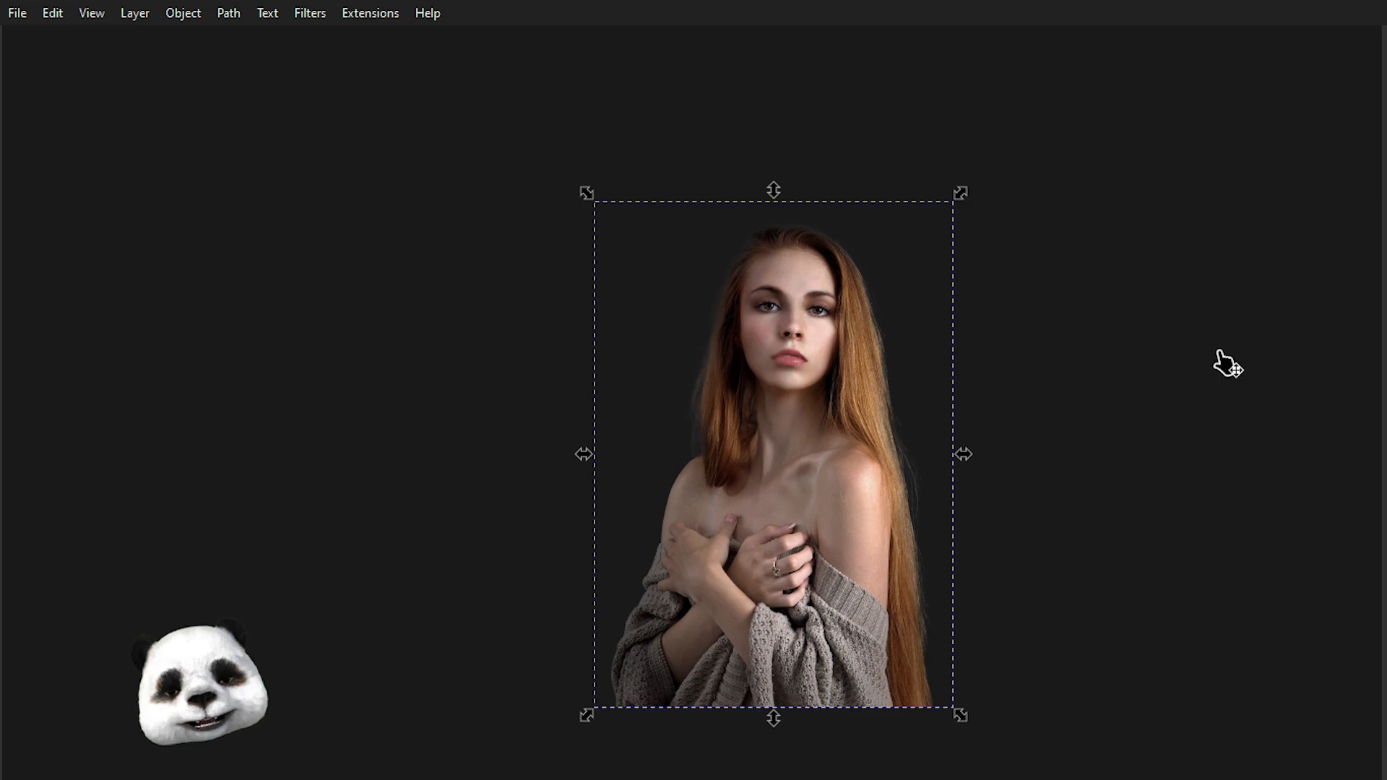
# - Place the original photo with its grey background beside the cut-out portrait and inspect it up close
pyautogui.click(1193, 274)
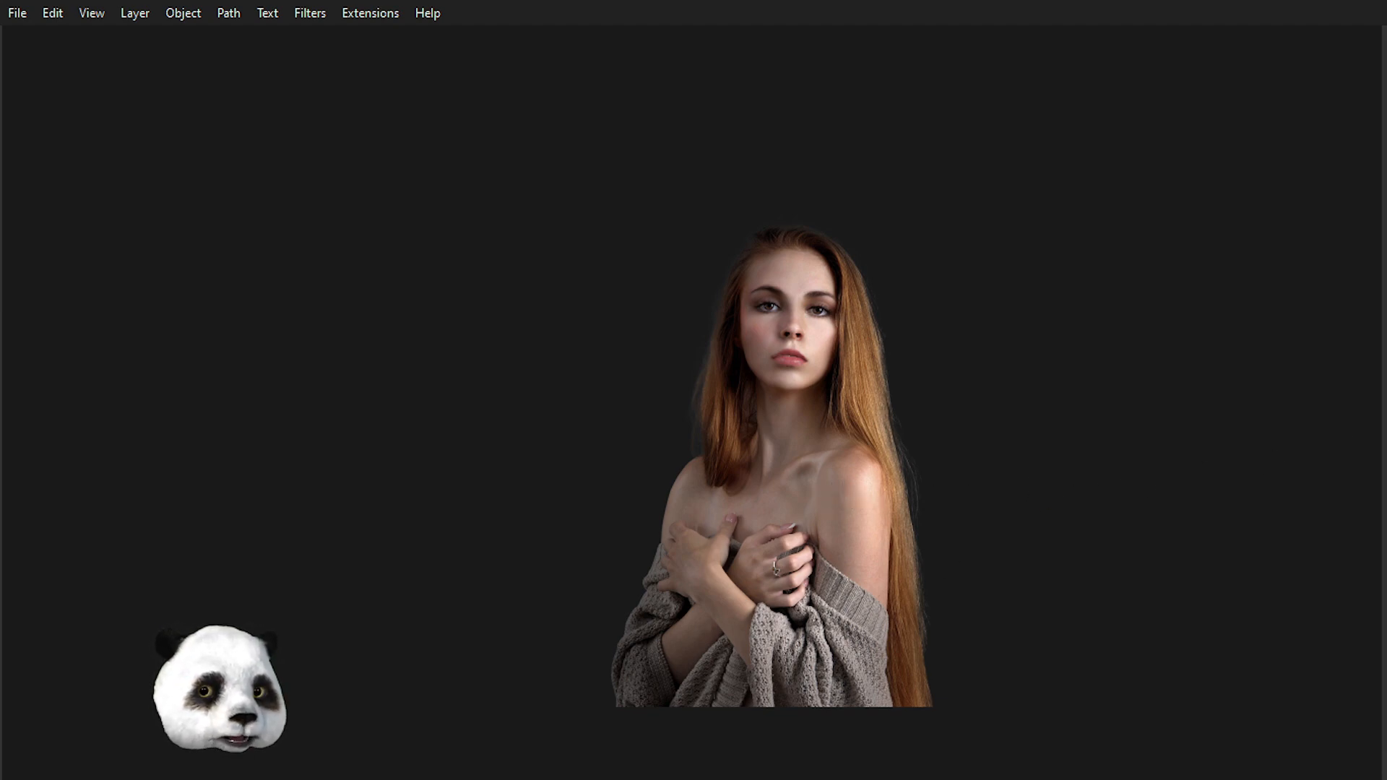
pyautogui.moveTo(968, 341); pyautogui.dragTo(895, 403)
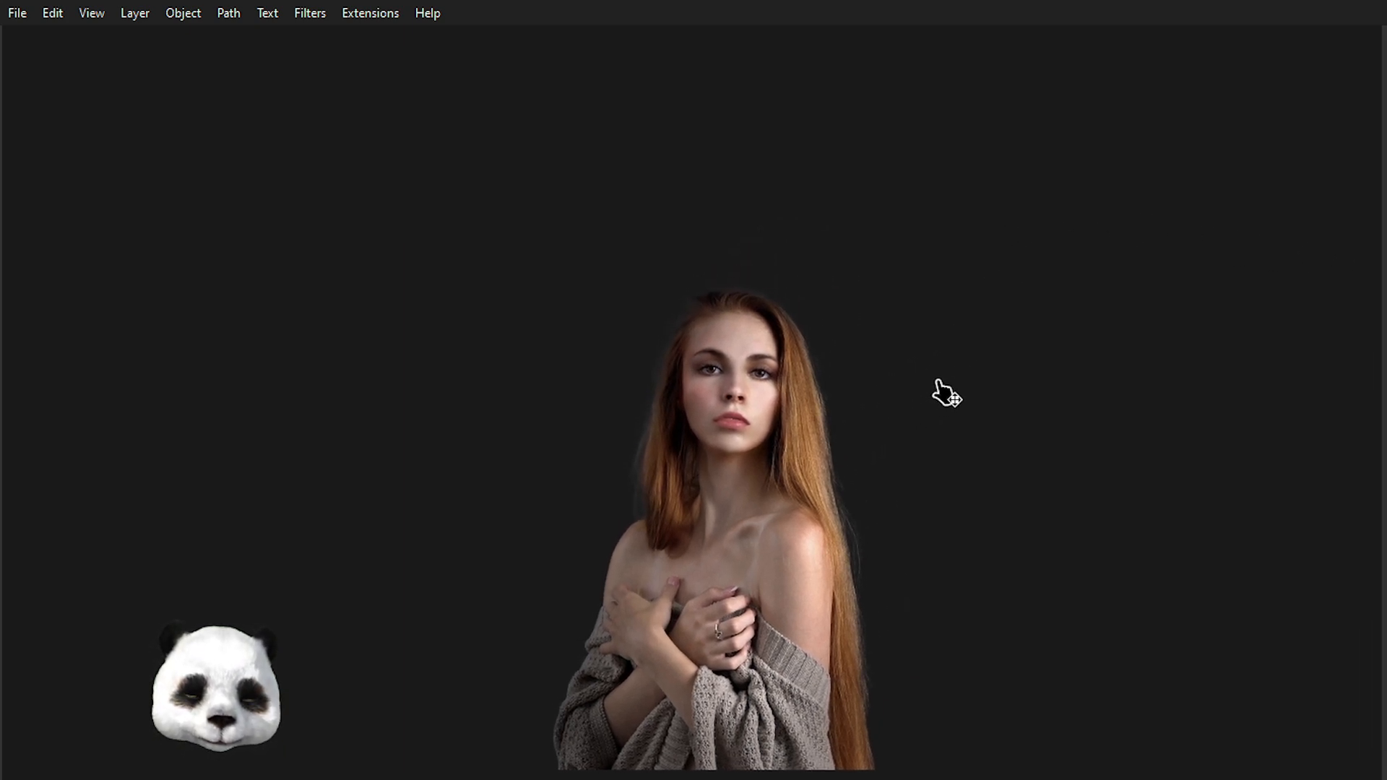
pyautogui.moveTo(977, 477); pyautogui.dragTo(968, 379)
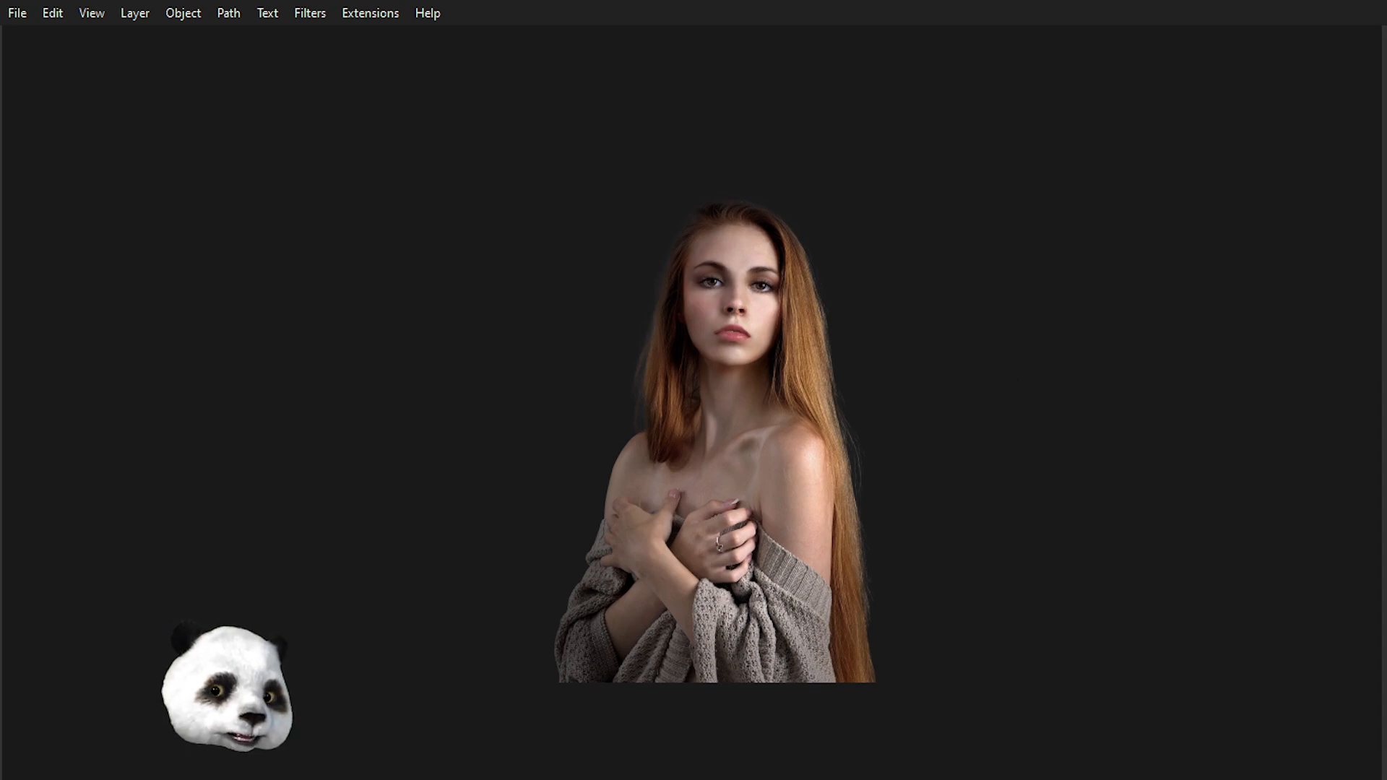
pyautogui.moveTo(628, 233); pyautogui.dragTo(594, 253)
pyautogui.click(423, 381)
pyautogui.moveTo(755, 496); pyautogui.dragTo(1028, 686)
pyautogui.moveTo(830, 551); pyautogui.dragTo(412, 561)
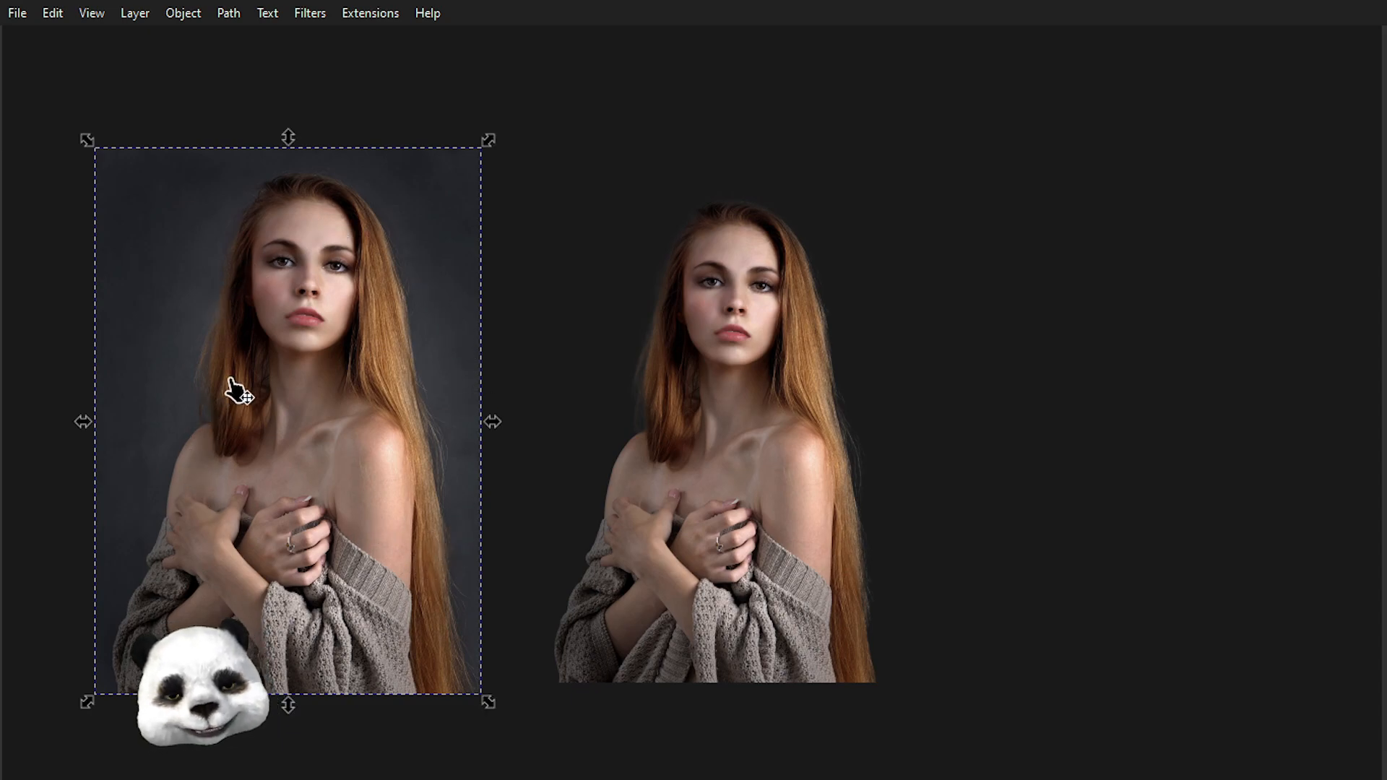
pyautogui.scroll(2, 141, 603)
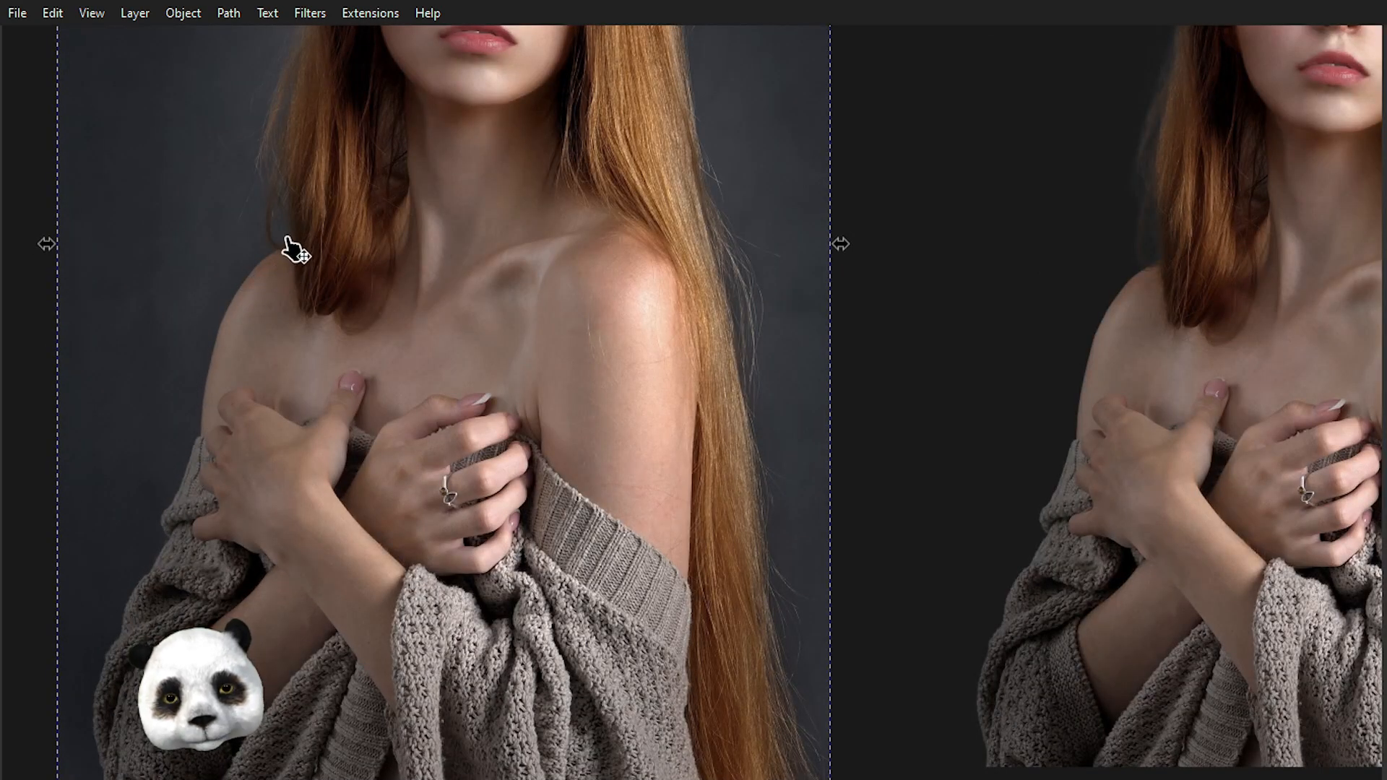
pyautogui.scroll(5, 675, 332)
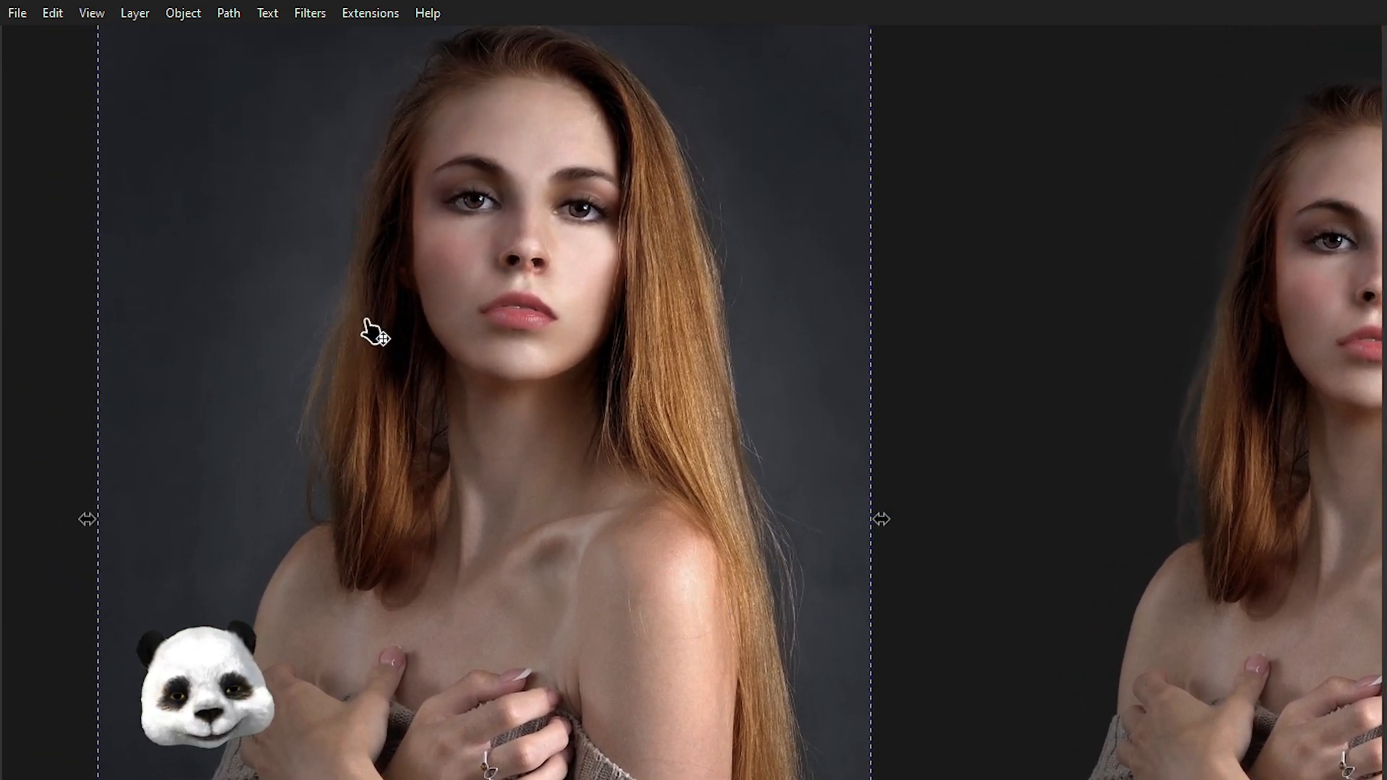
pyautogui.scroll(-2, 369, 325)
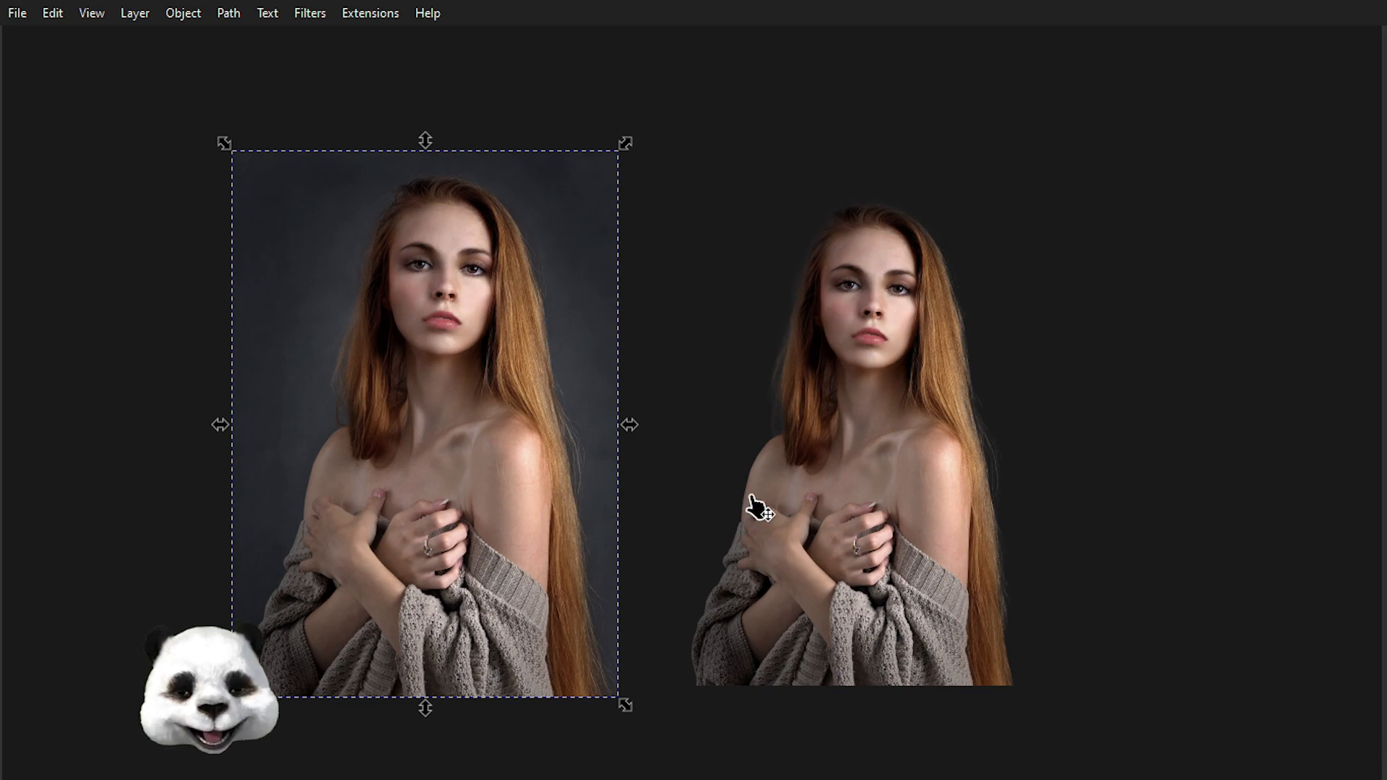
# - Switch to Affinity Photo and examine the background removal by toggling the Mask layer and activating the Selection Brush
pyautogui.press('super')
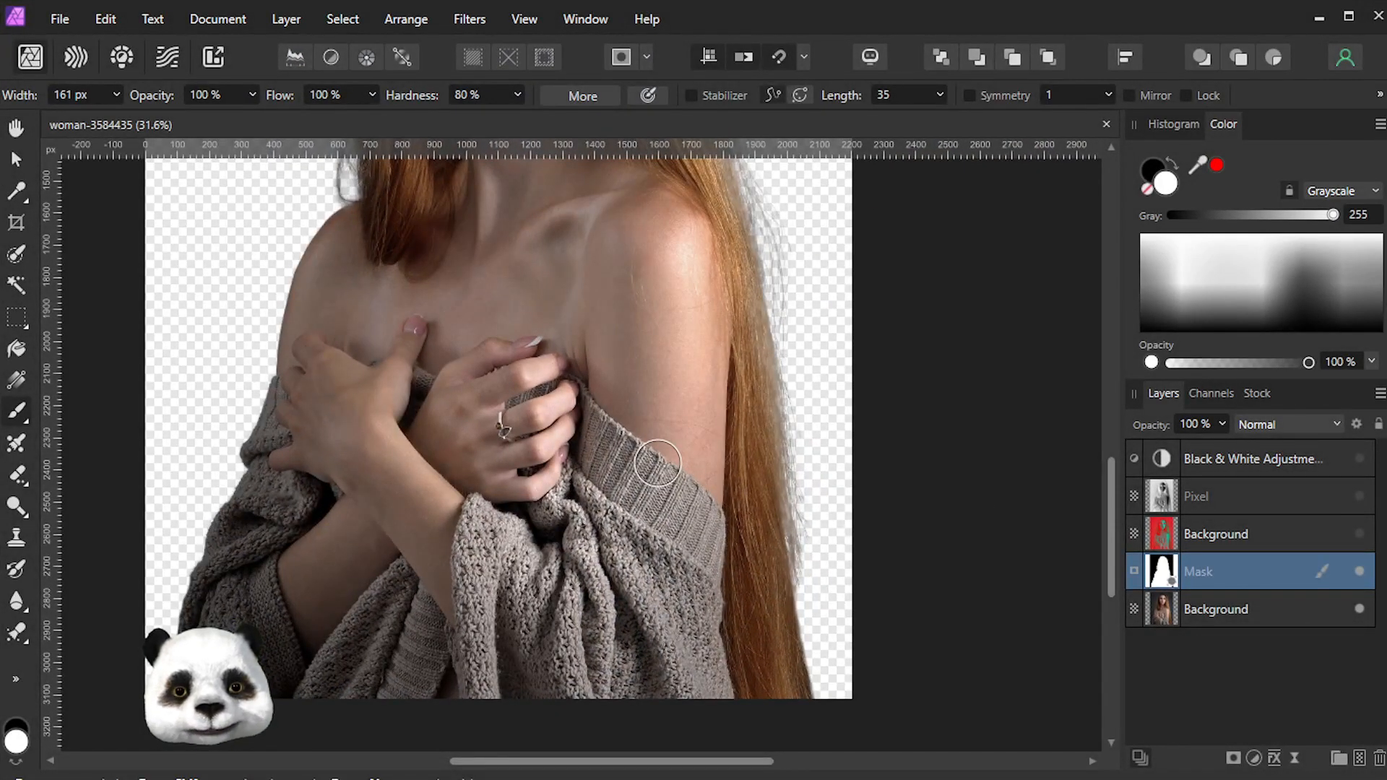
pyautogui.scroll(-2, 640, 433)
pyautogui.moveTo(817, 445); pyautogui.dragTo(888, 615)
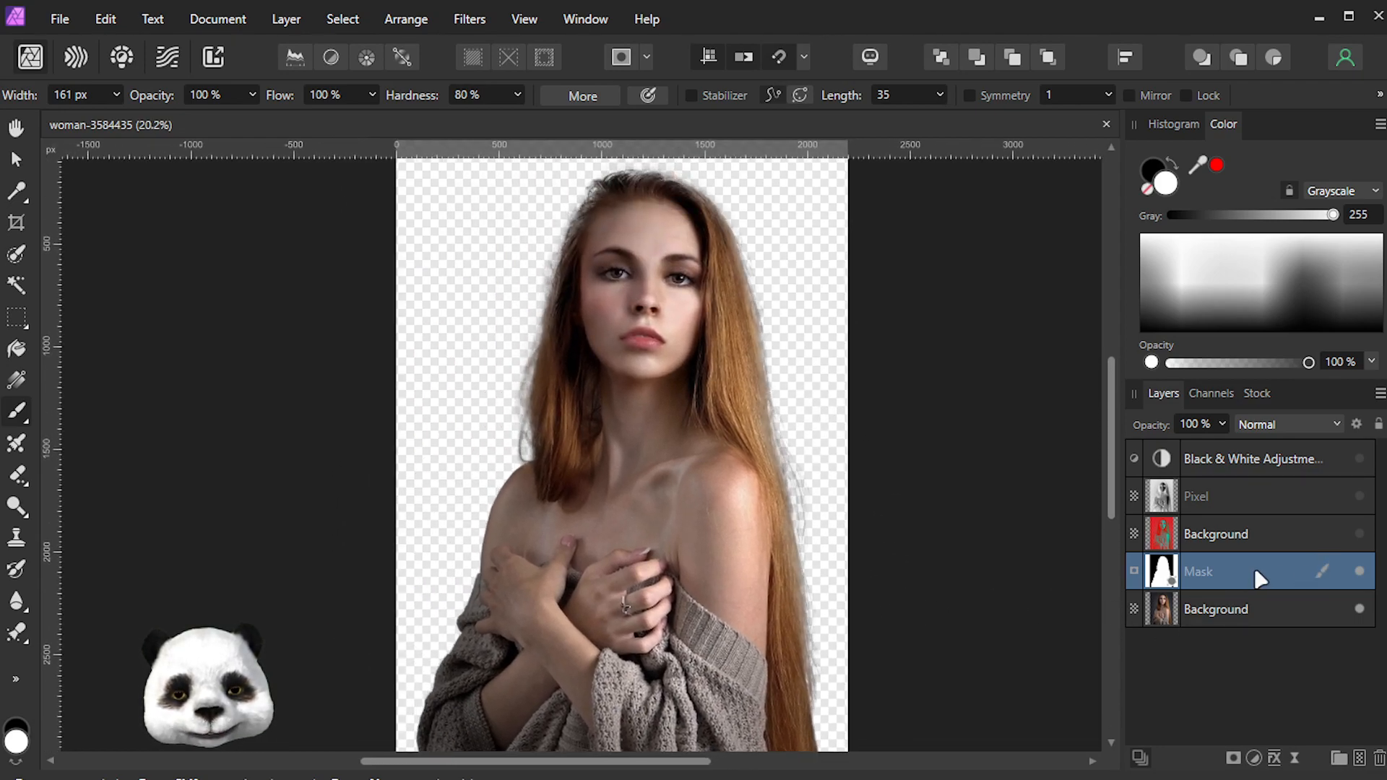
pyautogui.click(1361, 571)
pyautogui.click(1363, 573)
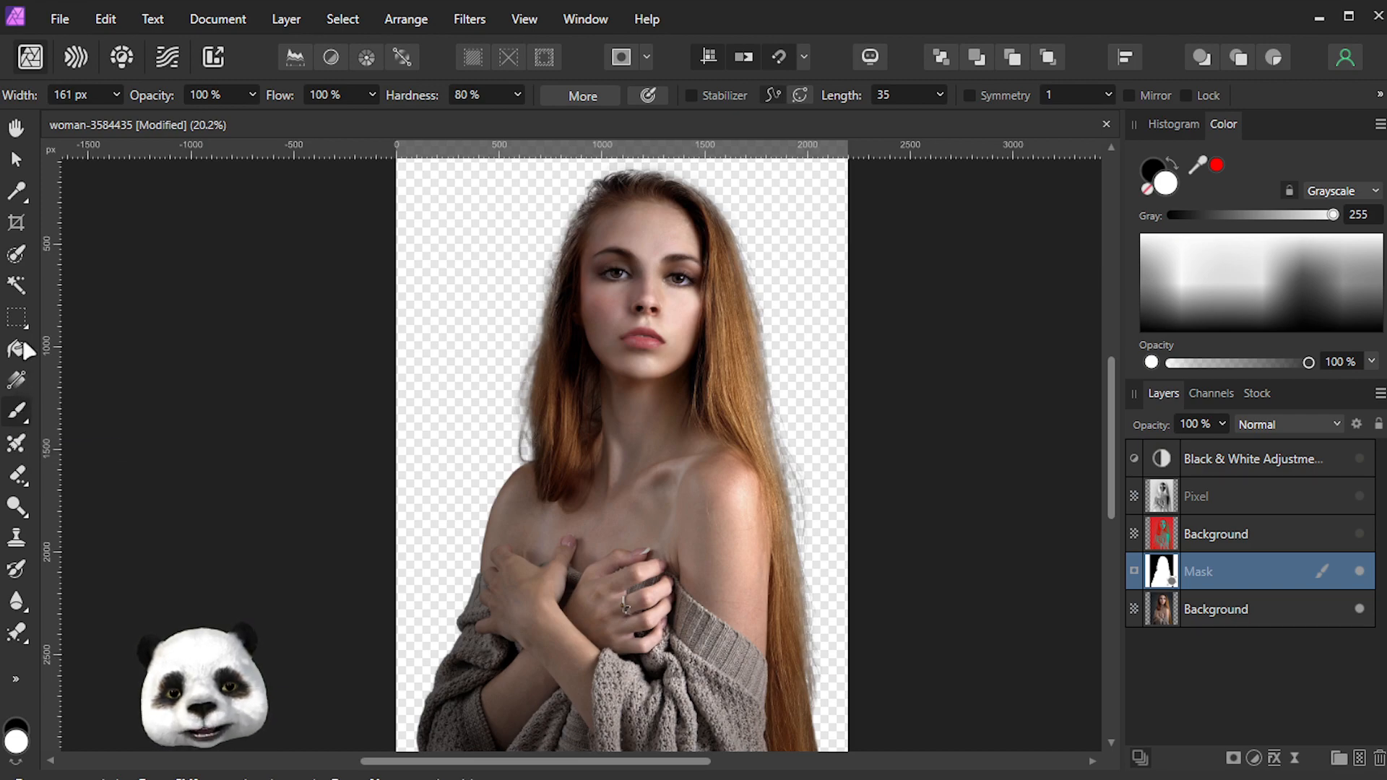
pyautogui.click(15, 256)
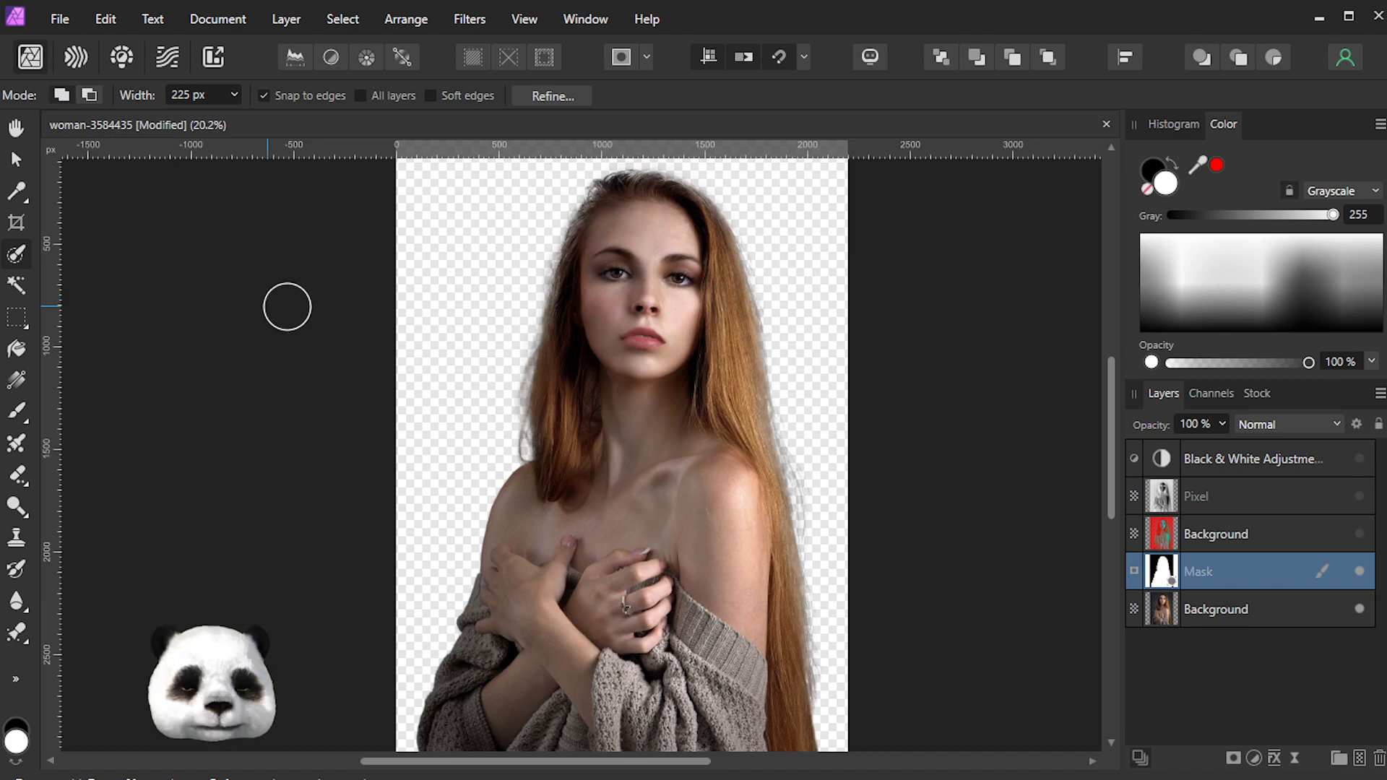
pyautogui.scroll(-2, 370, 326)
pyautogui.scroll(2, 486, 388)
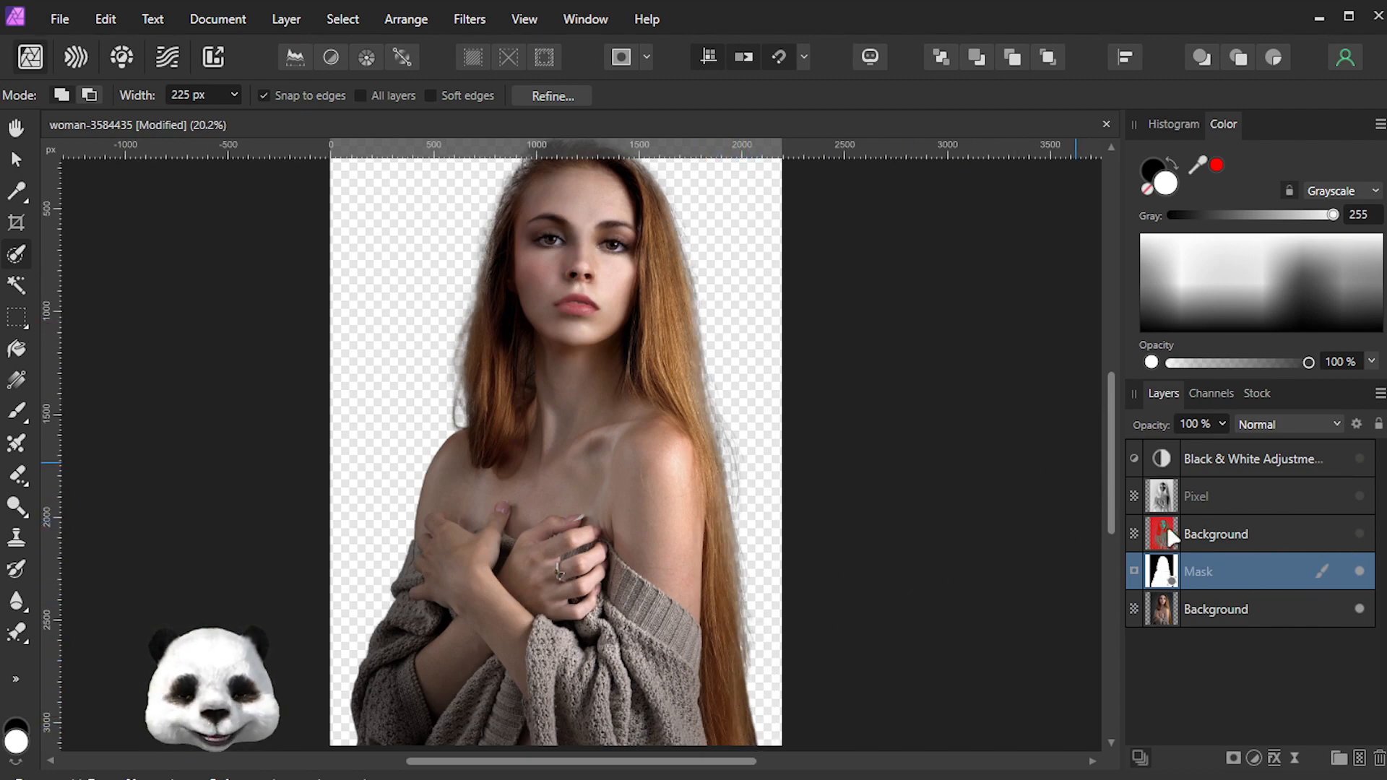
pyautogui.scroll(-2, 833, 501)
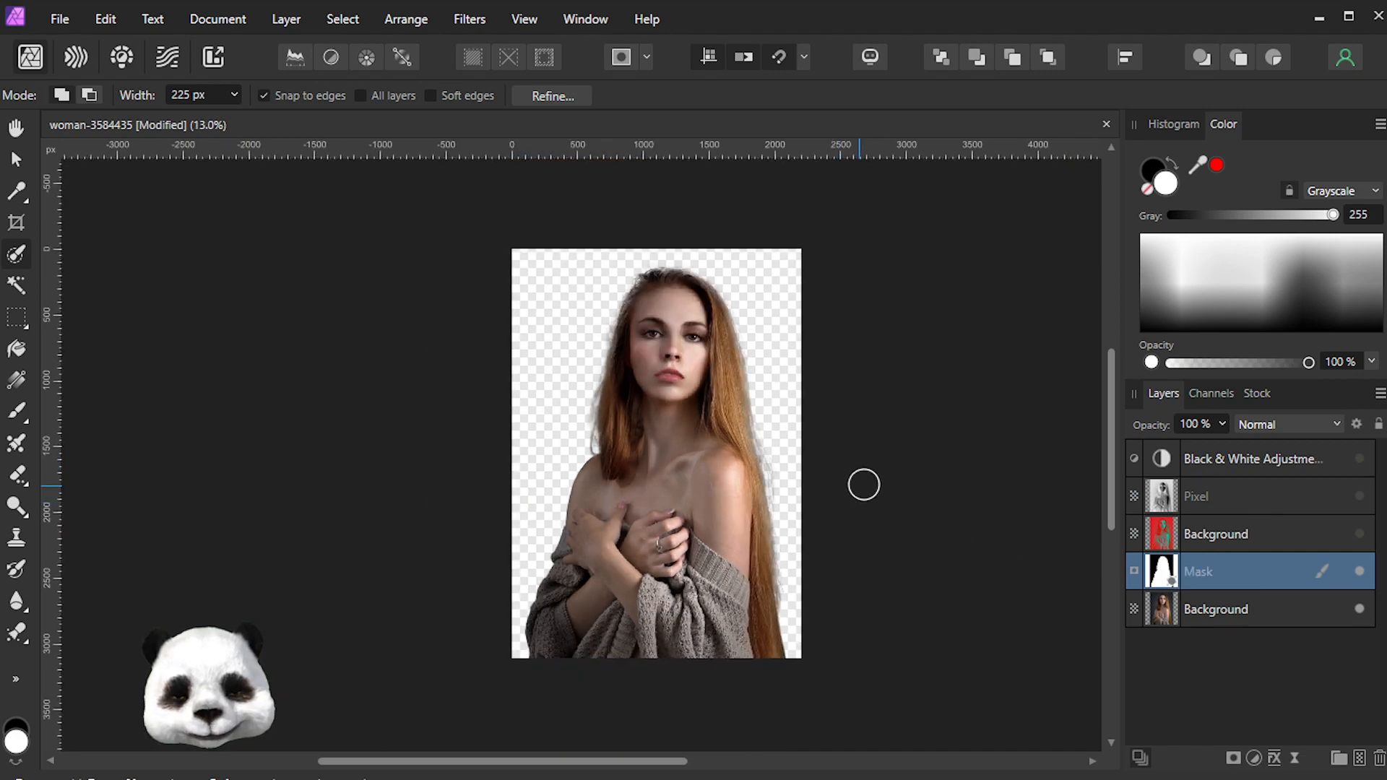
pyautogui.moveTo(876, 489)
pyautogui.mouseDown()
pyautogui.moveTo(796, 523)
pyautogui.moveTo(782, 496)
pyautogui.mouseUp()
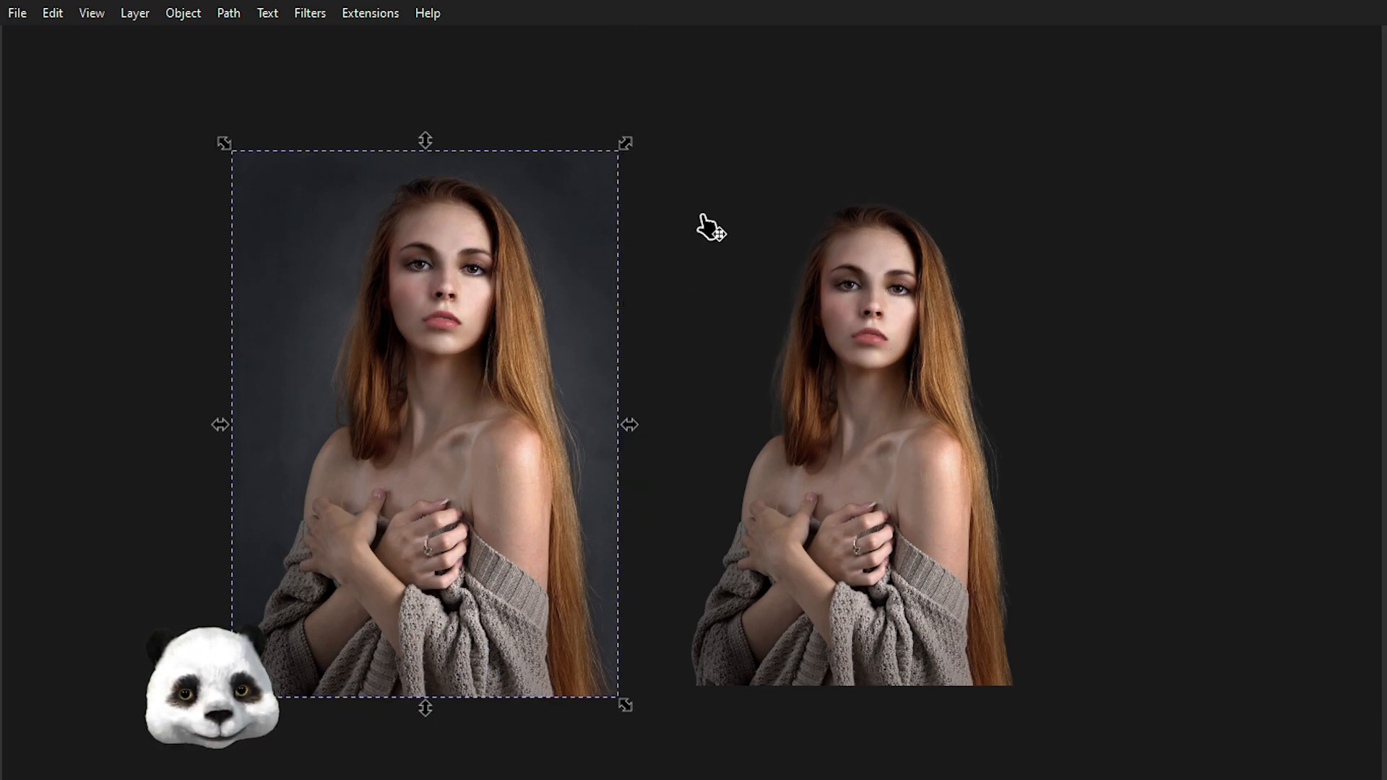
# - Switch back to Inkscape and delete the original photo beside the cut-out portrait
pyautogui.press('Delete')
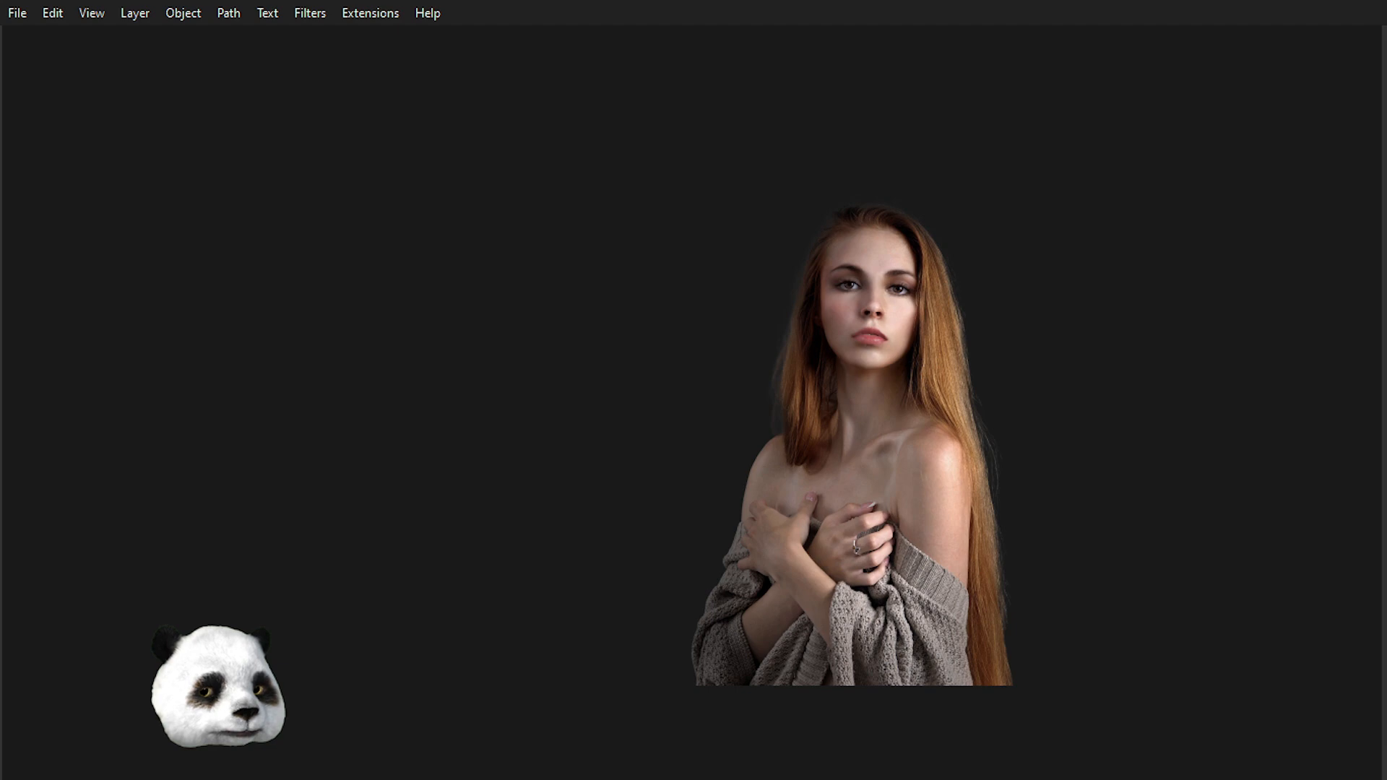
pyautogui.moveTo(1102, 421); pyautogui.dragTo(888, 445)
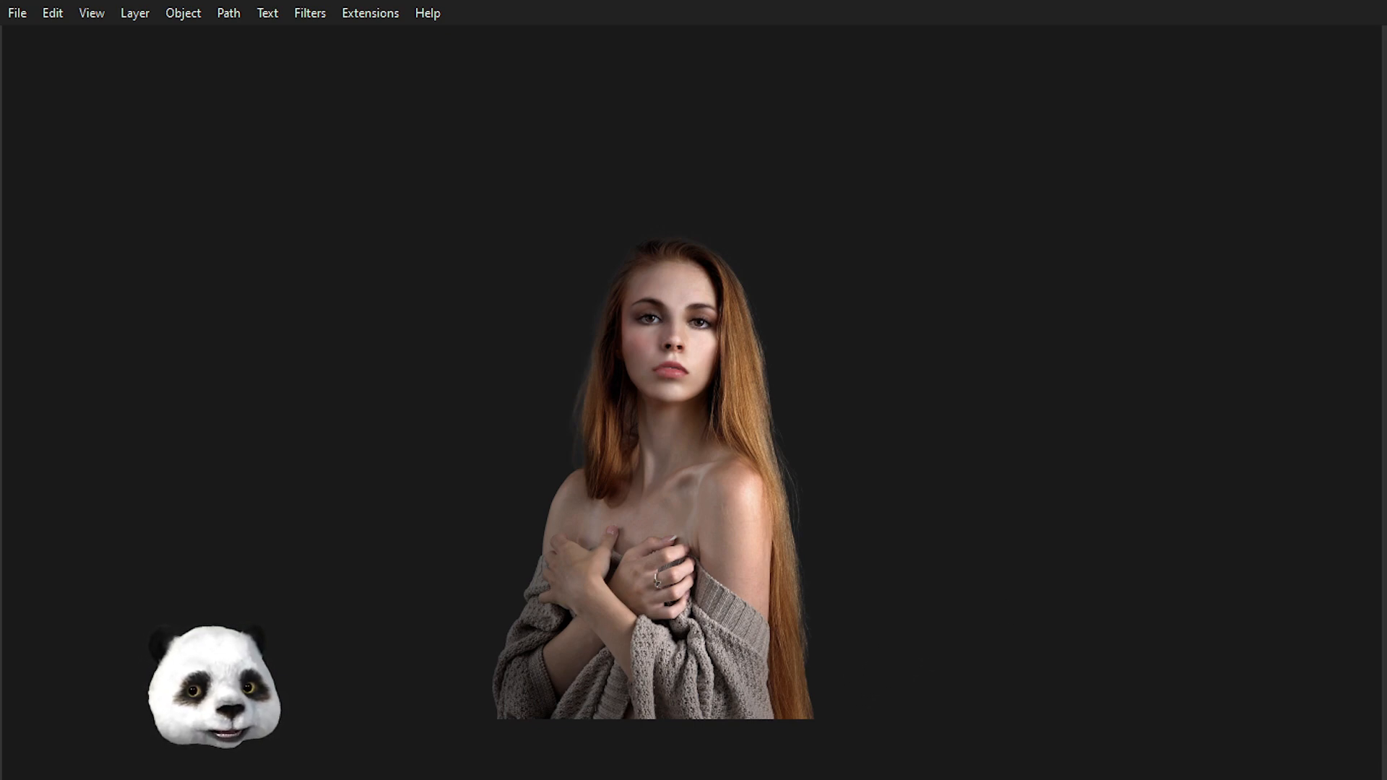
# - Convert the cut-out portrait to high-contrast black and white with a Color Matrix filter, using RGB rows of 1.00, 1.00, 1.00, -0.30, -0.30
pyautogui.moveTo(1386, 209); pyautogui.dragTo(979, 148)
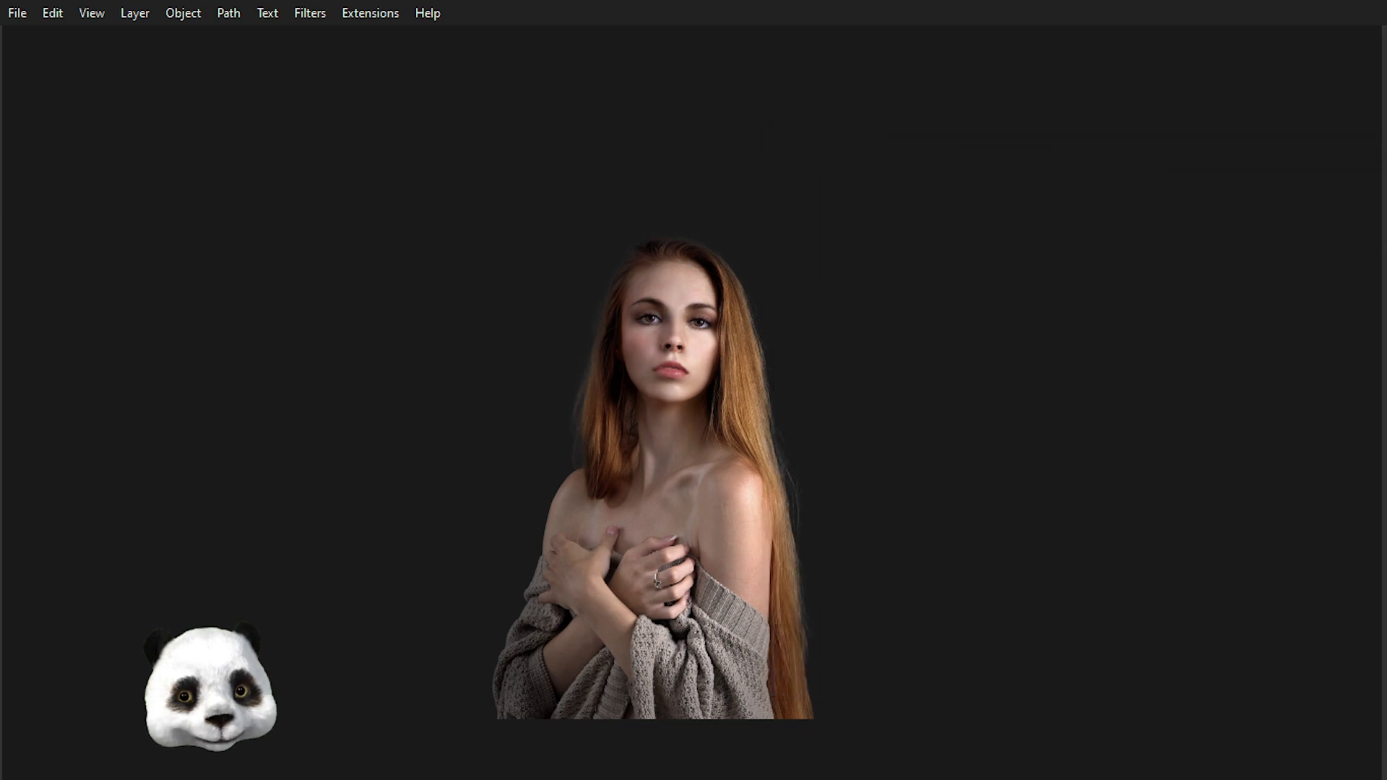
pyautogui.hotkey('ctrl', 'a')
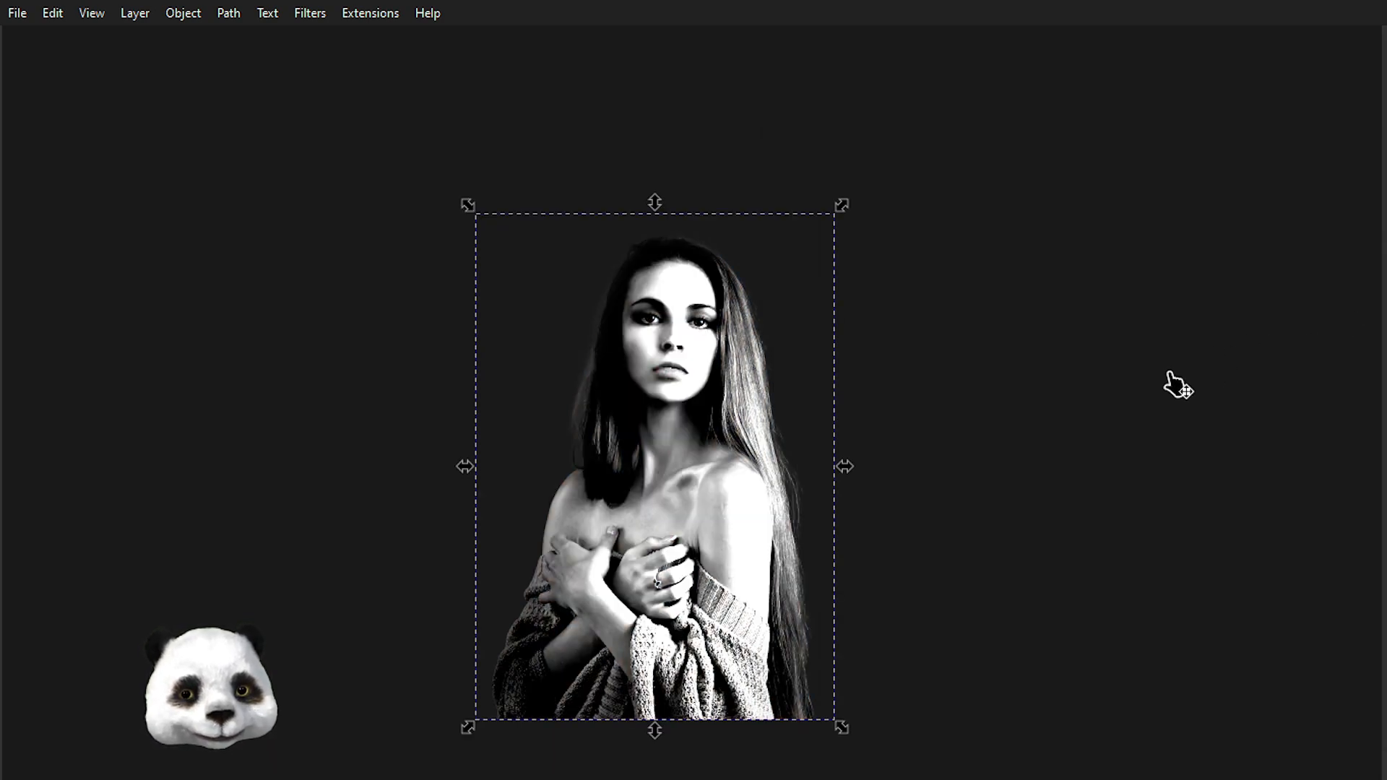
pyautogui.moveTo(1386, 197); pyautogui.dragTo(1085, 160)
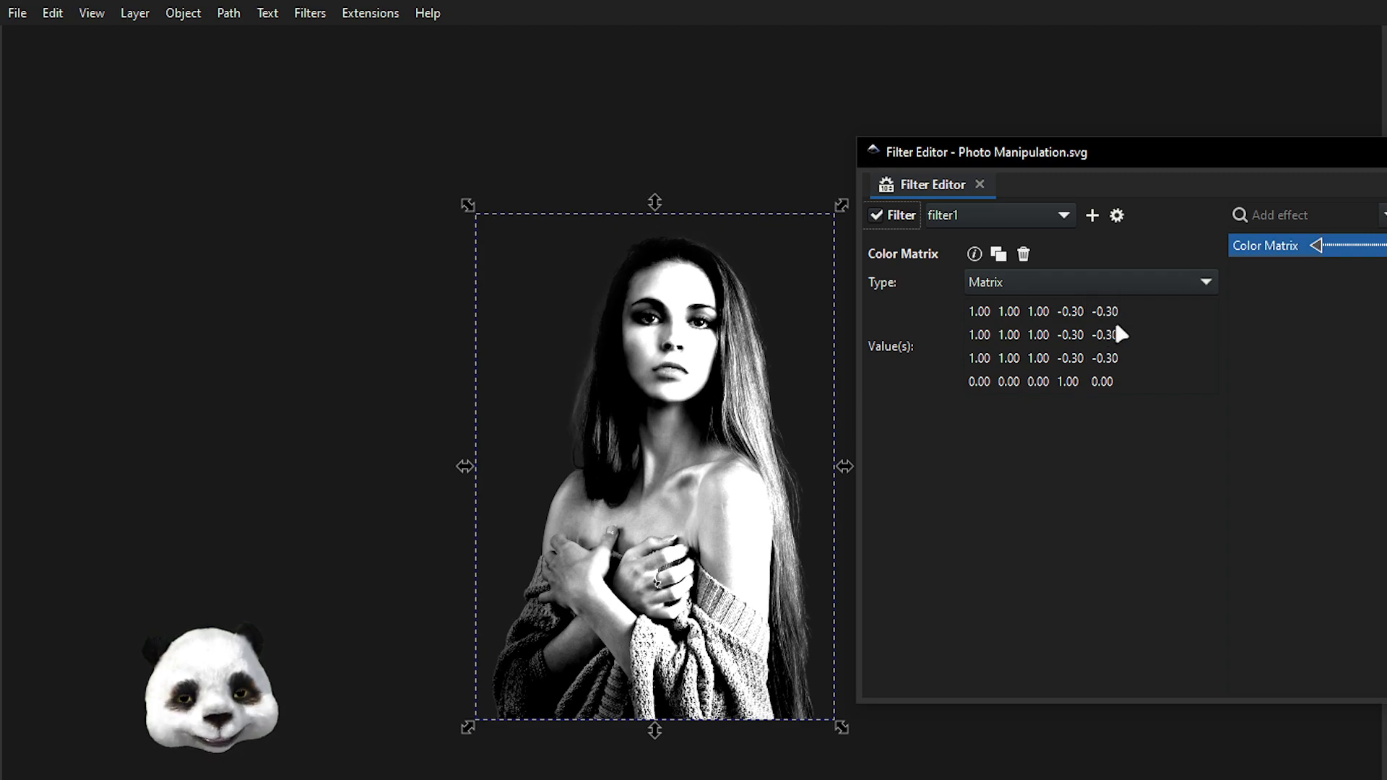
pyautogui.moveTo(1077, 152); pyautogui.dragTo(1097, 155)
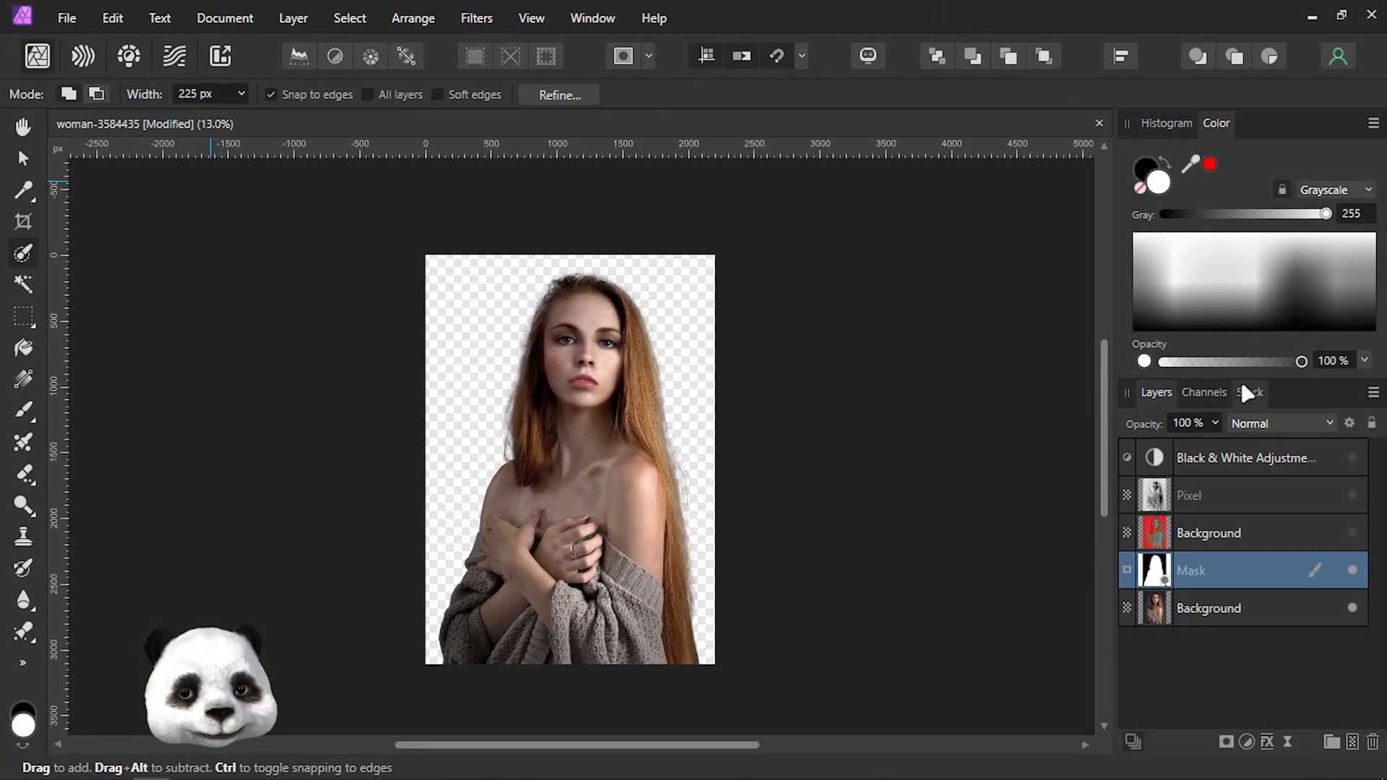
# - Switch to Affinity Photo, turn on the Black & White Adjustment layer and review its colour channel settings
pyautogui.doubleClick(1216, 466)
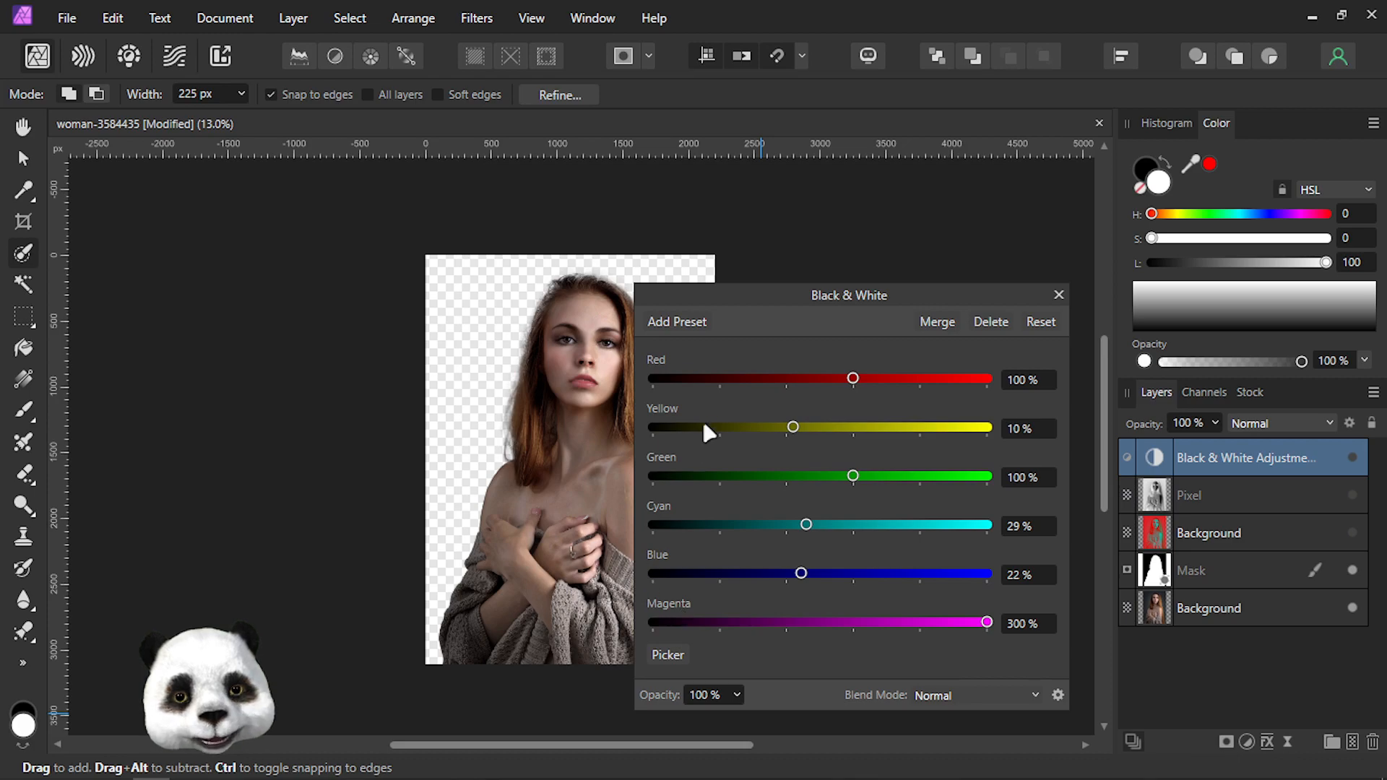
pyautogui.click(1353, 459)
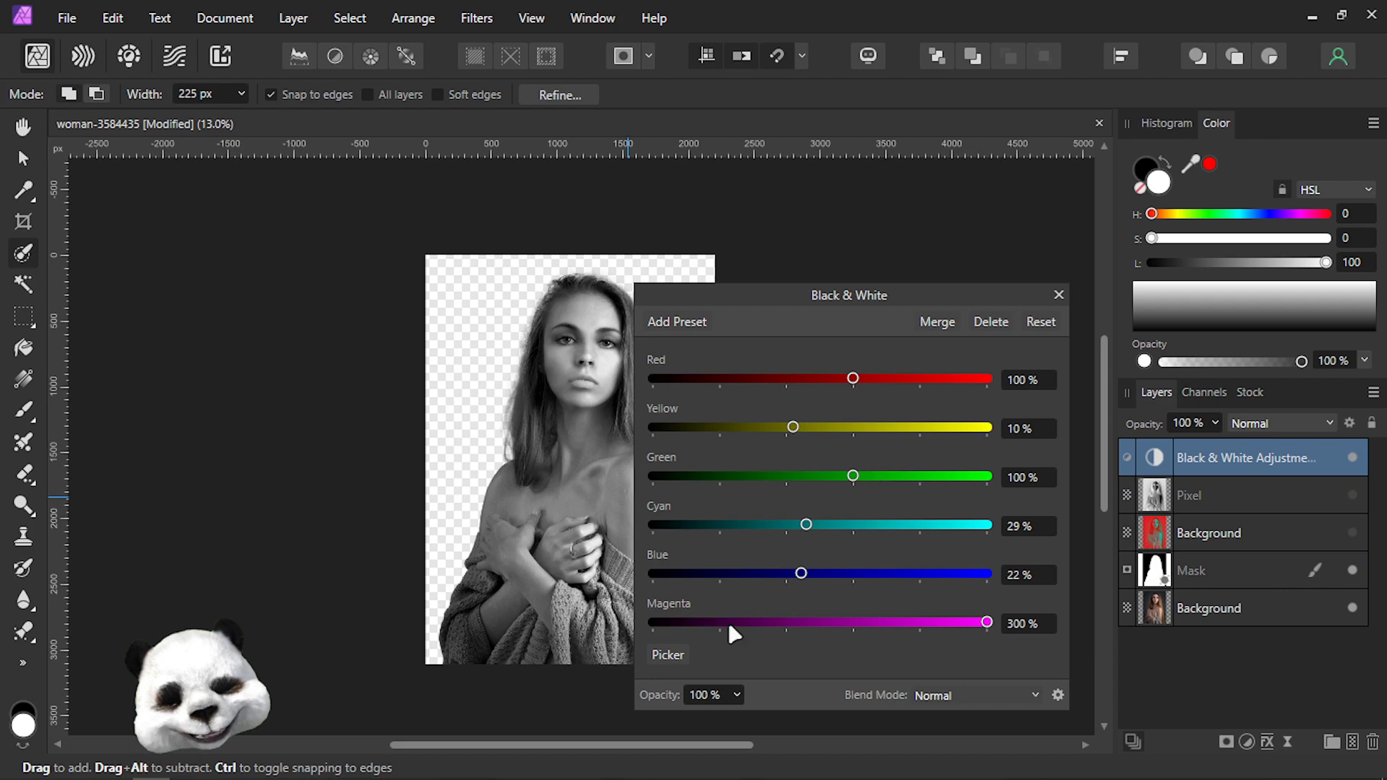
pyautogui.moveTo(794, 295); pyautogui.dragTo(908, 263)
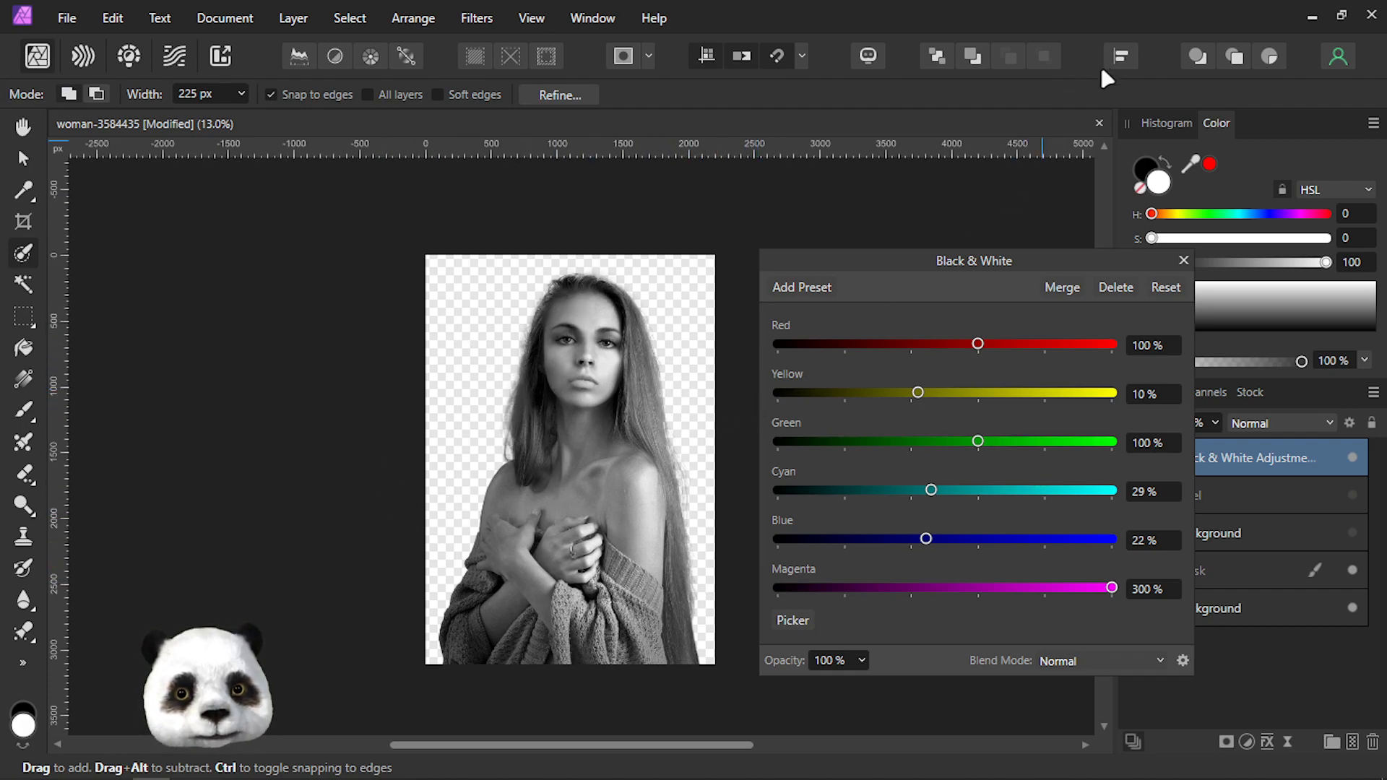
pyautogui.click(1184, 260)
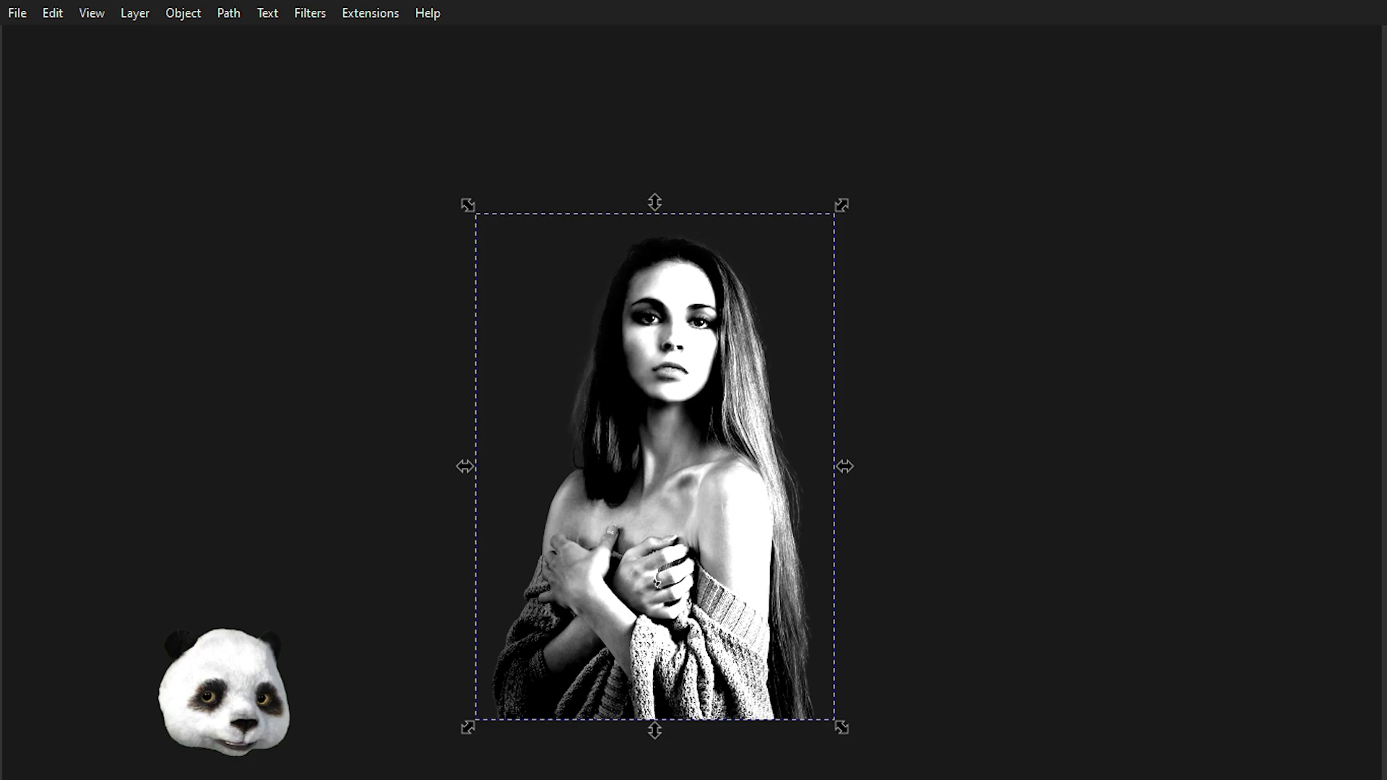
# - Export the whole black-and-white document as a PNG at 2203 x 3113 px
pyautogui.hotkey('ctrl', 'alt', 'shift', 's')
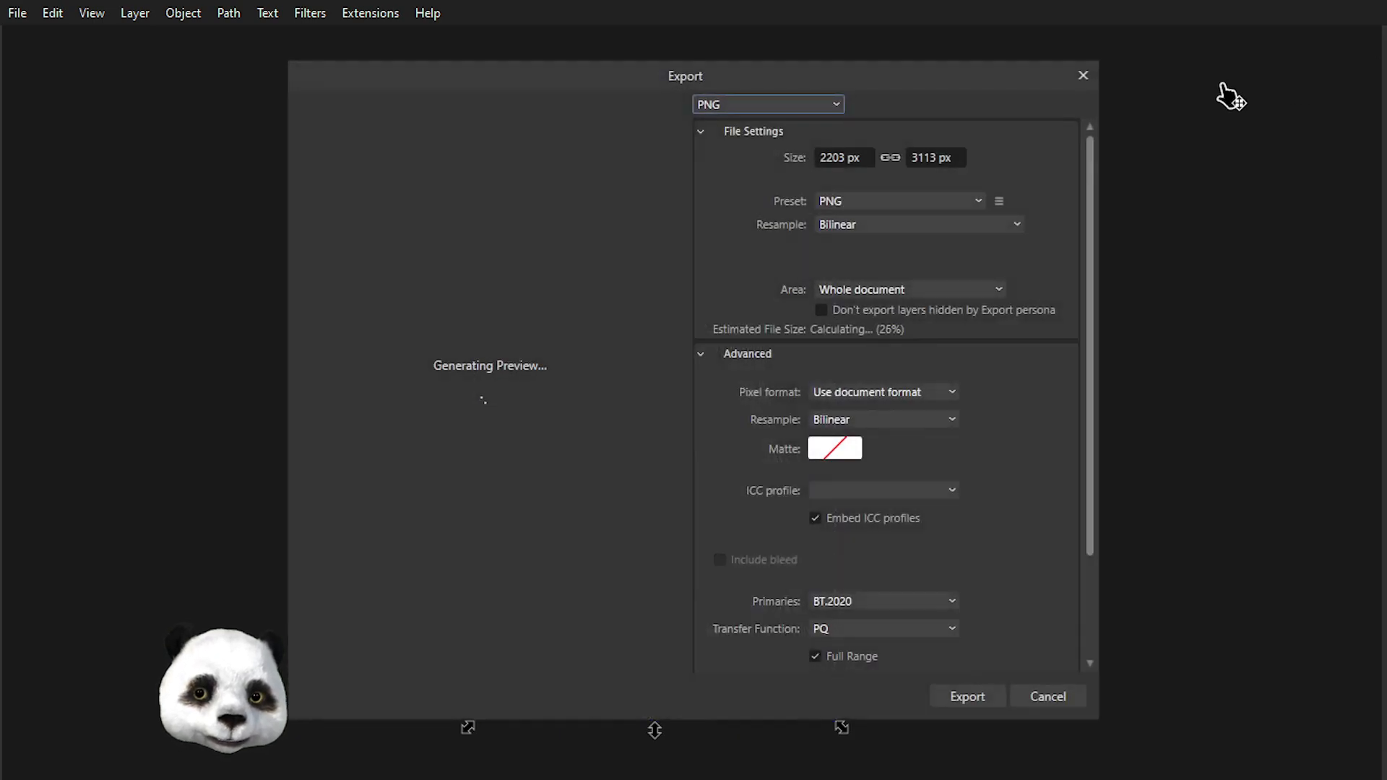
pyautogui.moveTo(683, 72); pyautogui.dragTo(1386, 127)
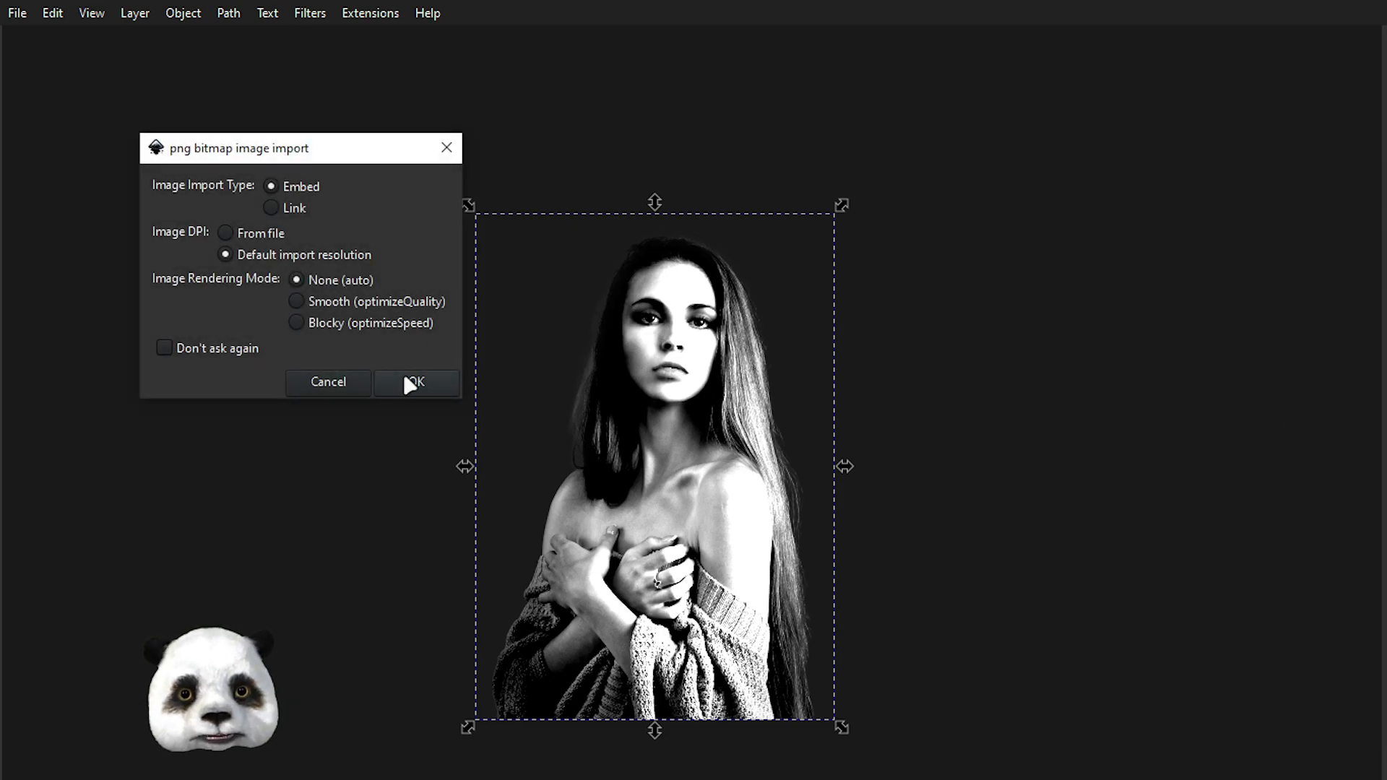
# - Embed the exported PNG in Inkscape at the default import resolution and align it over the high-contrast portrait
pyautogui.click(409, 384)
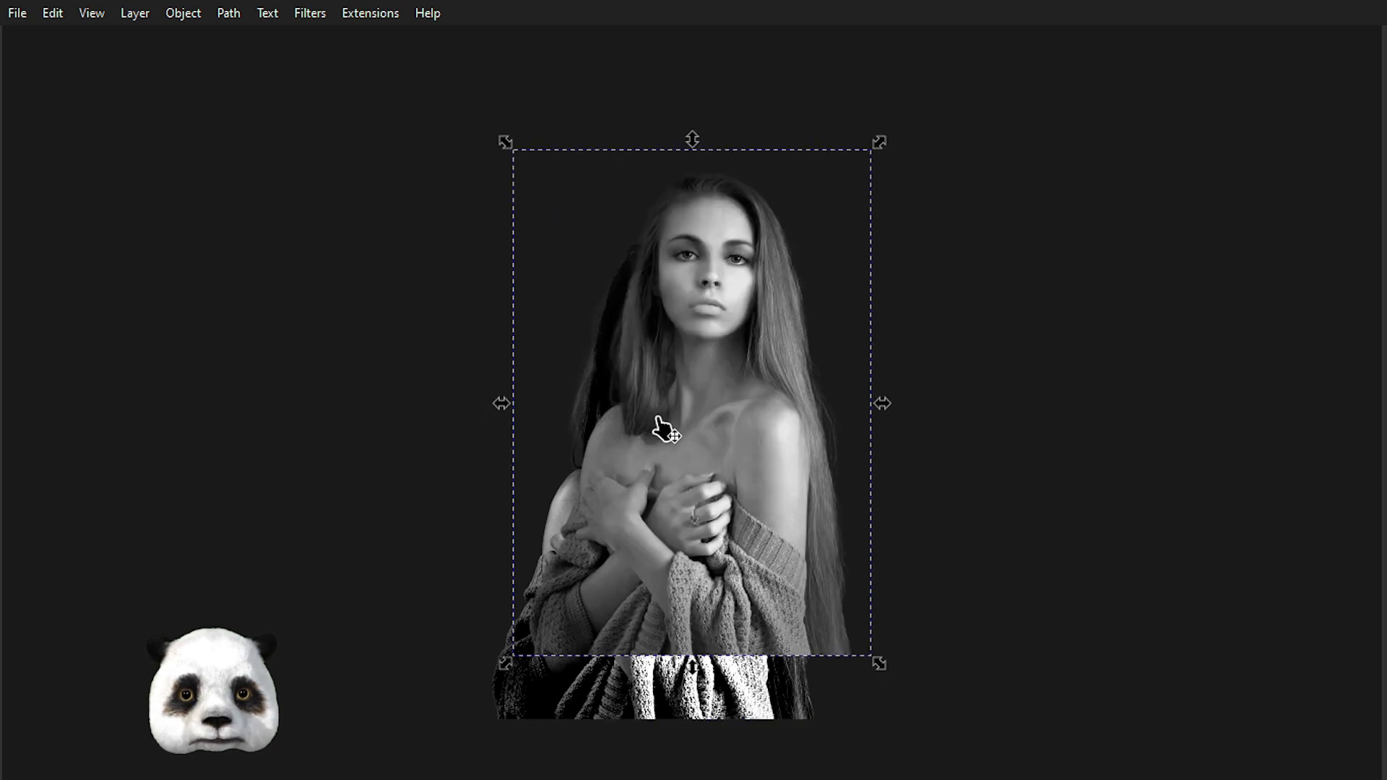
pyautogui.moveTo(744, 453); pyautogui.dragTo(733, 552)
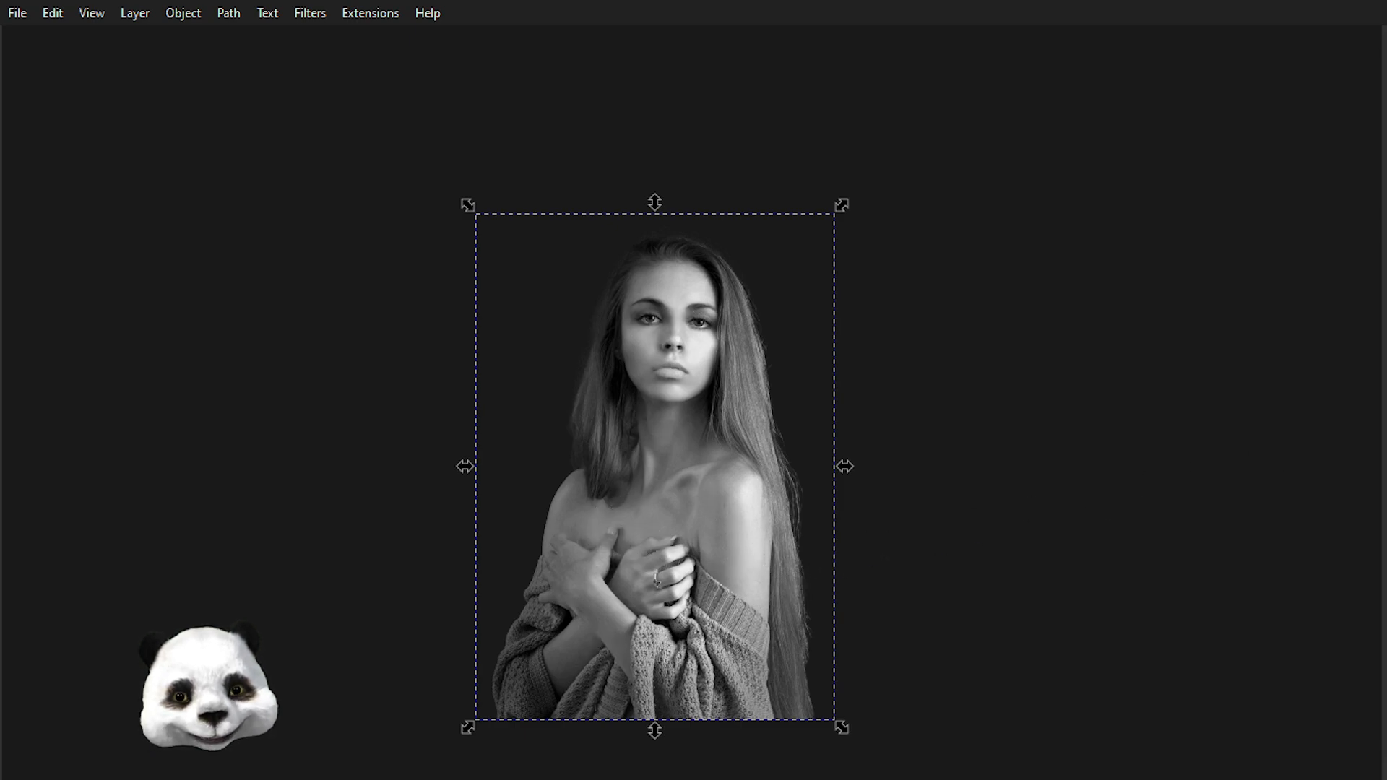
# - Examine the imported black-and-white portrait as a whole and up close around the face and hair
pyautogui.scroll(3, 706, 505)
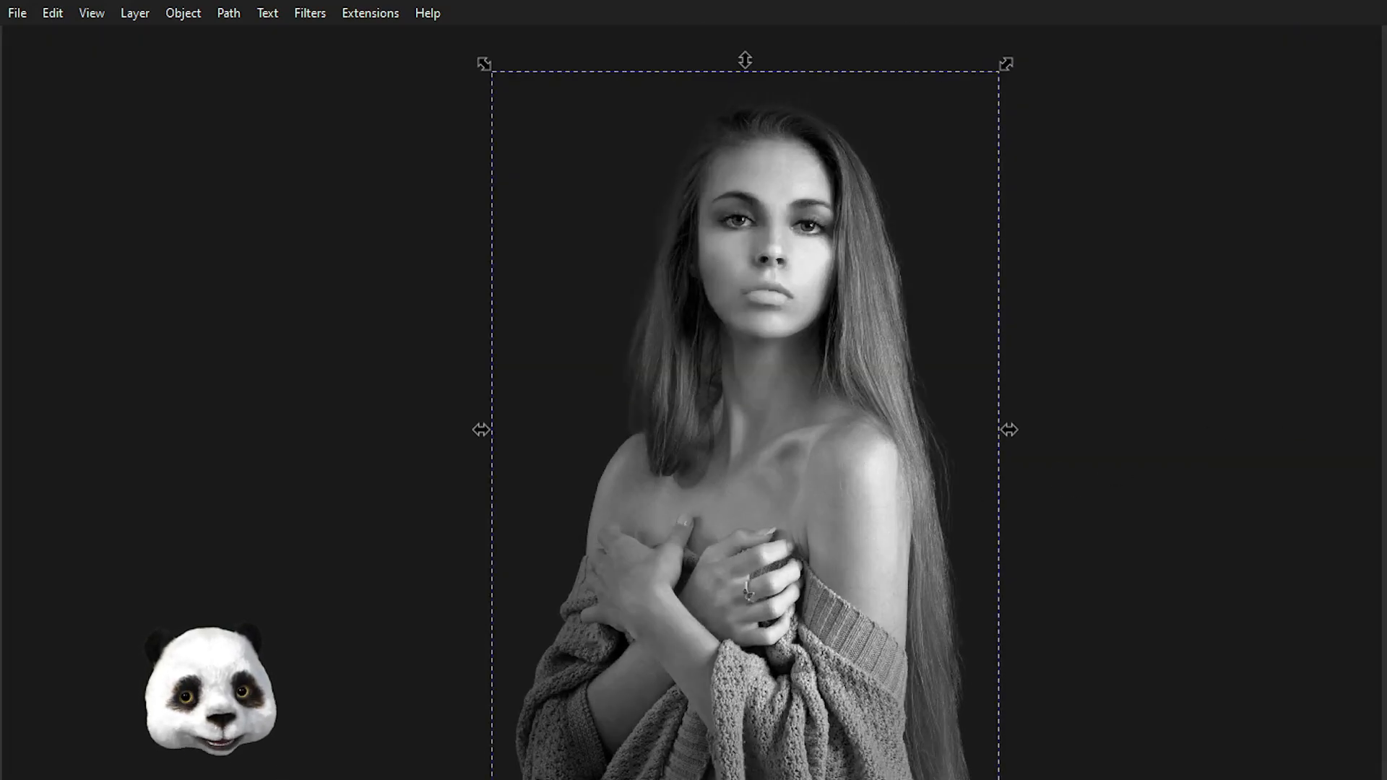
pyautogui.scroll(-5, 861, 258)
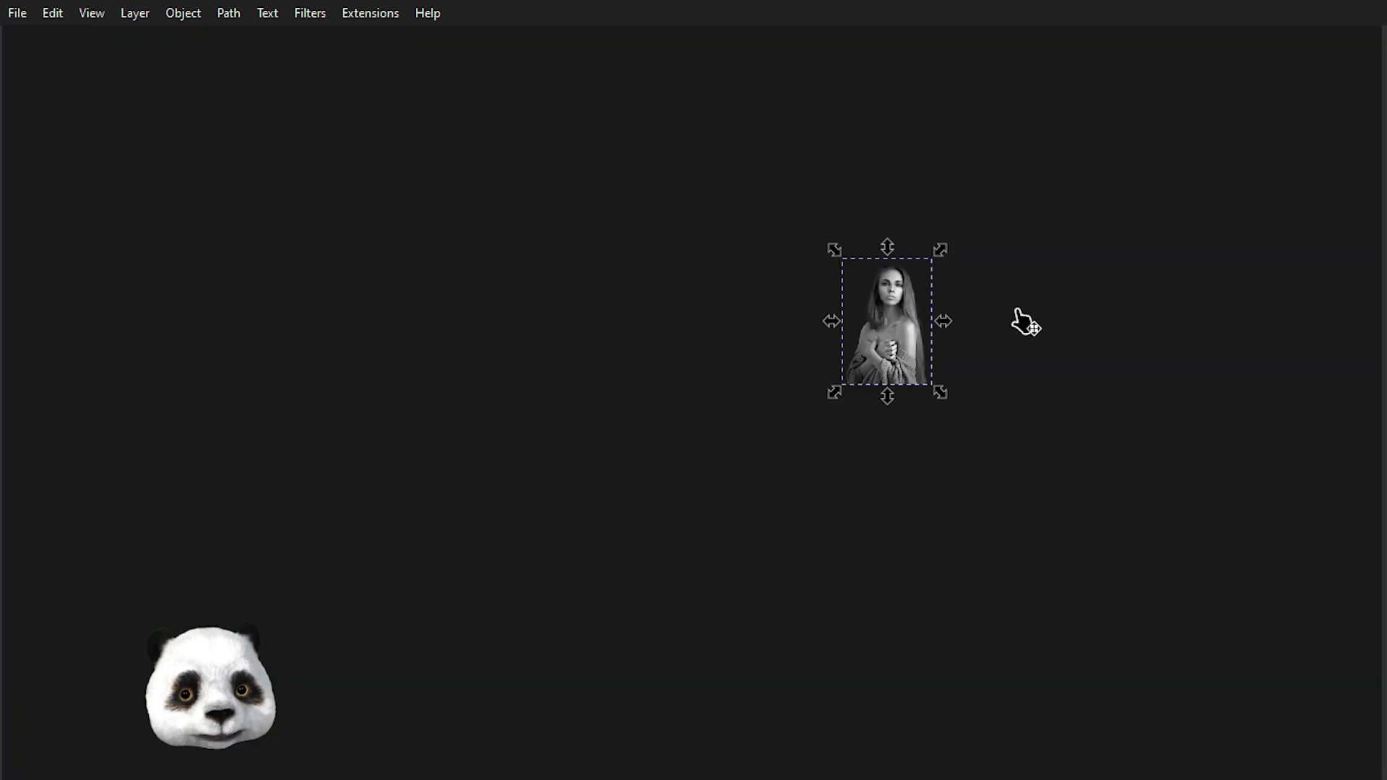
pyautogui.moveTo(741, 534); pyautogui.dragTo(445, 730)
pyautogui.scroll(4, 672, 631)
pyautogui.scroll(2, 477, 254)
pyautogui.scroll(1, 516, 224)
pyautogui.moveTo(793, 303); pyautogui.dragTo(853, 342)
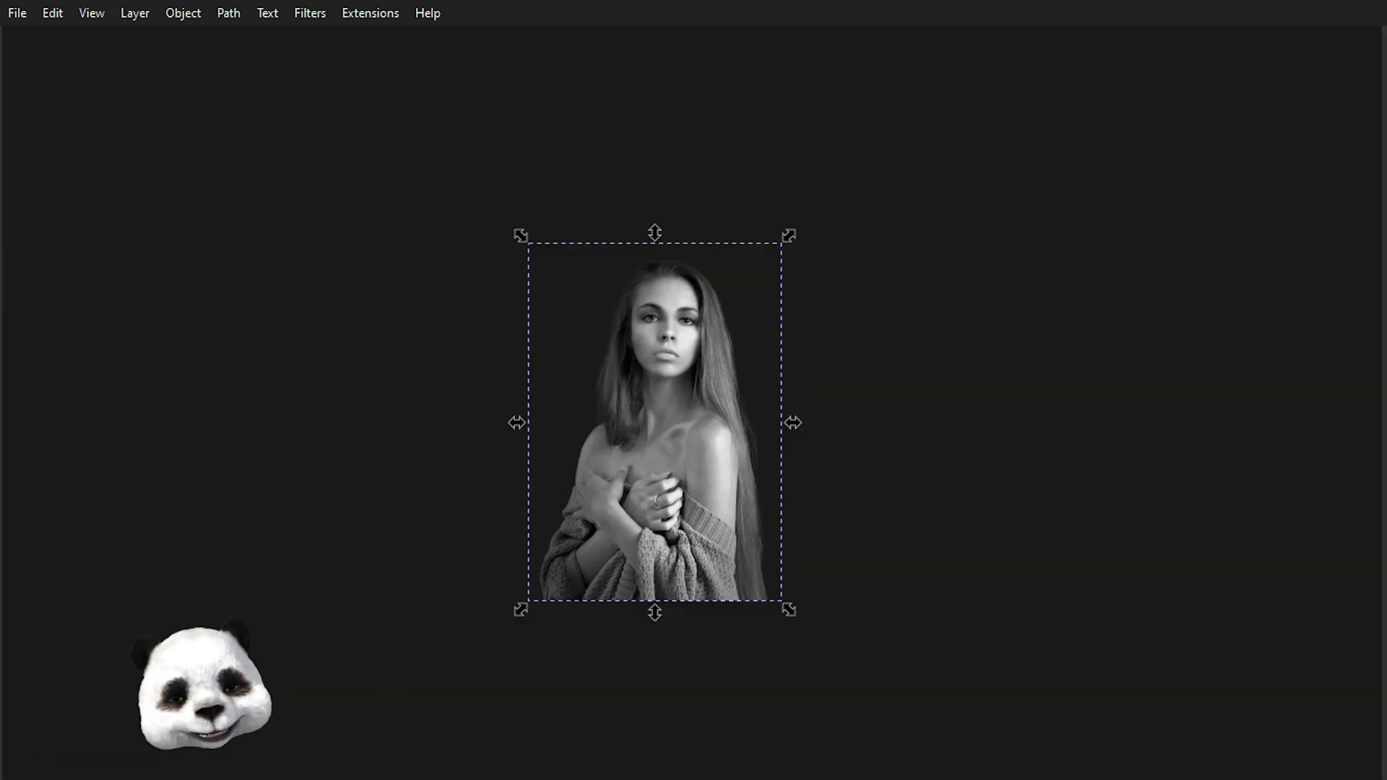
pyautogui.scroll(2, 702, 423)
pyautogui.moveTo(805, 422); pyautogui.dragTo(832, 426)
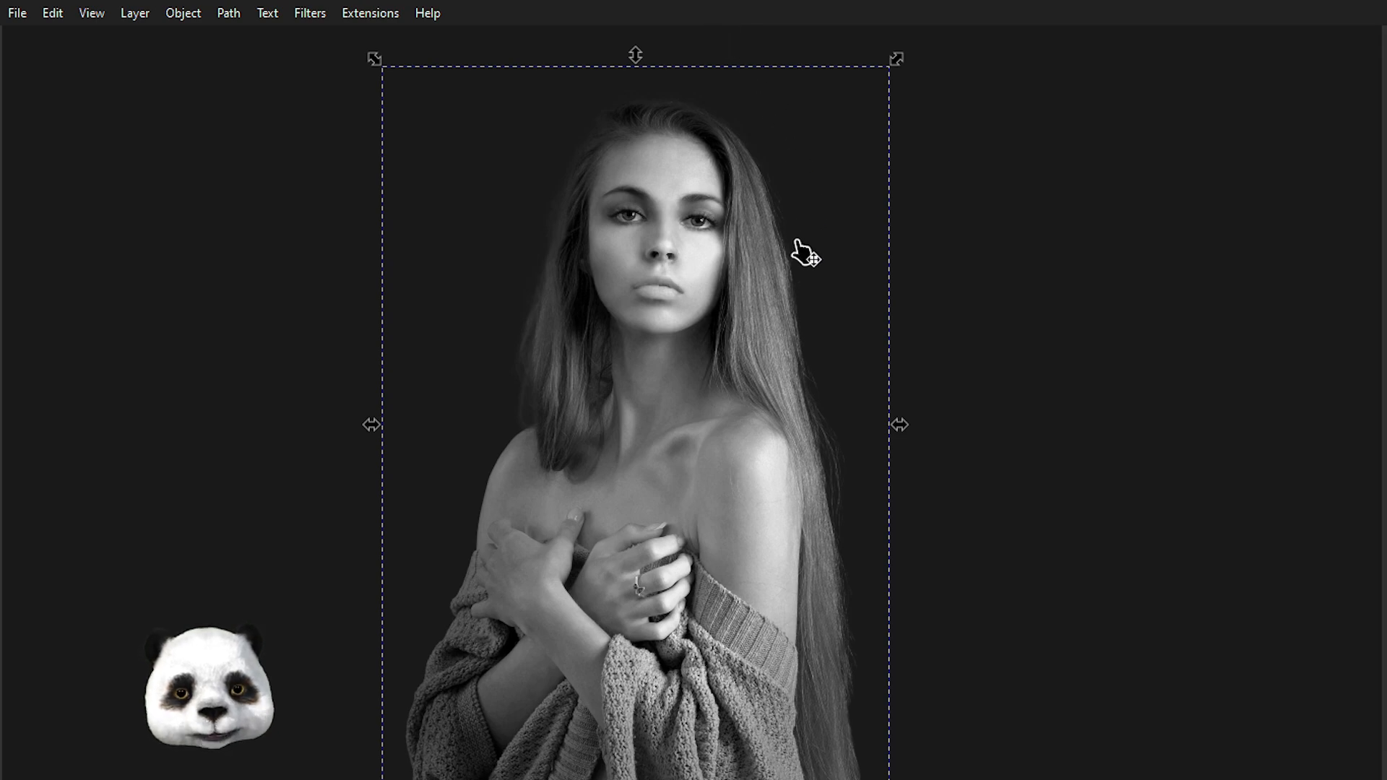
pyautogui.scroll(-1, 799, 248)
pyautogui.scroll(1, 706, 301)
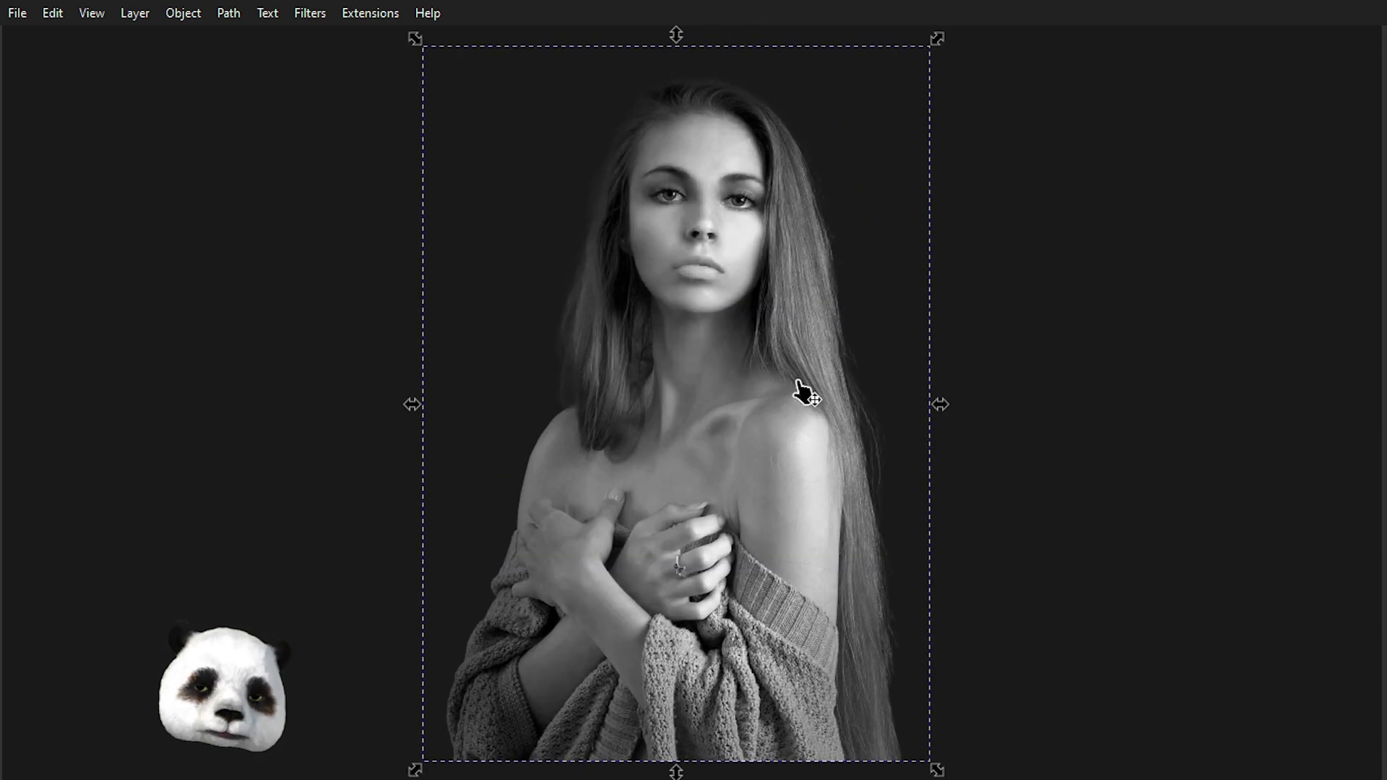
pyautogui.scroll(2, 636, 101)
pyautogui.scroll(-1, 936, 298)
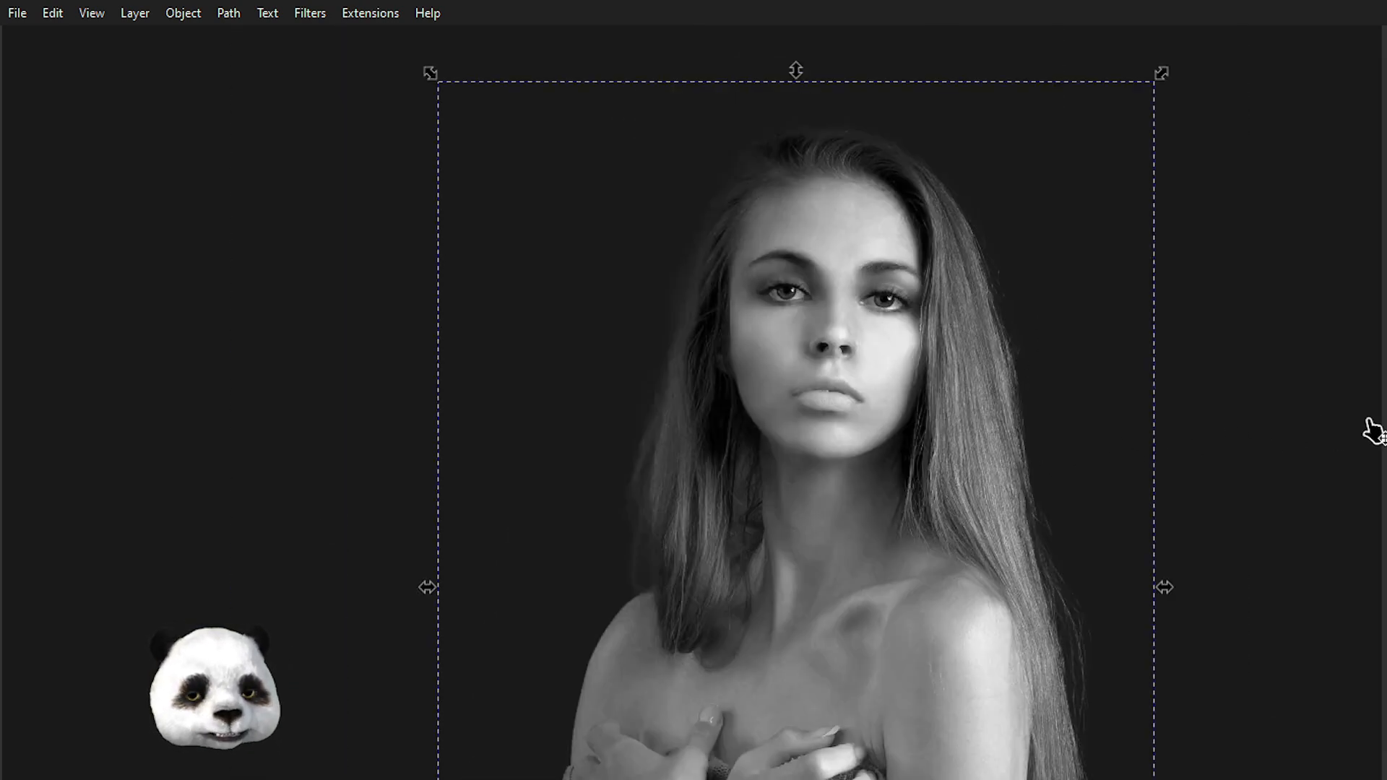
# - Activate the Pen tool and undo the last filter change on the black-and-white portrait
pyautogui.press('b')
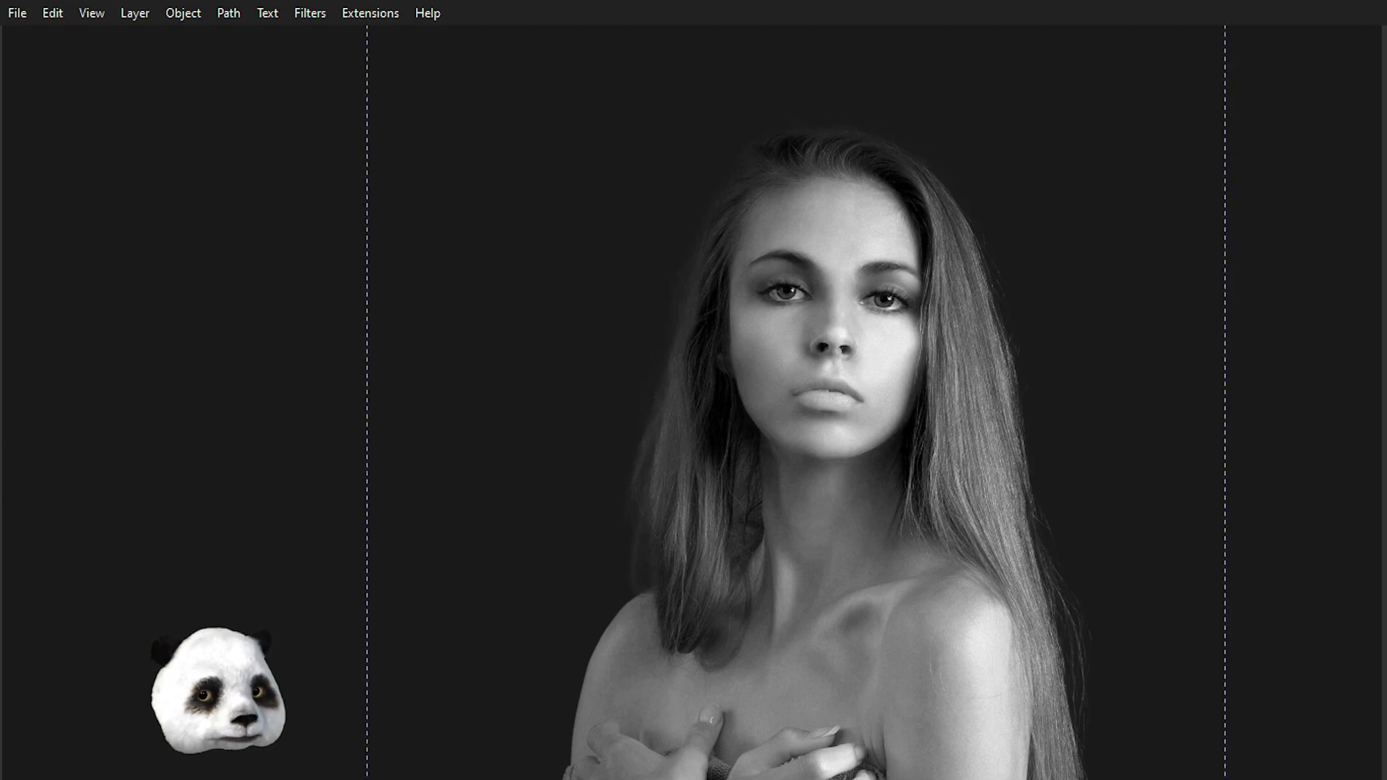
pyautogui.hotkey('ctrl', 'z')
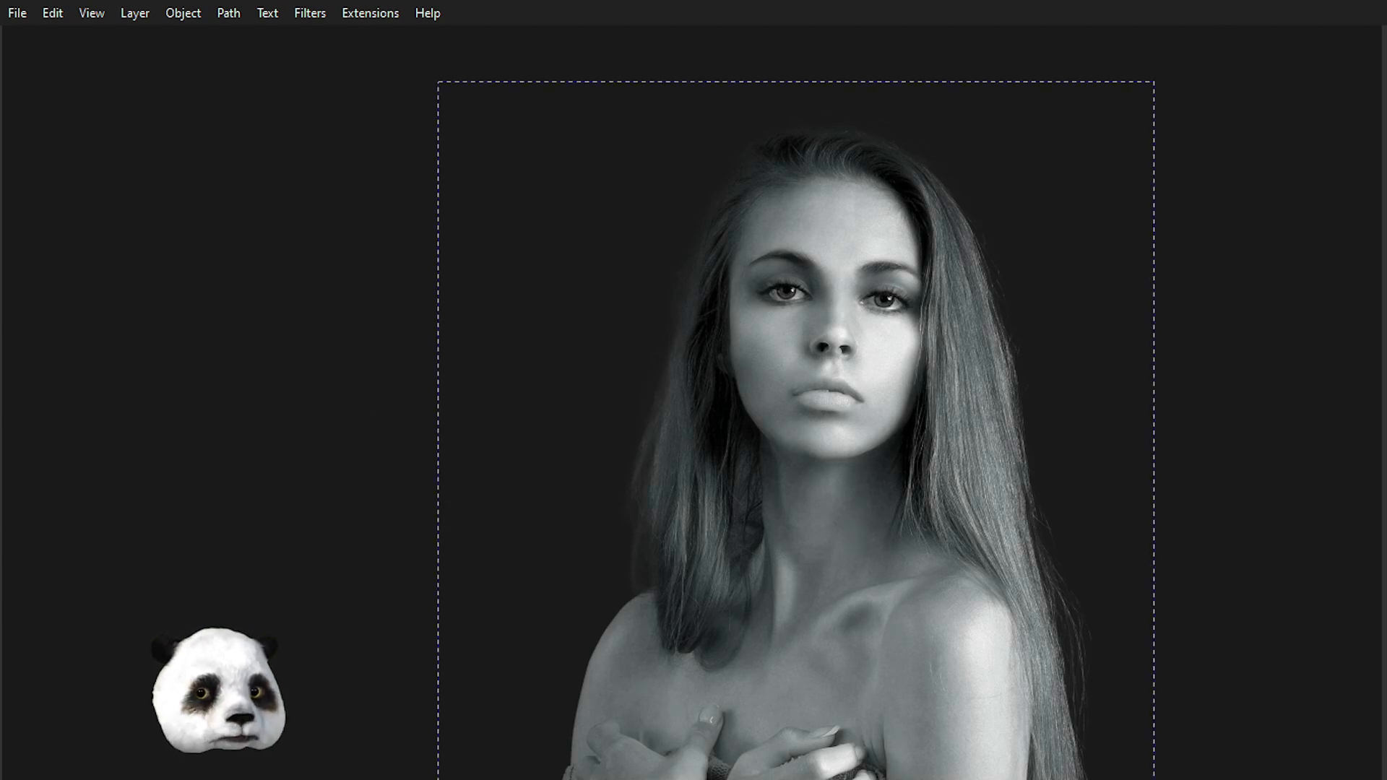
pyautogui.scroll(-3, 1250, 314)
pyautogui.moveTo(1301, 361); pyautogui.dragTo(1000, 350)
pyautogui.scroll(1, 1000, 350)
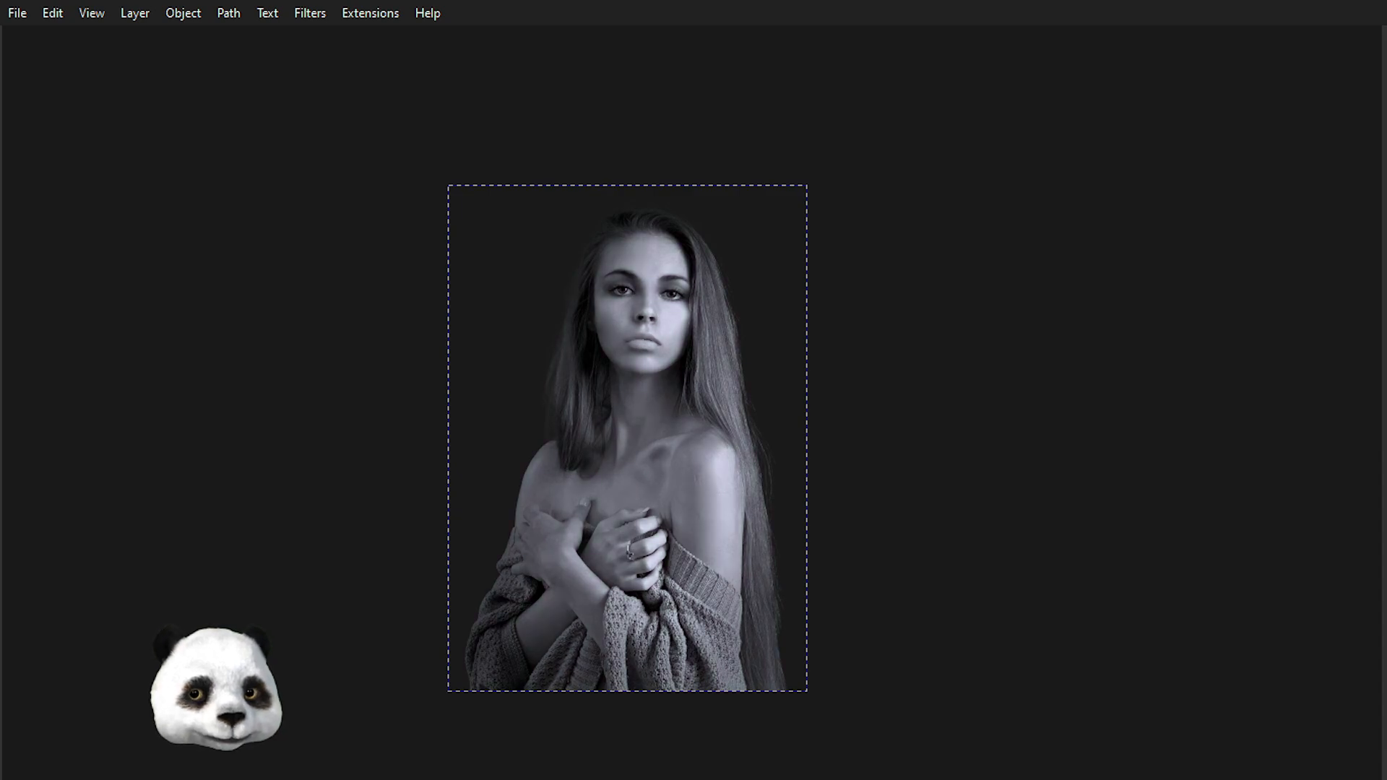
pyautogui.scroll(-2, 607, 511)
pyautogui.scroll(2, 650, 484)
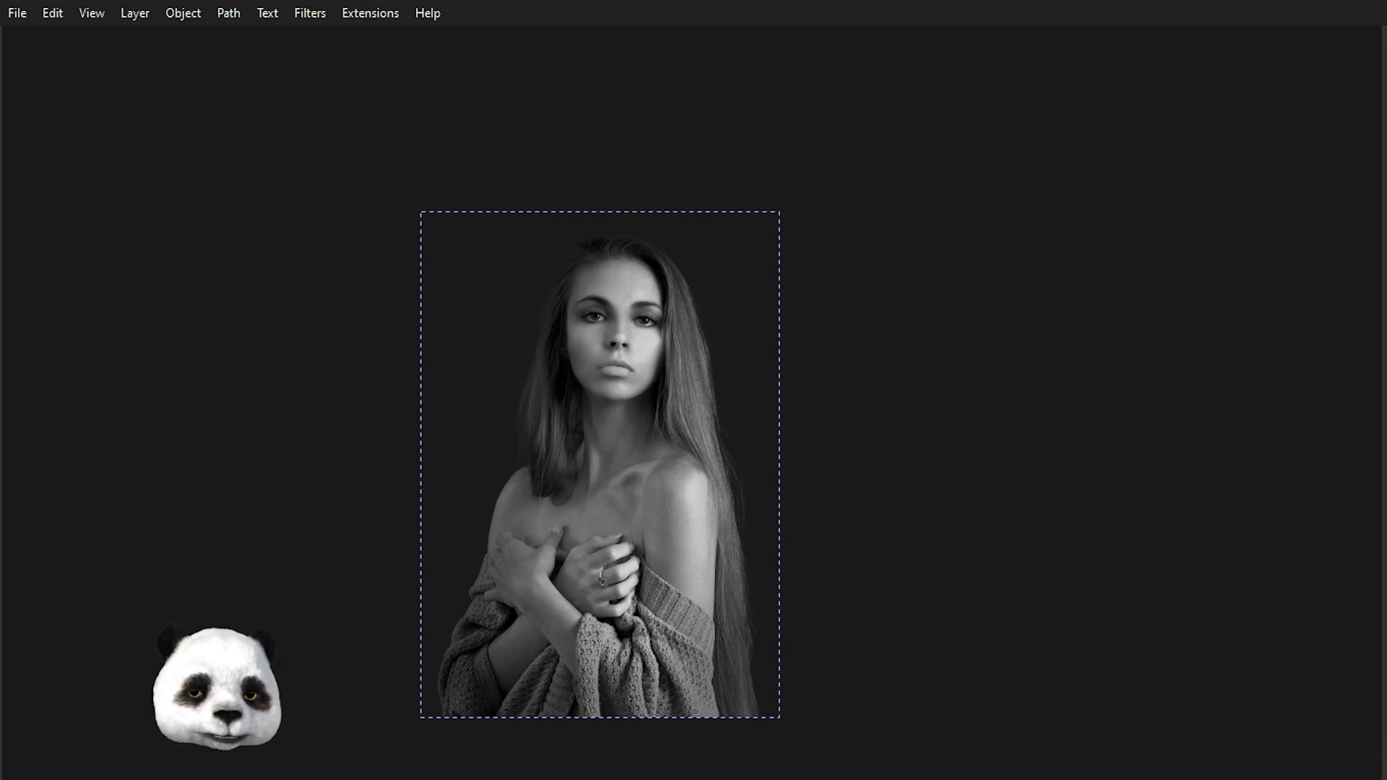
# - Bring the Filter Editor into view, set the Component Transfer red channel's gamma offset to 0.03 and copy that value
pyautogui.moveTo(1386, 145); pyautogui.dragTo(1072, 164)
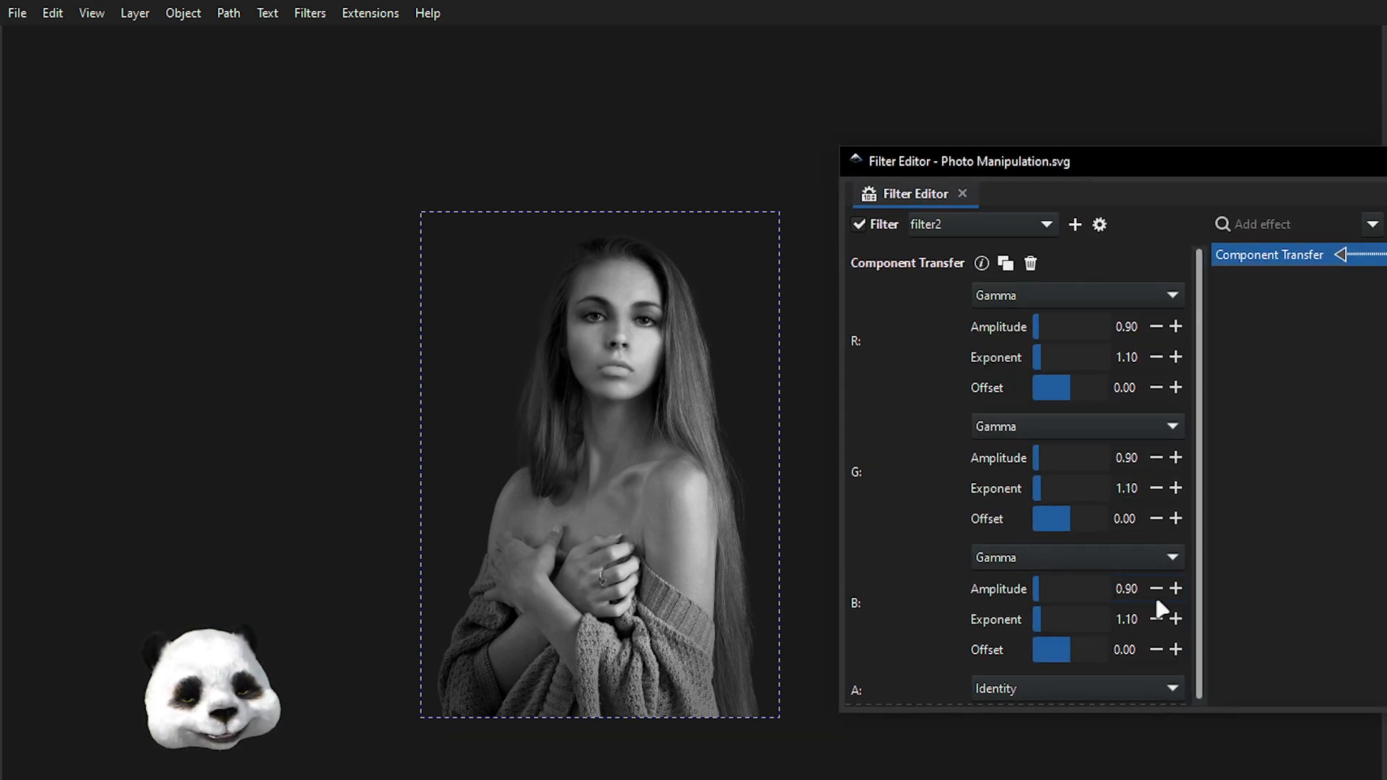
pyautogui.click(1176, 388)
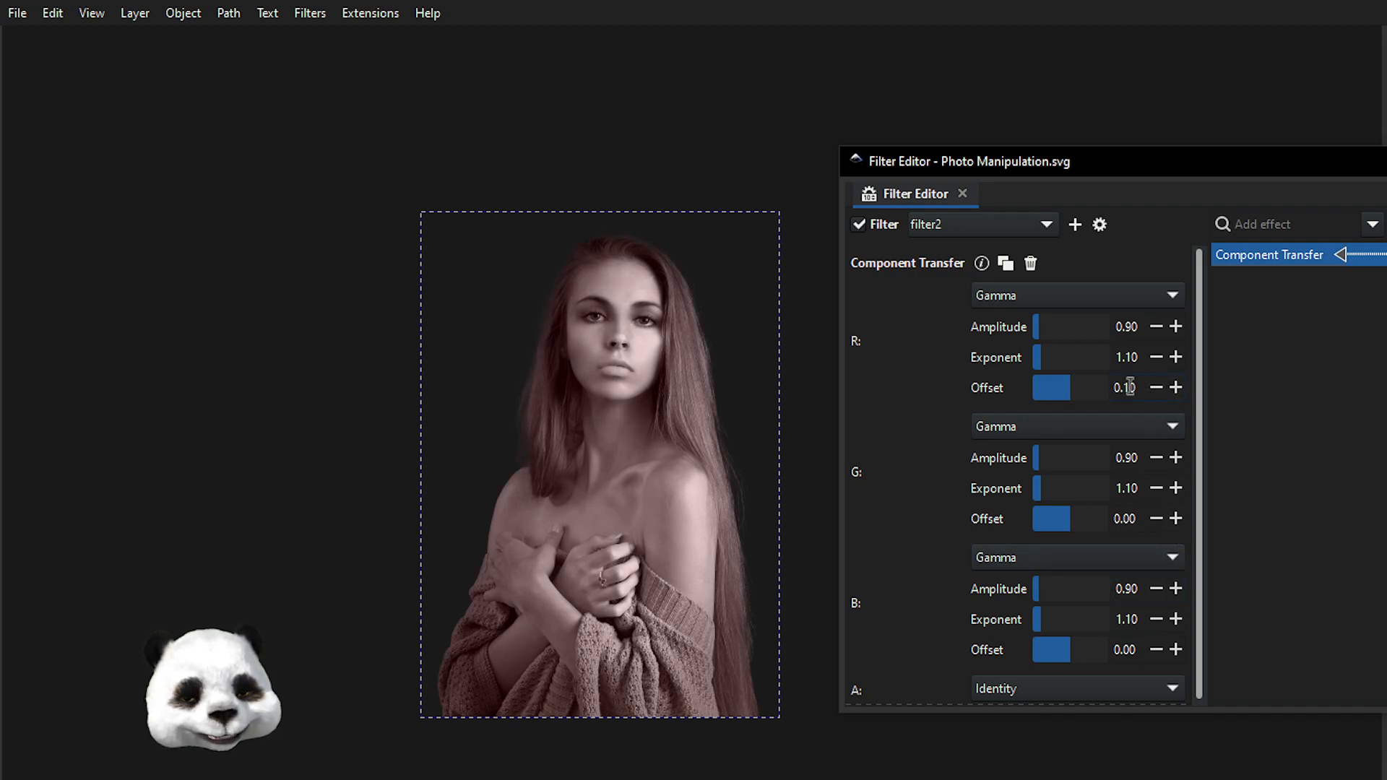
pyautogui.moveTo(1126, 389); pyautogui.dragTo(1144, 376)
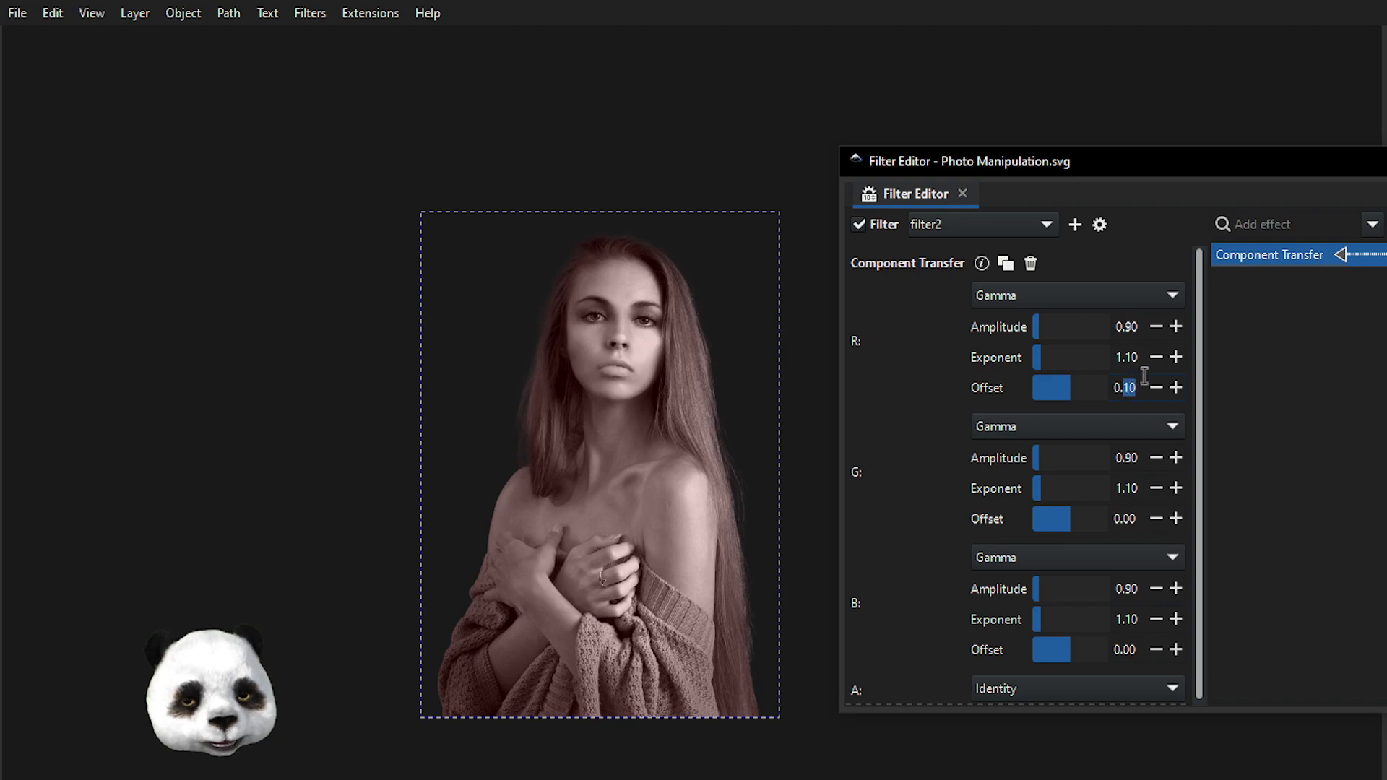
pyautogui.write('03')
pyautogui.press('Return')
pyautogui.hotkey('ctrl', 'c')
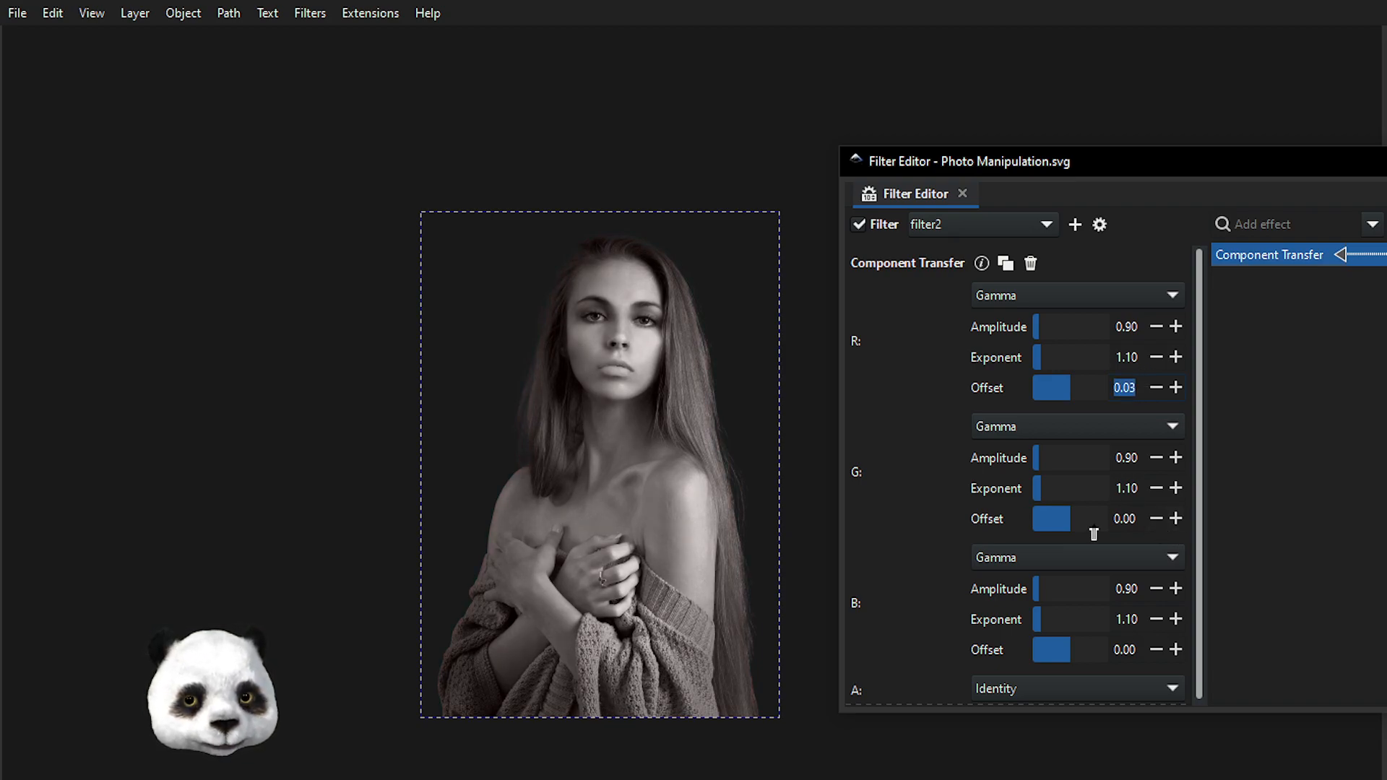
# - Paste the copied 0.03 as the gamma offset of the green and blue channels
pyautogui.doubleClick(1129, 518)
pyautogui.hotkey('ctrl', 'v')
pyautogui.doubleClick(1130, 650)
pyautogui.hotkey('ctrl', 'v')
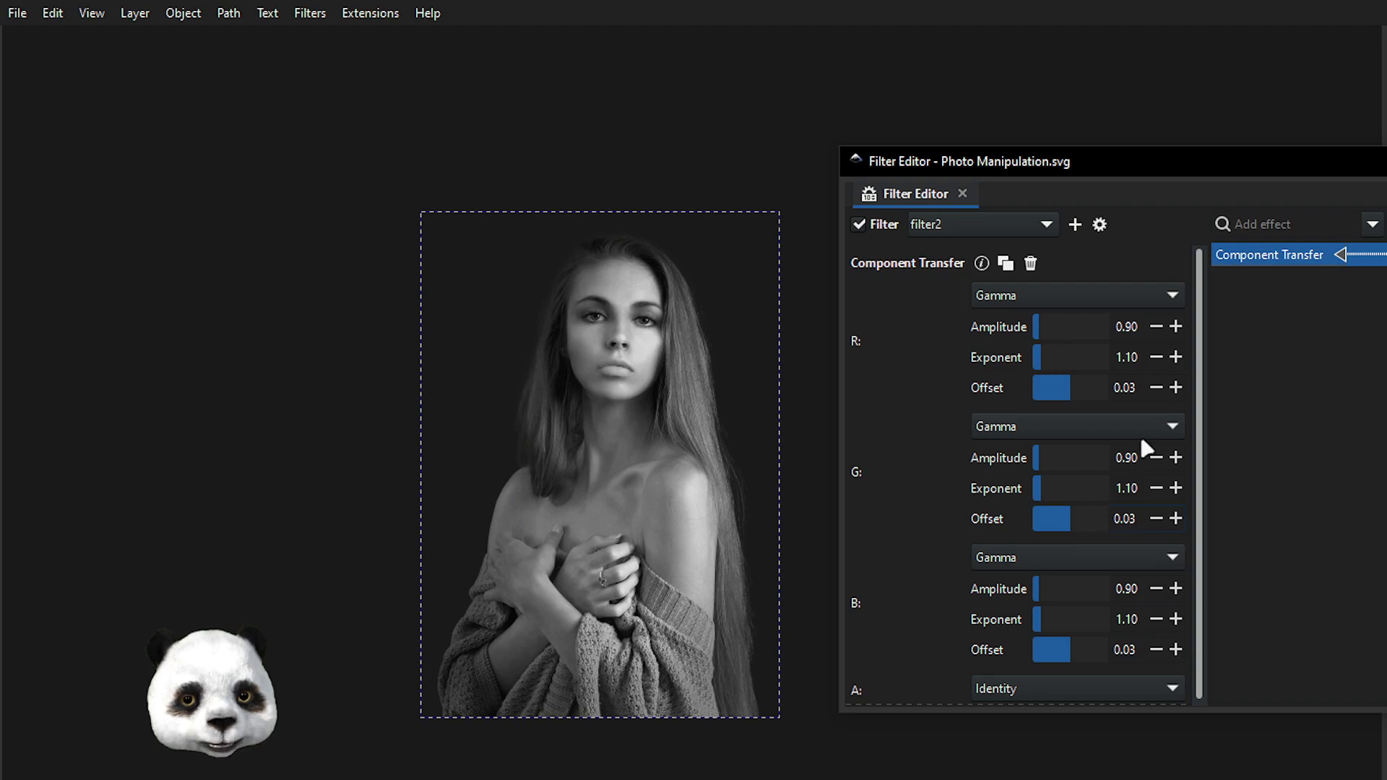
# - Compare the portrait with and without the filter, whole and up close, leave it enabled and move the Filter Editor off the canvas
pyautogui.click(858, 224)
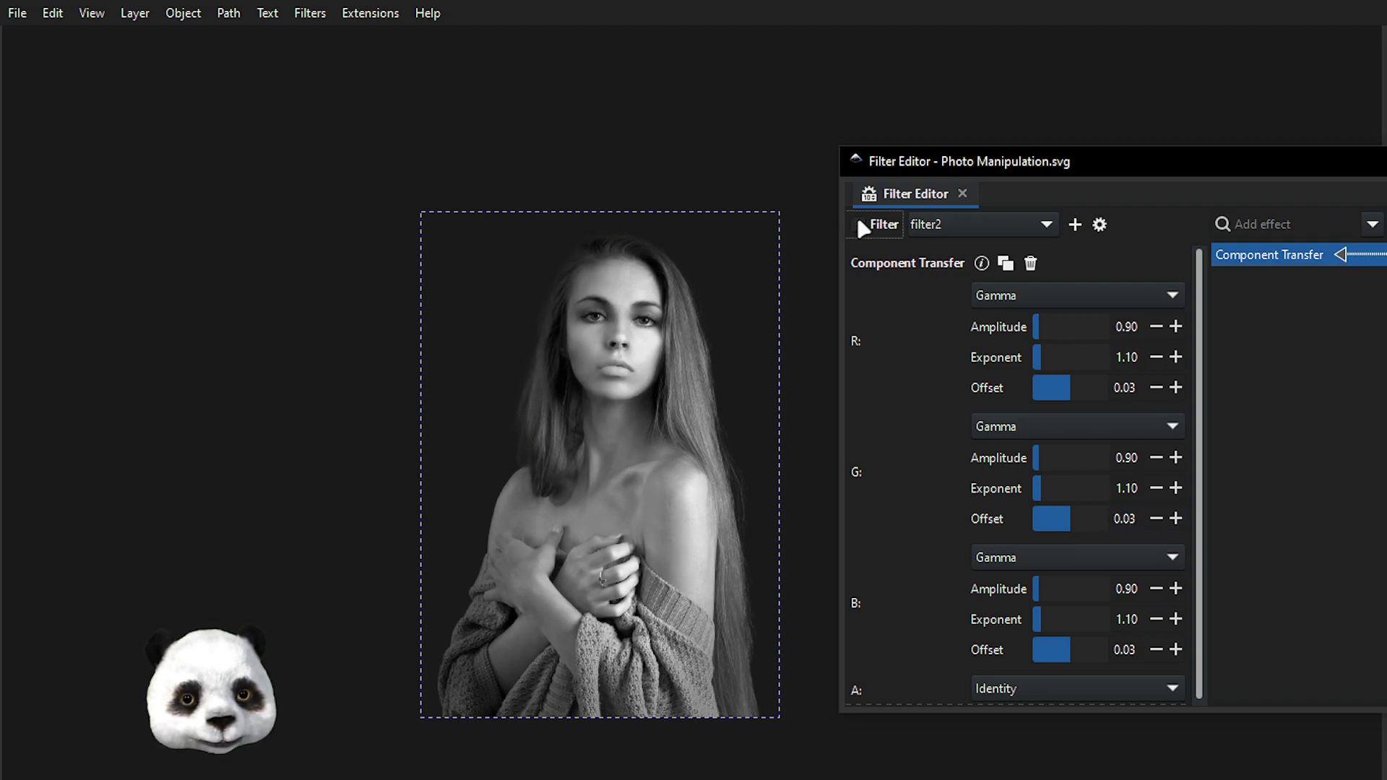
pyautogui.click(858, 224)
pyautogui.click(858, 224)
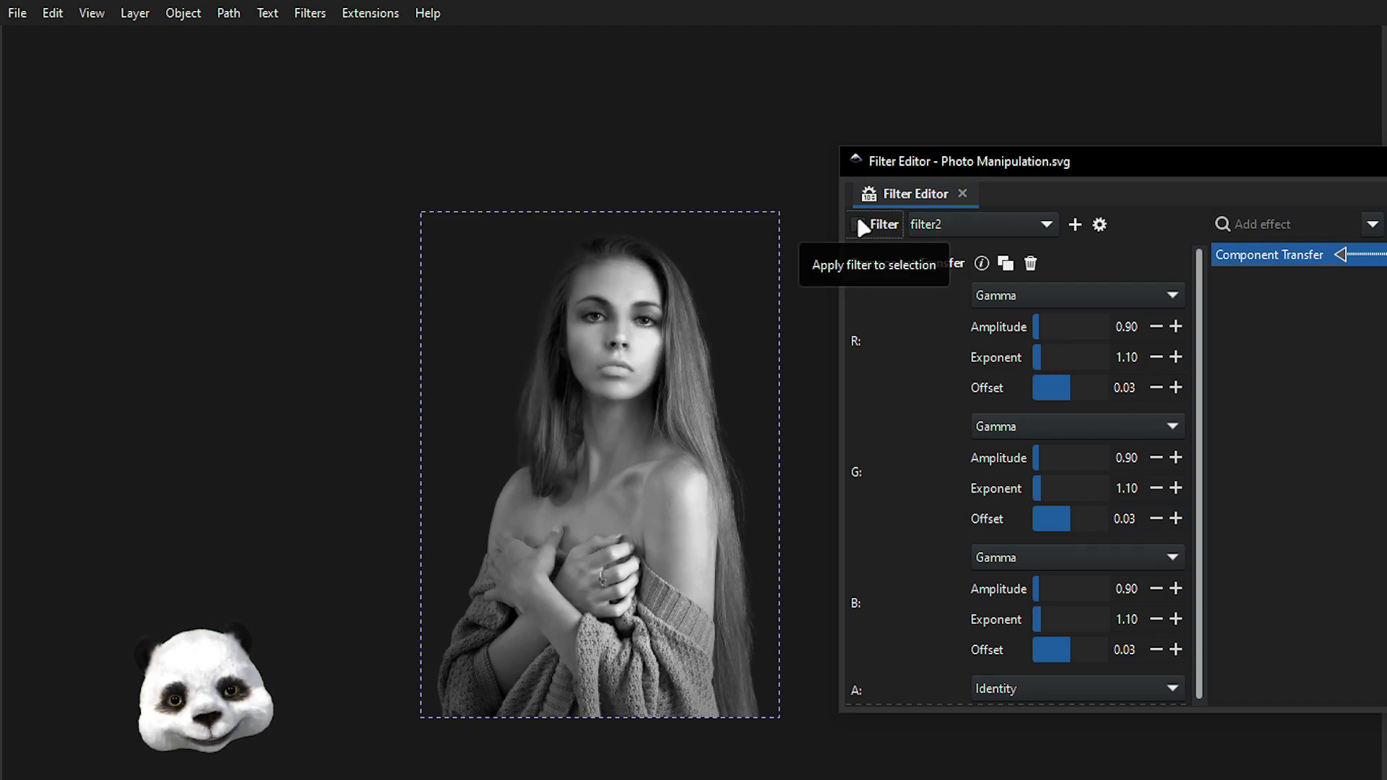
pyautogui.click(858, 224)
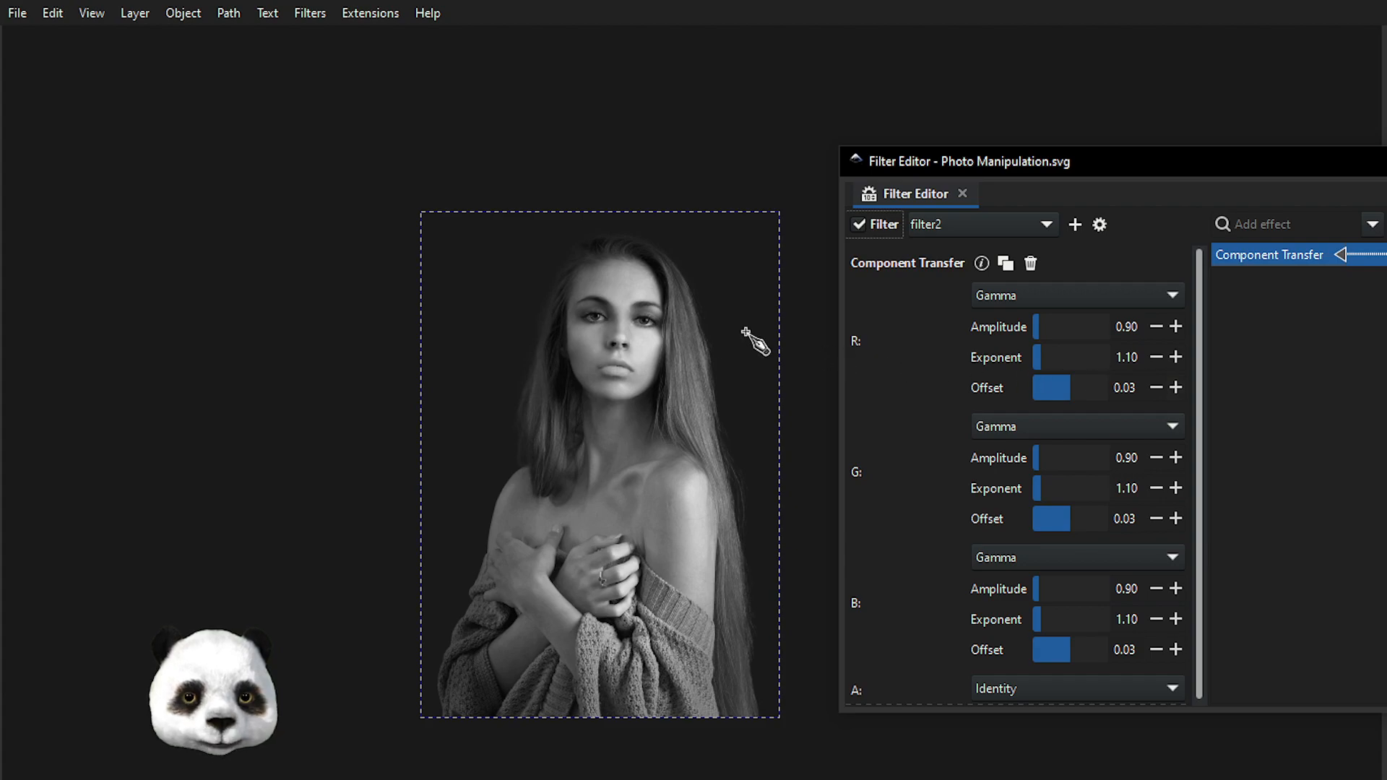
pyautogui.scroll(3, 672, 338)
pyautogui.scroll(-3, 666, 331)
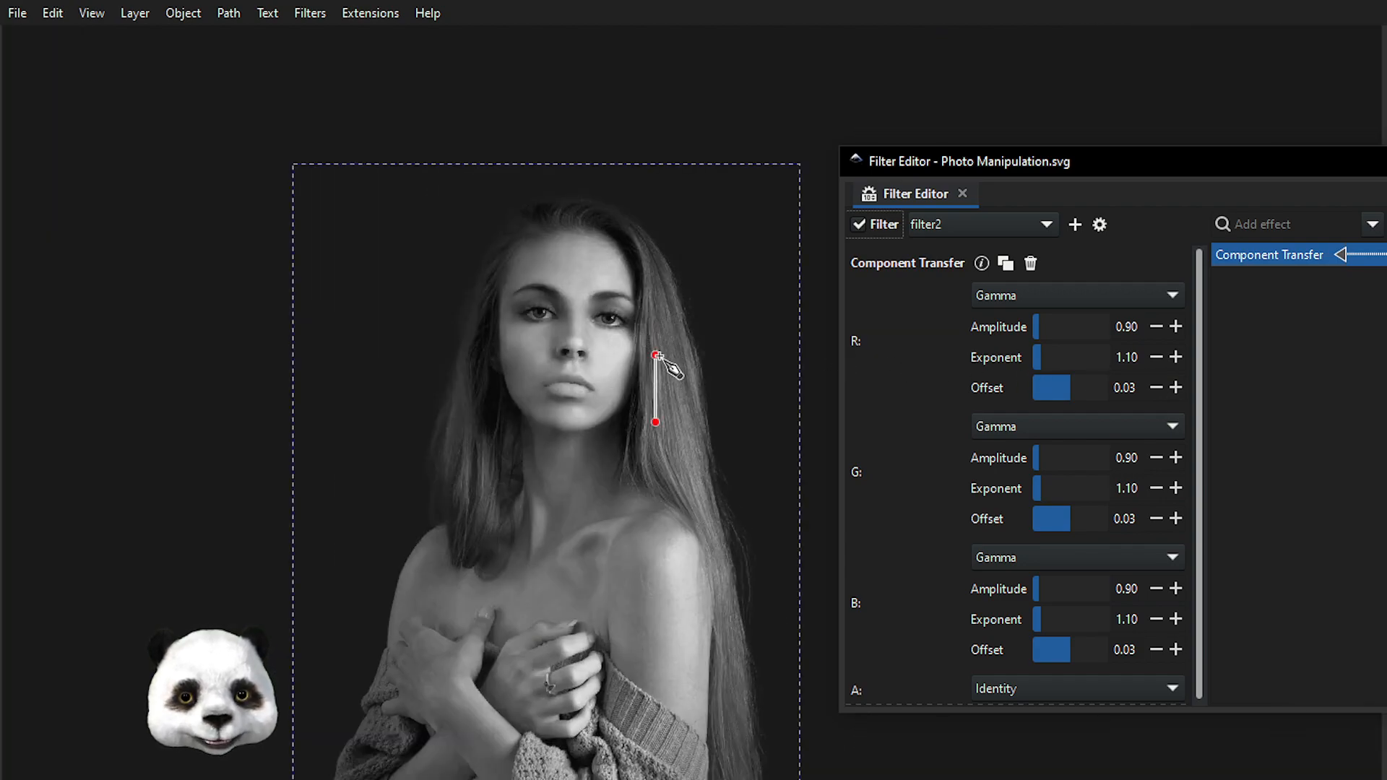
pyautogui.click(860, 225)
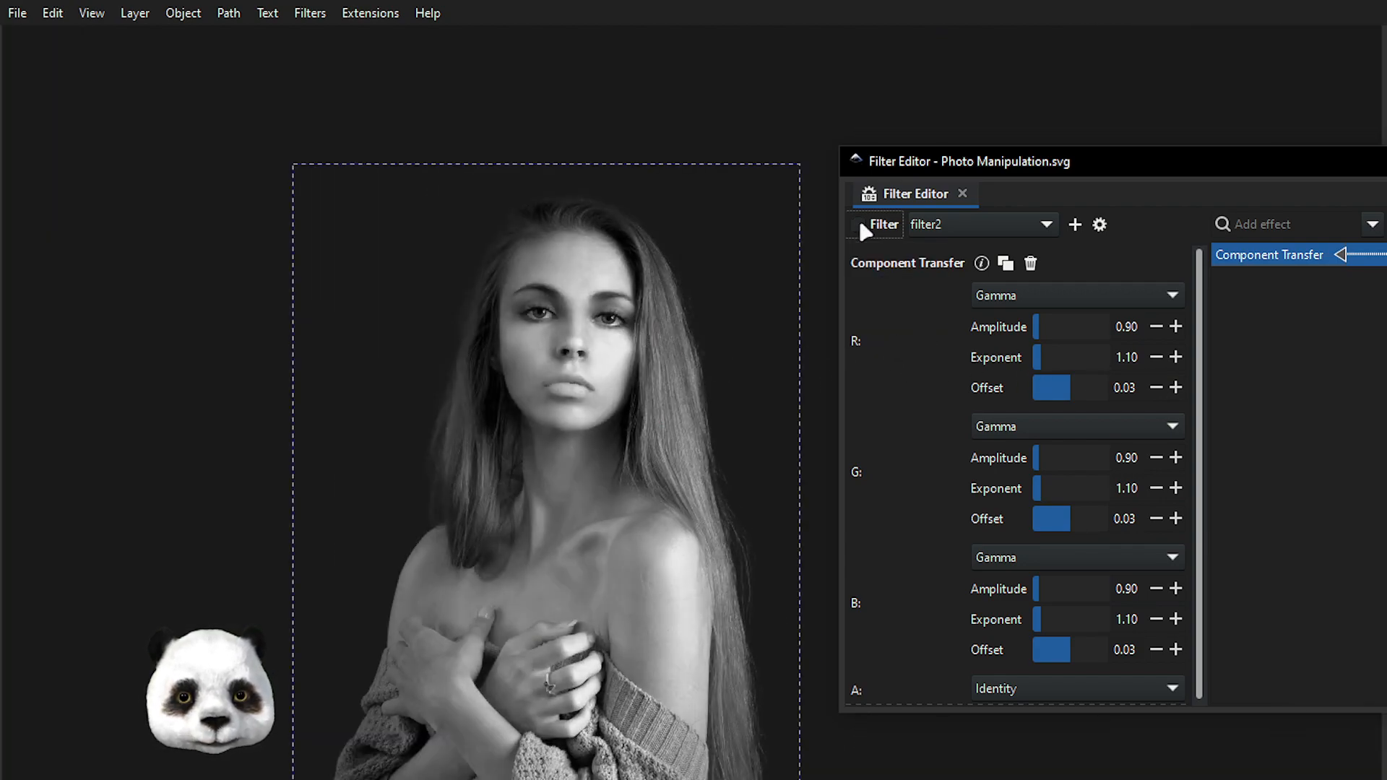
pyautogui.click(860, 225)
pyautogui.click(860, 225)
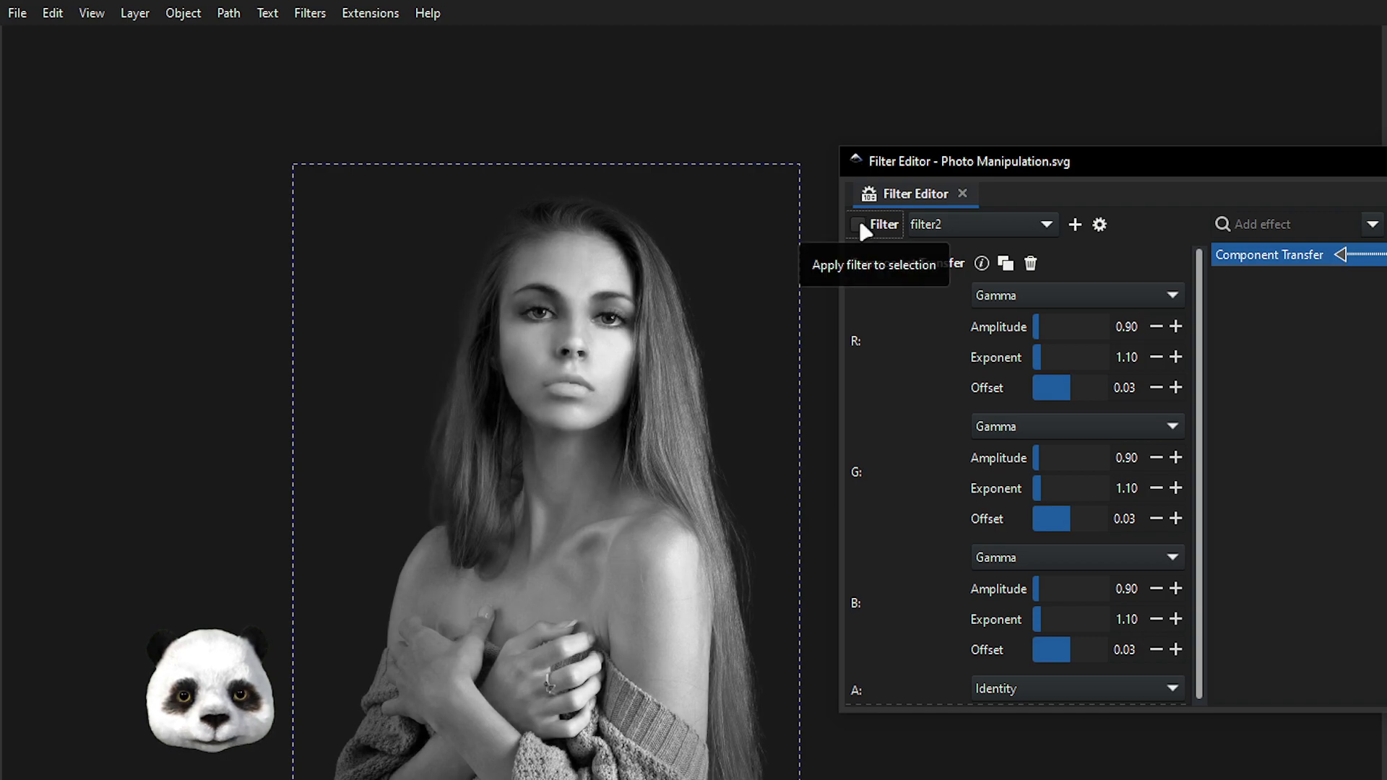
pyautogui.click(860, 225)
pyautogui.click(860, 224)
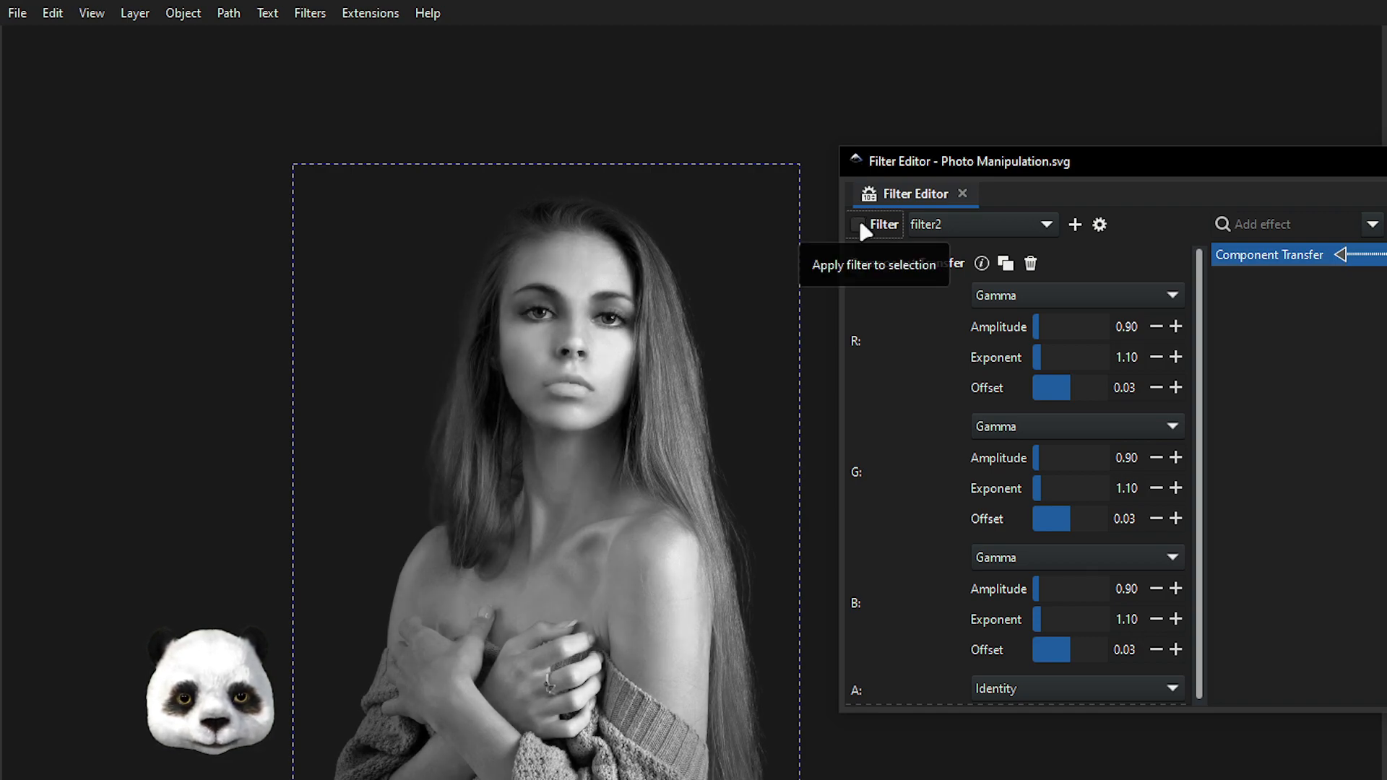
pyautogui.click(860, 224)
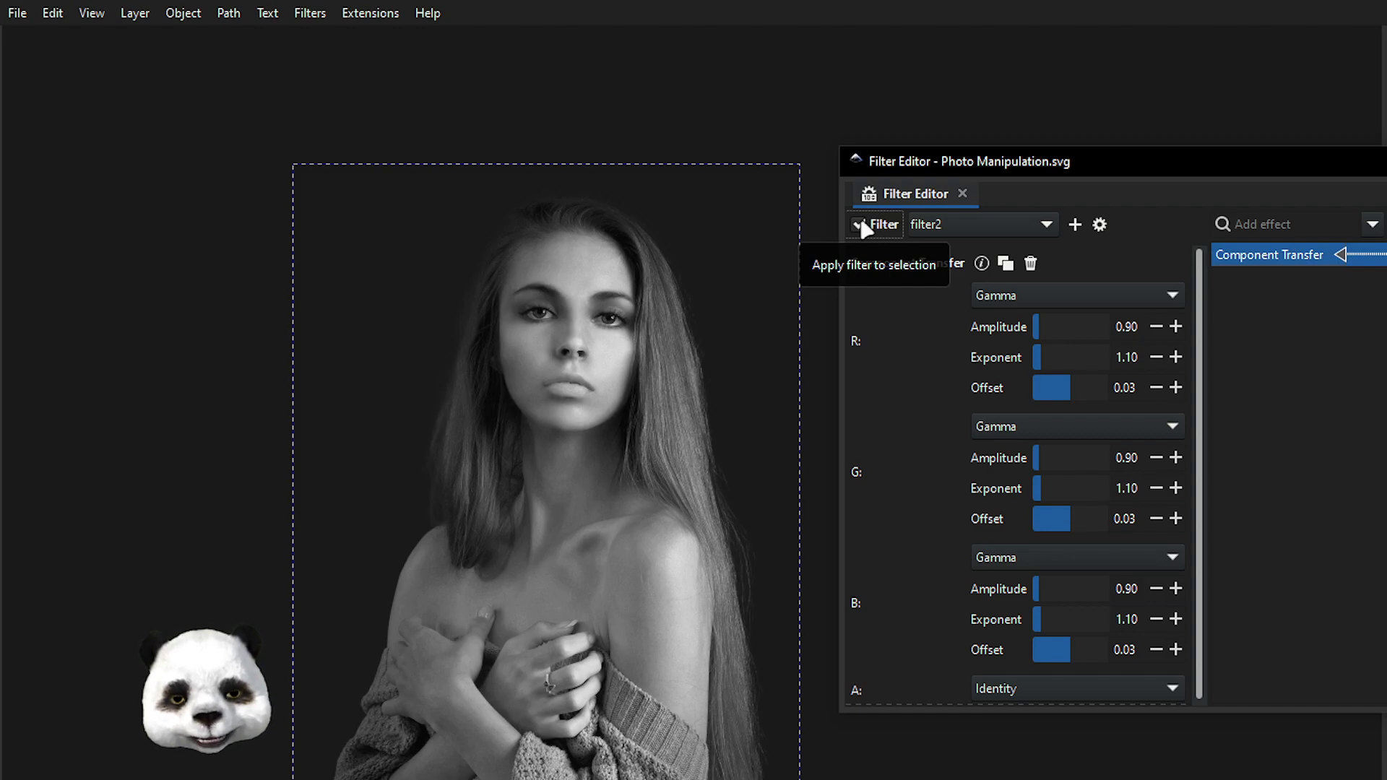
pyautogui.scroll(2, 604, 362)
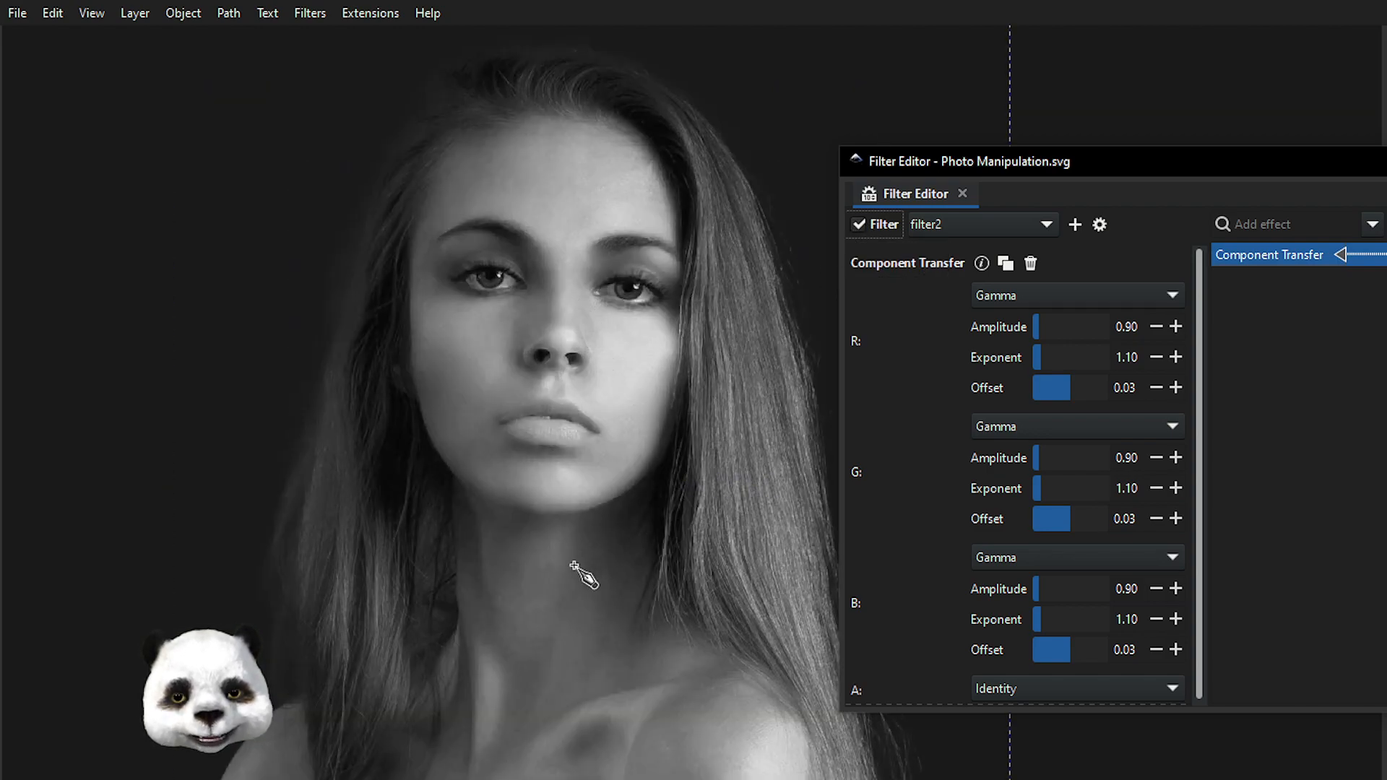
pyautogui.scroll(-5, 635, 594)
pyautogui.scroll(-4, 748, 477)
pyautogui.scroll(-3, 613, 538)
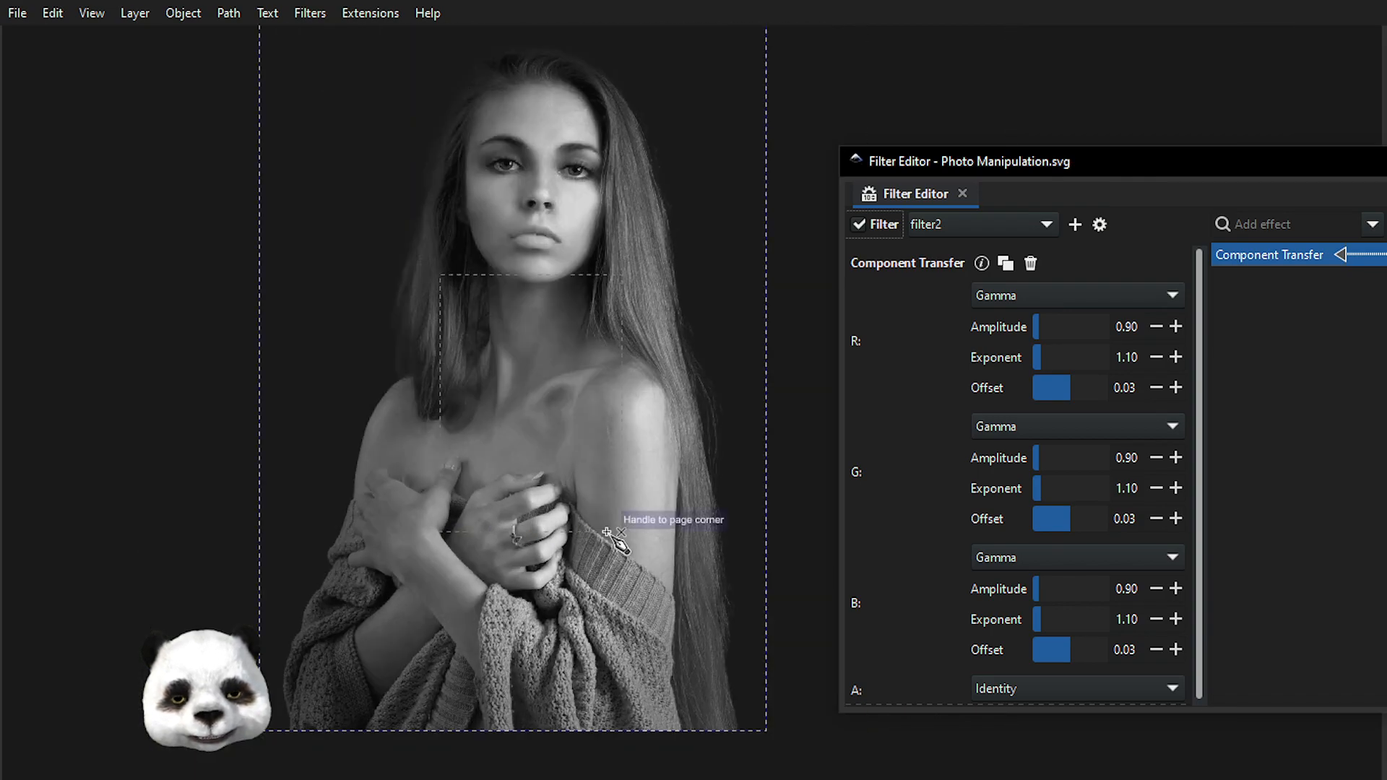
pyautogui.moveTo(1069, 166); pyautogui.dragTo(1384, 166)
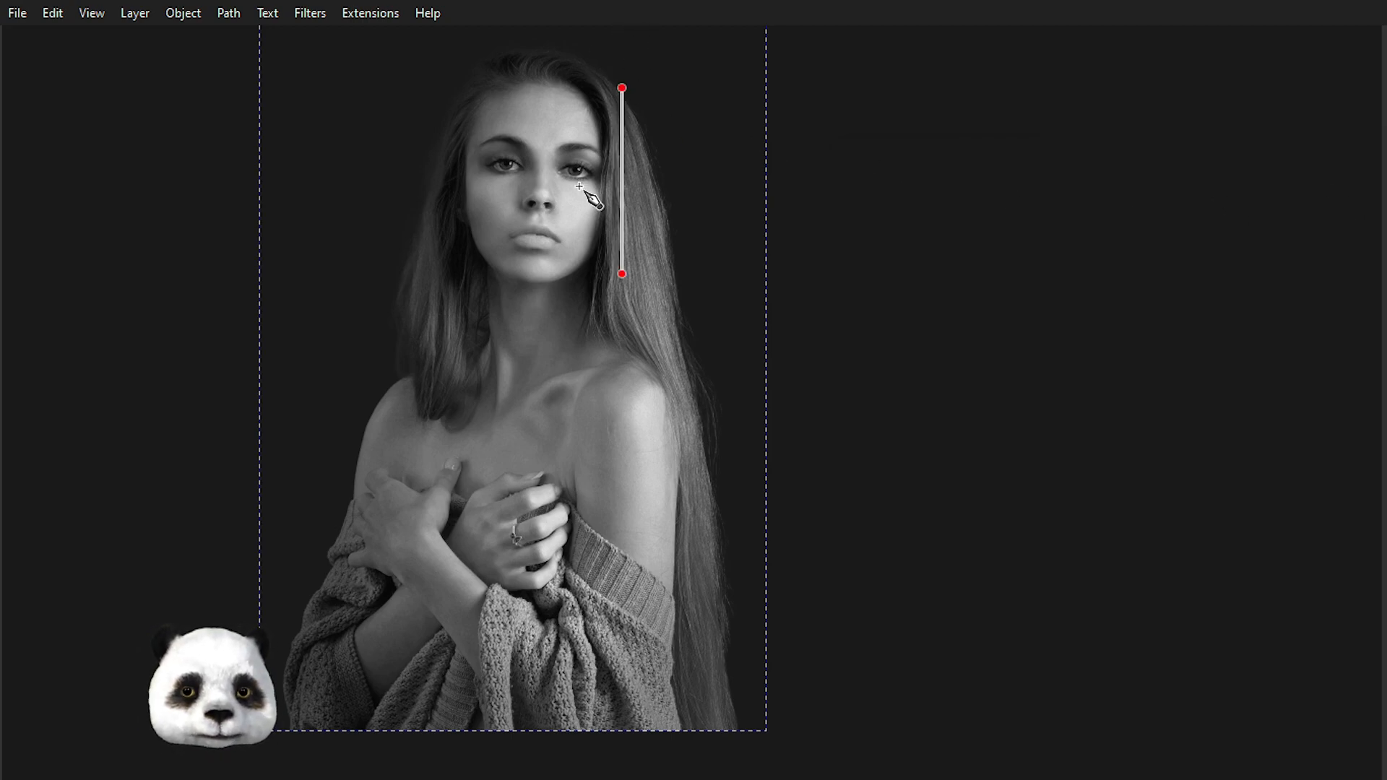
# - Start a Pen path at the left corner of the mouth and trace the upper lip's edge to the dip at its centre
pyautogui.moveTo(757, 271); pyautogui.dragTo(765, 441)
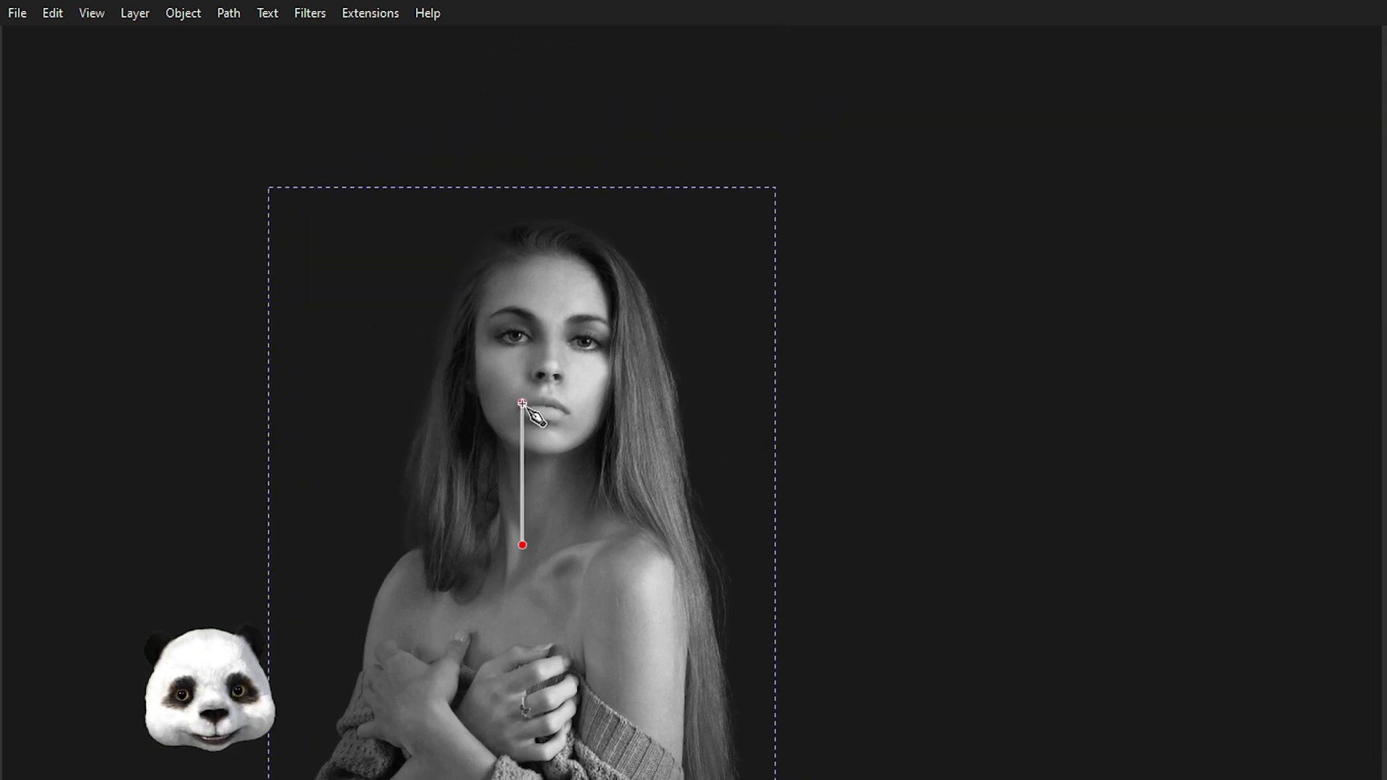
pyautogui.scroll(3, 522, 402)
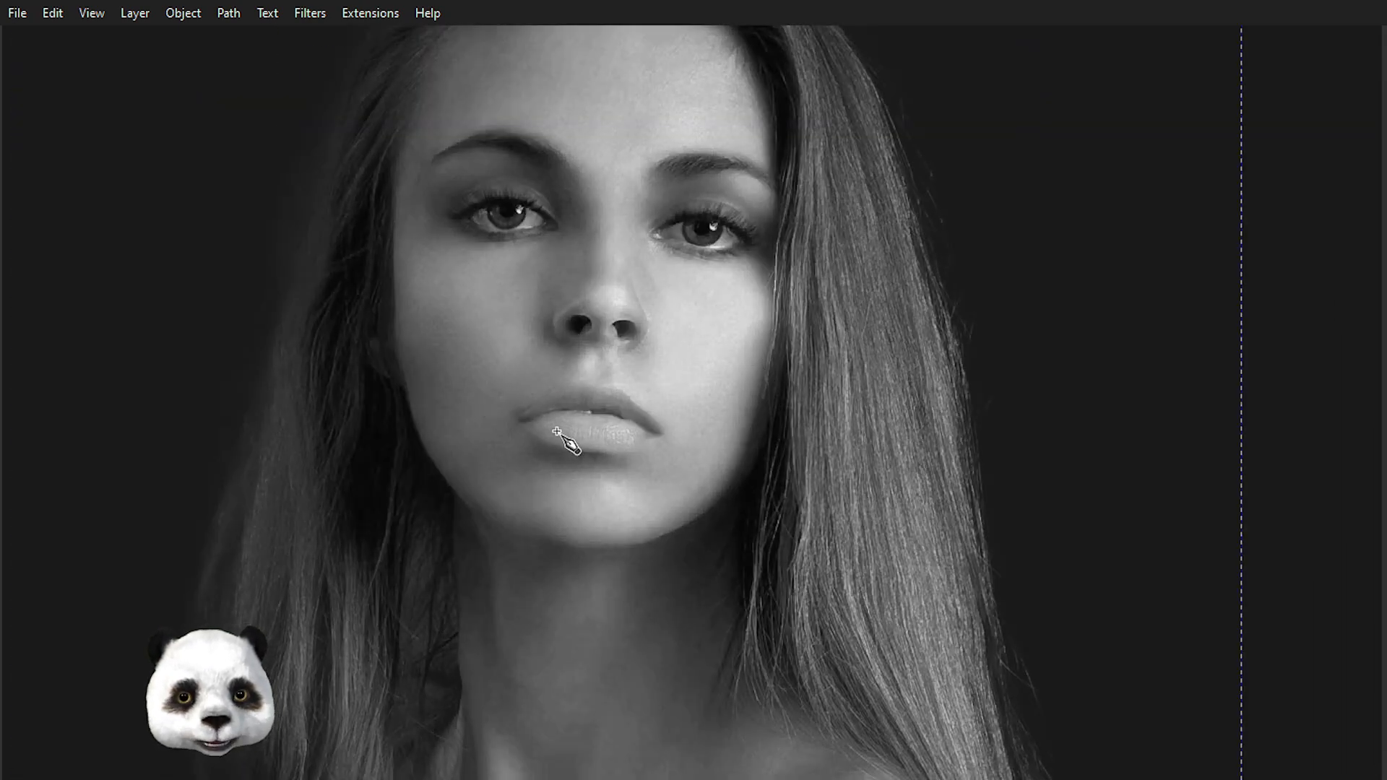
pyautogui.scroll(3, 538, 459)
pyautogui.scroll(-2, 600, 394)
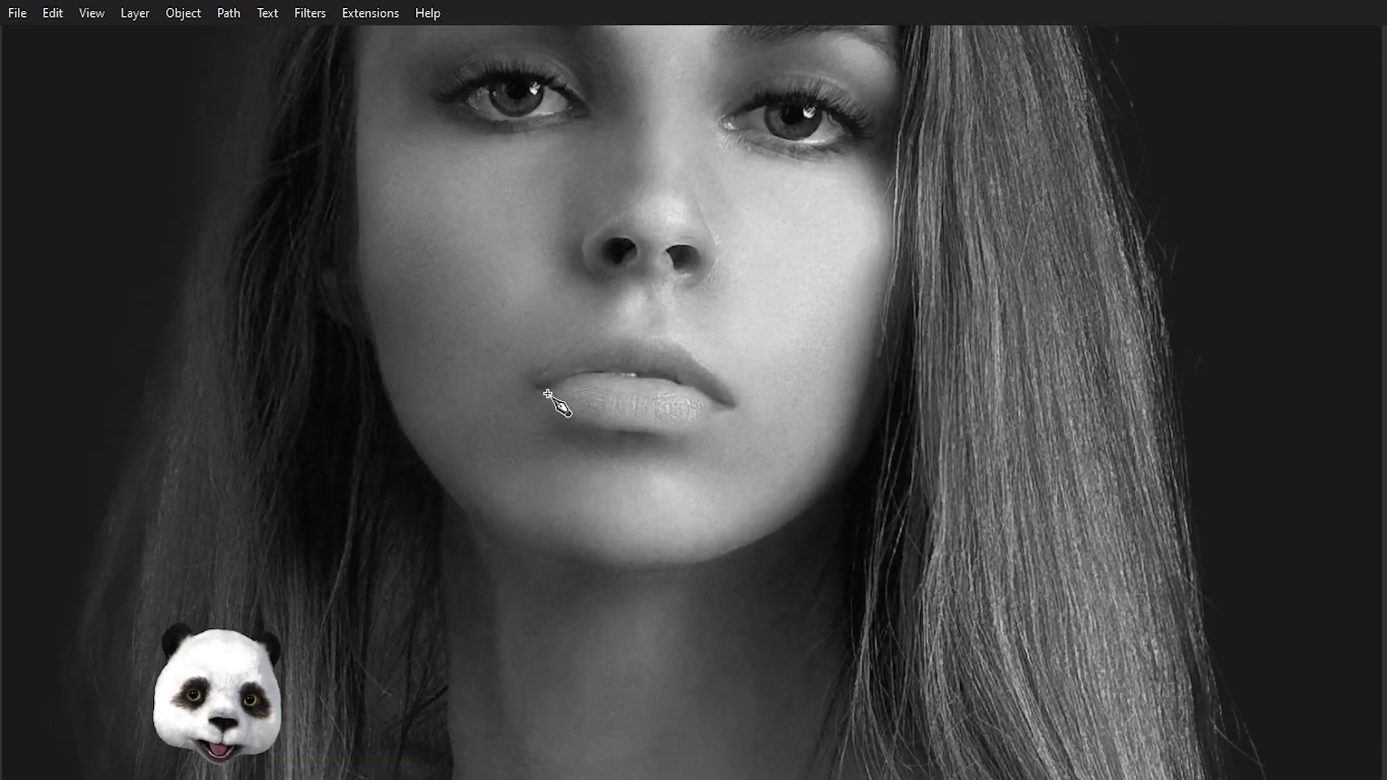
pyautogui.scroll(4, 657, 340)
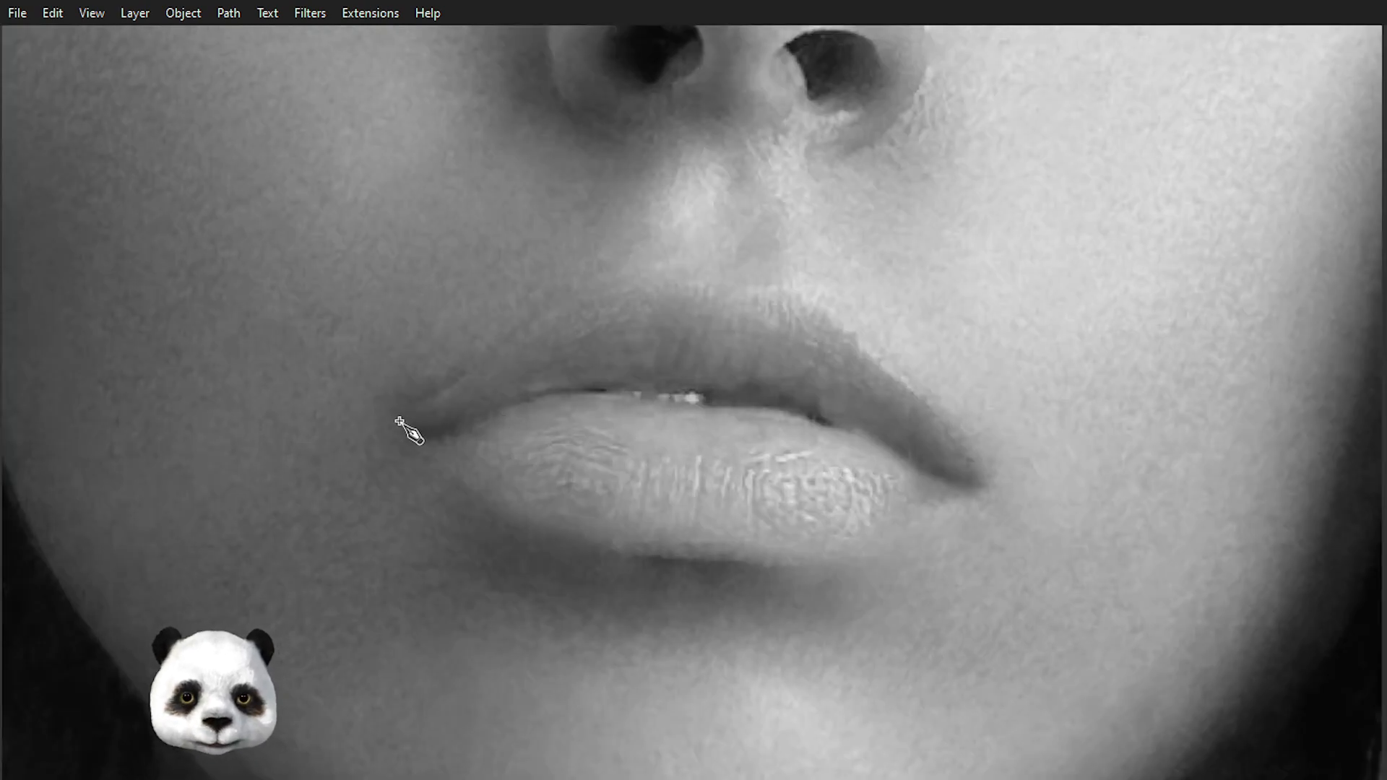
pyautogui.scroll(2, 423, 419)
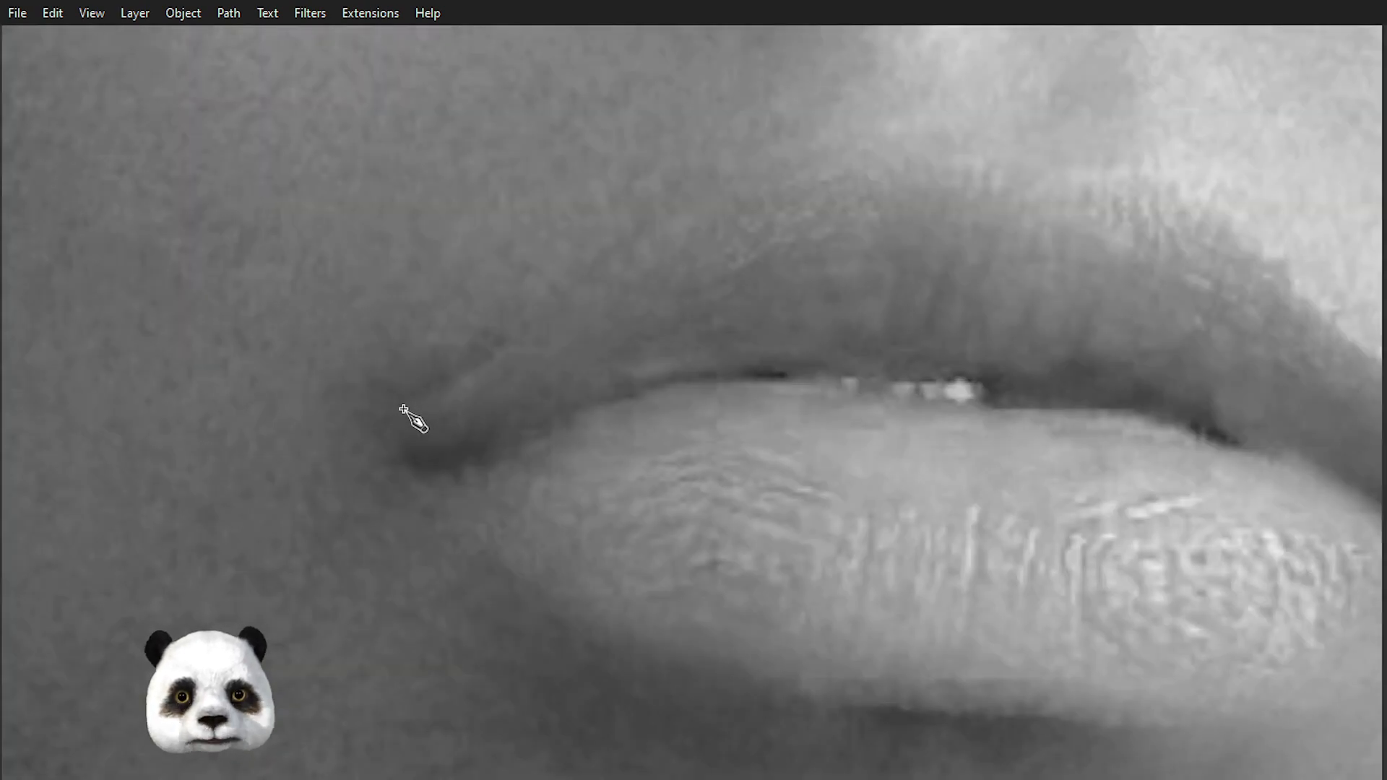
pyautogui.click(405, 403)
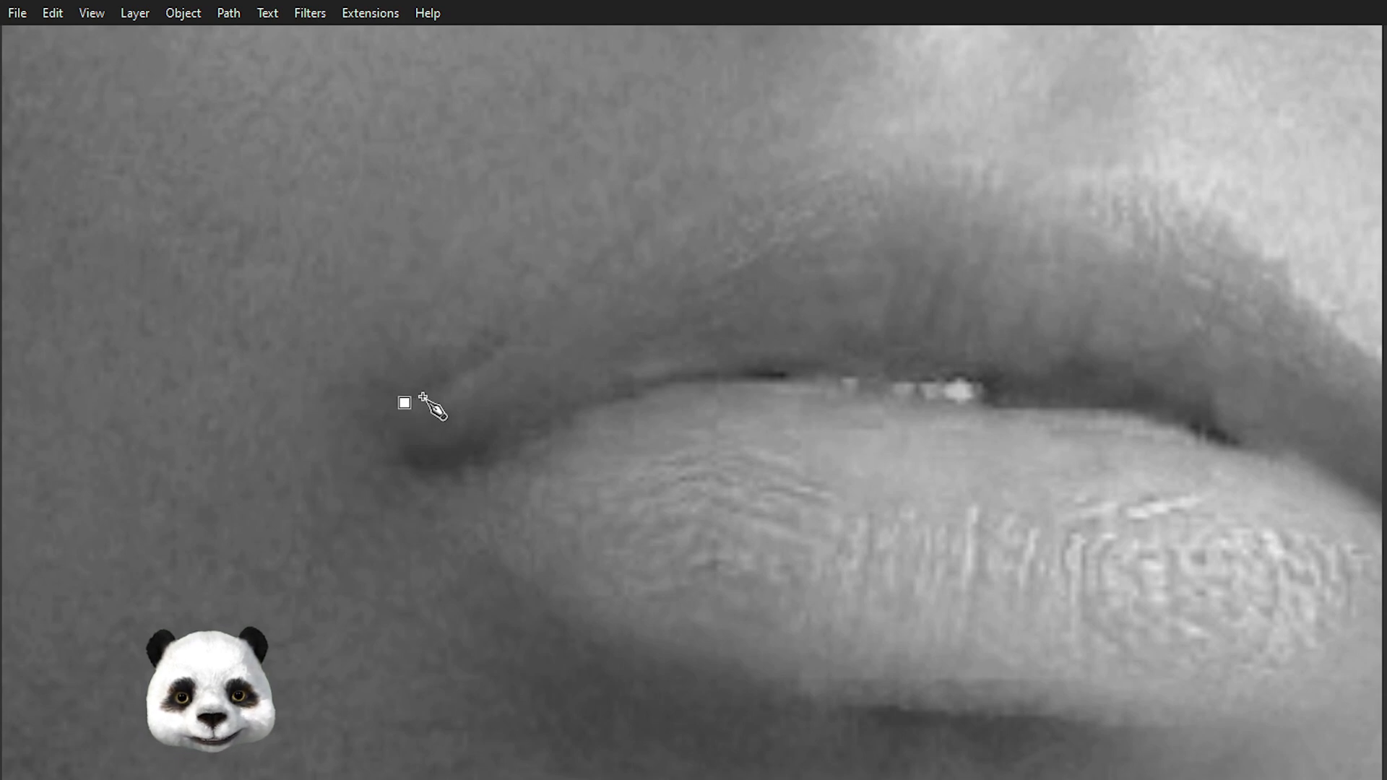
pyautogui.moveTo(500, 352); pyautogui.dragTo(527, 323)
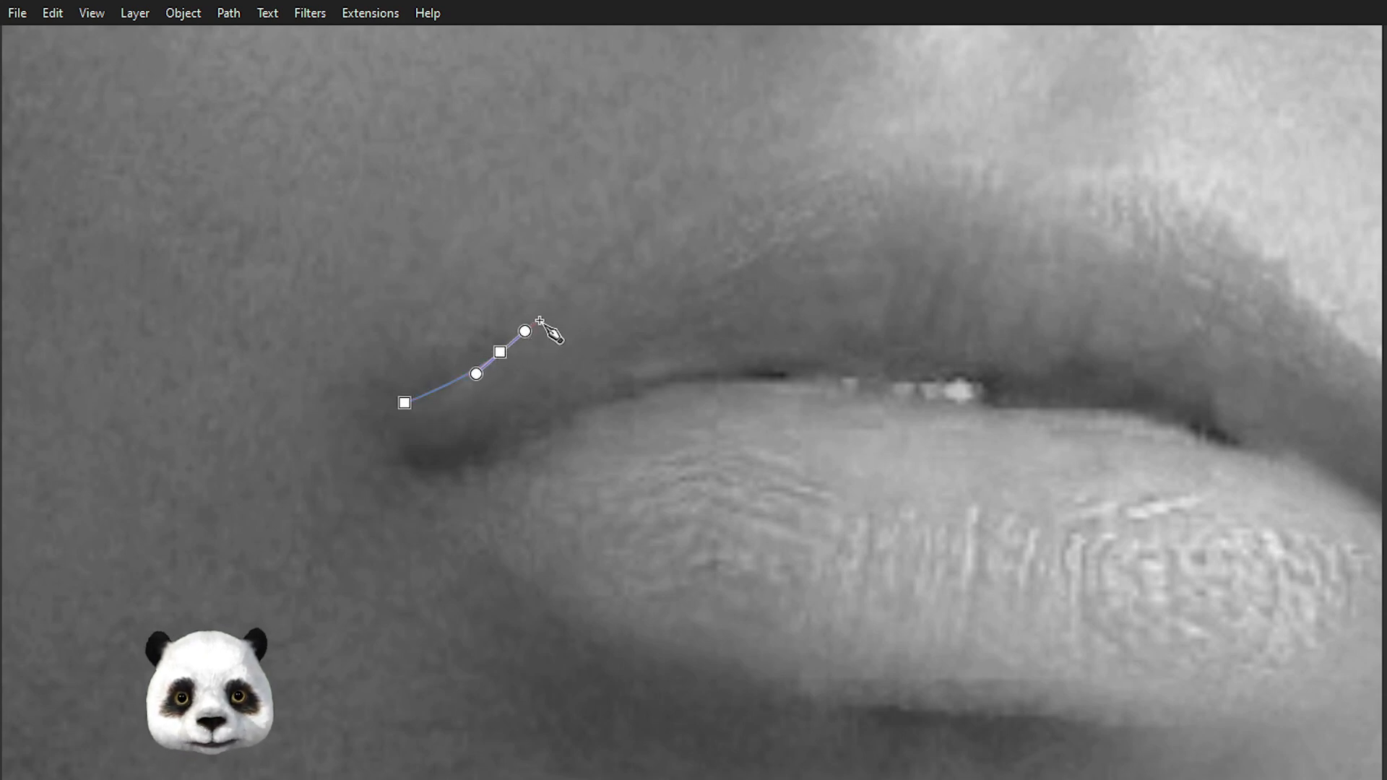
pyautogui.moveTo(688, 211); pyautogui.dragTo(745, 178)
pyautogui.moveTo(931, 152); pyautogui.dragTo(1072, 171)
pyautogui.moveTo(1088, 175); pyautogui.dragTo(609, 226)
pyautogui.moveTo(777, 375); pyautogui.dragTo(797, 400)
pyautogui.press('BackSpace')
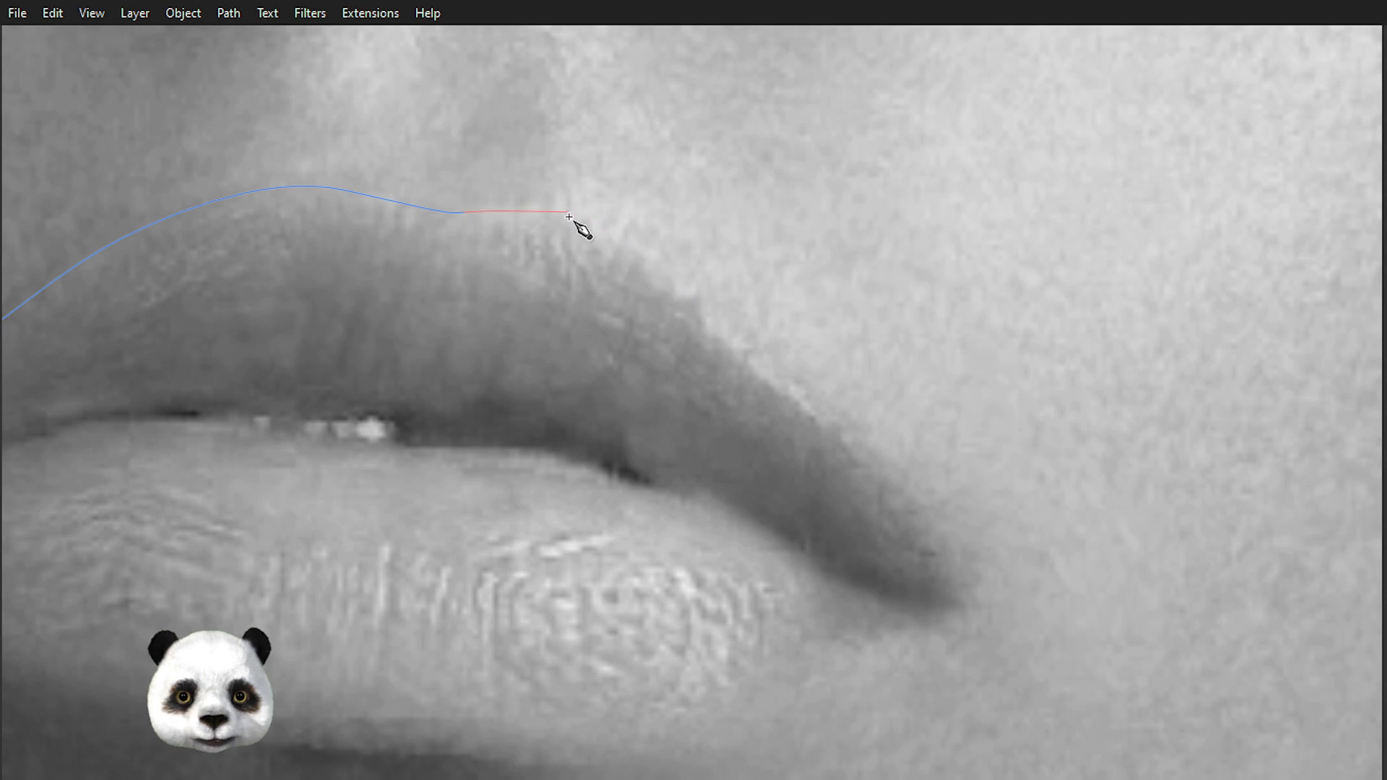
# - Continue the lip outline with curved segments along the upper lip's right half to the right corner of the mouth
pyautogui.moveTo(584, 217); pyautogui.dragTo(615, 229)
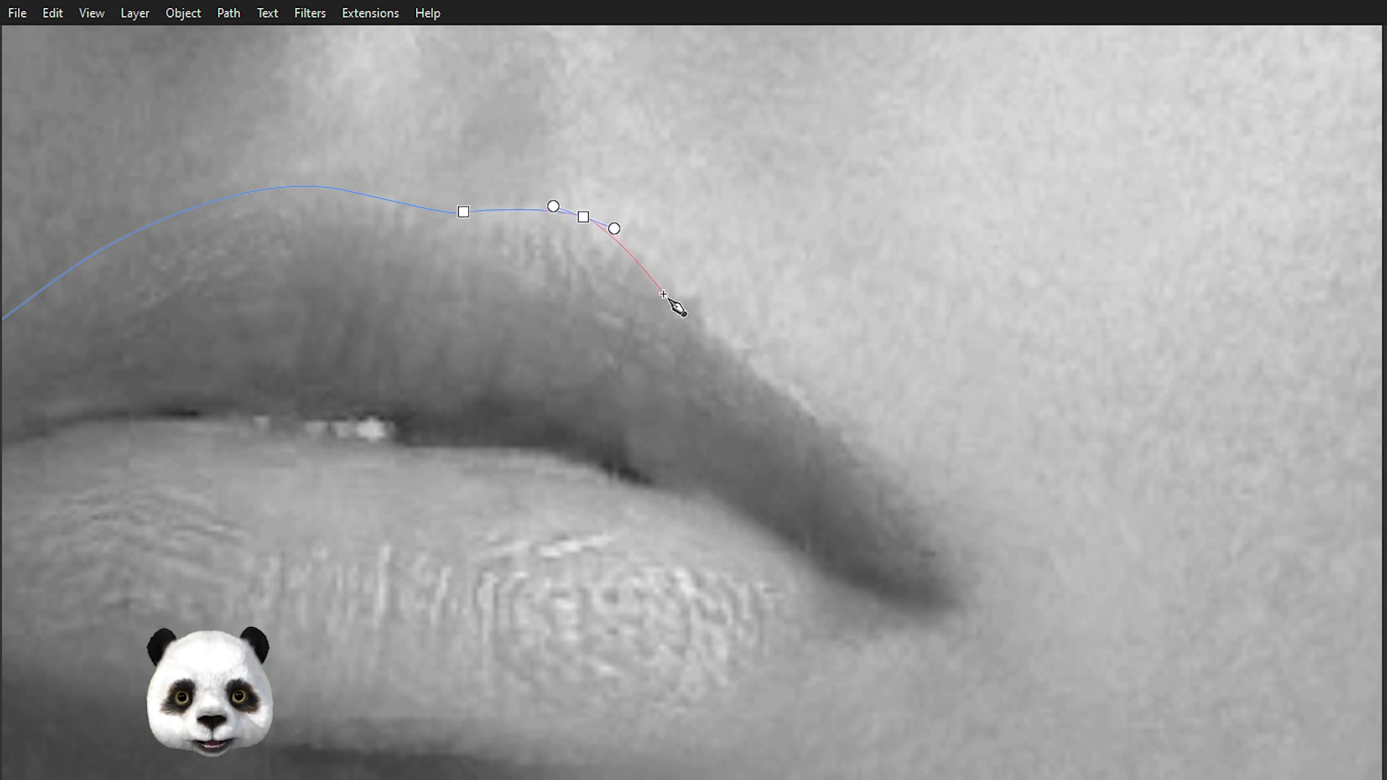
pyautogui.moveTo(696, 308); pyautogui.dragTo(714, 330)
pyautogui.moveTo(820, 420); pyautogui.dragTo(857, 441)
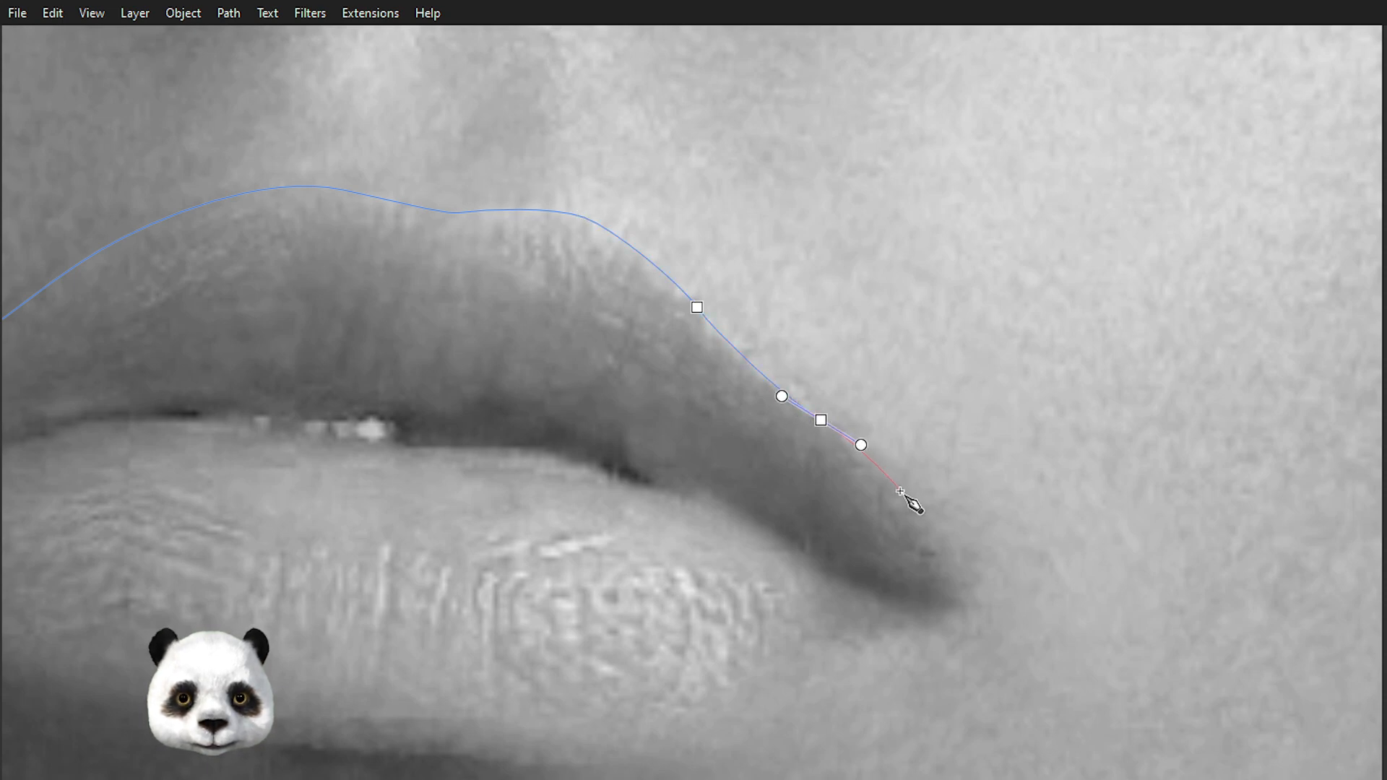
pyautogui.moveTo(916, 502); pyautogui.dragTo(927, 519)
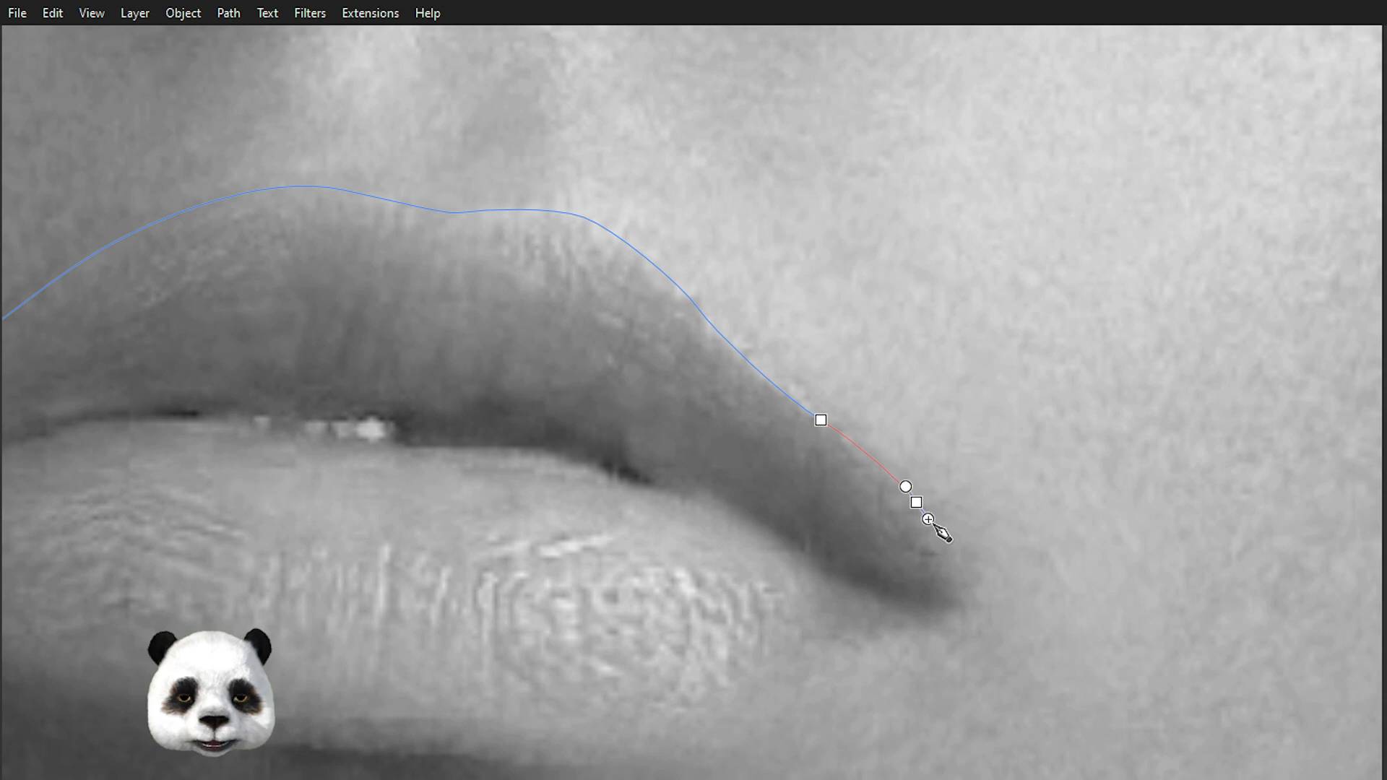
pyautogui.moveTo(966, 597); pyautogui.dragTo(866, 630)
pyautogui.moveTo(768, 675); pyautogui.dragTo(946, 482)
pyautogui.press('BackSpace')
# - Trace the lower lip's edge with curved segments from the right corner of the mouth and close the path at the left corner
pyautogui.moveTo(1061, 462); pyautogui.dragTo(1038, 476)
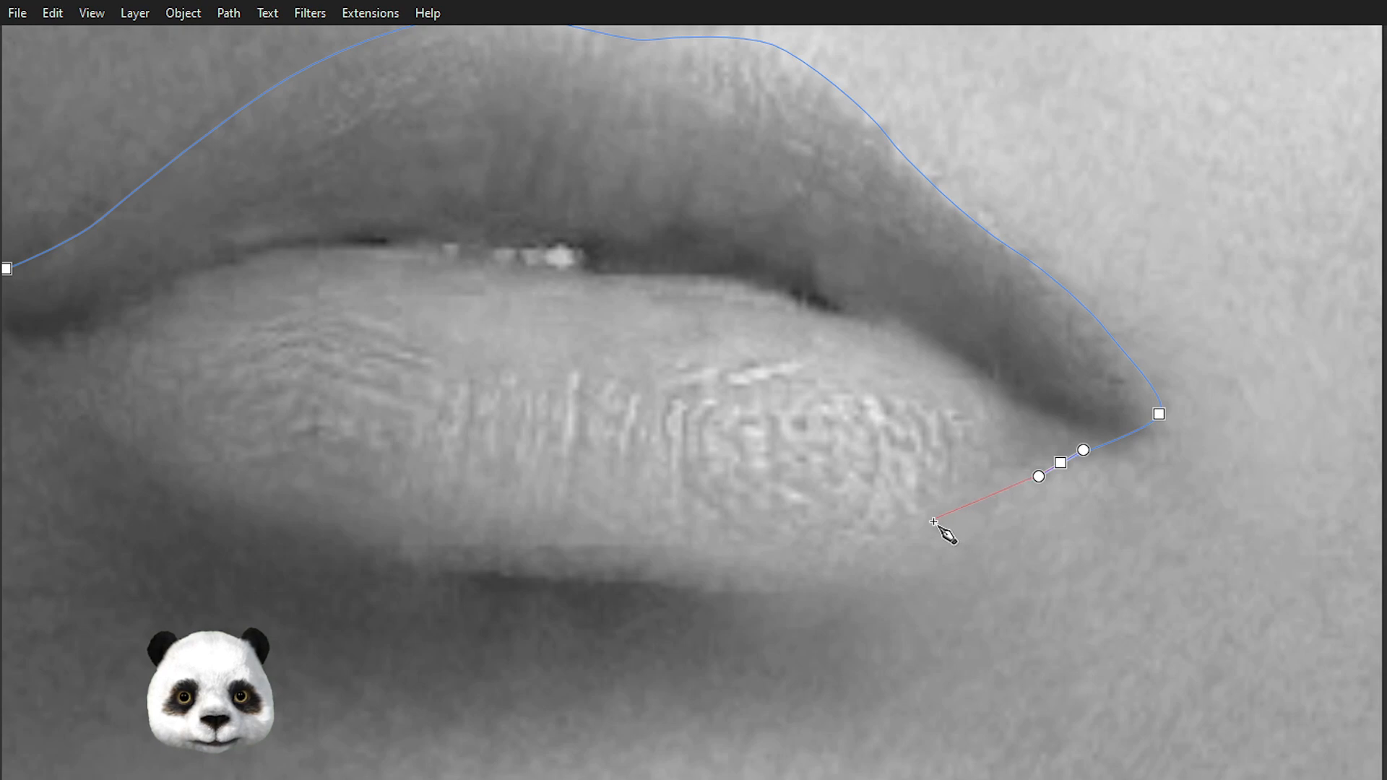
pyautogui.moveTo(922, 531); pyautogui.dragTo(887, 557)
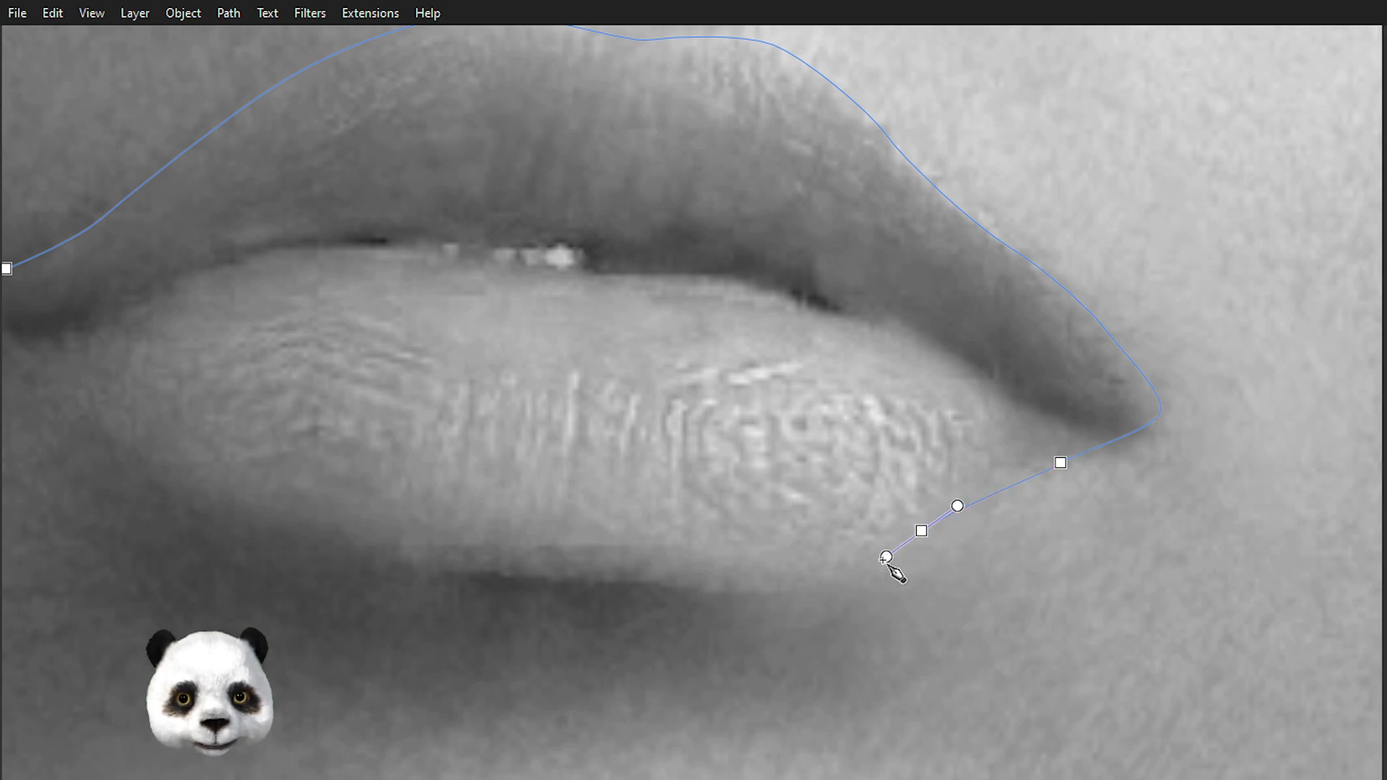
pyautogui.moveTo(748, 591); pyautogui.dragTo(664, 583)
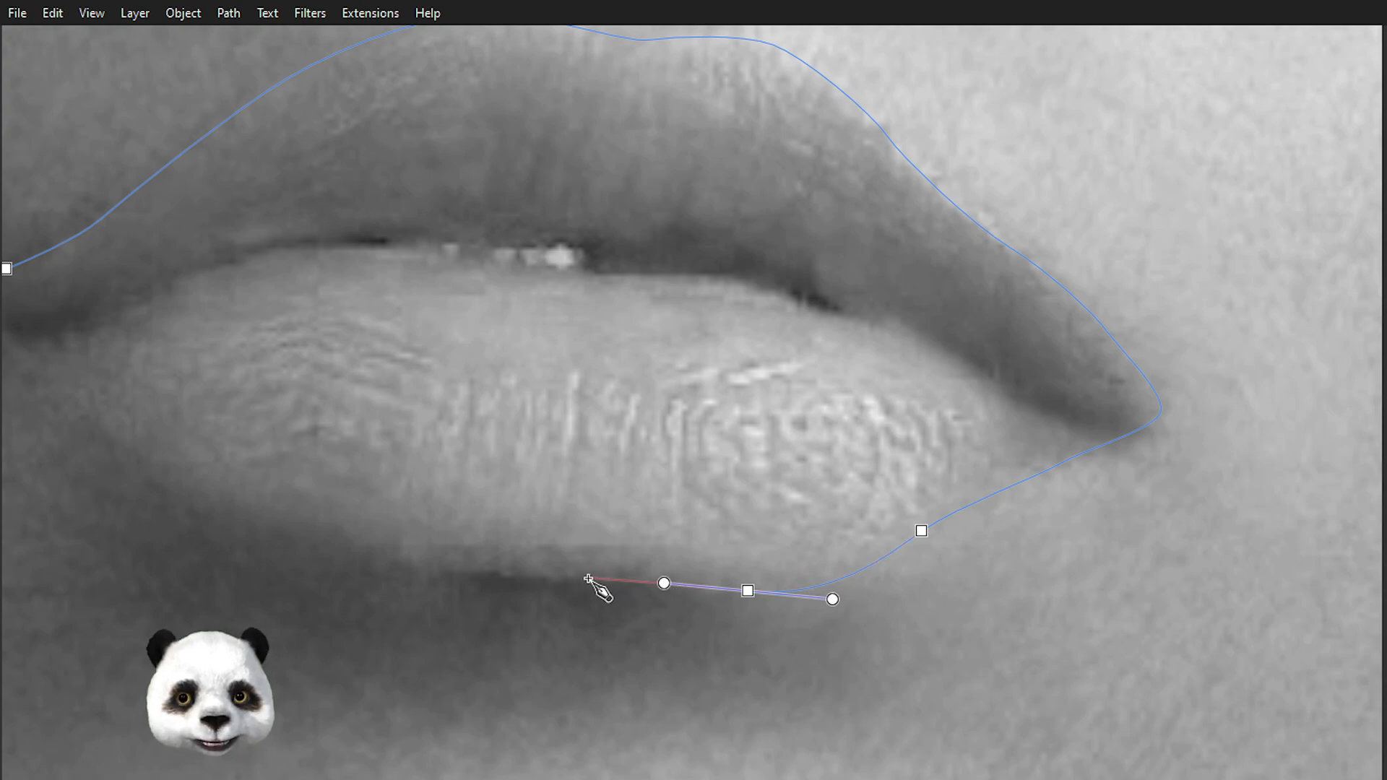
pyautogui.moveTo(554, 578); pyautogui.dragTo(501, 579)
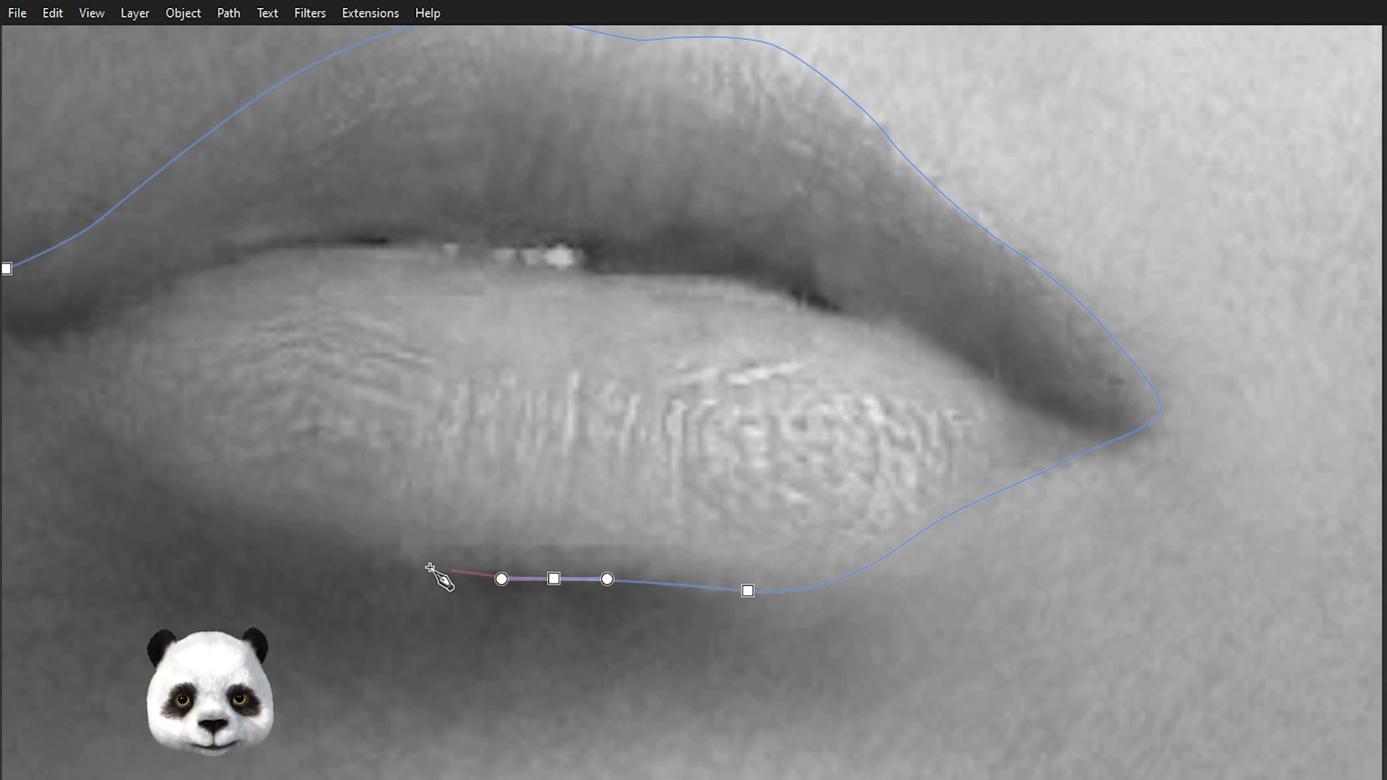
pyautogui.moveTo(313, 540); pyautogui.dragTo(906, 593)
pyautogui.moveTo(801, 542); pyautogui.dragTo(742, 505)
pyautogui.moveTo(671, 419); pyautogui.dragTo(665, 401)
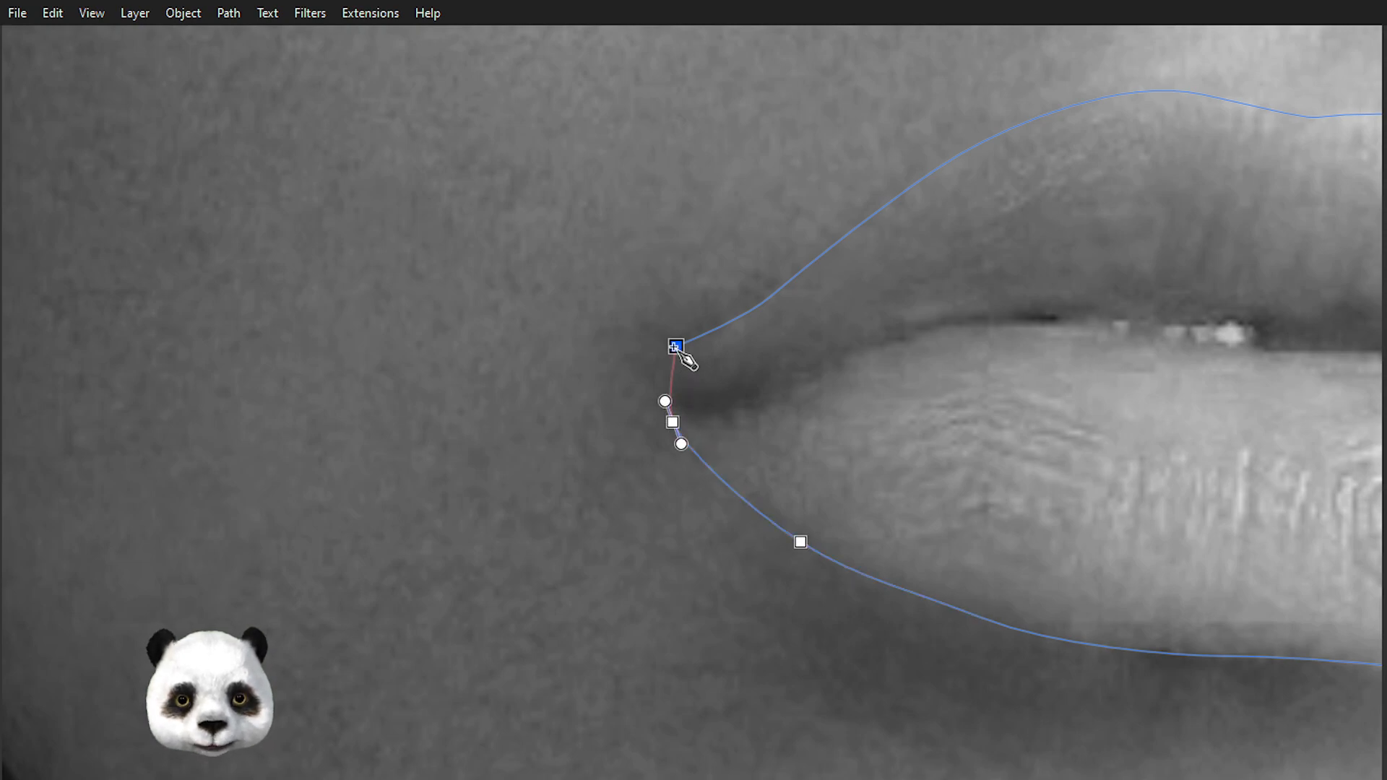
pyautogui.moveTo(675, 347); pyautogui.dragTo(697, 331)
# - Fill the closed lips shape with dark red
pyautogui.scroll(-3, 696, 332)
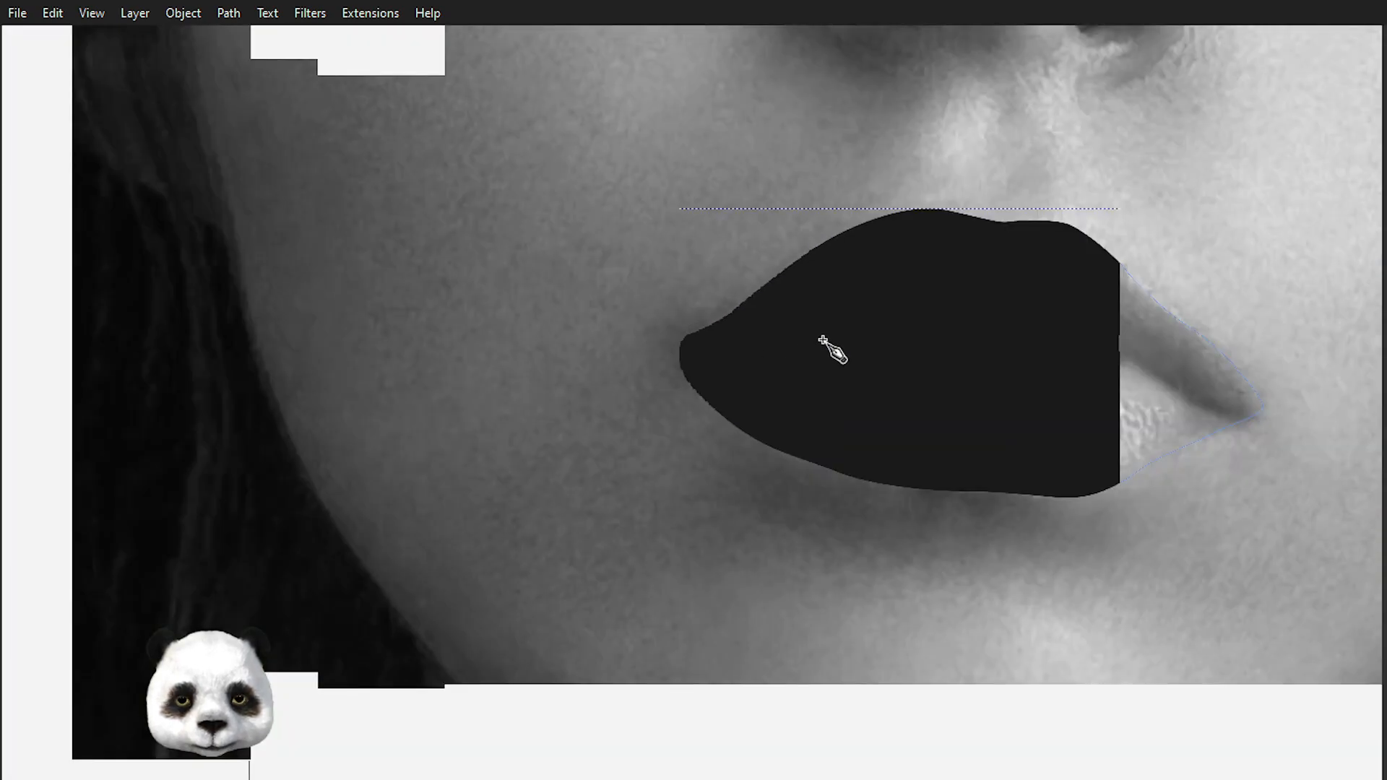
pyautogui.scroll(-2, 979, 375)
pyautogui.scroll(3, 1048, 405)
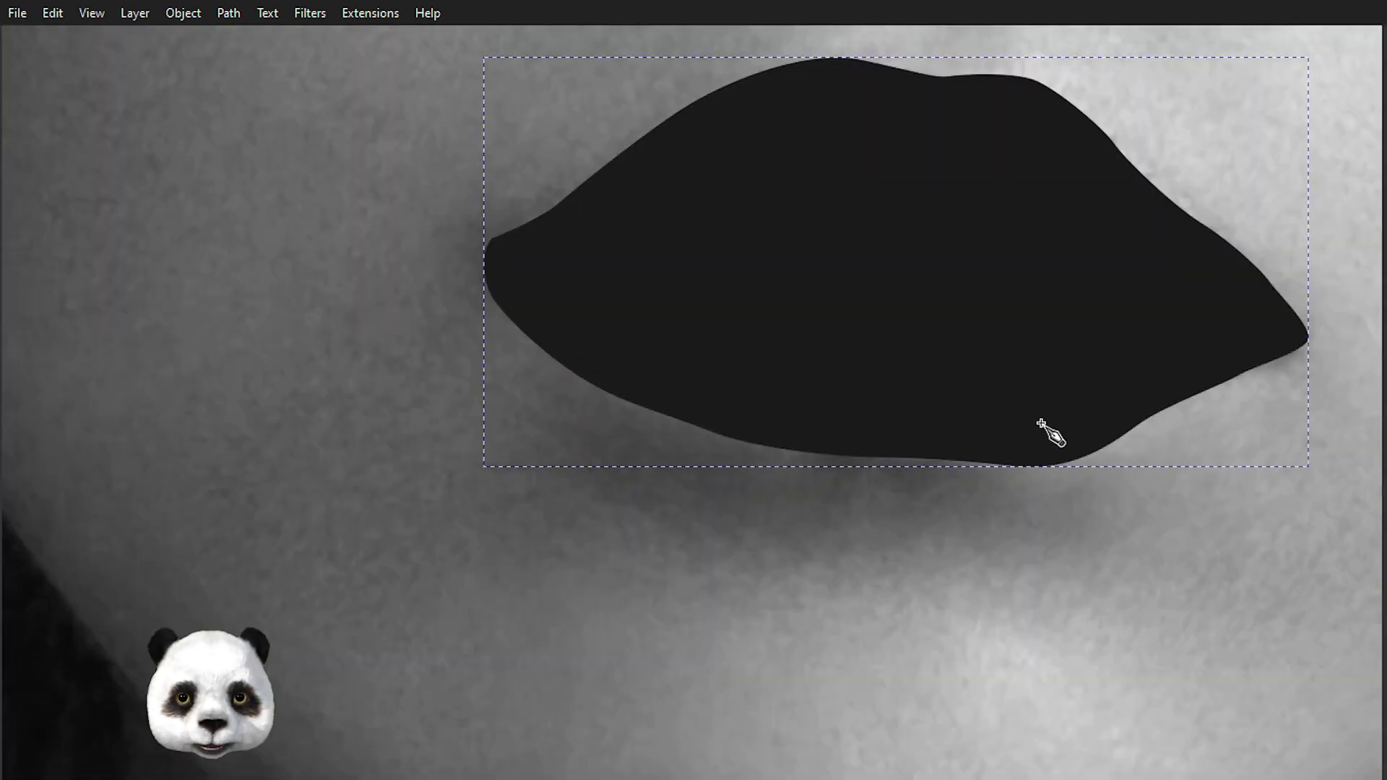
pyautogui.scroll(-3, 1046, 437)
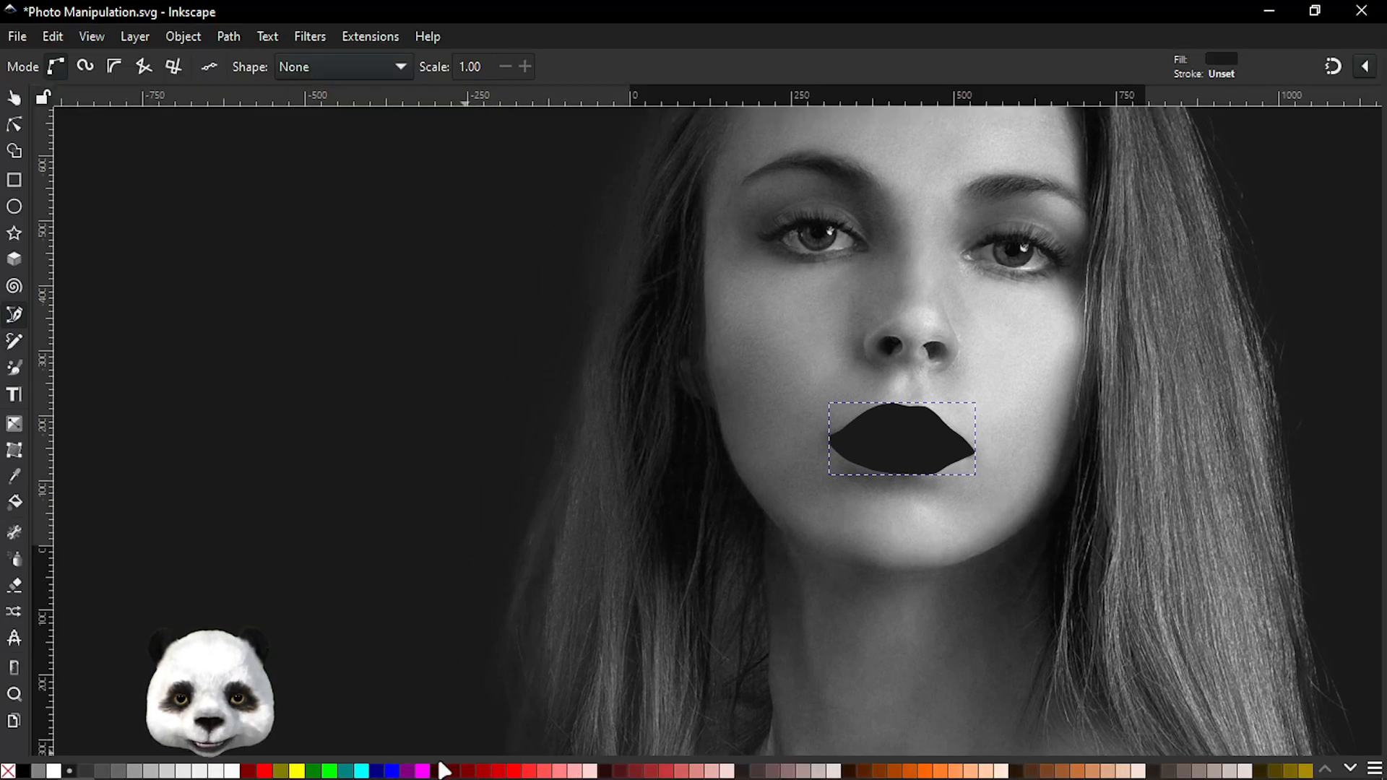
pyautogui.click(248, 771)
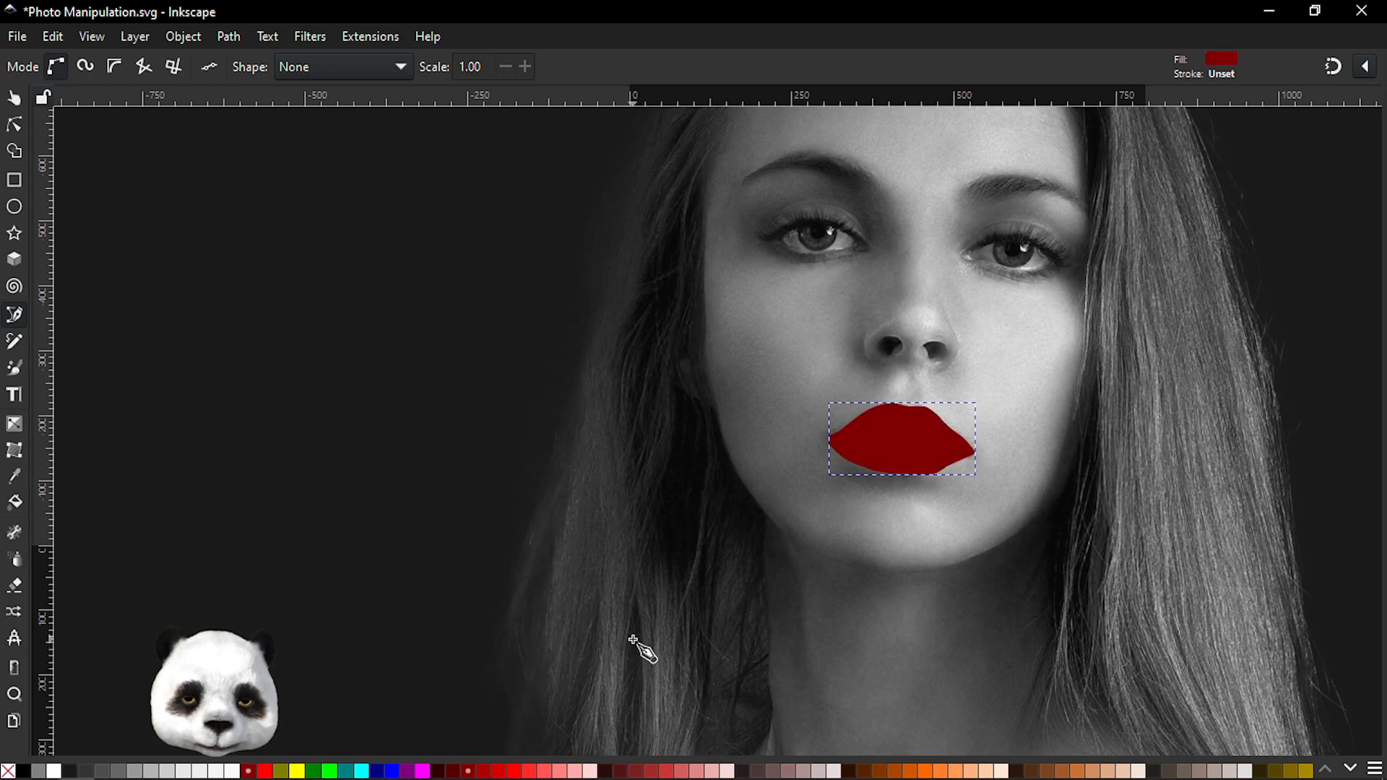
pyautogui.hotkey('ctrl', 'F11')
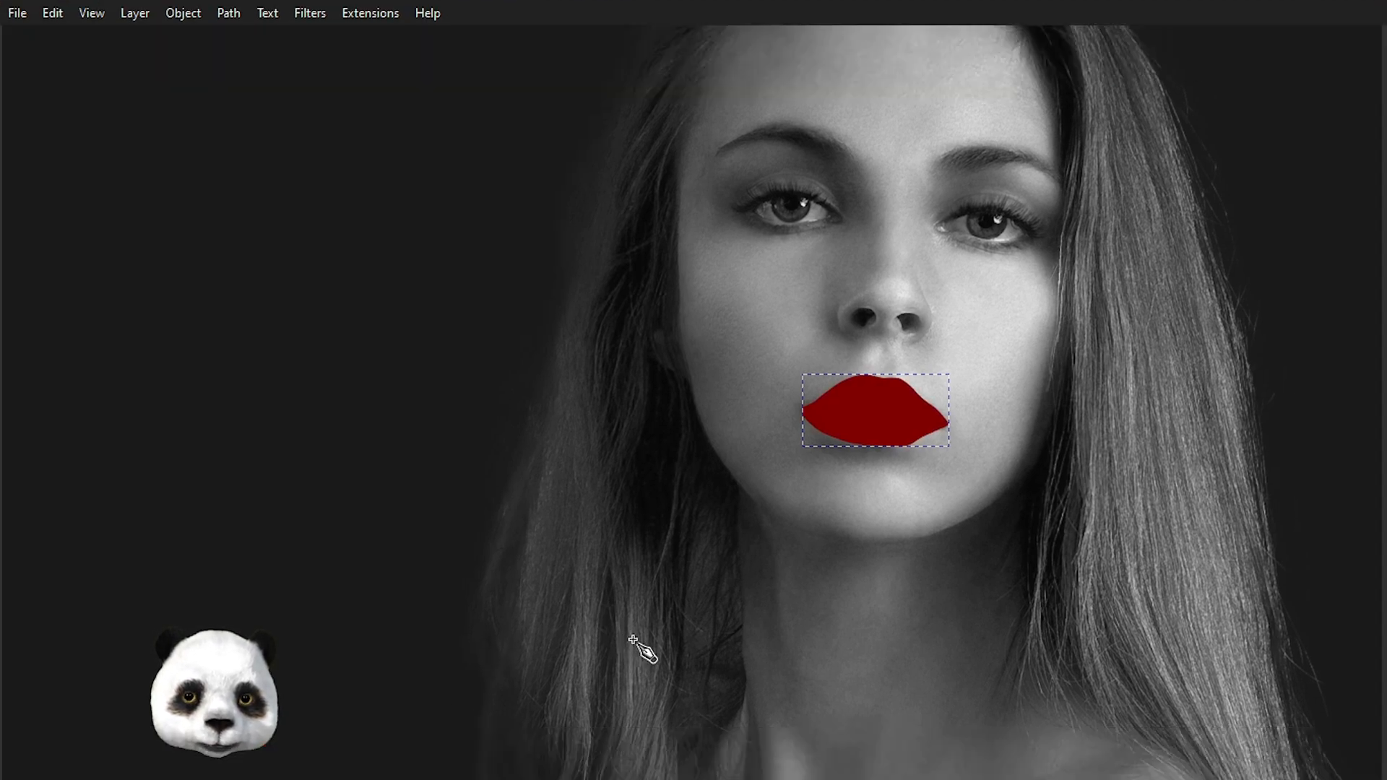
# - Blend the red lips shape with the portrait so the lip texture shows through, and deselect it
pyautogui.moveTo(1178, 425); pyautogui.dragTo(917, 538)
pyautogui.press('s')
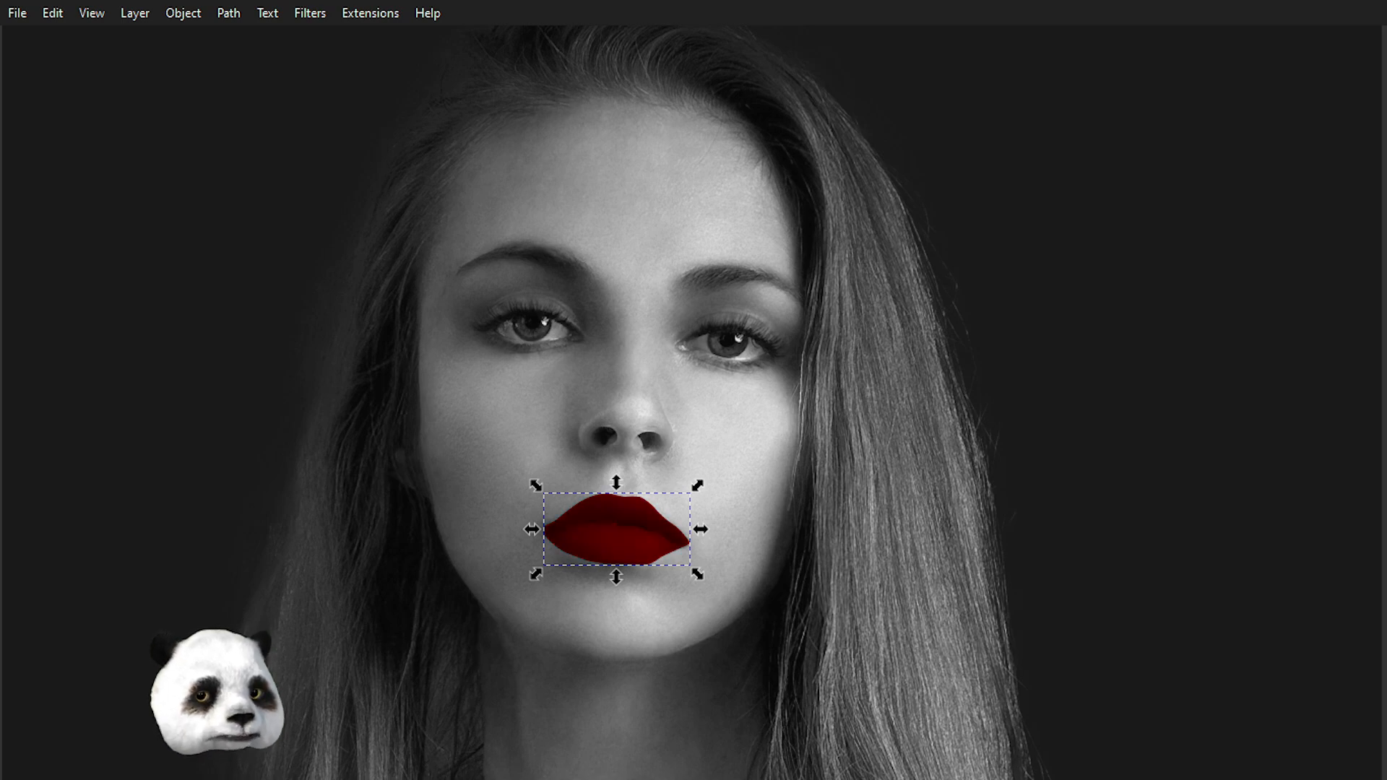
pyautogui.keyDown('ctrl'); pyautogui.scroll(-3, 758, 574); pyautogui.keyUp('ctrl')
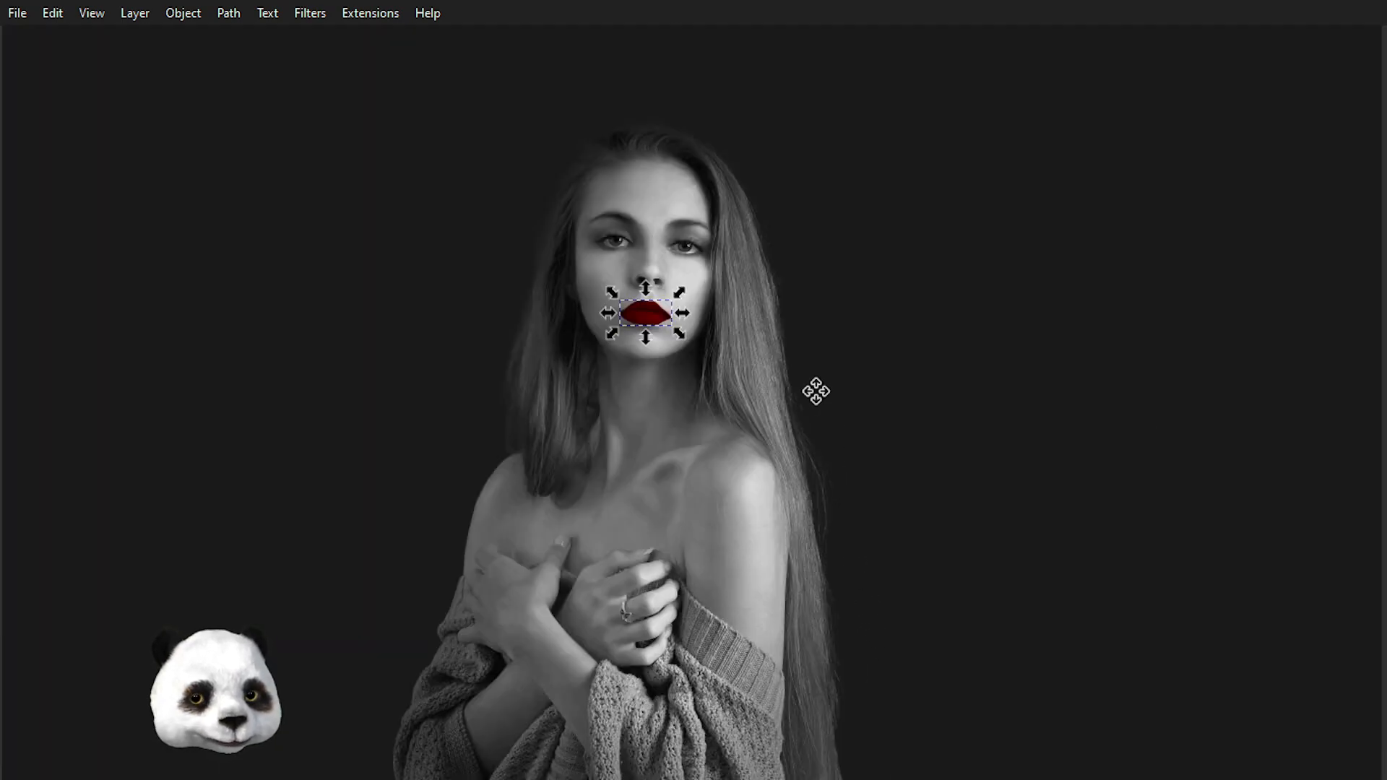
pyautogui.click(944, 405)
# - Select the lips path for node editing and adjust the nodes along the lower lip's bottom edge
pyautogui.keyDown('ctrl'); pyautogui.scroll(-2, 886, 434); pyautogui.keyUp('ctrl')
pyautogui.keyDown('ctrl'); pyautogui.scroll(1, 815, 420); pyautogui.keyUp('ctrl')
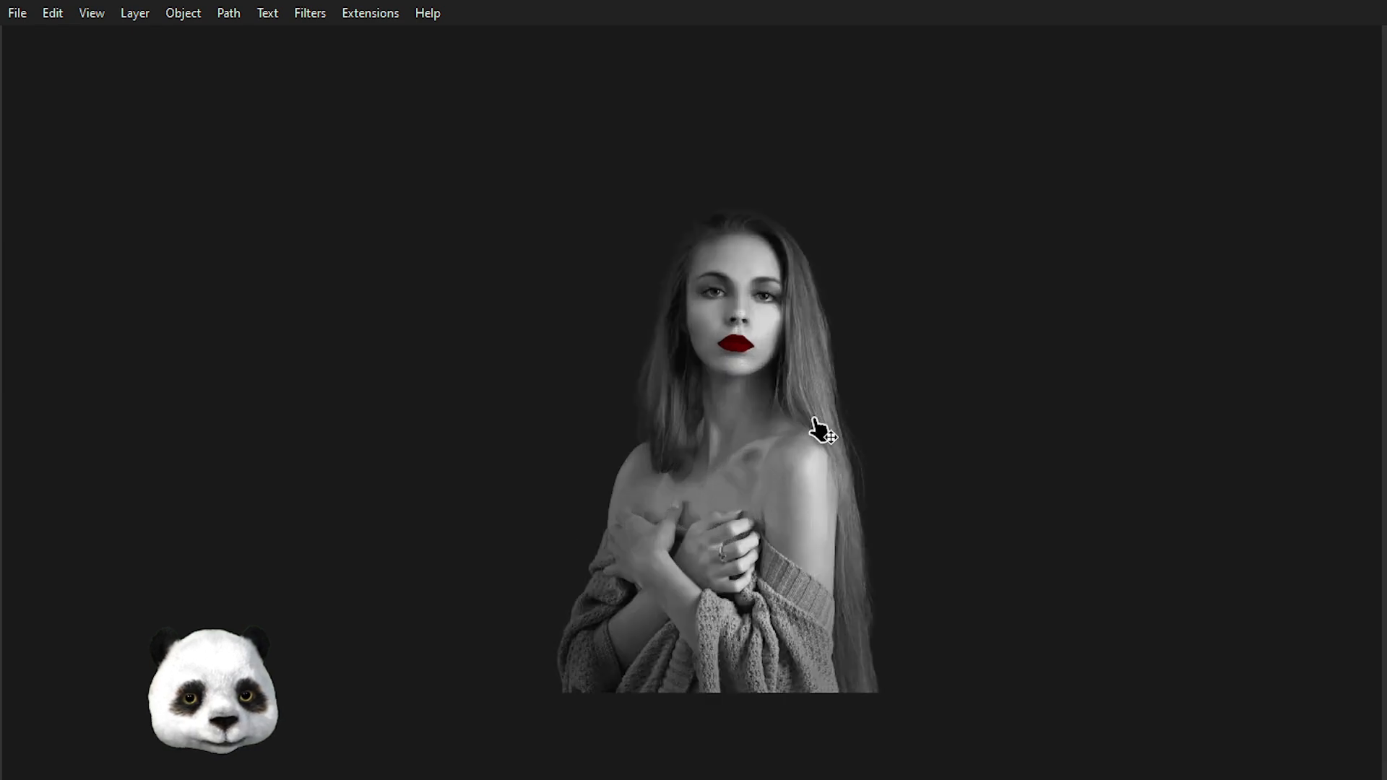
pyautogui.keyDown('ctrl'); pyautogui.scroll(3, 728, 350); pyautogui.keyUp('ctrl')
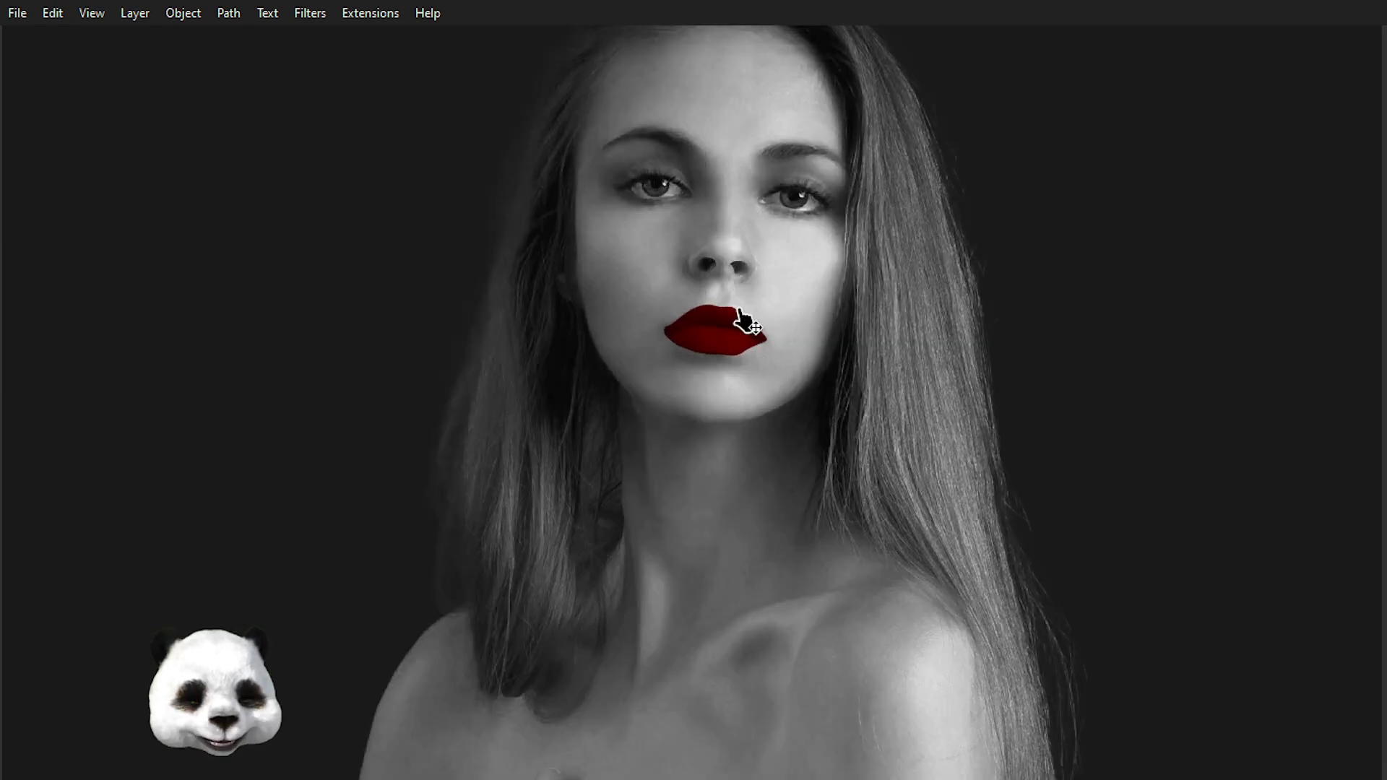
pyautogui.keyDown('ctrl'); pyautogui.scroll(4, 745, 318); pyautogui.keyUp('ctrl')
pyautogui.scroll(3, 799, 489)
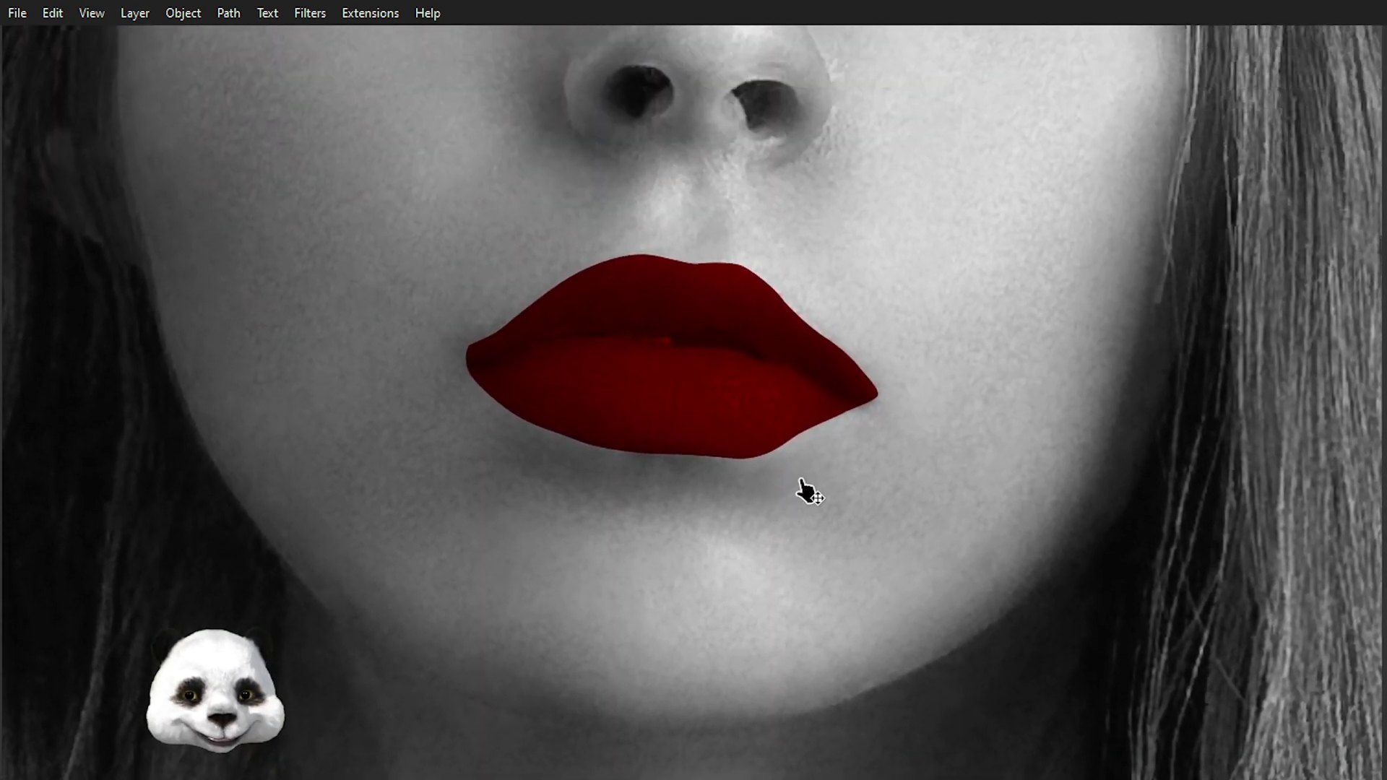
pyautogui.keyDown('ctrl'); pyautogui.scroll(2, 824, 390); pyautogui.keyUp('ctrl')
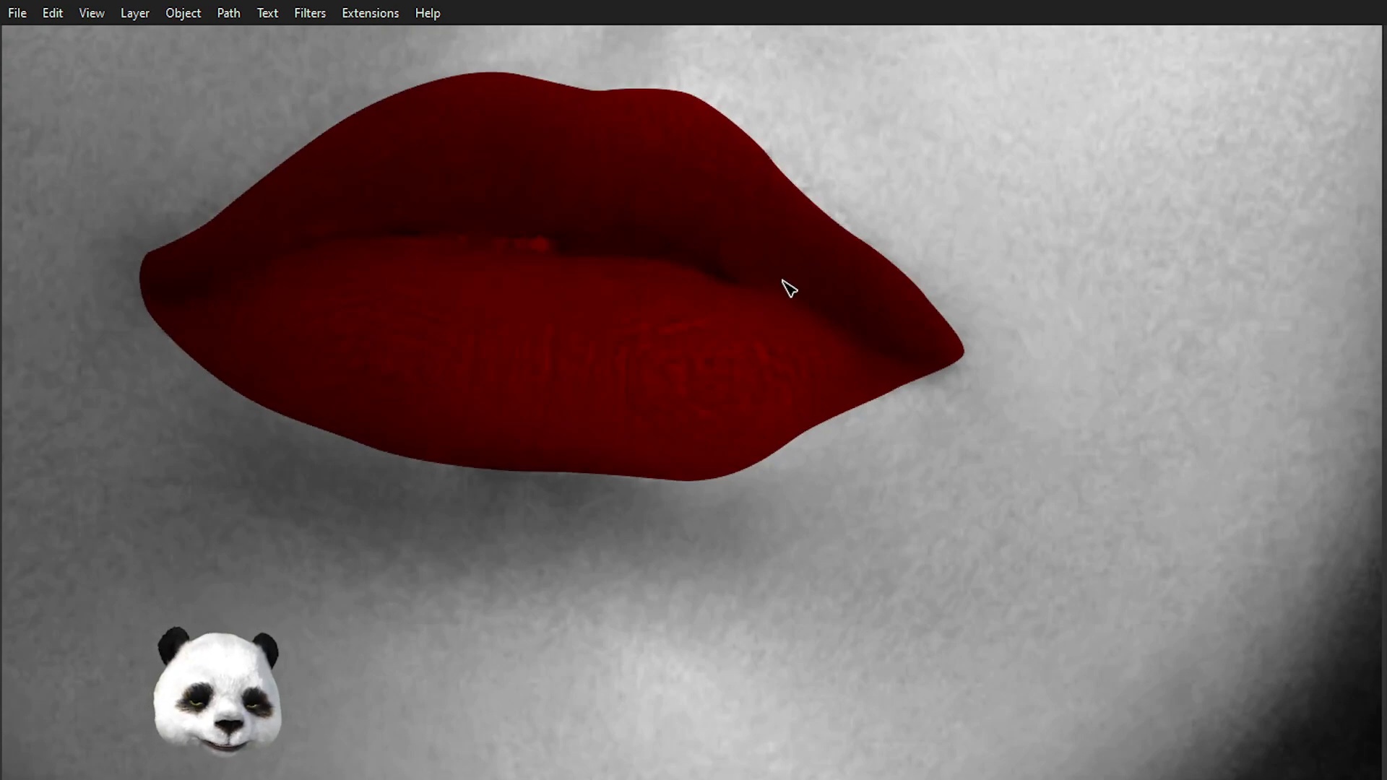
pyautogui.keyDown('ctrl'); pyautogui.scroll(2, 722, 513); pyautogui.keyUp('ctrl')
pyautogui.click(852, 412)
pyautogui.click(652, 452)
pyautogui.moveTo(651, 452); pyautogui.dragTo(635, 445)
pyautogui.moveTo(519, 465); pyautogui.dragTo(1099, 543)
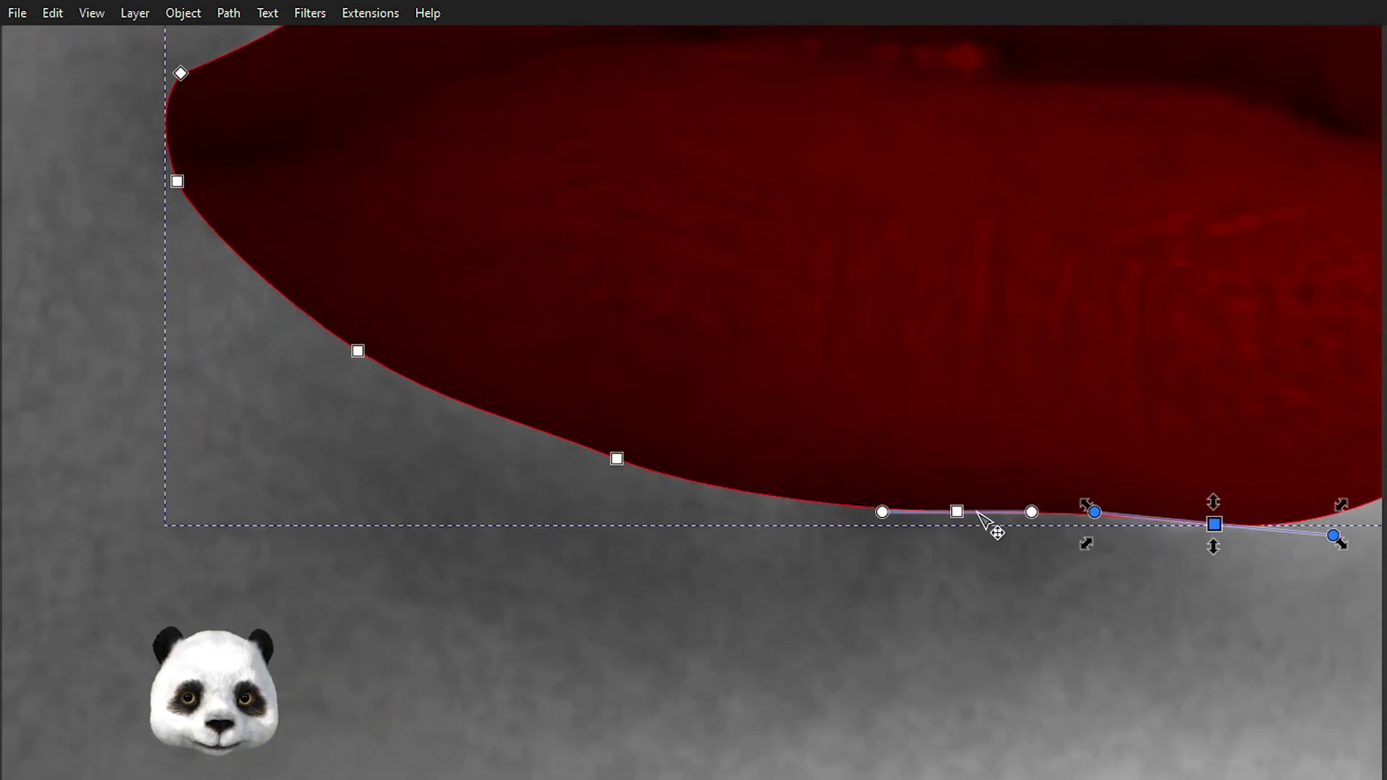
# - Shift the lower lip's bottom middle node to the left and realign the neighbouring handles to smooth the curve
pyautogui.moveTo(959, 515); pyautogui.dragTo(815, 504)
pyautogui.click(905, 509)
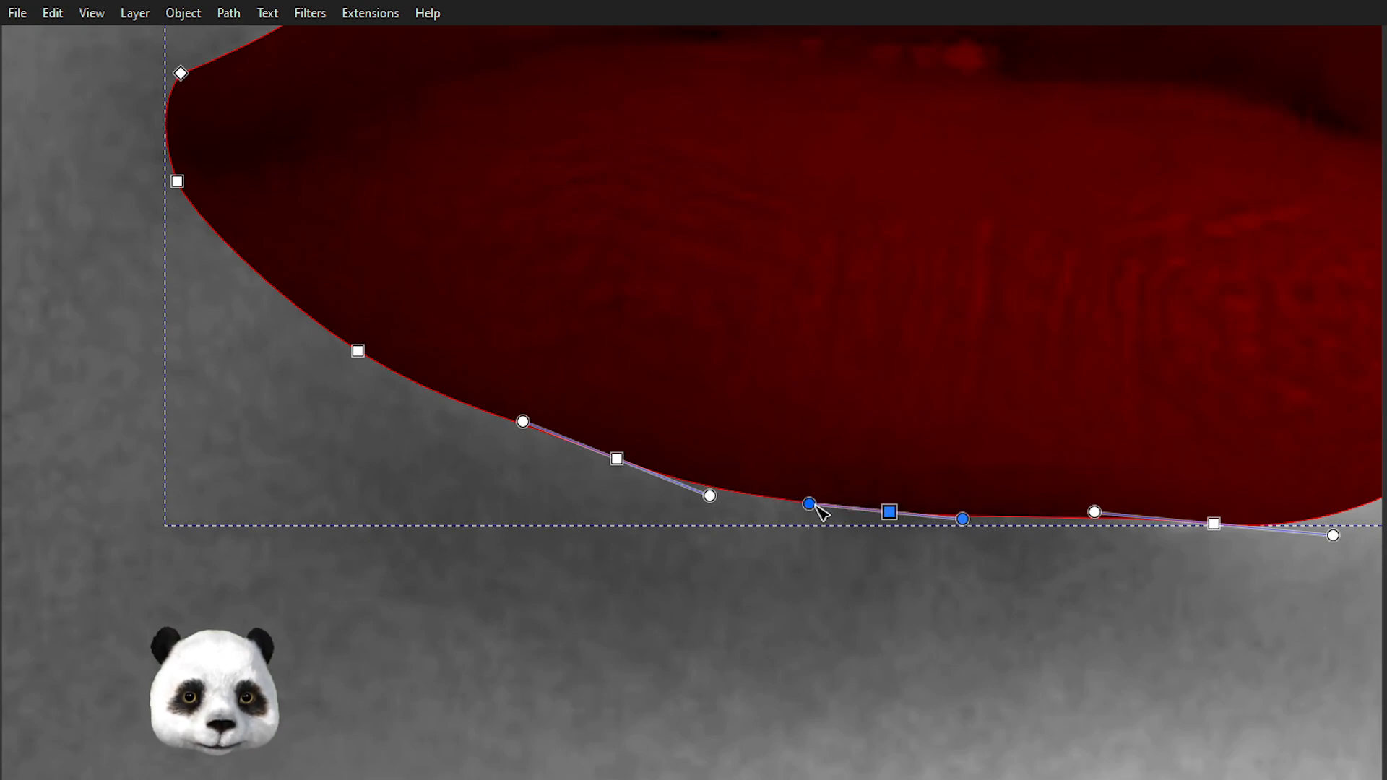
pyautogui.moveTo(713, 498); pyautogui.dragTo(723, 489)
pyautogui.moveTo(1097, 513); pyautogui.dragTo(636, 497)
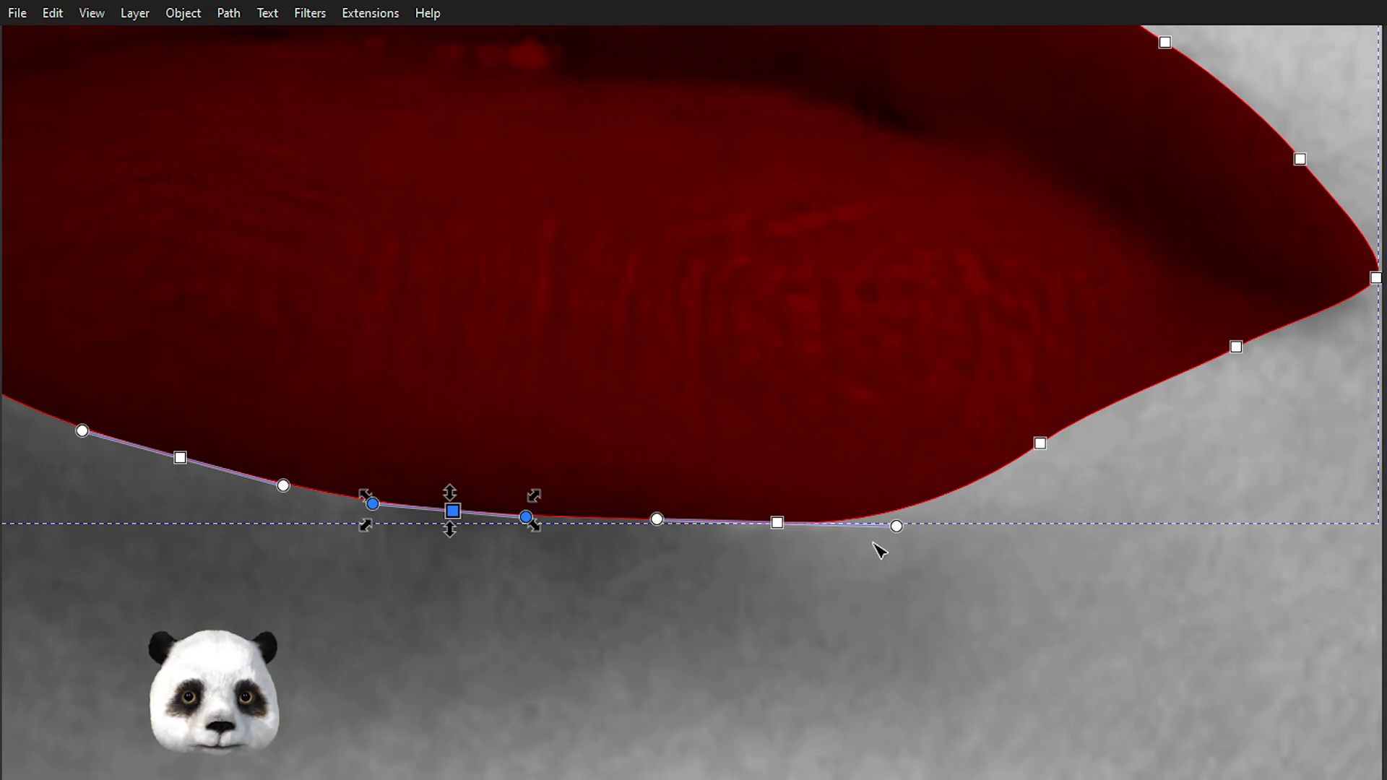
pyautogui.click(799, 601)
pyautogui.scroll(-5, 787, 605)
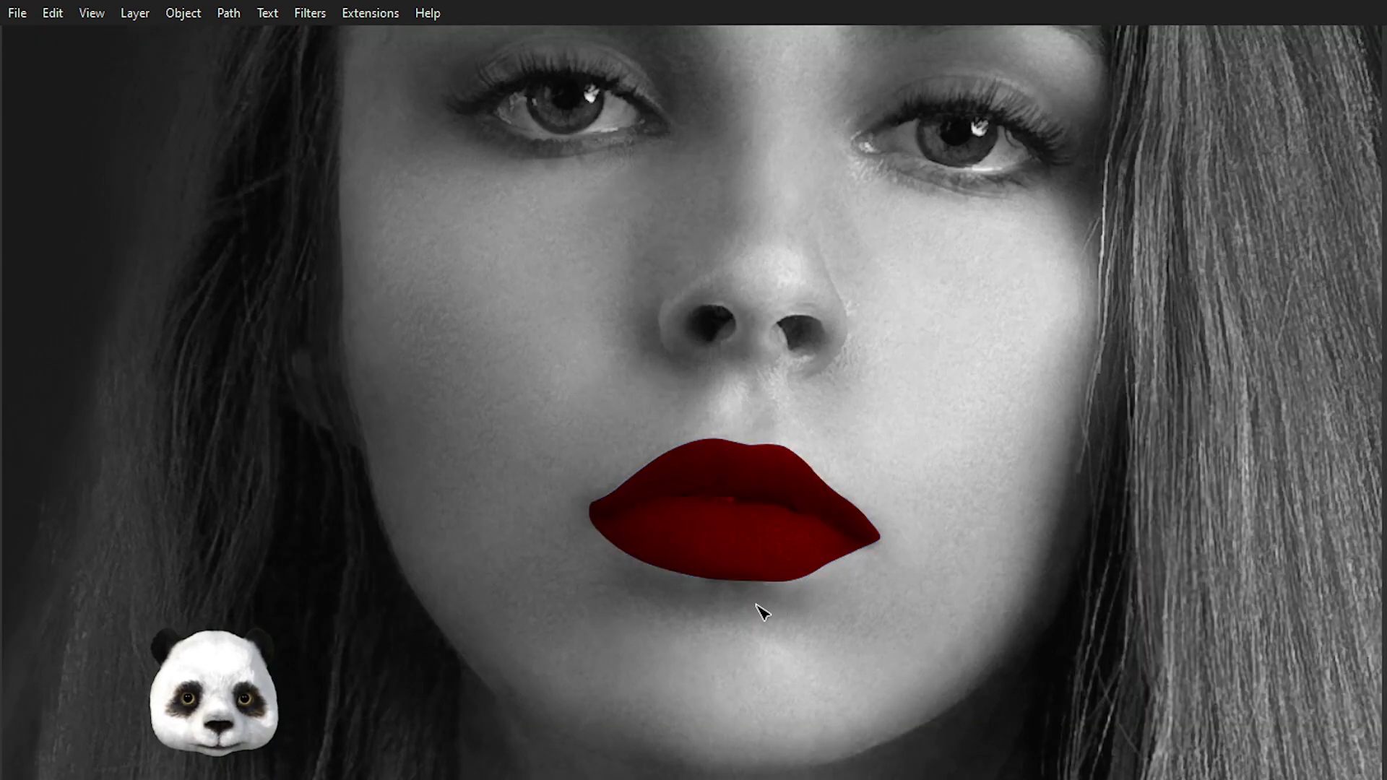
# - Nudge the lower lip's bottom middle node slightly upwards, level its handles and deselect the path
pyautogui.scroll(3, 687, 576)
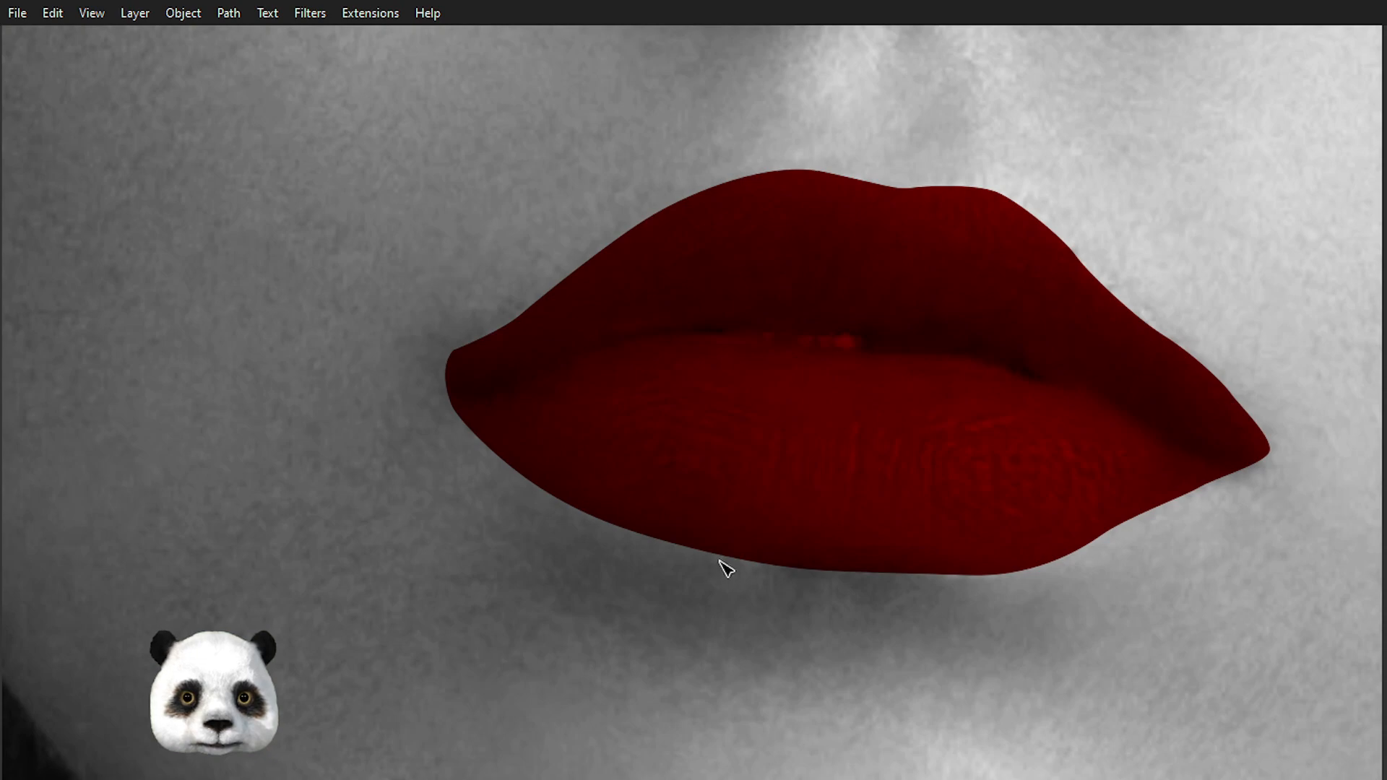
pyautogui.scroll(1, 826, 566)
pyautogui.moveTo(567, 573); pyautogui.dragTo(542, 595)
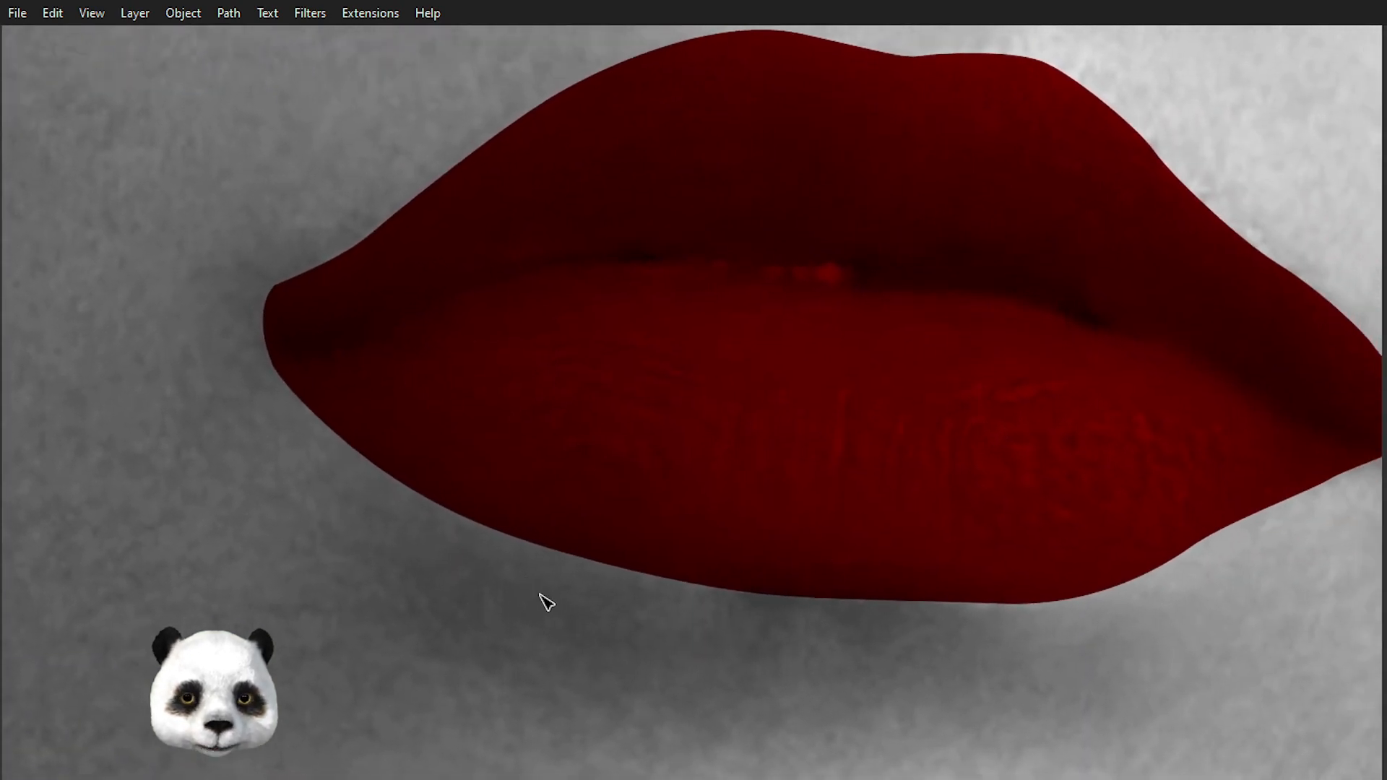
pyautogui.scroll(-3, 539, 599)
pyautogui.scroll(-3, 653, 629)
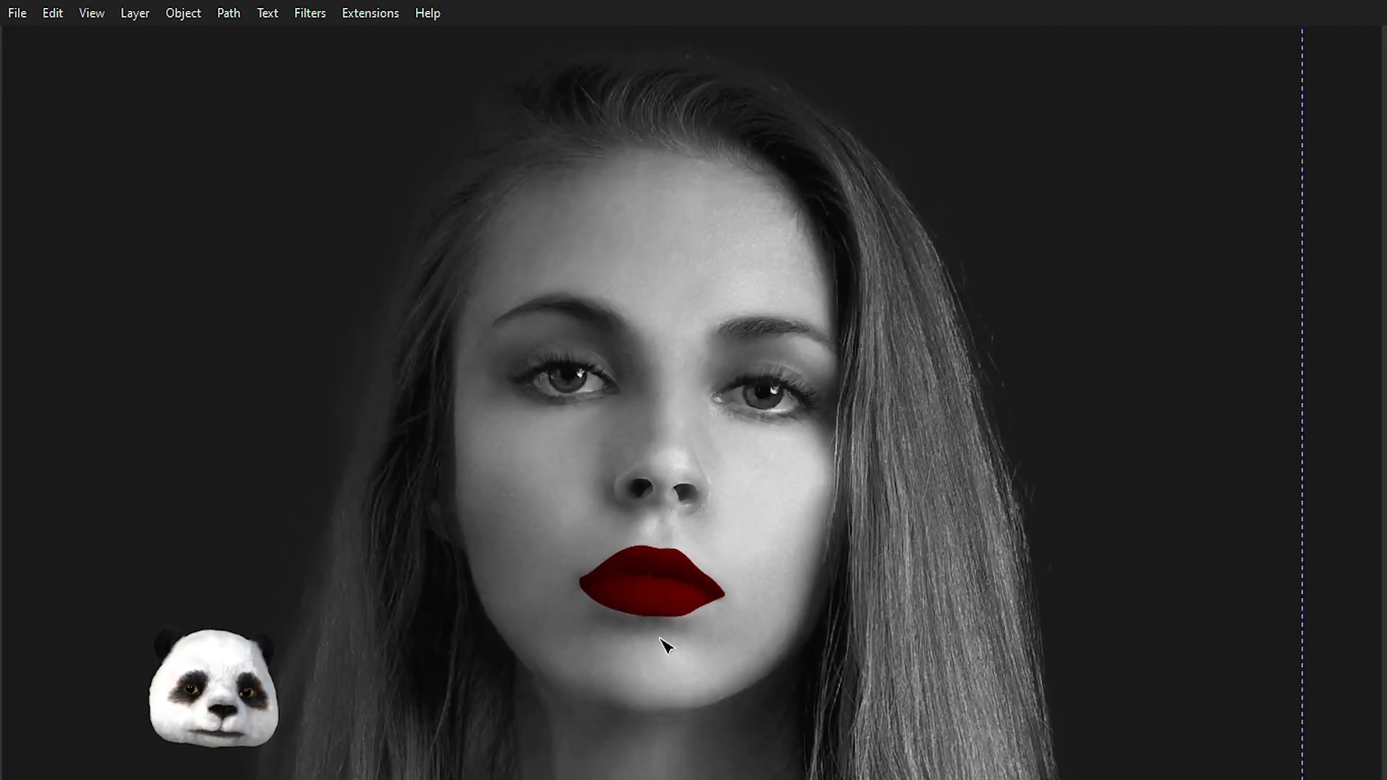
pyautogui.scroll(5, 654, 636)
pyautogui.click(633, 587)
pyautogui.scroll(2, 634, 587)
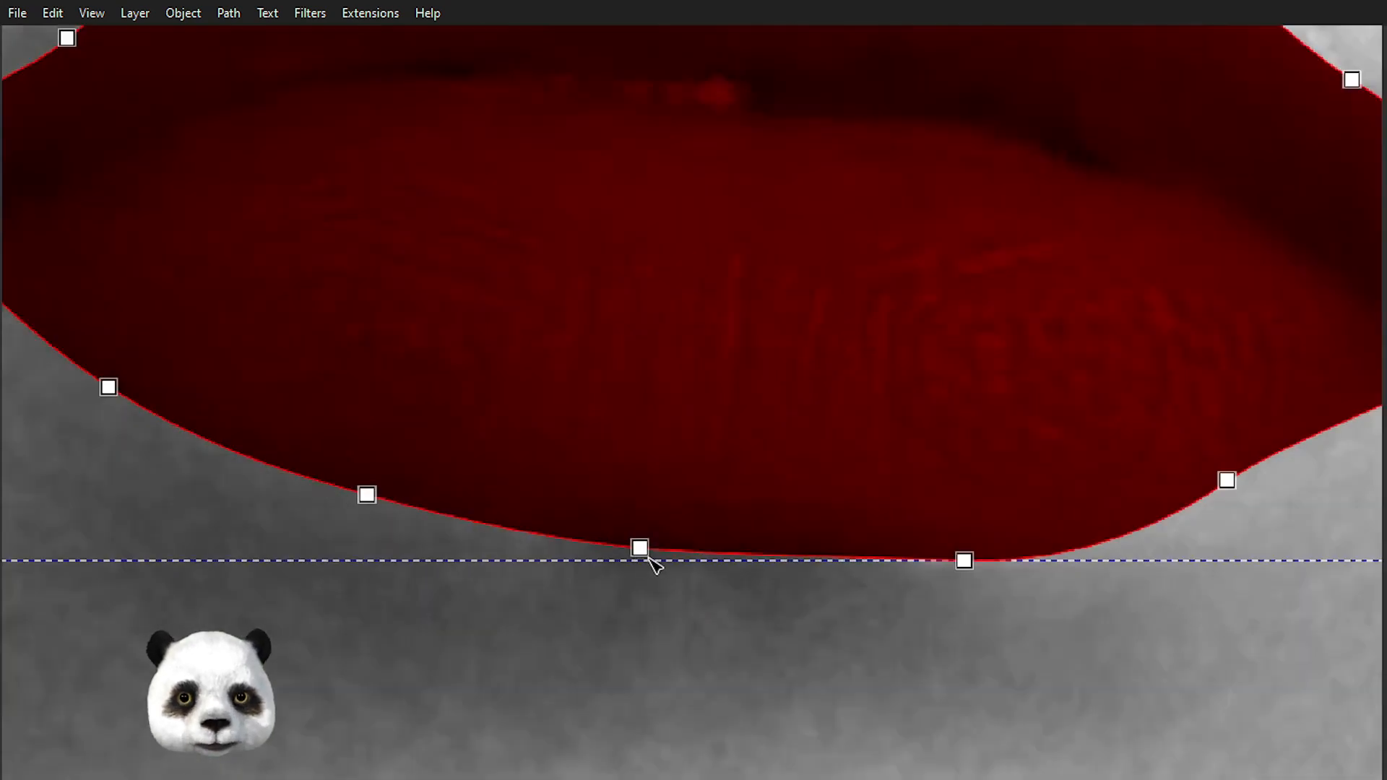
pyautogui.click(640, 549)
pyautogui.moveTo(640, 549); pyautogui.dragTo(635, 544)
pyautogui.click(635, 543)
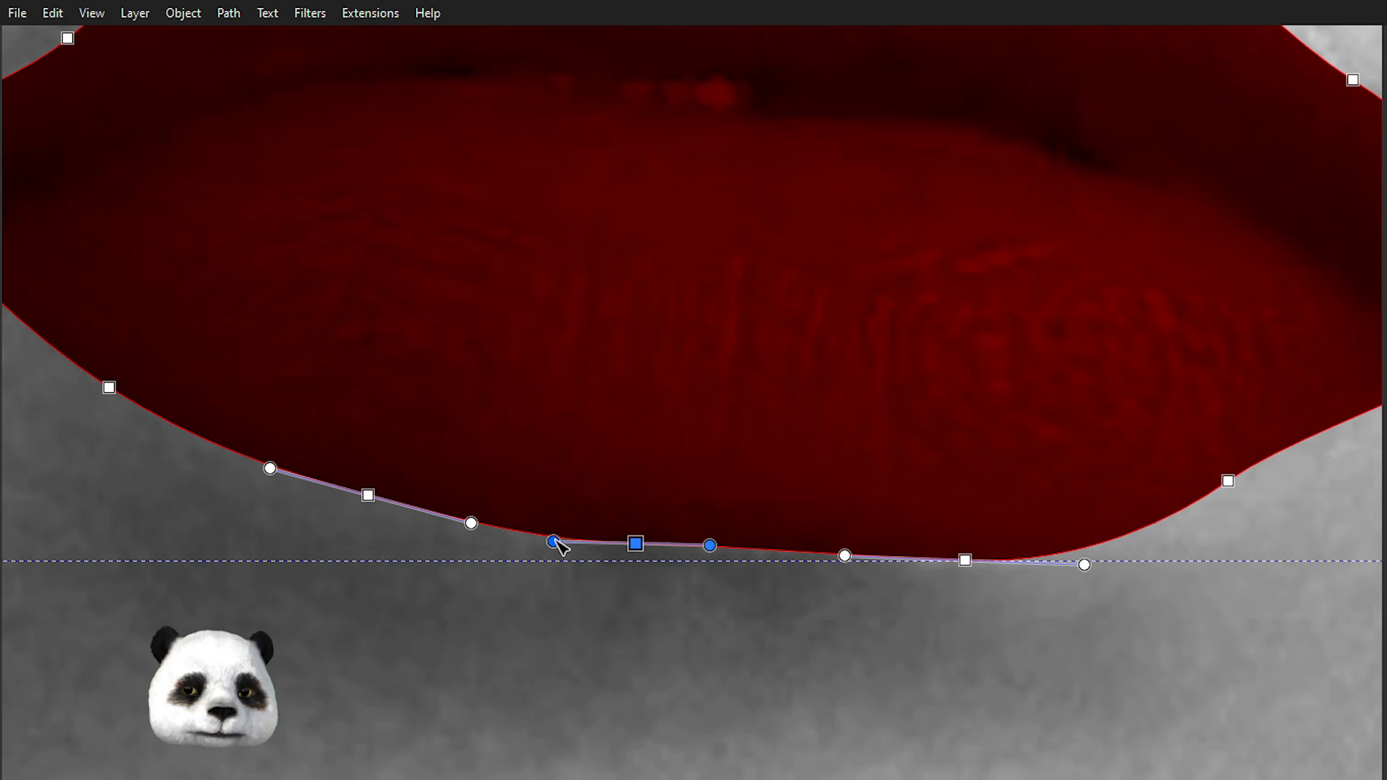
pyautogui.click(780, 637)
# - Fine-tune the lower lip's bottom middle node by moving it slightly to the left, and deselect the path
pyautogui.scroll(-5, 819, 635)
pyautogui.scroll(-1, 908, 653)
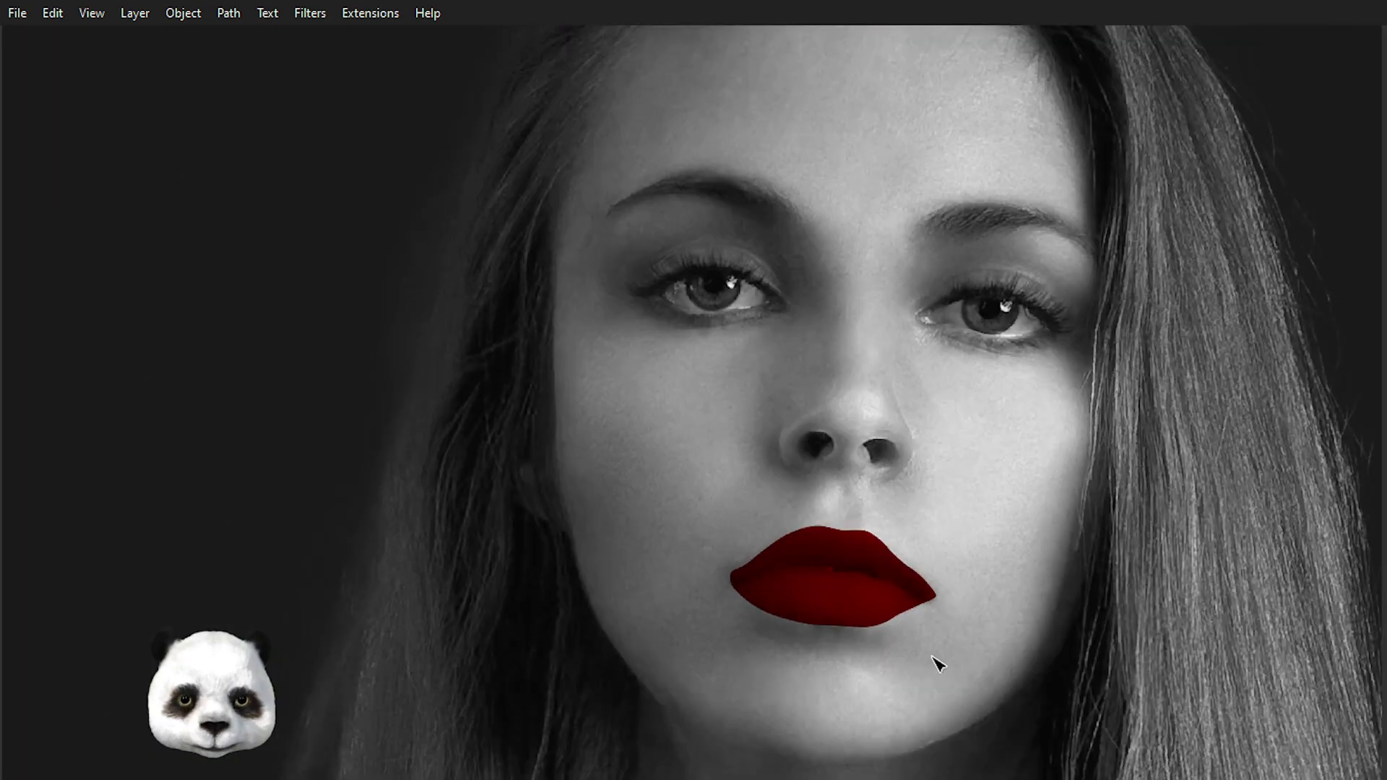
pyautogui.scroll(3, 853, 632)
pyautogui.scroll(2, 759, 614)
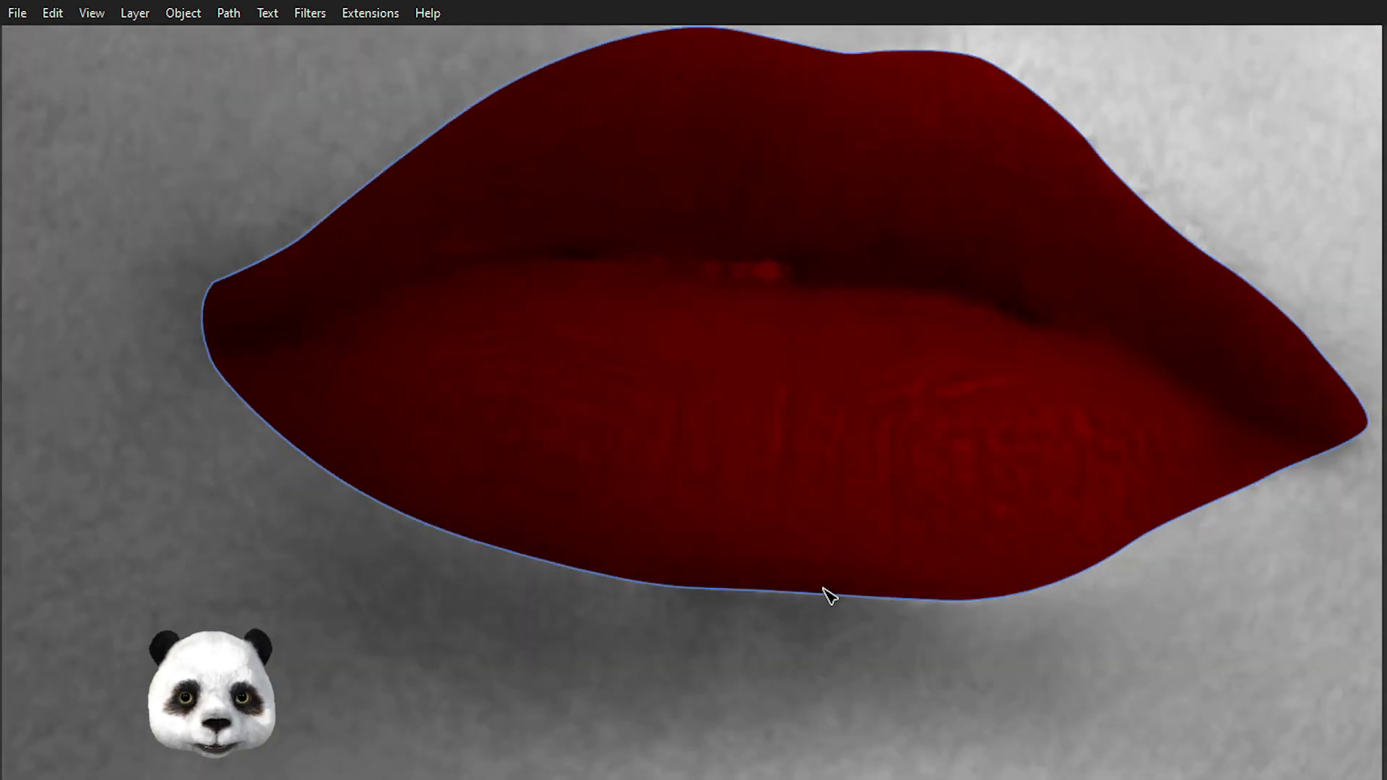
pyautogui.scroll(2, 771, 629)
pyautogui.scroll(2, 721, 617)
pyautogui.click(691, 547)
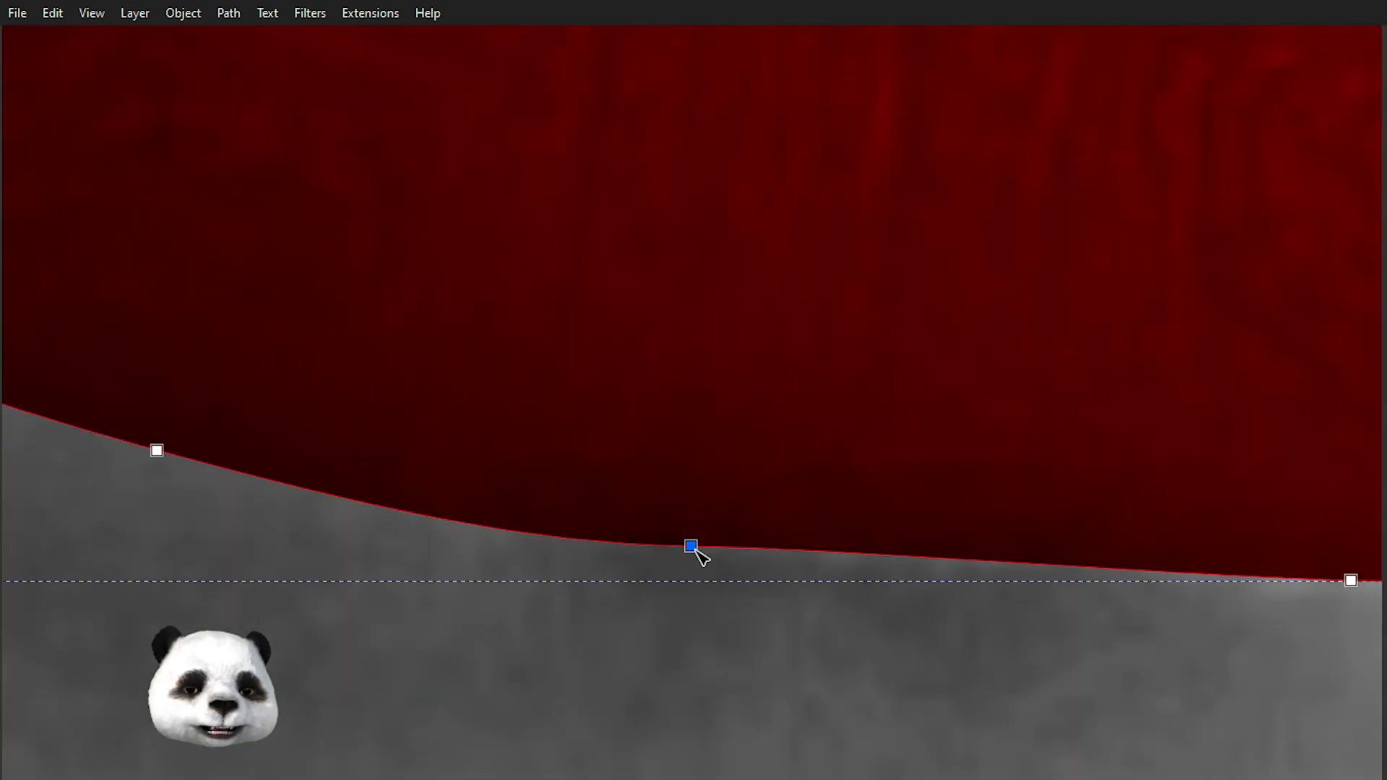
pyautogui.moveTo(690, 547); pyautogui.dragTo(667, 543)
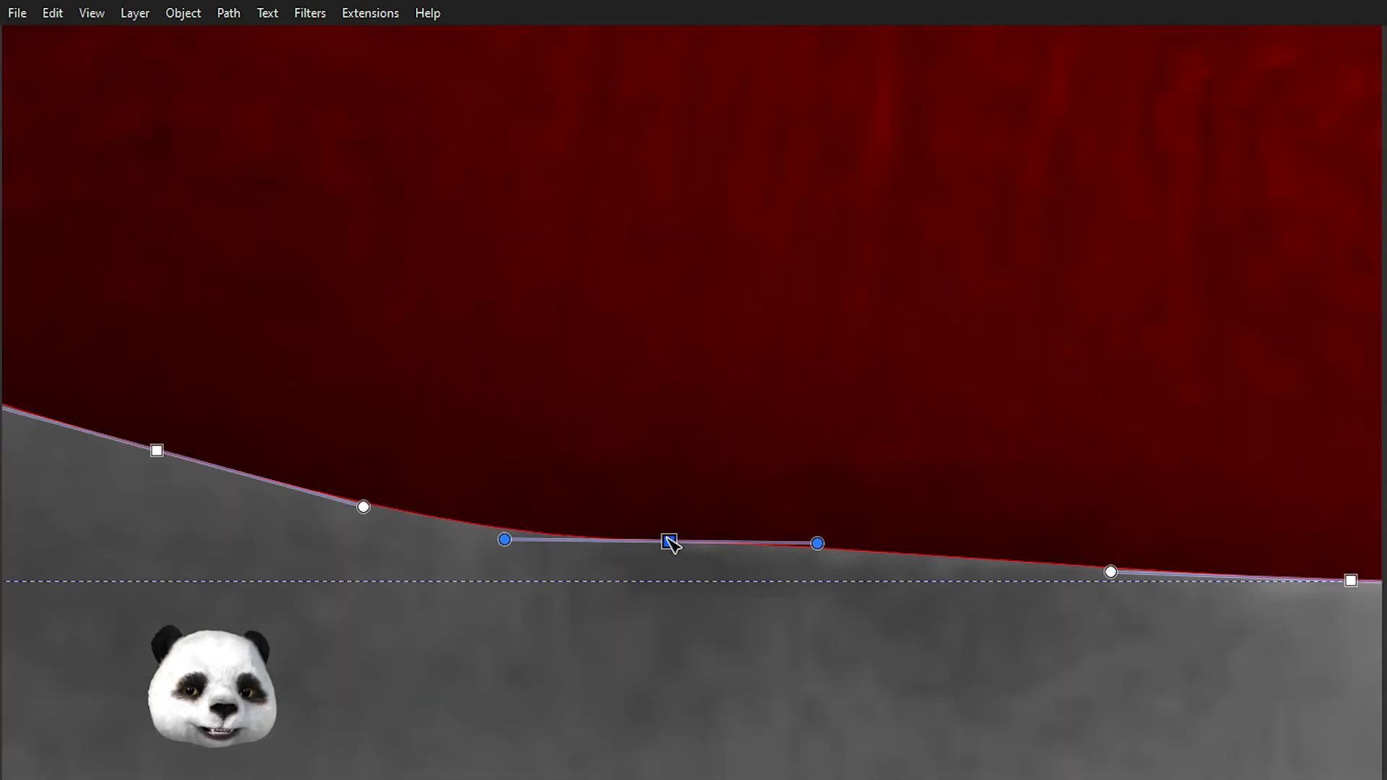
pyautogui.press('Escape')
# - Undo the blur applied to the portrait photo
pyautogui.scroll(-6, 768, 641)
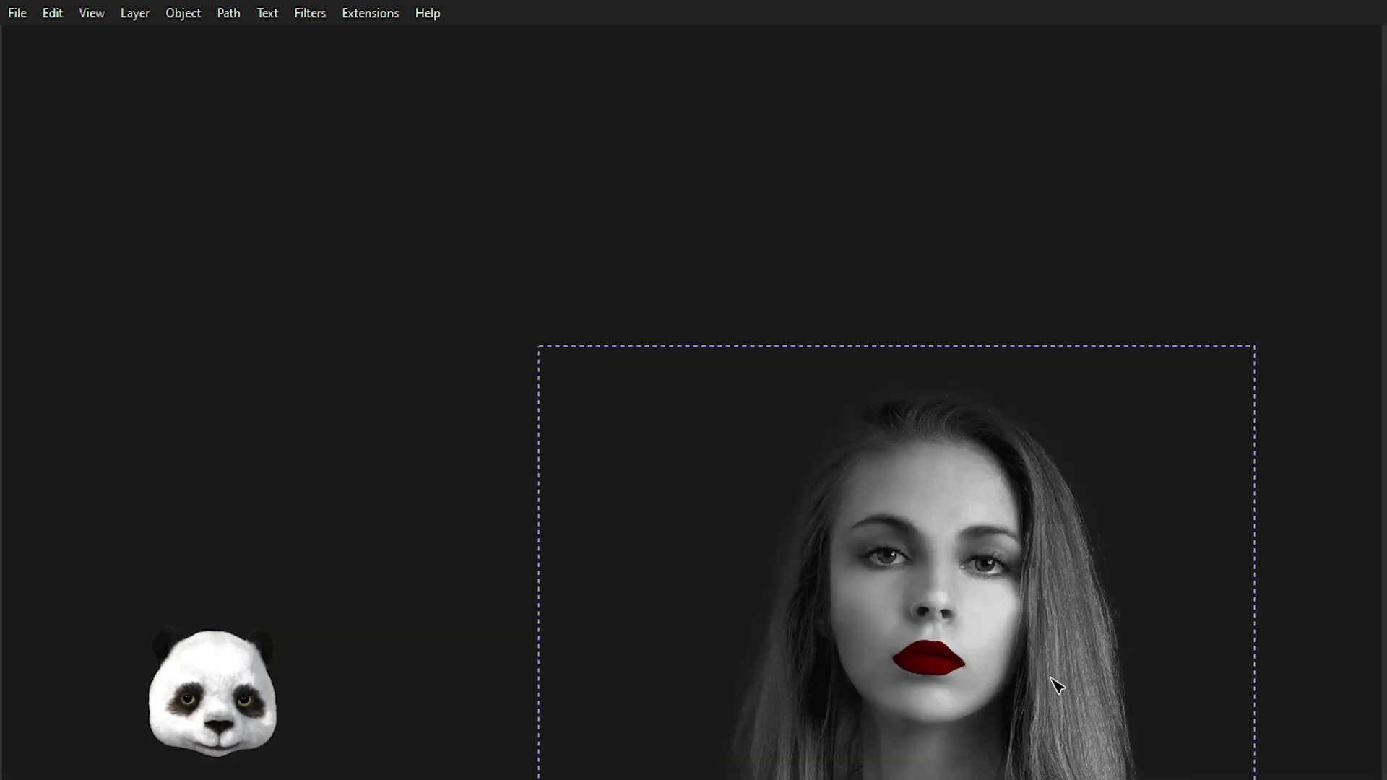
pyautogui.moveTo(1063, 656); pyautogui.dragTo(726, 443)
pyautogui.scroll(-3, 732, 452)
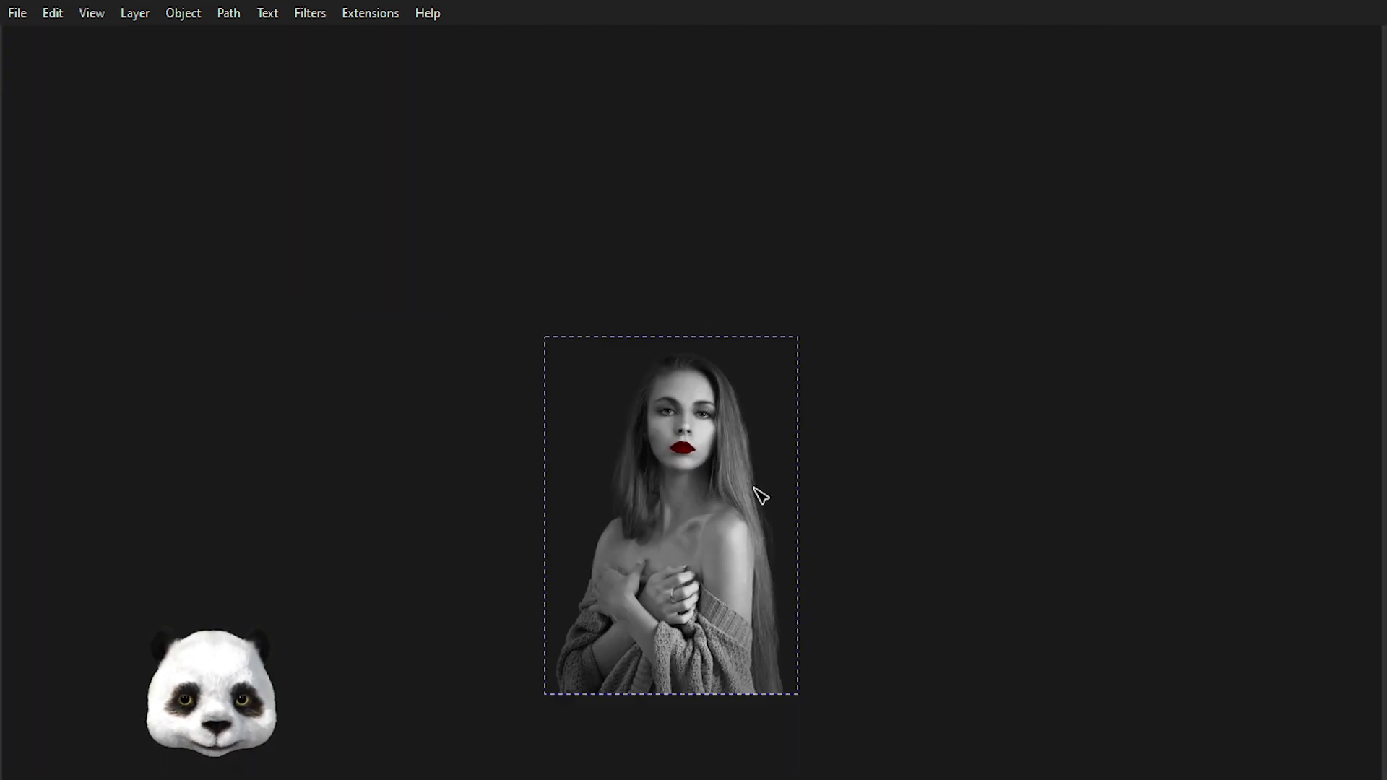
pyautogui.scroll(3, 720, 478)
pyautogui.scroll(2, 616, 423)
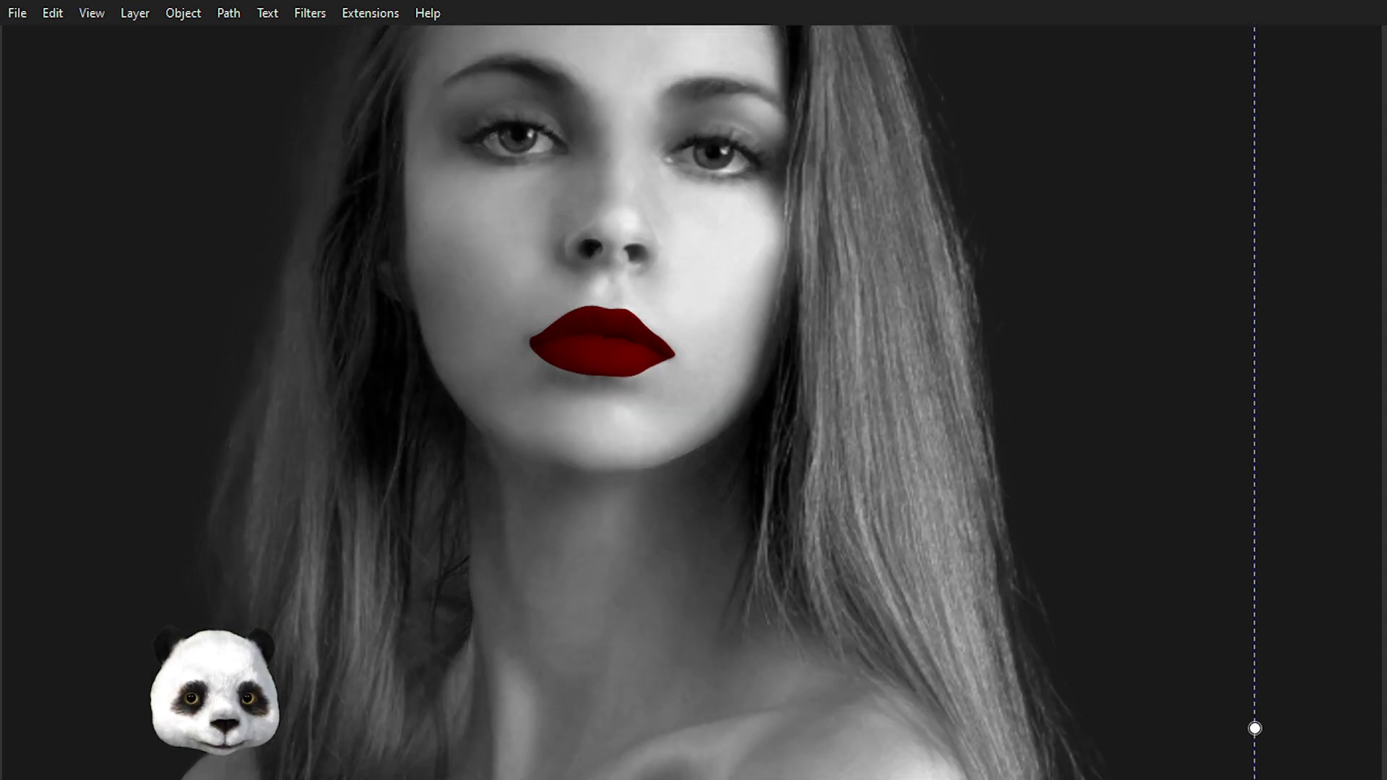
pyautogui.hotkey('ctrl', 'z')
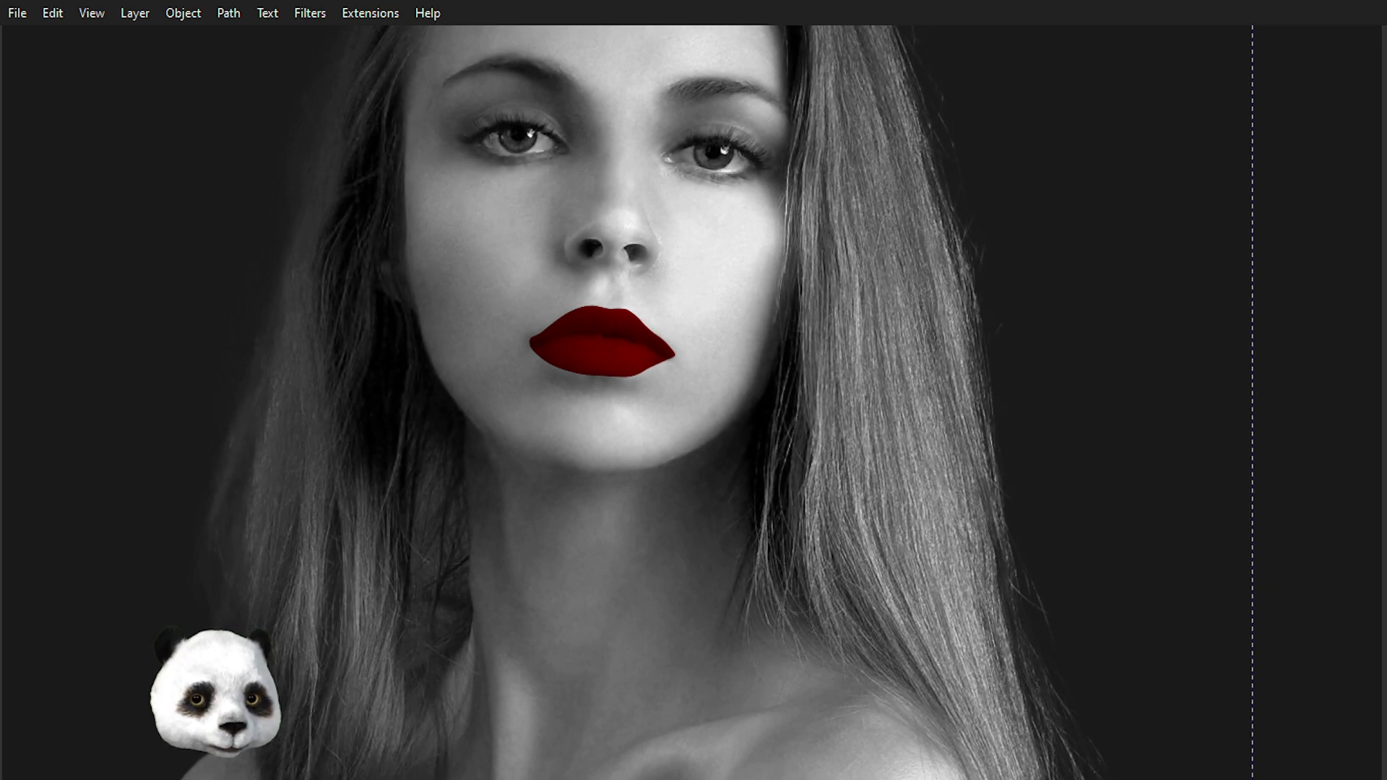
# - Soften the edges of the red lips shape with a slight blur and deselect it
pyautogui.click(603, 341)
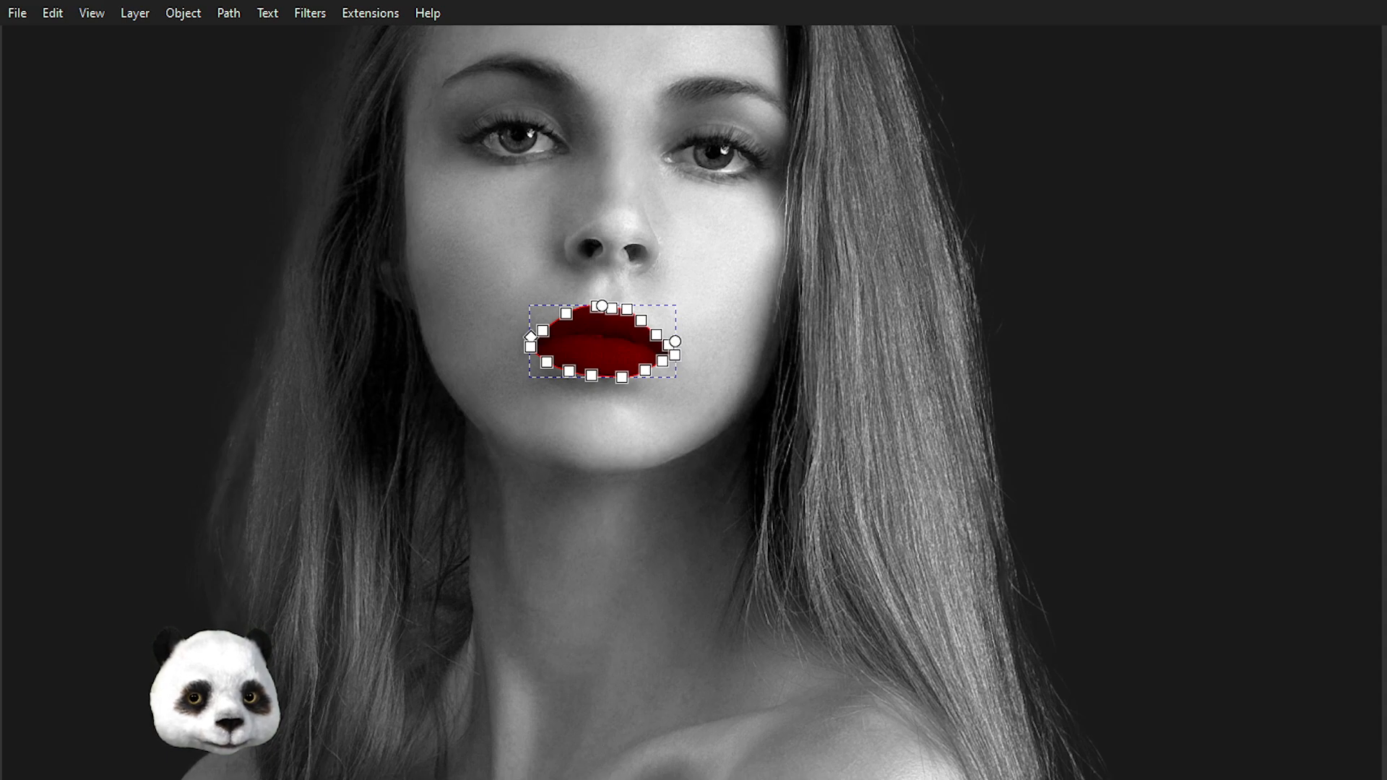
pyautogui.press('Escape')
pyautogui.scroll(5, 734, 341)
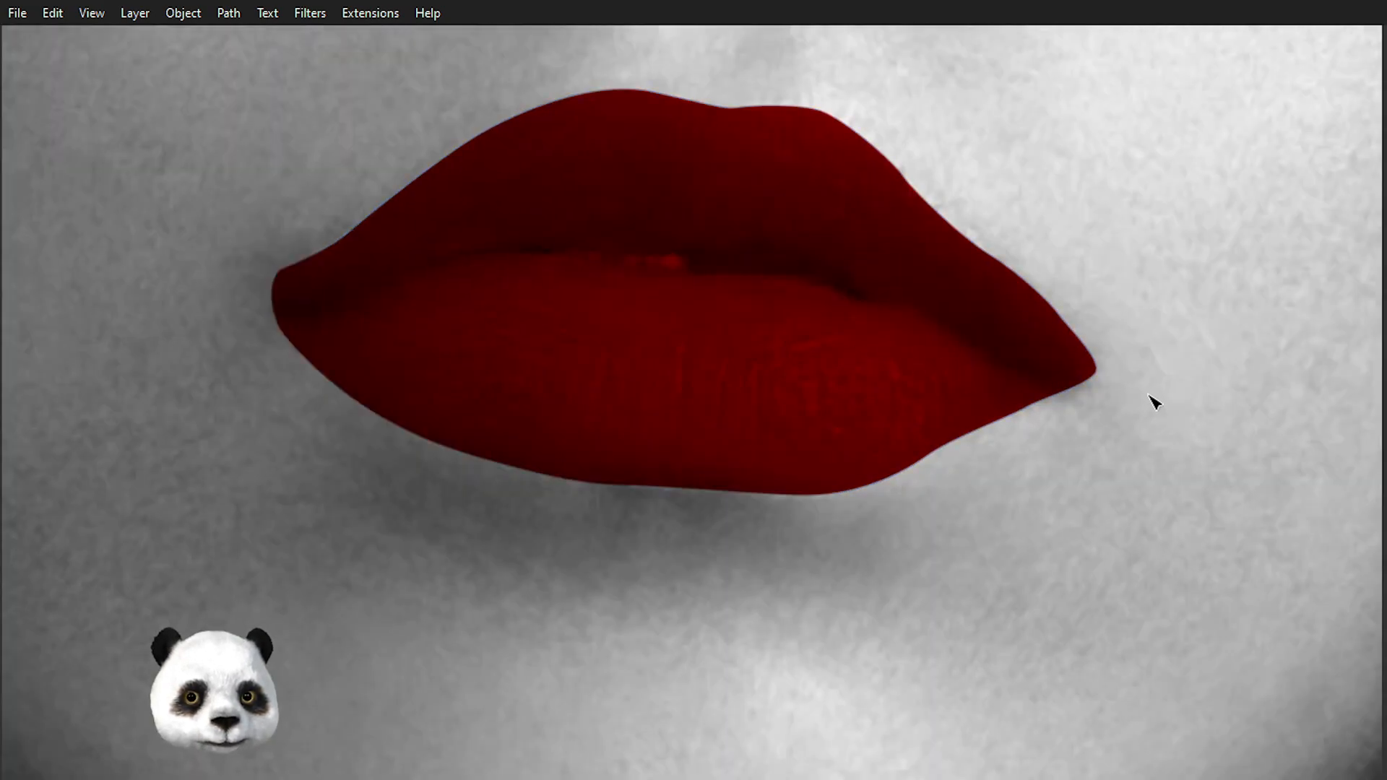
# - Undo the excessive blur on the red lips shape, keeping only the slight softening, and deselect it
pyautogui.press('n')
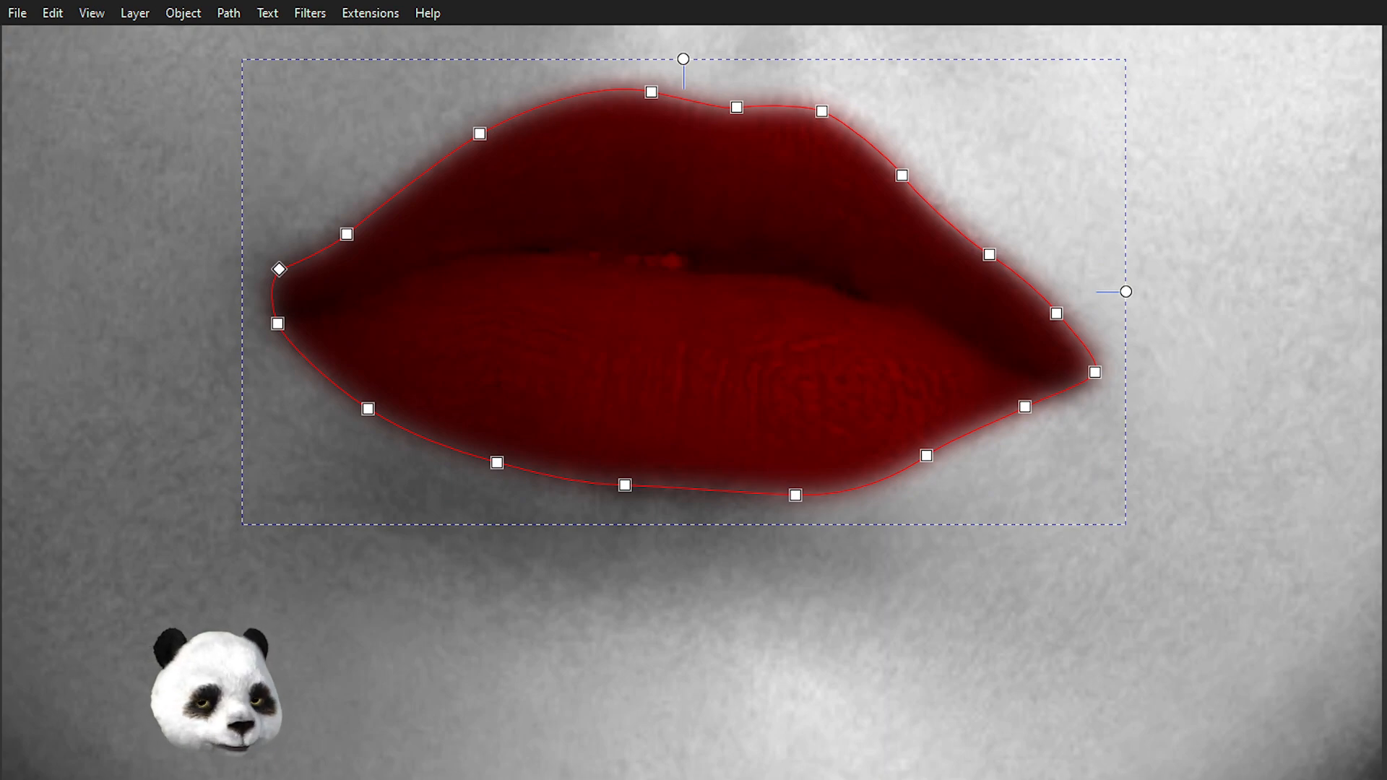
pyautogui.hotkey('ctrl', 'z')
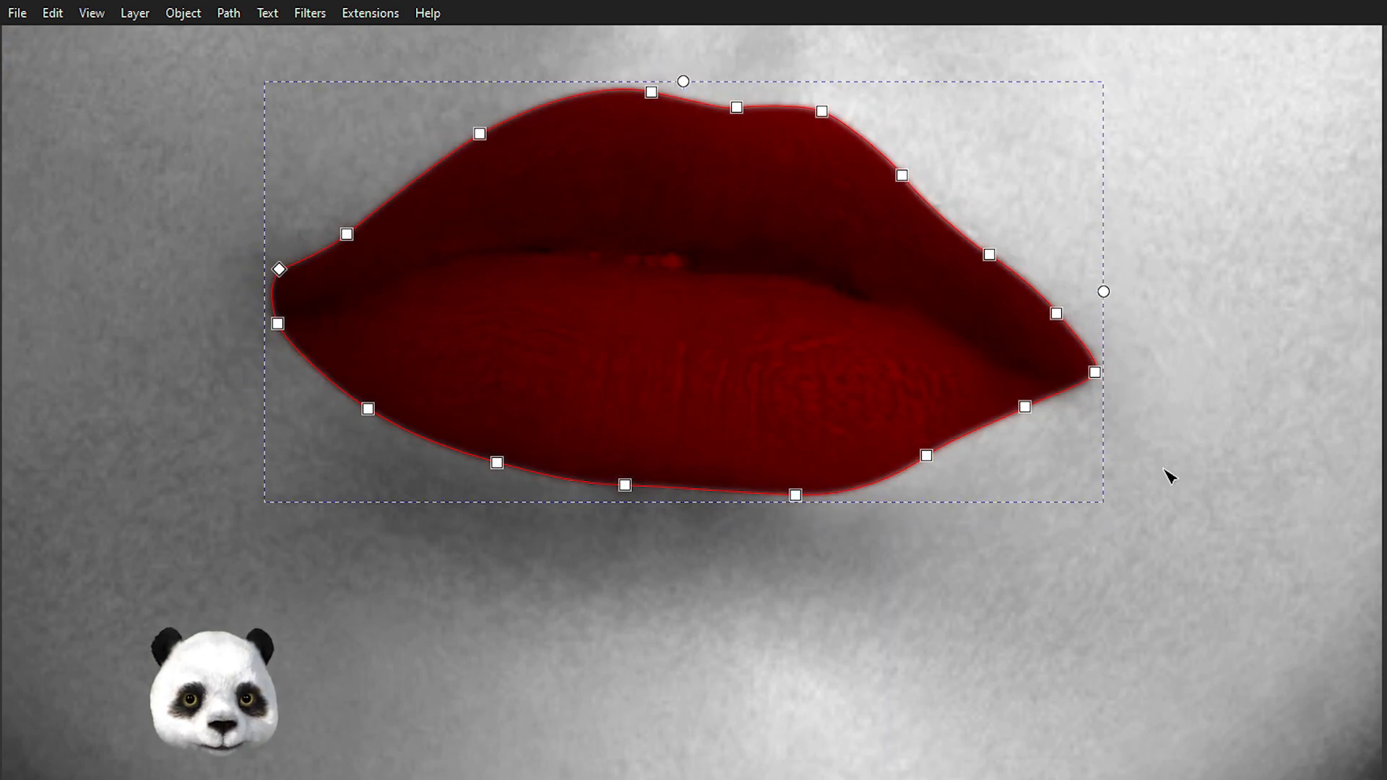
pyautogui.press('Escape')
# - Duplicate the red lips shape, try placing the copy just below the original, undo the move and delete the copy
pyautogui.scroll(-9, 1166, 468)
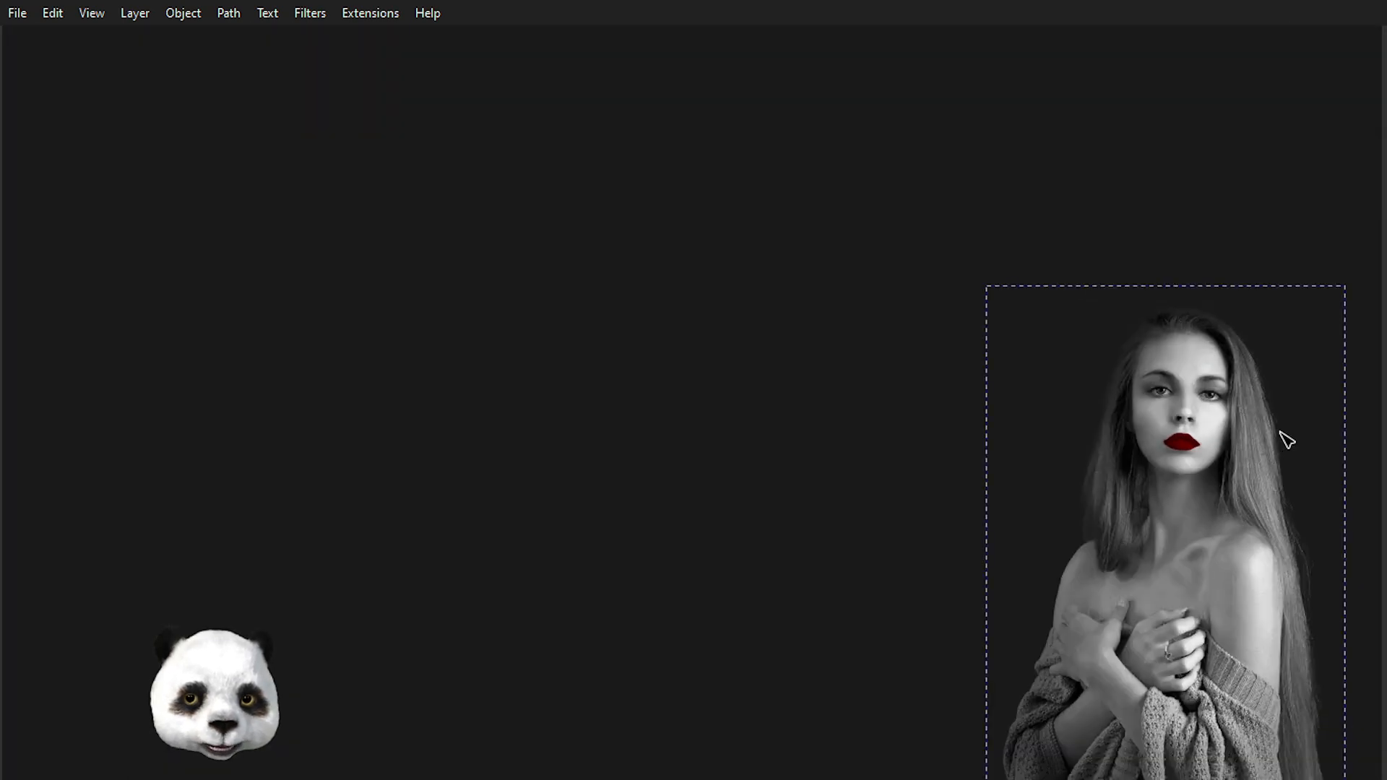
pyautogui.moveTo(1283, 437); pyautogui.dragTo(700, 406)
pyautogui.scroll(2, 640, 445)
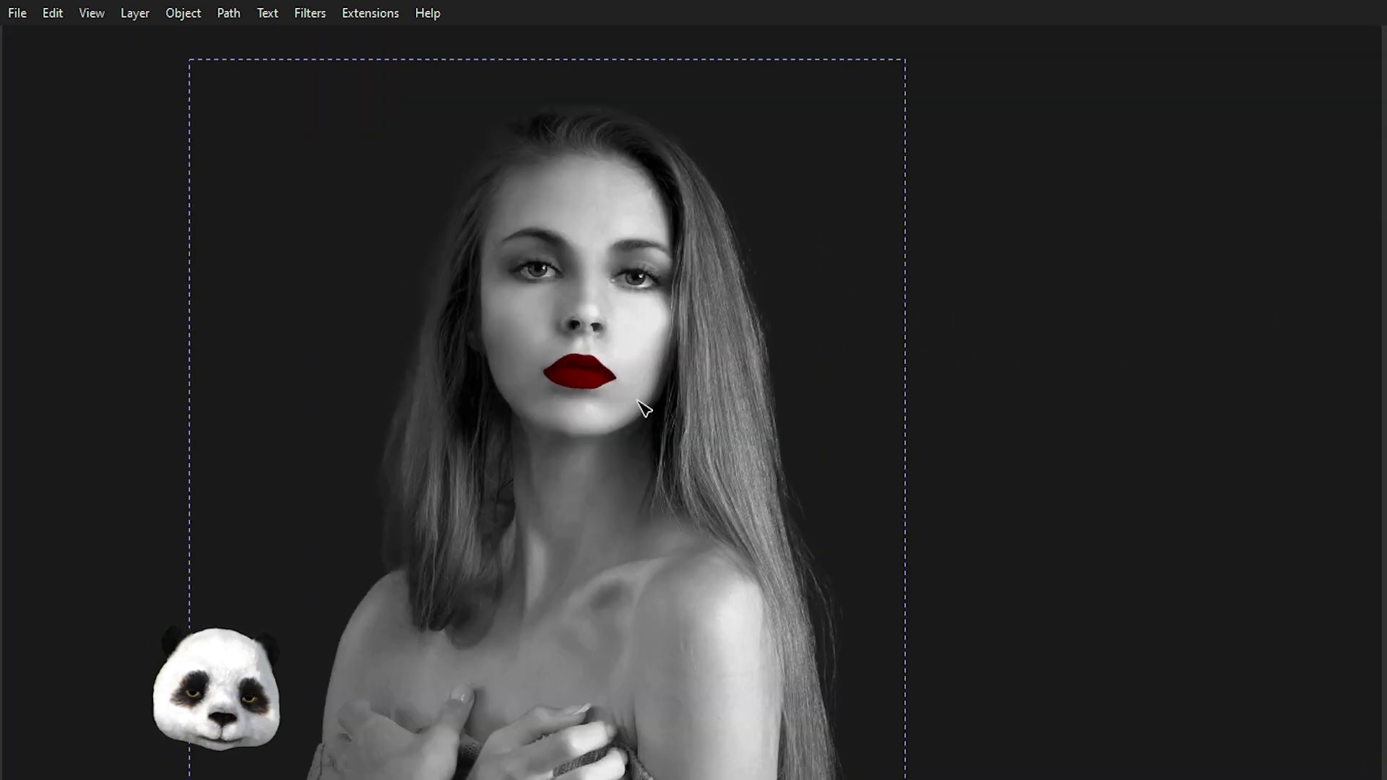
pyautogui.scroll(-1, 1069, 520)
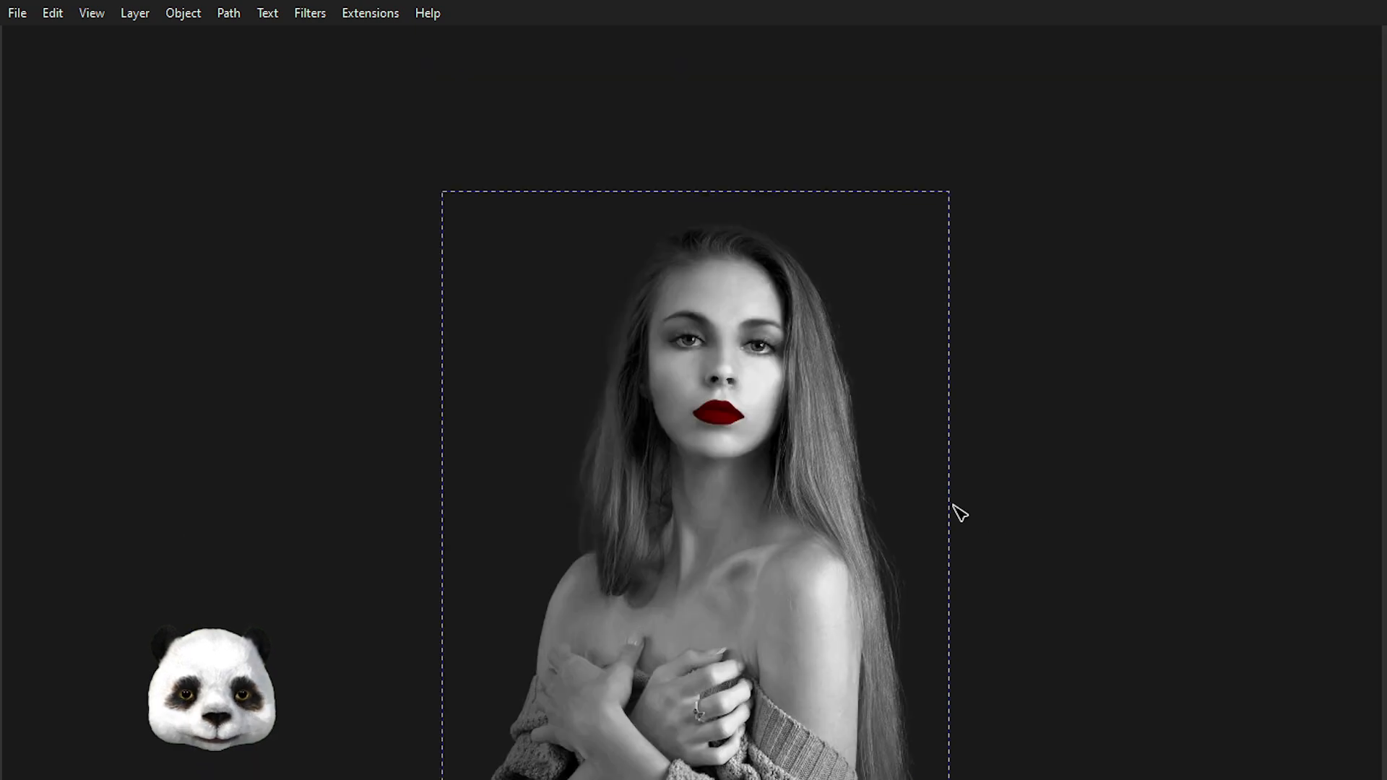
pyautogui.scroll(2, 839, 480)
pyautogui.scroll(1, 833, 443)
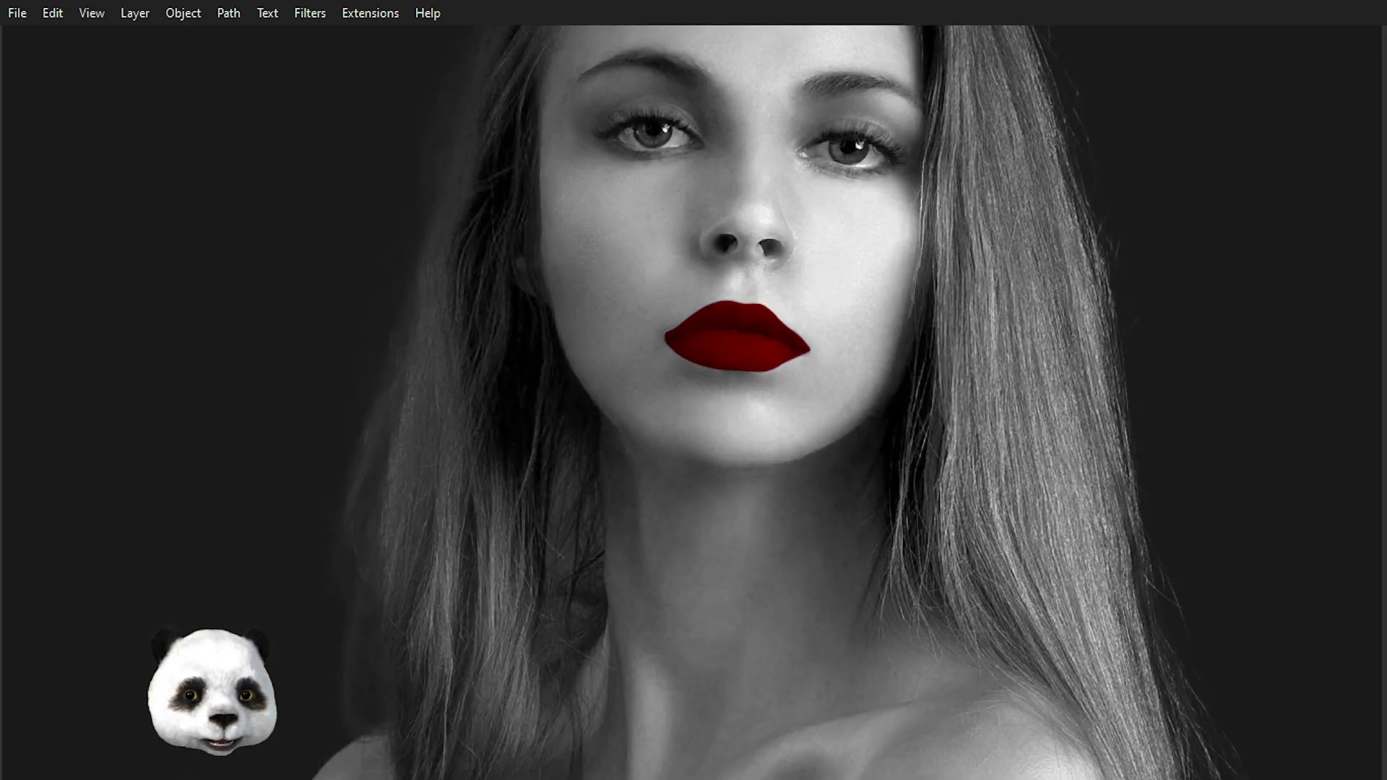
pyautogui.click(737, 339)
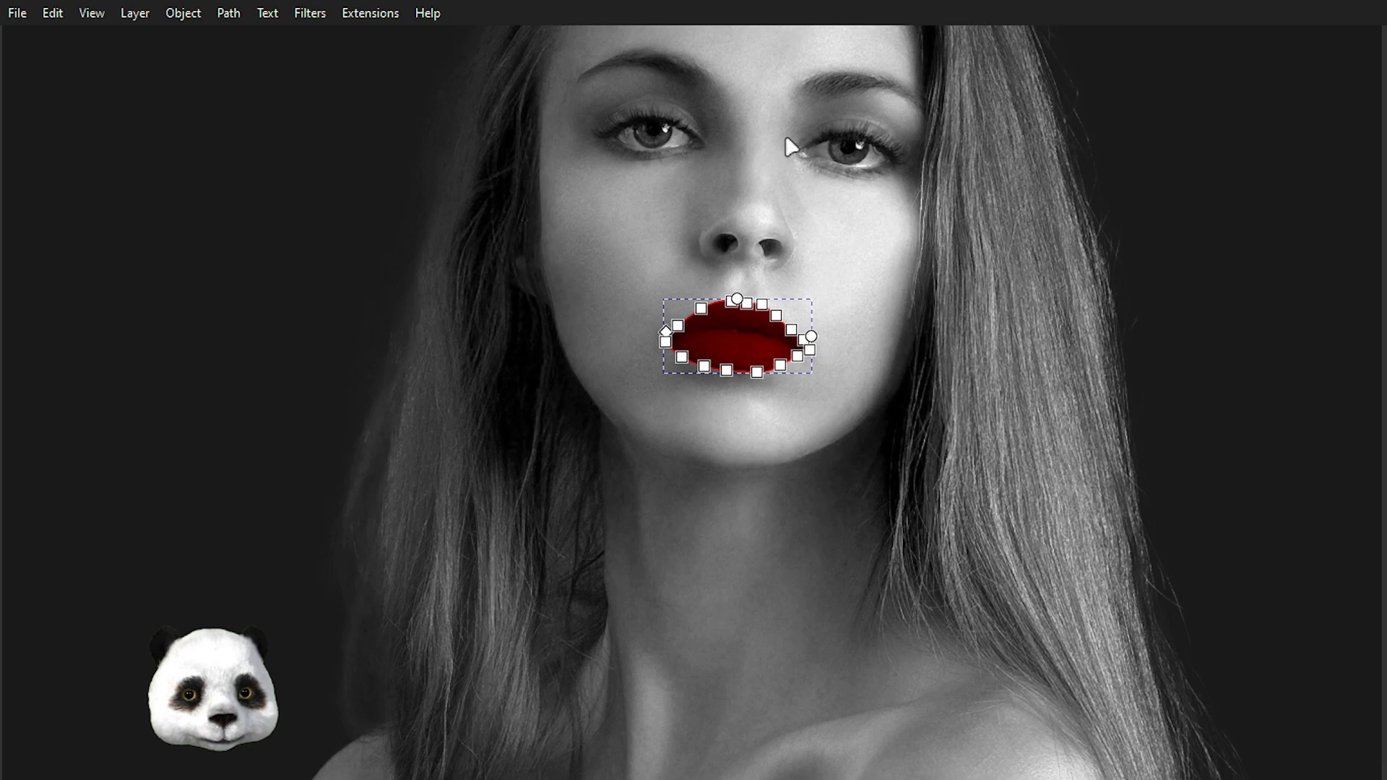
pyautogui.hotkey('ctrl', 'd')
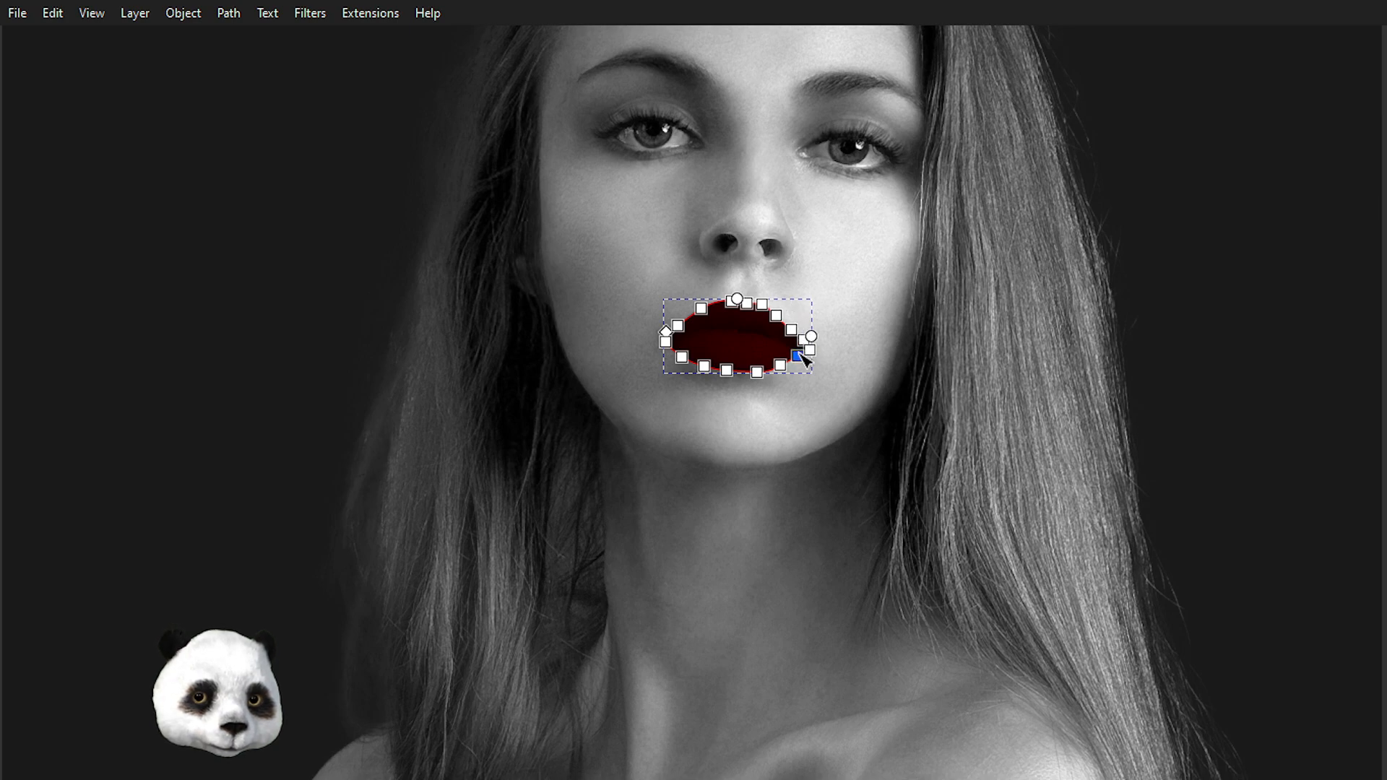
pyautogui.press('s')
pyautogui.moveTo(756, 359); pyautogui.dragTo(420, 354)
pyautogui.moveTo(359, 354); pyautogui.dragTo(771, 443)
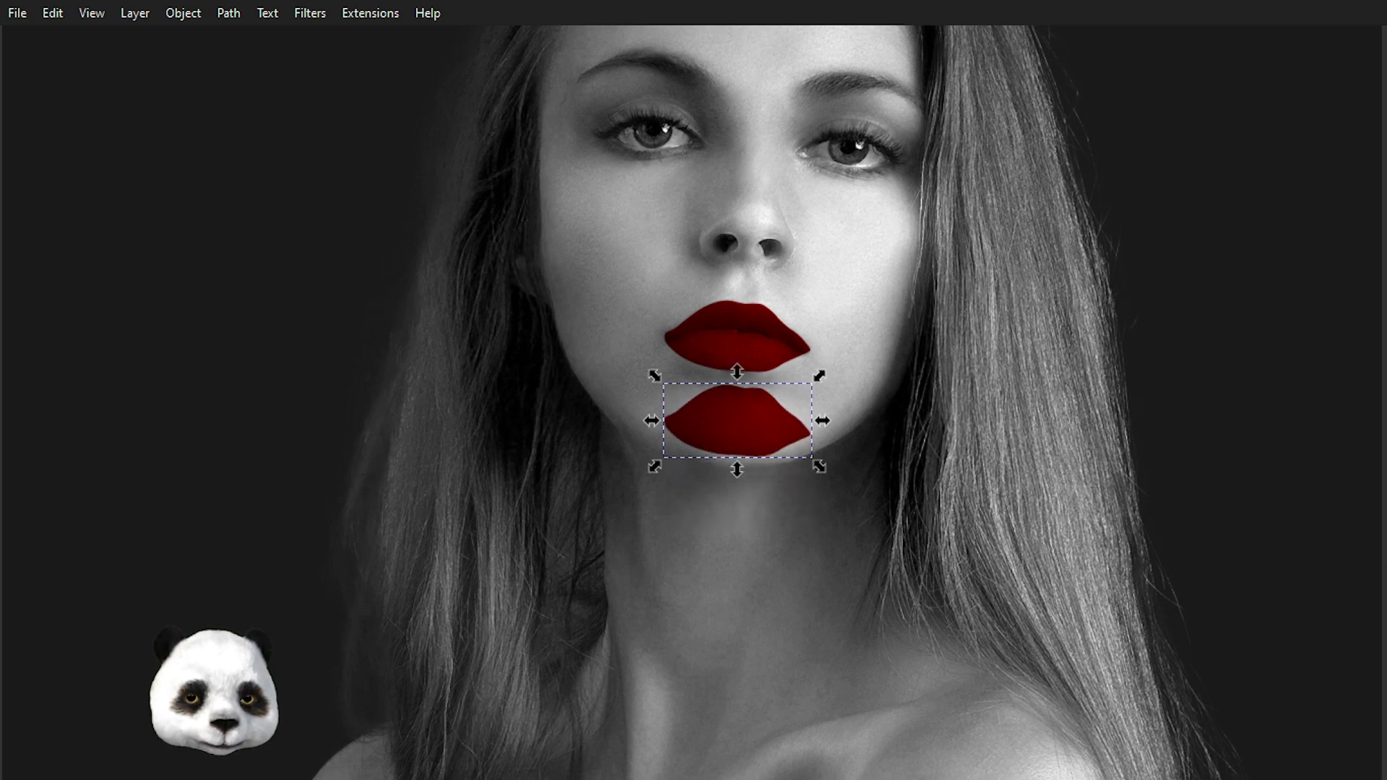
pyautogui.hotkey('ctrl', 'z')
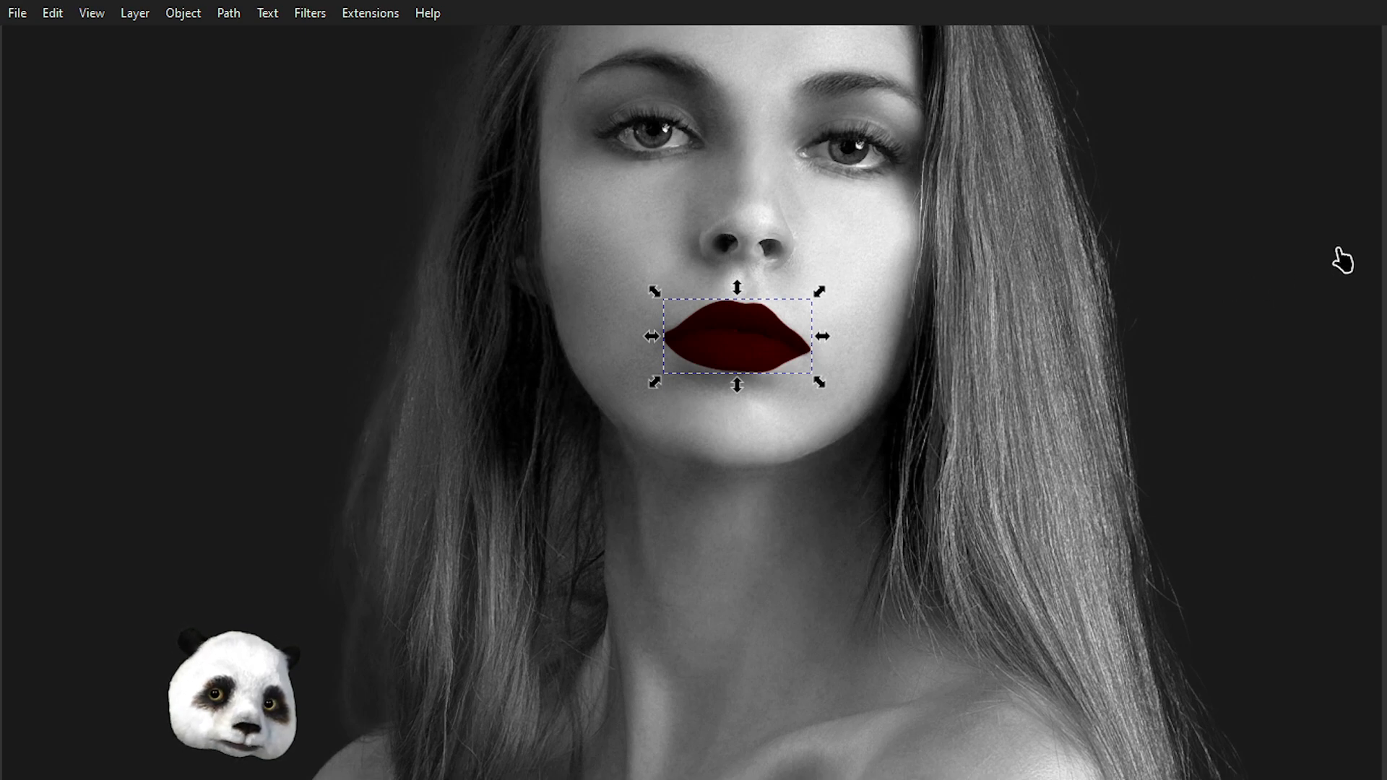
pyautogui.press('Delete')
# - Duplicate the red lips shape again, move the copy onto the chin and try a different blend mode on it
pyautogui.press('Tab')
pyautogui.hotkey('ctrl', 'd')
pyautogui.moveTo(770, 350); pyautogui.dragTo(752, 464)
pyautogui.click(779, 336)
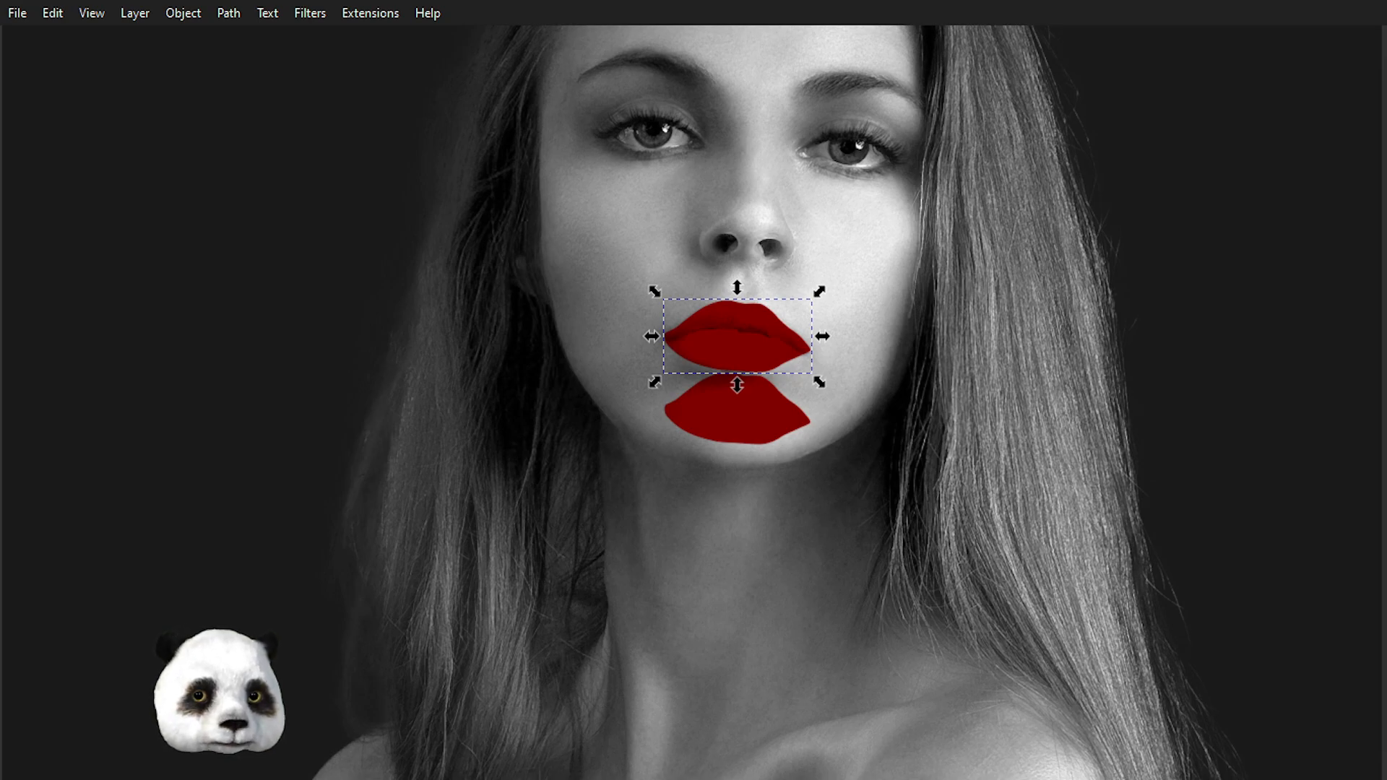
pyautogui.click(737, 409)
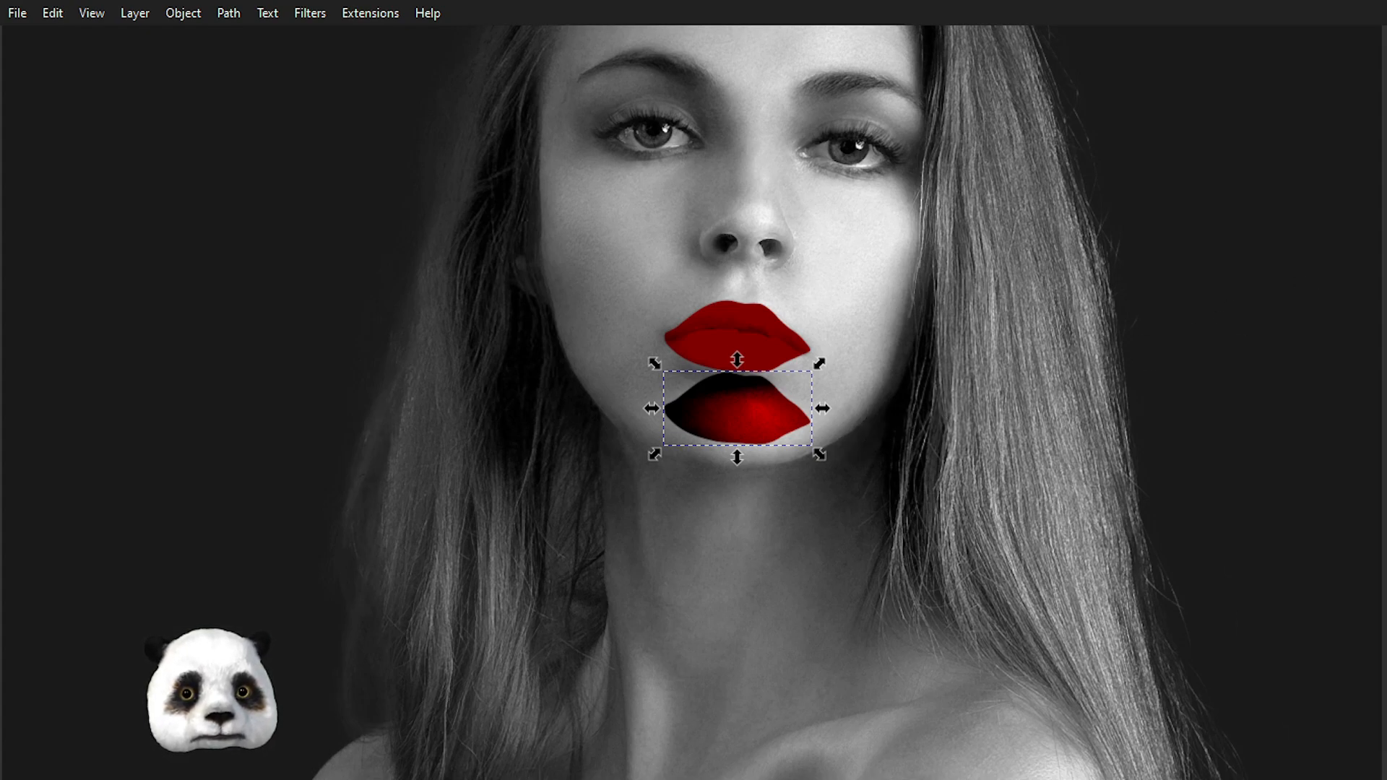
pyautogui.press('Tab')
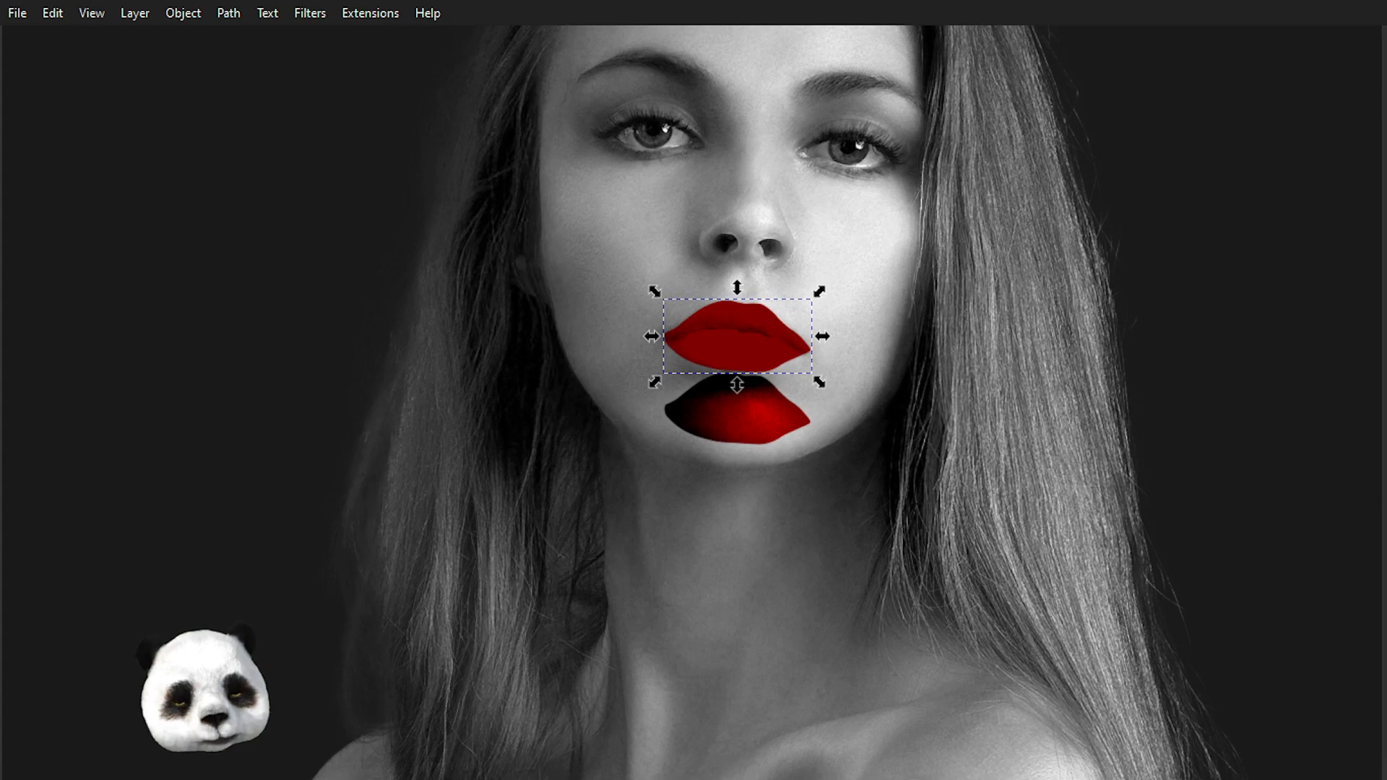
# - Undo the blend mode change on the chin copy of the lips and delete that copy
pyautogui.hotkey('ctrl', 'z')
pyautogui.hotkey('ctrl', 'z')
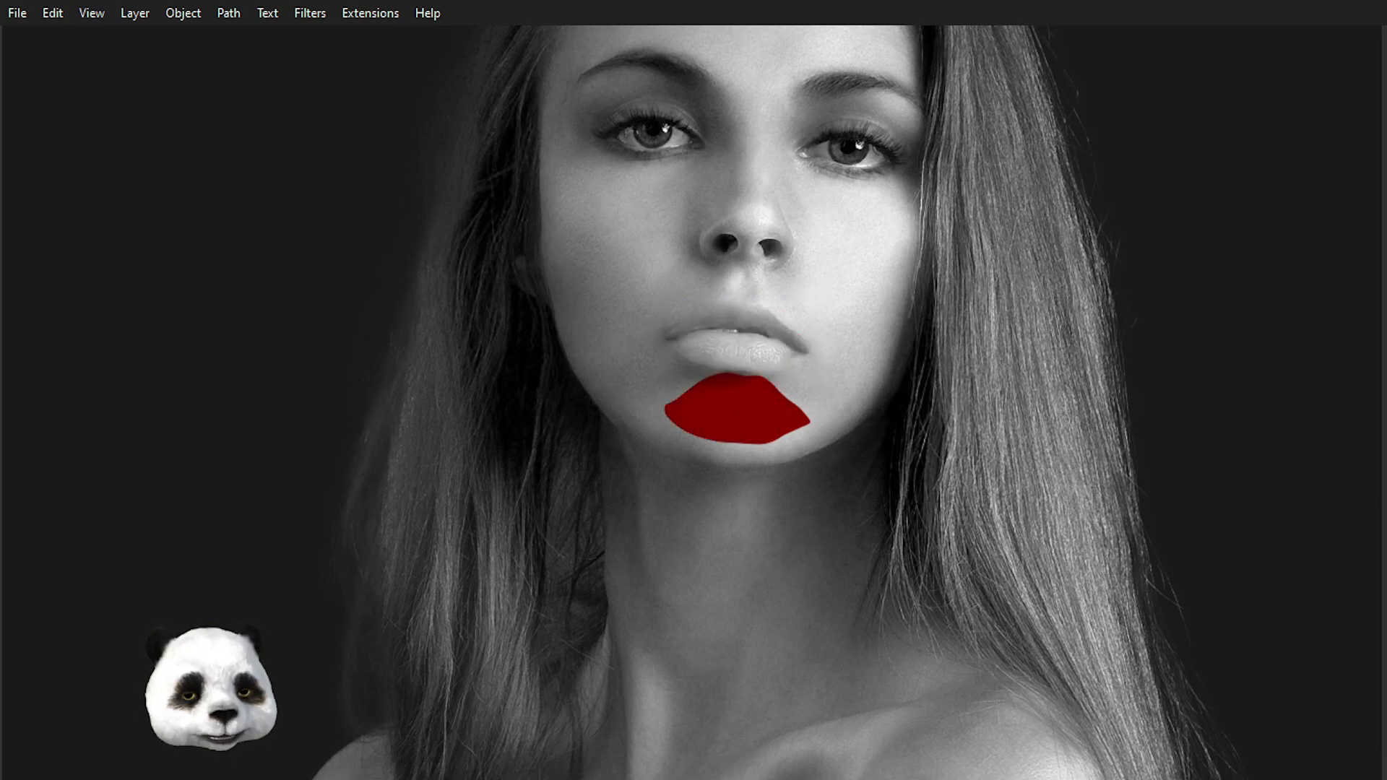
pyautogui.hotkey('ctrl', 'shift', 'z')
pyautogui.hotkey('ctrl', 'shift', 'z')
pyautogui.hotkey('ctrl', 'z')
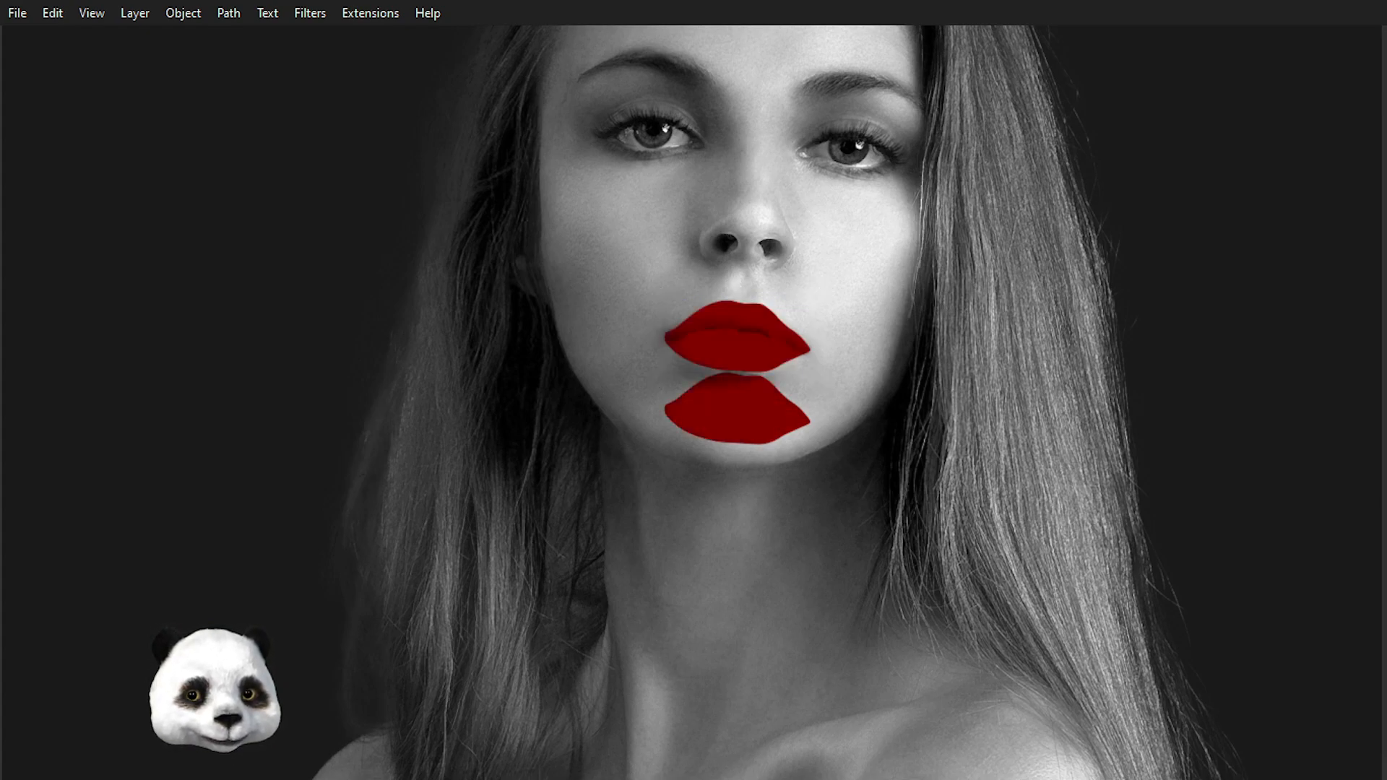
pyautogui.click(737, 408)
pyautogui.press('Delete')
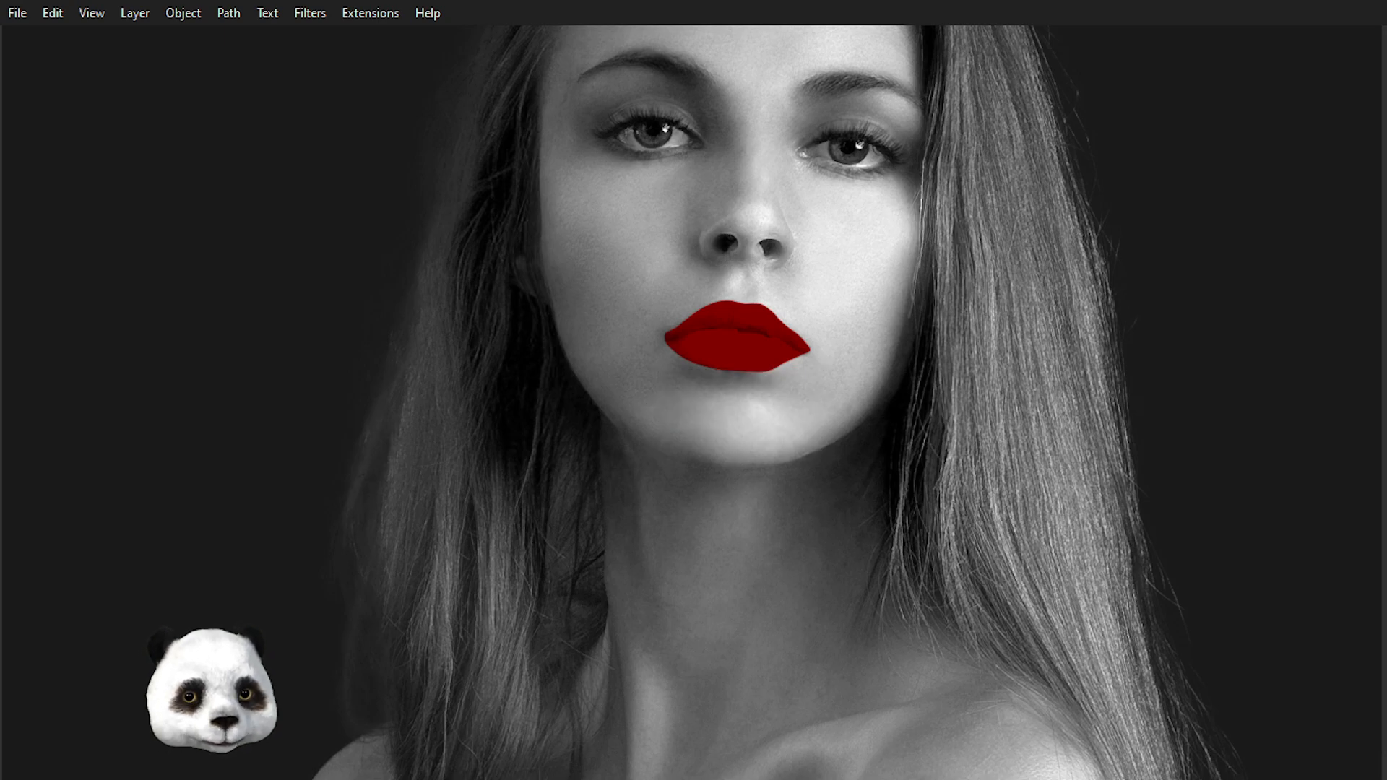
# - Try several blend modes on the red lips shape and settle on a darker one that shows the lip texture
pyautogui.click(737, 336)
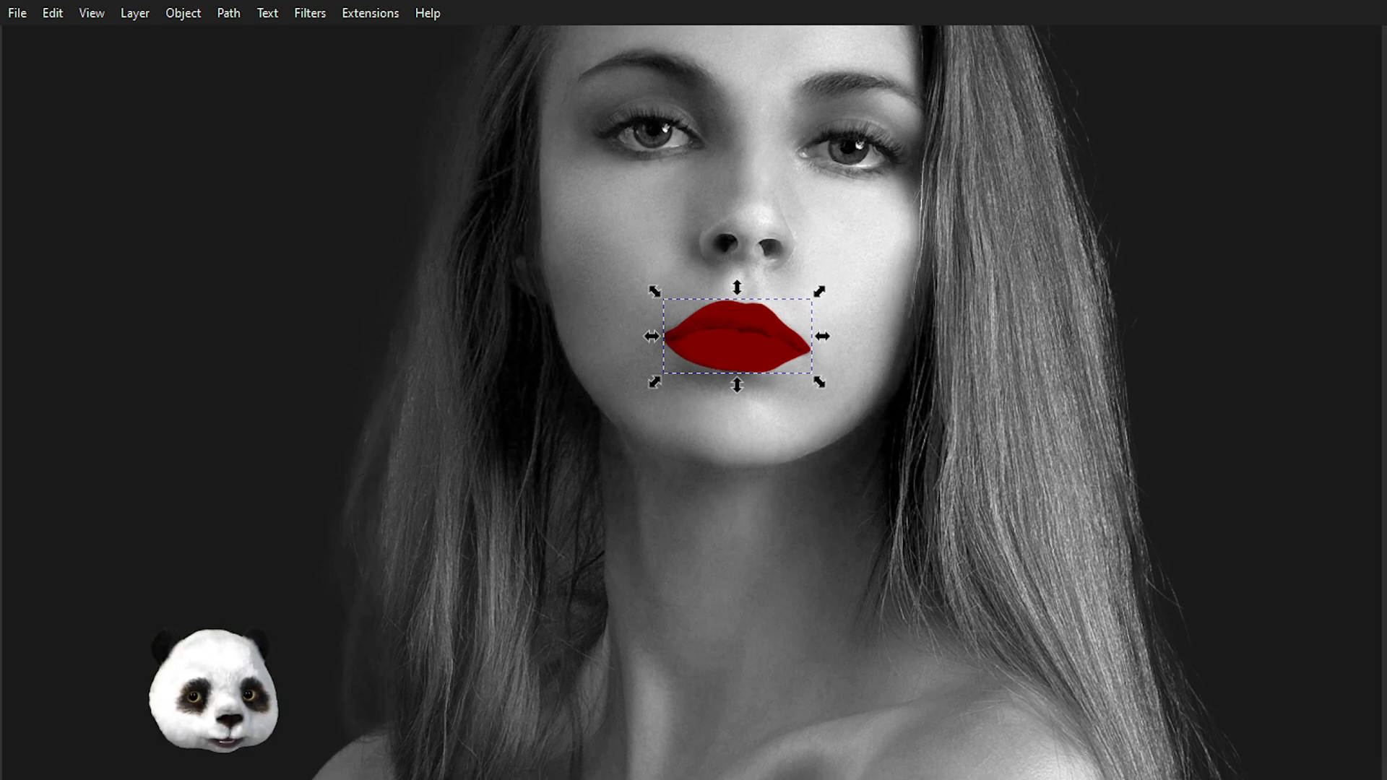
pyautogui.press('Down')
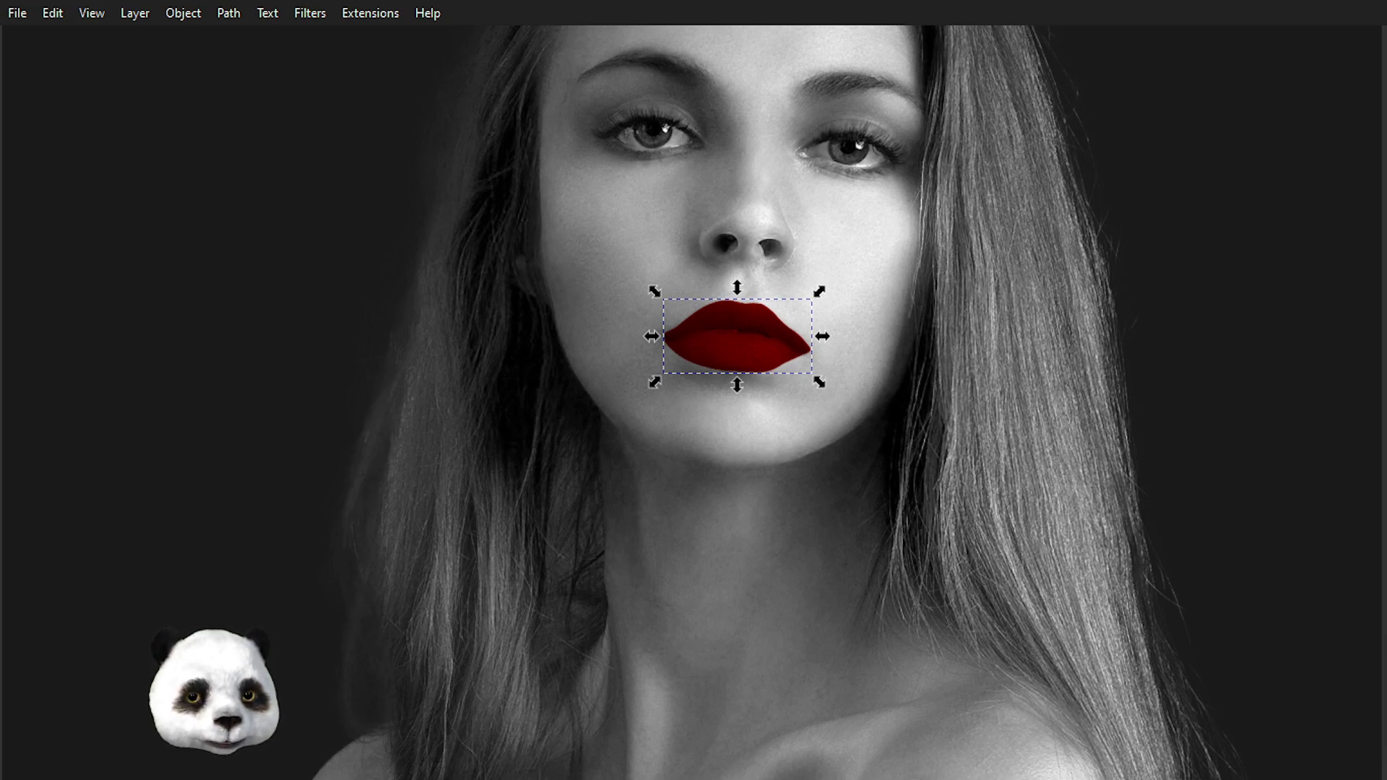
pyautogui.press('Down')
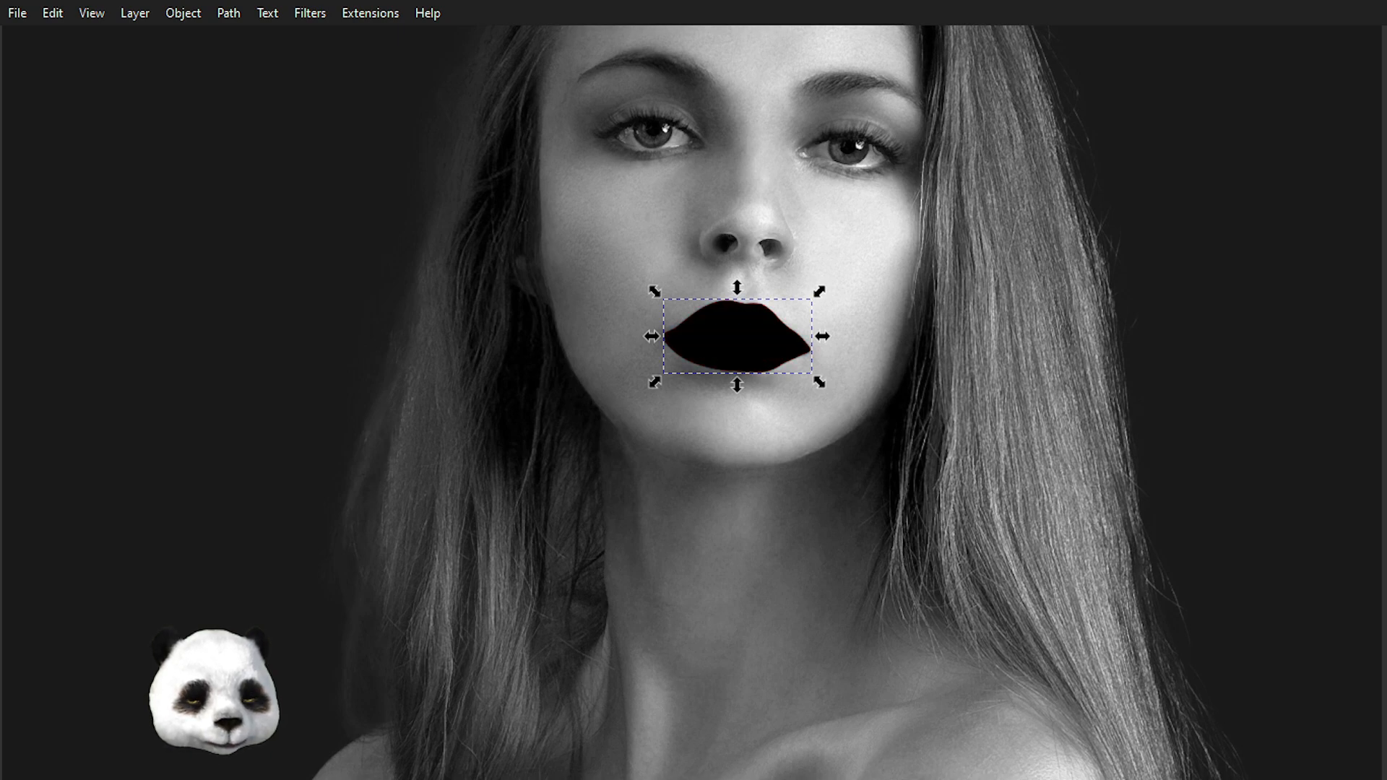
pyautogui.press('Down')
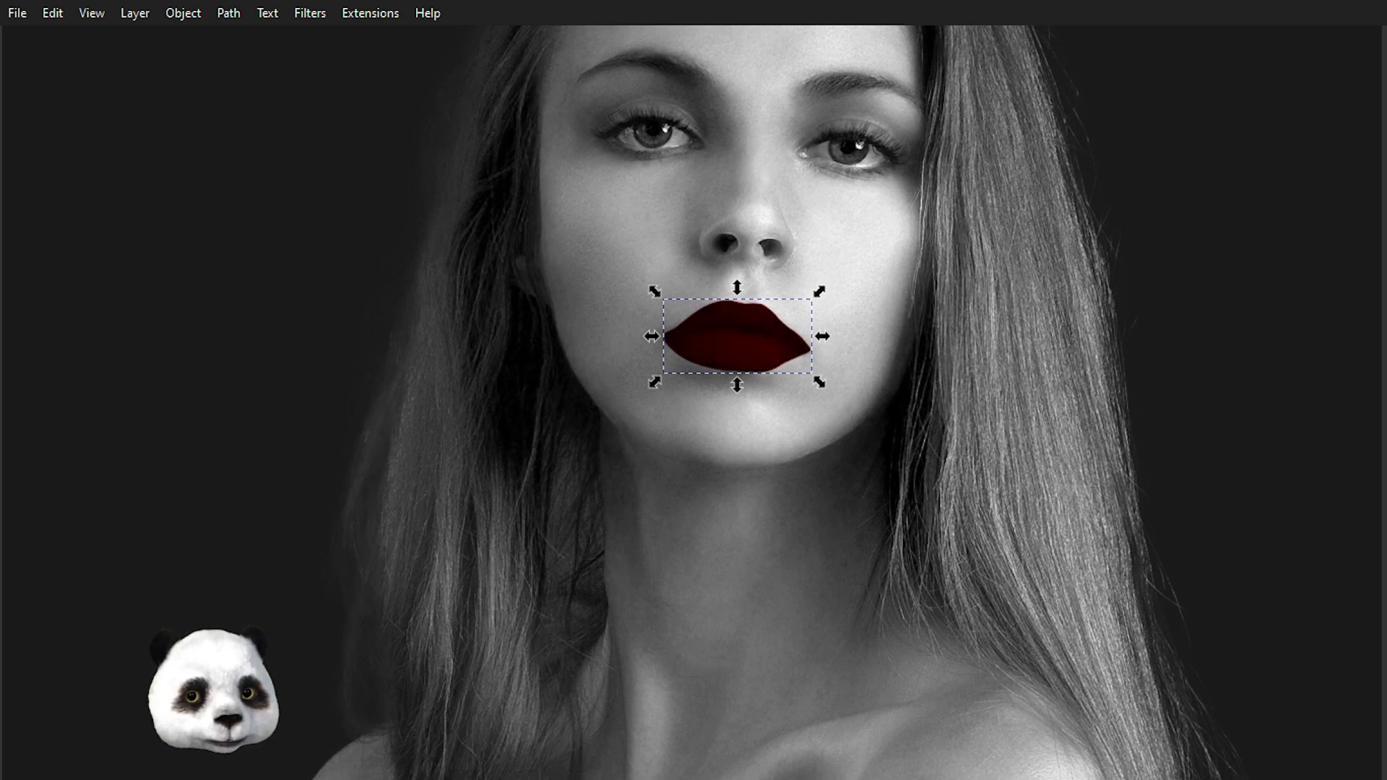
pyautogui.press('Down')
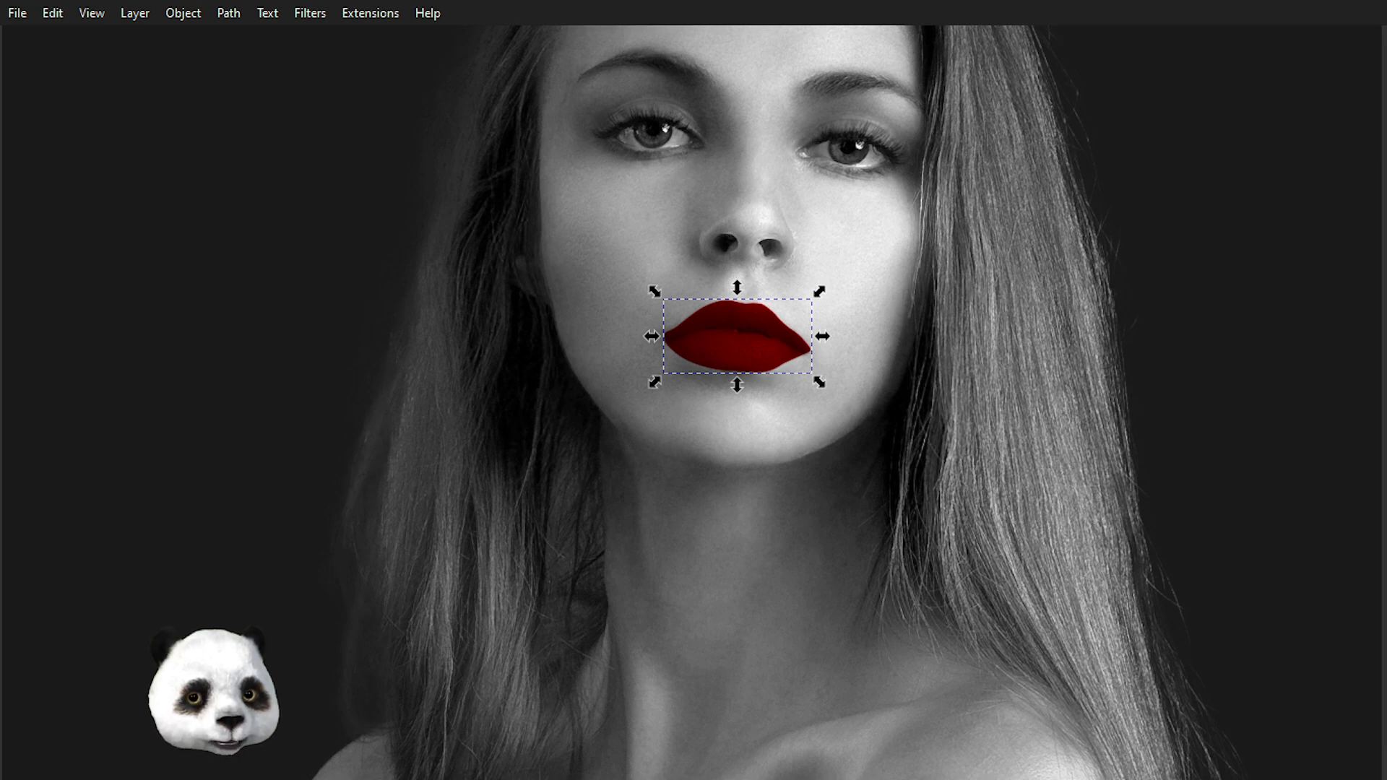
pyautogui.hotkey('ctrl', 'z')
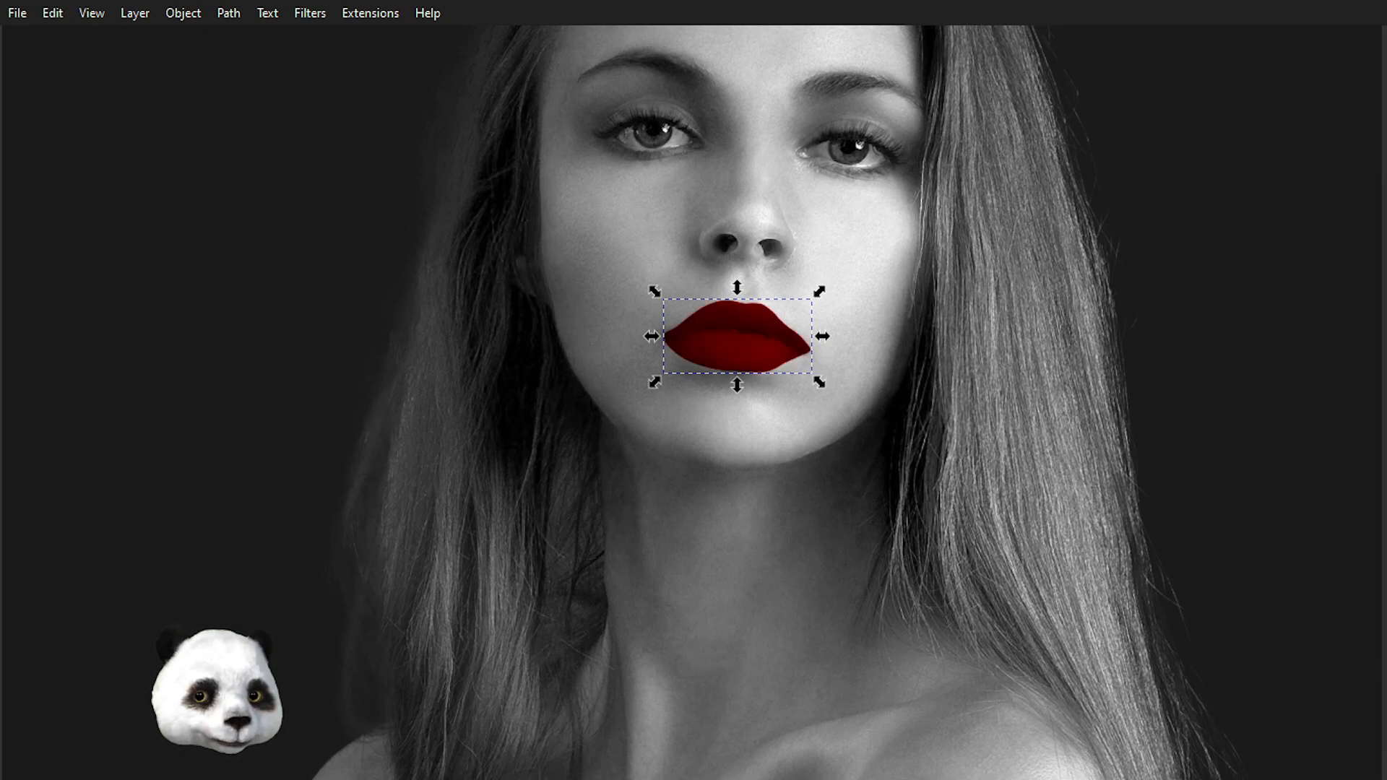
# - Duplicate the blended red lips shape in place over the mouth
pyautogui.press('+')
pyautogui.press('+')
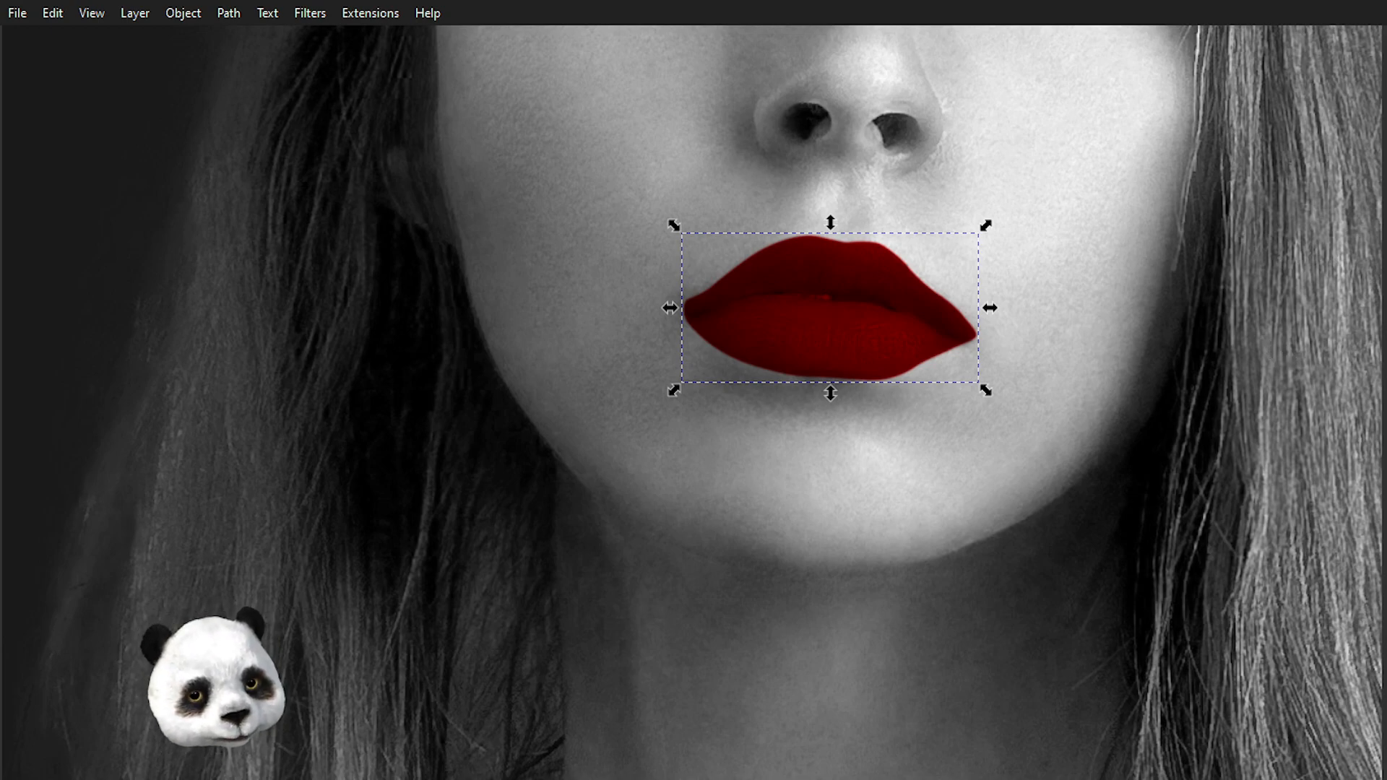
pyautogui.scroll(2, 771, 307)
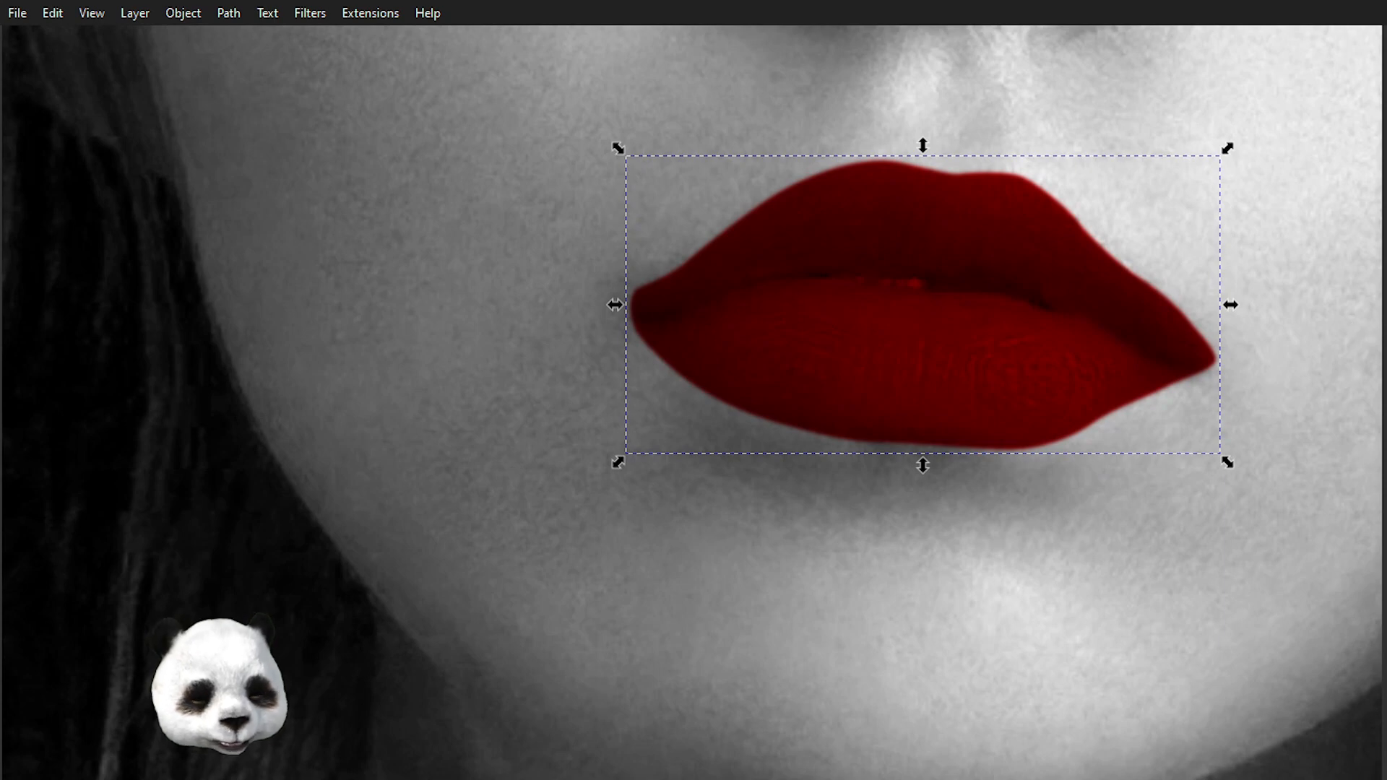
pyautogui.hotkey('ctrl', 'd')
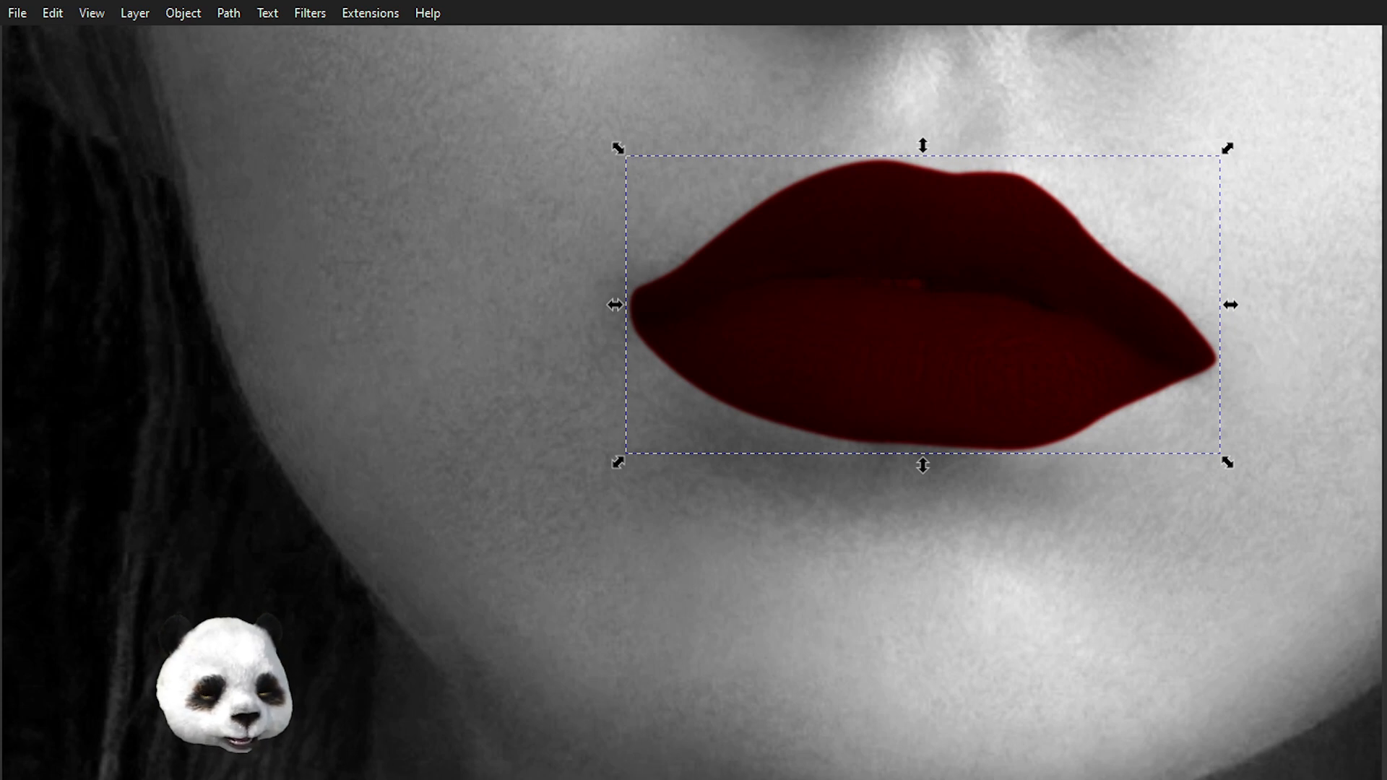
# - Draw a closed path with the Pen tool that follows the line between the lips and encloses the whole lower lip
pyautogui.press('b')
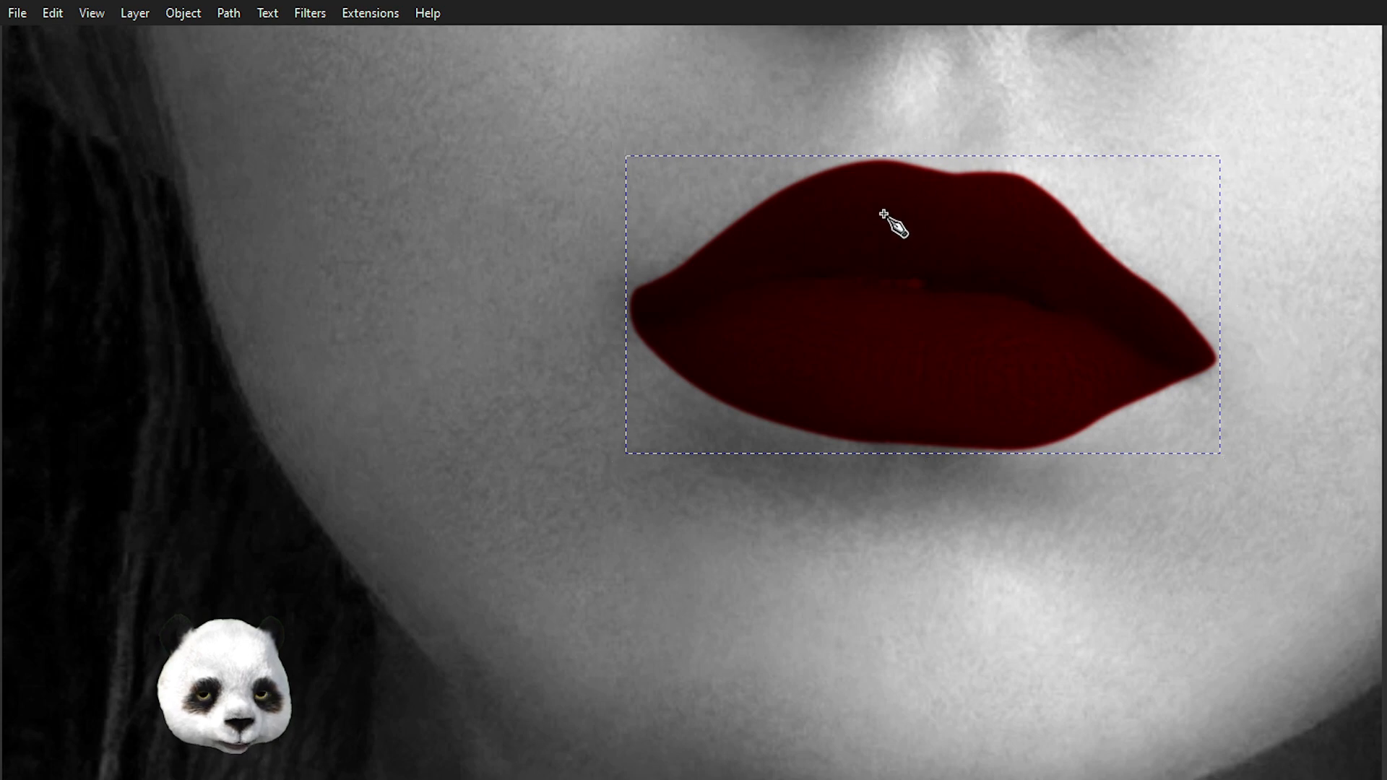
pyautogui.click(601, 336)
pyautogui.moveTo(725, 294); pyautogui.dragTo(757, 281)
pyautogui.moveTo(865, 280); pyautogui.dragTo(1135, 339)
pyautogui.click(1226, 386)
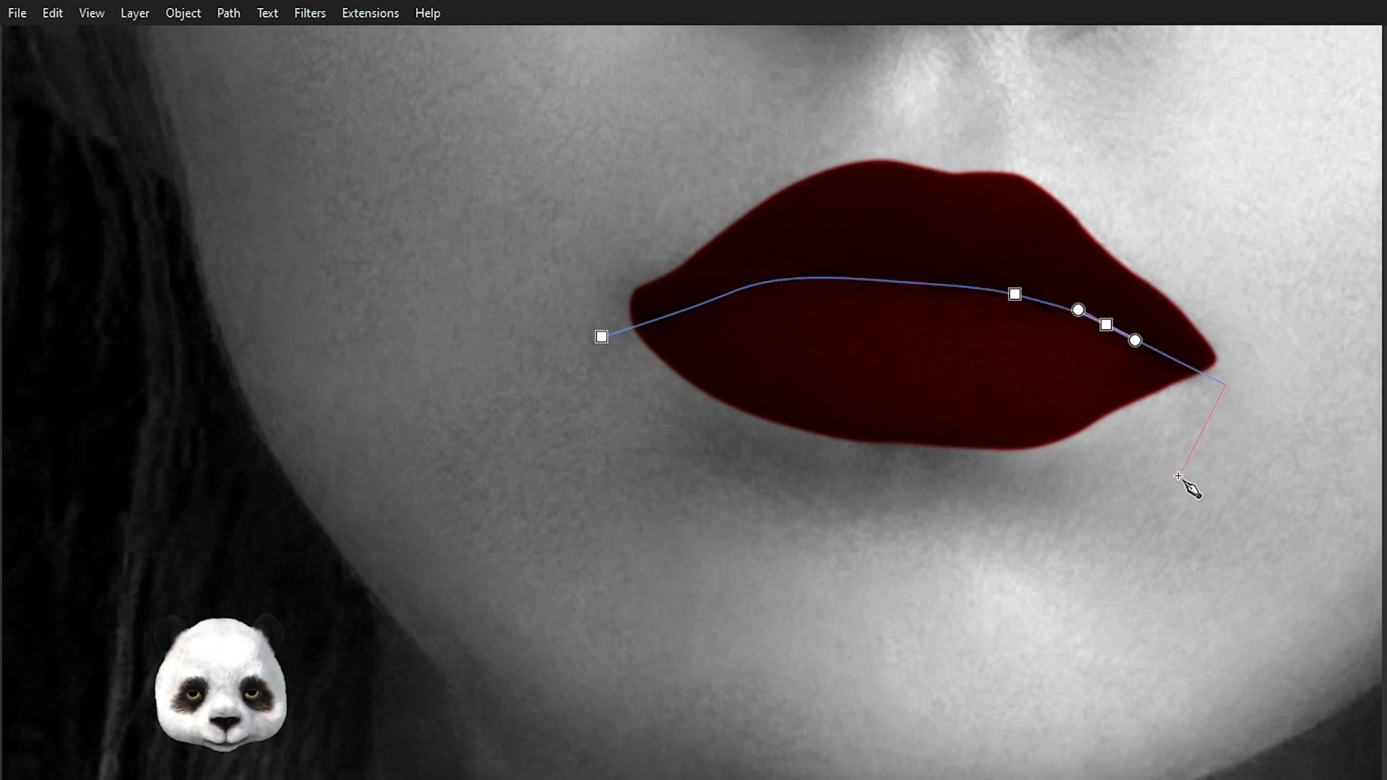
pyautogui.moveTo(1176, 476); pyautogui.dragTo(1142, 475)
pyautogui.moveTo(753, 458); pyautogui.dragTo(744, 459)
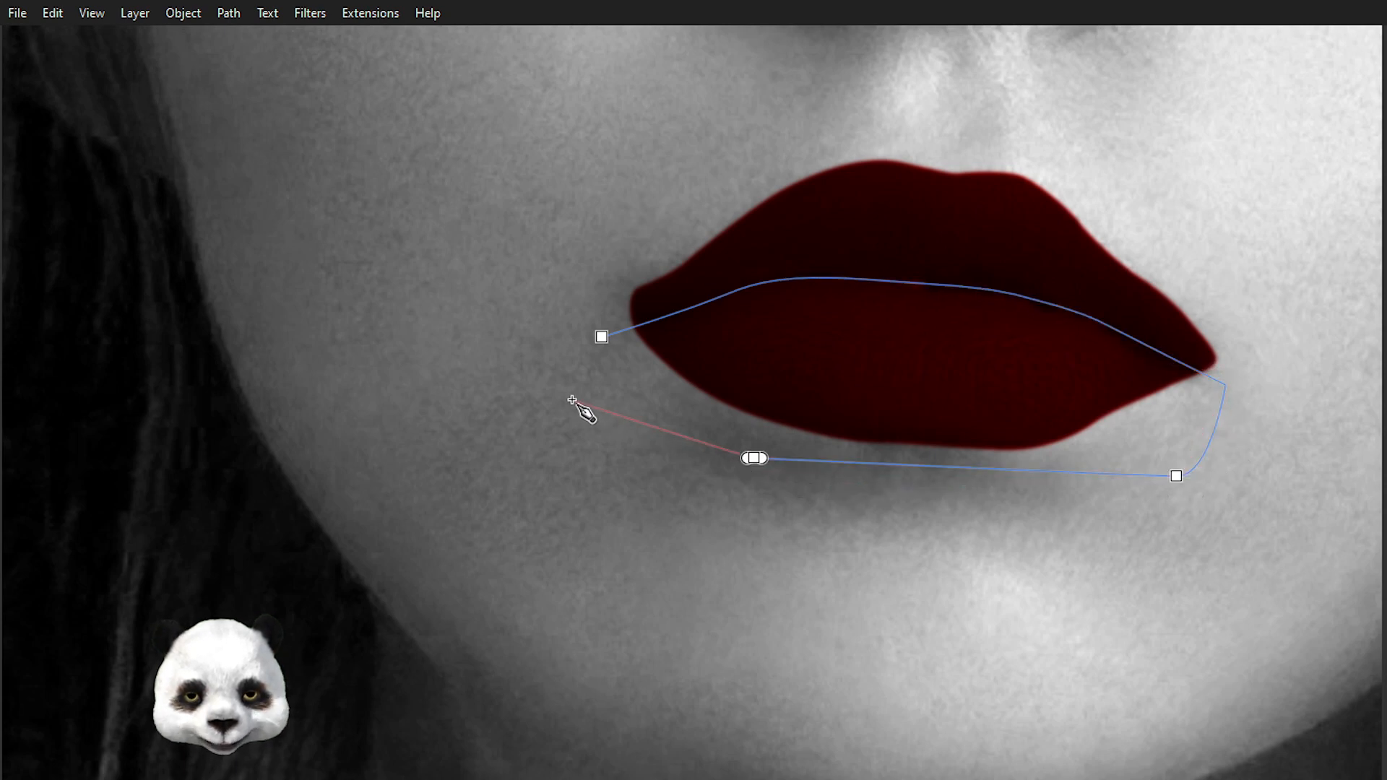
pyautogui.click(604, 337)
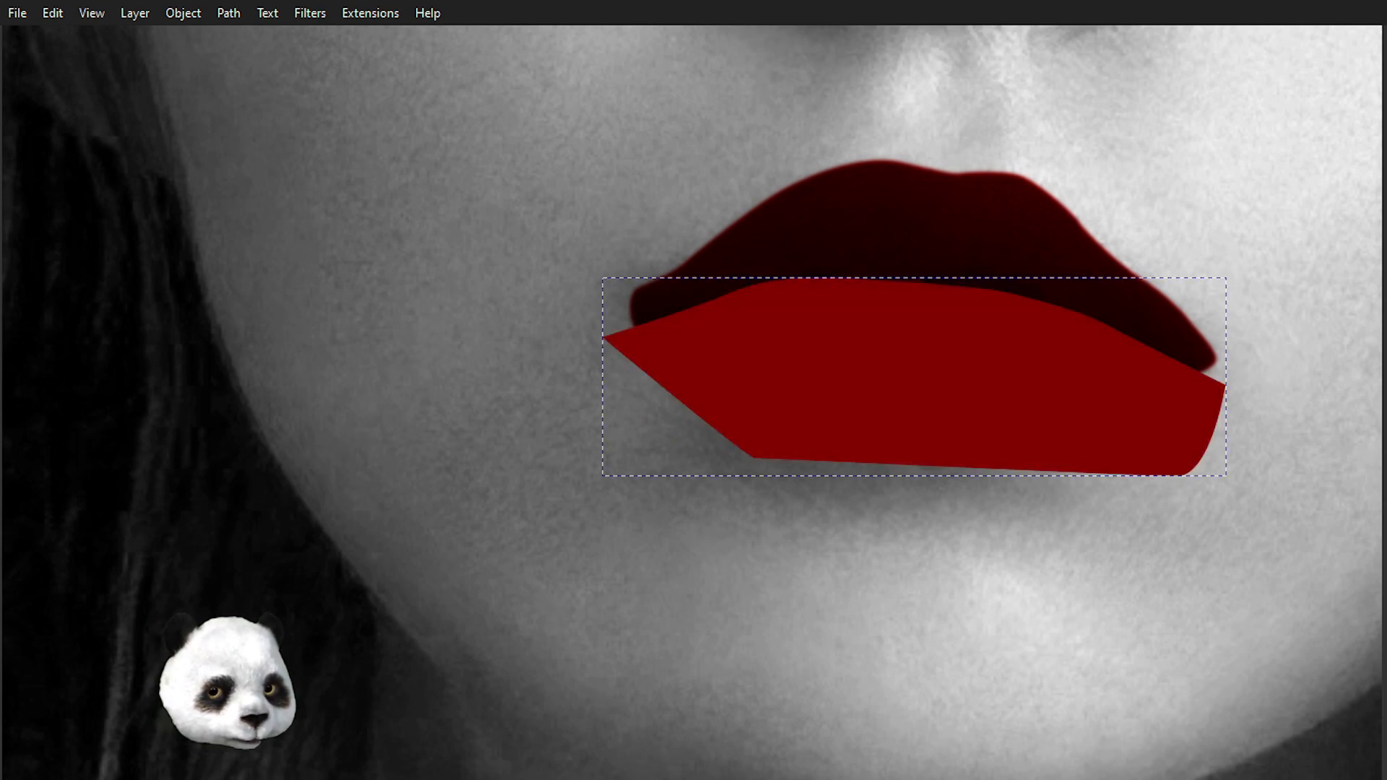
# - Raise the duplicated lips shape above the newly drawn lower-lip path
pyautogui.click(923, 224)
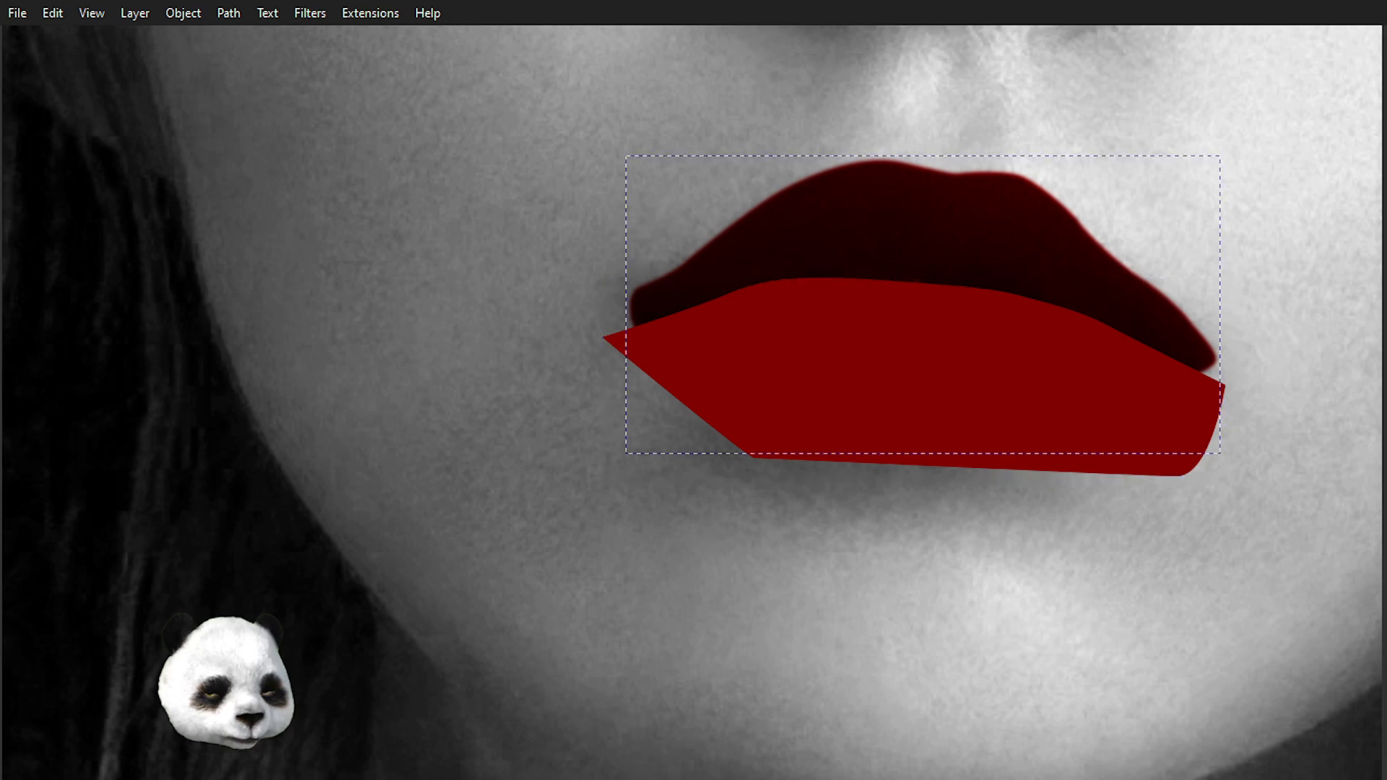
pyautogui.press('pageup')
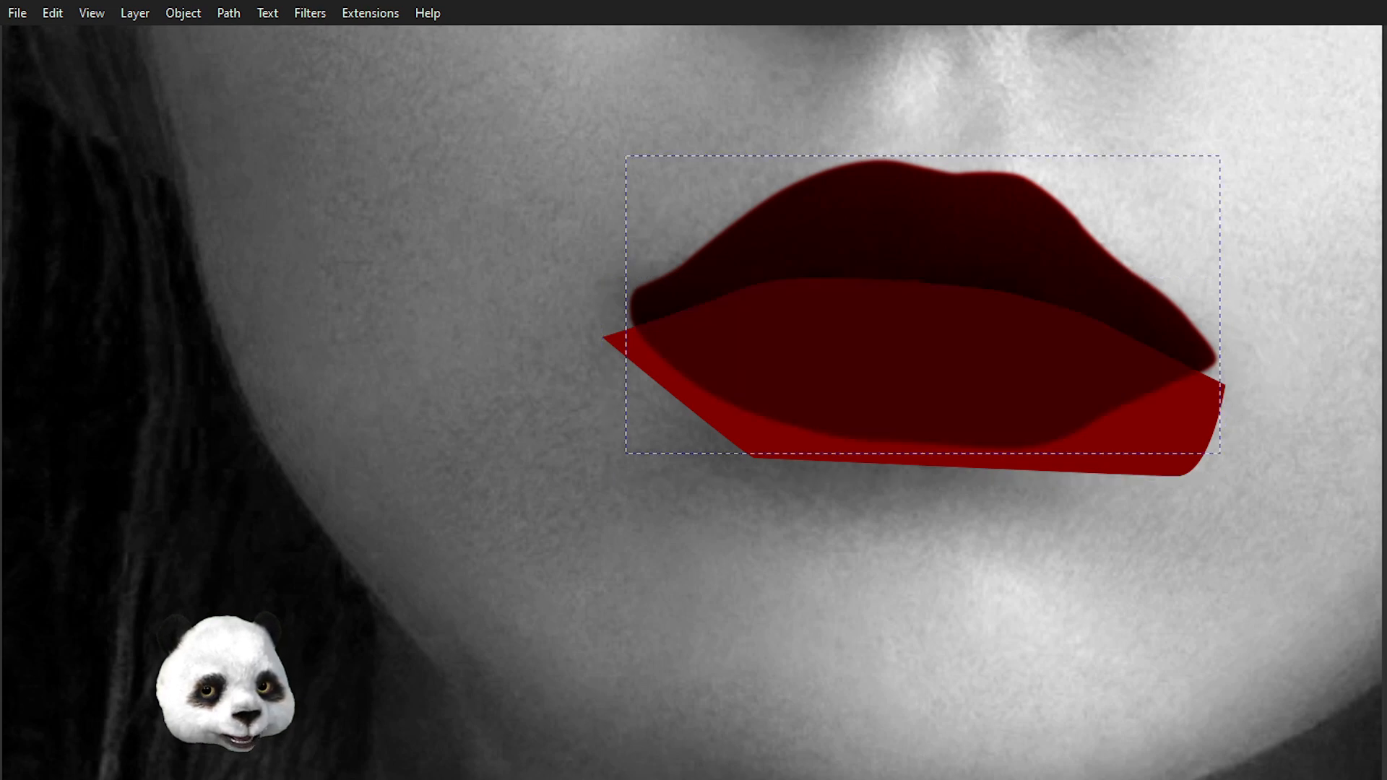
# - Try clipping the lower-lip path with the duplicated lips shape, and undo the clip
pyautogui.hotkey('ctrl', 'a')
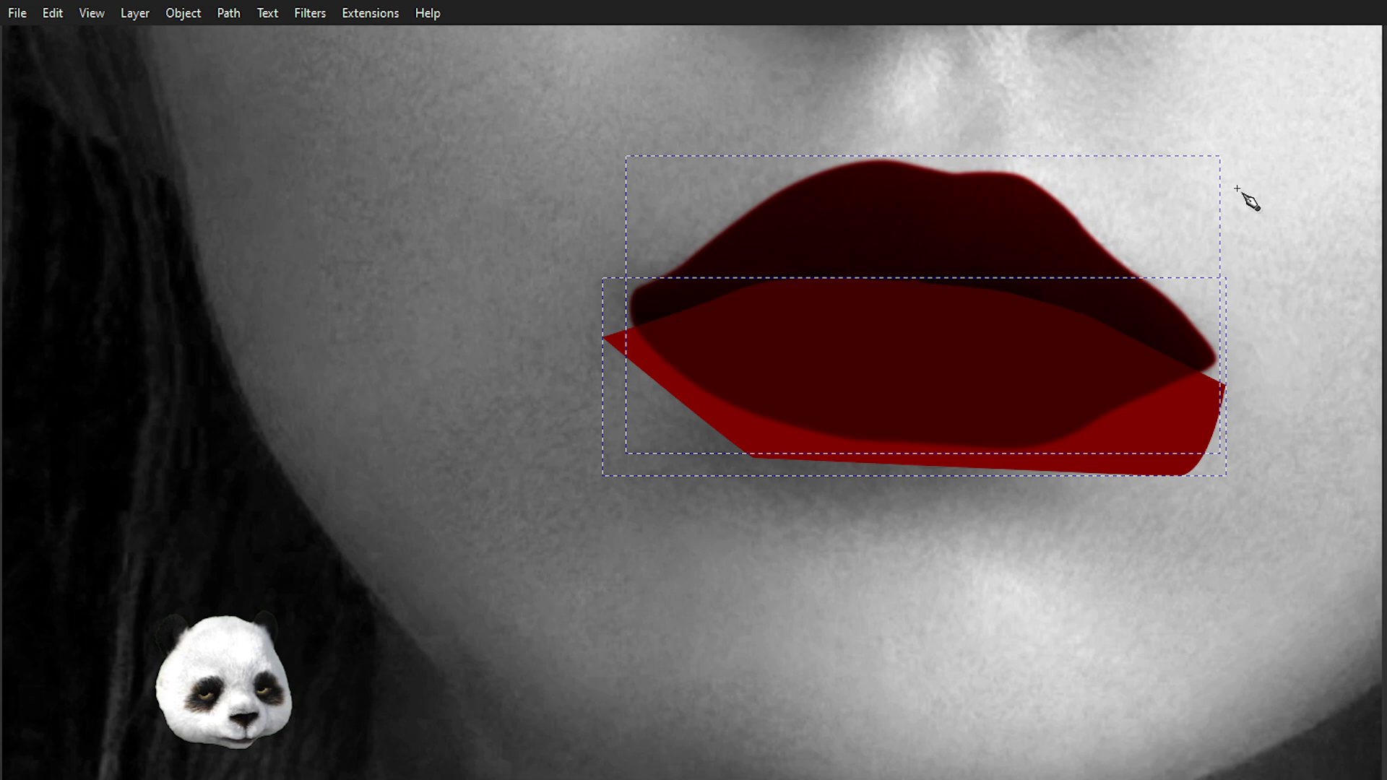
pyautogui.rightClick(975, 357)
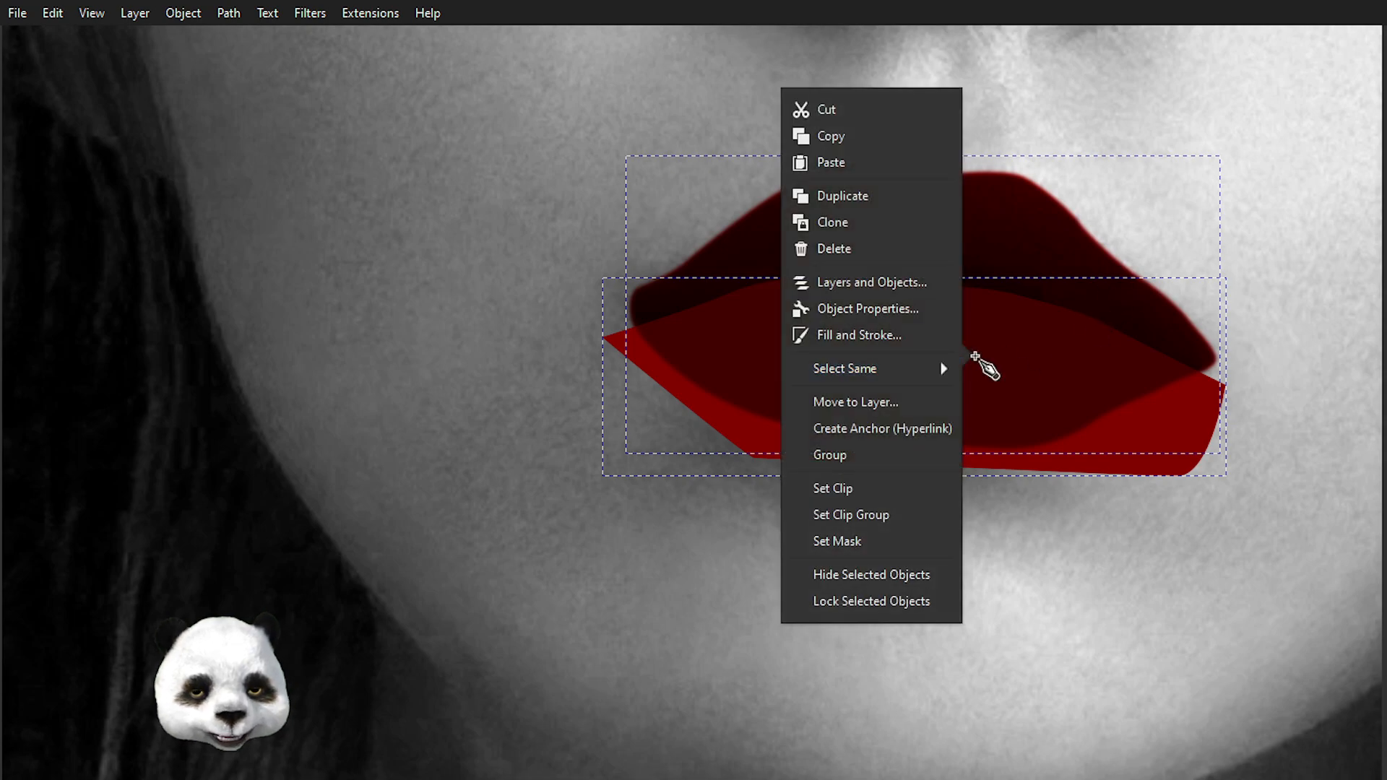
pyautogui.click(869, 487)
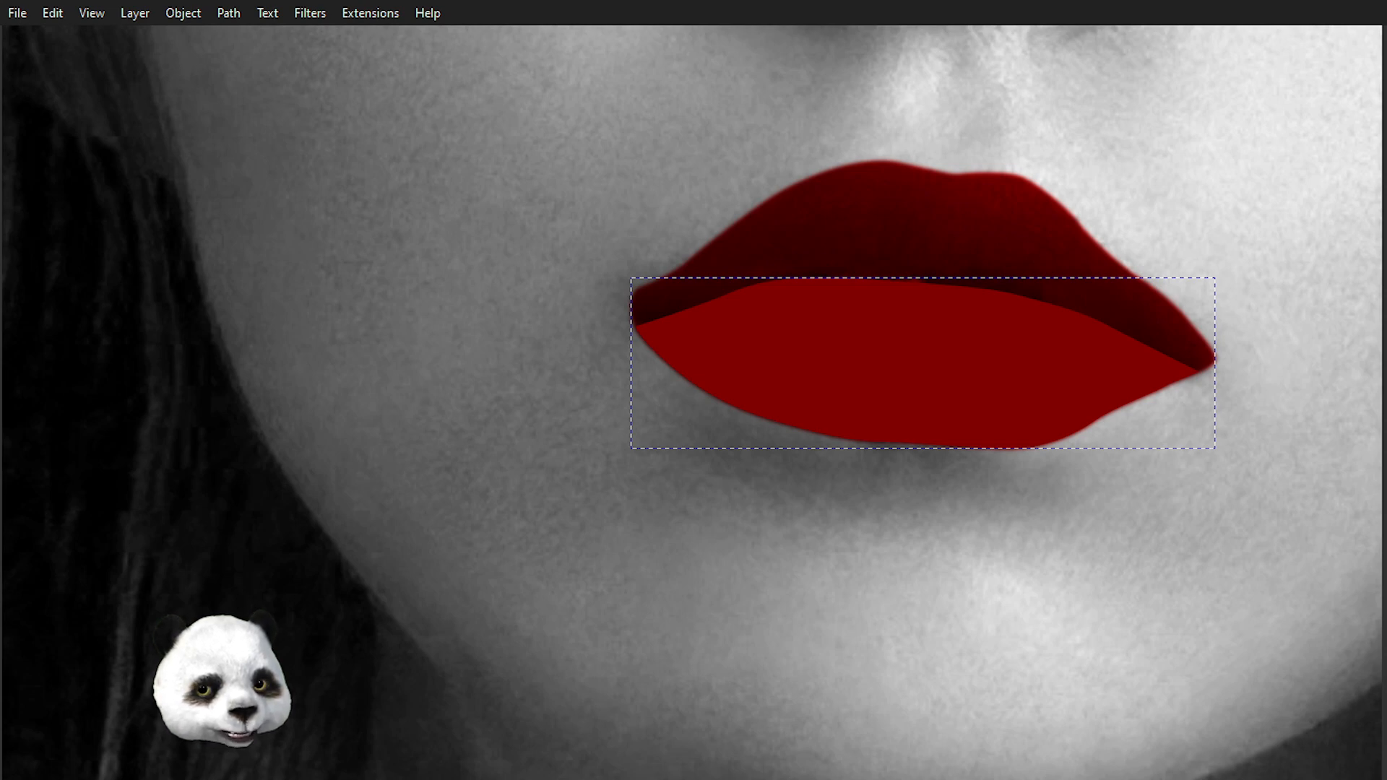
pyautogui.hotkey('ctrl', 'z')
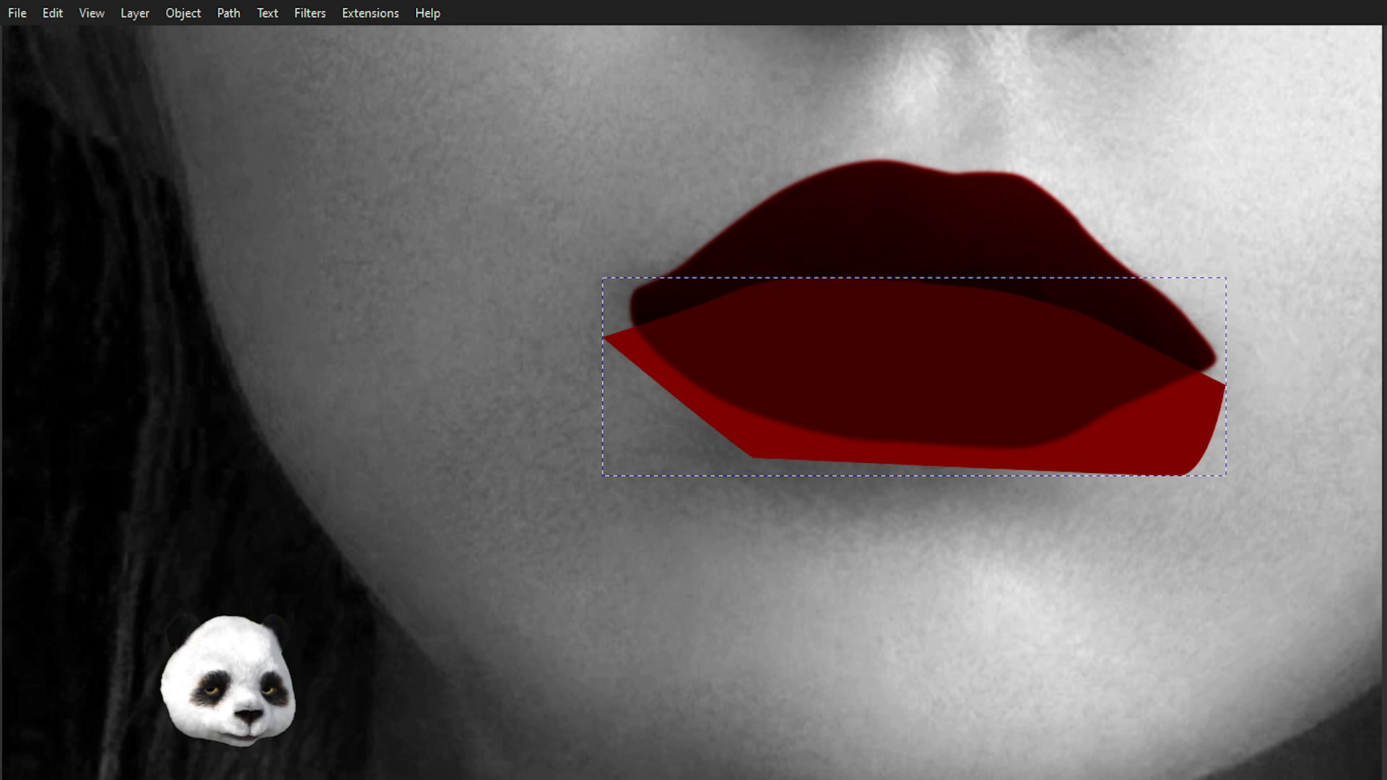
# - Clip the lower-lip path with the duplicated lips shape and blend the clipped lower lip into the red lips
pyautogui.keyDown('shift'); pyautogui.click(1023, 367); pyautogui.keyUp('shift')
pyautogui.rightClick(1023, 369)
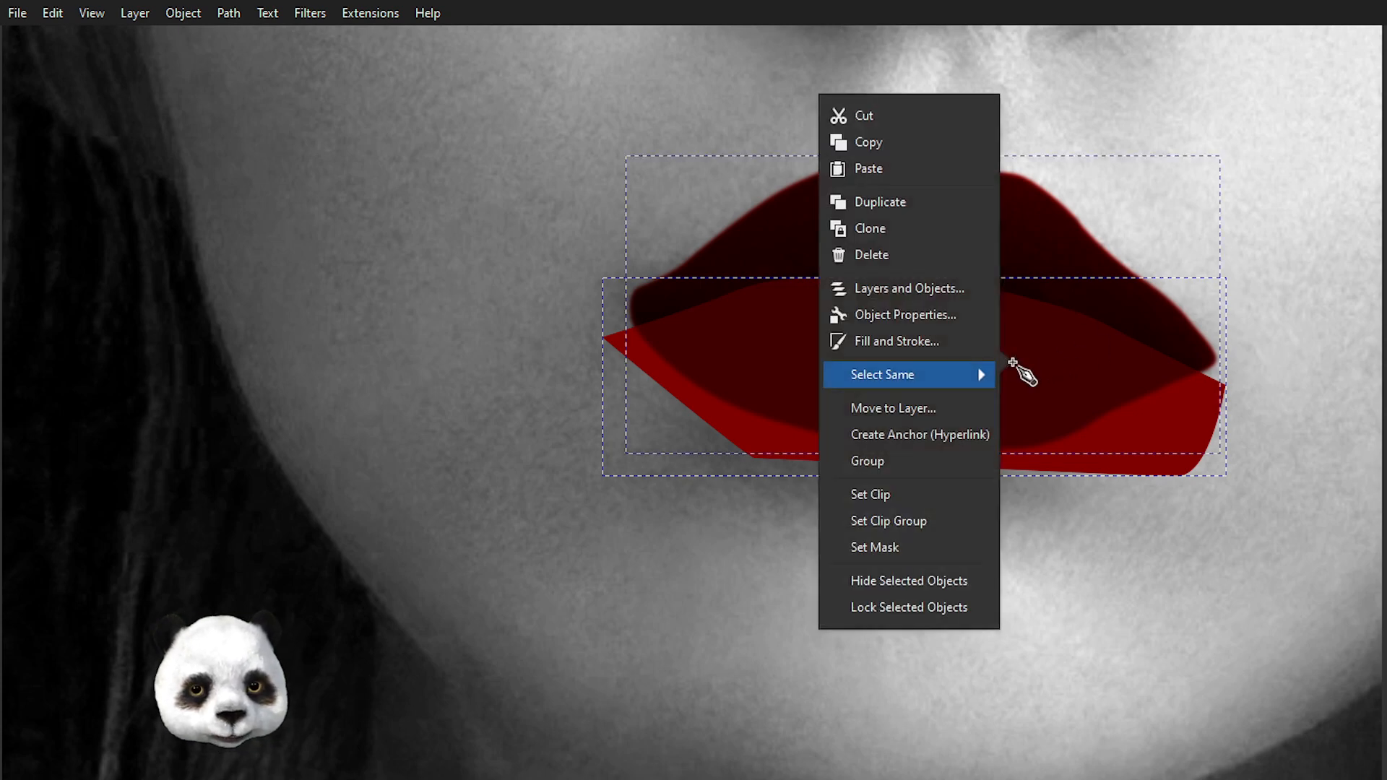
pyautogui.click(892, 498)
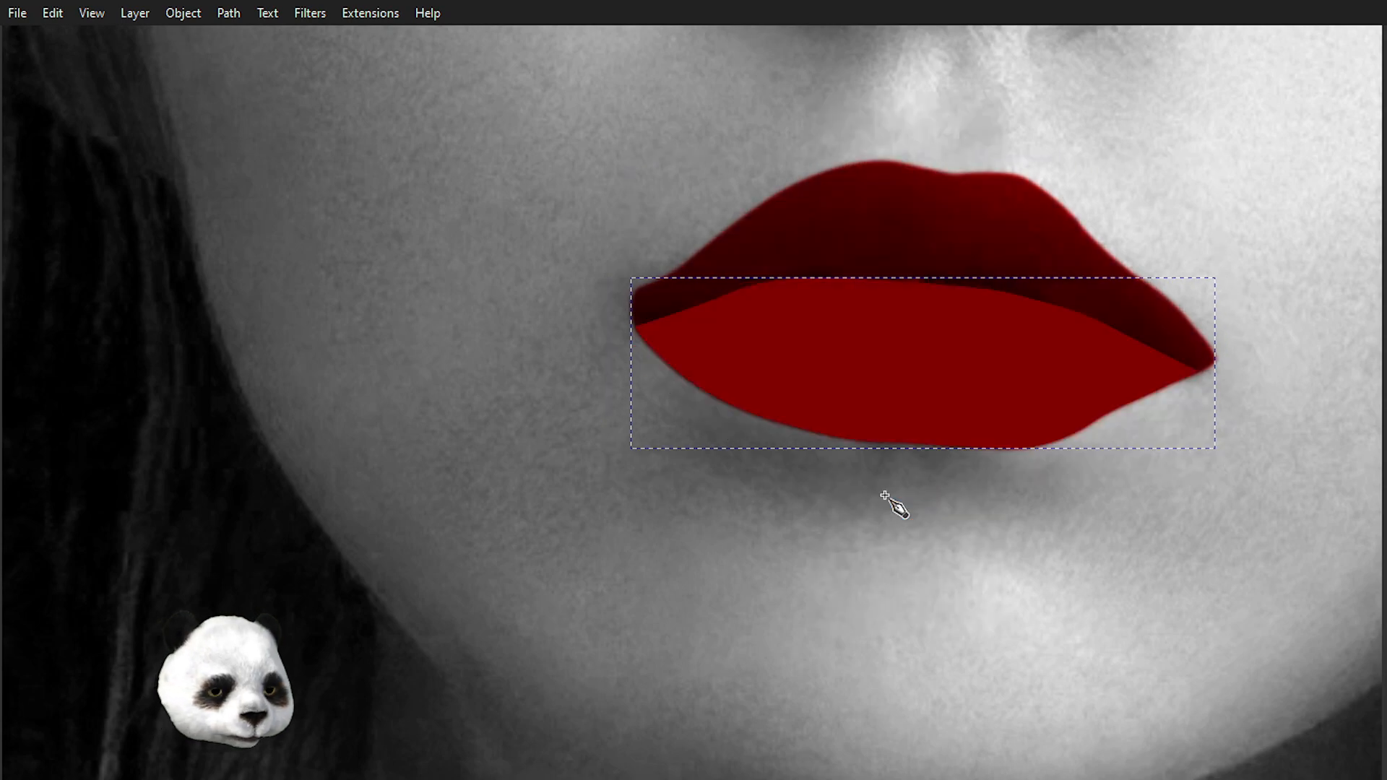
pyautogui.hotkey('shift', 'Tab')
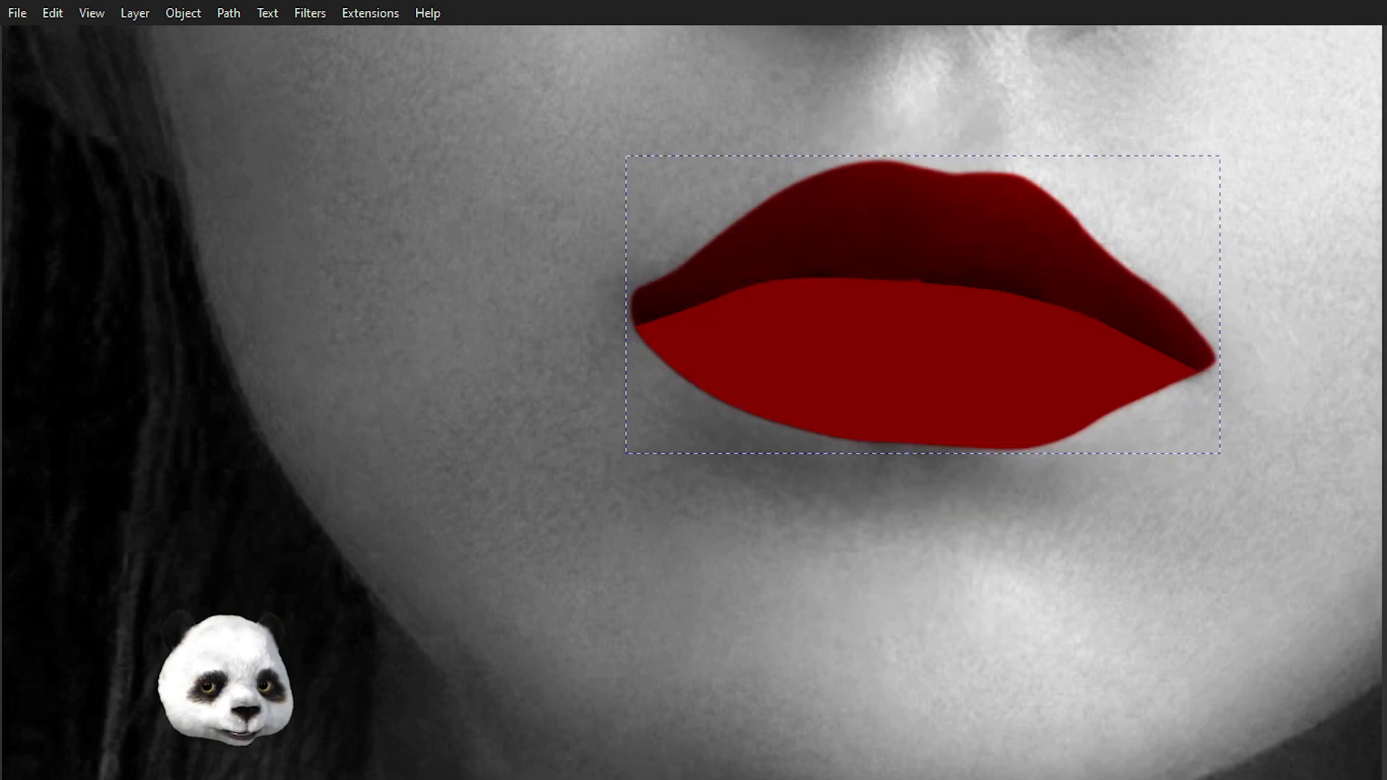
pyautogui.press('Tab')
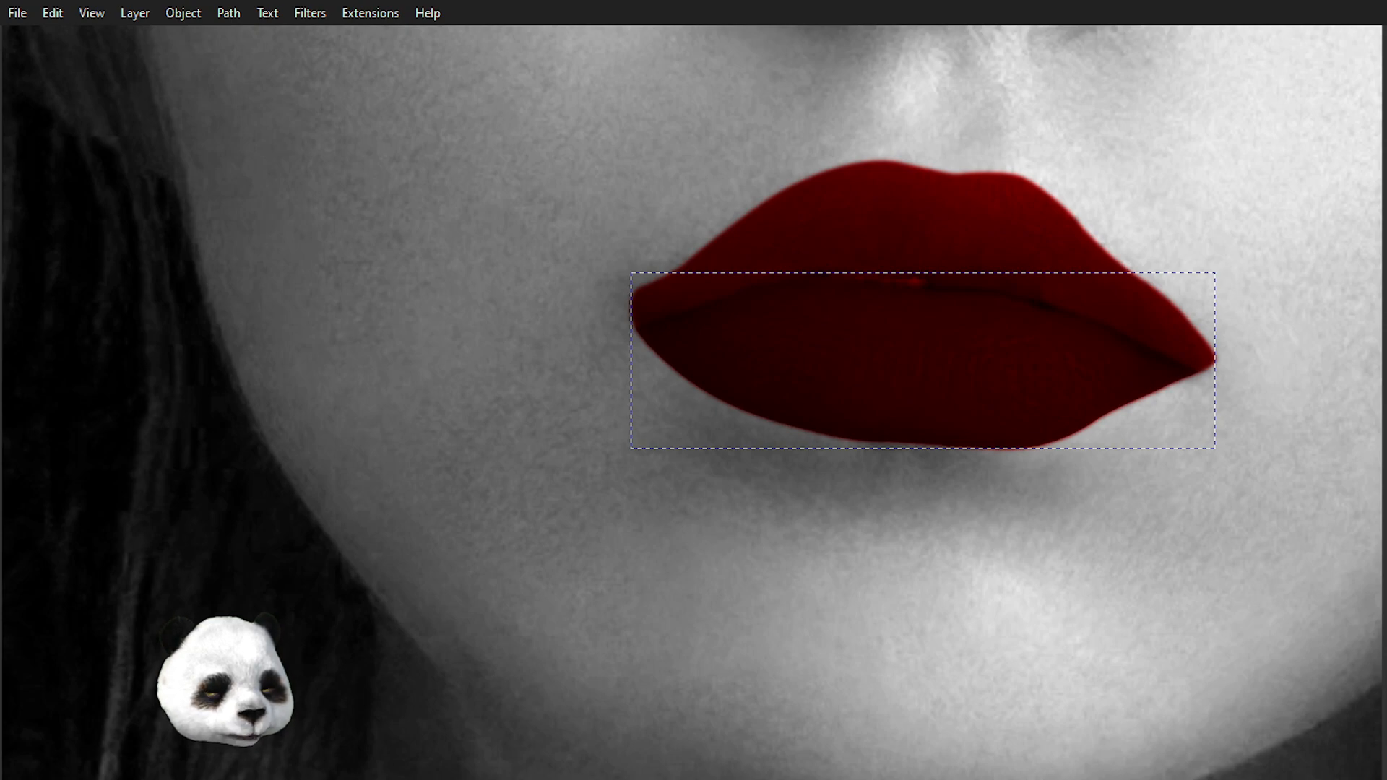
# - Select the original path inside the clipped lower lip and draw a vertical linear gradient from its upper edge toward its lower edge
pyautogui.scroll(-5, 1229, 426)
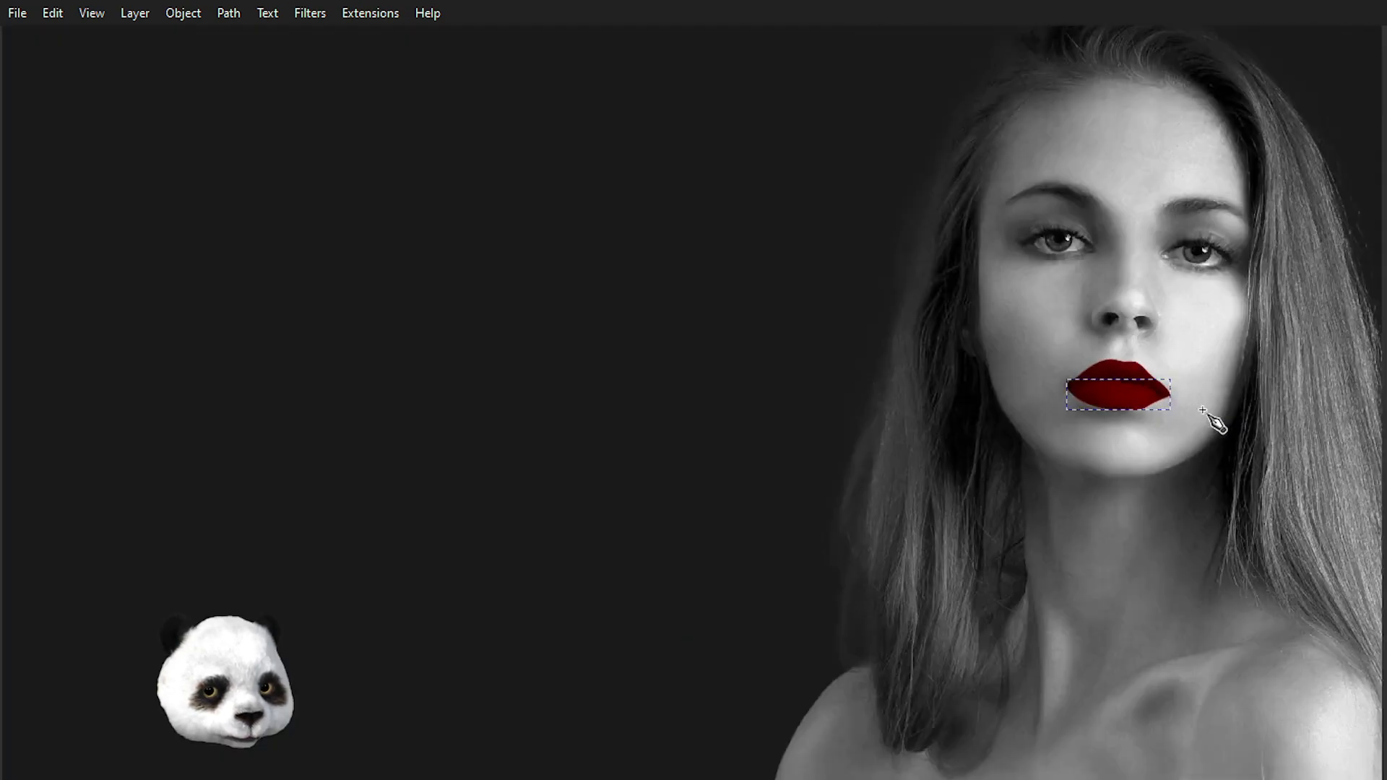
pyautogui.scroll(2, 1293, 397)
pyautogui.scroll(2, 1040, 376)
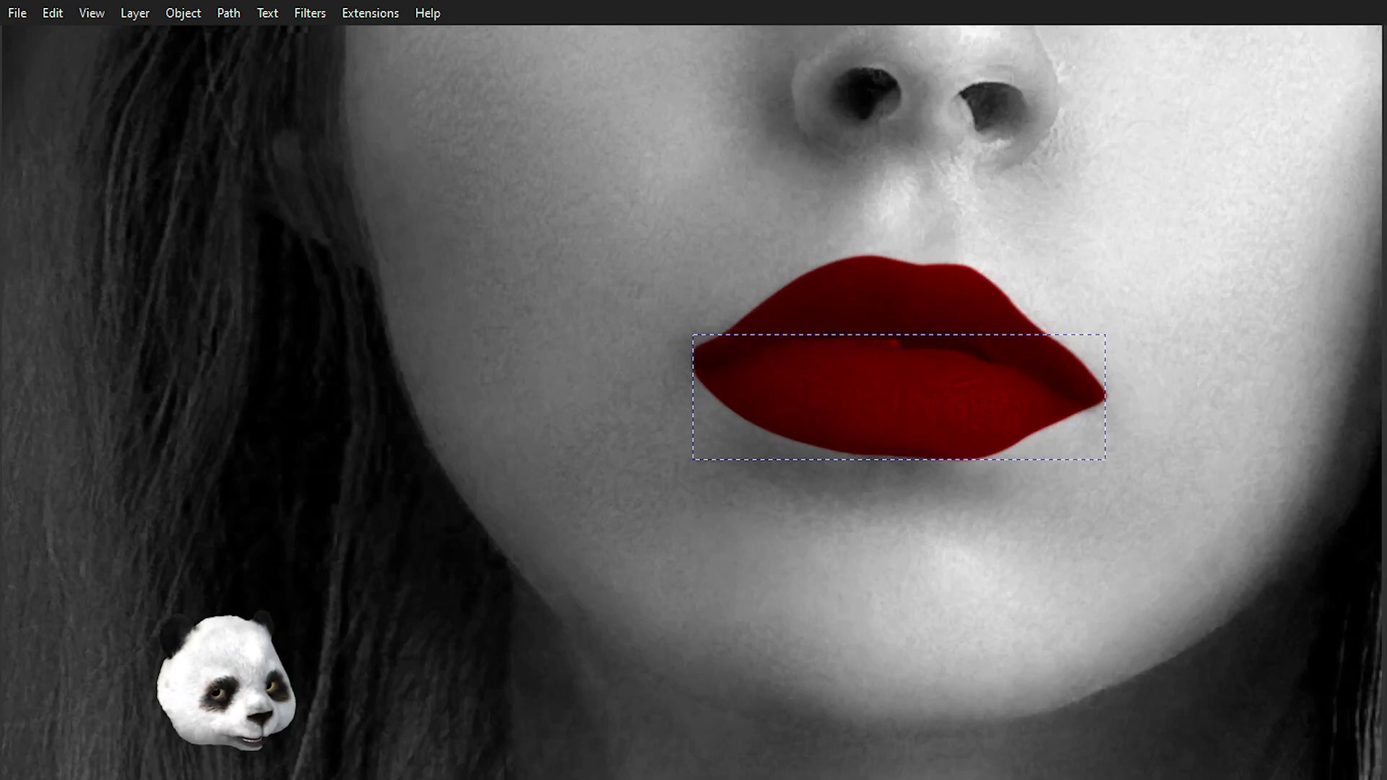
pyautogui.press('Tab')
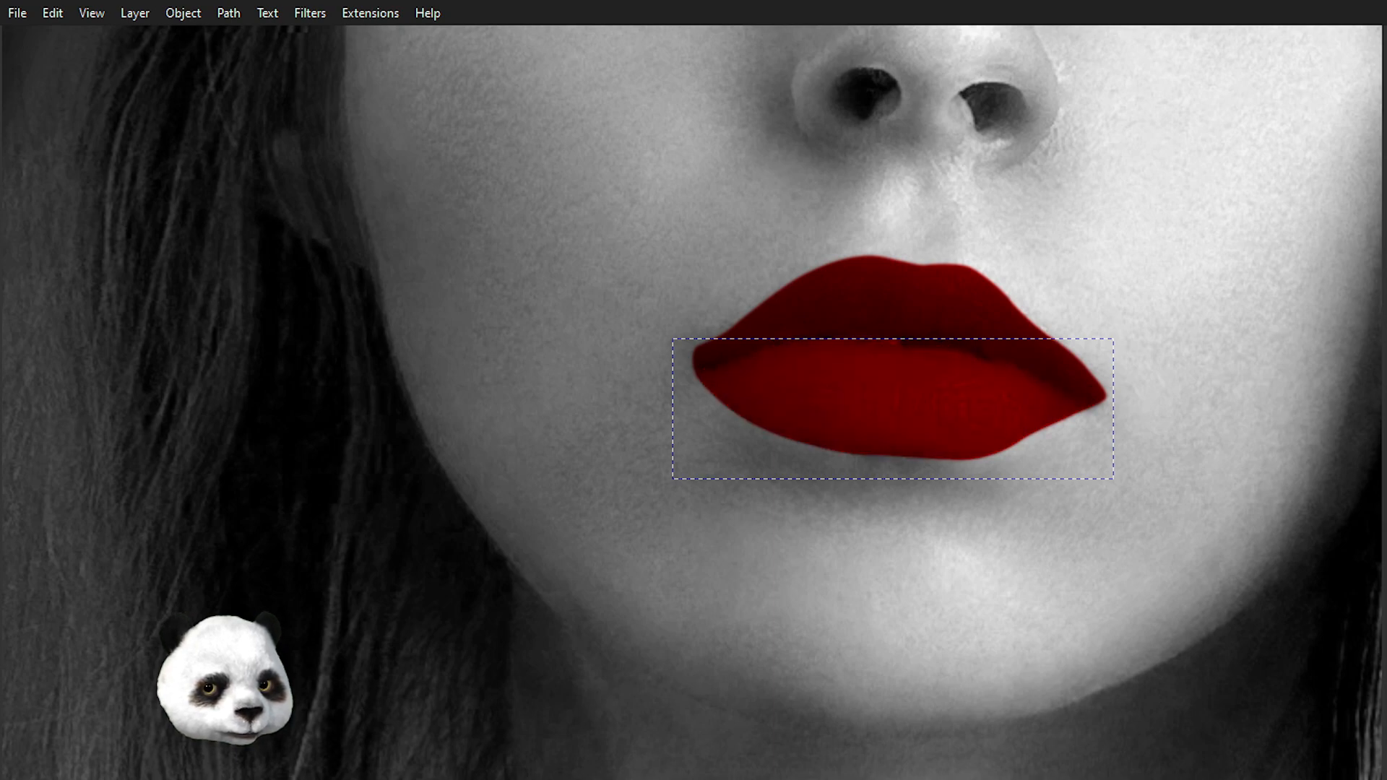
pyautogui.hotkey('ctrl', 'z')
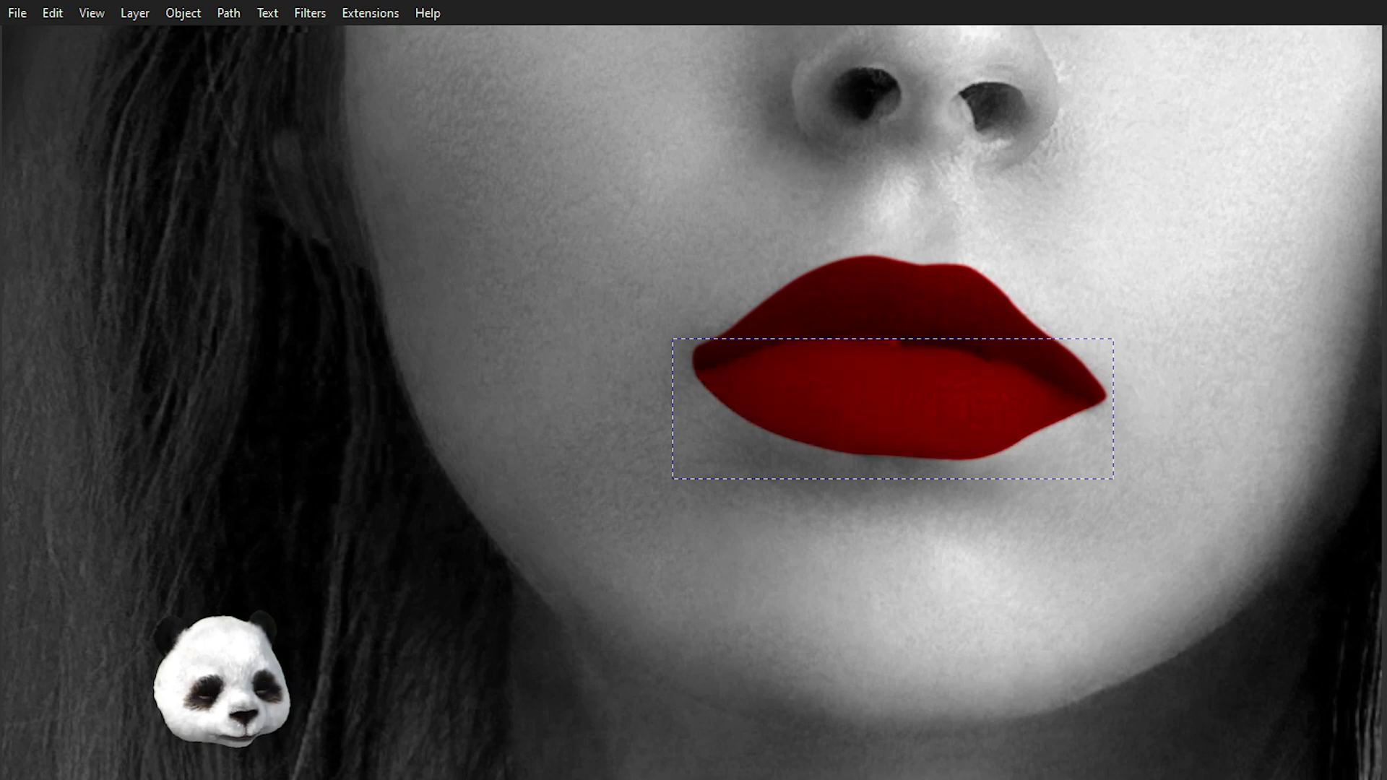
pyautogui.scroll(3, 895, 406)
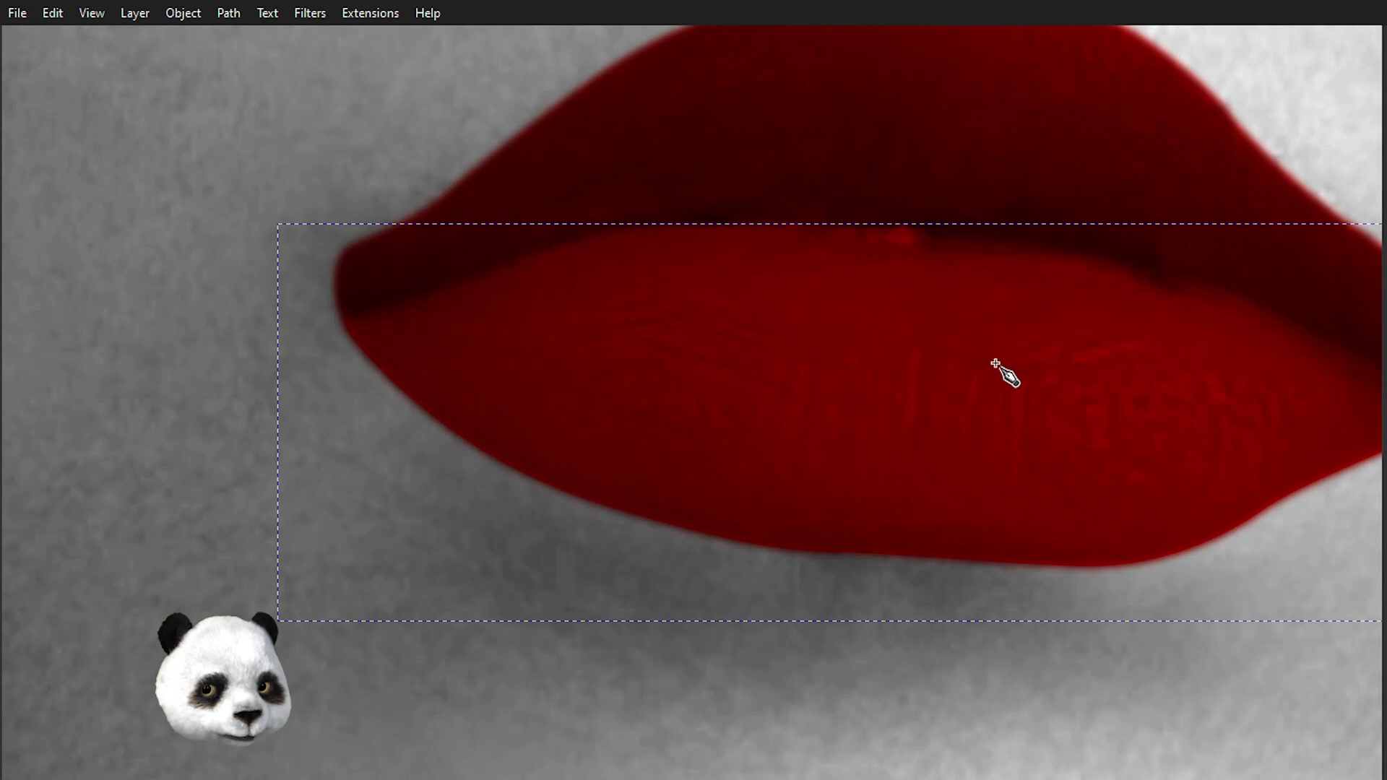
pyautogui.moveTo(909, 287)
pyautogui.mouseDown()
pyautogui.moveTo(920, 369)
pyautogui.moveTo(908, 455)
pyautogui.mouseUp()
pyautogui.scroll(-4, 1016, 449)
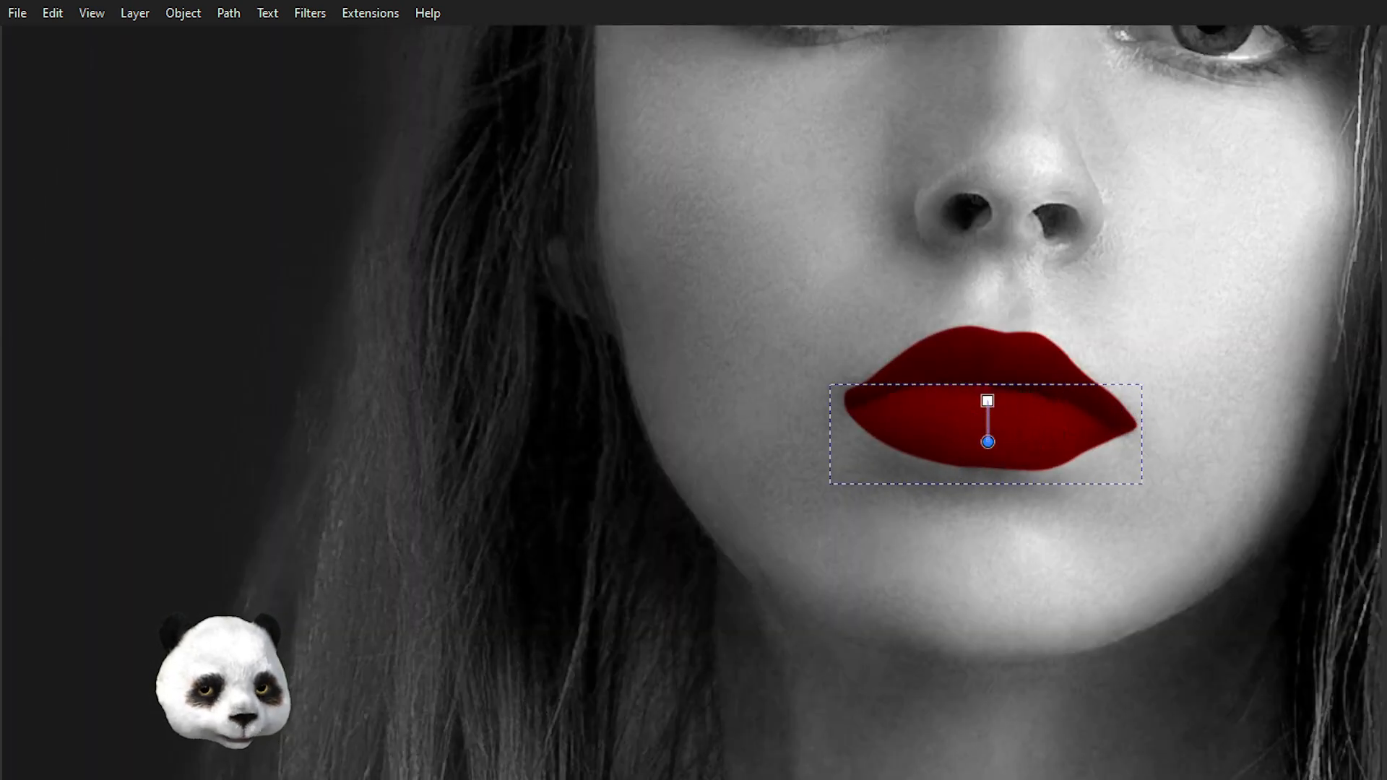
# - Compare the lower lip with and without the last gradient change by undoing and redoing it
pyautogui.press('Escape')
pyautogui.hotkey('ctrl', 'z')
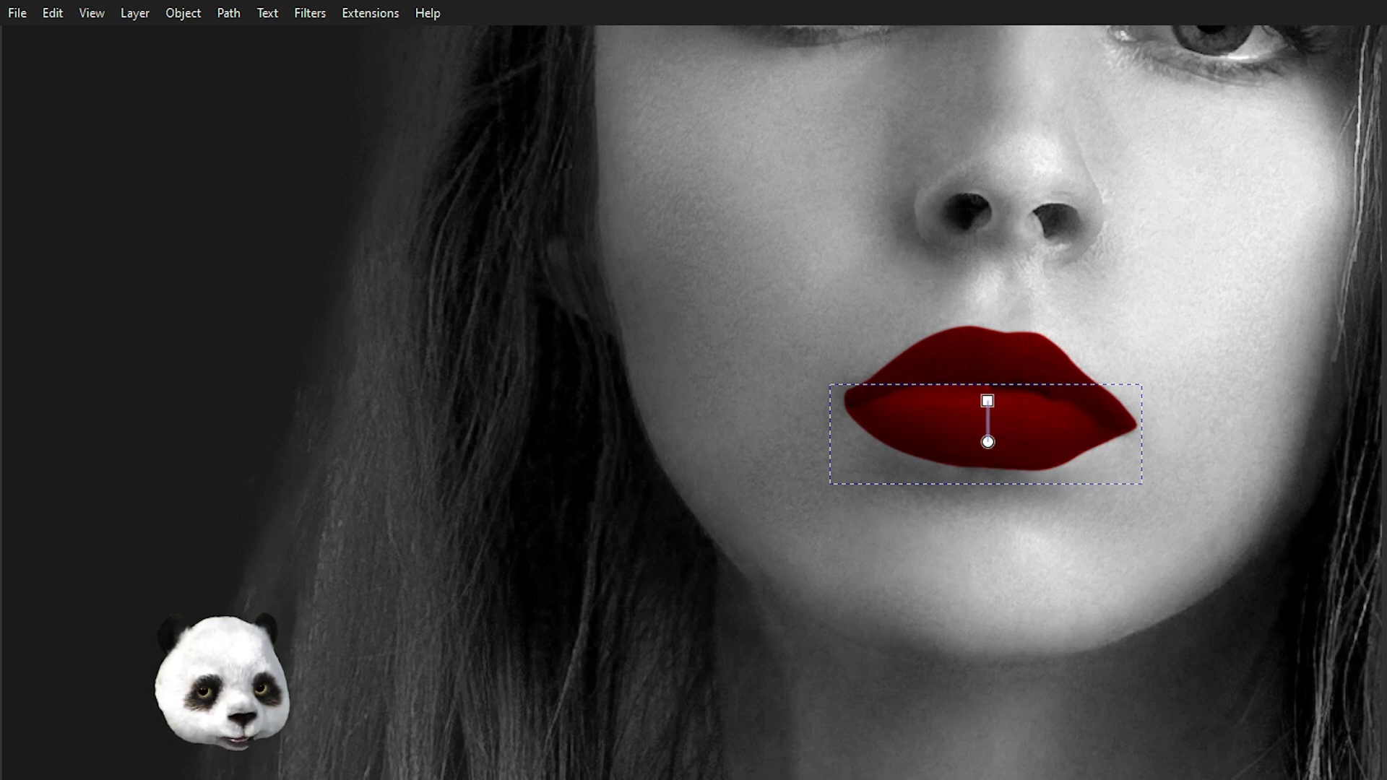
pyautogui.hotkey('ctrl', 'shift', 'z')
pyautogui.hotkey('ctrl', 'z')
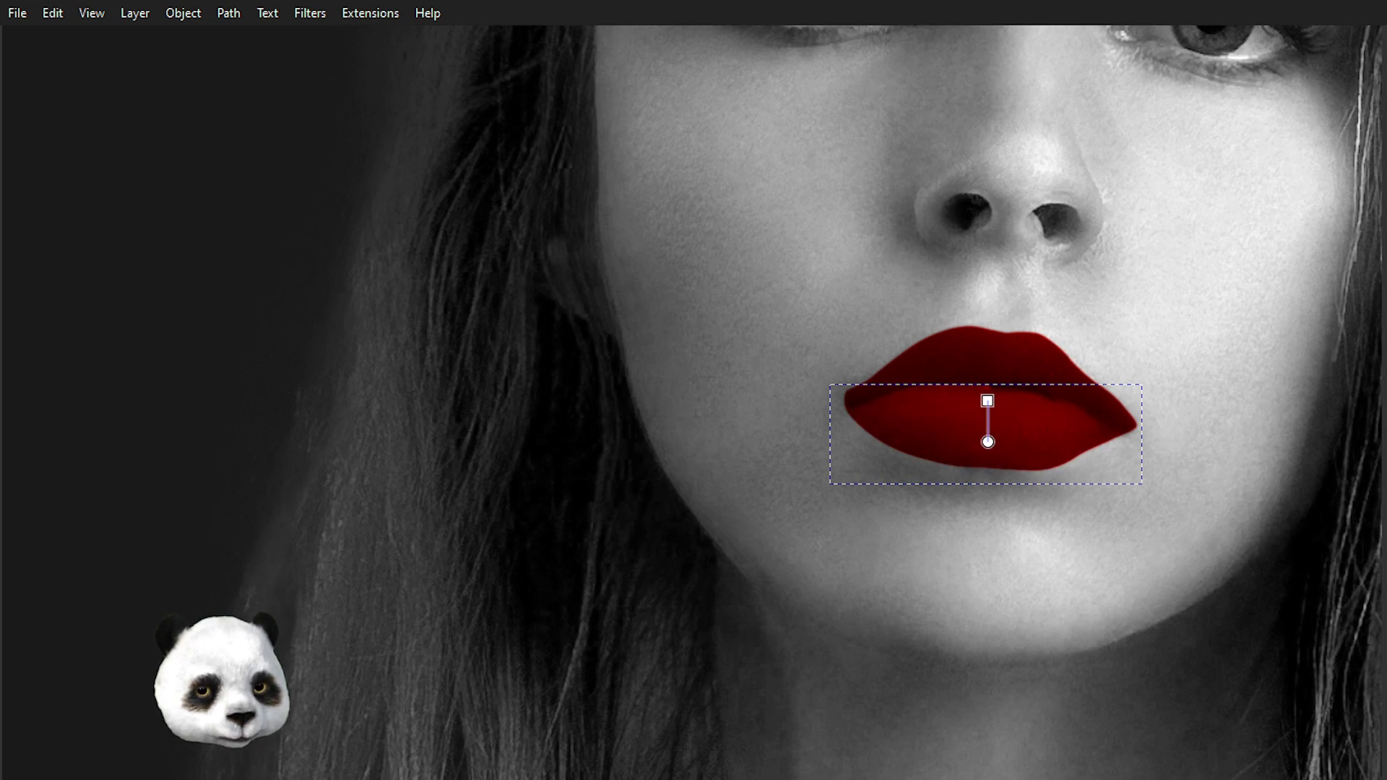
# - Deselect the lower lip and examine the toned lips both against the whole portrait and close up
pyautogui.press('s')
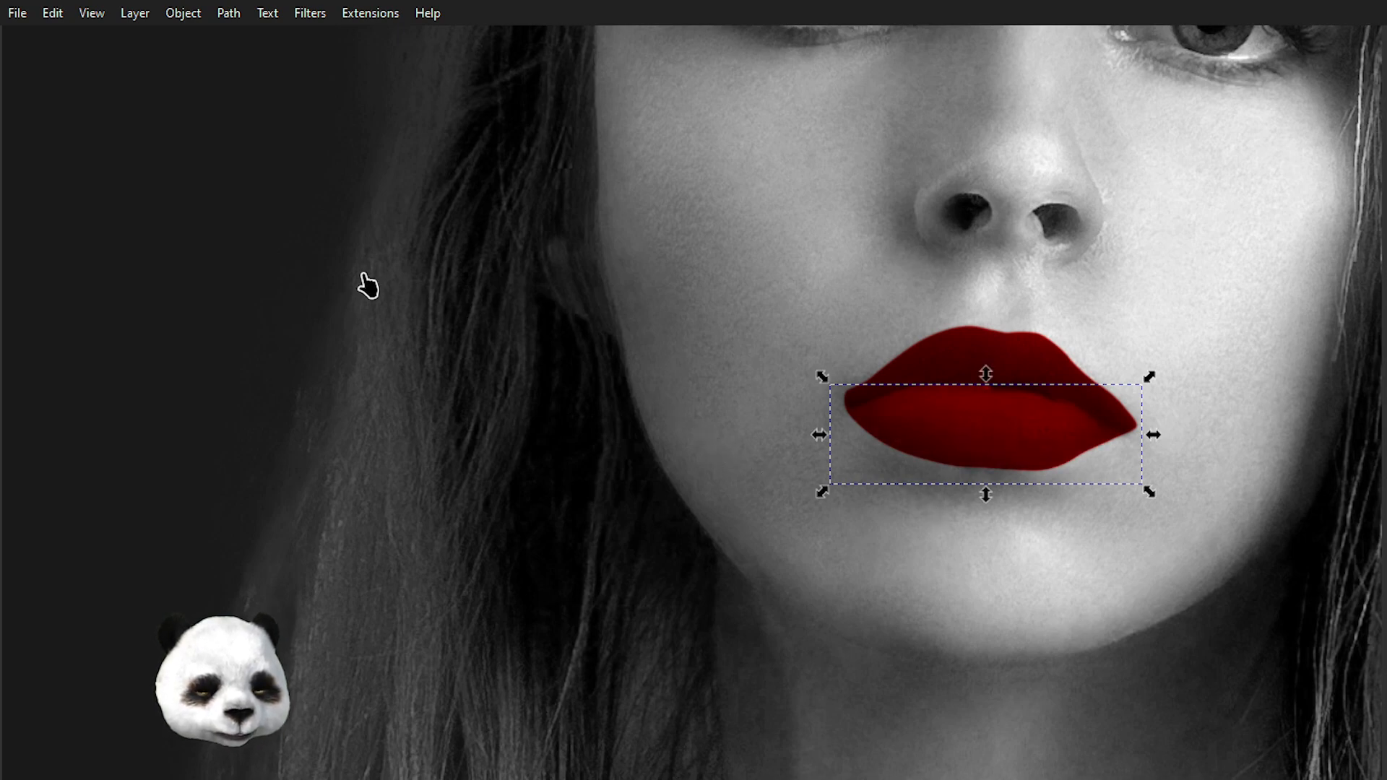
pyautogui.click(309, 273)
pyautogui.scroll(-5, 293, 285)
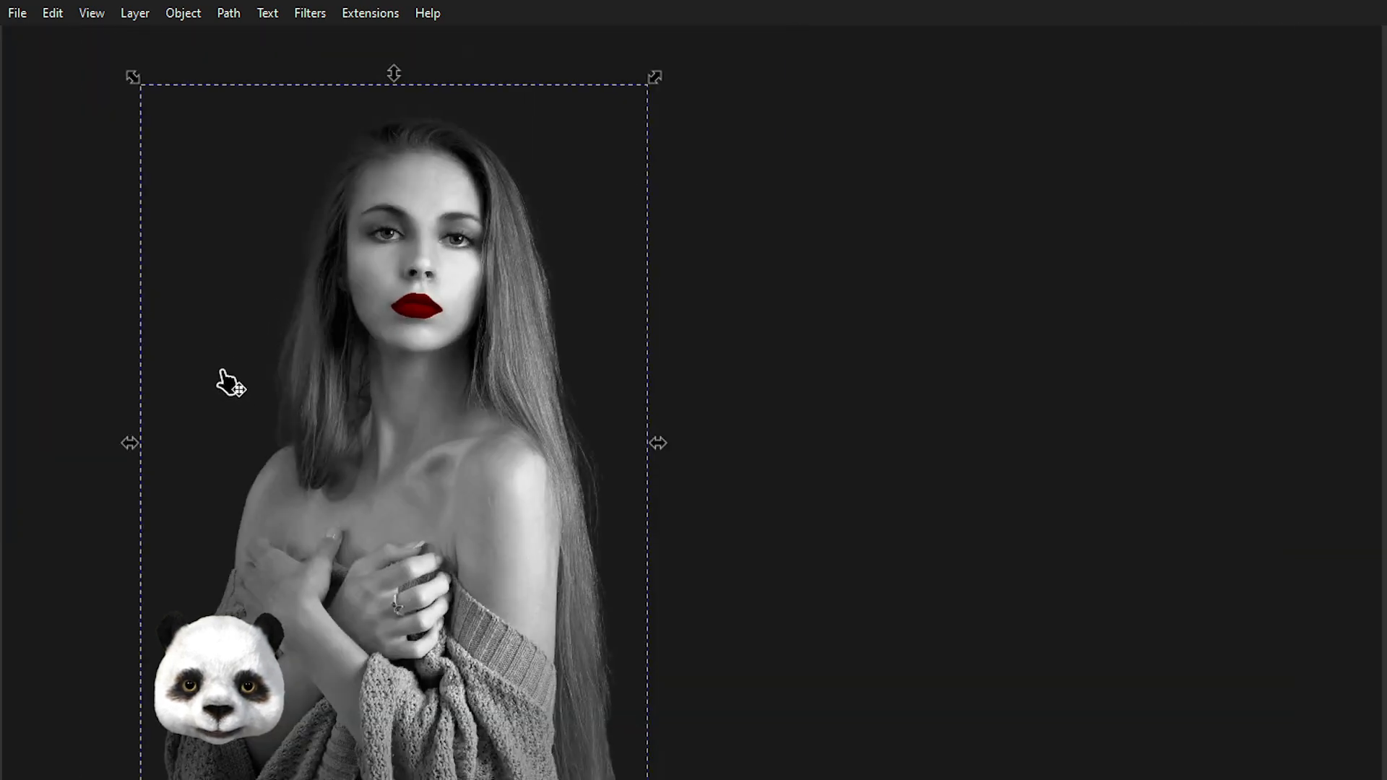
pyautogui.scroll(1, 266, 336)
pyautogui.scroll(2, 452, 248)
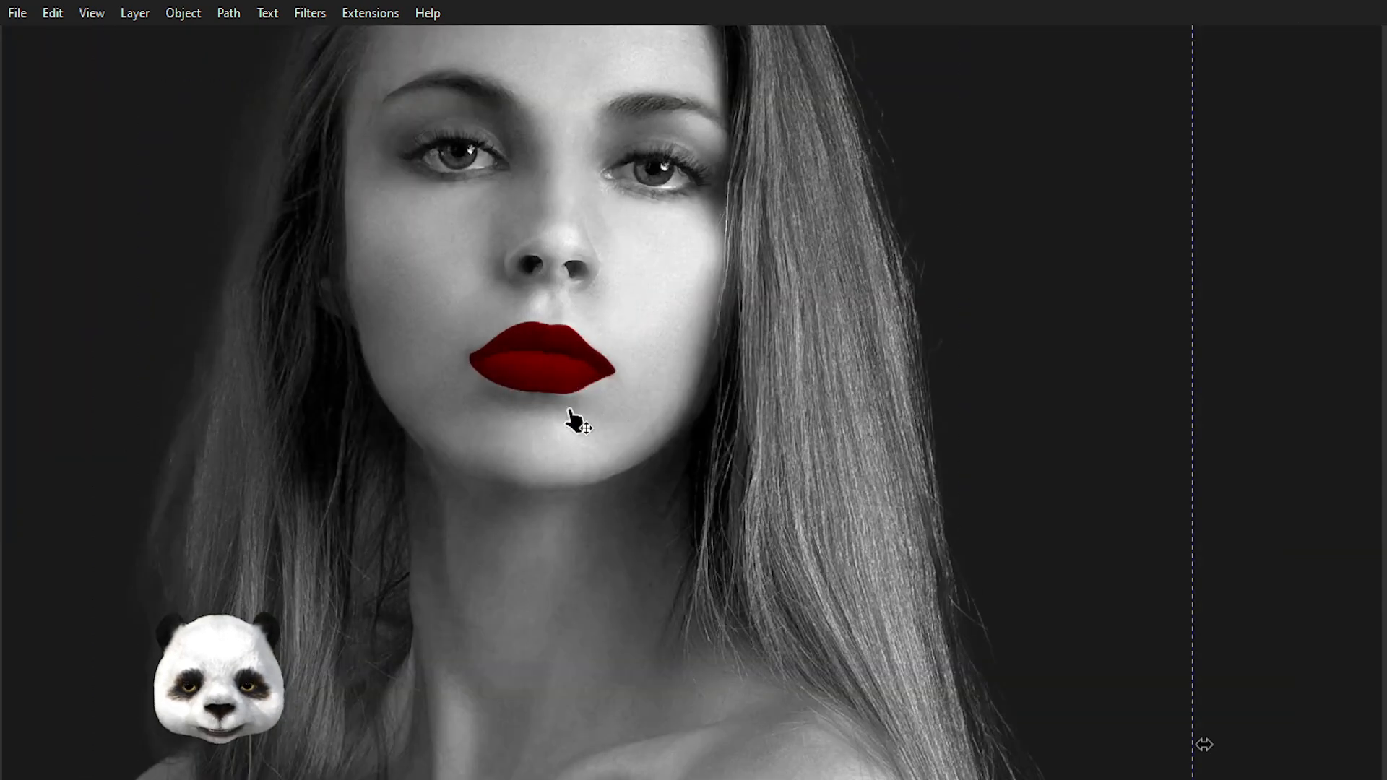
pyautogui.scroll(-4, 506, 405)
pyautogui.scroll(3, 506, 390)
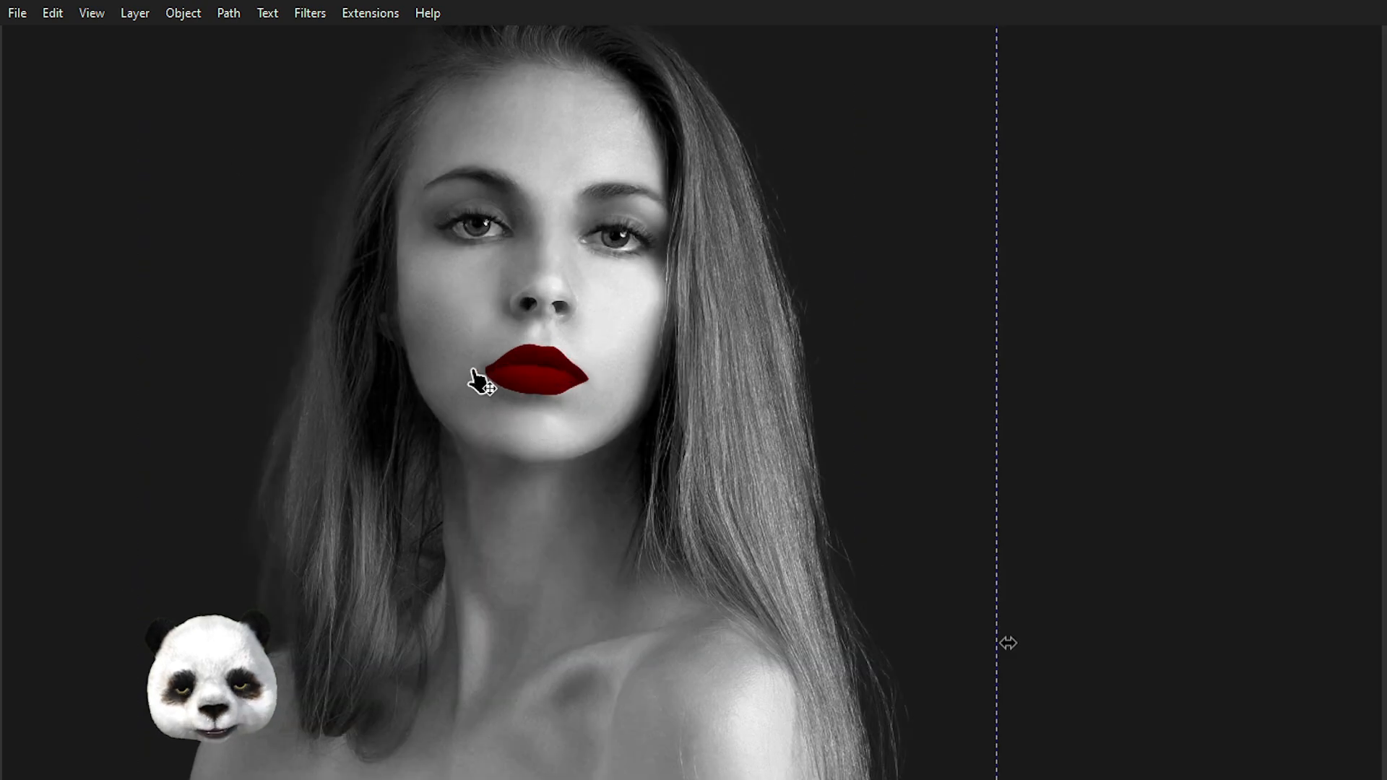
pyautogui.scroll(2, 498, 361)
pyautogui.scroll(2, 610, 375)
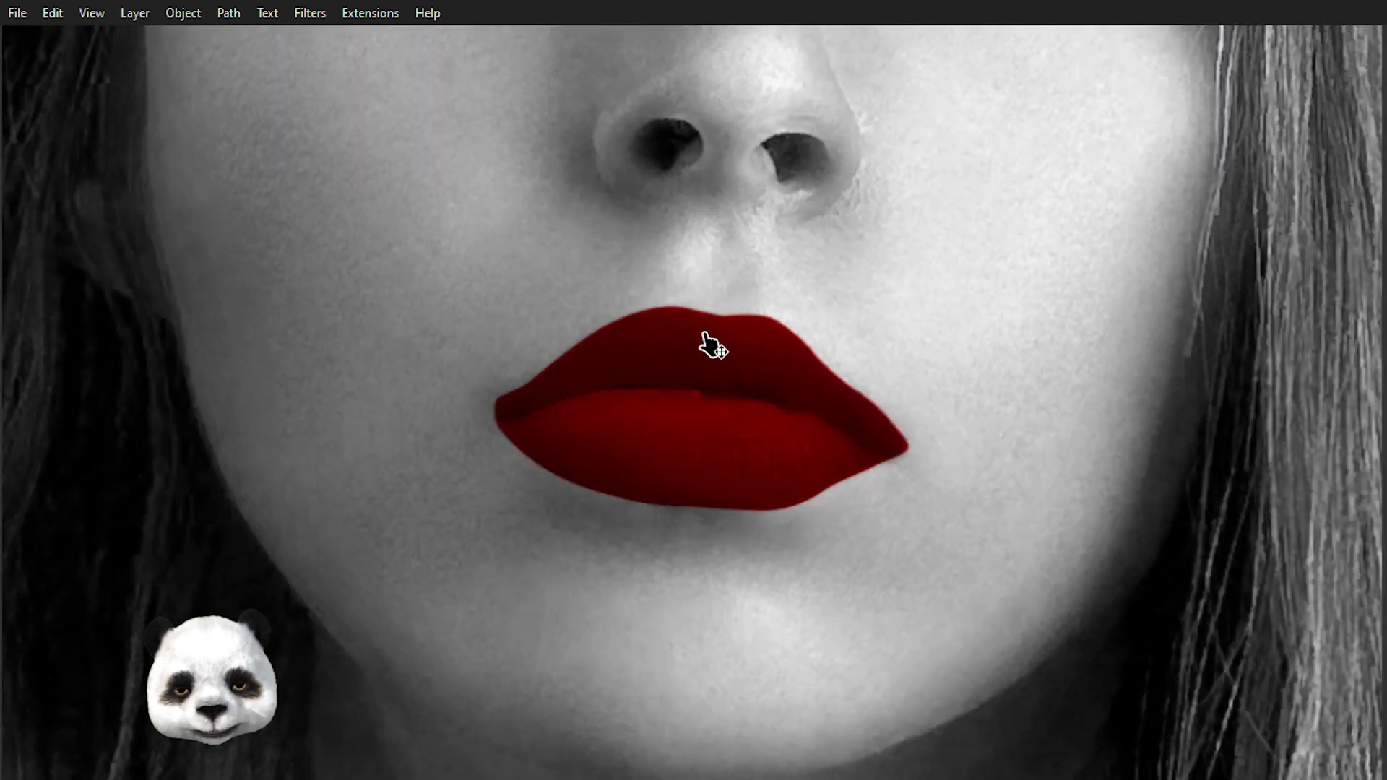
# - Soften the edge of the lips shape, and refine the lower-lip path by moving and adding nodes along the line between the lips
pyautogui.click(701, 433)
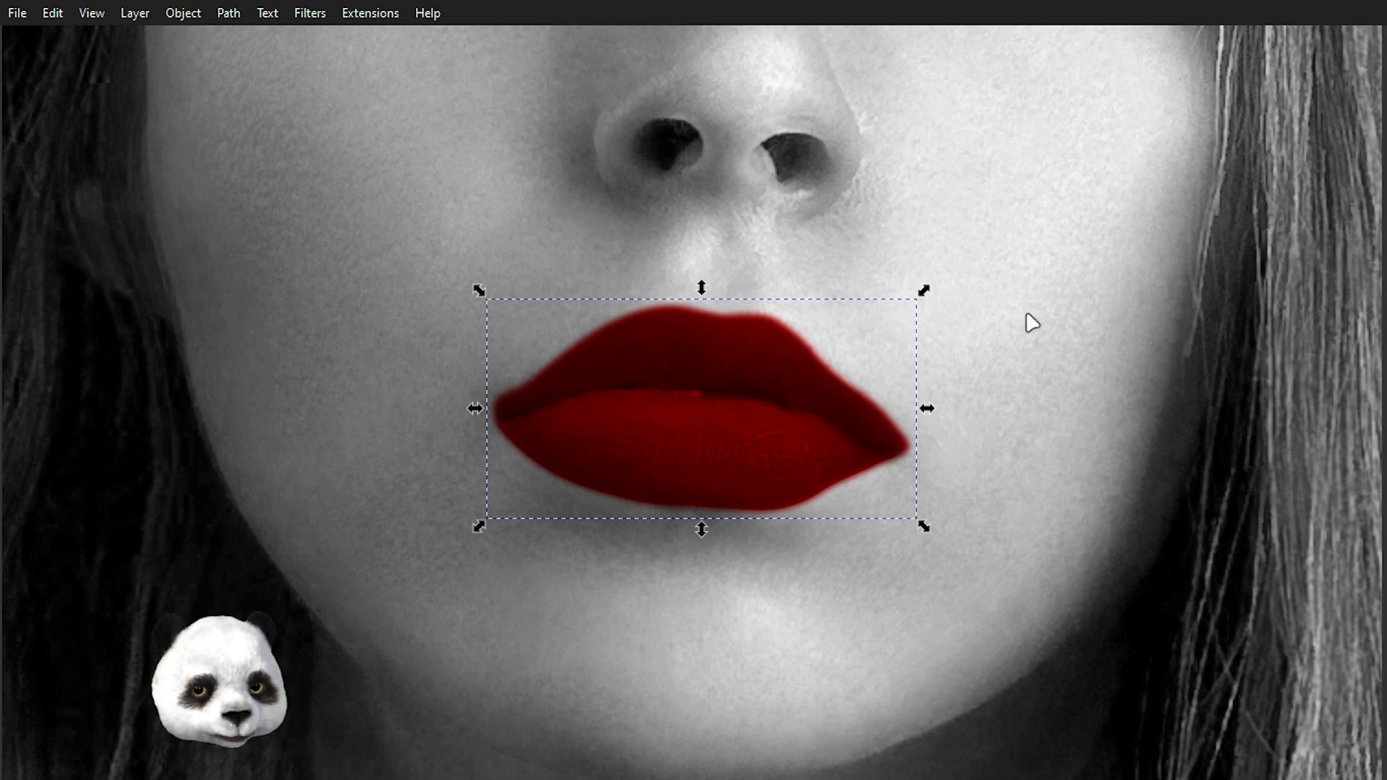
pyautogui.click(685, 451)
pyautogui.scroll(2, 684, 449)
pyautogui.press('n')
pyautogui.click(856, 363)
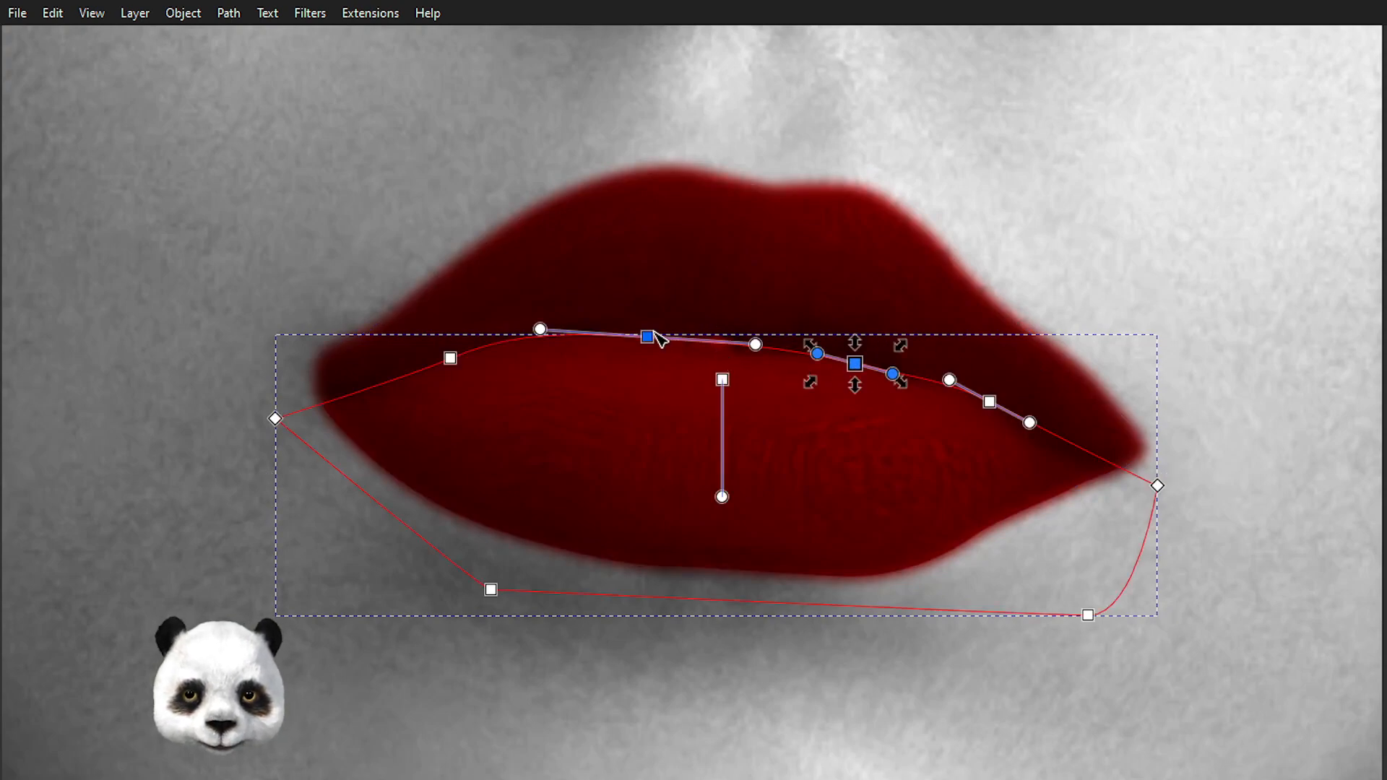
pyautogui.moveTo(657, 340); pyautogui.dragTo(647, 342)
pyautogui.doubleClick(733, 347)
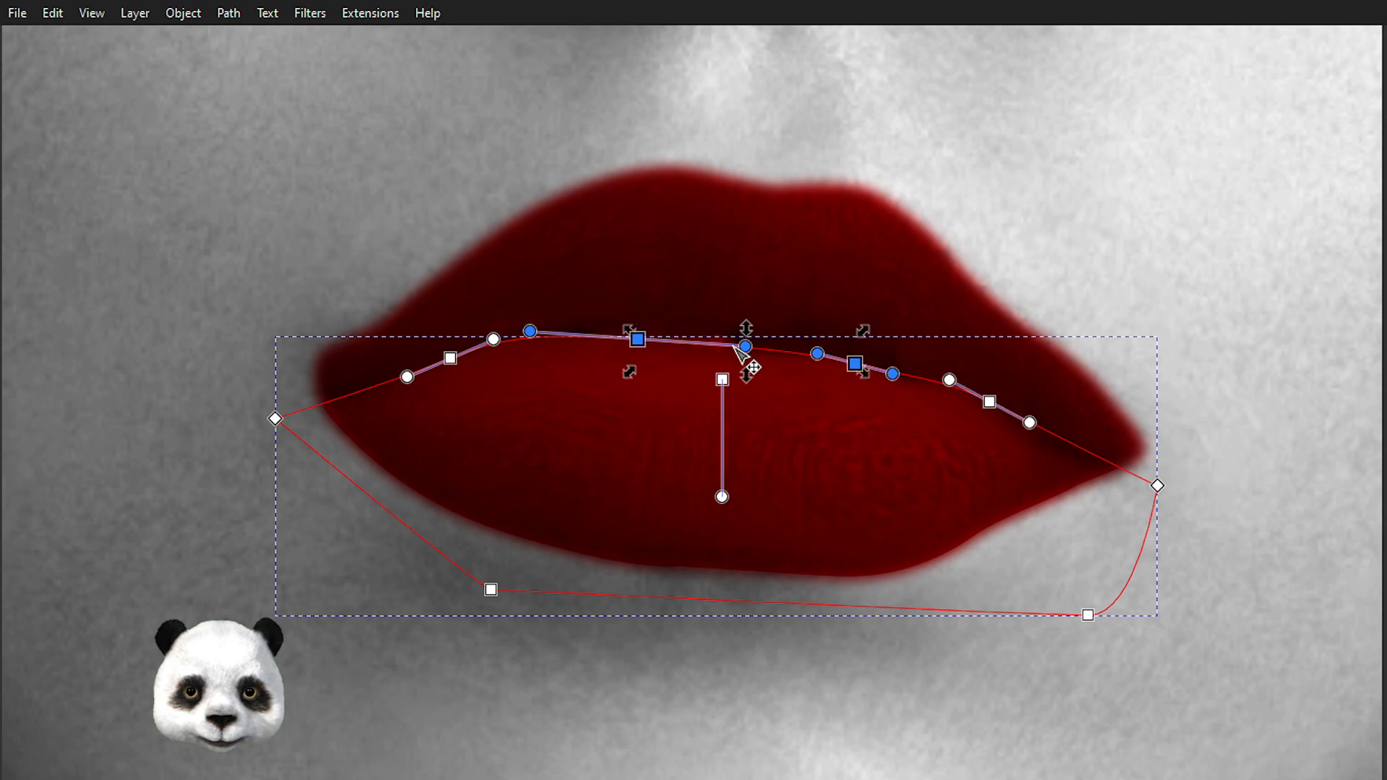
pyautogui.moveTo(733, 347); pyautogui.dragTo(728, 351)
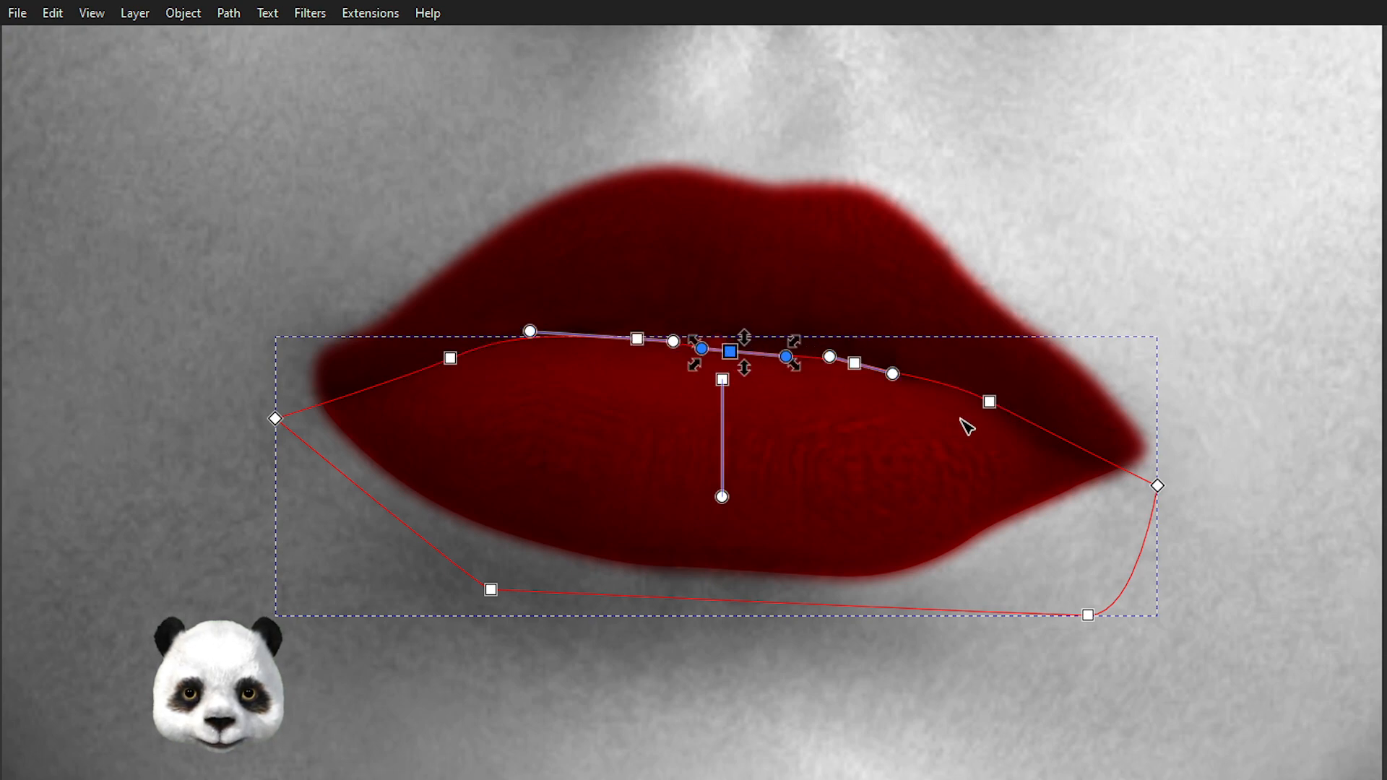
pyautogui.moveTo(989, 402); pyautogui.dragTo(996, 412)
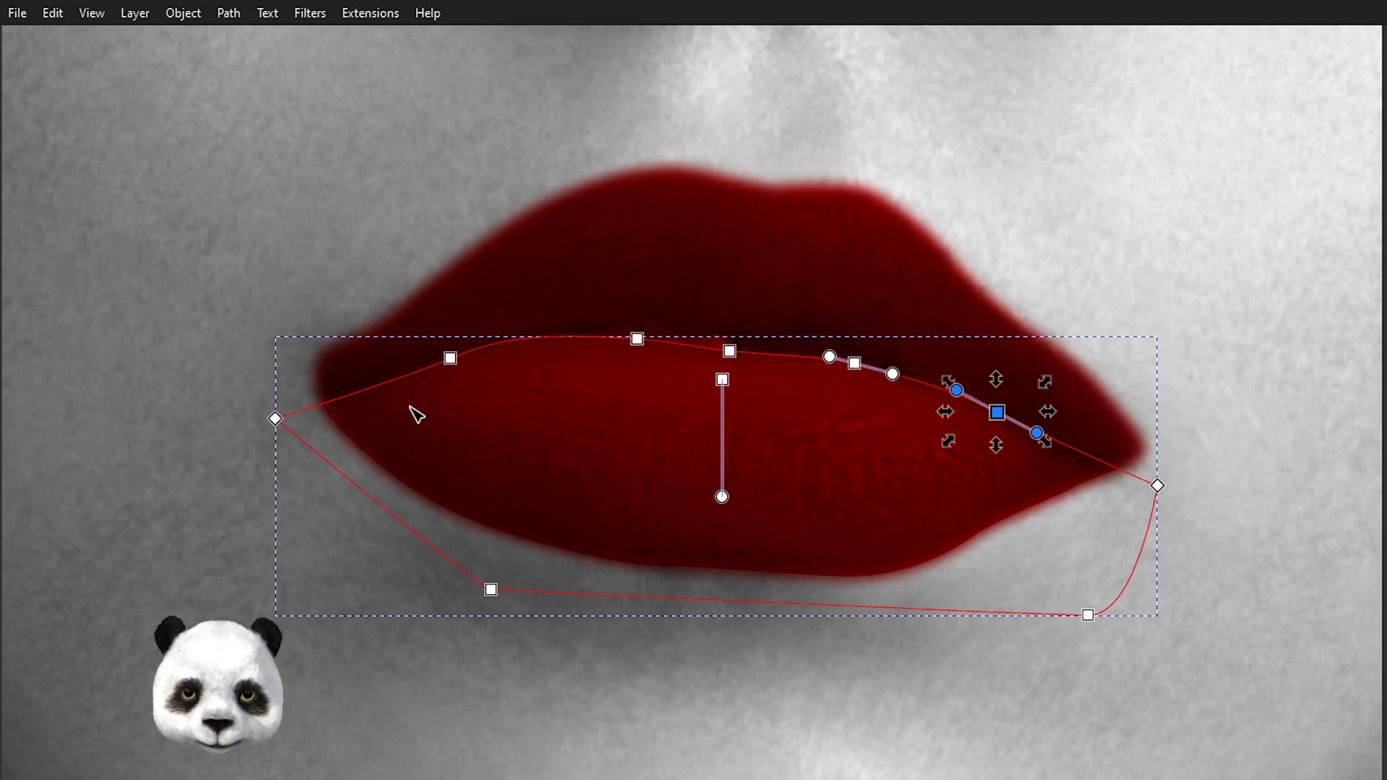
pyautogui.click(84, 361)
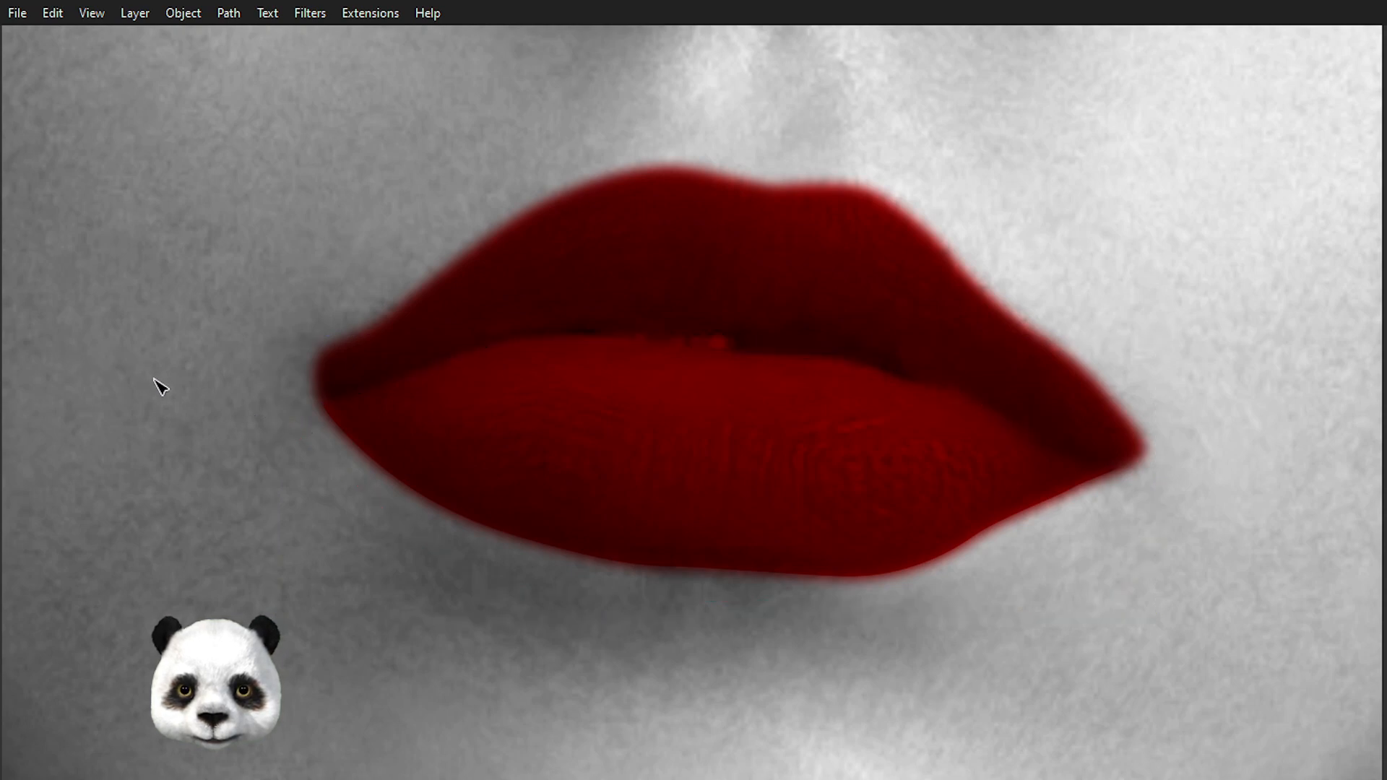
# - Examine the softened lips on the full portrait and close up, checking the lower-lip edge and the line between the lips
pyautogui.scroll(-7, 161, 394)
pyautogui.scroll(-2, 325, 522)
pyautogui.moveTo(409, 514); pyautogui.dragTo(877, 403)
pyautogui.scroll(1, 877, 402)
pyautogui.scroll(1, 804, 427)
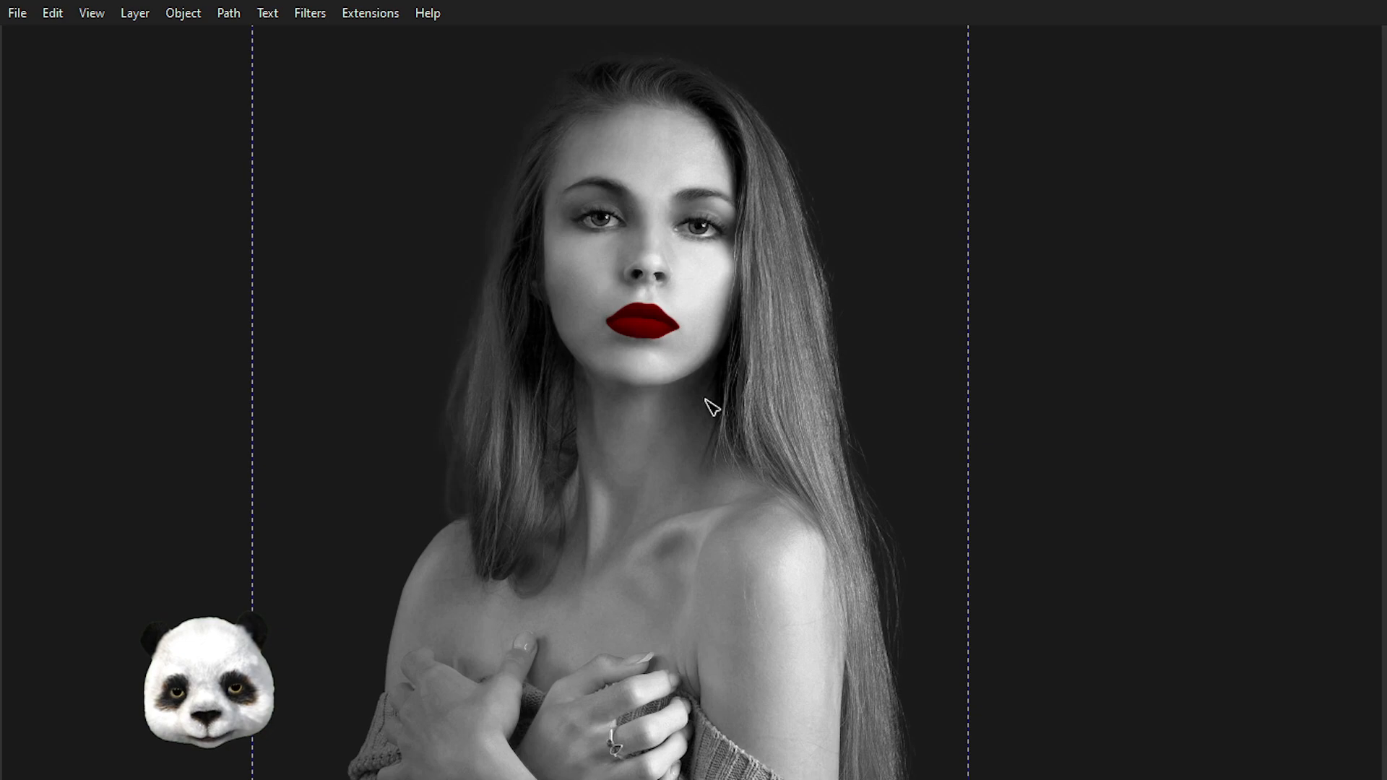
pyautogui.scroll(-2, 585, 393)
pyautogui.scroll(1, 543, 392)
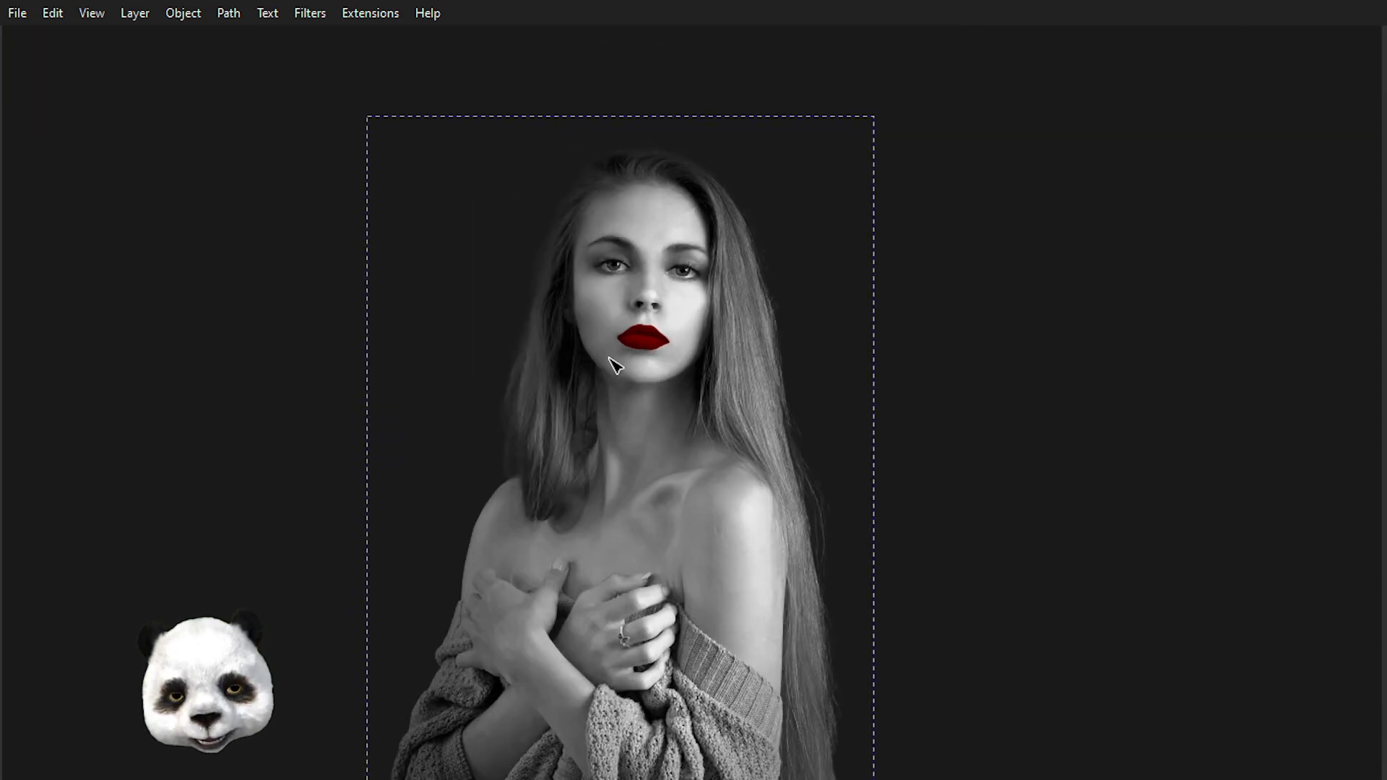
pyautogui.scroll(3, 614, 362)
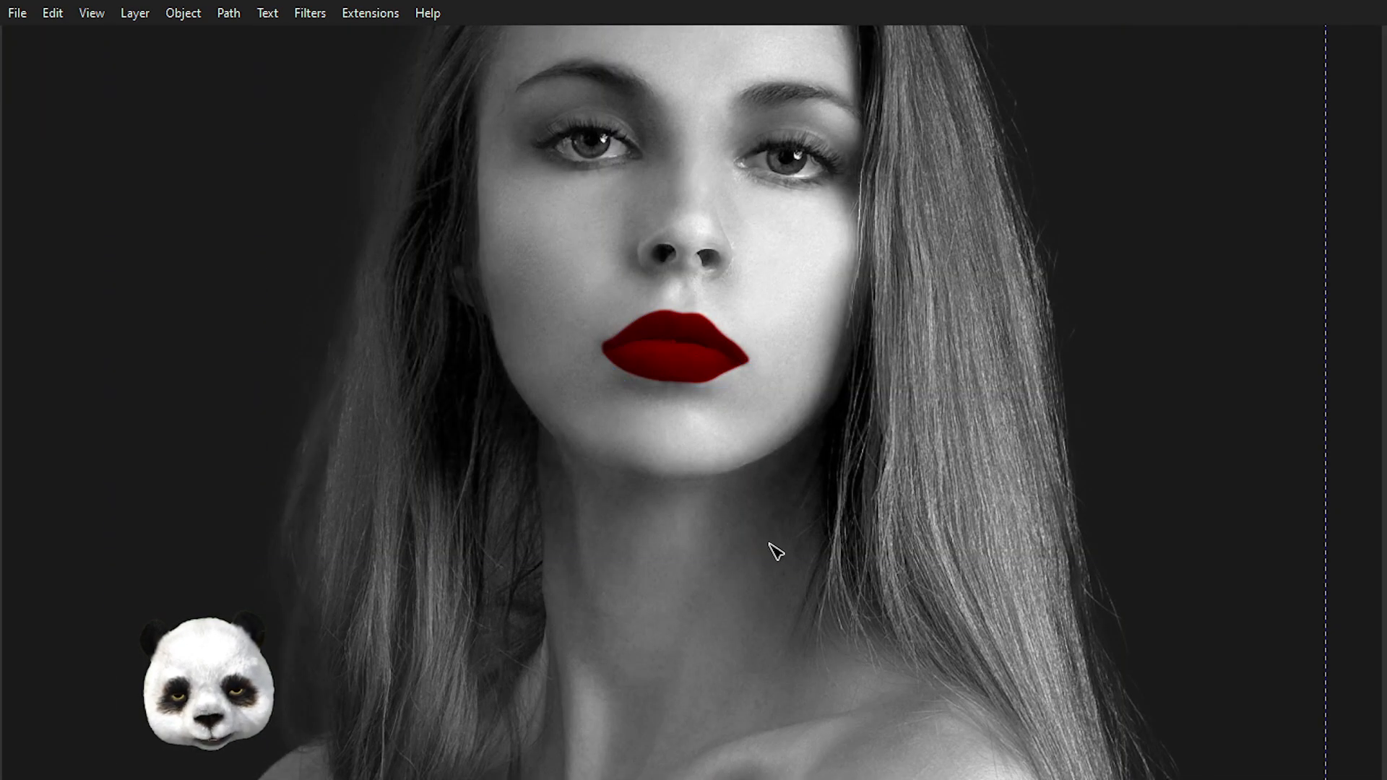
pyautogui.scroll(3, 701, 412)
pyautogui.scroll(1, 628, 307)
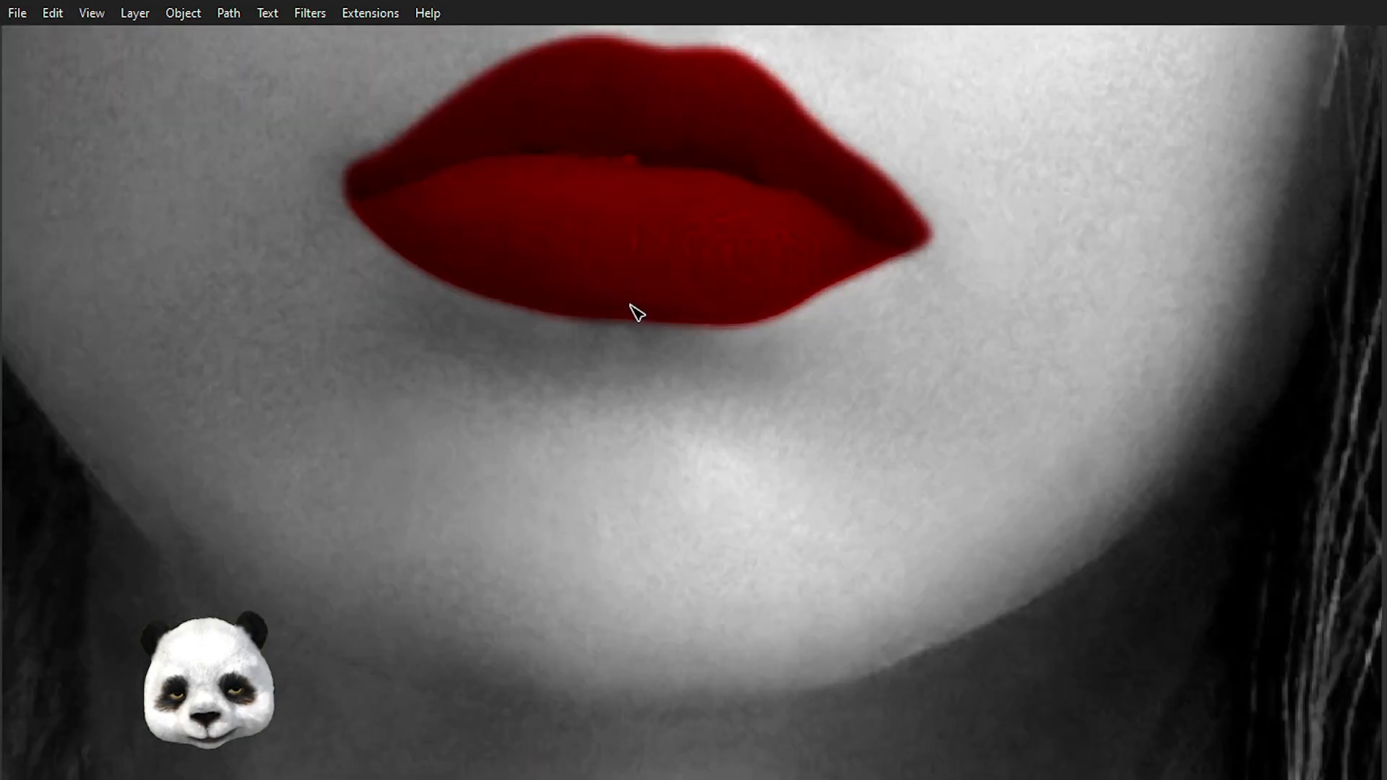
pyautogui.scroll(2, 607, 316)
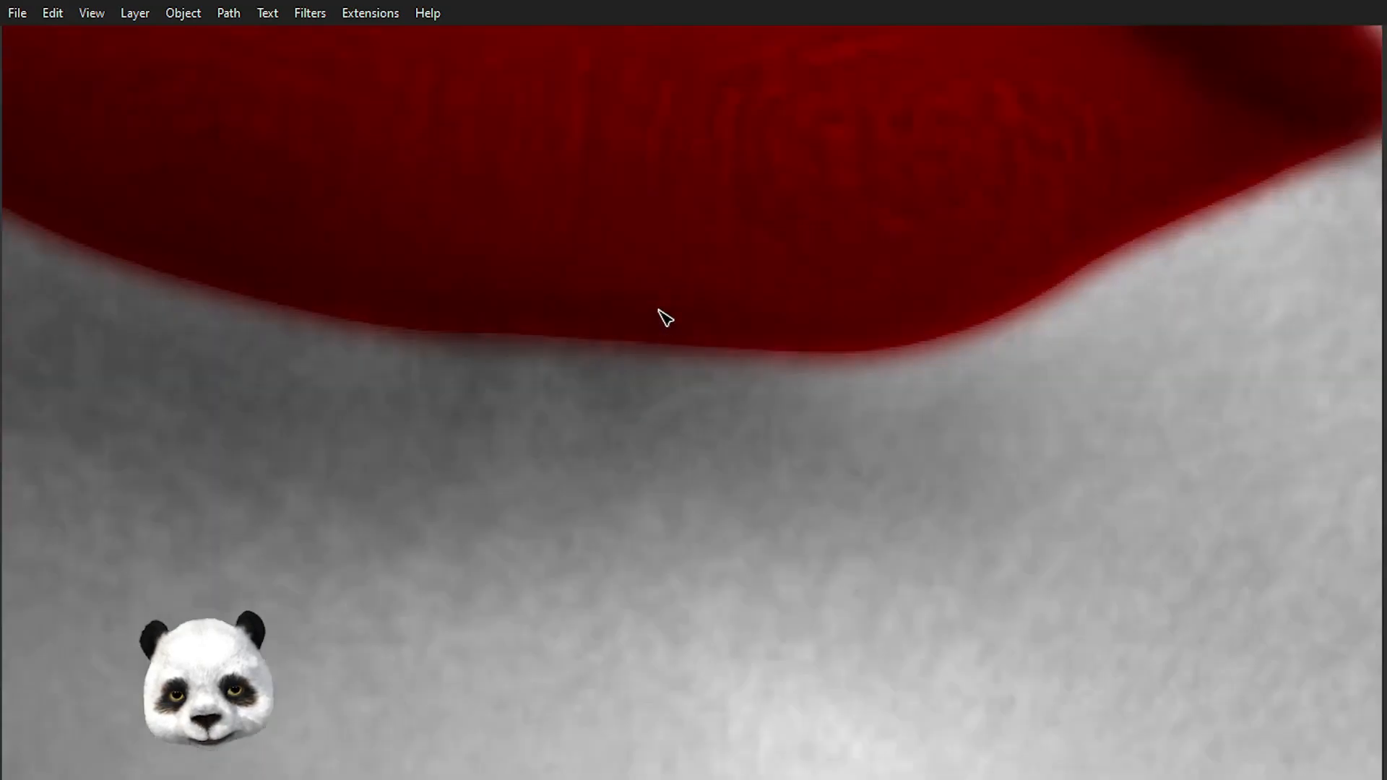
pyautogui.scroll(-2, 621, 318)
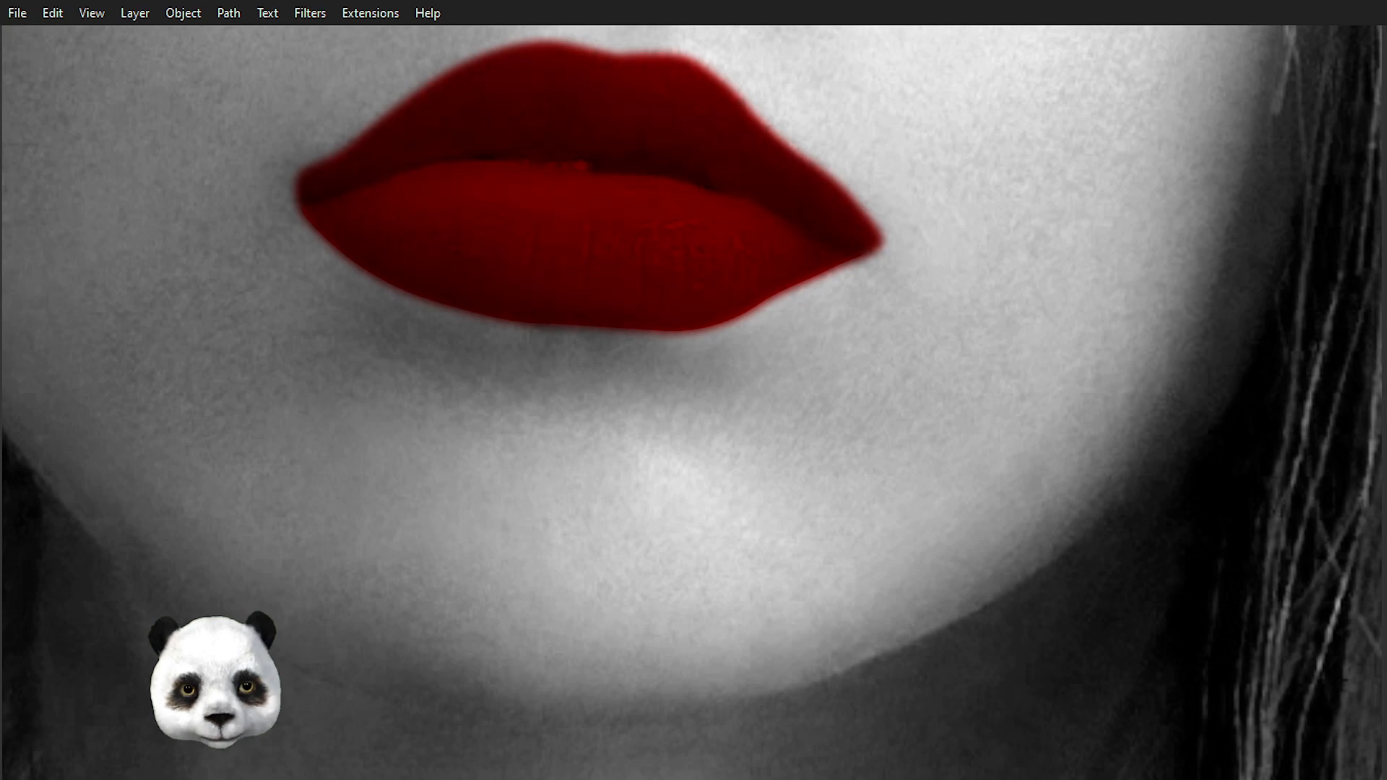
pyautogui.scroll(-4, 888, 326)
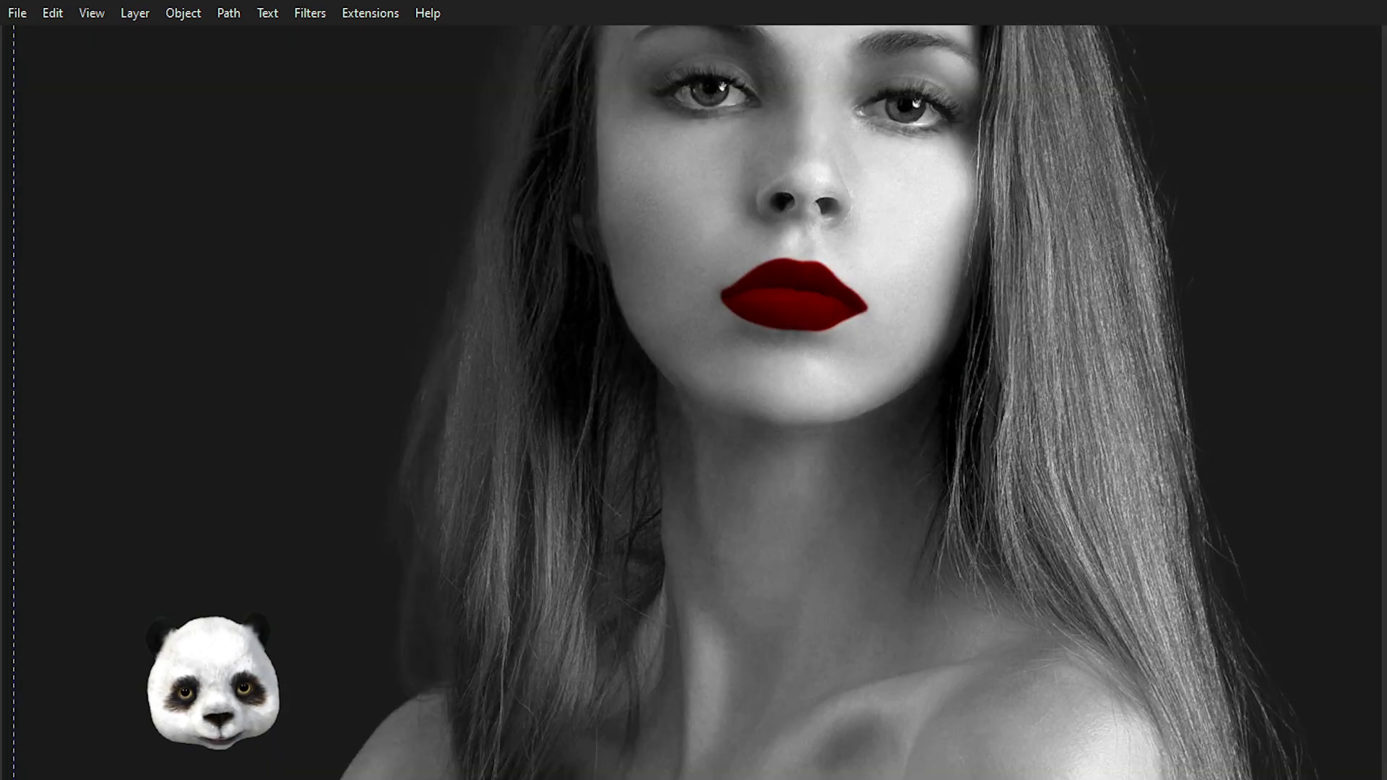
pyautogui.click(794, 296)
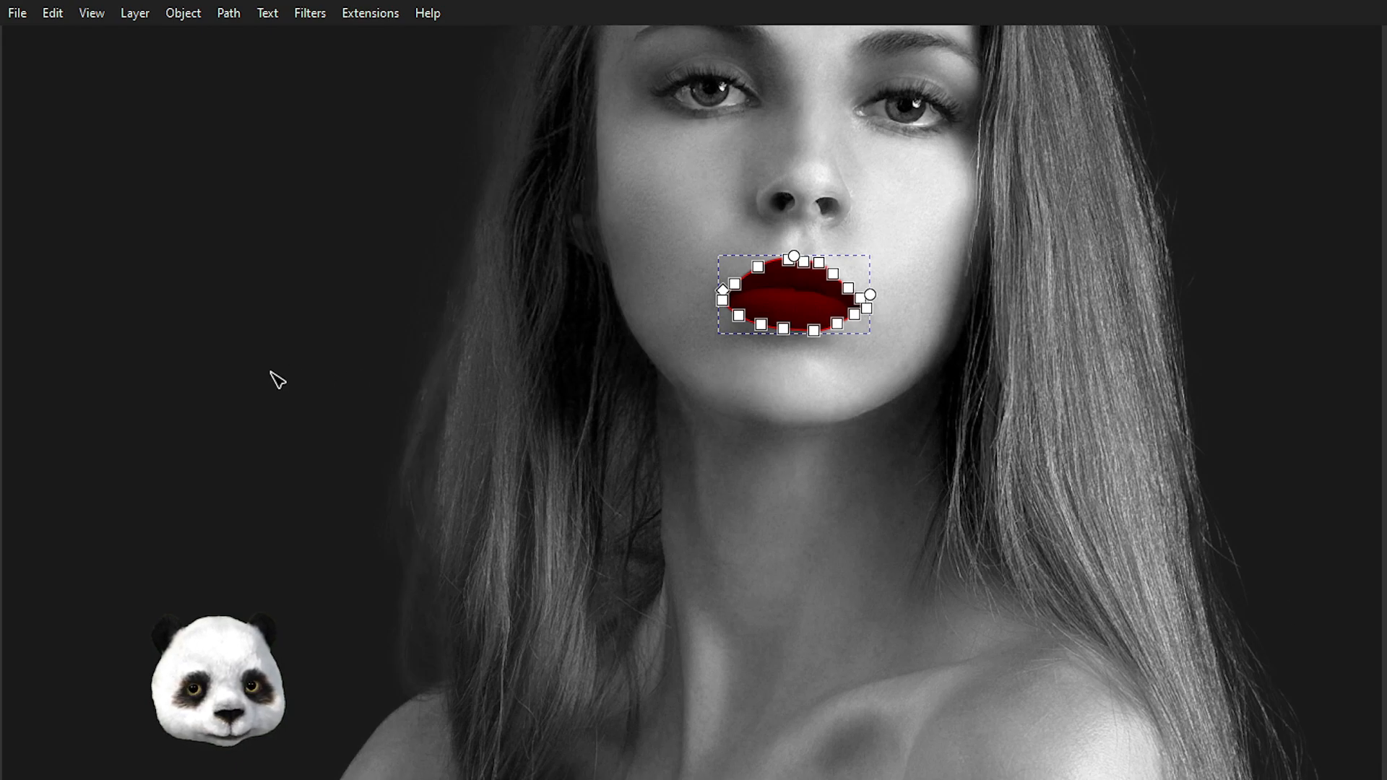
pyautogui.click(244, 381)
pyautogui.scroll(-4, 230, 407)
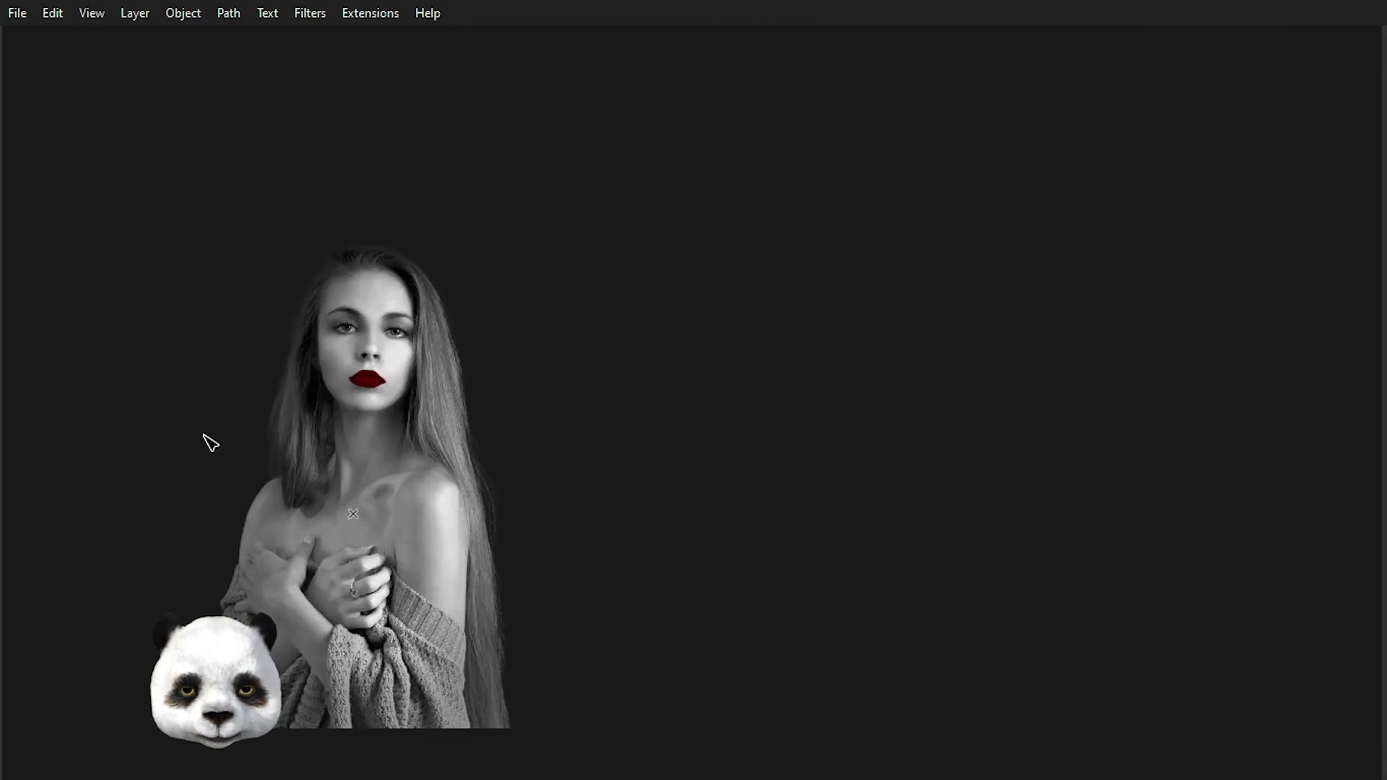
pyautogui.scroll(1, 202, 443)
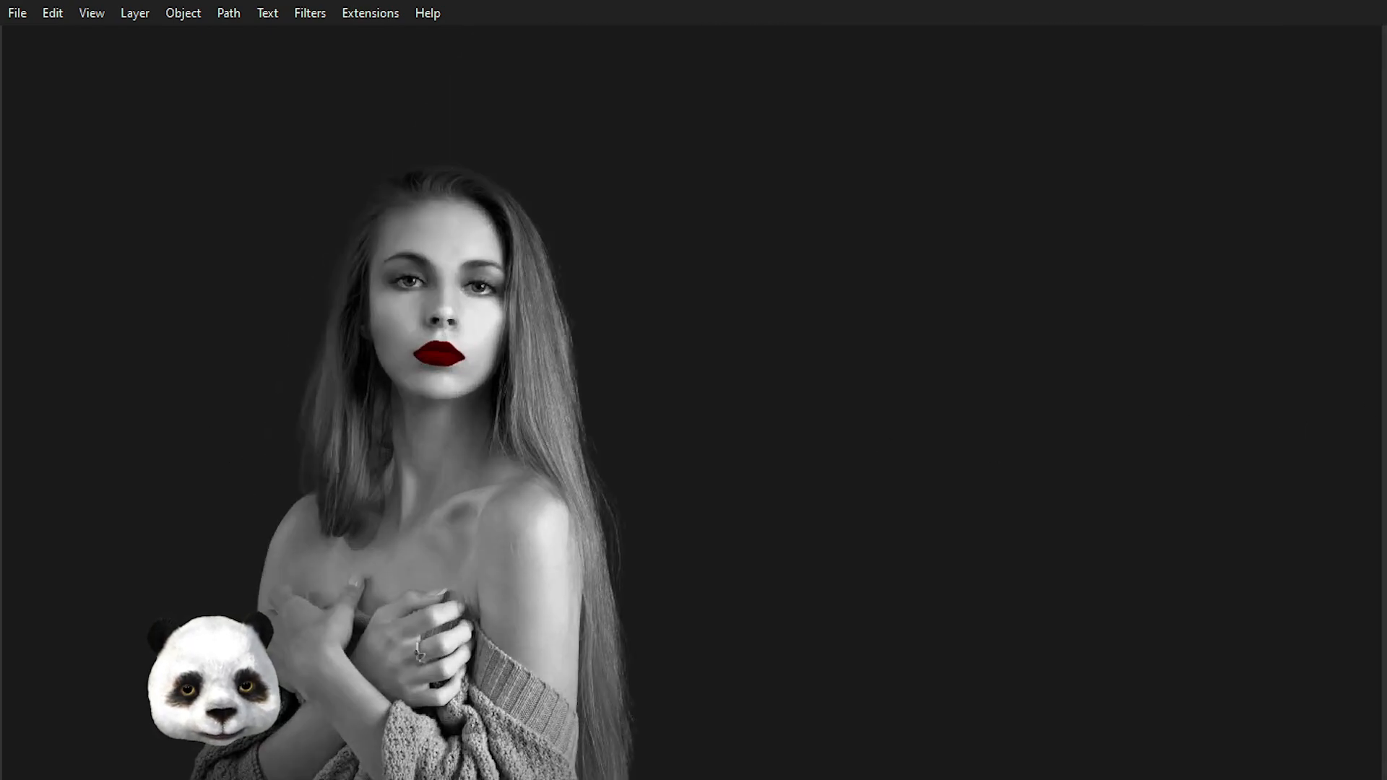
pyautogui.scroll(3, 316, 359)
pyautogui.scroll(1, 966, 325)
pyautogui.scroll(2, 805, 403)
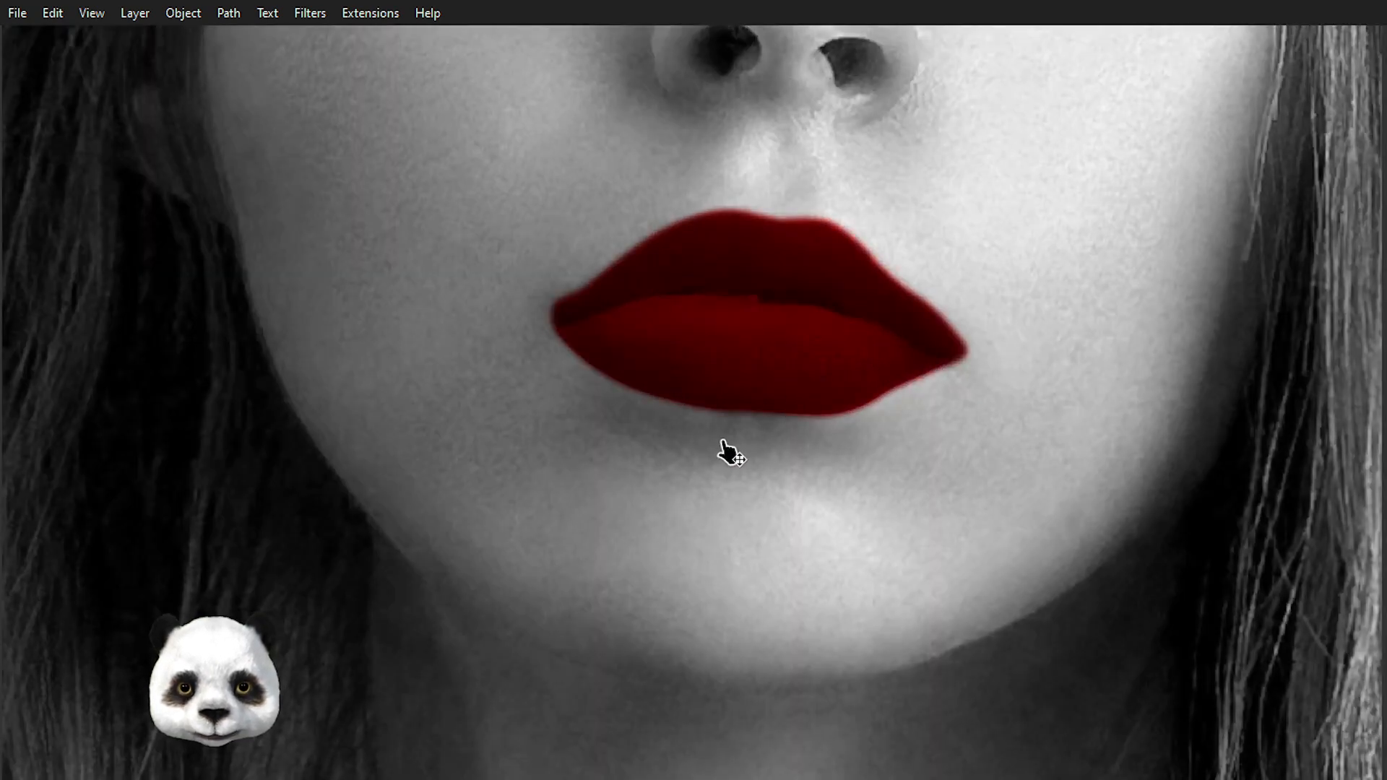
pyautogui.scroll(2, 728, 437)
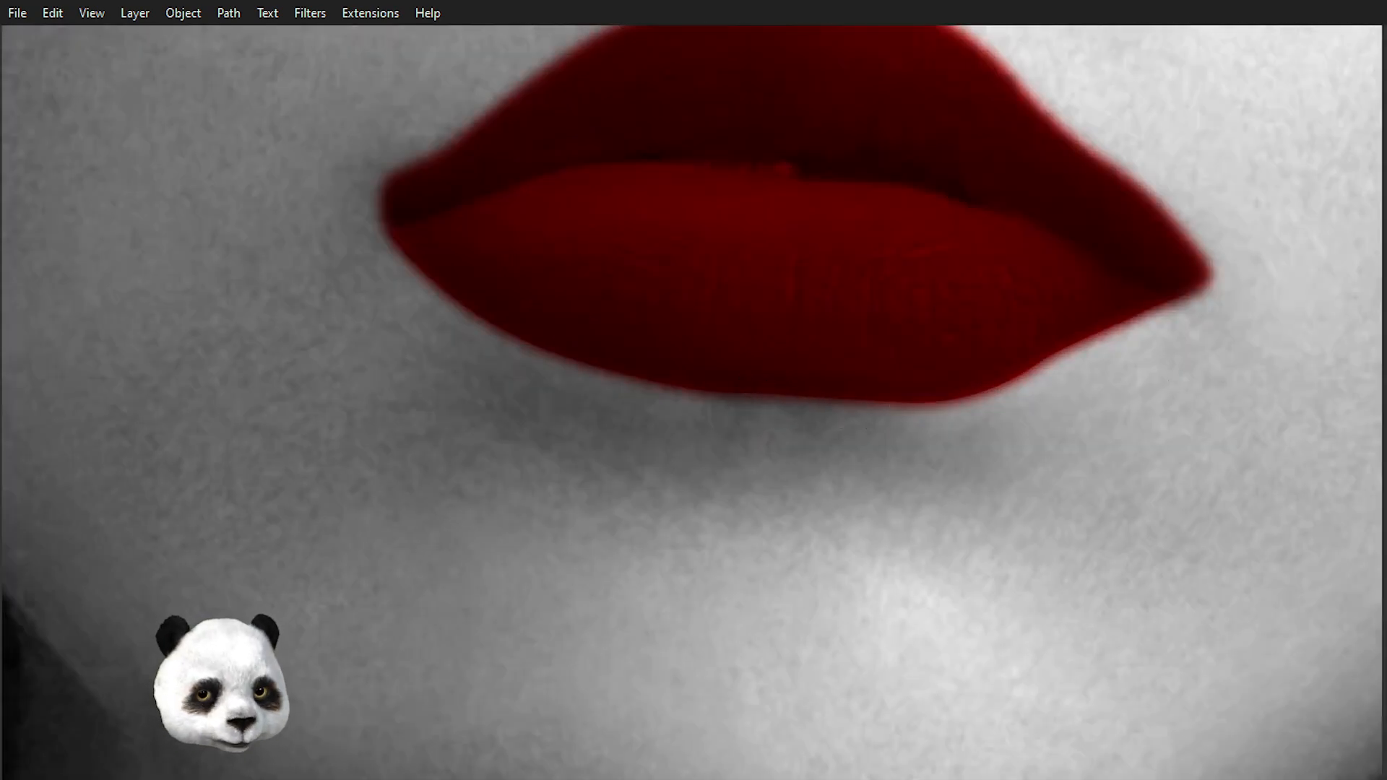
# - Select the red lips outline and move the two middle nodes of its lower edge slightly upward, then check the lips on the portrait
pyautogui.press('Tab')
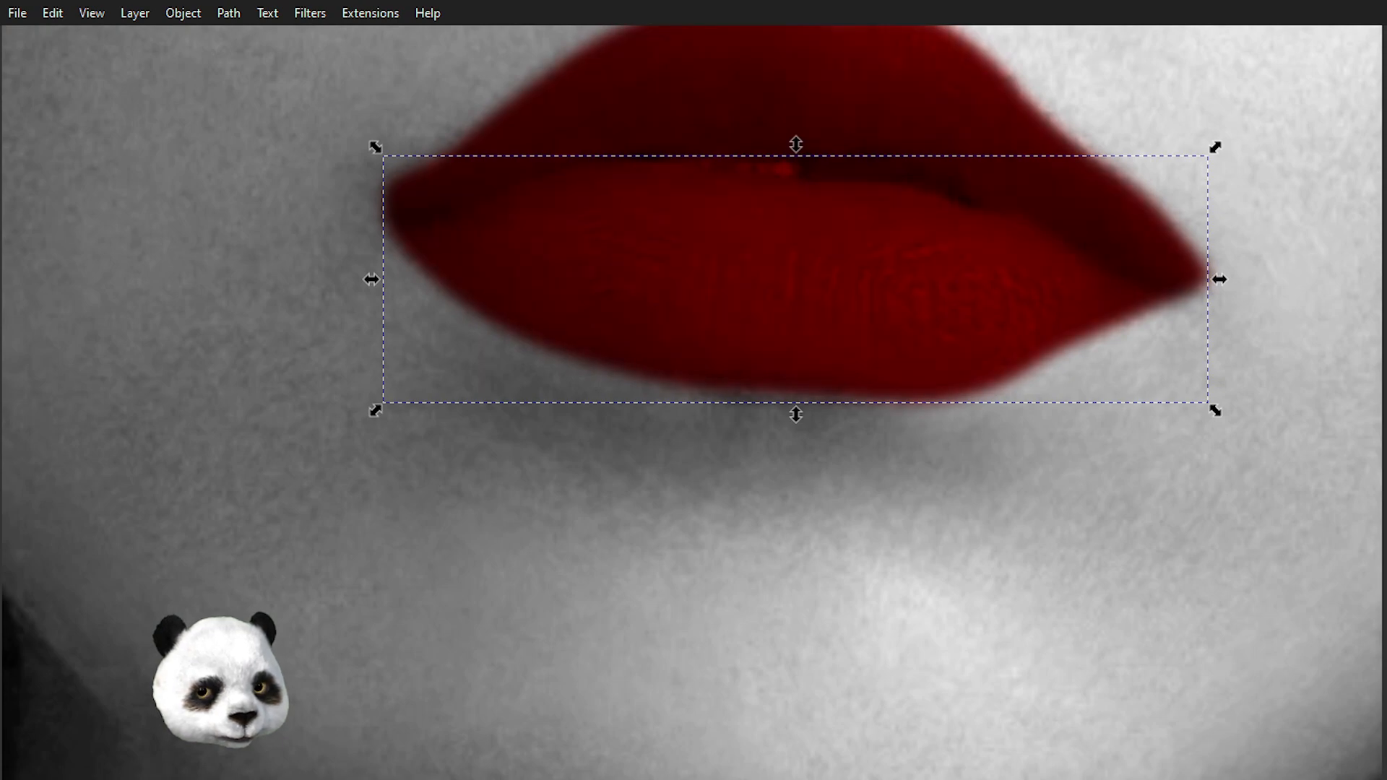
pyautogui.press('Tab')
pyautogui.press('n')
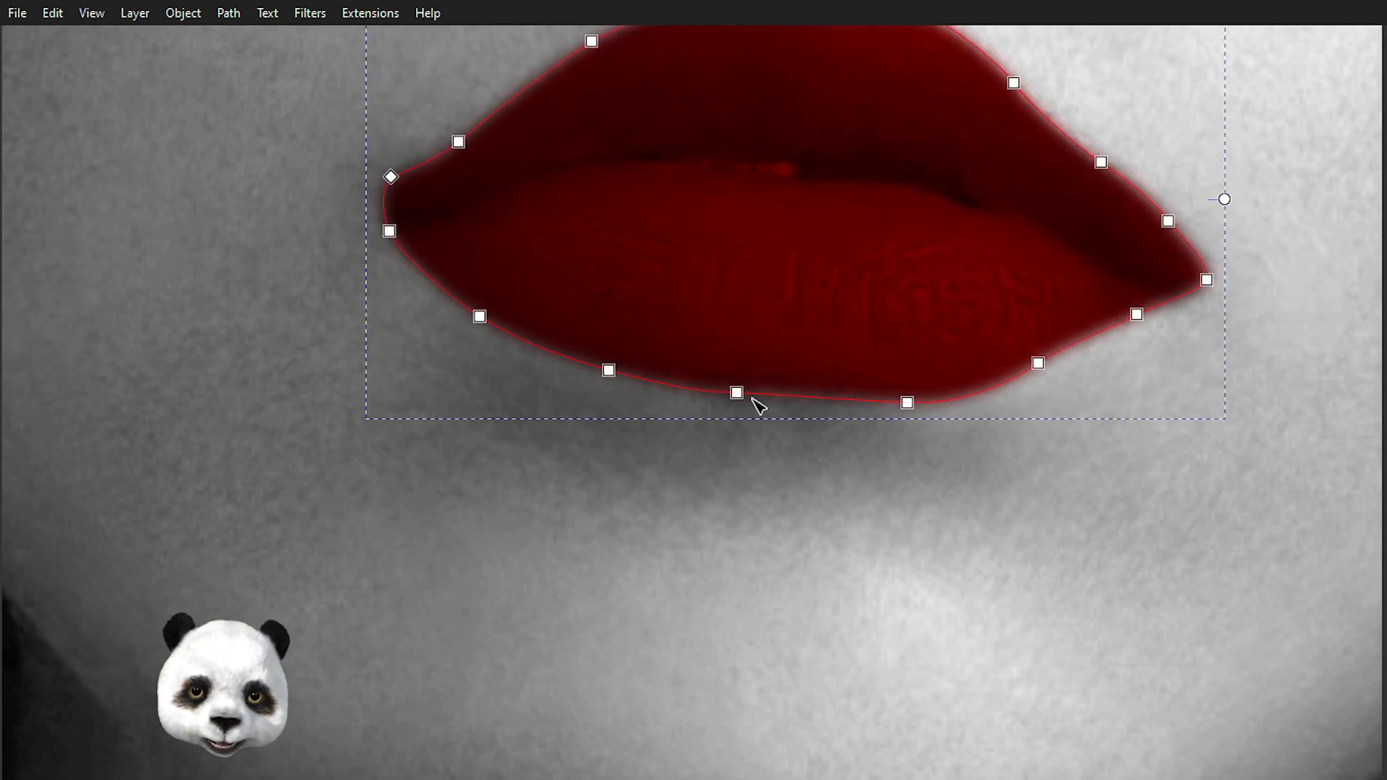
pyautogui.moveTo(737, 394); pyautogui.dragTo(737, 388)
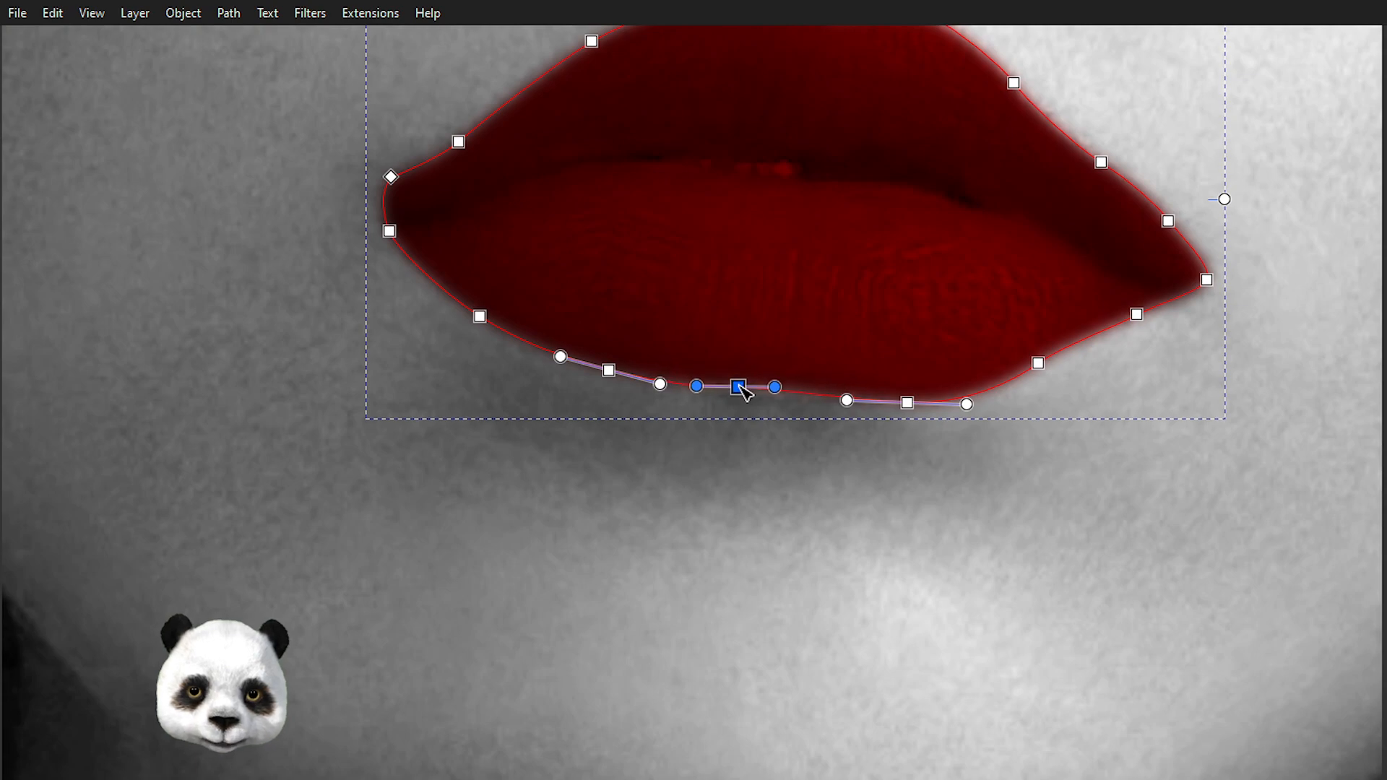
pyautogui.moveTo(907, 402); pyautogui.dragTo(906, 395)
pyautogui.moveTo(737, 386); pyautogui.dragTo(778, 206)
pyautogui.moveTo(772, 319); pyautogui.dragTo(748, 391)
pyautogui.click(707, 522)
pyautogui.scroll(-7, 707, 522)
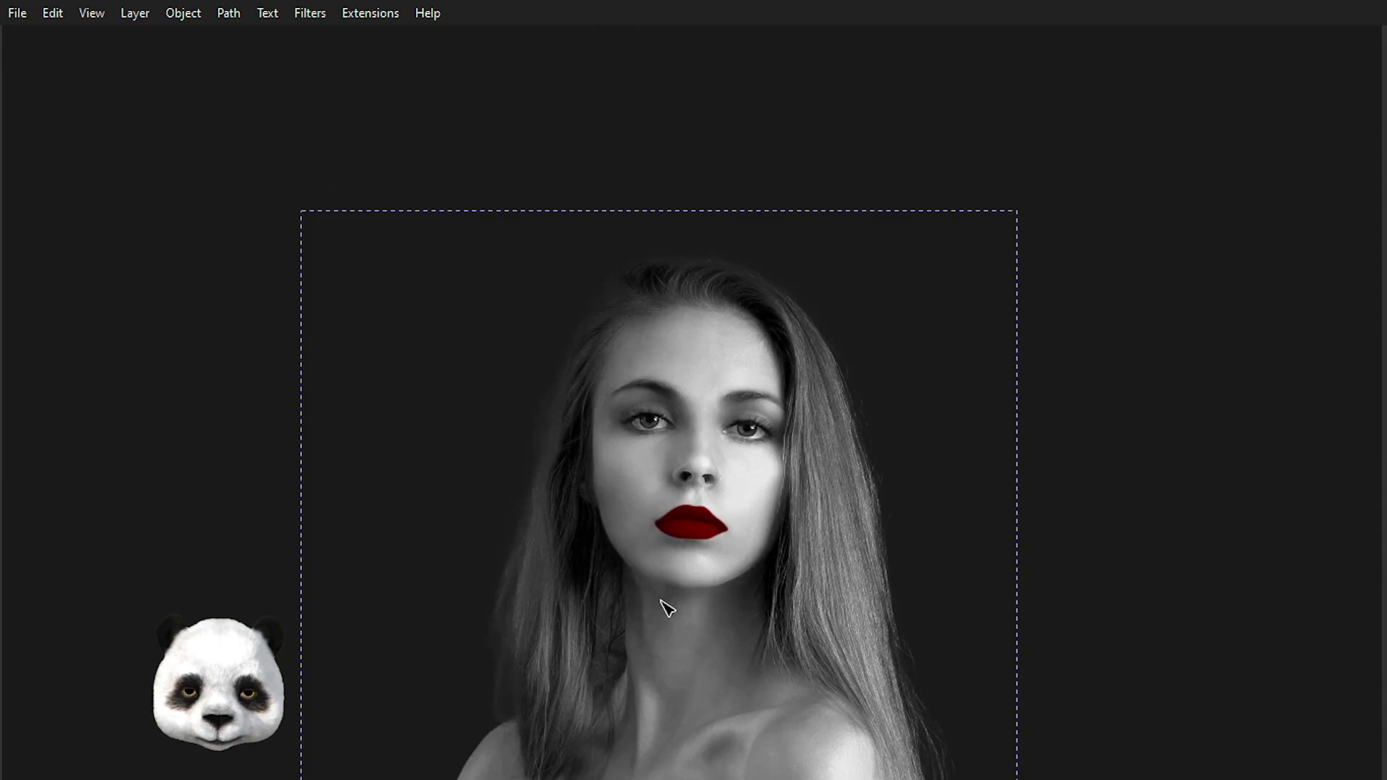
# - Pull the lower-edge node on the image-left side of the lips outline slightly inward and deselect the shape
pyautogui.scroll(8, 706, 405)
pyautogui.click(685, 399)
pyautogui.moveTo(640, 388); pyautogui.dragTo(628, 382)
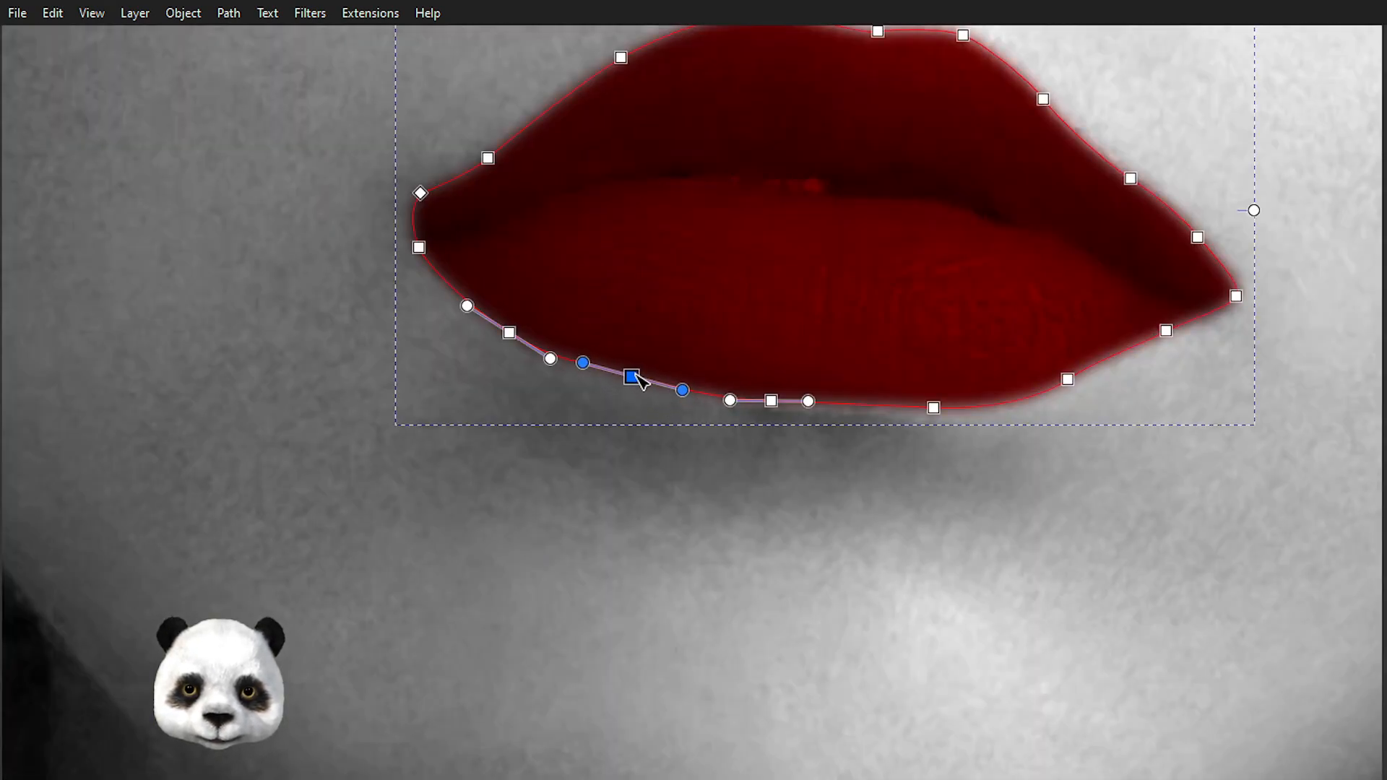
pyautogui.doubleClick(770, 401)
pyautogui.click(855, 513)
pyautogui.click(879, 522)
pyautogui.scroll(-8, 879, 521)
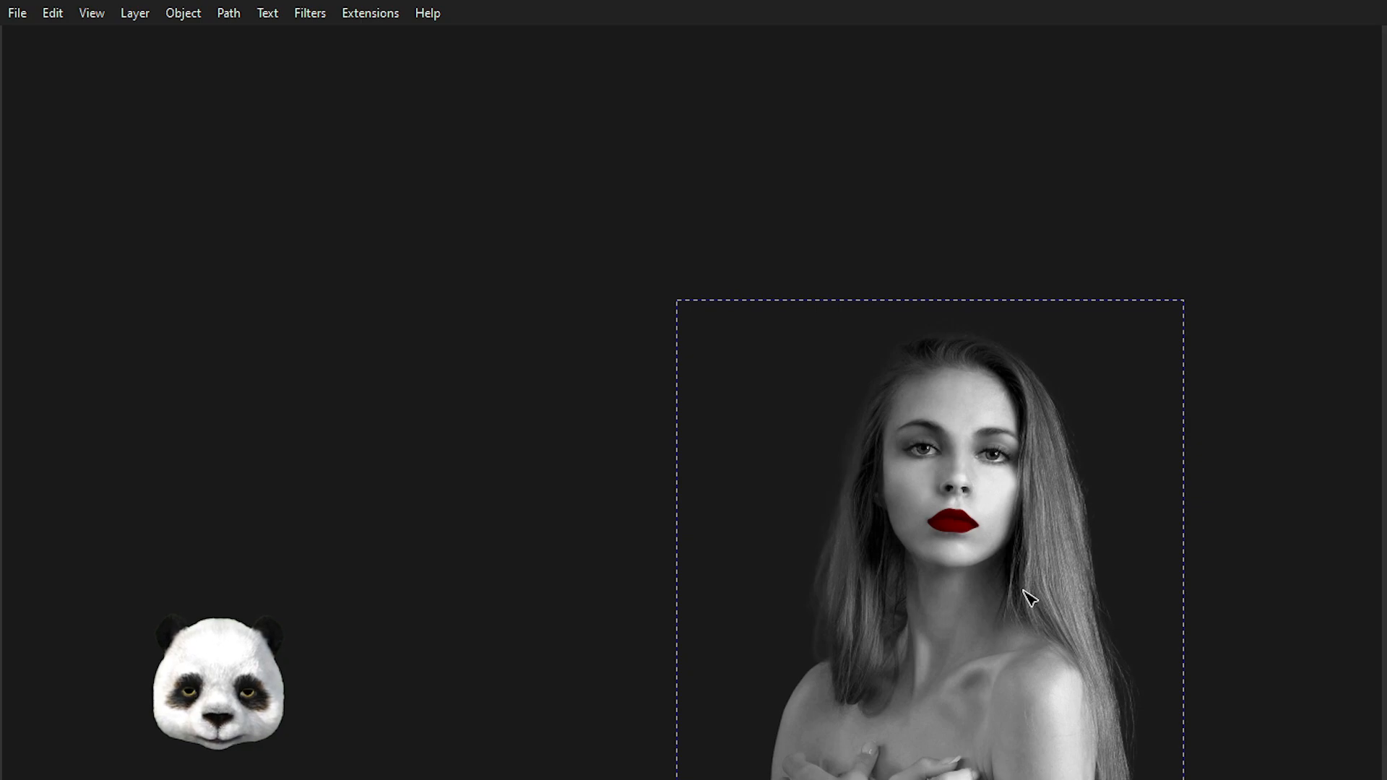
# - Adjust the lower-edge node just image-right of the center on the lips outline and deselect the shape
pyautogui.scroll(8, 954, 567)
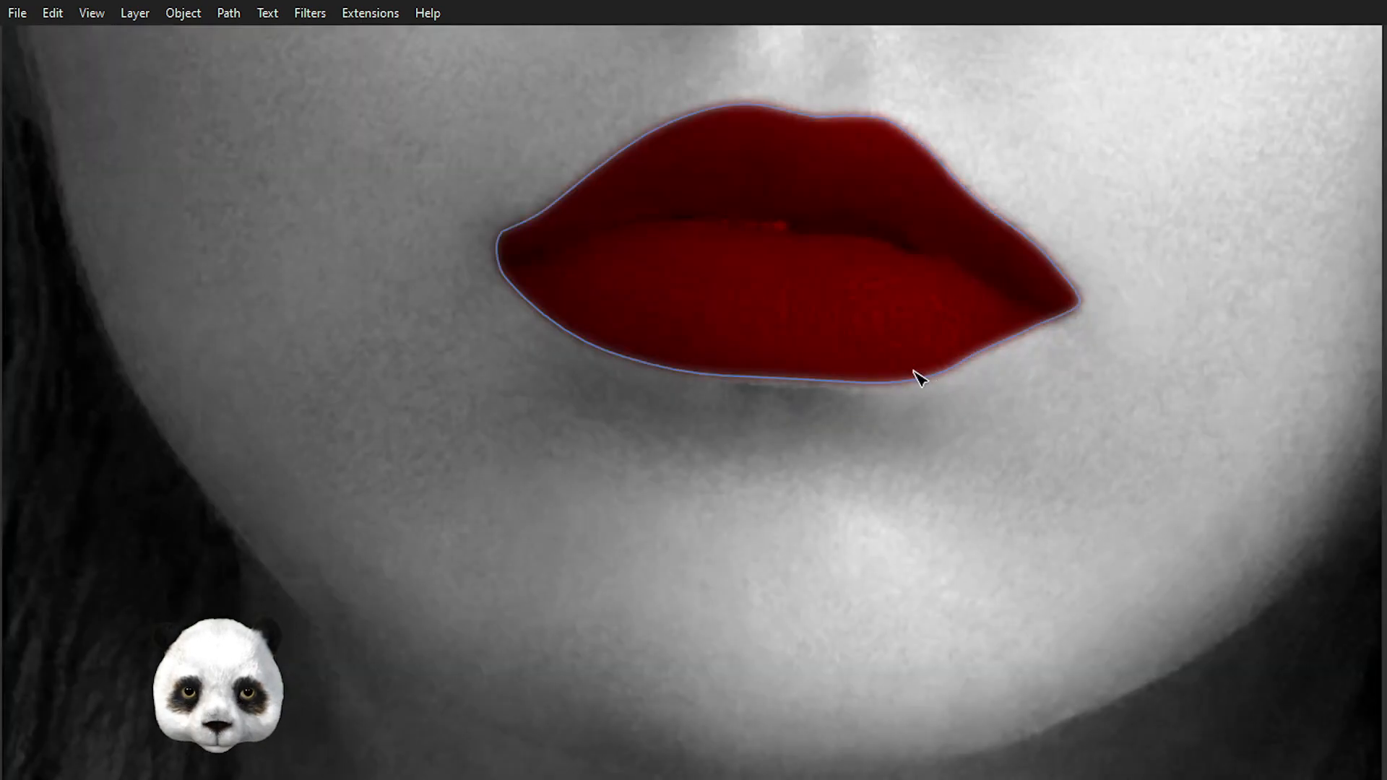
pyautogui.click(928, 374)
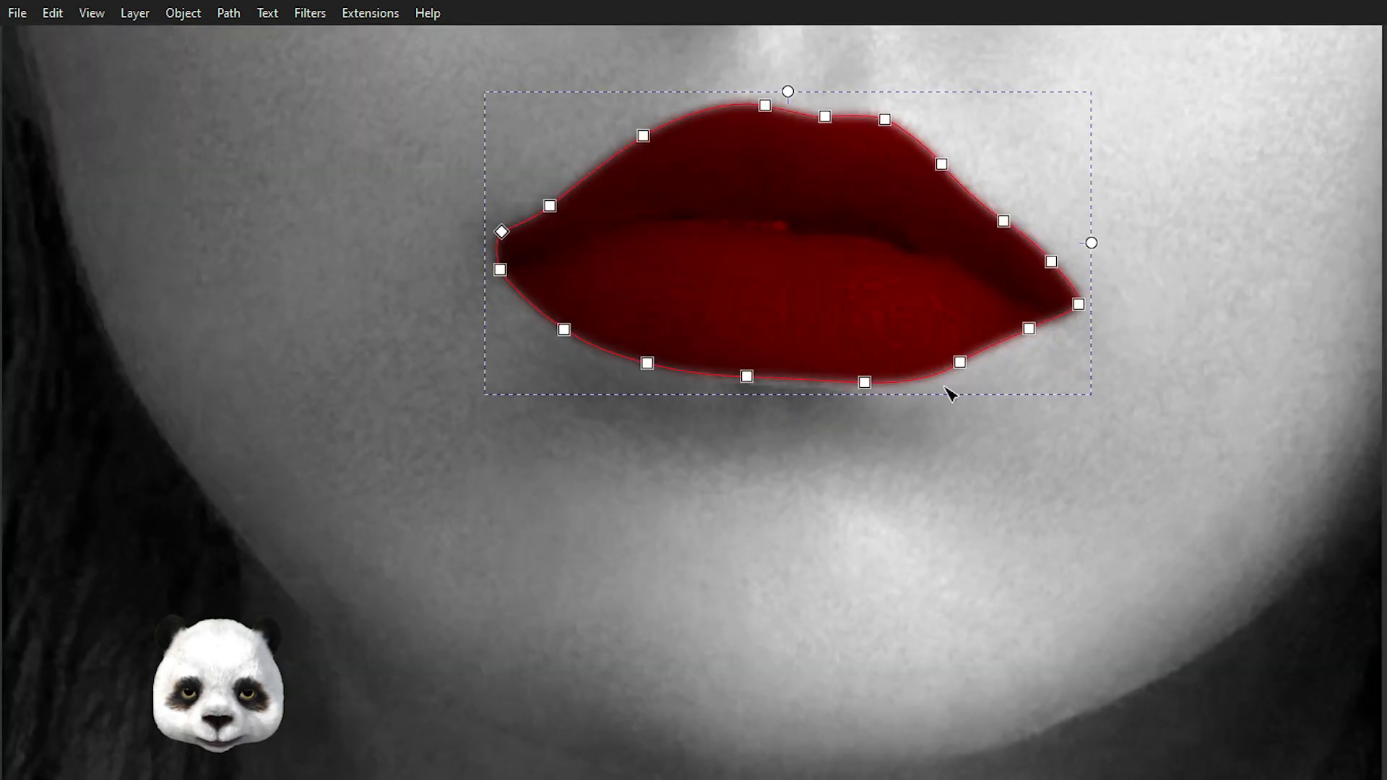
pyautogui.scroll(2, 943, 387)
pyautogui.click(789, 380)
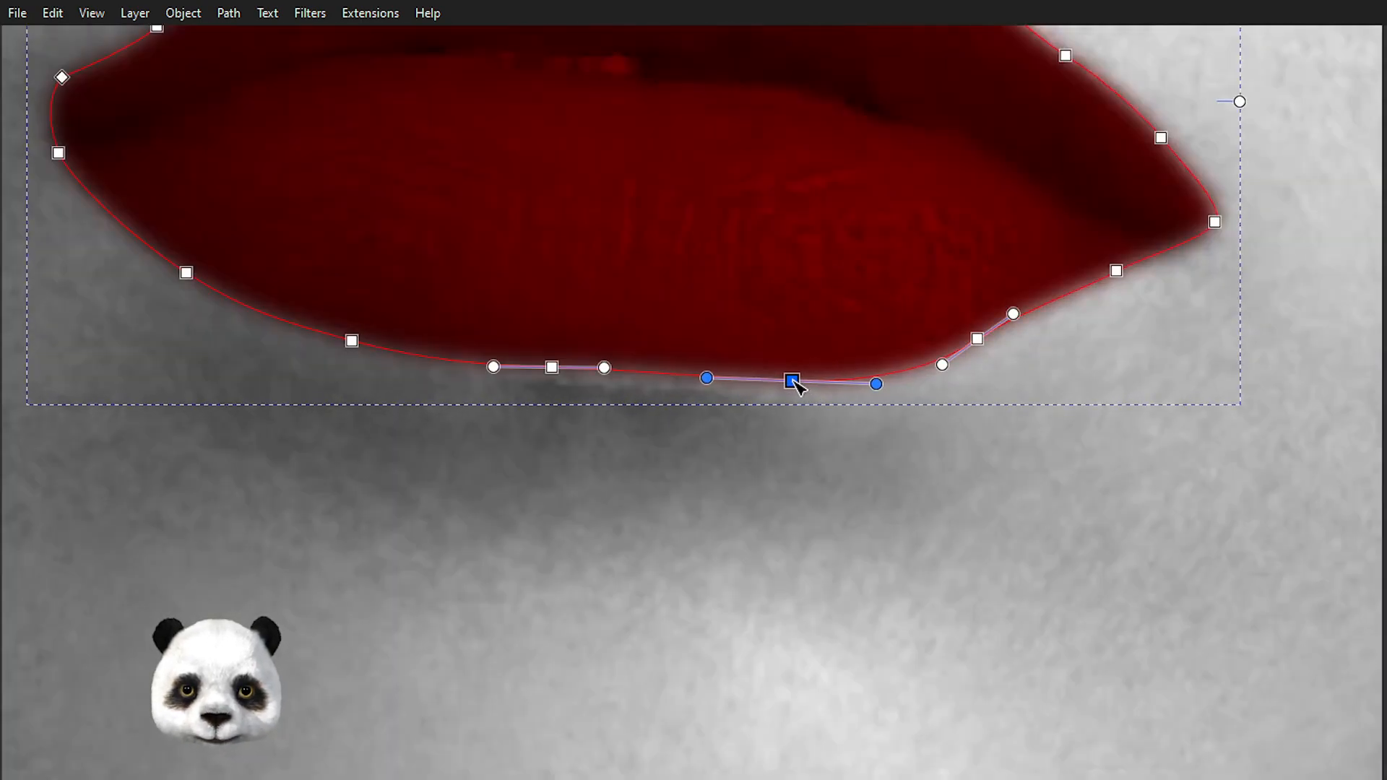
pyautogui.click(916, 492)
pyautogui.click(921, 501)
pyautogui.scroll(-10, 997, 551)
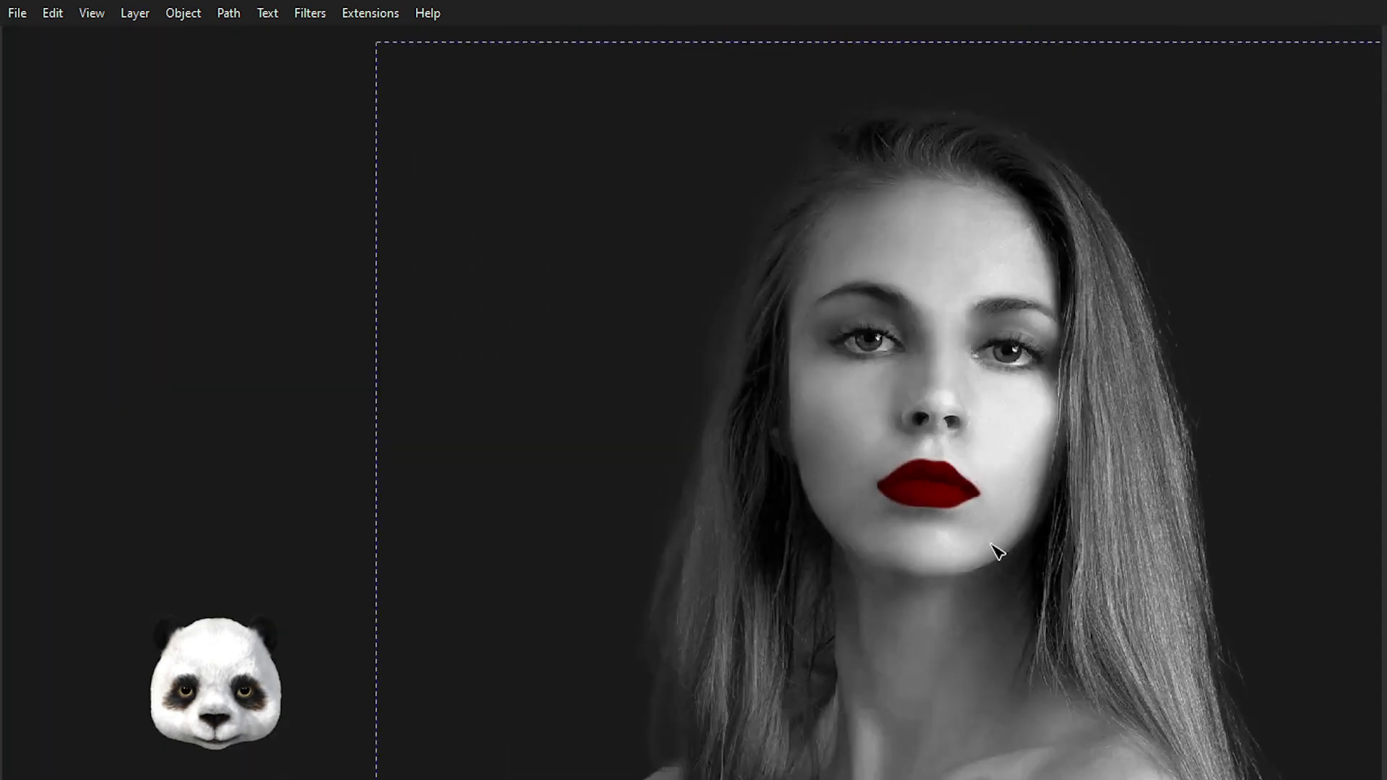
# - Clear all selections and examine the red lips on the whole portrait and close up
pyautogui.scroll(2, 1019, 618)
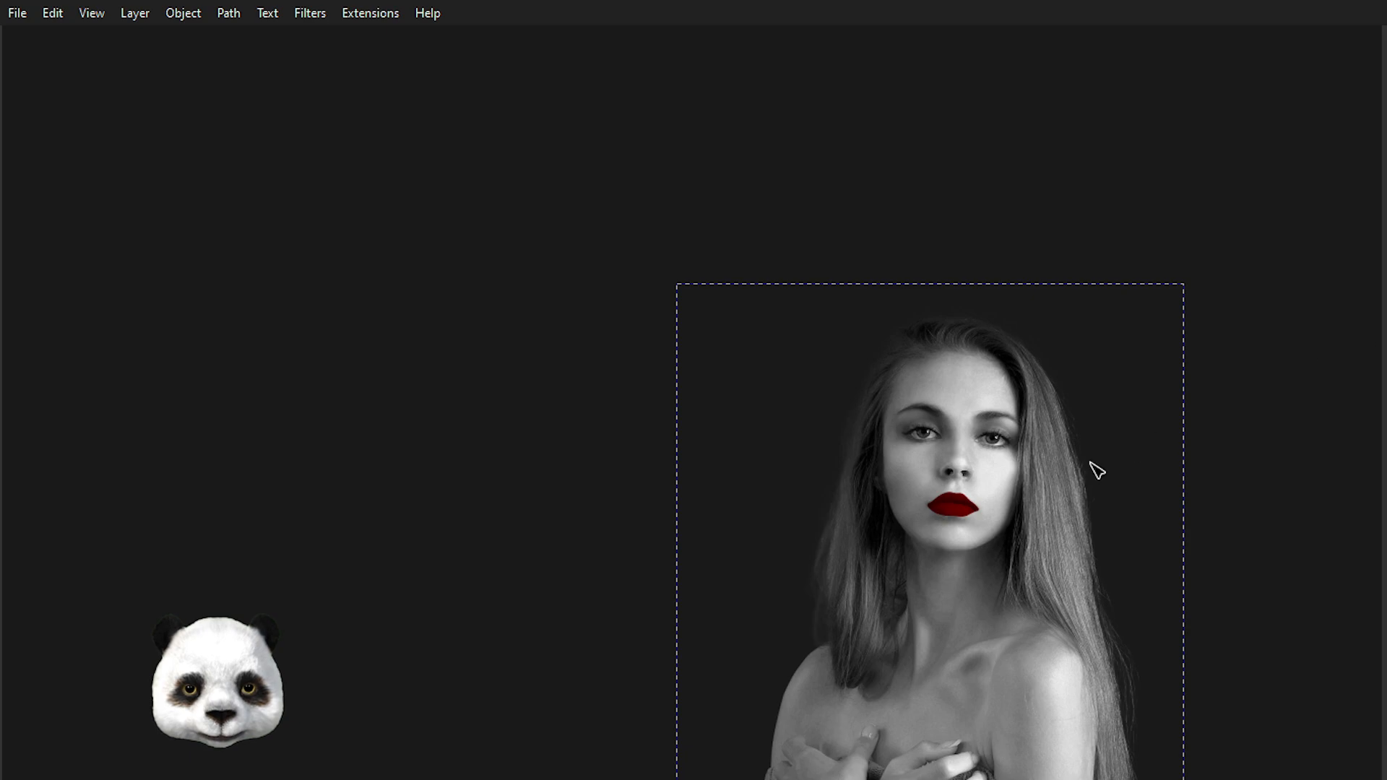
pyautogui.moveTo(1188, 445); pyautogui.dragTo(880, 322)
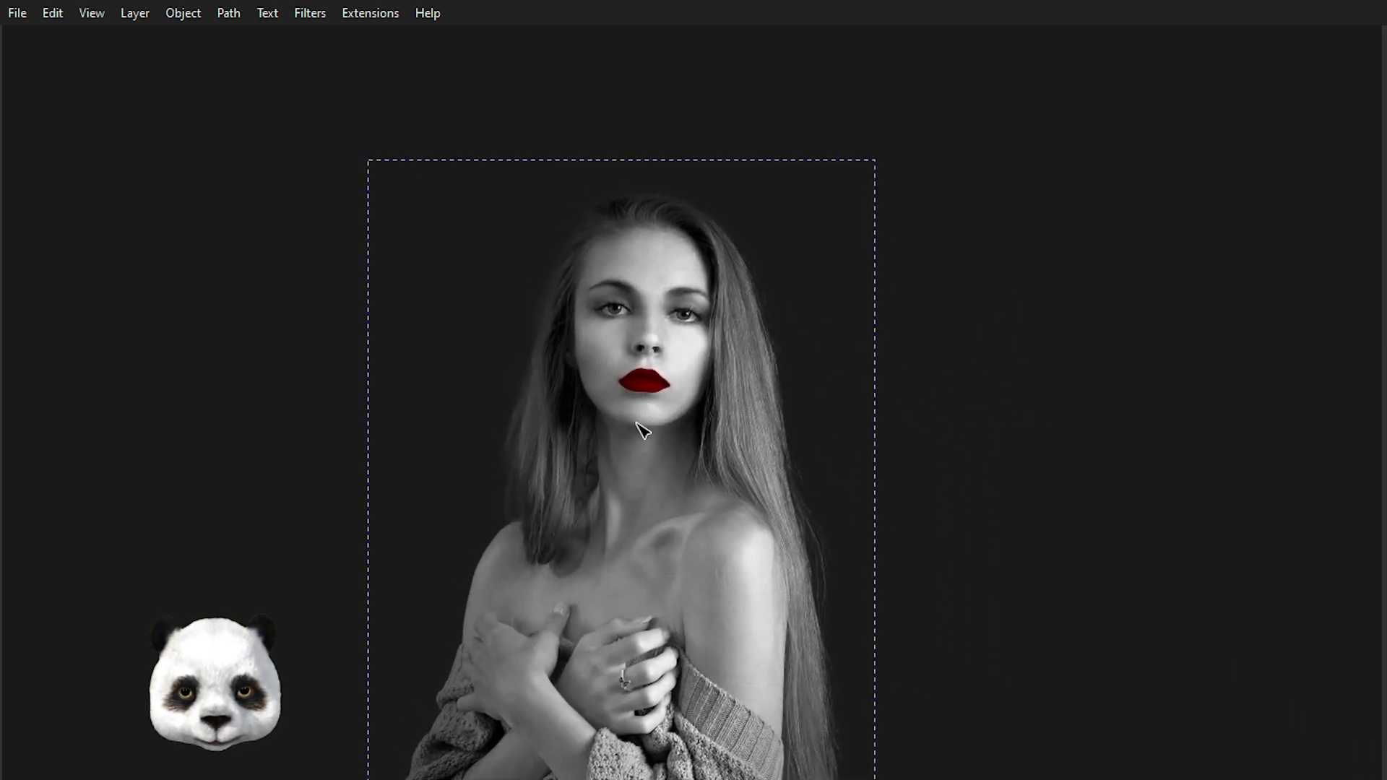
pyautogui.scroll(-3, 636, 417)
pyautogui.scroll(3, 594, 443)
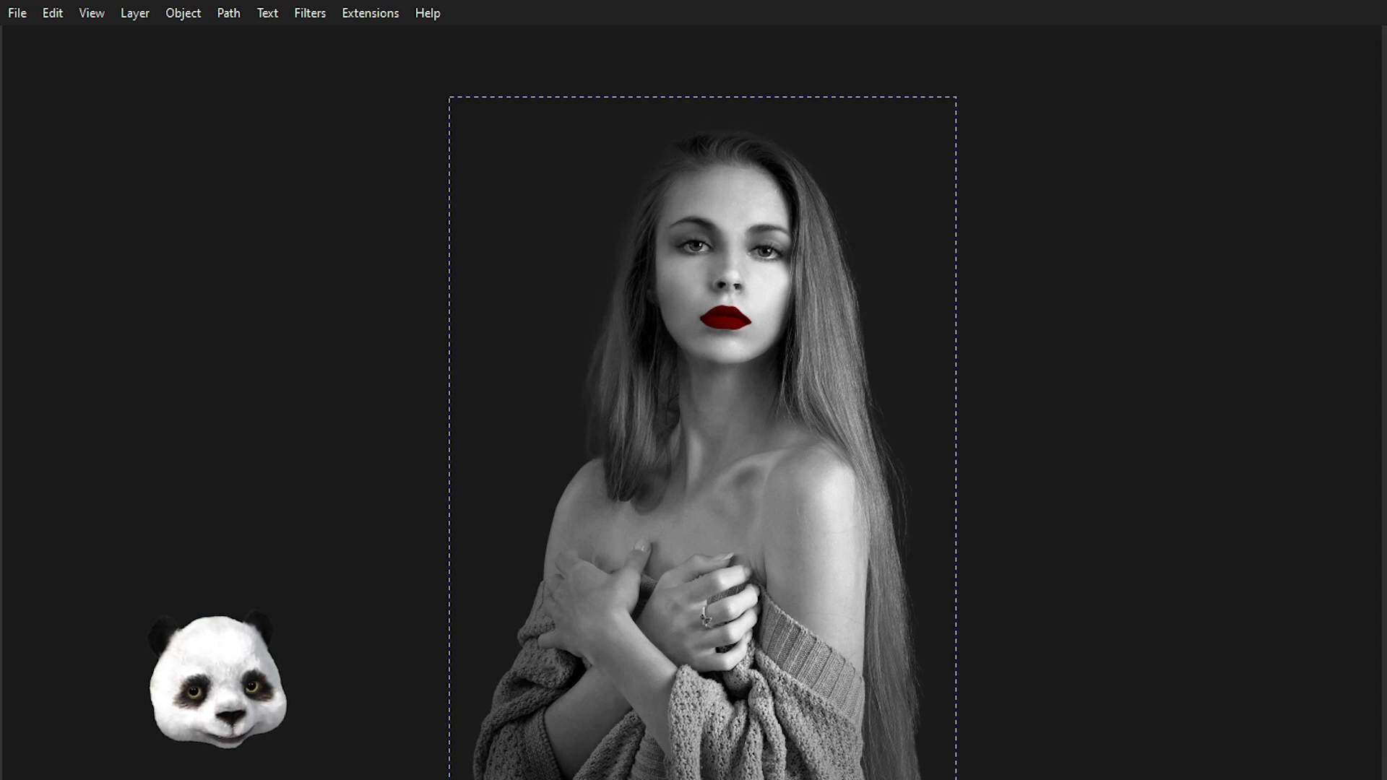
pyautogui.hotkey('ctrl', 'a')
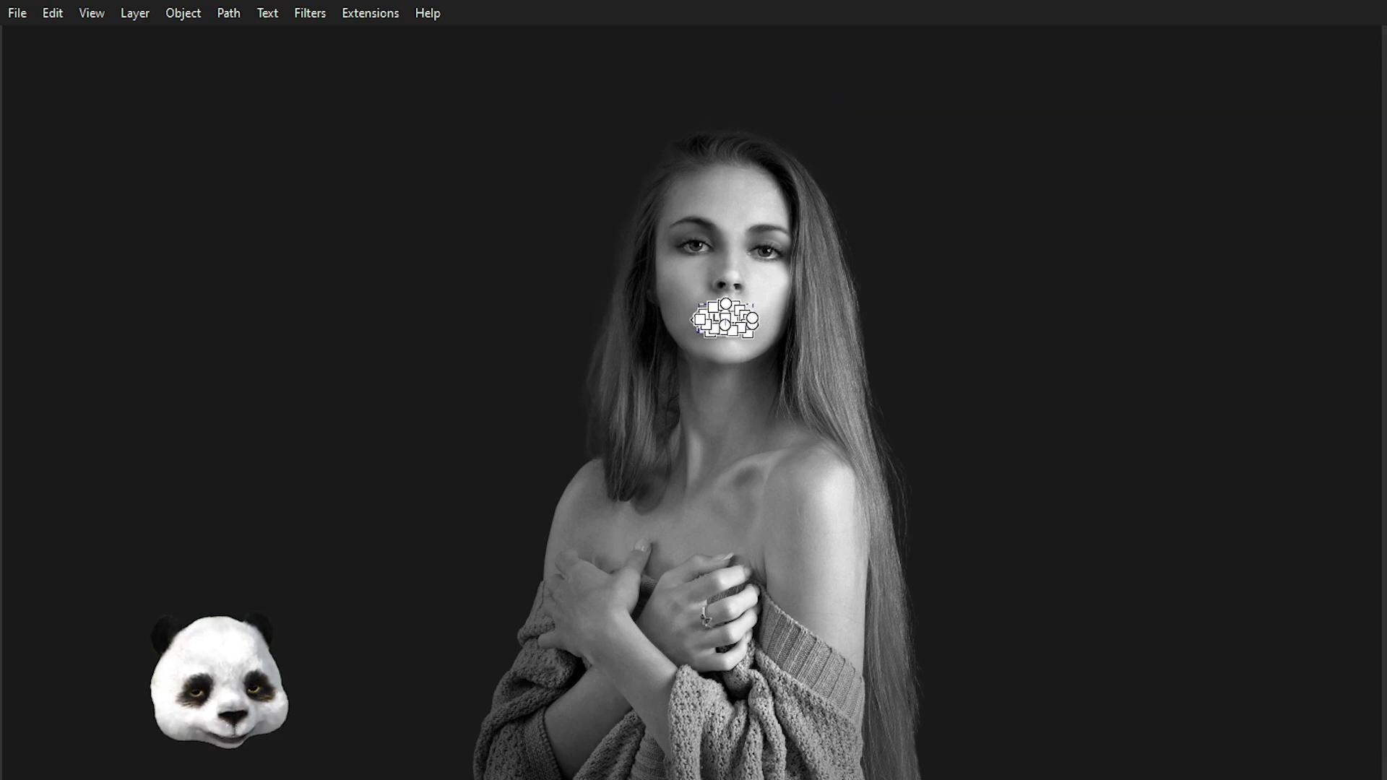
pyautogui.press('Escape')
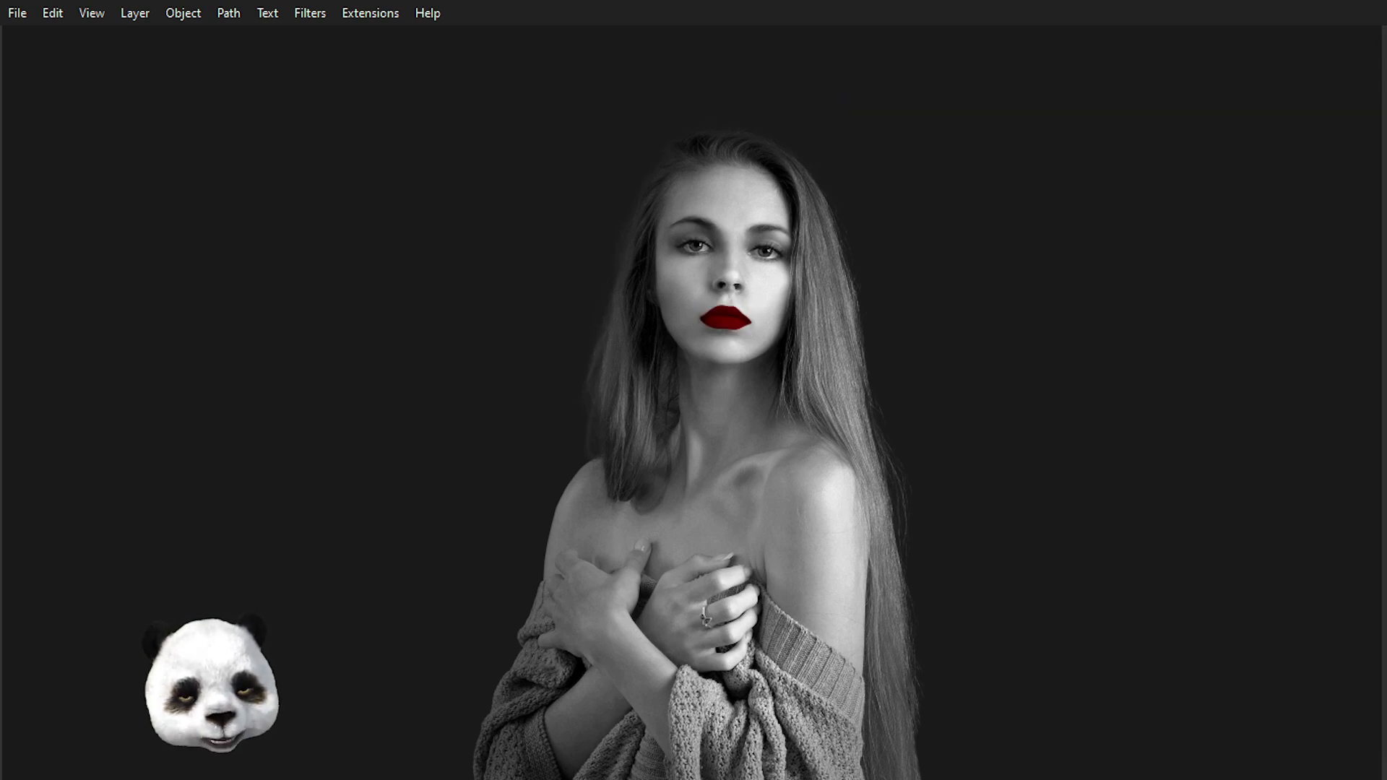
pyautogui.scroll(-1, 914, 309)
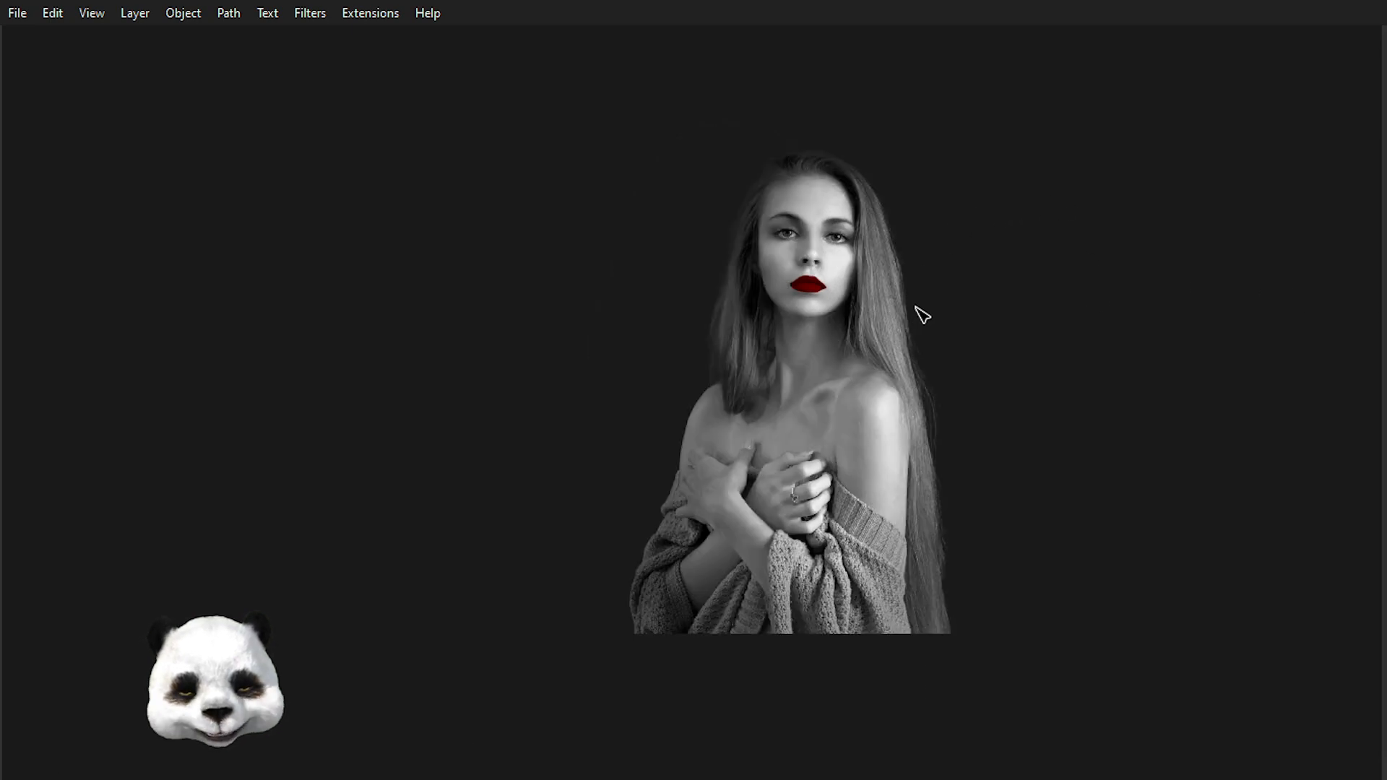
pyautogui.scroll(4, 919, 322)
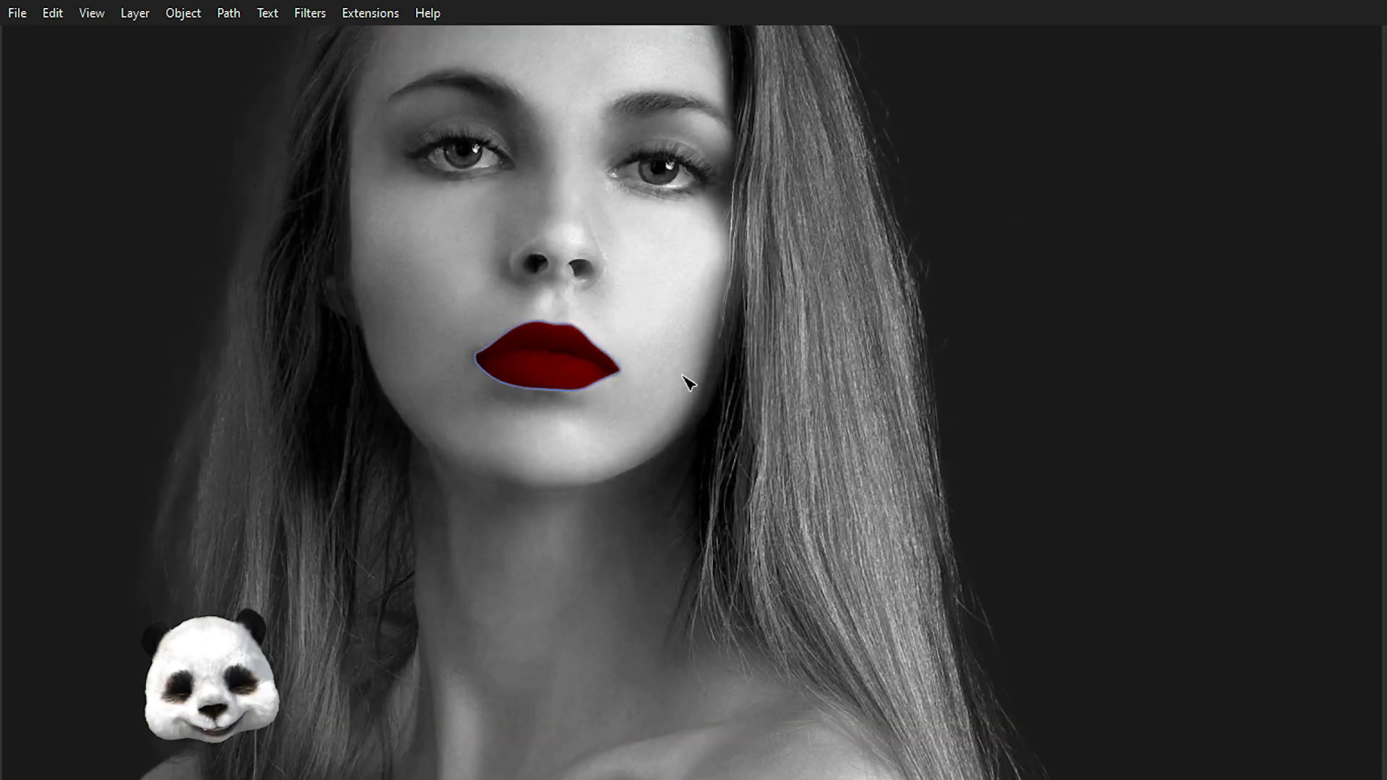
pyautogui.scroll(-3, 539, 511)
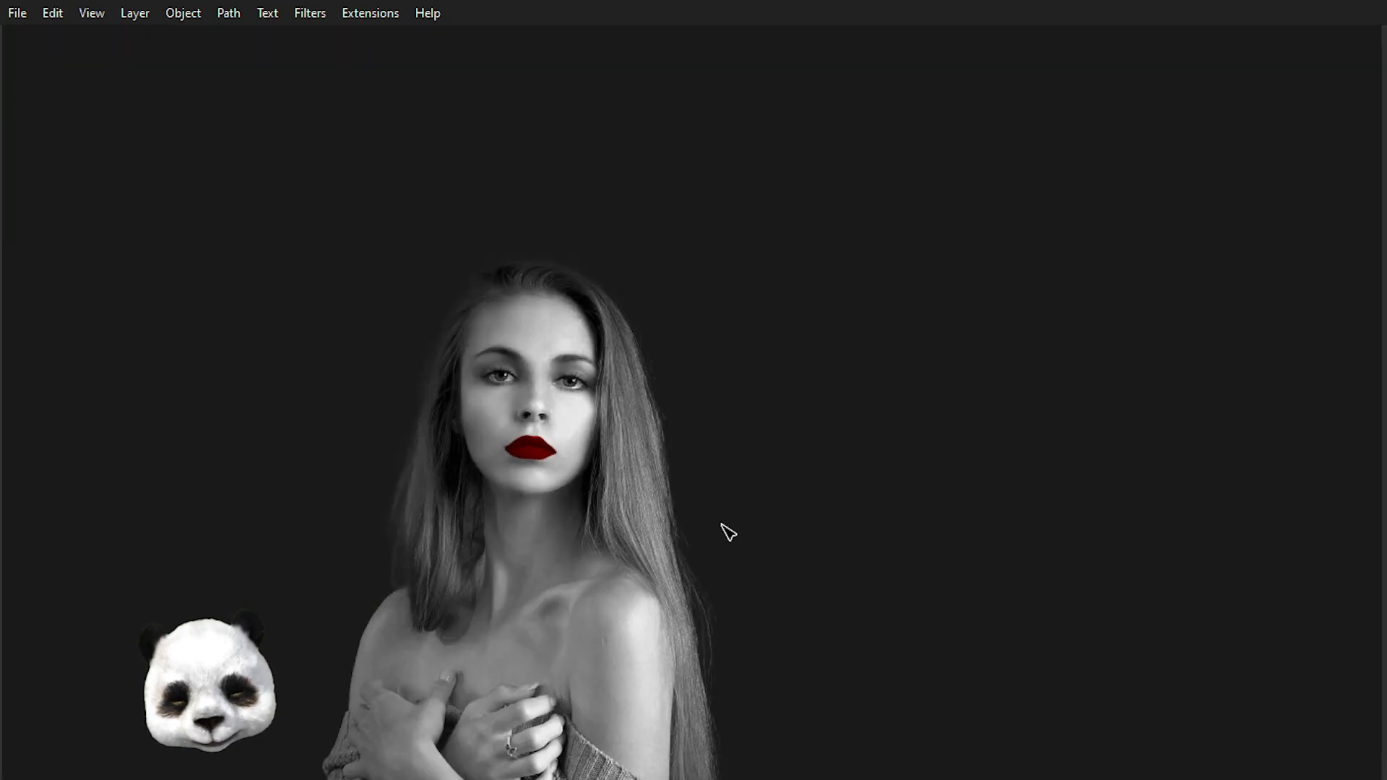
pyautogui.moveTo(728, 526); pyautogui.dragTo(1146, 443)
pyautogui.scroll(-3, 1091, 495)
pyautogui.moveTo(1218, 522); pyautogui.dragTo(998, 483)
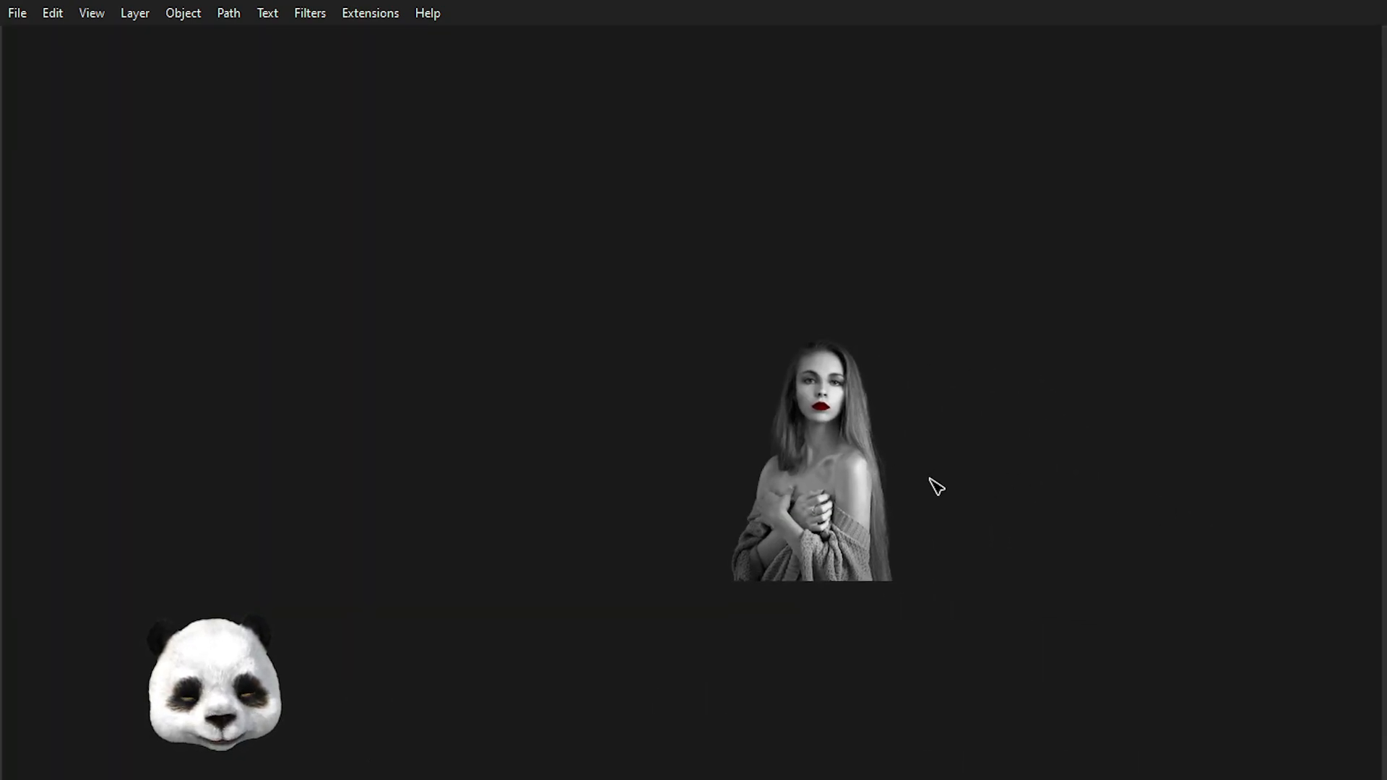
pyautogui.scroll(1, 885, 475)
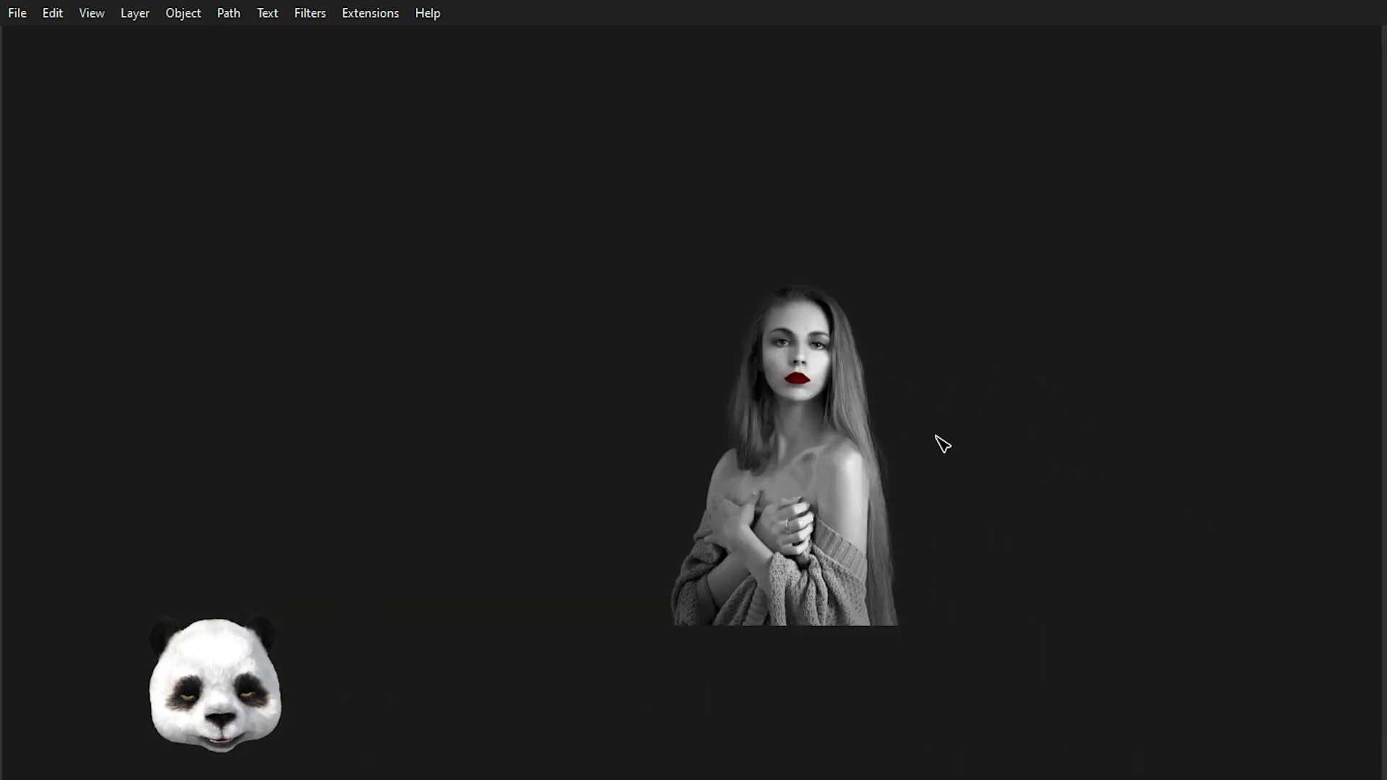
pyautogui.scroll(3, 820, 406)
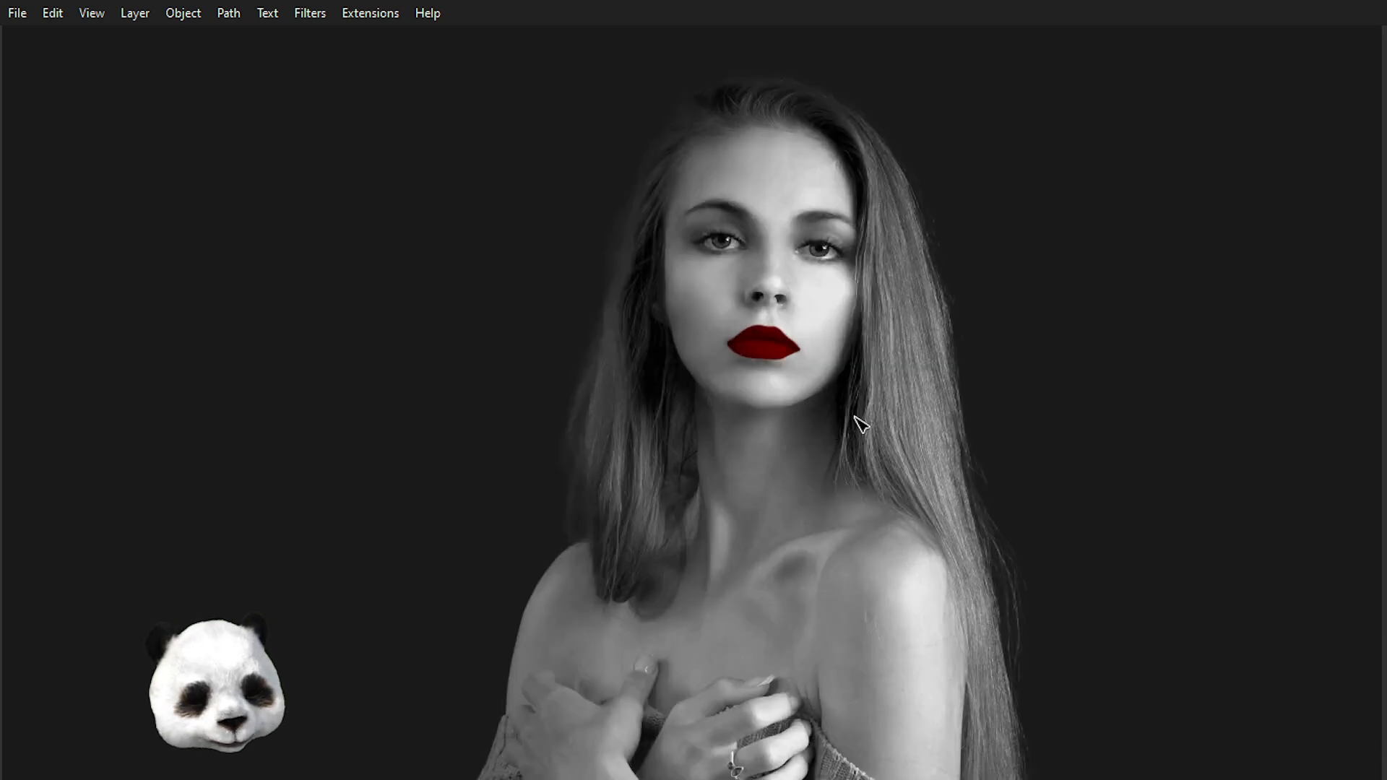
# - Start a Bézier path at the image-left jaw edge and trace down the neck along the hair
pyautogui.press('b')
pyautogui.scroll(4, 670, 402)
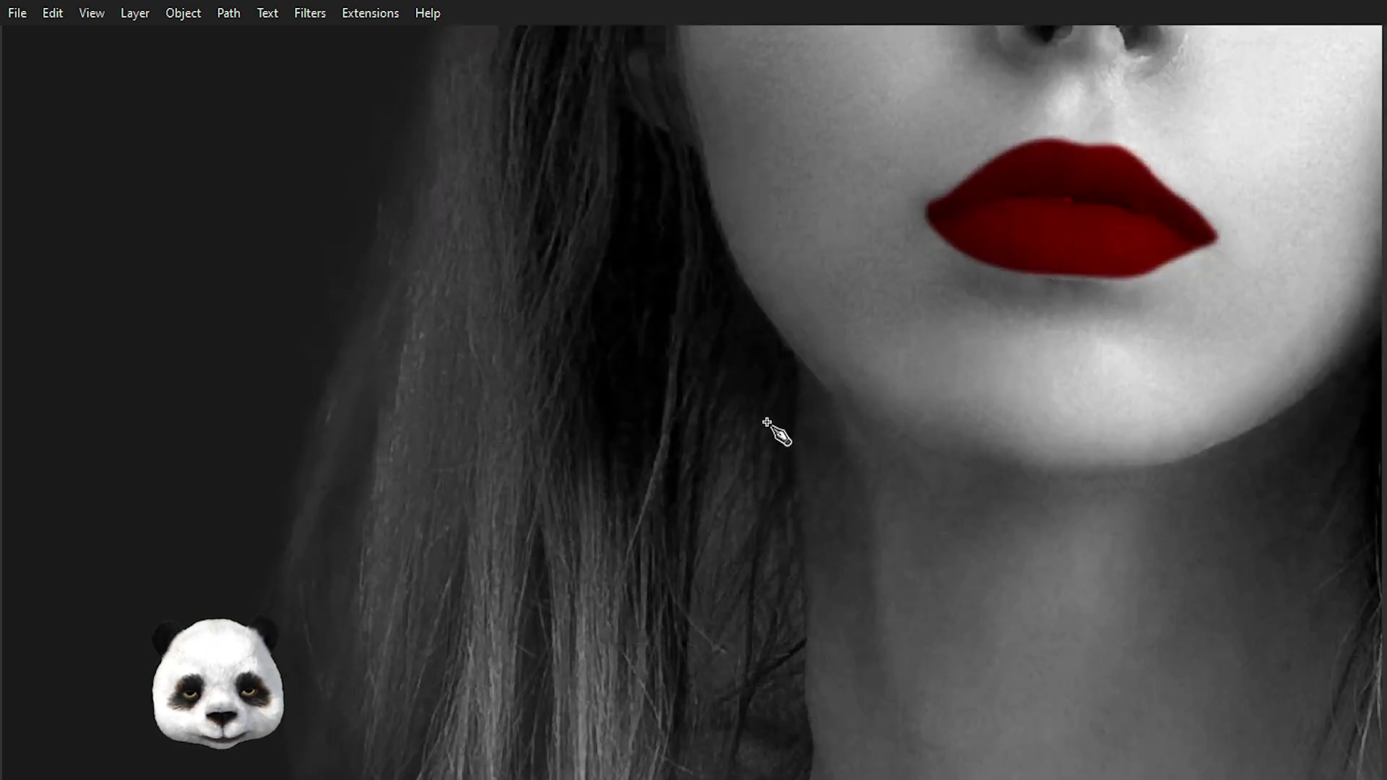
pyautogui.scroll(2, 791, 371)
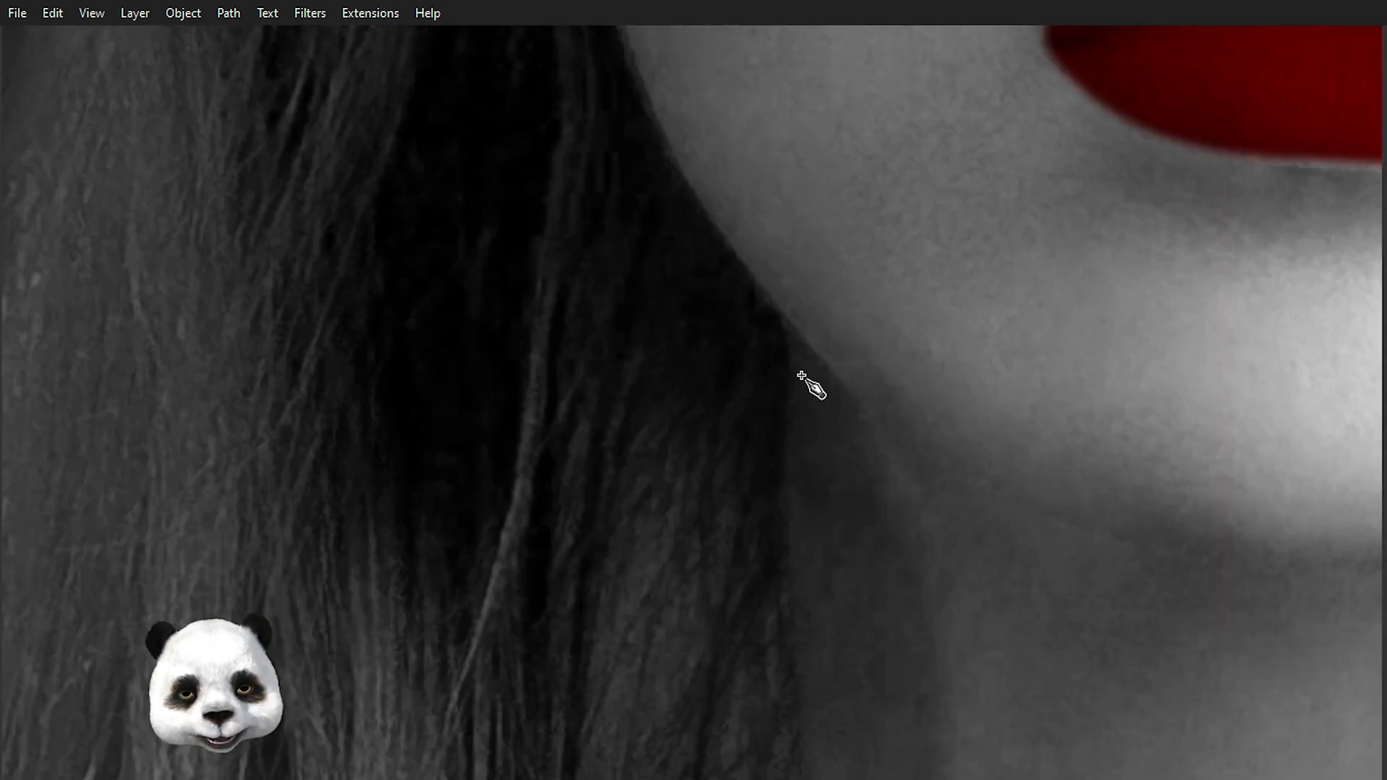
pyautogui.click(784, 318)
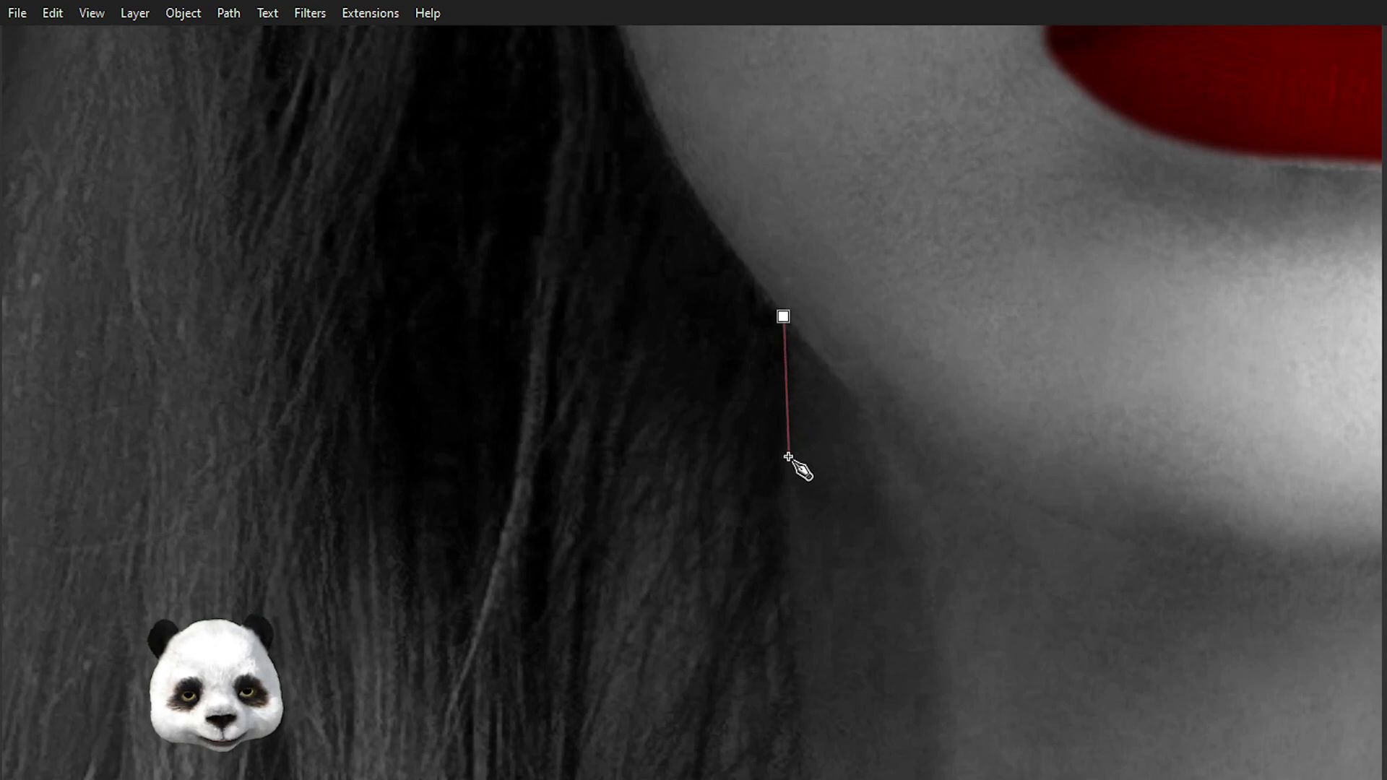
pyautogui.moveTo(785, 464); pyautogui.dragTo(781, 489)
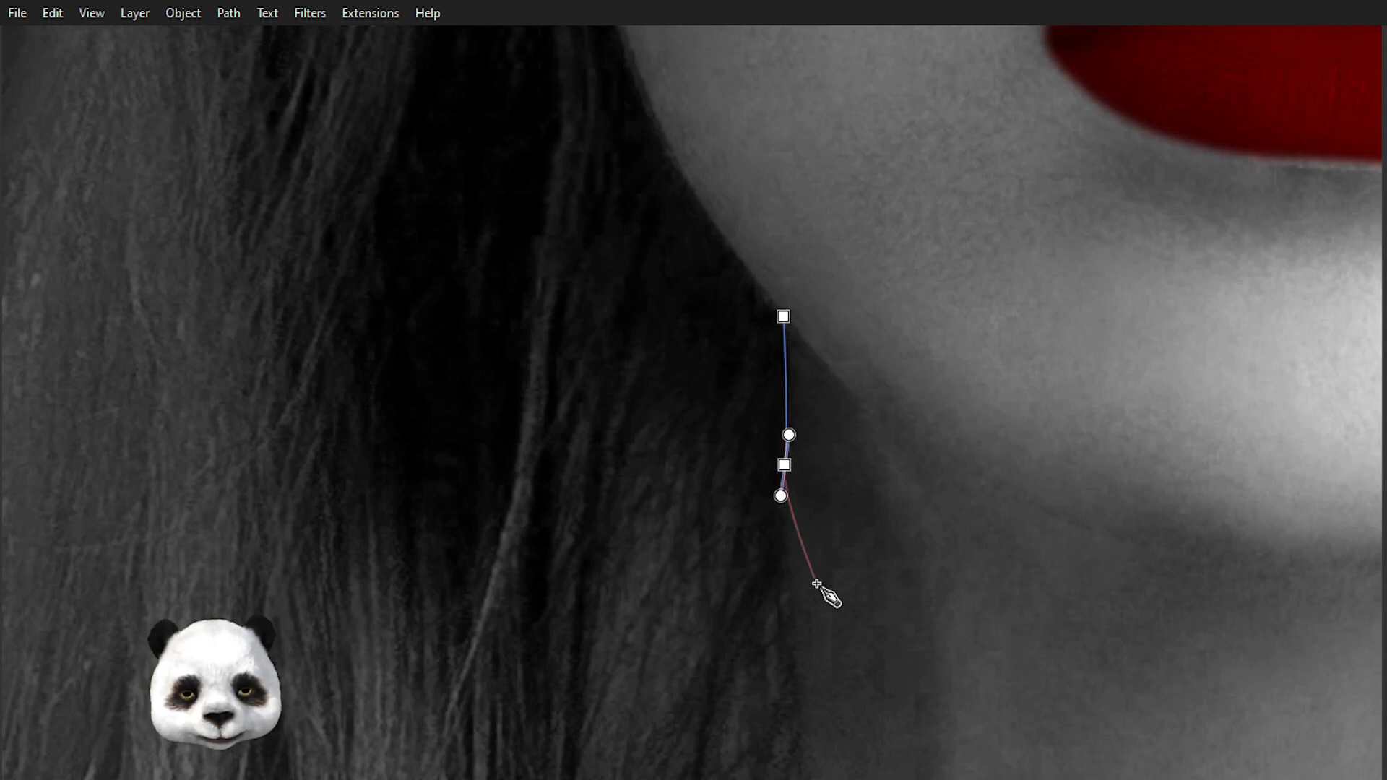
pyautogui.scroll(-5, 827, 591)
pyautogui.moveTo(740, 301); pyautogui.dragTo(746, 368)
pyautogui.moveTo(748, 500); pyautogui.dragTo(707, 78)
pyautogui.moveTo(711, 181); pyautogui.dragTo(720, 224)
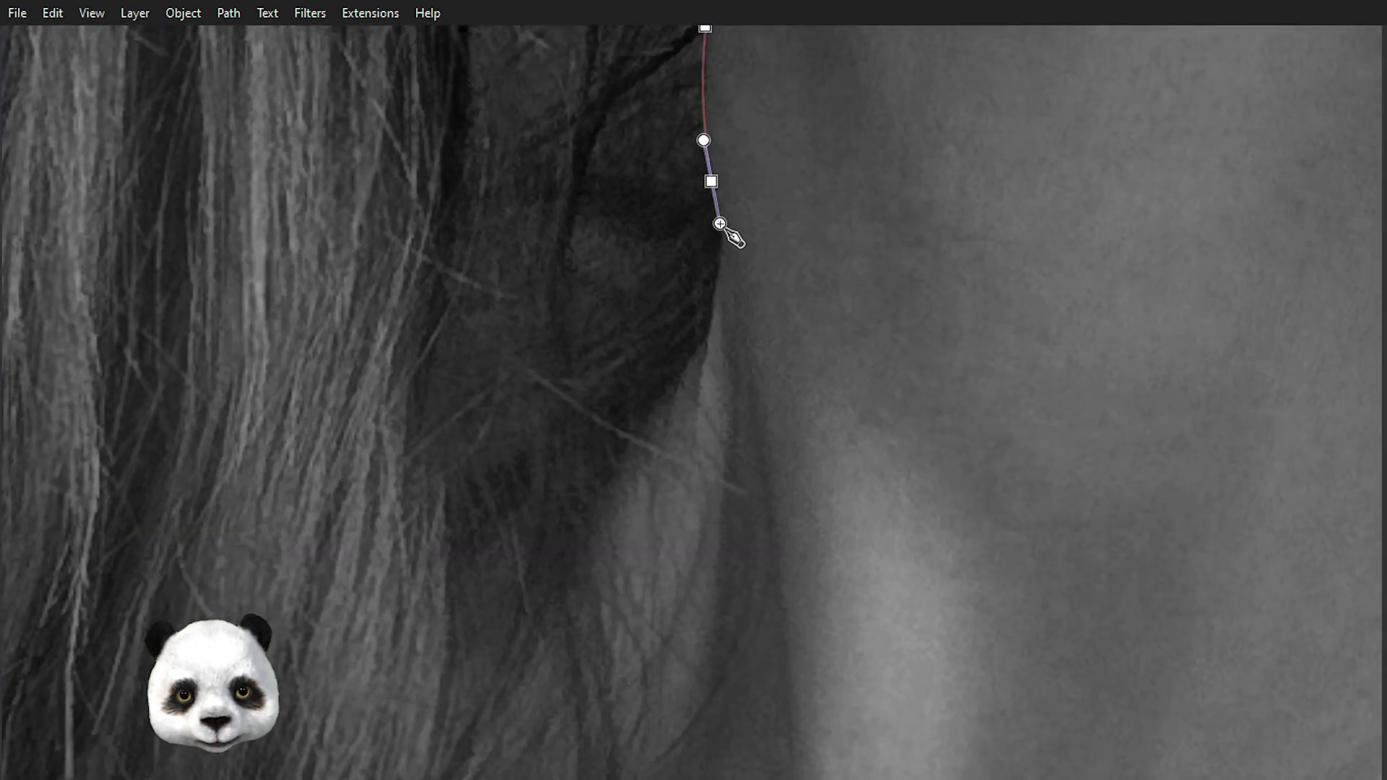
# - Continue the neck path around the hair lock and down along the hair to the base of the neck
pyautogui.scroll(-1, 716, 321)
pyautogui.moveTo(716, 323); pyautogui.dragTo(784, 278)
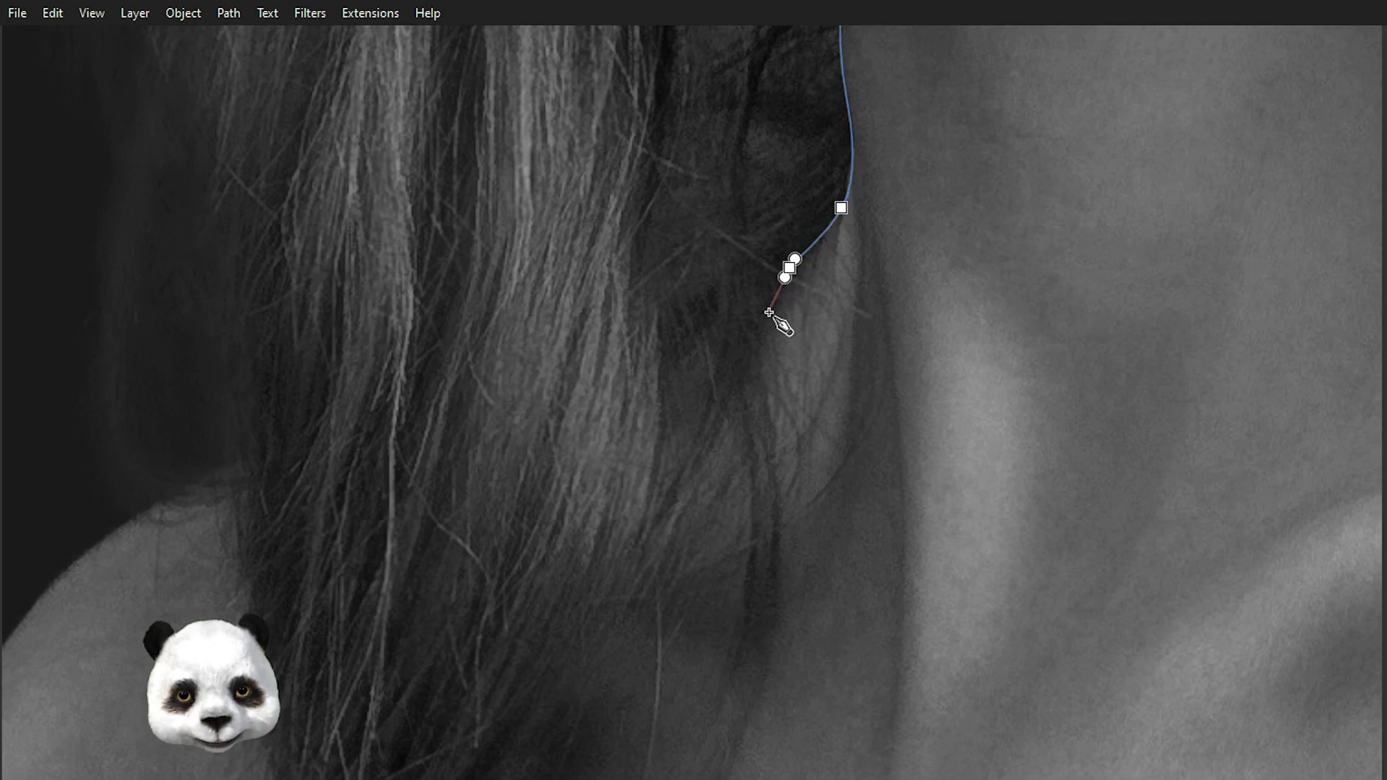
pyautogui.moveTo(762, 374); pyautogui.dragTo(764, 429)
pyautogui.moveTo(779, 585); pyautogui.dragTo(869, 20)
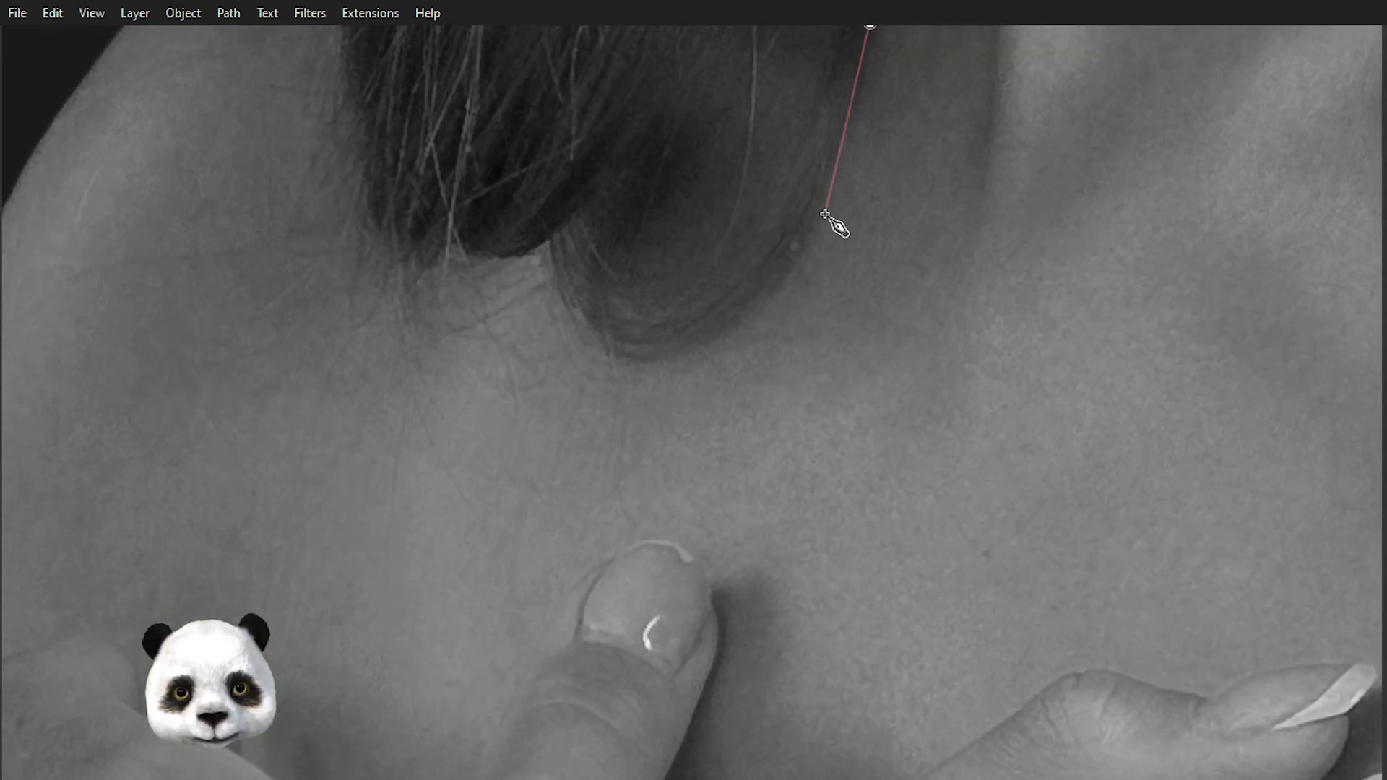
pyautogui.scroll(-2, 823, 223)
pyautogui.moveTo(807, 248); pyautogui.dragTo(784, 282)
# - Extend the neck path across the base of the neck and along the collarbone to the hair over the image-right shoulder
pyautogui.moveTo(911, 232); pyautogui.dragTo(793, 390)
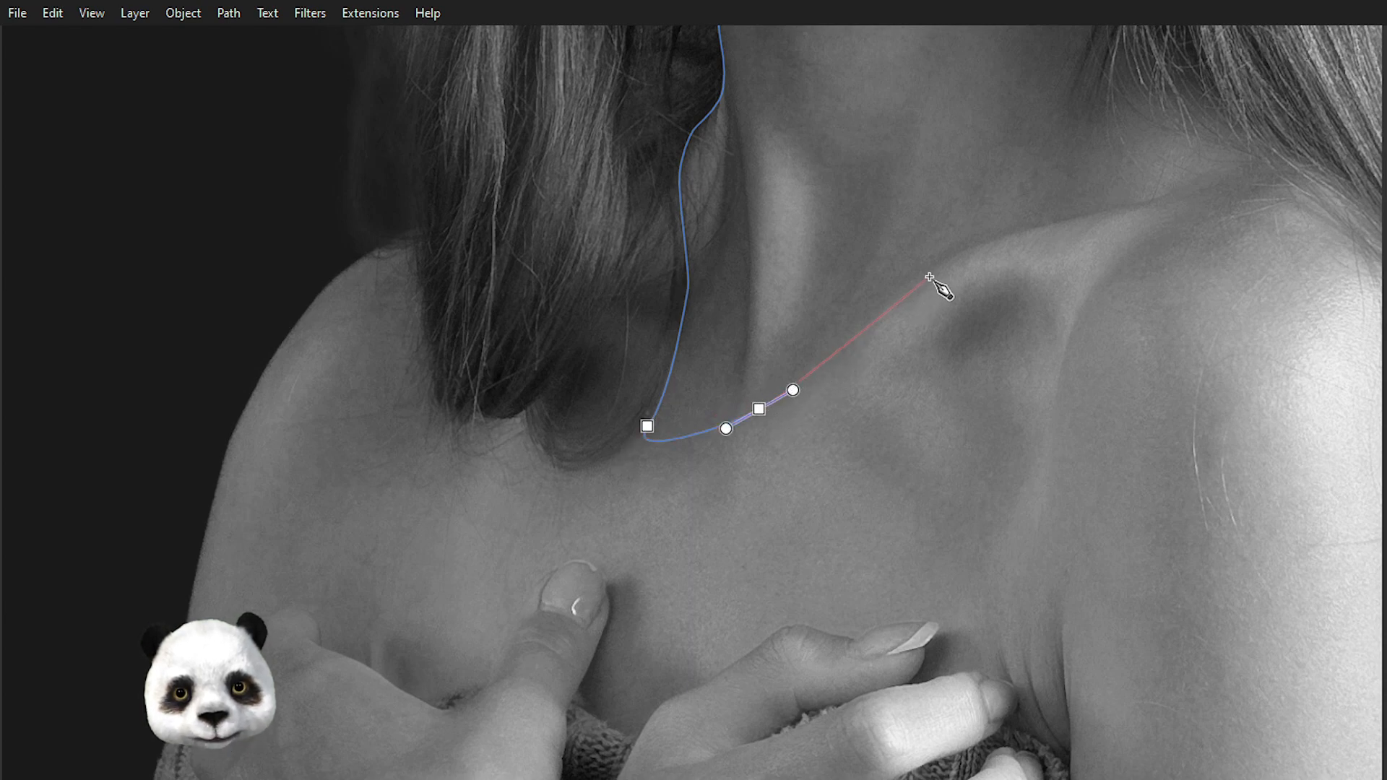
pyautogui.moveTo(932, 269); pyautogui.dragTo(983, 240)
pyautogui.moveTo(1115, 208); pyautogui.dragTo(528, 430)
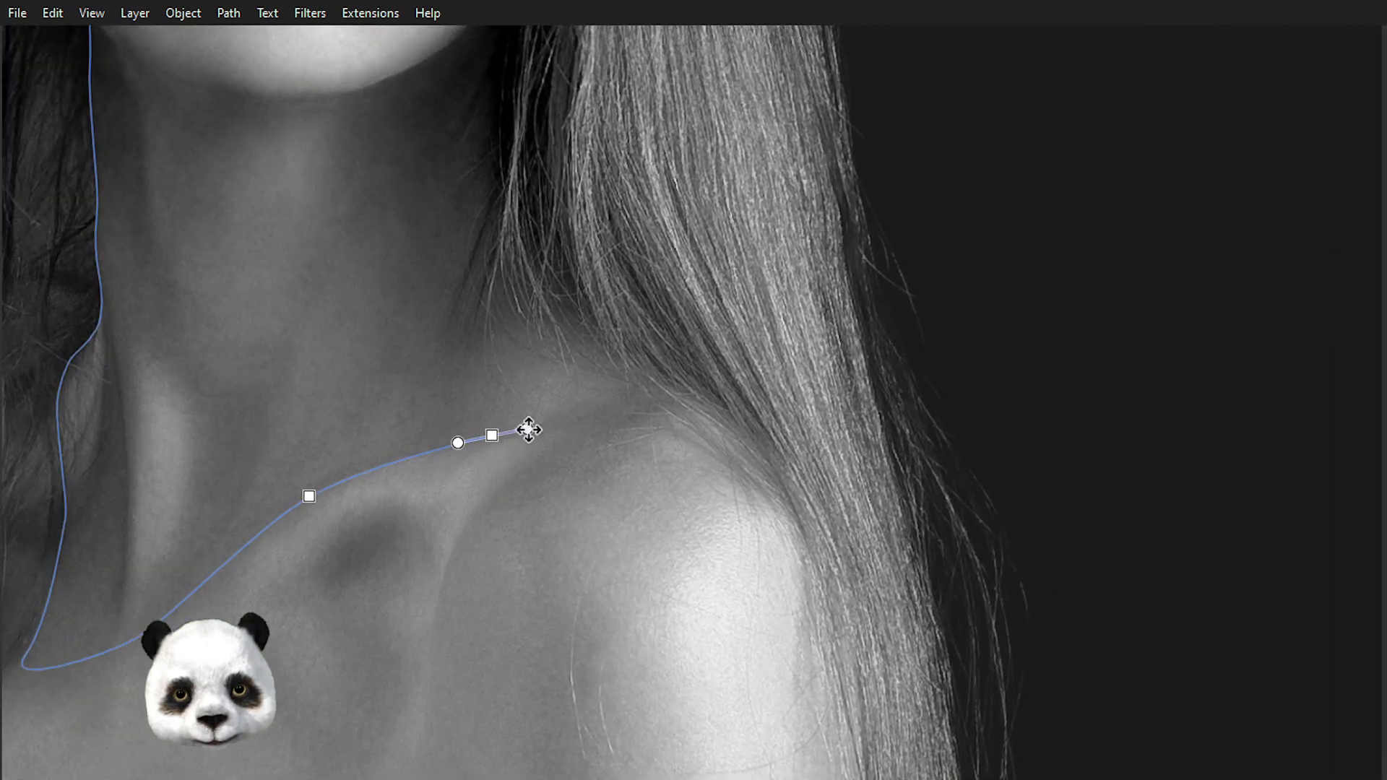
pyautogui.scroll(2, 538, 419)
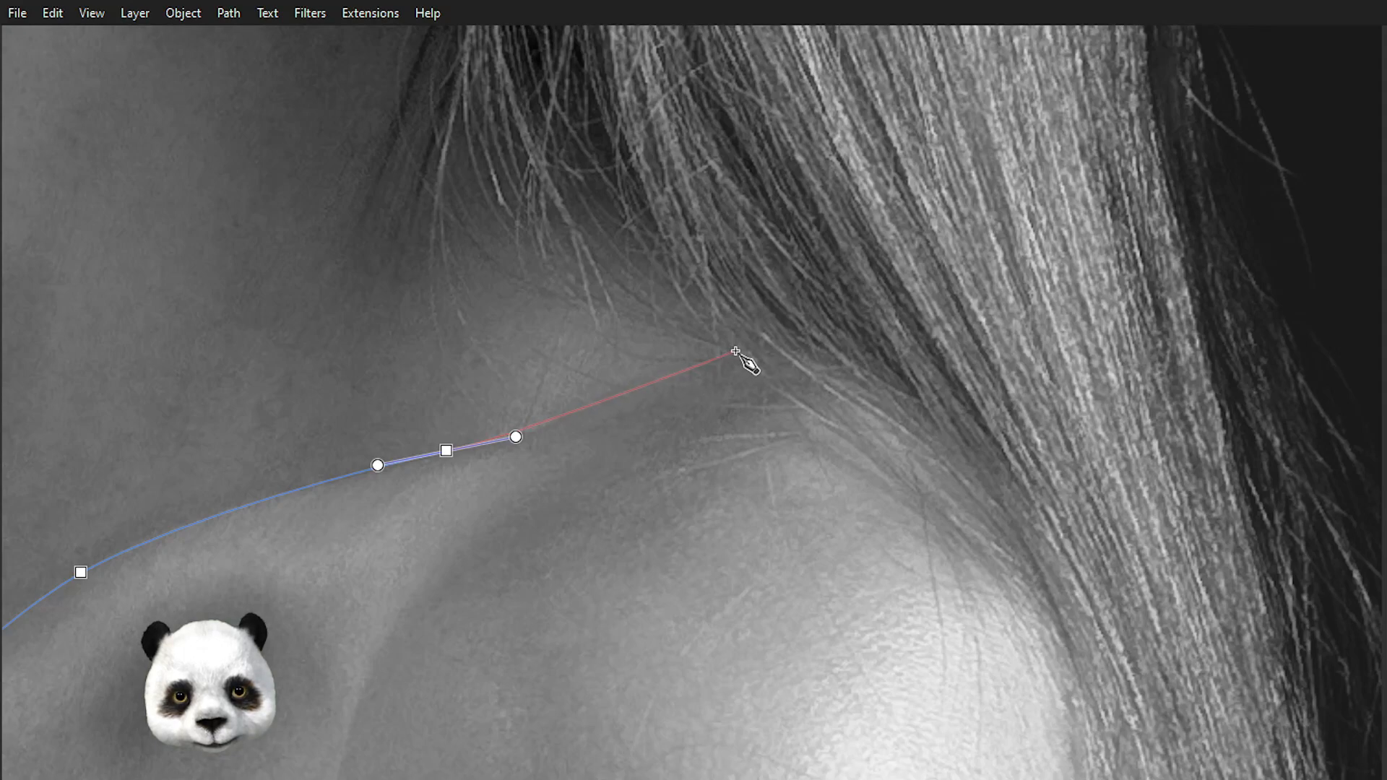
pyautogui.moveTo(742, 344); pyautogui.dragTo(747, 330)
# - Extend the neck path up along the hair on the image-right side of the neck to a corner at the jaw edge
pyautogui.moveTo(550, 202); pyautogui.dragTo(763, 755)
pyautogui.moveTo(729, 518); pyautogui.dragTo(729, 401)
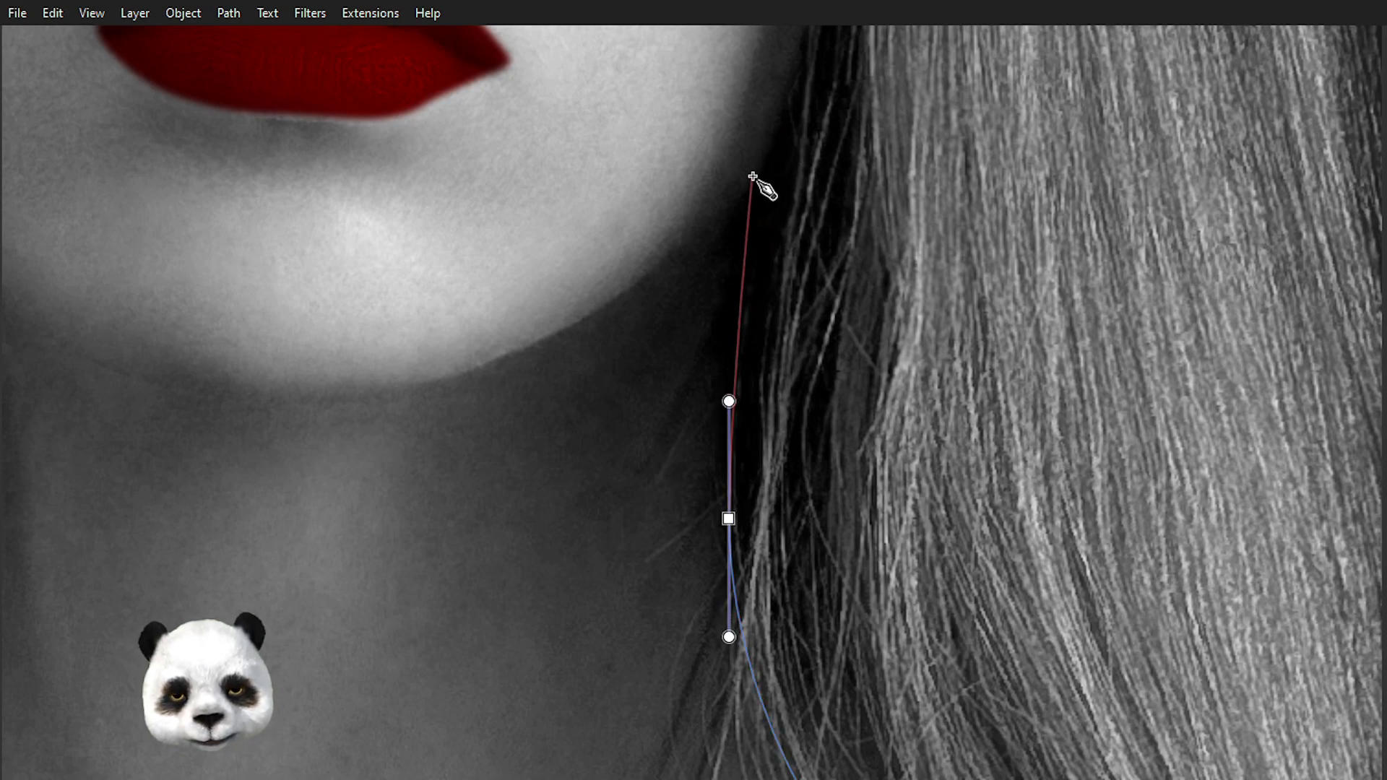
pyautogui.moveTo(754, 180); pyautogui.dragTo(735, 204)
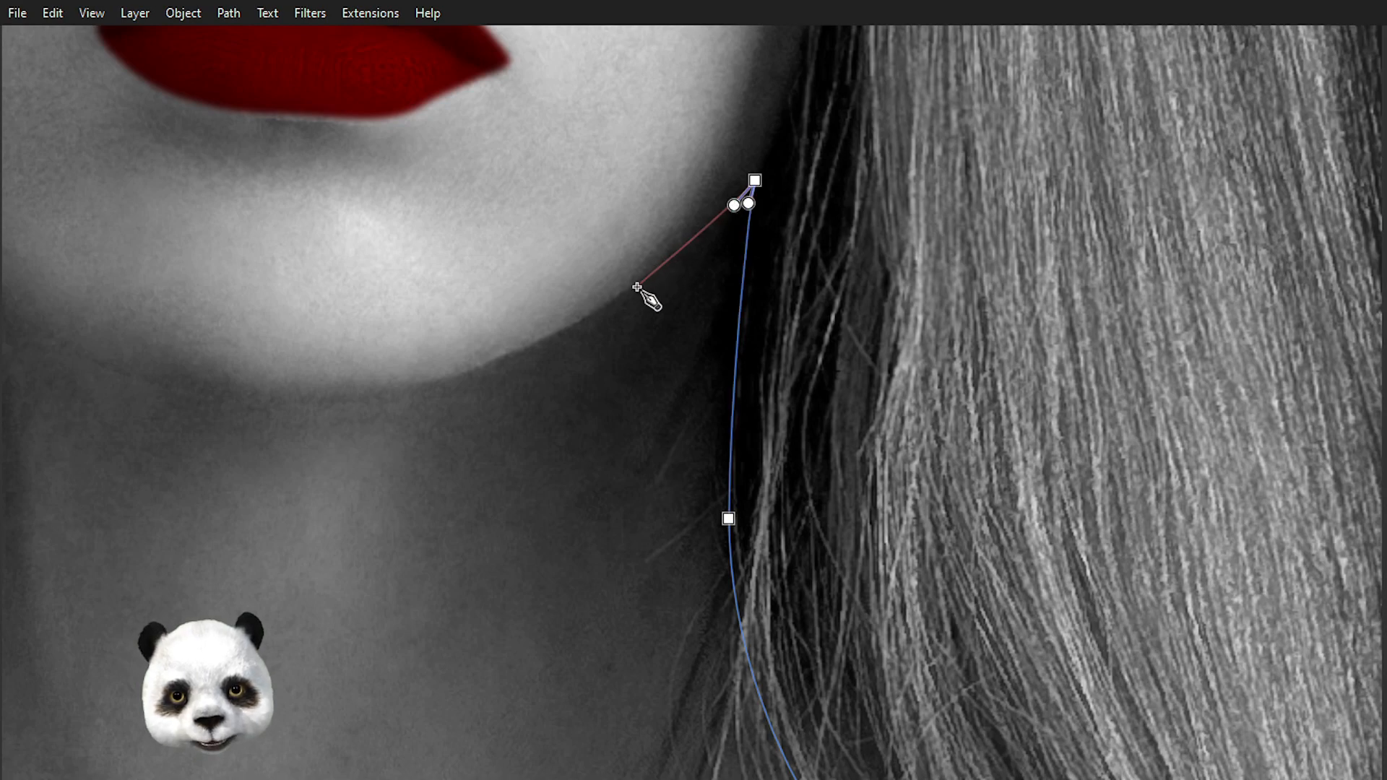
# - Trace the underside of the jaw and chin back to the starting node and close the neck path
pyautogui.moveTo(598, 310); pyautogui.dragTo(542, 348)
pyautogui.moveTo(402, 399); pyautogui.dragTo(698, 404)
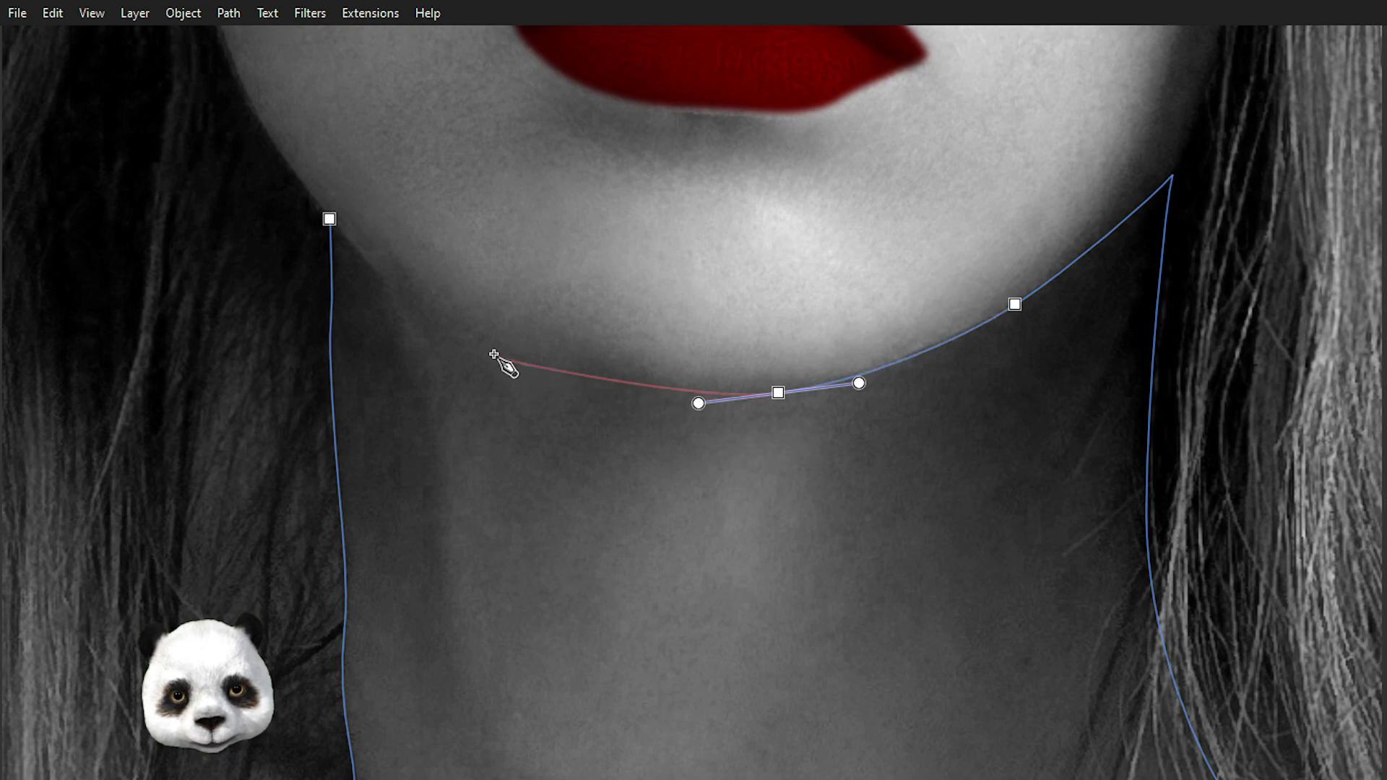
pyautogui.moveTo(470, 334); pyautogui.dragTo(383, 282)
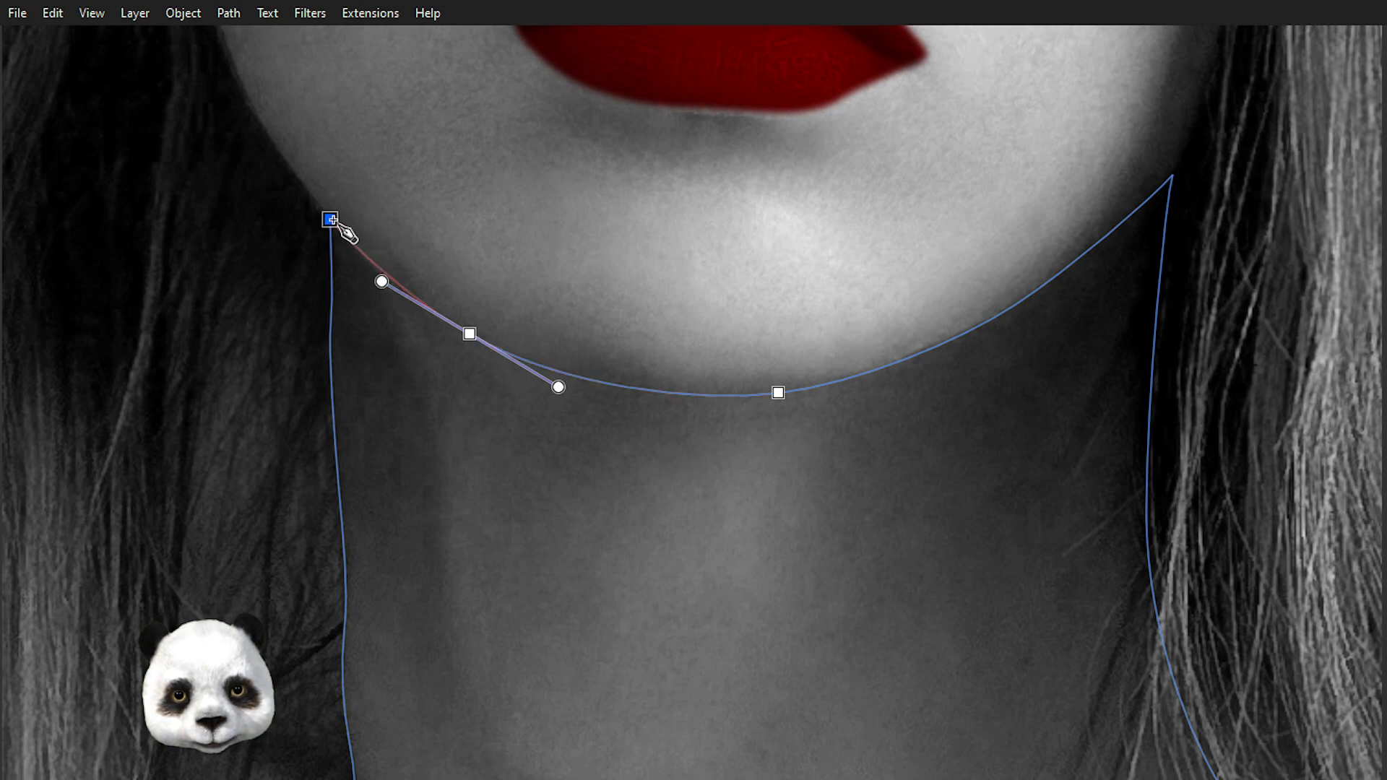
pyautogui.moveTo(329, 218); pyautogui.dragTo(321, 205)
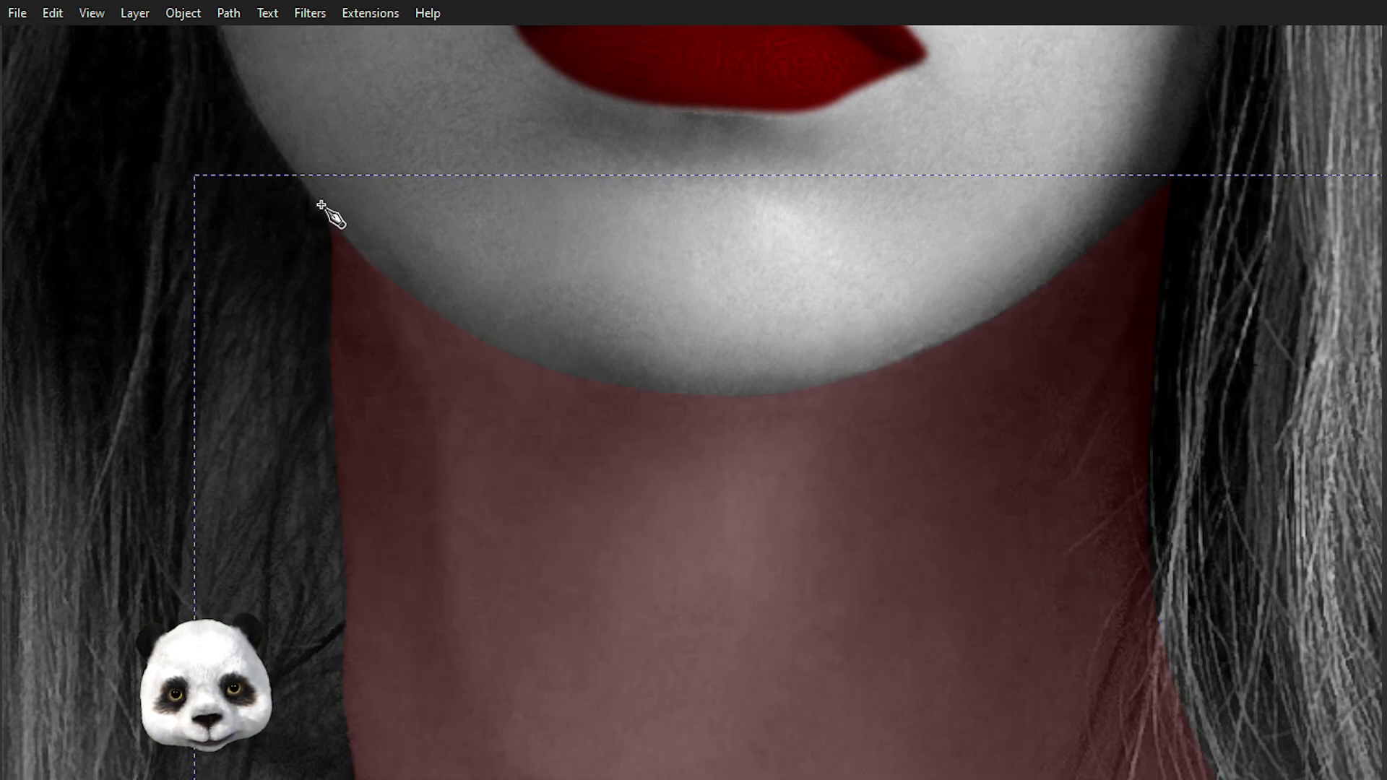
# - Color the closed neck shape dark red to match the lips, letting the skin shading show through
pyautogui.scroll(-6, 372, 296)
pyautogui.scroll(2, 229, 339)
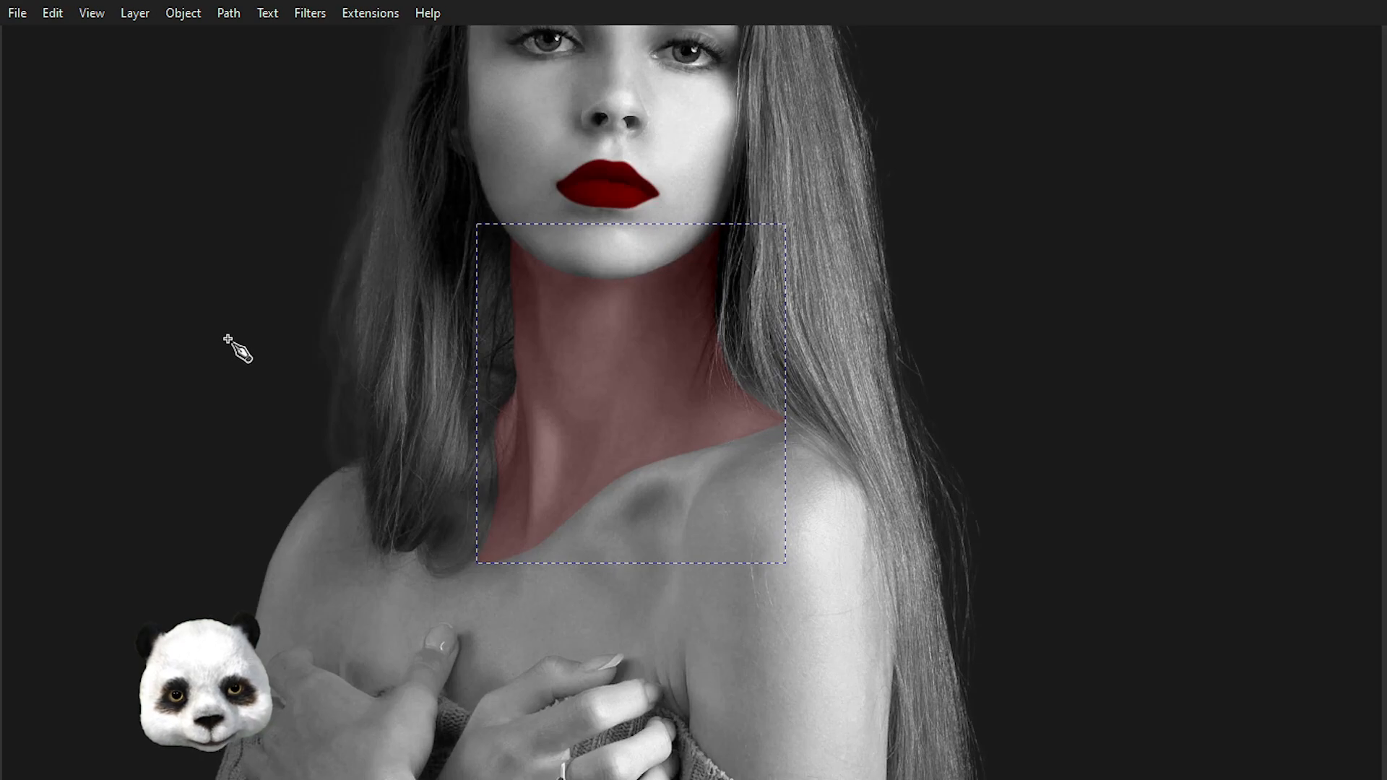
pyautogui.scroll(2, 297, 303)
pyautogui.scroll(-4, 310, 312)
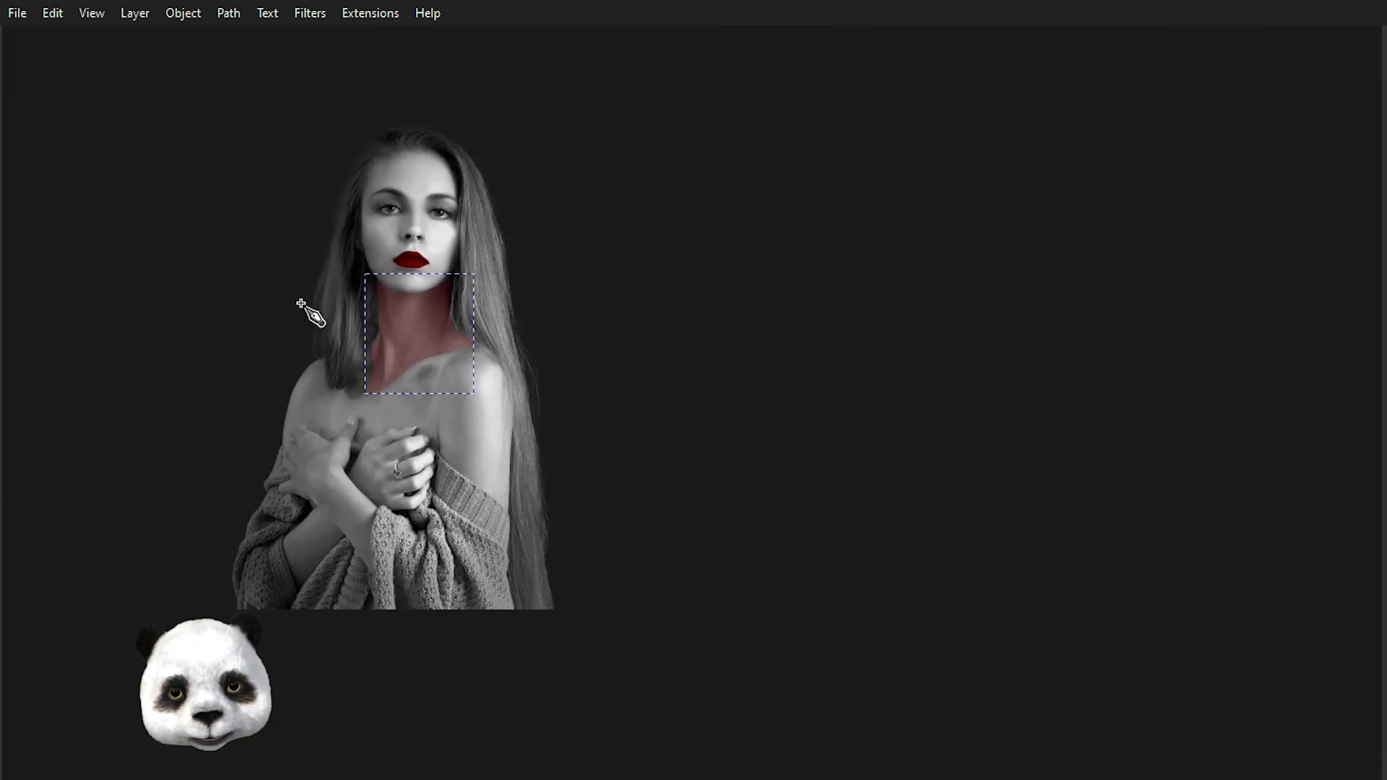
pyautogui.scroll(2, 318, 289)
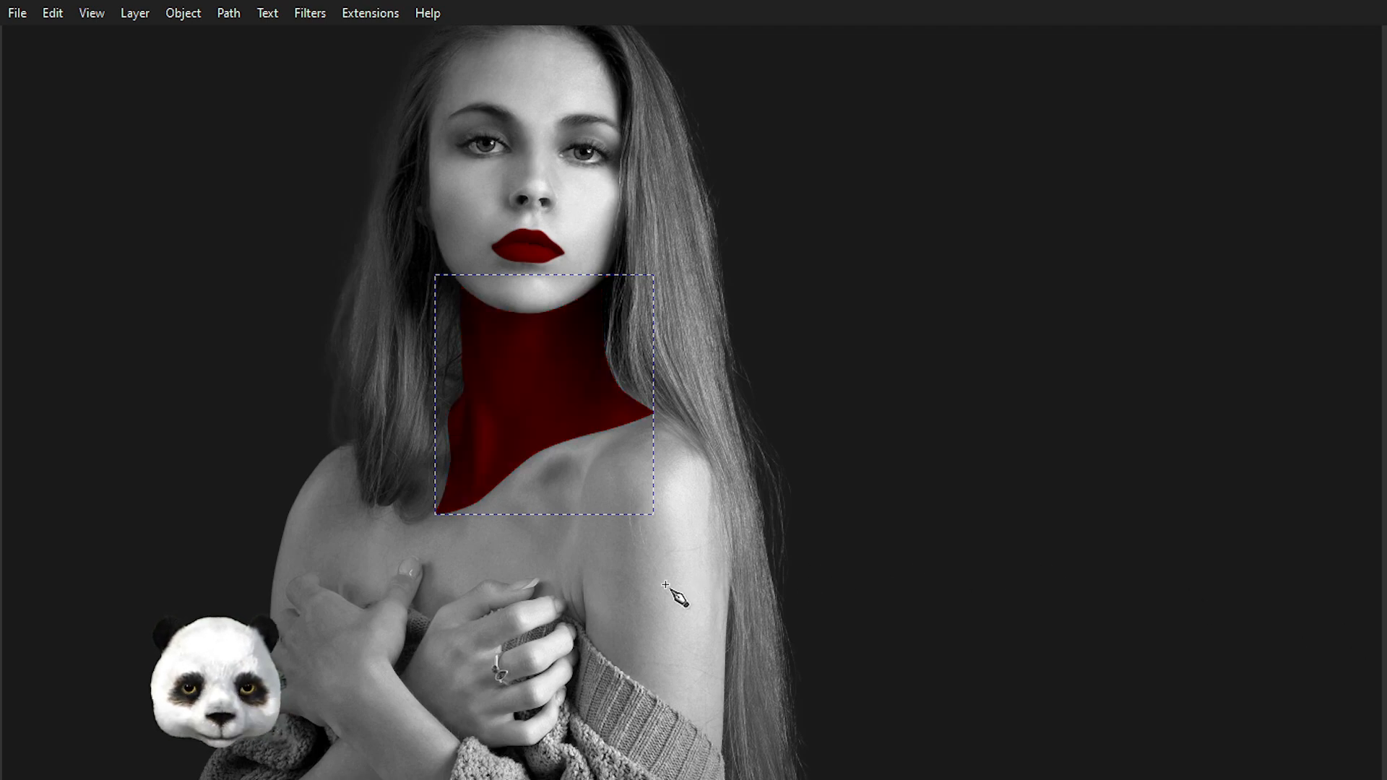
# - Reshape the neck path's image-right edge to follow the hair by adjusting its two nodes between jaw and shoulder, and clear the selection
pyautogui.scroll(3, 615, 366)
pyautogui.press('m')
pyautogui.press('n')
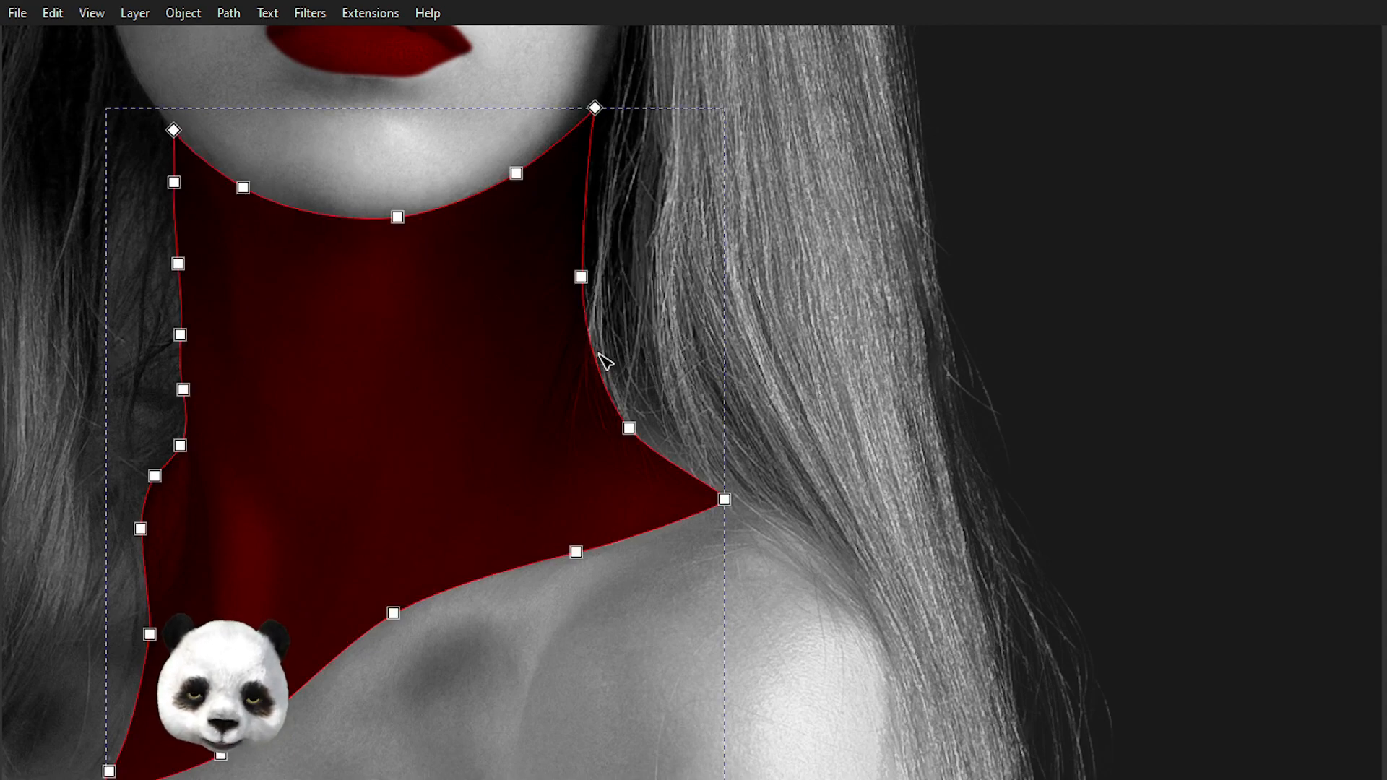
pyautogui.click(582, 277)
pyautogui.click(582, 278)
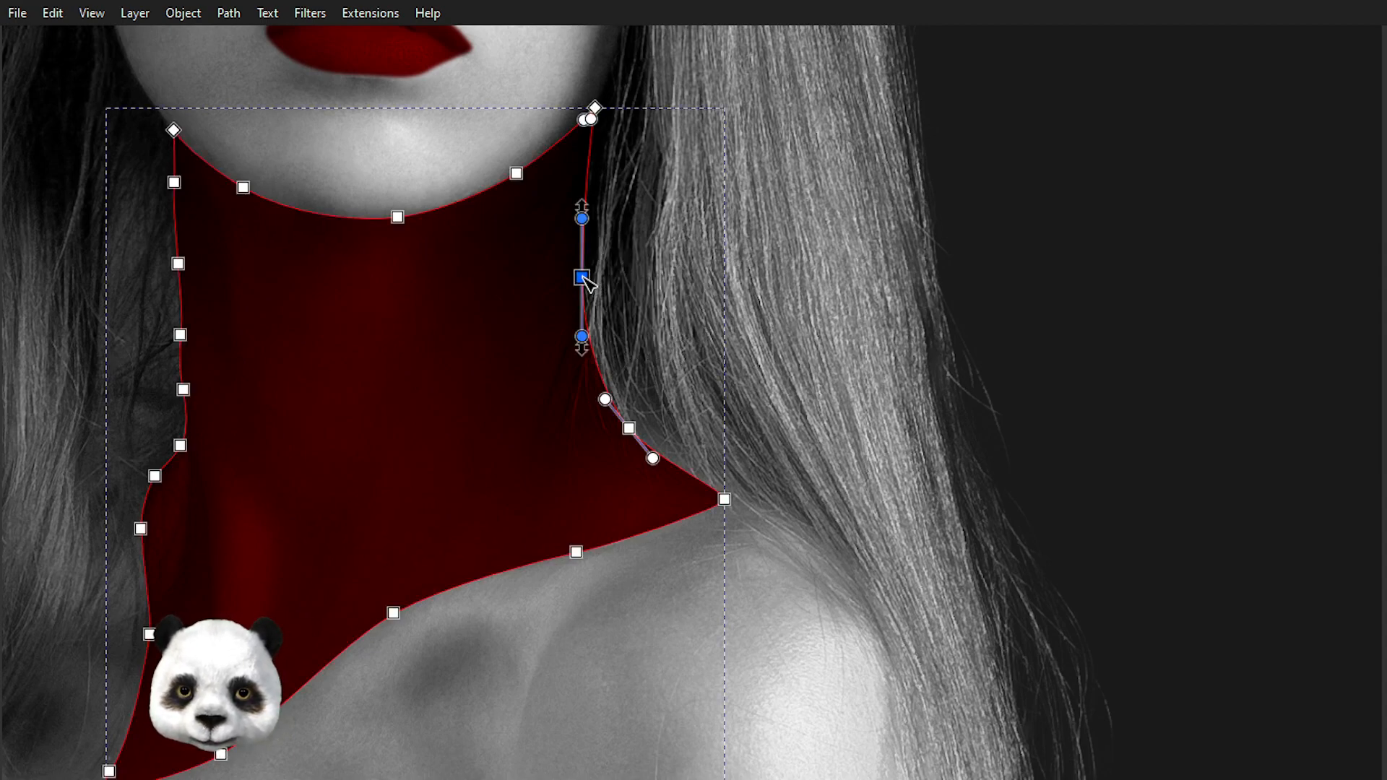
pyautogui.moveTo(582, 341); pyautogui.dragTo(585, 351)
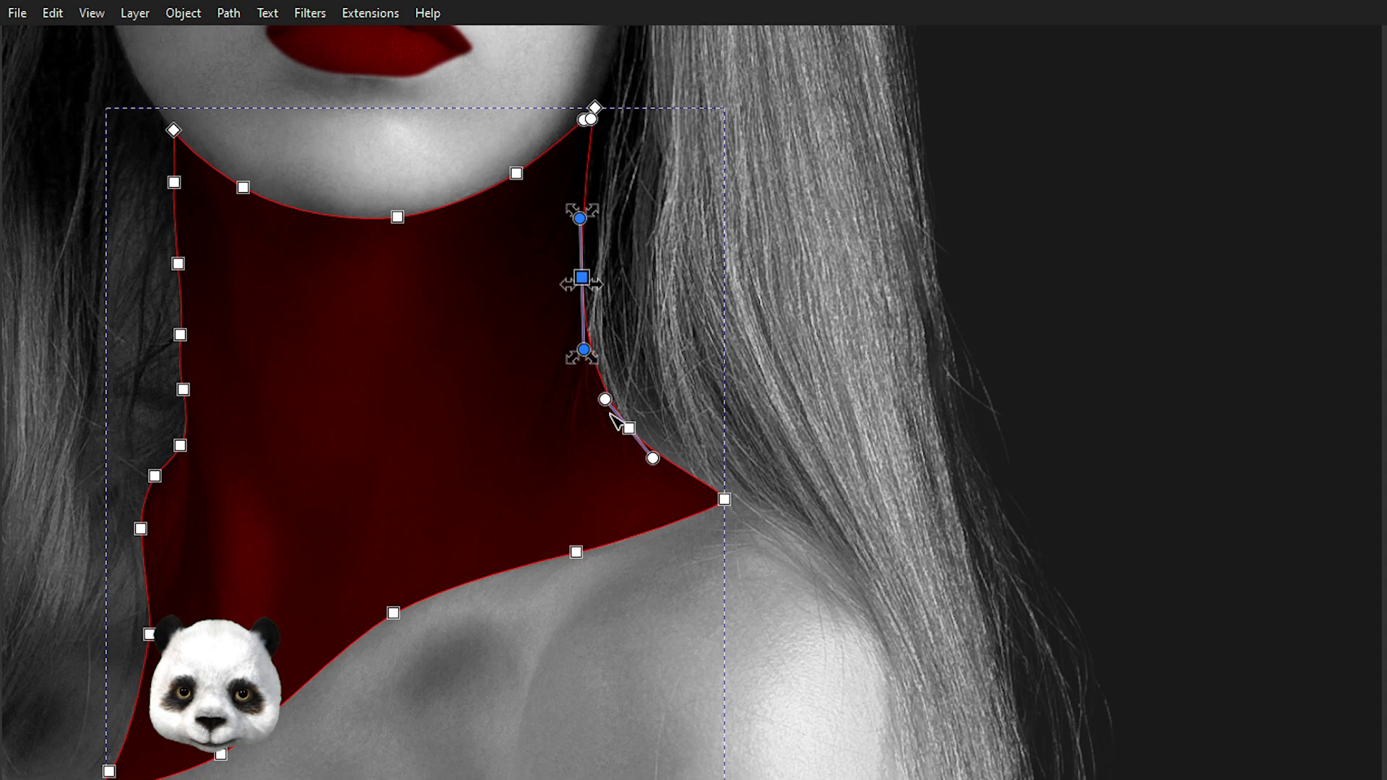
pyautogui.moveTo(653, 459); pyautogui.dragTo(635, 431)
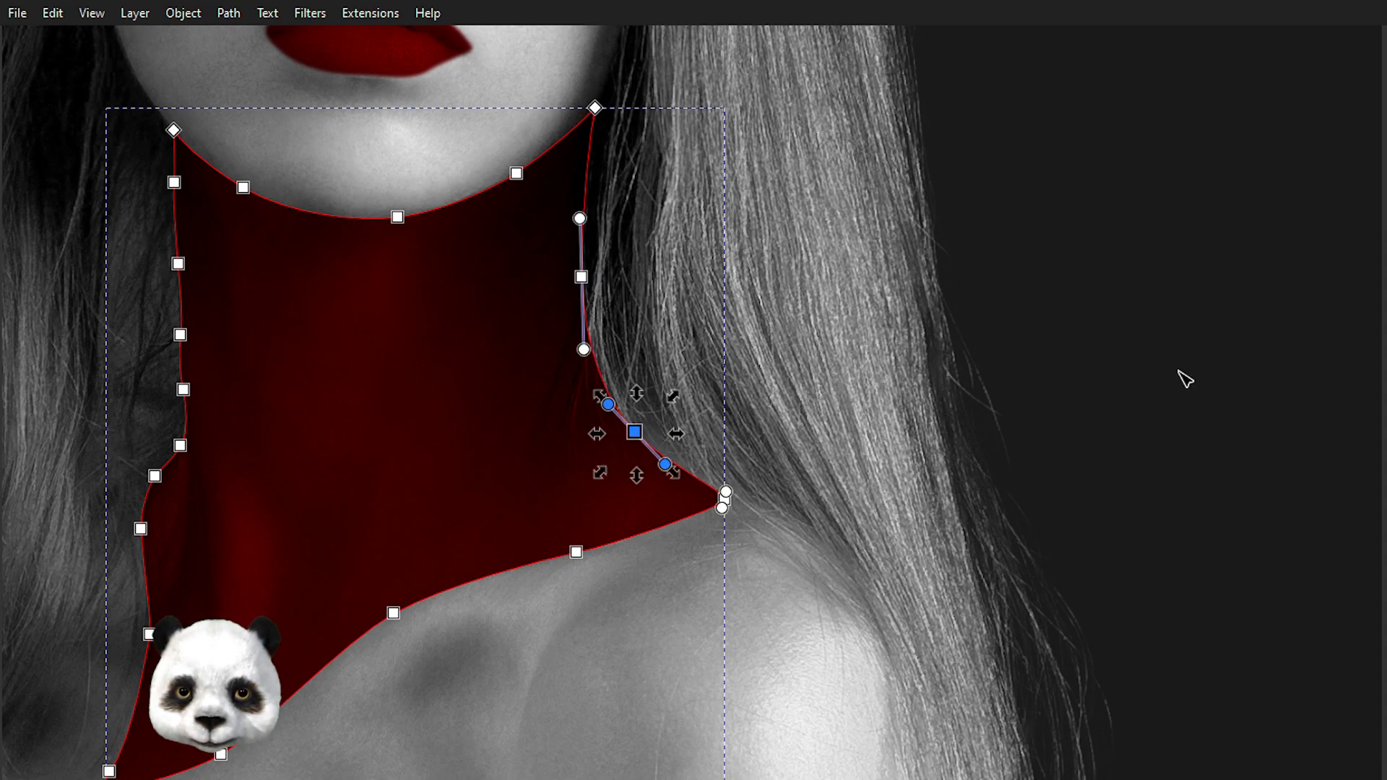
pyautogui.press('Escape')
# - Try a vertical linear gradient on the neck shape that fades to transparent toward the chin, and remove its transparent stop
pyautogui.keyDown('ctrl'); pyautogui.scroll(-5, 1099, 397); pyautogui.keyUp('ctrl')
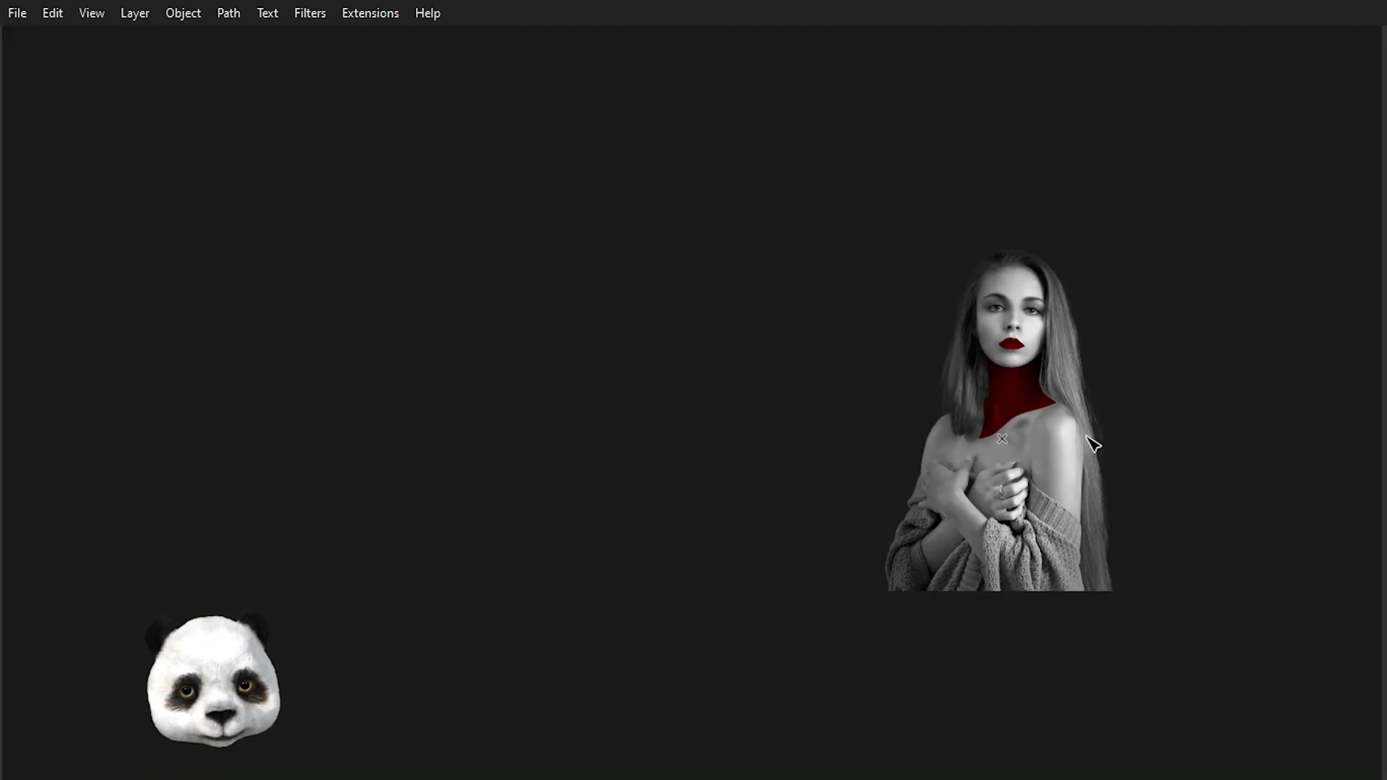
pyautogui.moveTo(1090, 432); pyautogui.dragTo(847, 536)
pyautogui.keyDown('ctrl'); pyautogui.scroll(2, 781, 542); pyautogui.keyUp('ctrl')
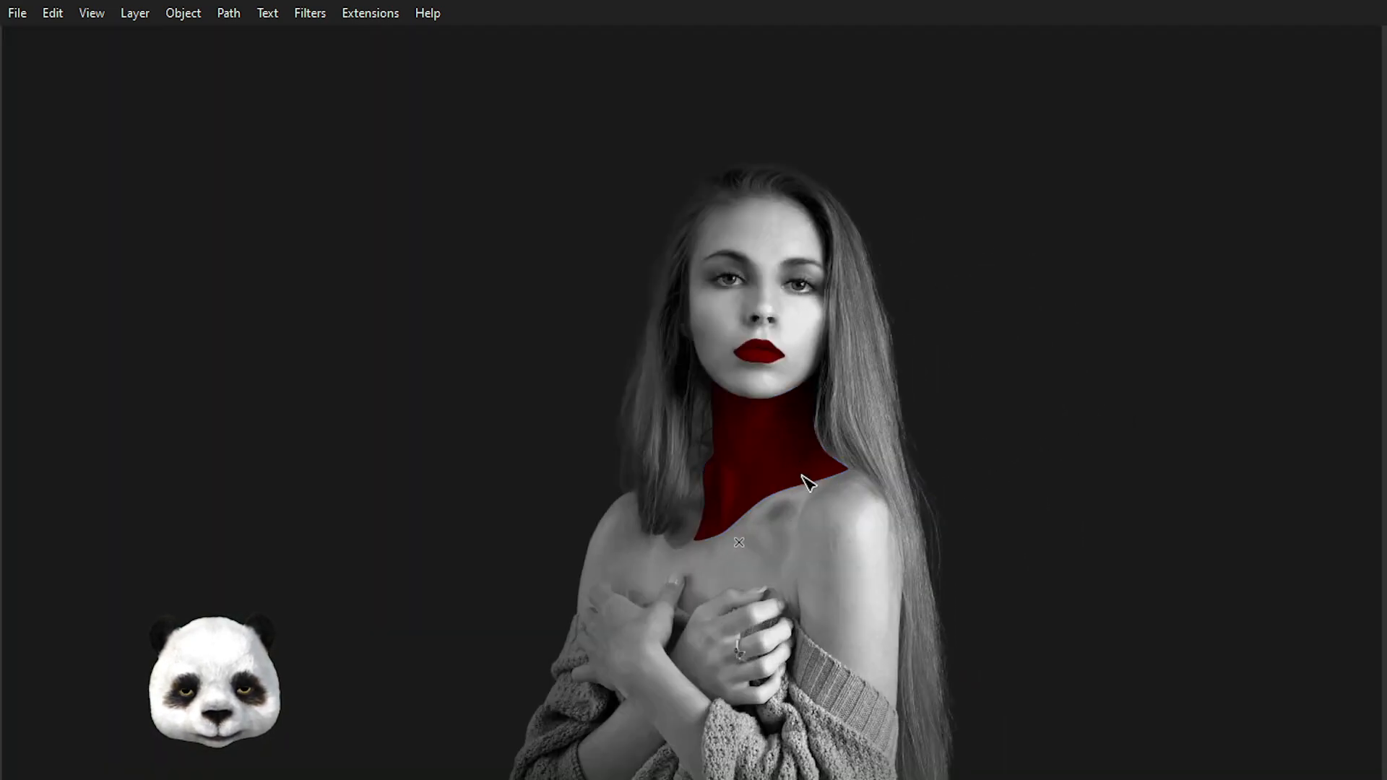
pyautogui.keyDown('ctrl'); pyautogui.scroll(1, 793, 455); pyautogui.keyUp('ctrl')
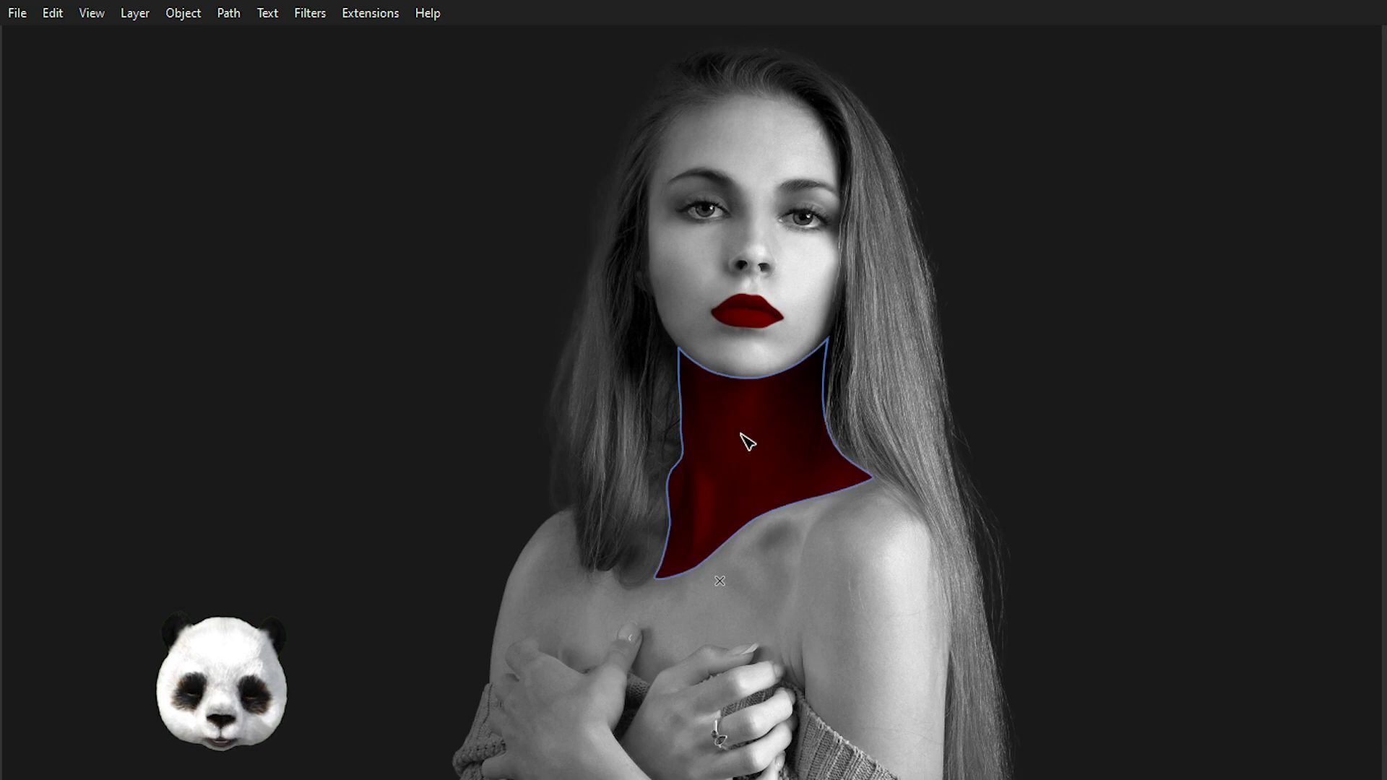
pyautogui.click(770, 474)
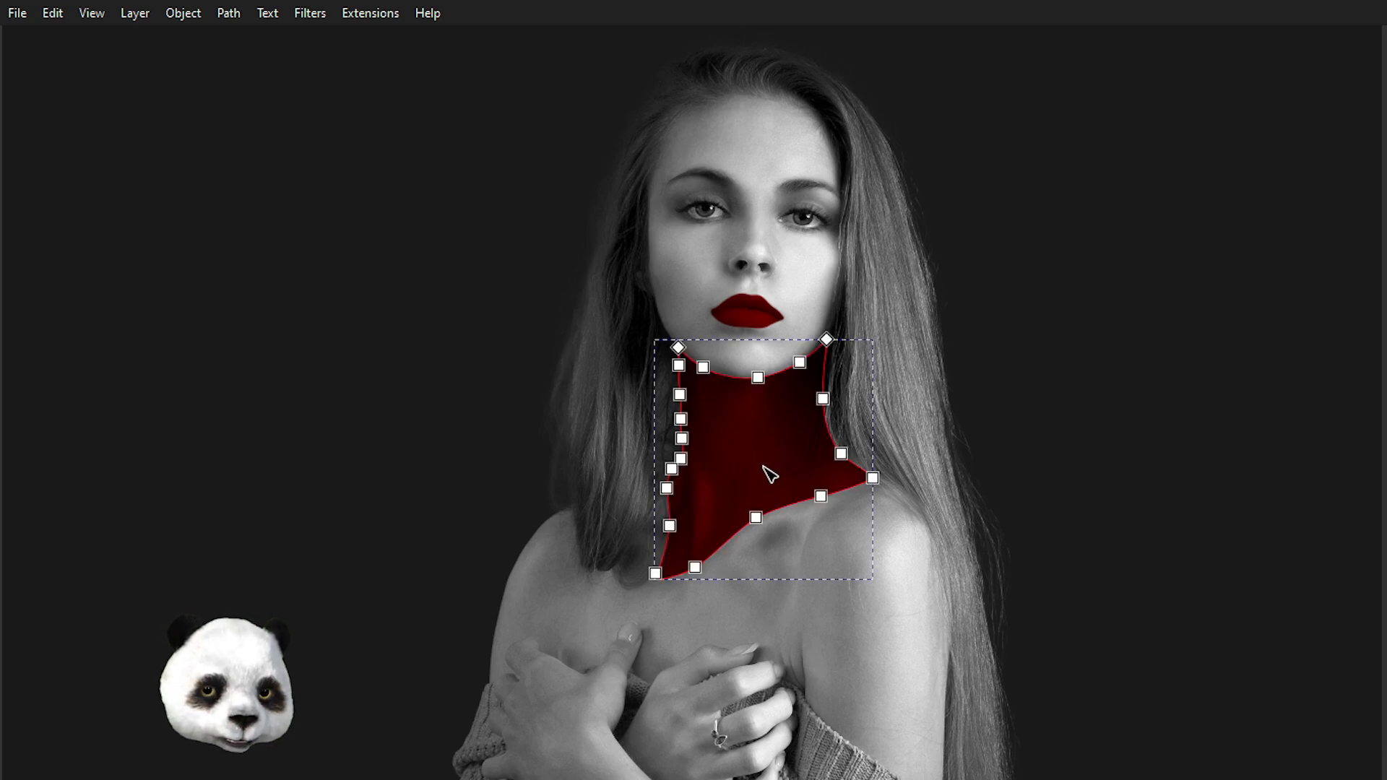
pyautogui.press('h')
pyautogui.hotkey('ctrl', 'z')
pyautogui.press('g')
pyautogui.moveTo(721, 490); pyautogui.dragTo(722, 372)
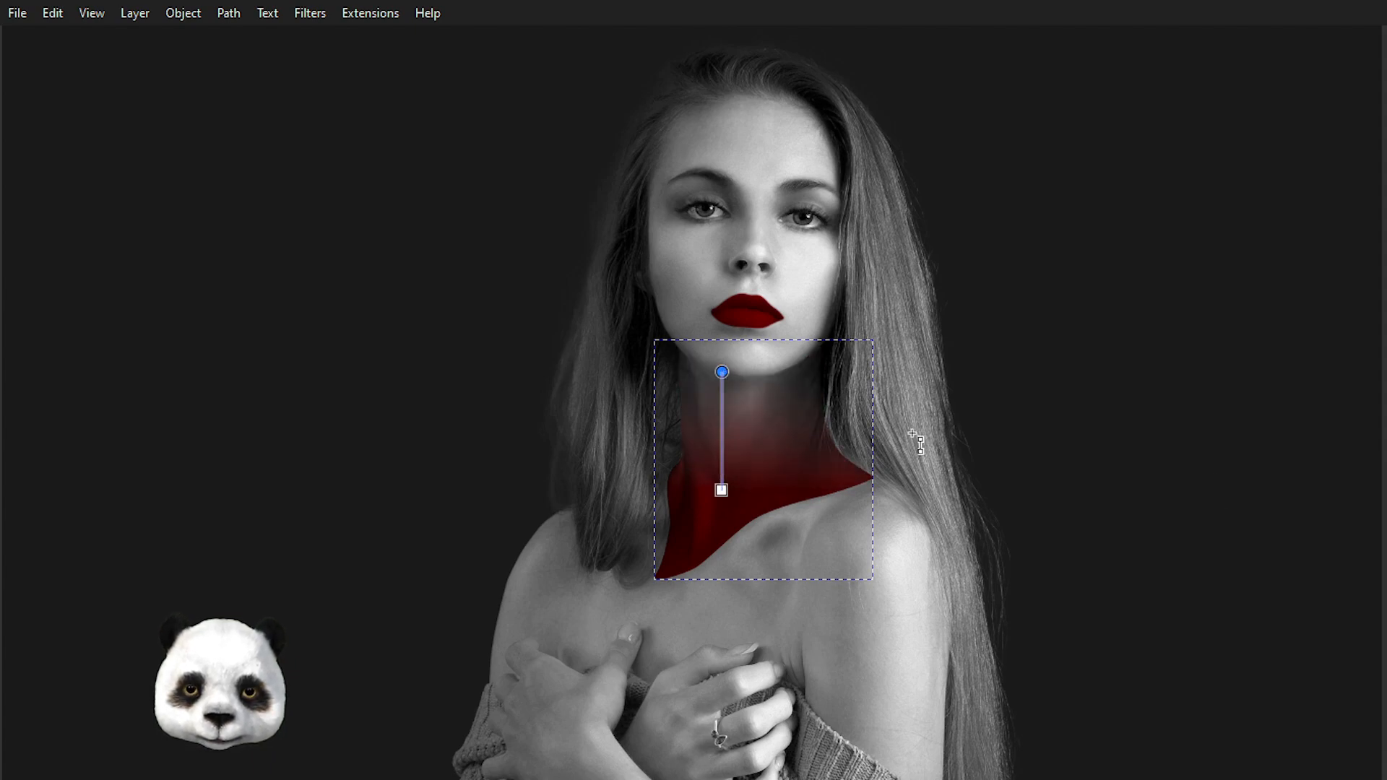
pyautogui.press('Delete')
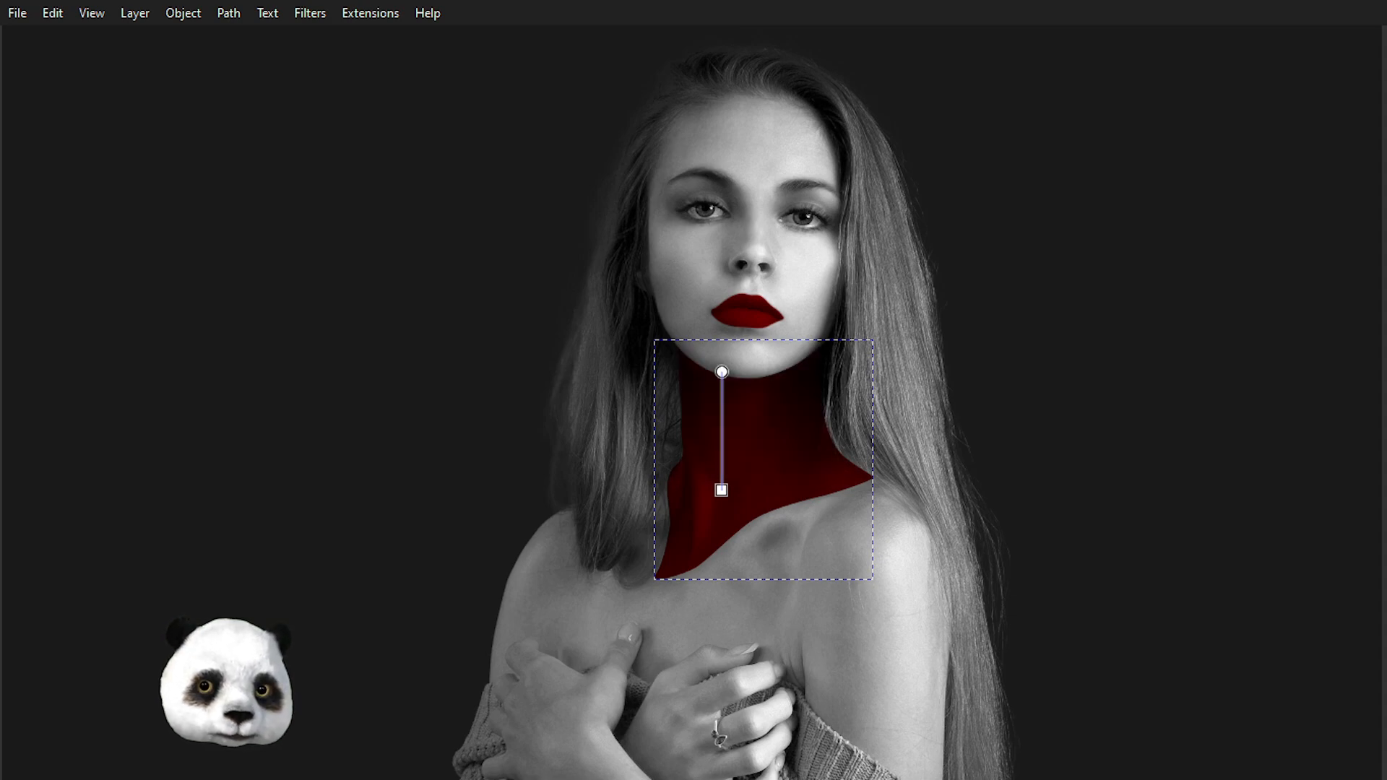
# - Clear the selection and examine the dark red neck on the whole portrait and close up
pyautogui.scroll(-2, 1125, 545)
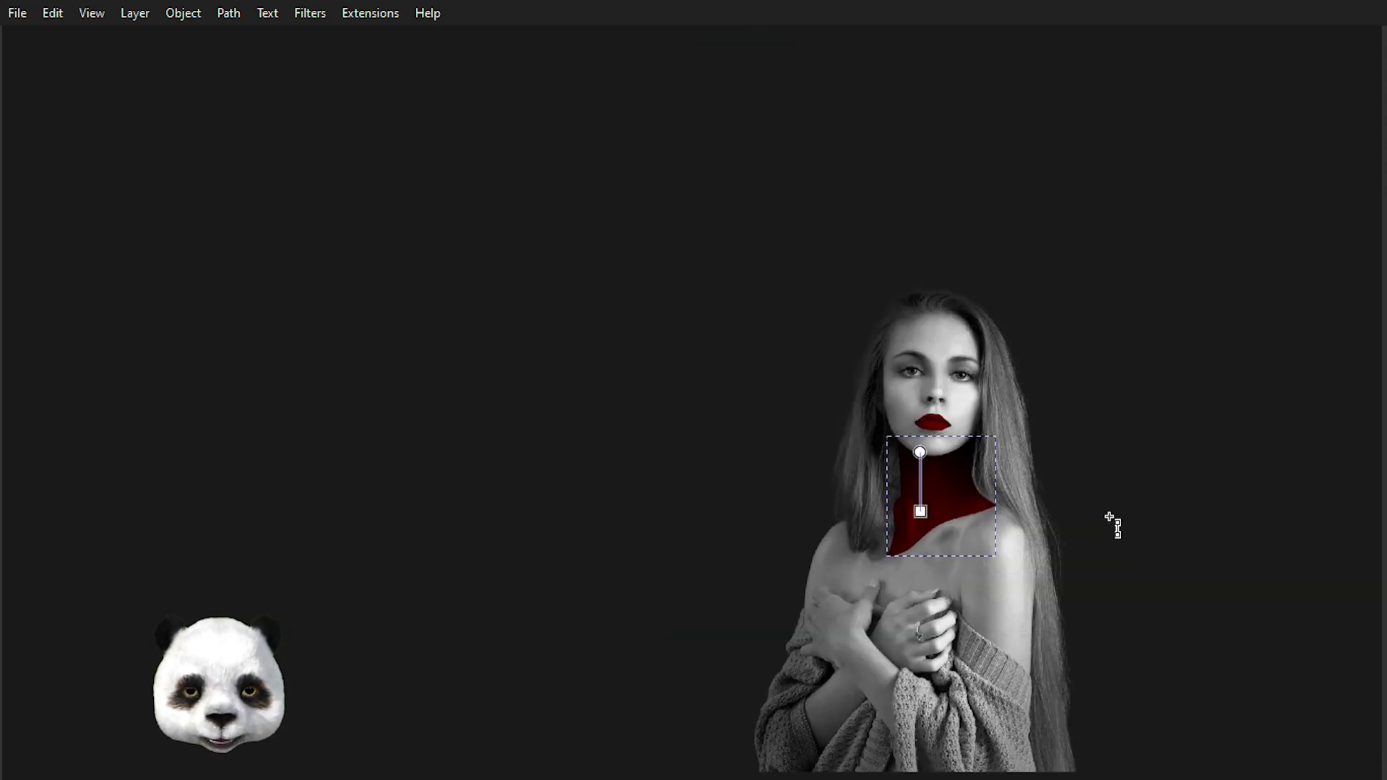
pyautogui.press('s')
pyautogui.press('Escape')
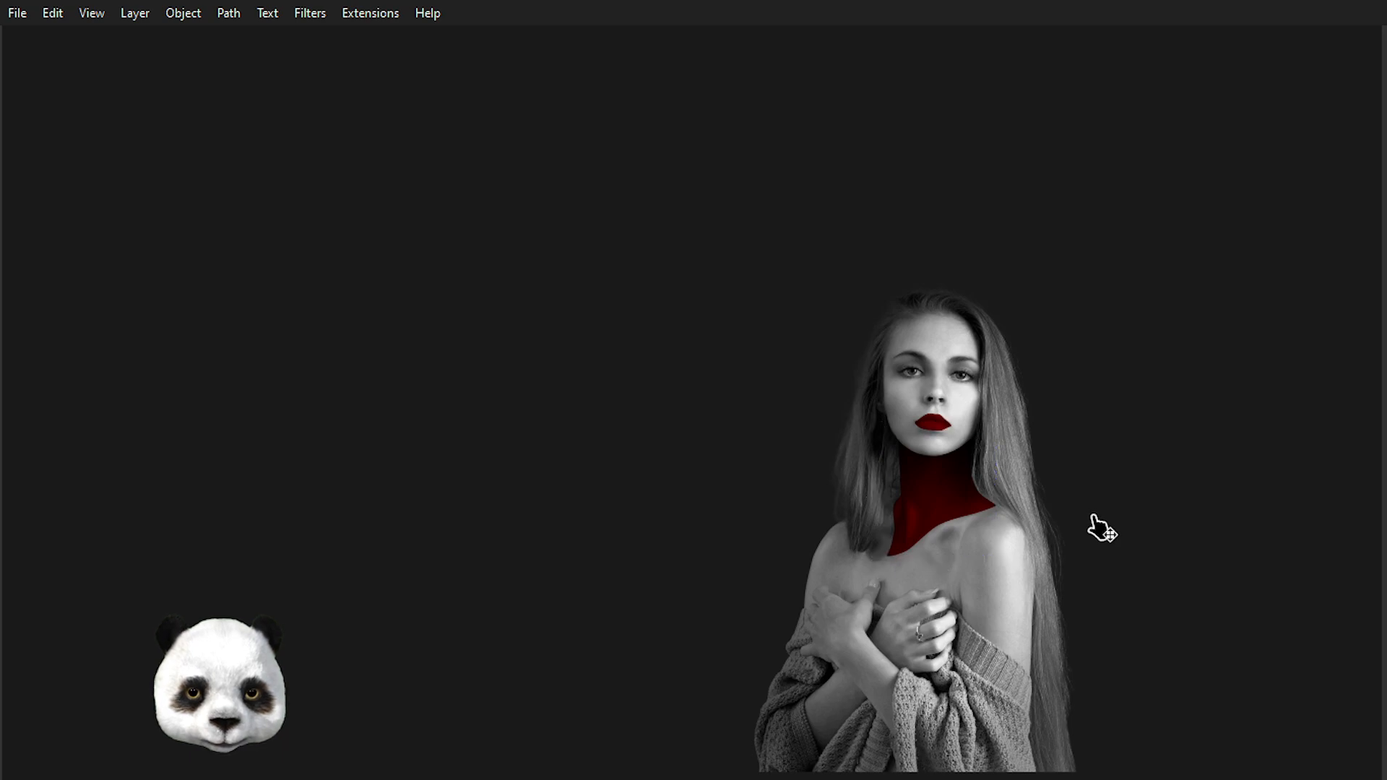
pyautogui.scroll(-2, 1114, 535)
pyautogui.moveTo(1136, 620); pyautogui.dragTo(869, 565)
pyautogui.scroll(2, 802, 551)
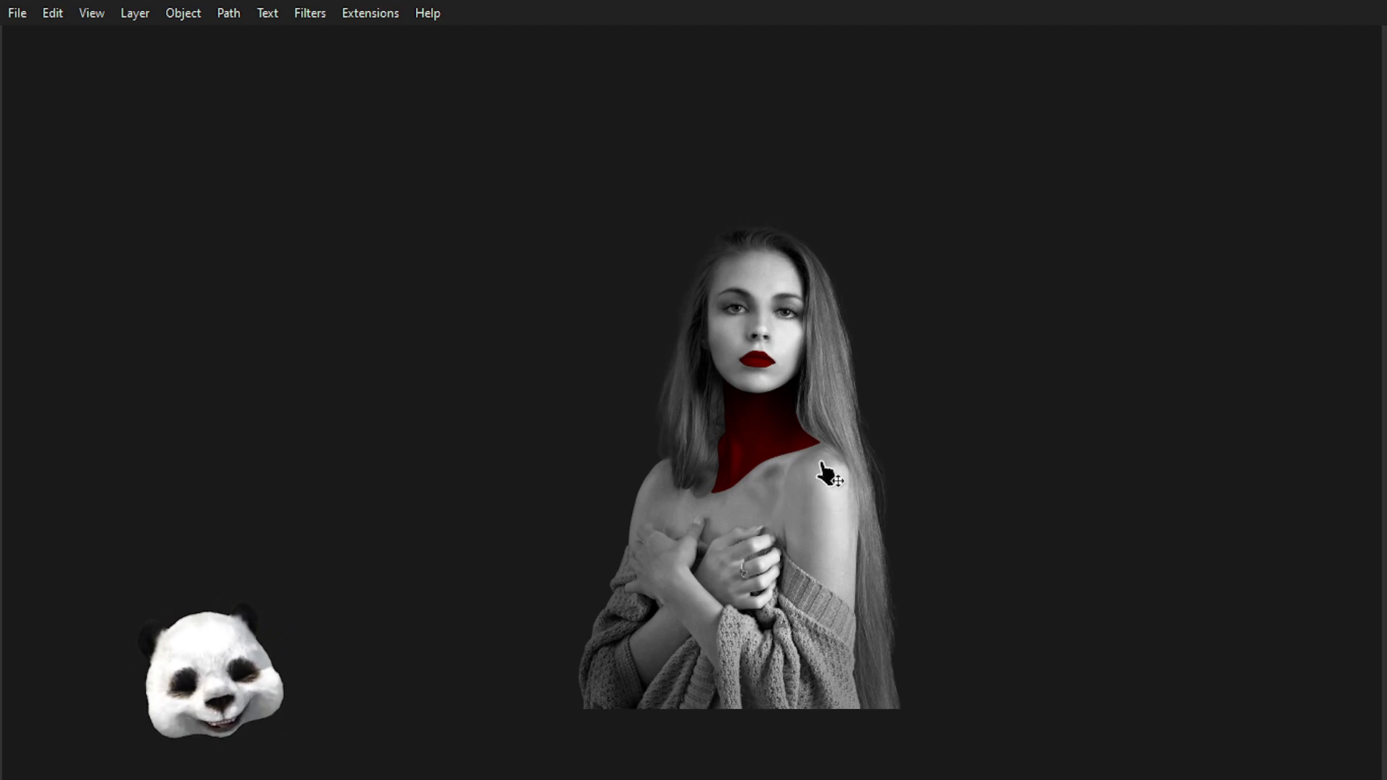
pyautogui.scroll(2, 788, 499)
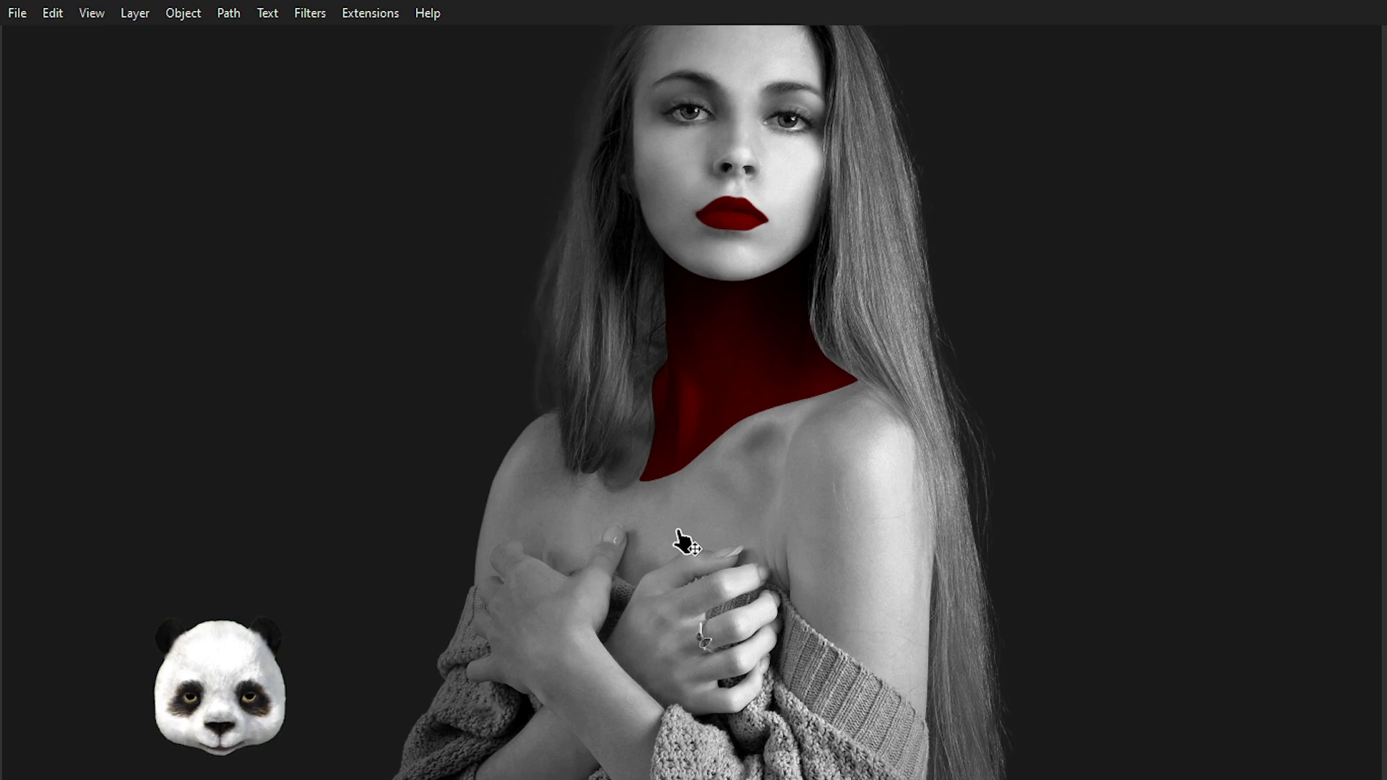
# - Close the preview of untitled.png and paste the rose crown image as an embedded PNG at default import resolution
pyautogui.moveTo(749, 501); pyautogui.dragTo(802, 653)
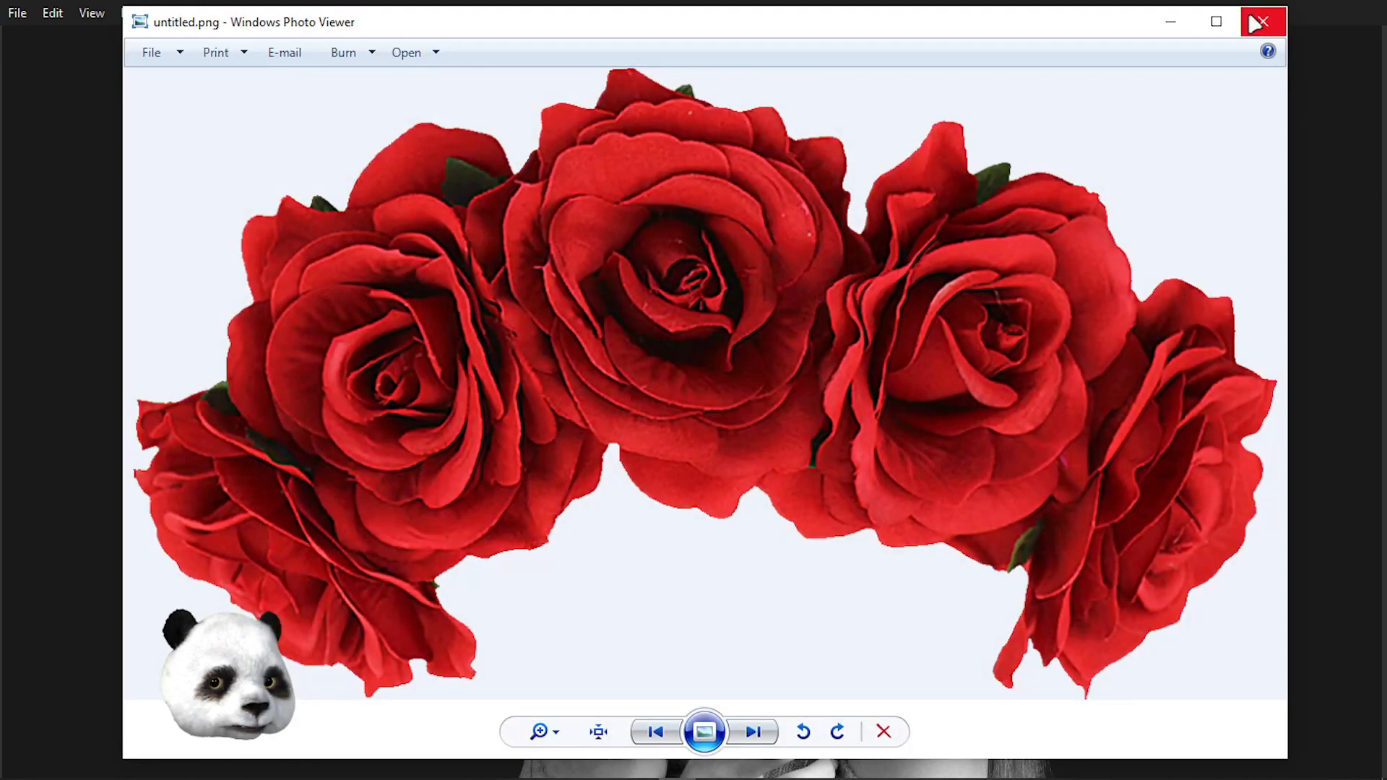
pyautogui.click(1264, 24)
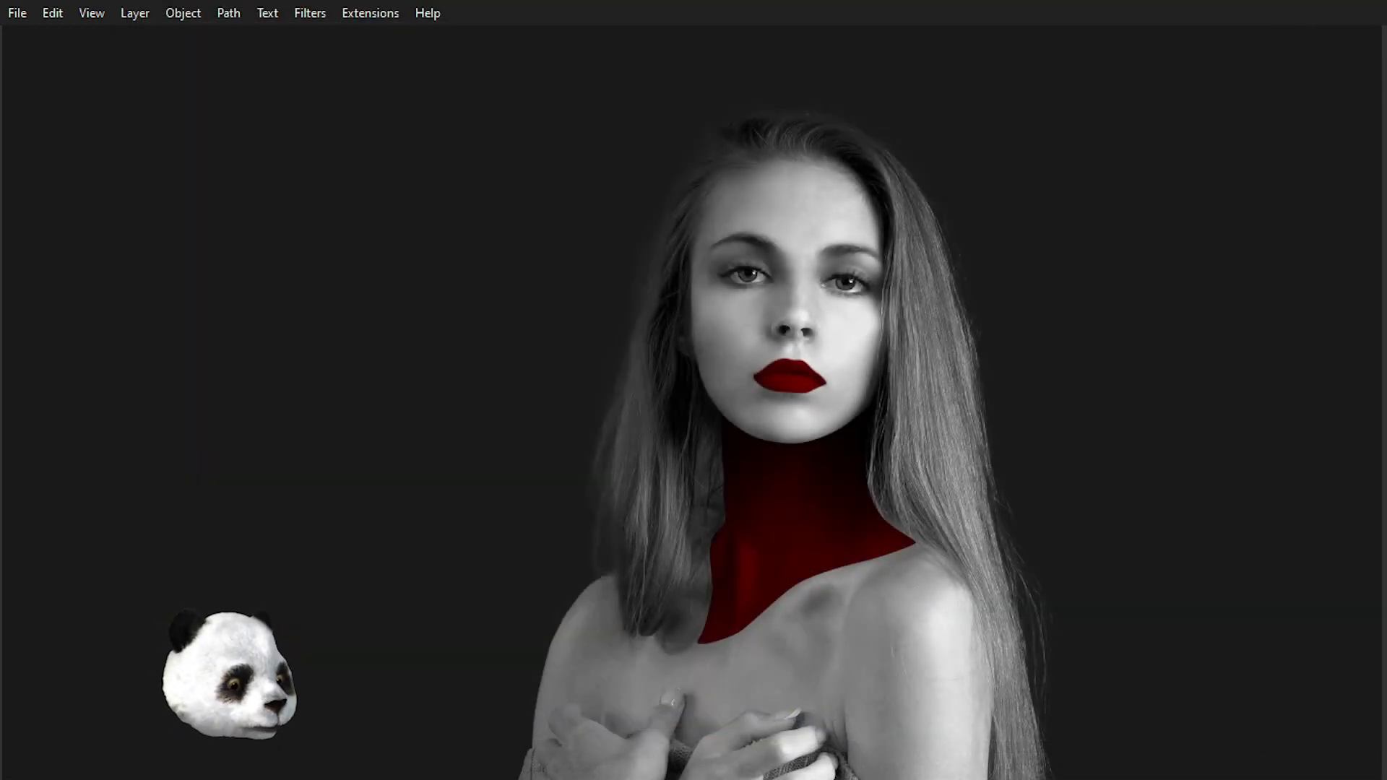
pyautogui.hotkey('ctrl', 'v')
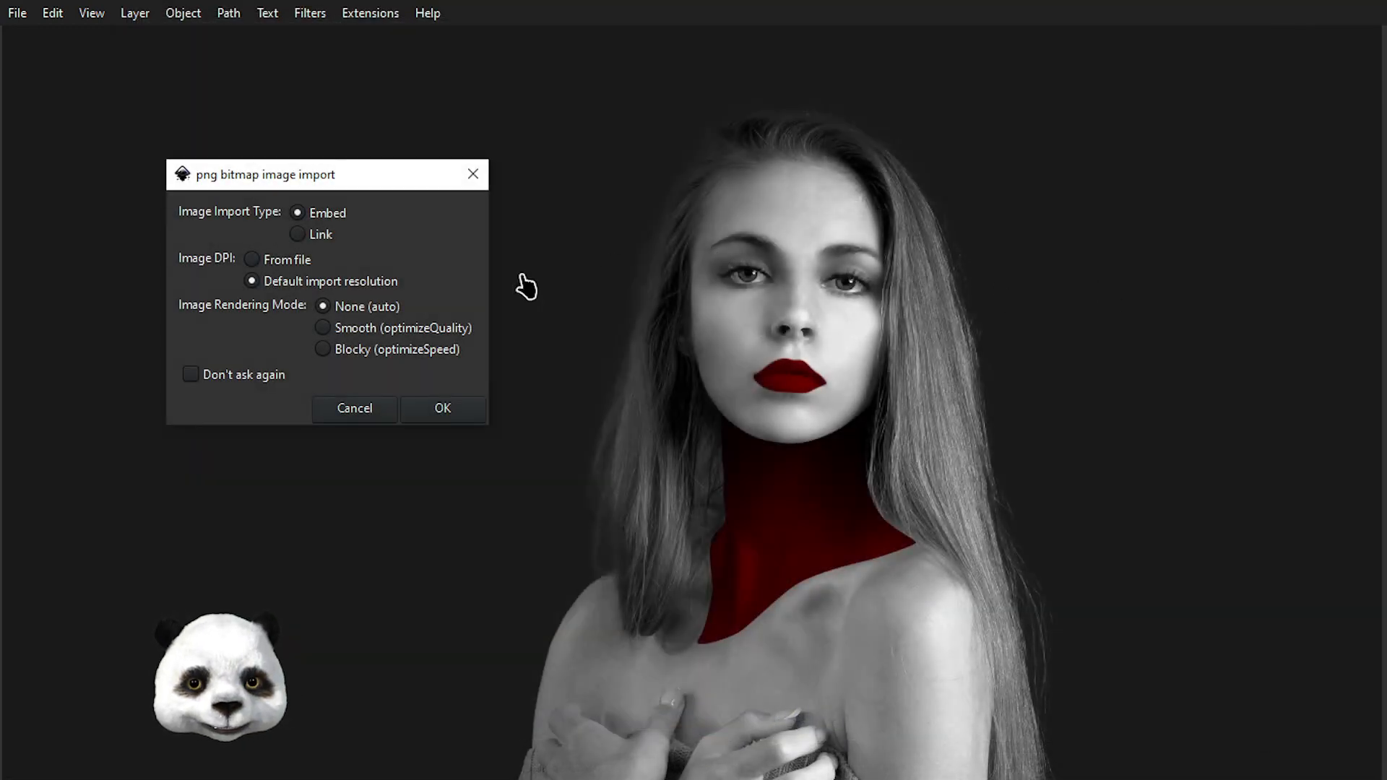
pyautogui.click(438, 406)
# - Place the rose crown across the top of the woman's head and flip it horizontally
pyautogui.moveTo(752, 397); pyautogui.dragTo(837, 138)
pyautogui.press('h')
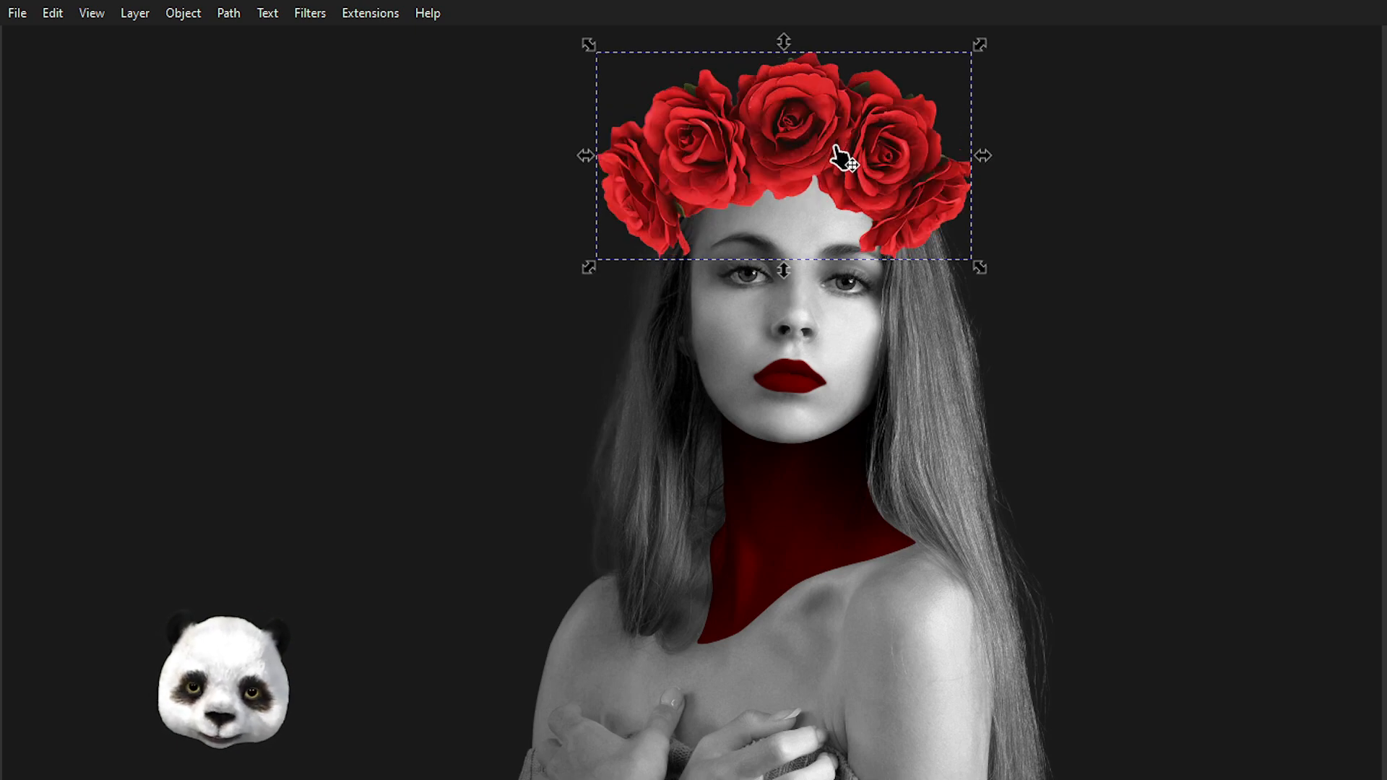
pyautogui.moveTo(856, 155); pyautogui.dragTo(867, 150)
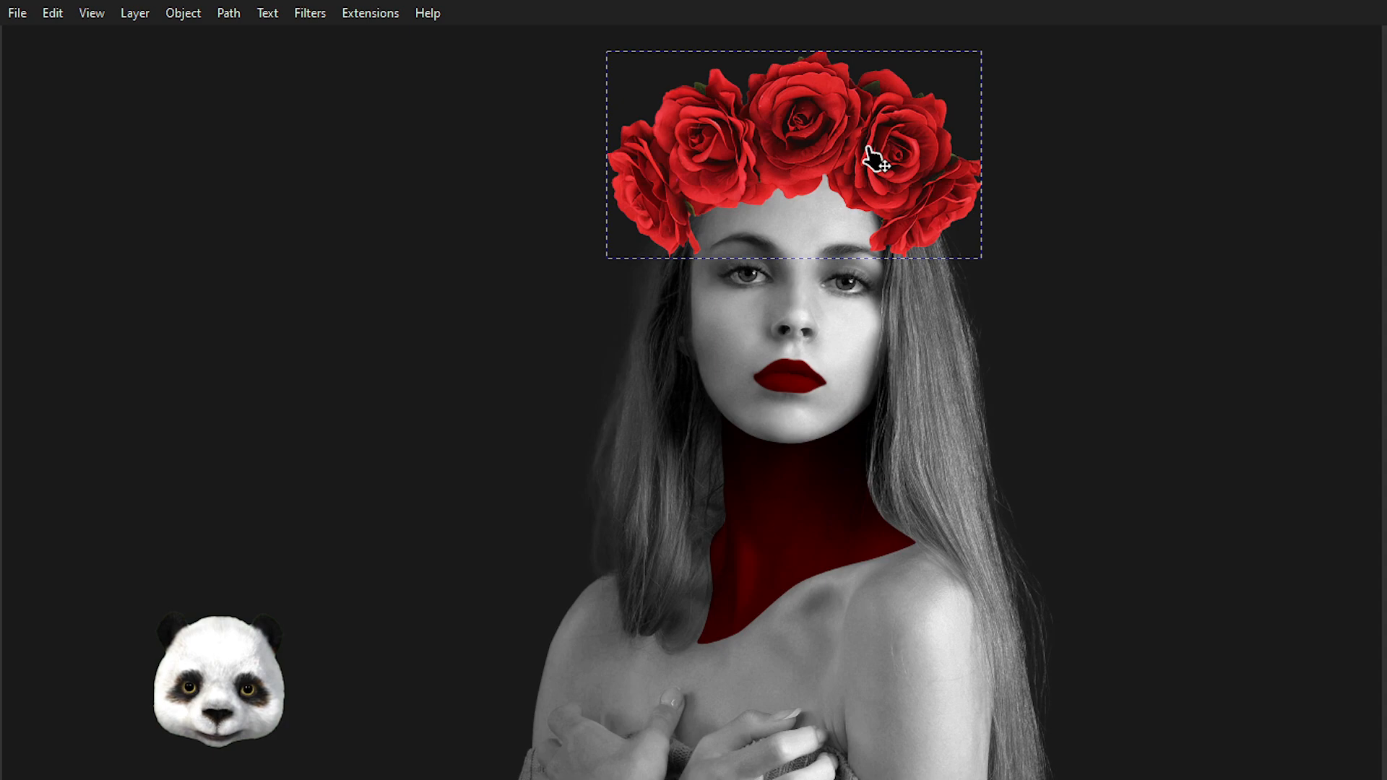
pyautogui.moveTo(869, 152); pyautogui.dragTo(870, 155)
# - Clear the selection and examine how the rose crown sits on the head, on the whole portrait and close up
pyautogui.keyDown('ctrl'); pyautogui.scroll(-3, 969, 217); pyautogui.keyUp('ctrl')
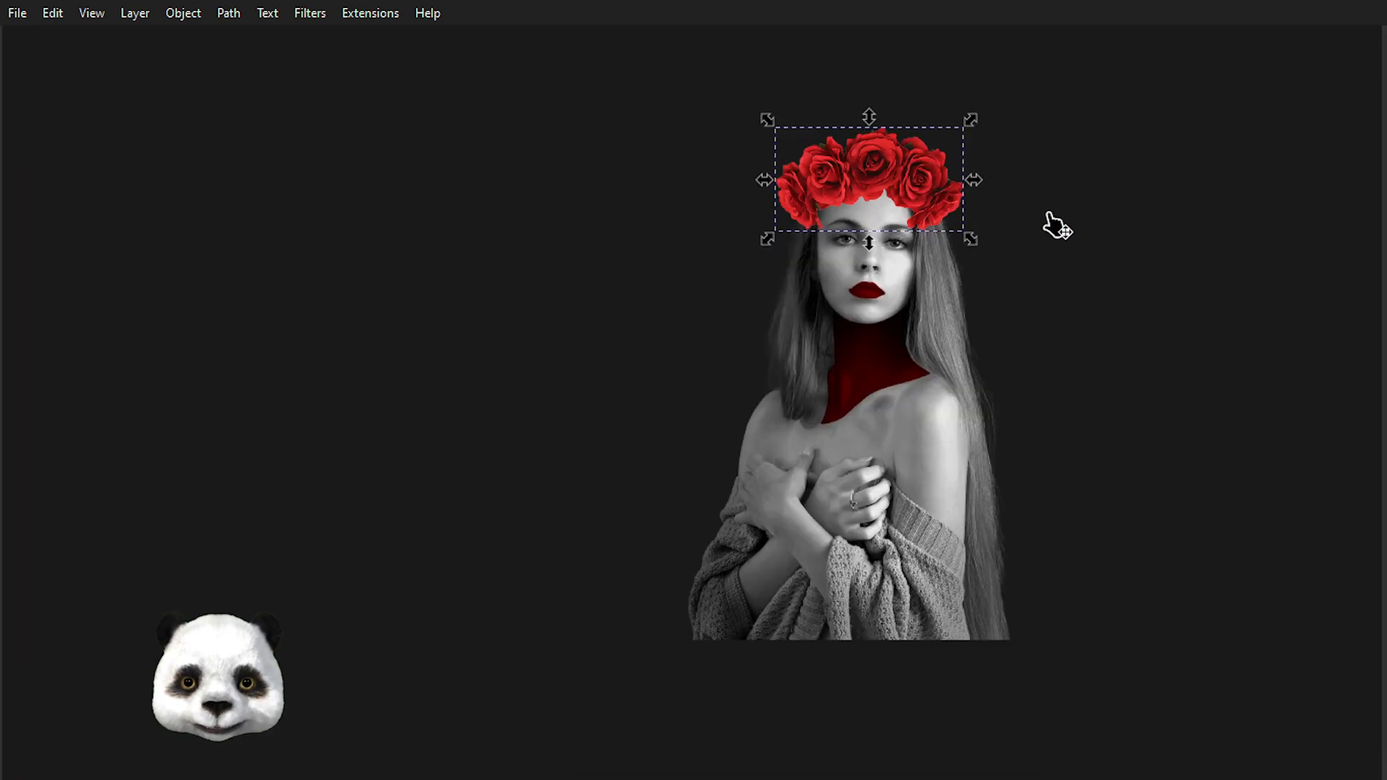
pyautogui.keyDown('ctrl'); pyautogui.scroll(-1, 985, 393); pyautogui.keyUp('ctrl')
pyautogui.press('Escape')
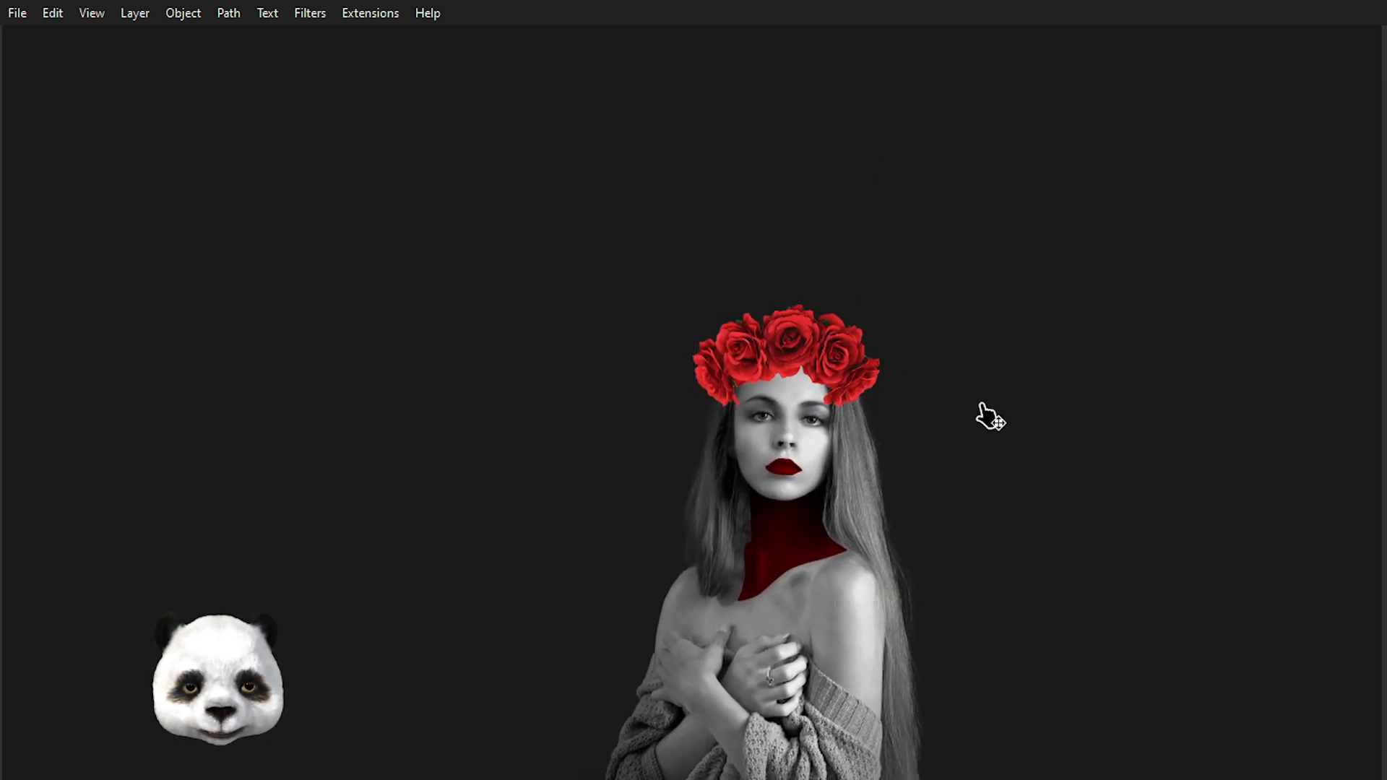
pyautogui.keyDown('ctrl'); pyautogui.scroll(-3, 987, 419); pyautogui.keyUp('ctrl')
pyautogui.keyDown('ctrl'); pyautogui.scroll(2, 950, 430); pyautogui.keyUp('ctrl')
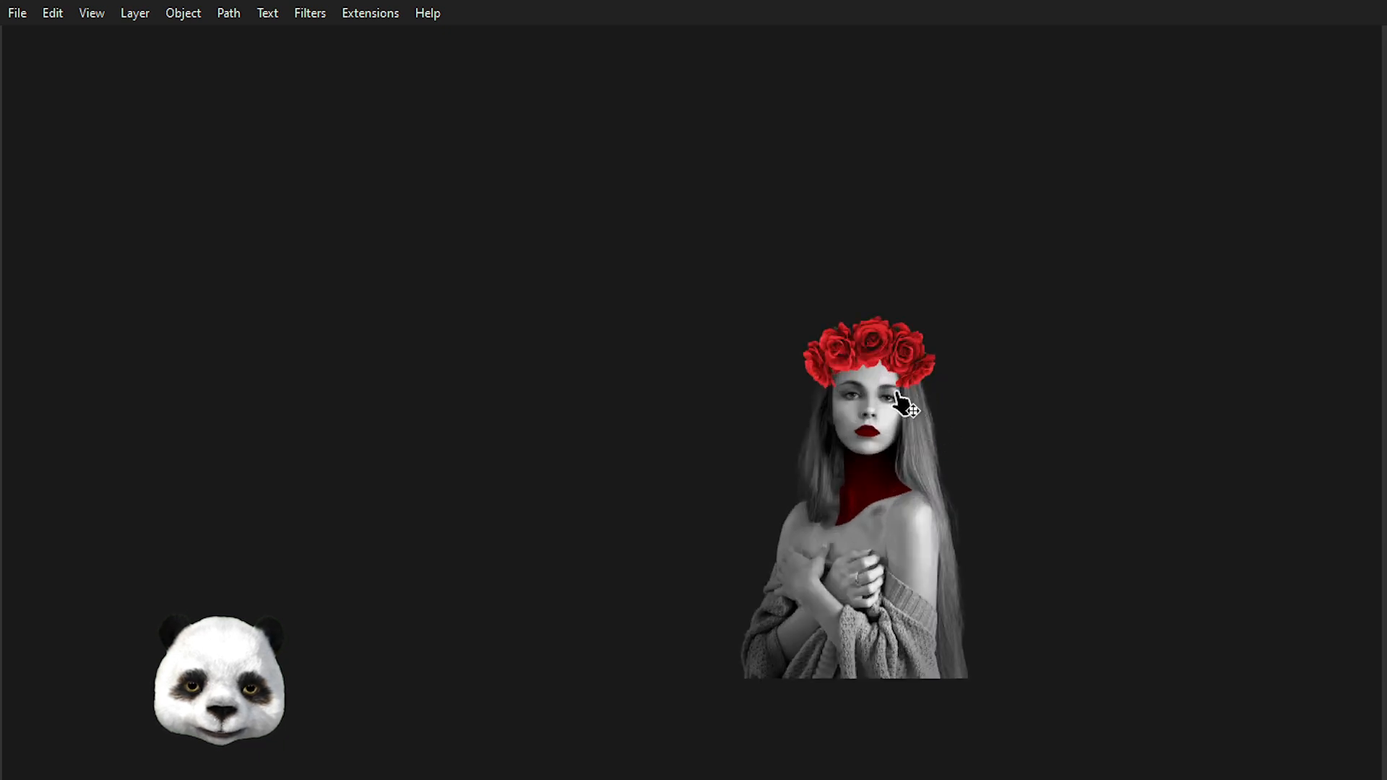
pyautogui.keyDown('ctrl'); pyautogui.scroll(2, 900, 423); pyautogui.keyUp('ctrl')
pyautogui.keyDown('ctrl'); pyautogui.scroll(1, 912, 404); pyautogui.keyUp('ctrl')
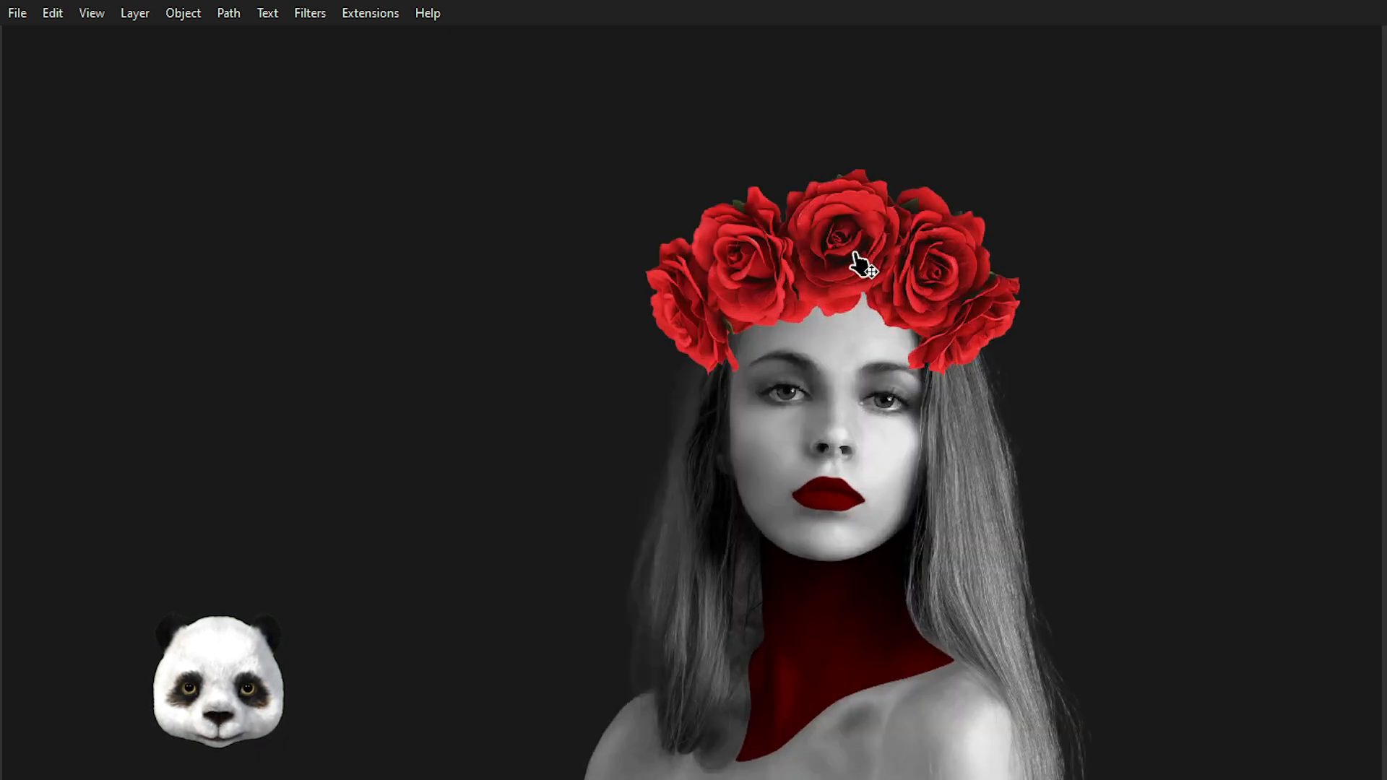
pyautogui.keyDown('ctrl'); pyautogui.scroll(1, 864, 265); pyautogui.keyUp('ctrl')
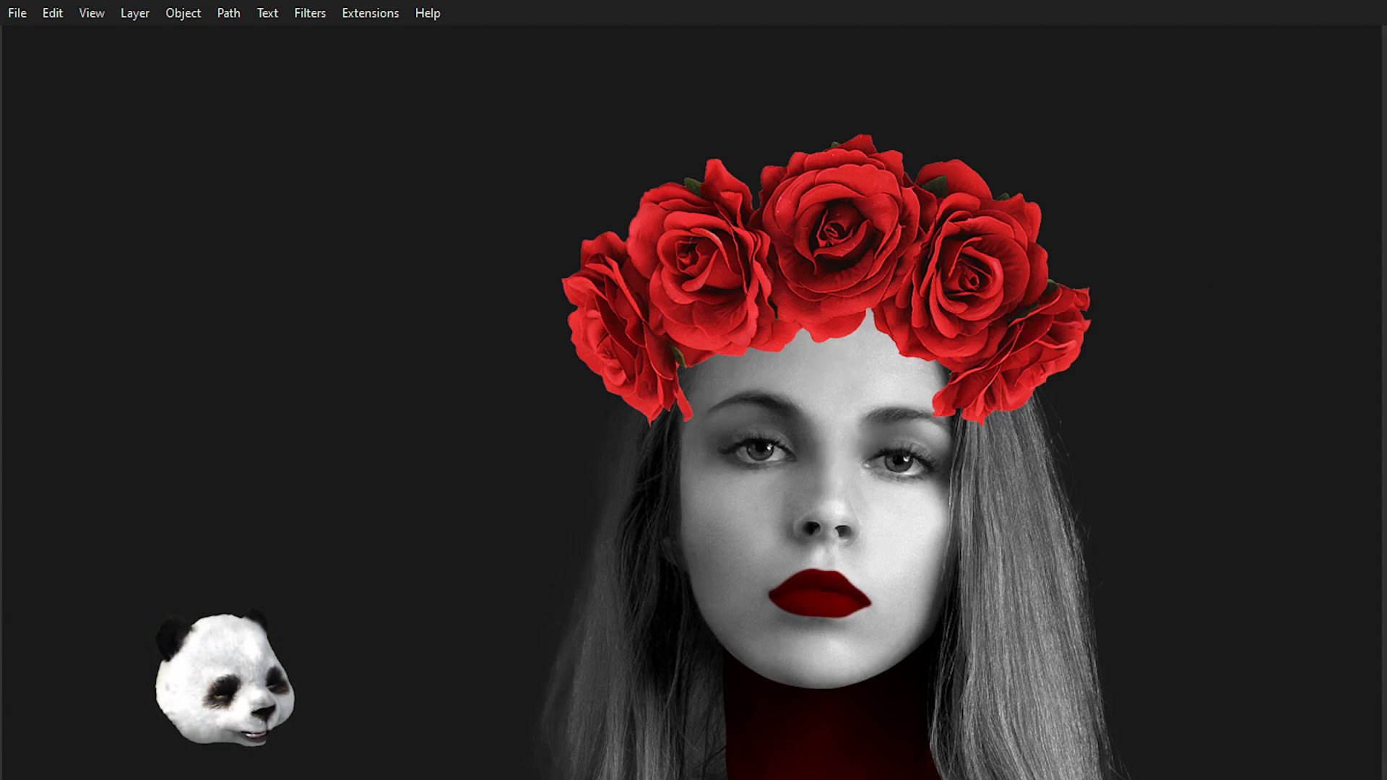
# - Trace the rose crown image into a solid black silhouette using a single-scan brightness cutoff with threshold 0.760
pyautogui.press('Tab')
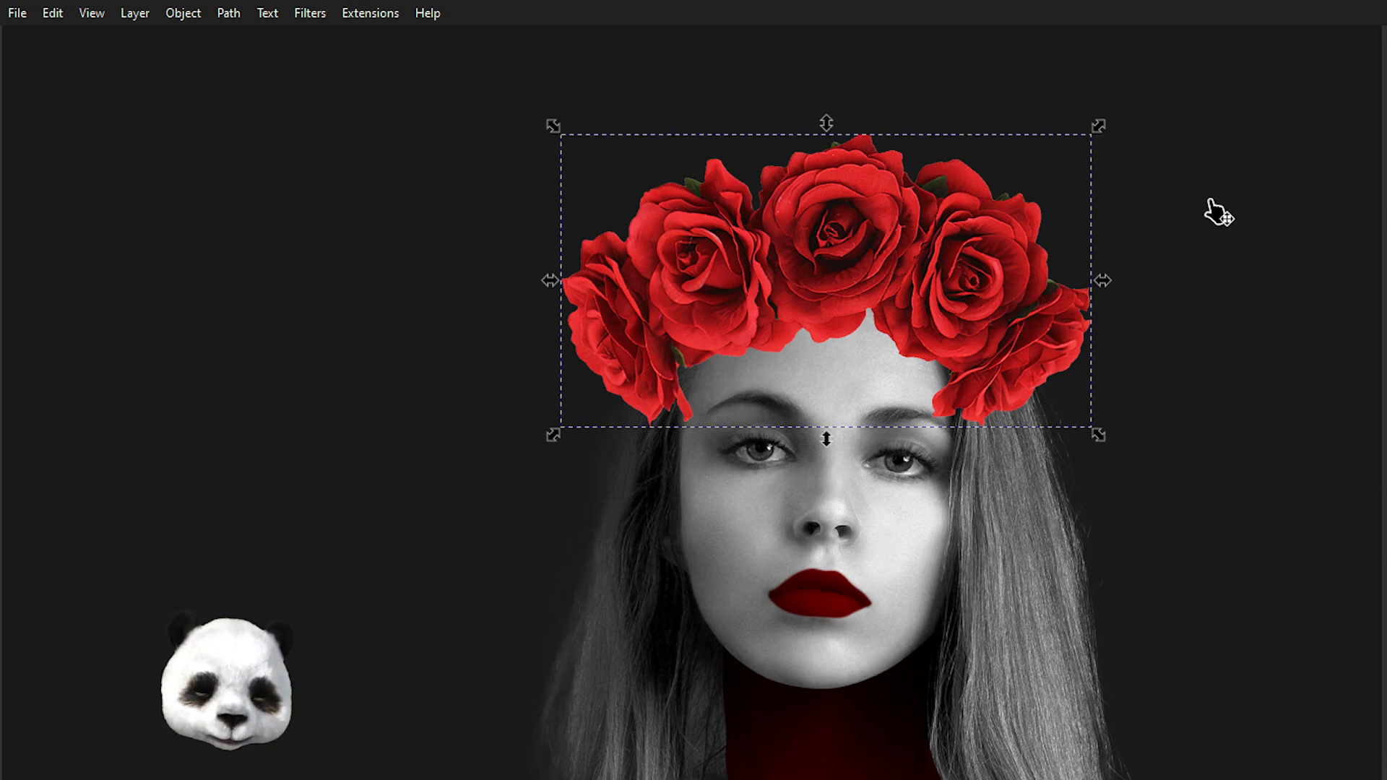
pyautogui.click(227, 15)
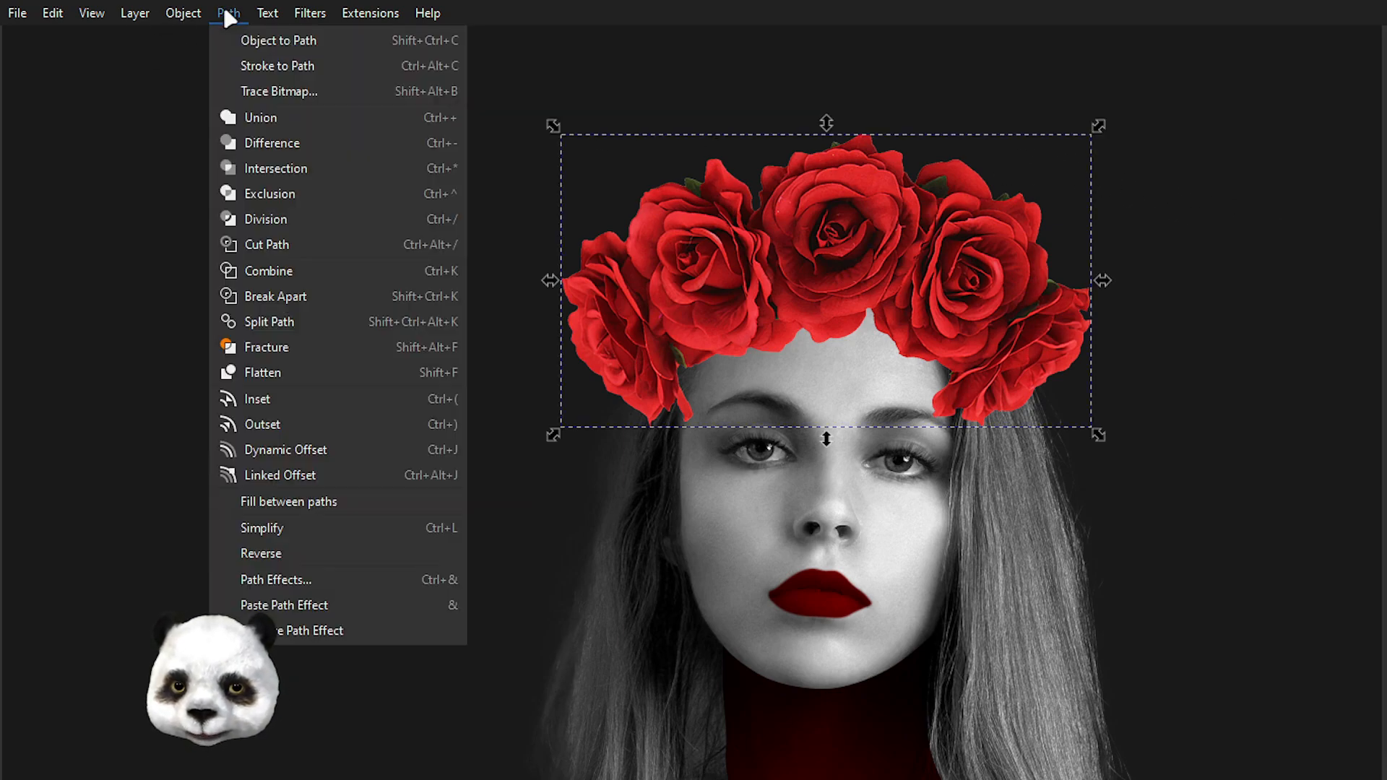
pyautogui.click(273, 92)
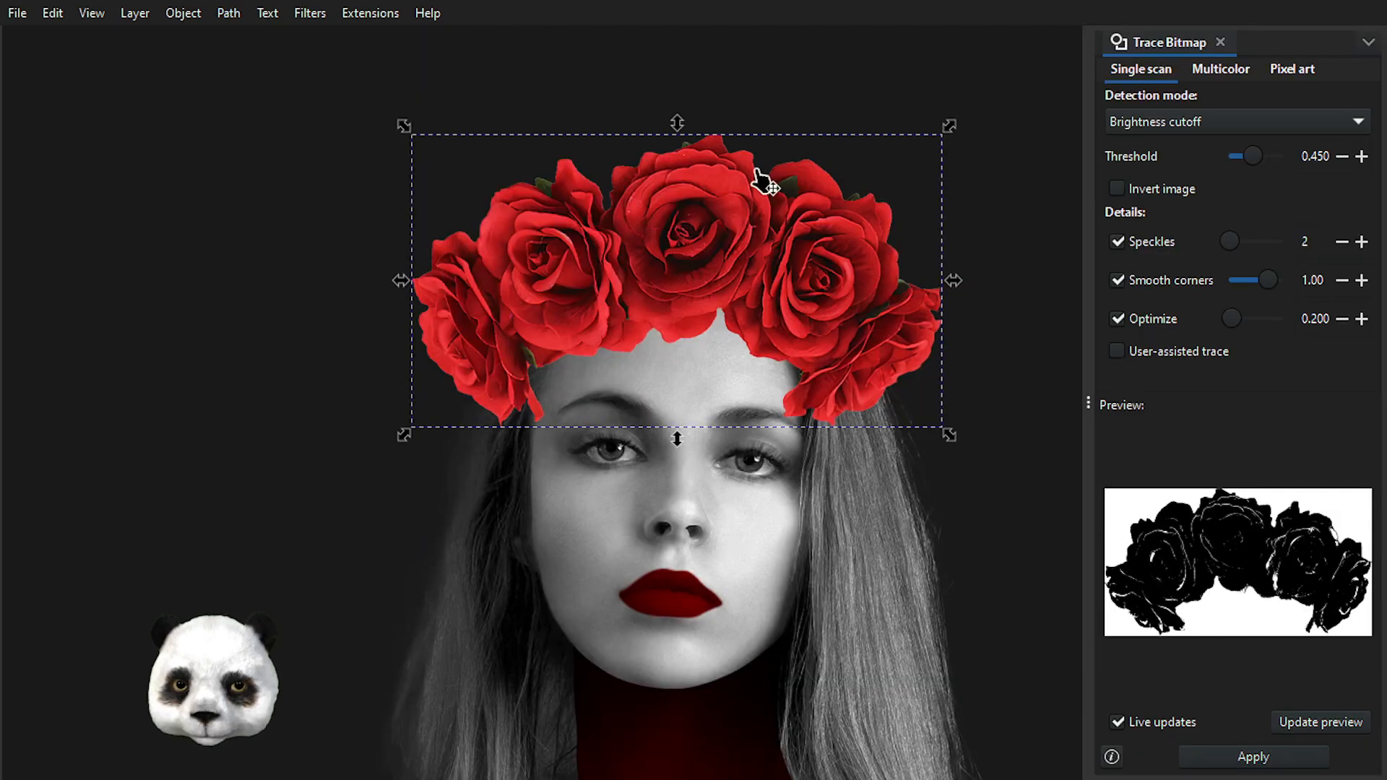
pyautogui.moveTo(1262, 157)
pyautogui.mouseDown()
pyautogui.moveTo(1285, 156)
pyautogui.moveTo(1266, 159)
pyautogui.mouseUp()
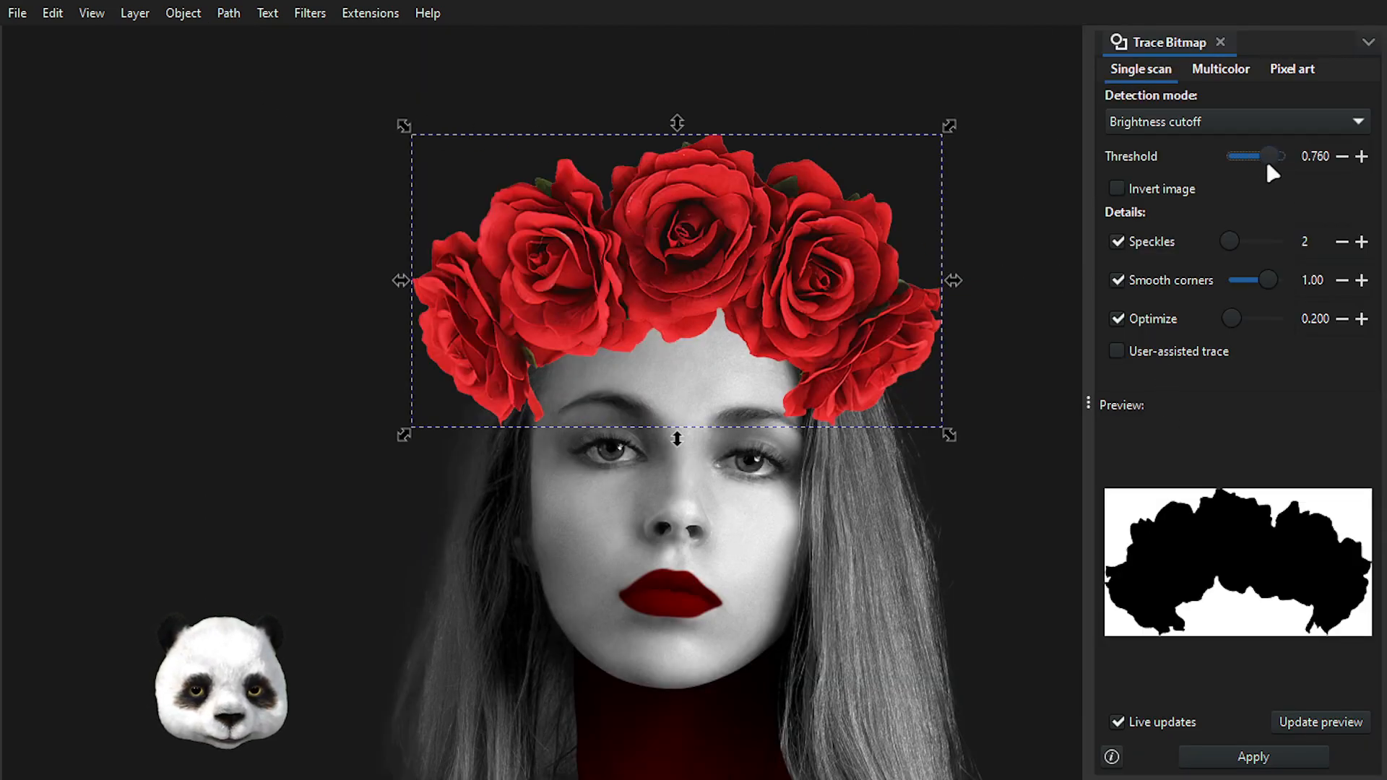
pyautogui.click(1275, 756)
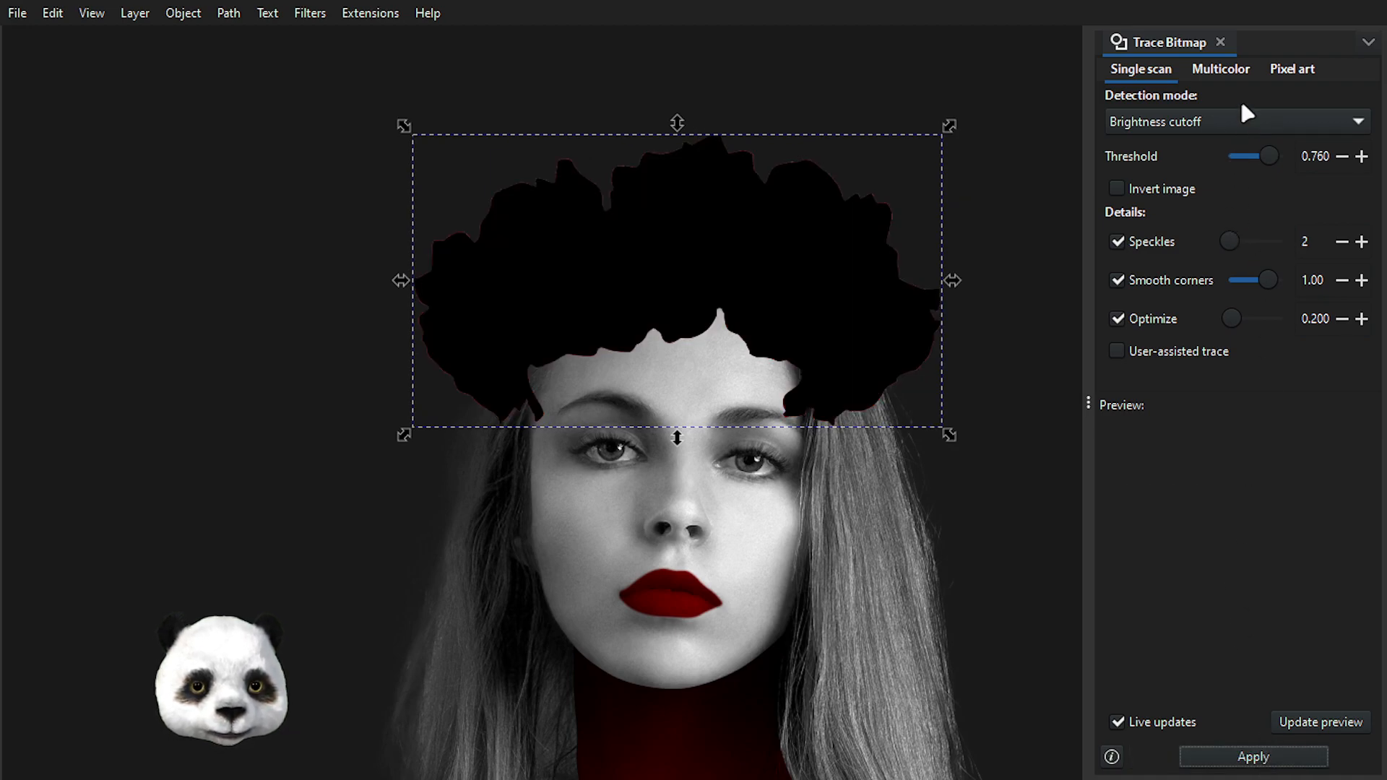
pyautogui.click(1220, 41)
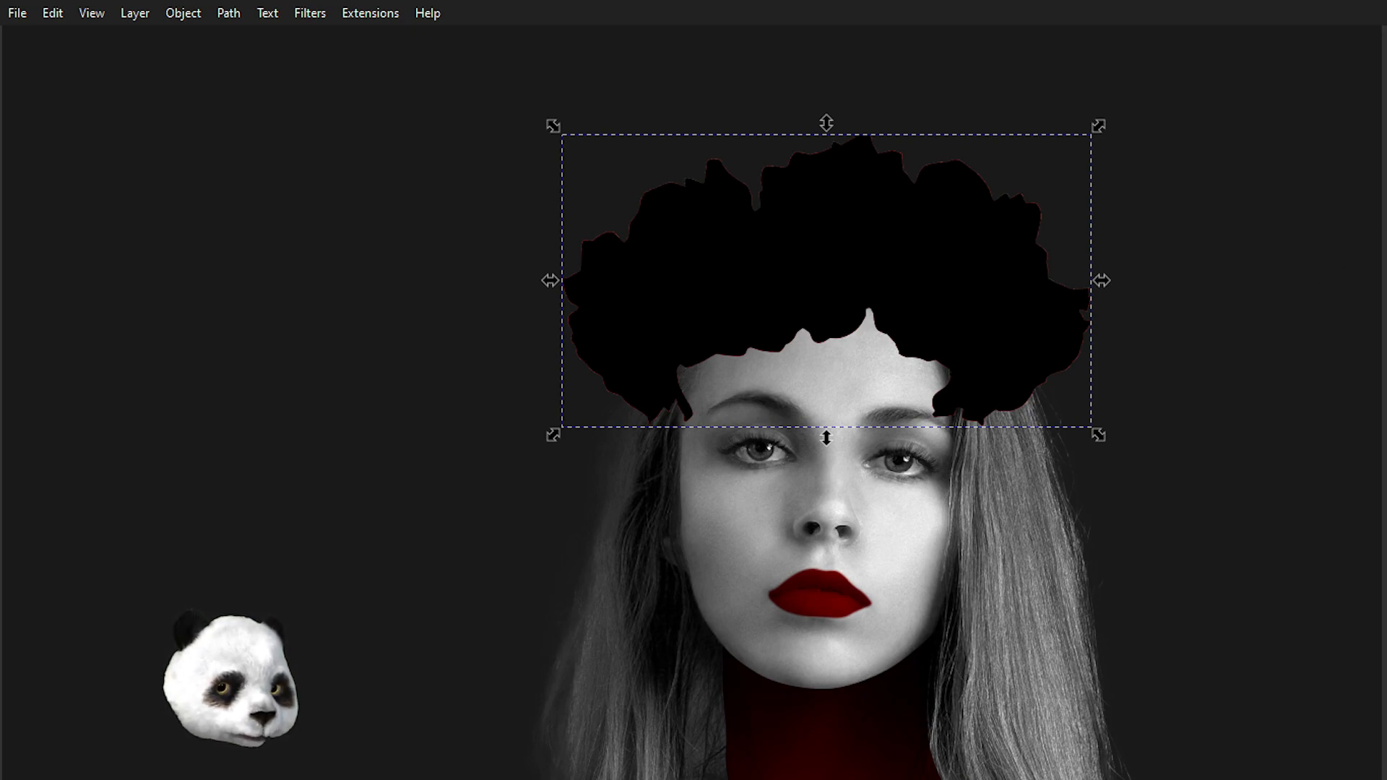
# - Outset the black crown silhouette slightly past the petal edges and lower it beneath the roses
pyautogui.hotkey('ctrl', ')')
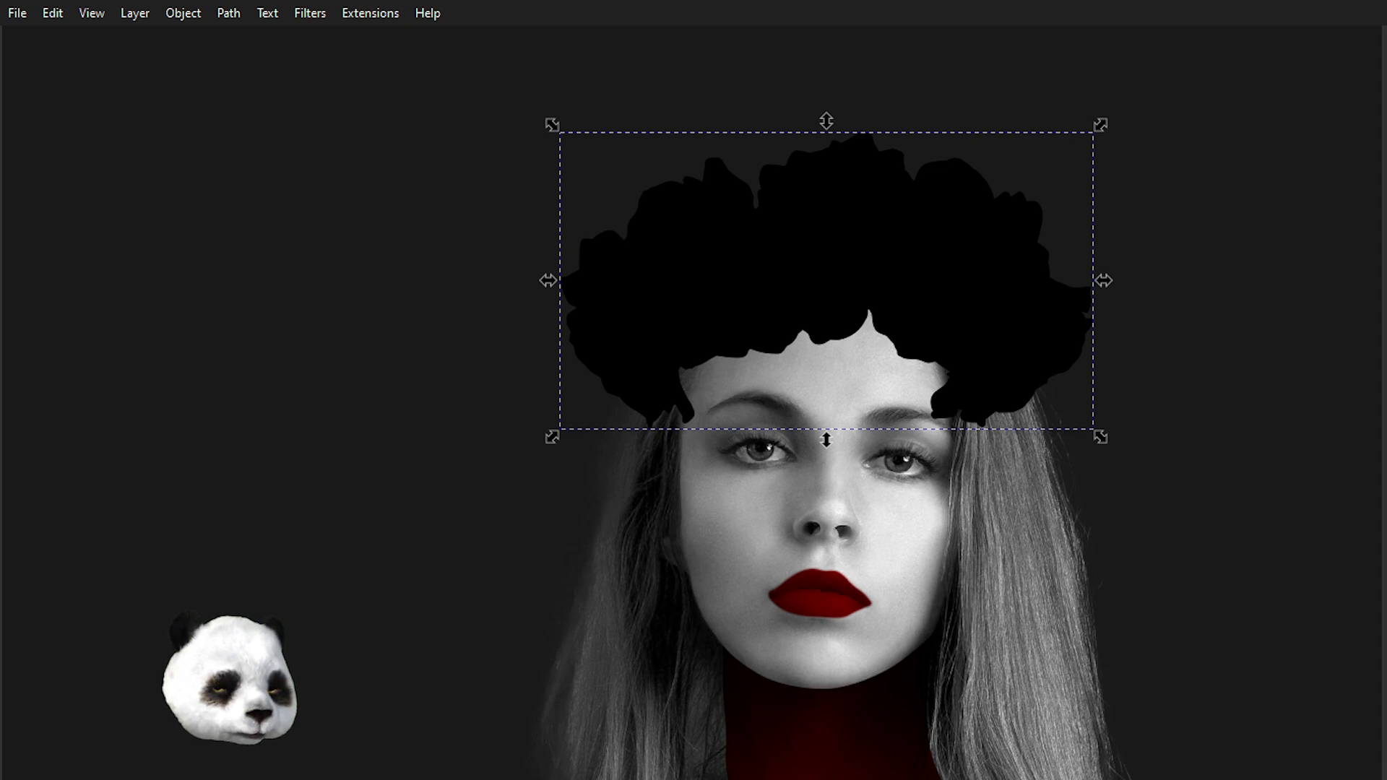
pyautogui.scroll(3, 761, 229)
pyautogui.scroll(-1, 769, 230)
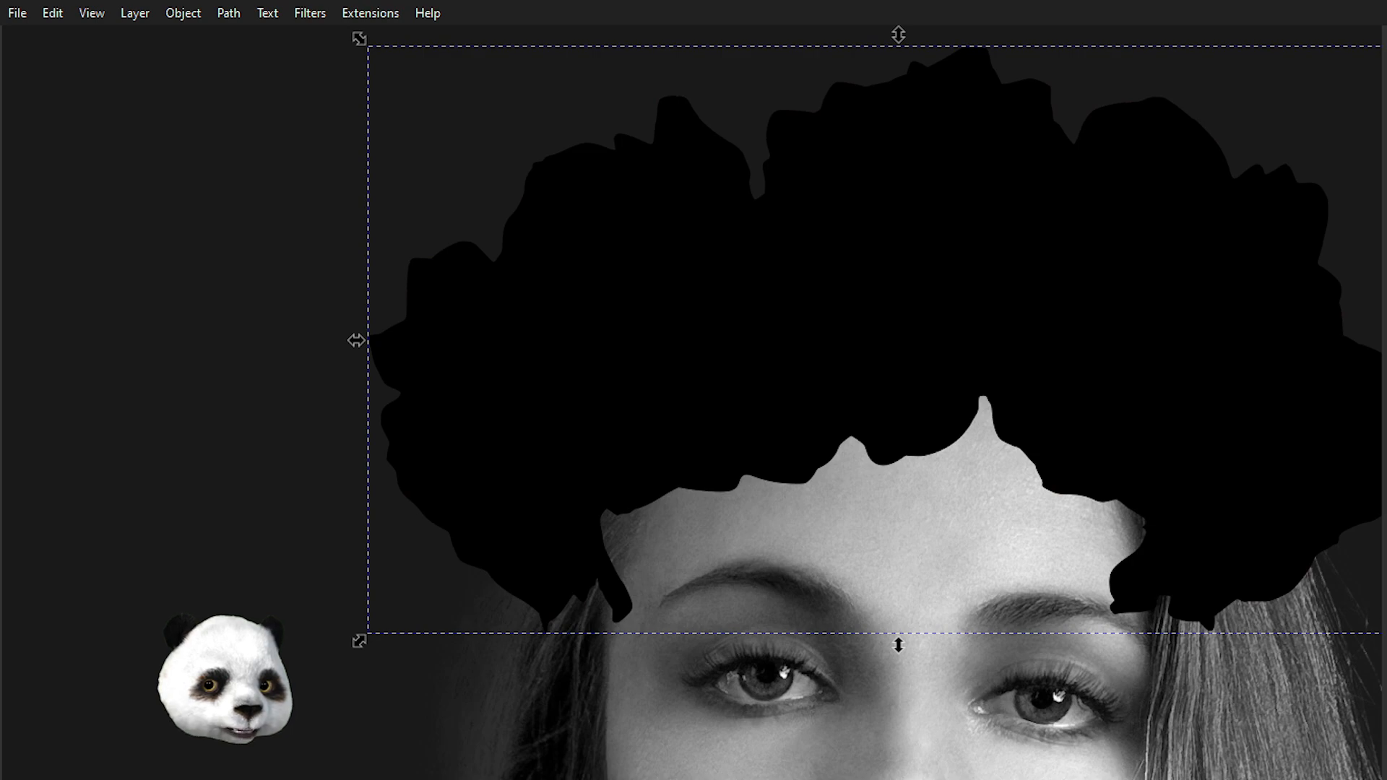
pyautogui.scroll(-3, 1124, 336)
pyautogui.scroll(1, 1136, 335)
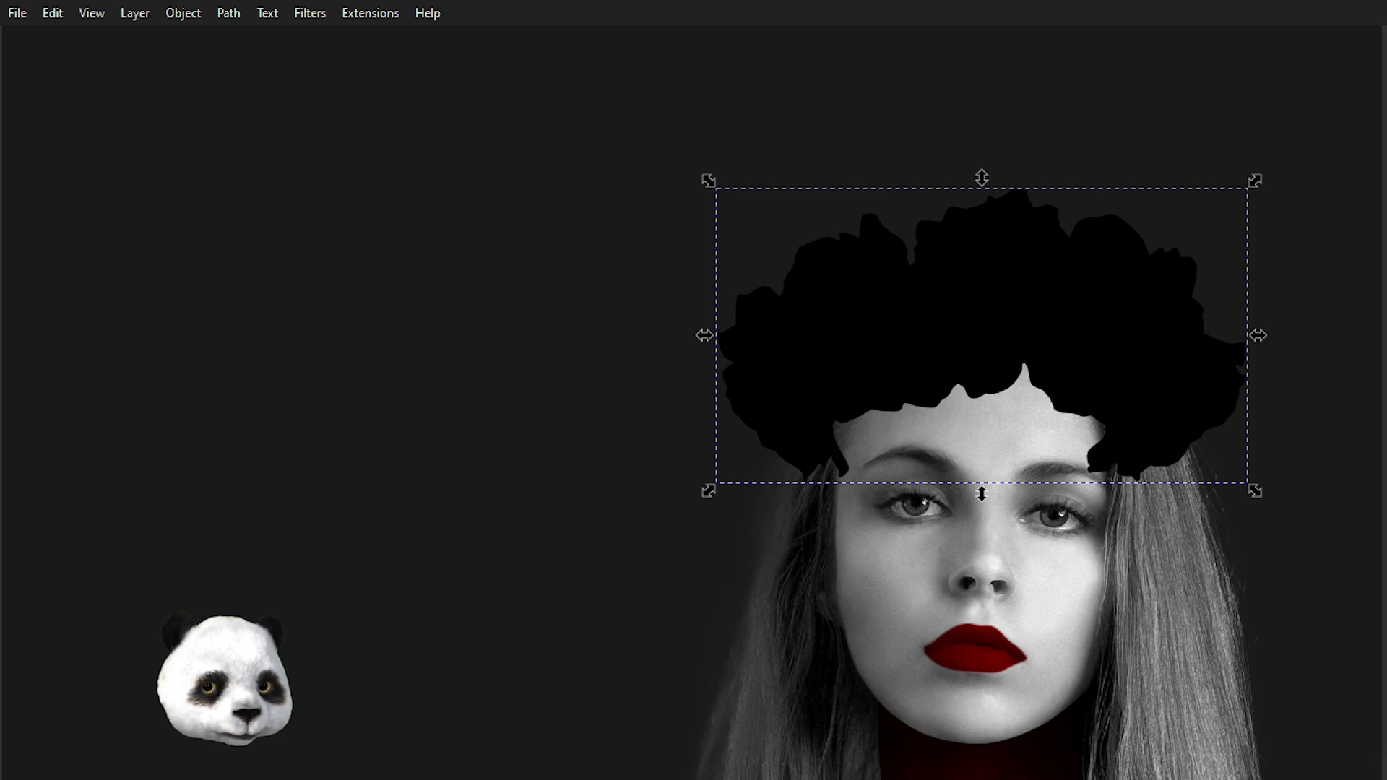
pyautogui.press('pagedown')
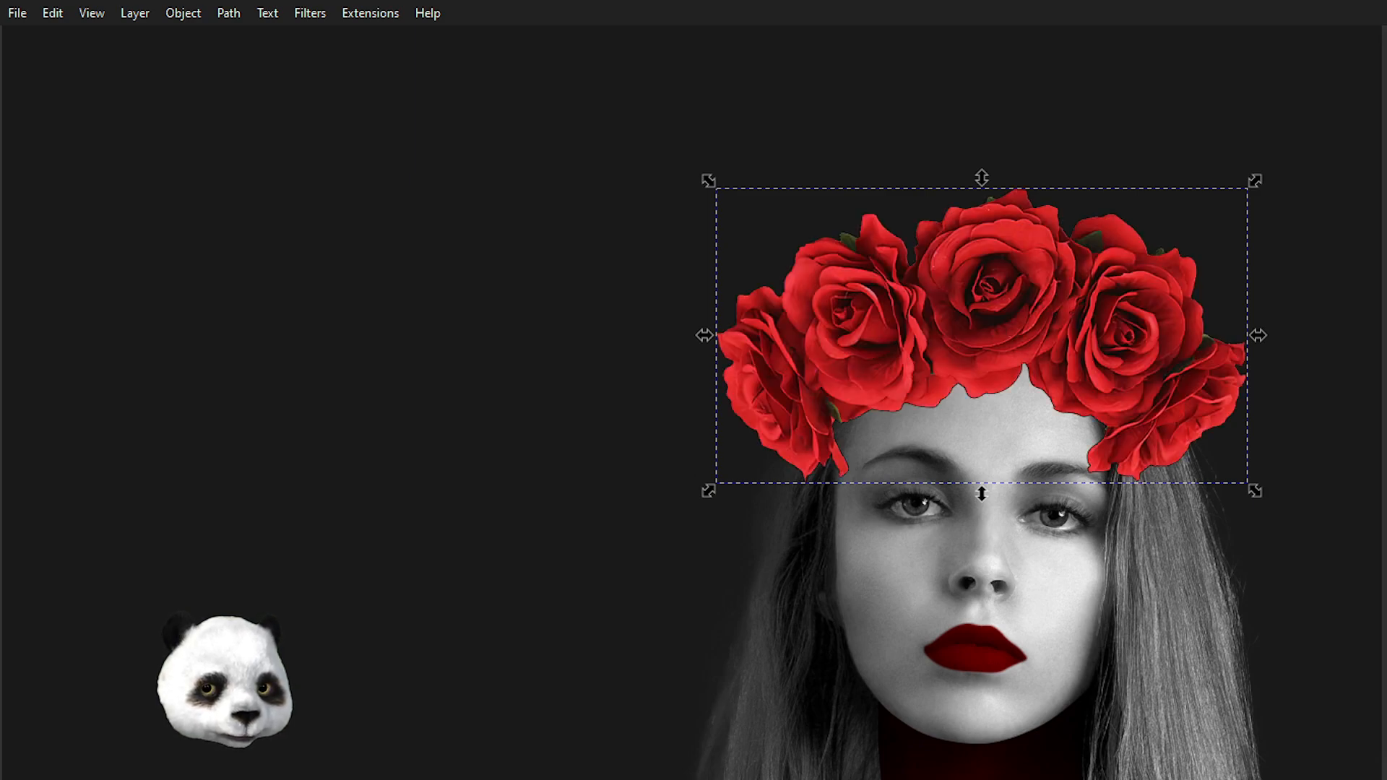
# - Inset the silhouette slightly to fit the outer petal edges and raise it back above the roses
pyautogui.scroll(4, 701, 280)
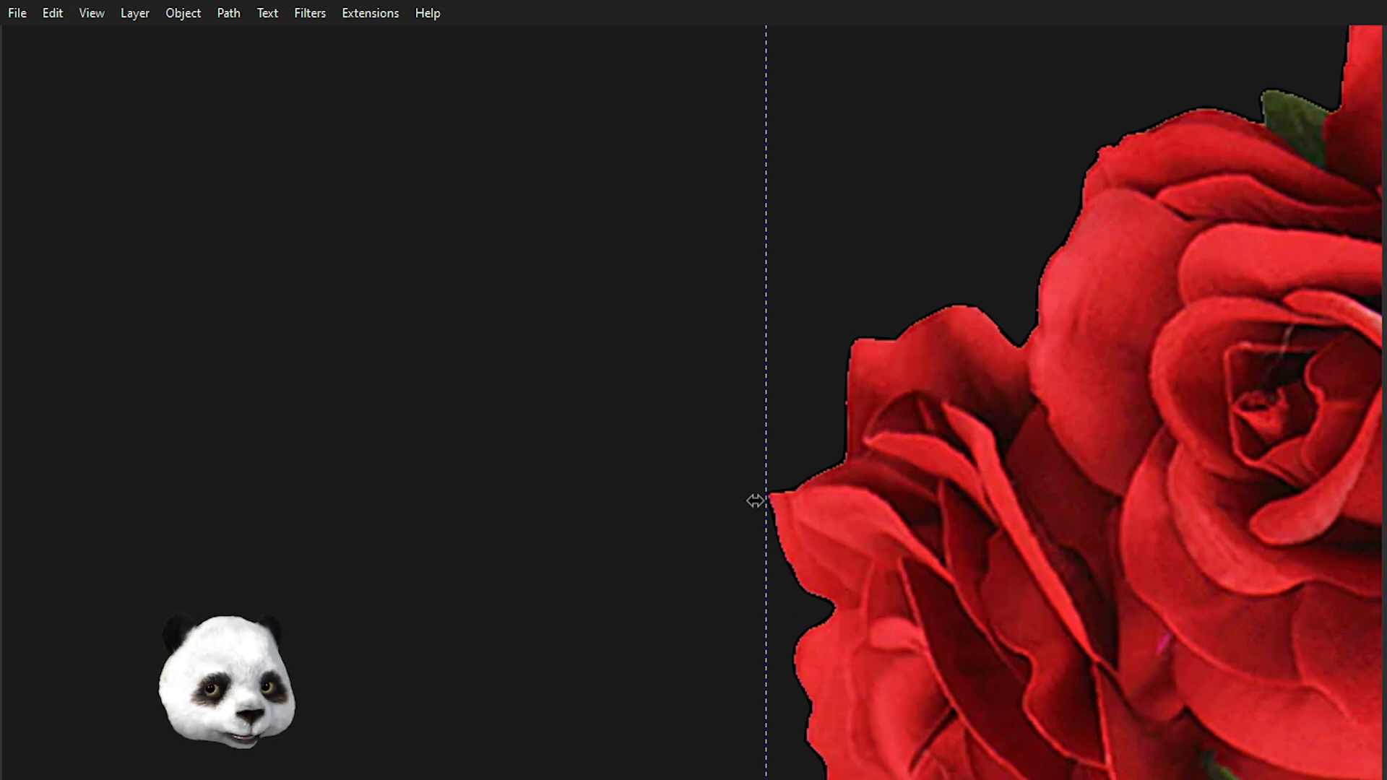
pyautogui.hotkey('alt', '(')
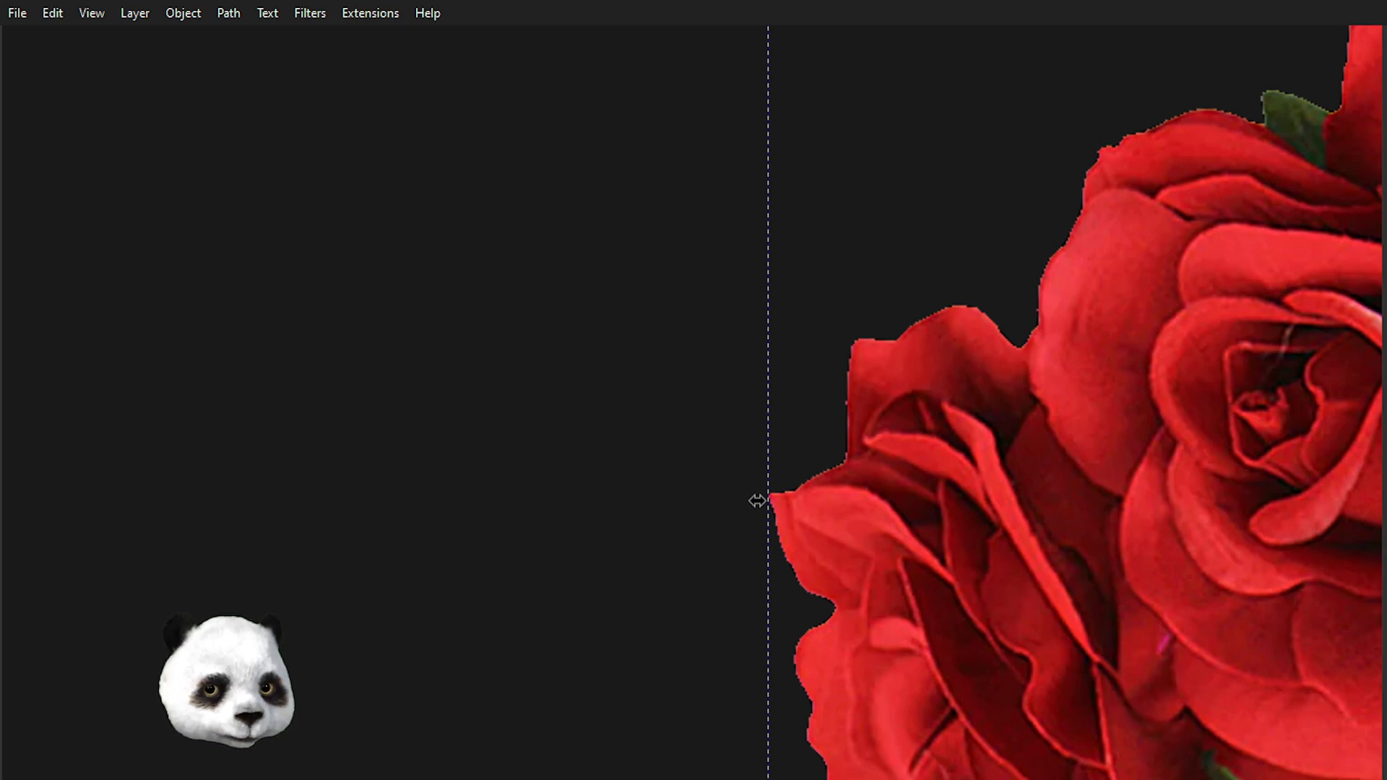
pyautogui.press('pageup')
# - Clip the rose crown image with the traced silhouette
pyautogui.scroll(-2, 1180, 205)
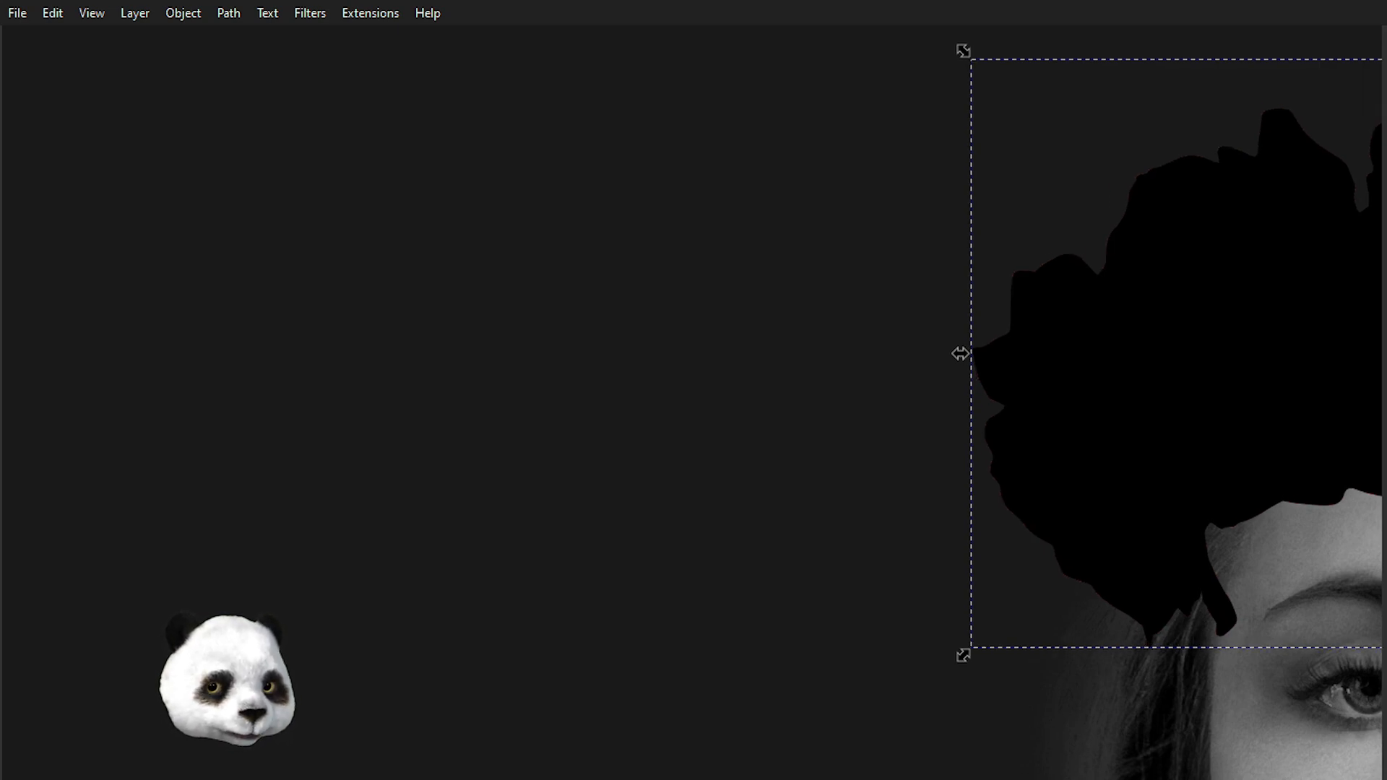
pyautogui.scroll(-3, 1211, 299)
pyautogui.moveTo(1259, 292); pyautogui.dragTo(581, 341)
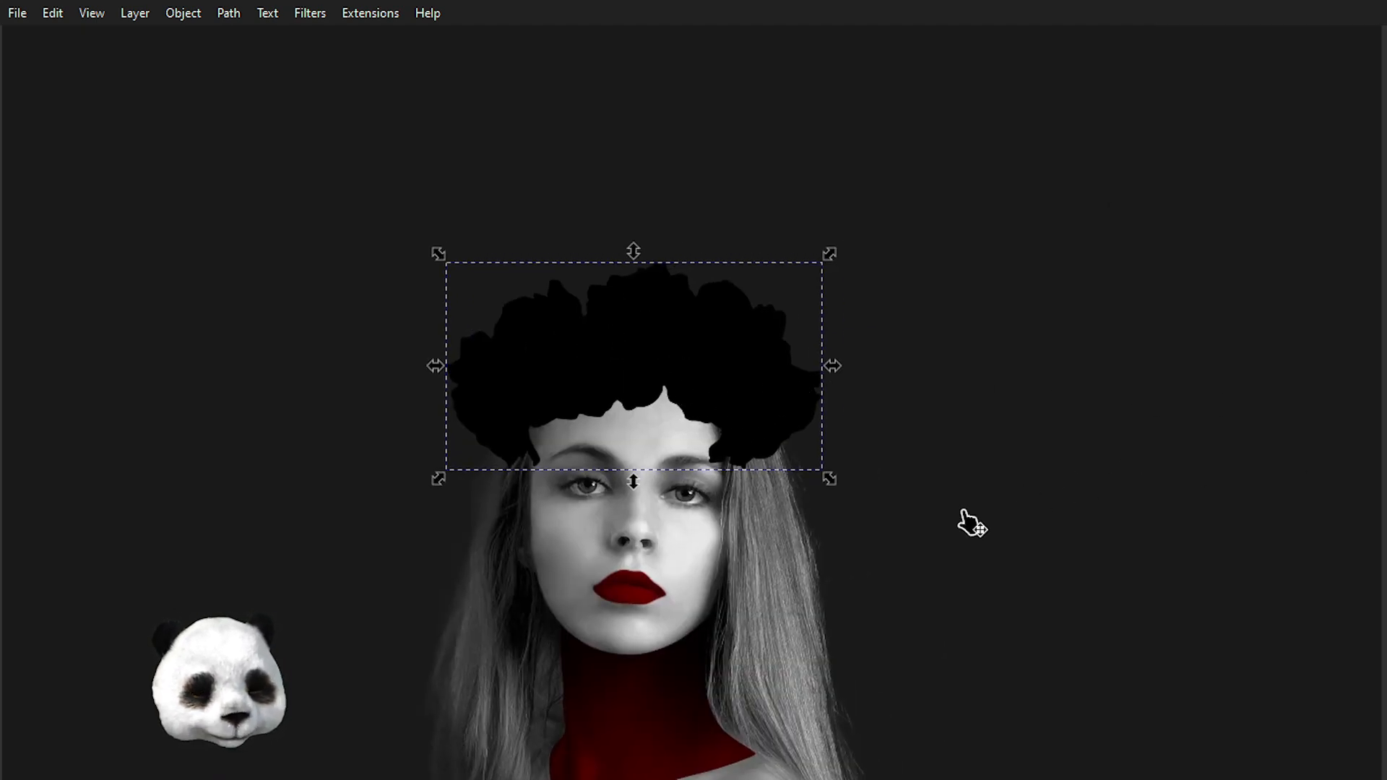
pyautogui.scroll(1, 383, 456)
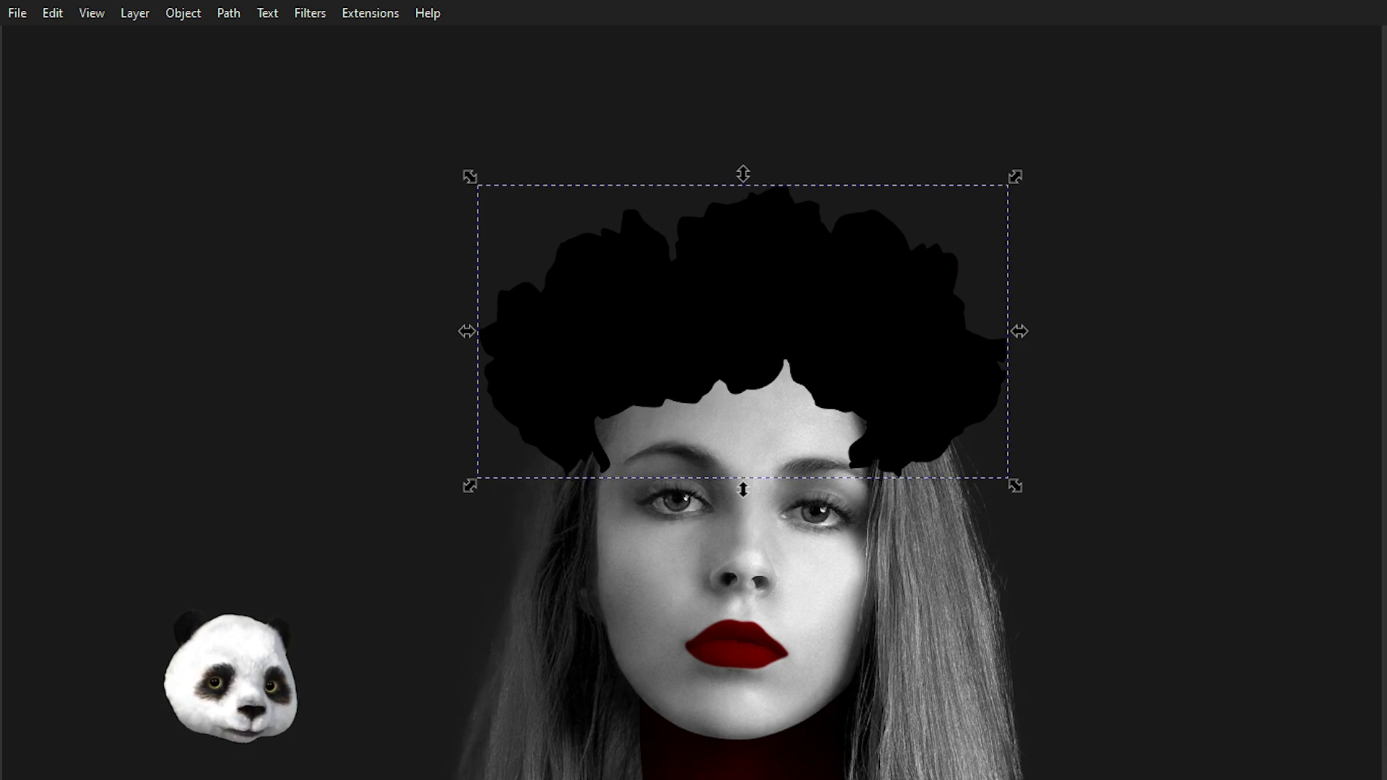
pyautogui.rightClick(695, 278)
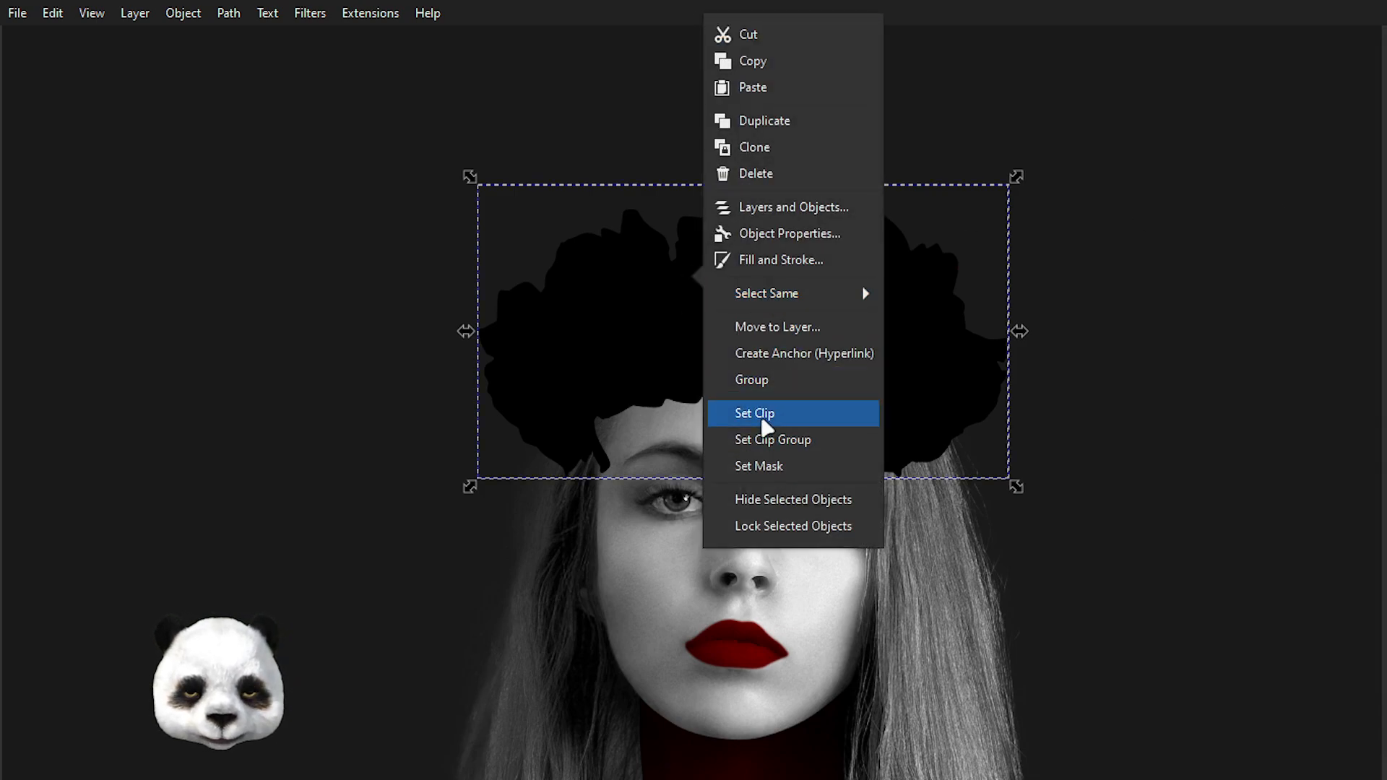
pyautogui.click(762, 420)
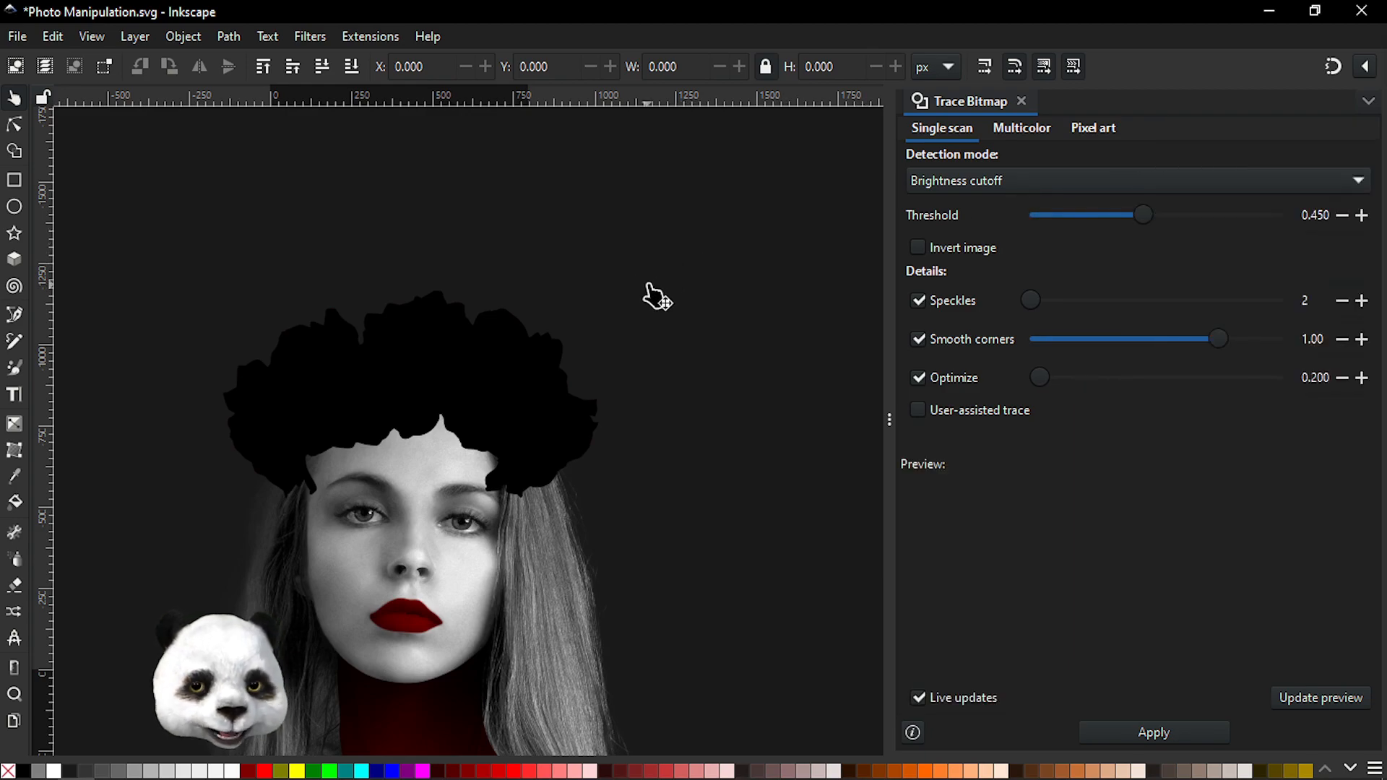
pyautogui.moveTo(608, 355); pyautogui.dragTo(751, 175)
pyautogui.hotkey('alt', 'Tab')
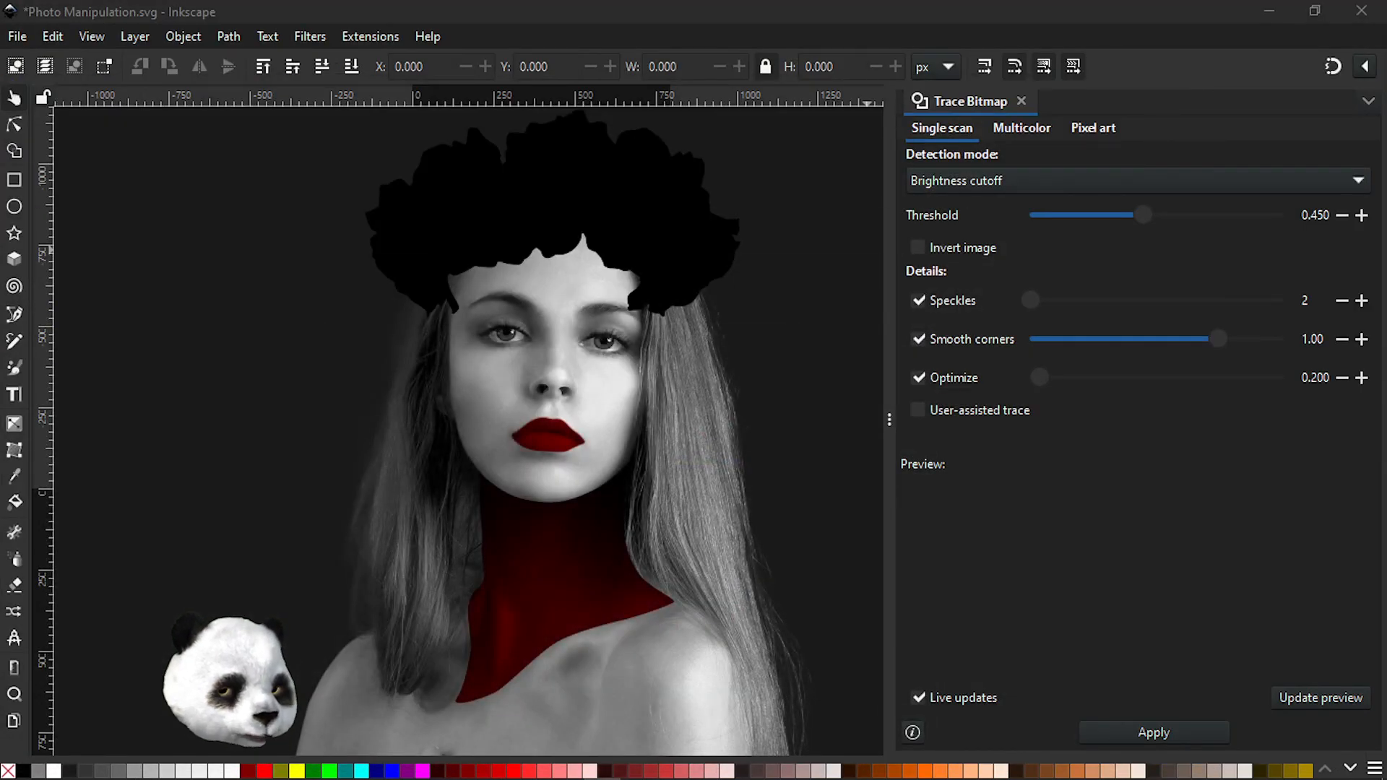
pyautogui.click(736, 7)
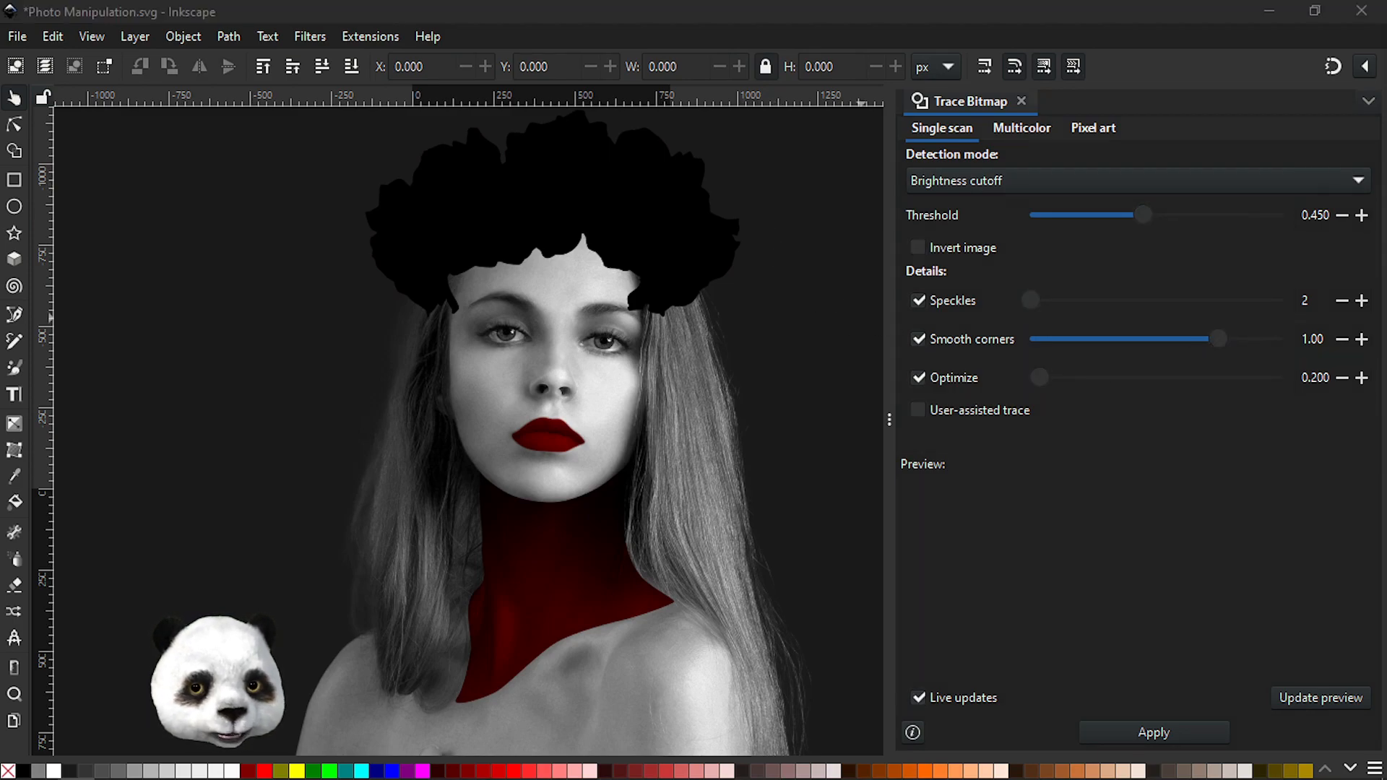
pyautogui.hotkey('shift', 'Tab')
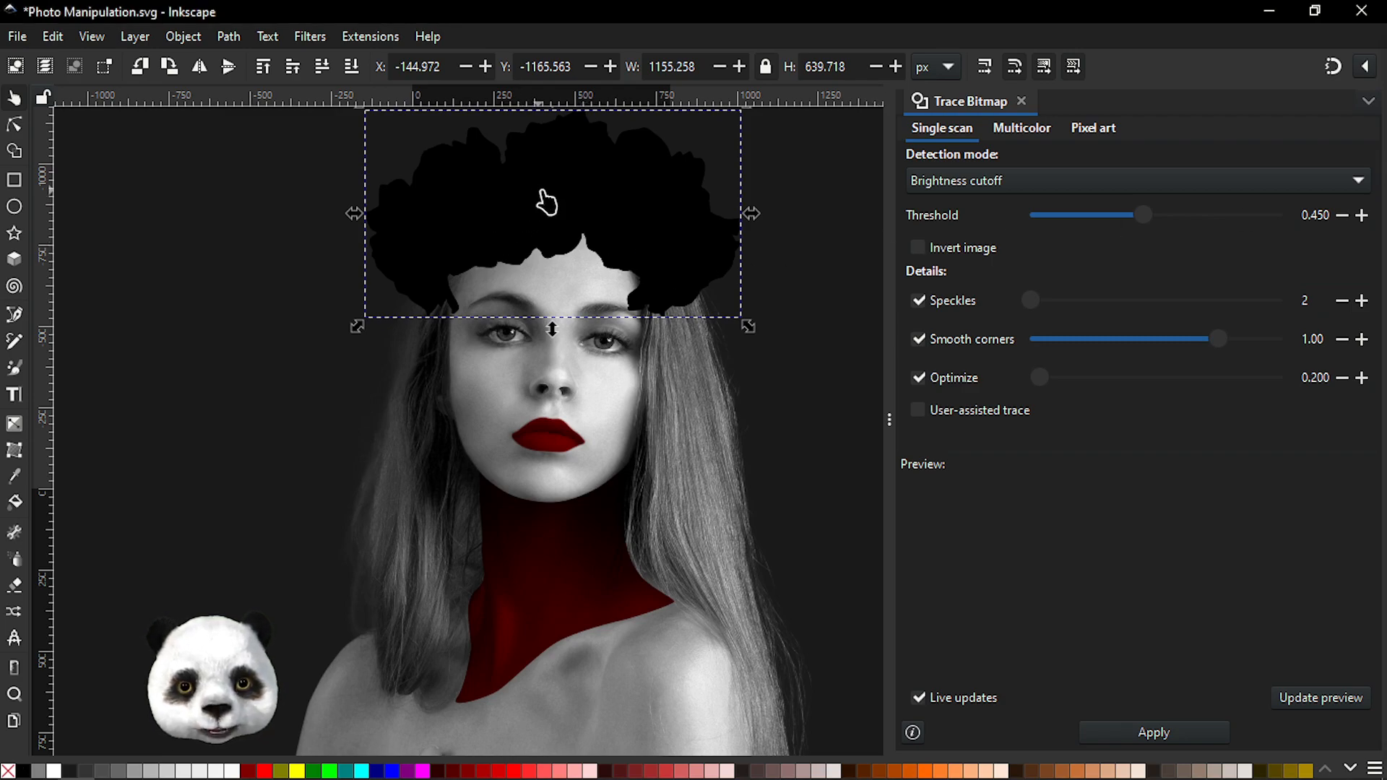
pyautogui.rightClick(545, 200)
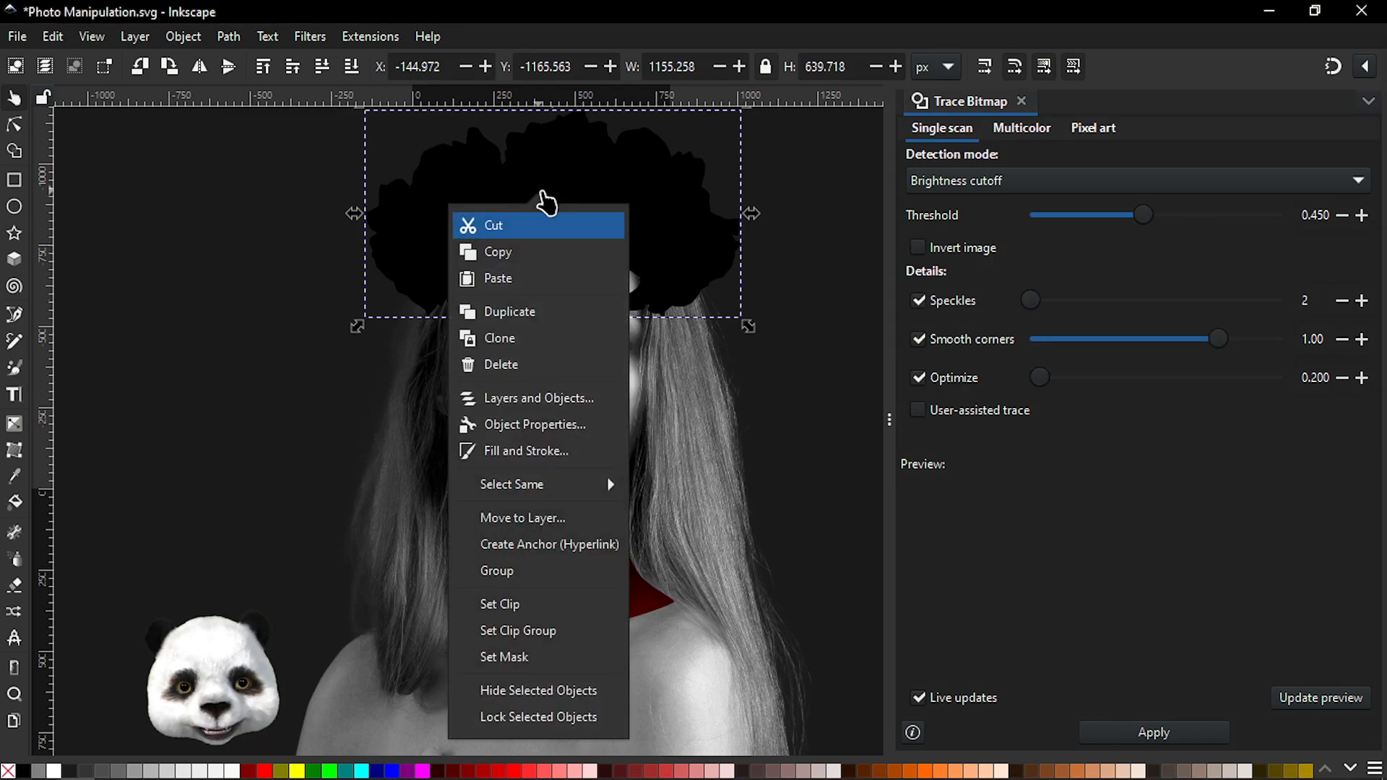
pyautogui.click(510, 600)
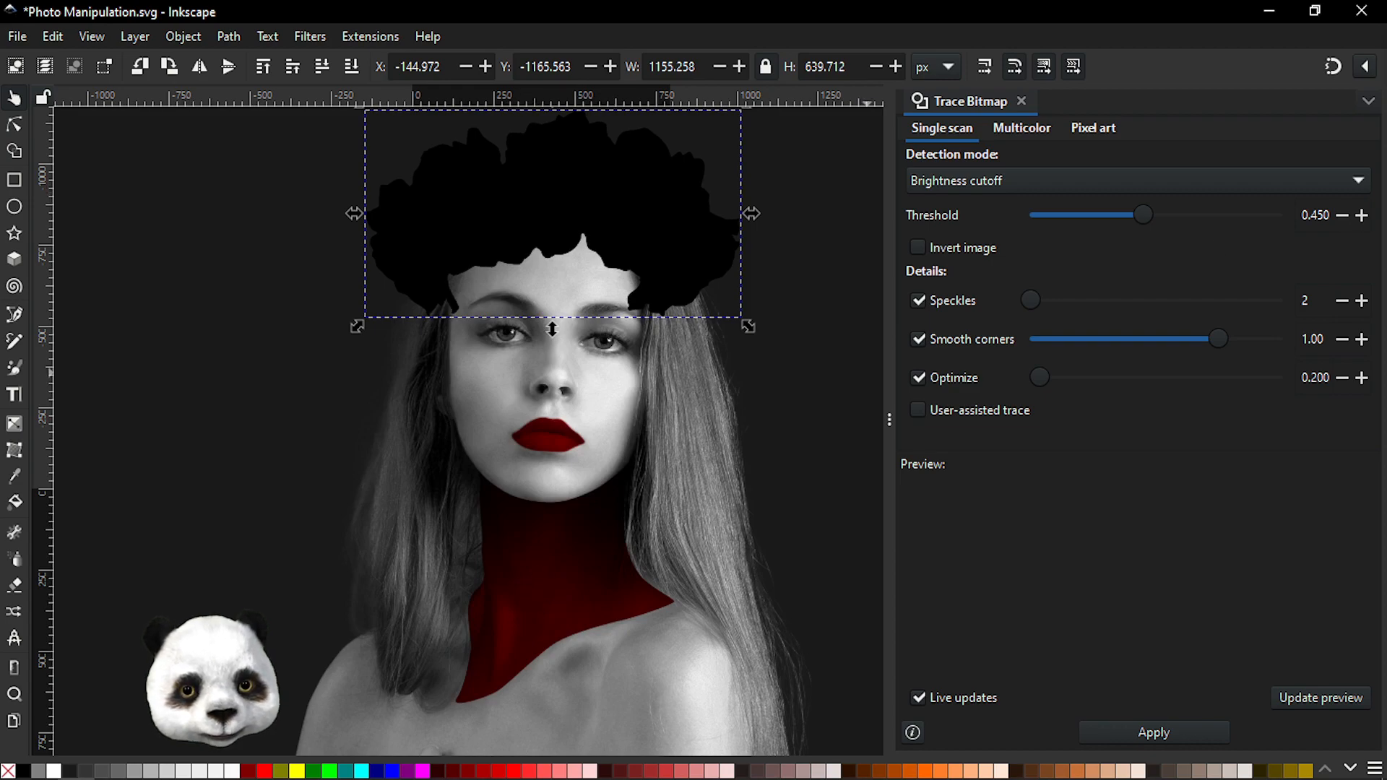
# - Lower the remaining black silhouette beneath the clipped roses and blur it into a soft shadow around them
pyautogui.keyDown('ctrl'); pyautogui.scroll(2, 520, 162); pyautogui.keyUp('ctrl')
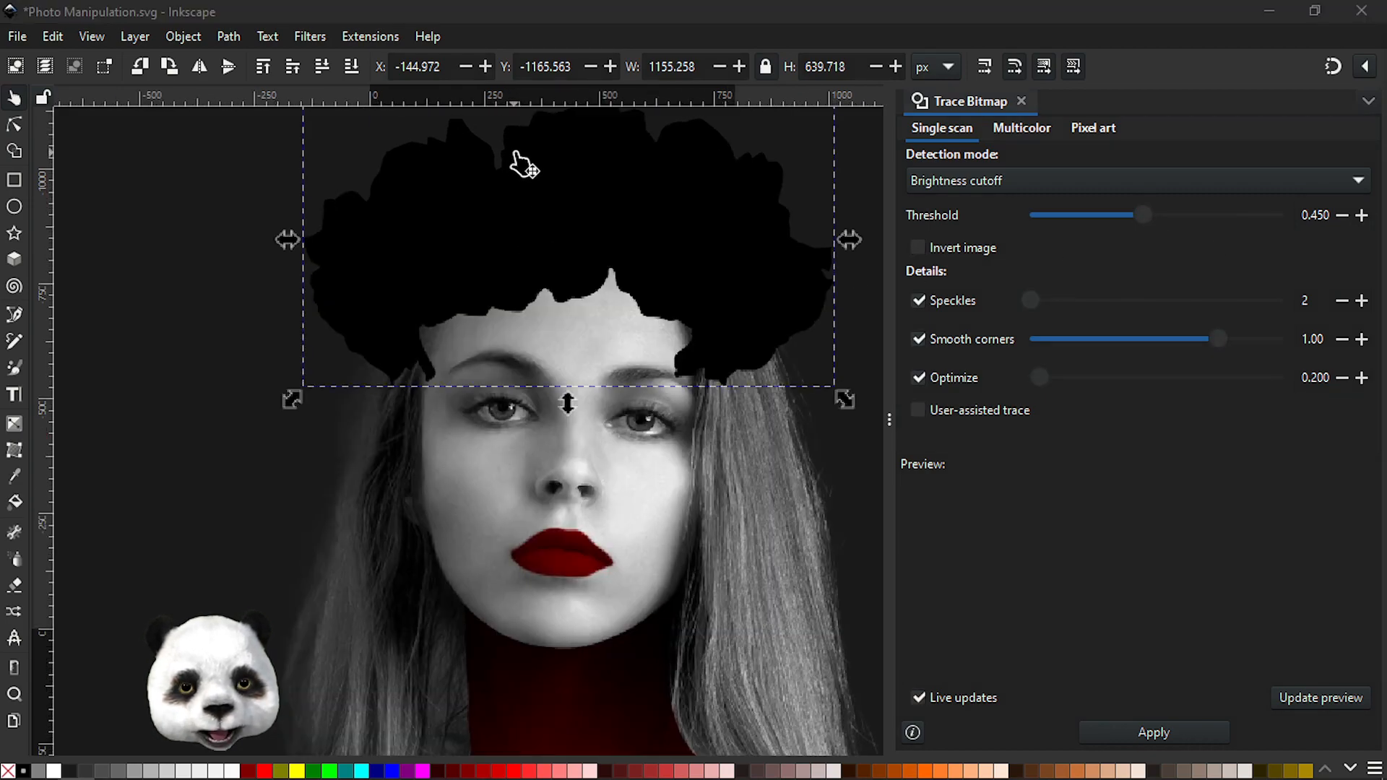
pyautogui.scroll(3, 613, 323)
pyautogui.hscroll(3, 593, 331)
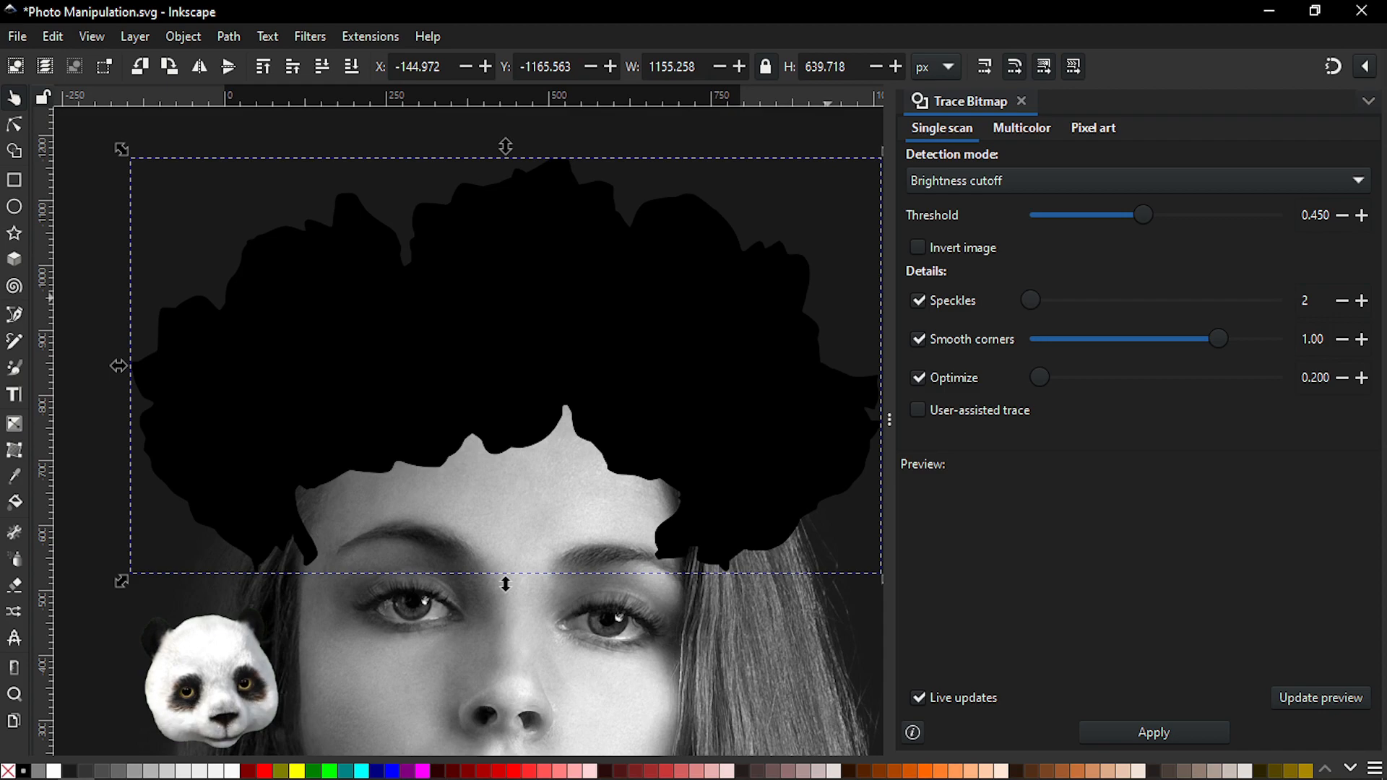
pyautogui.hotkey('alt', 'Tab')
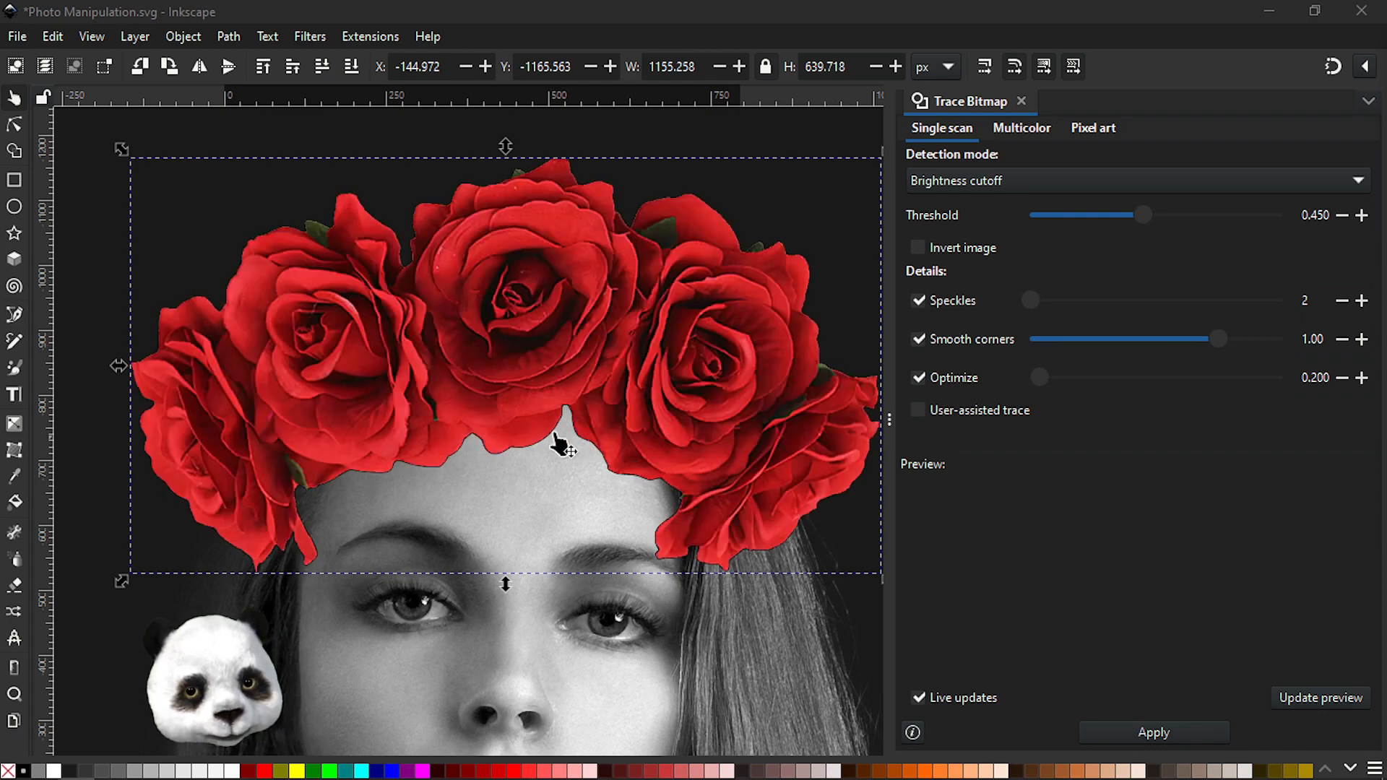
pyautogui.scroll(-1, 538, 424)
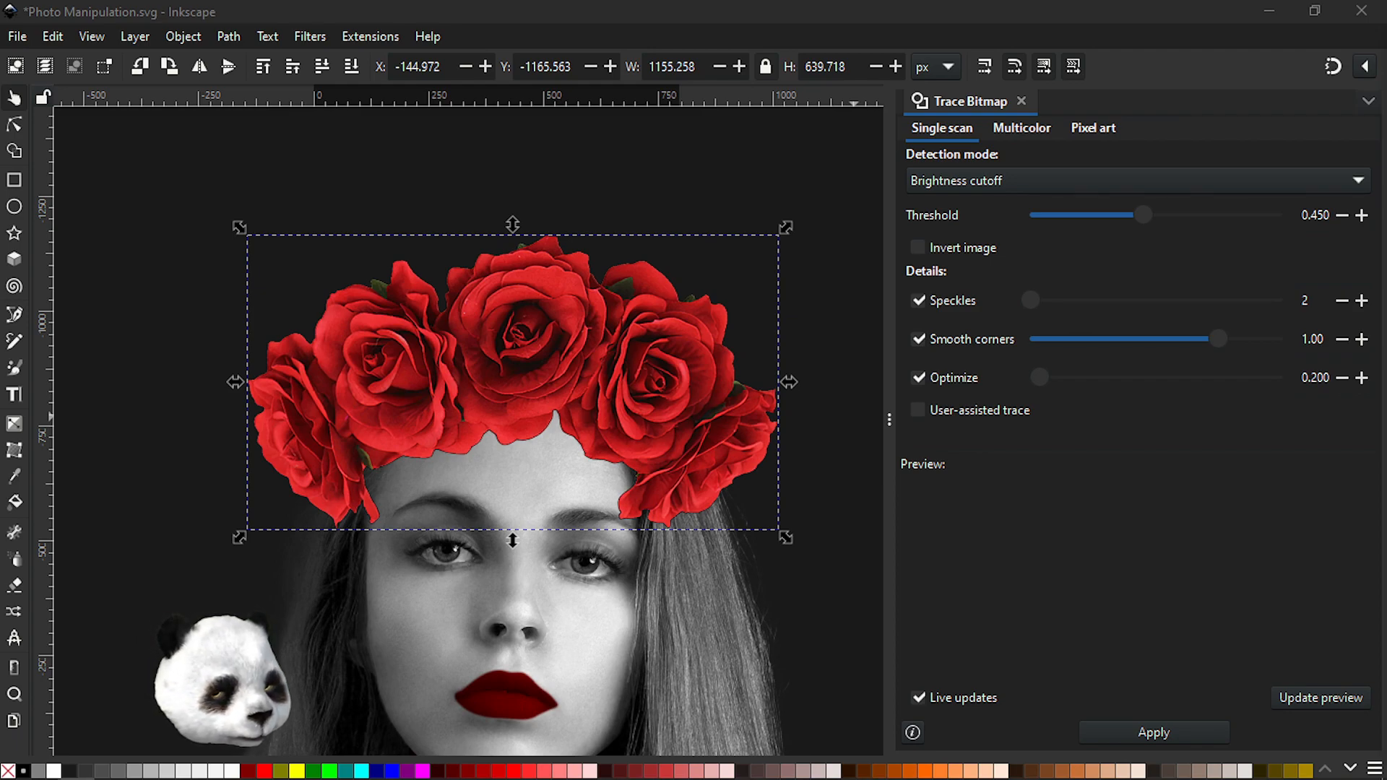
pyautogui.hotkey('ctrl', 'shift', 'z')
pyautogui.moveTo(512, 718); pyautogui.dragTo(512, 571)
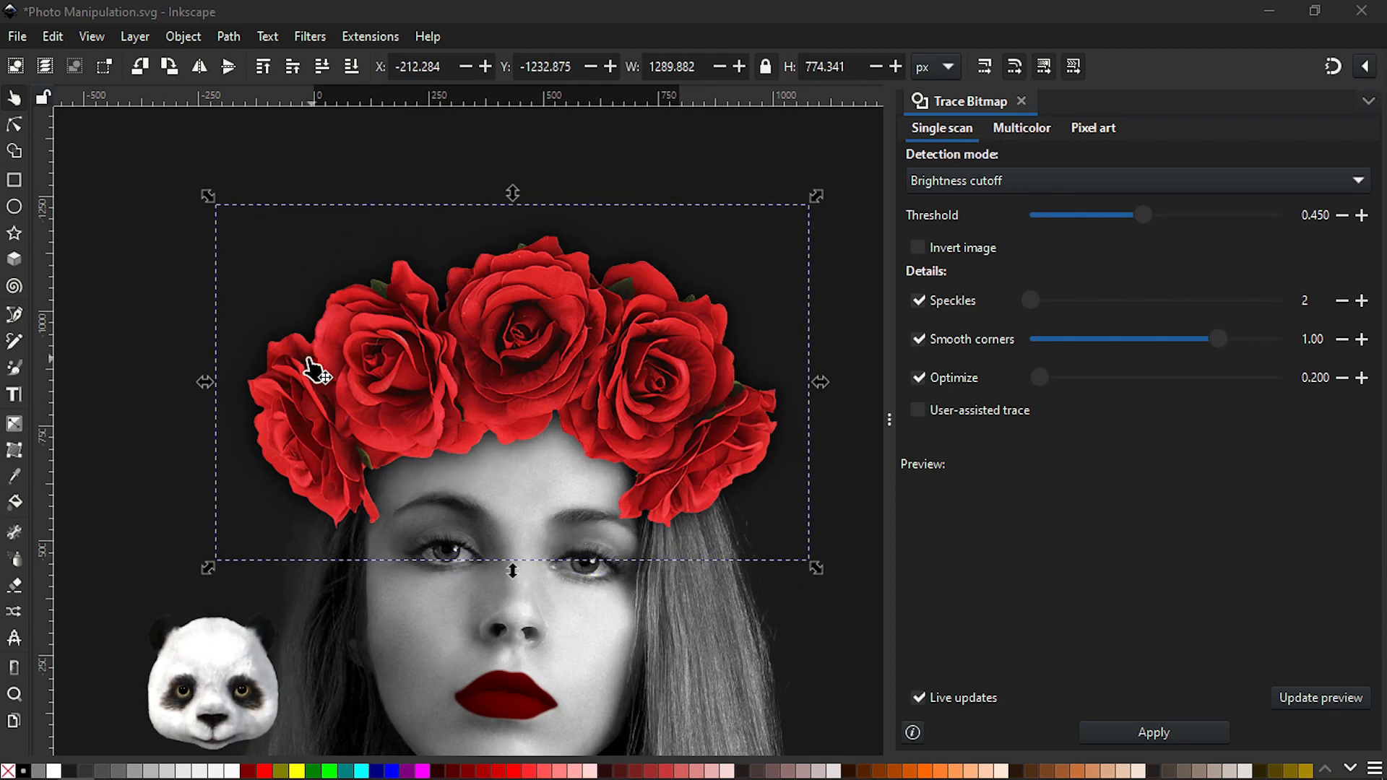
# - Draw a closed Pen shape from the hair on one side across the lower crown and forehead to the other side, and fill it purple
pyautogui.scroll(1, 402, 588)
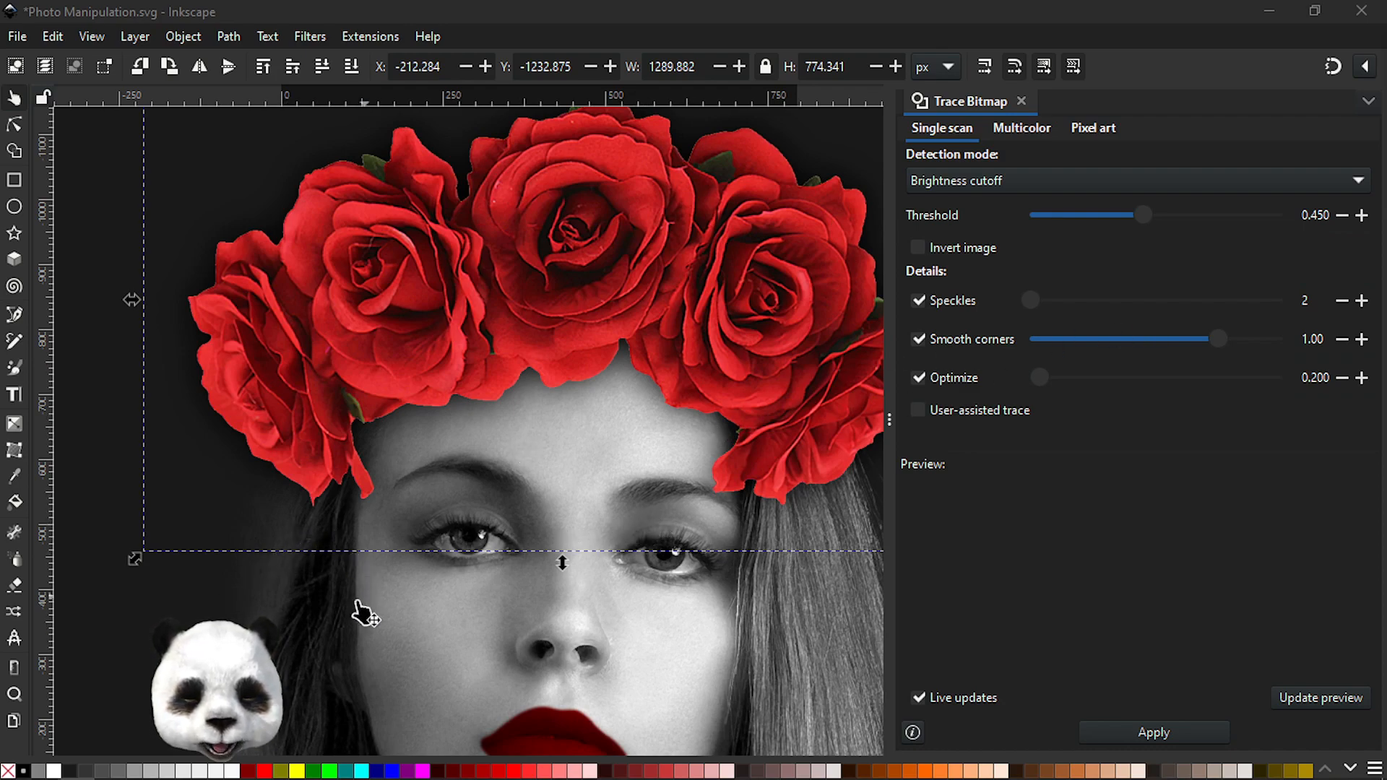
pyautogui.click(197, 598)
pyautogui.click(340, 599)
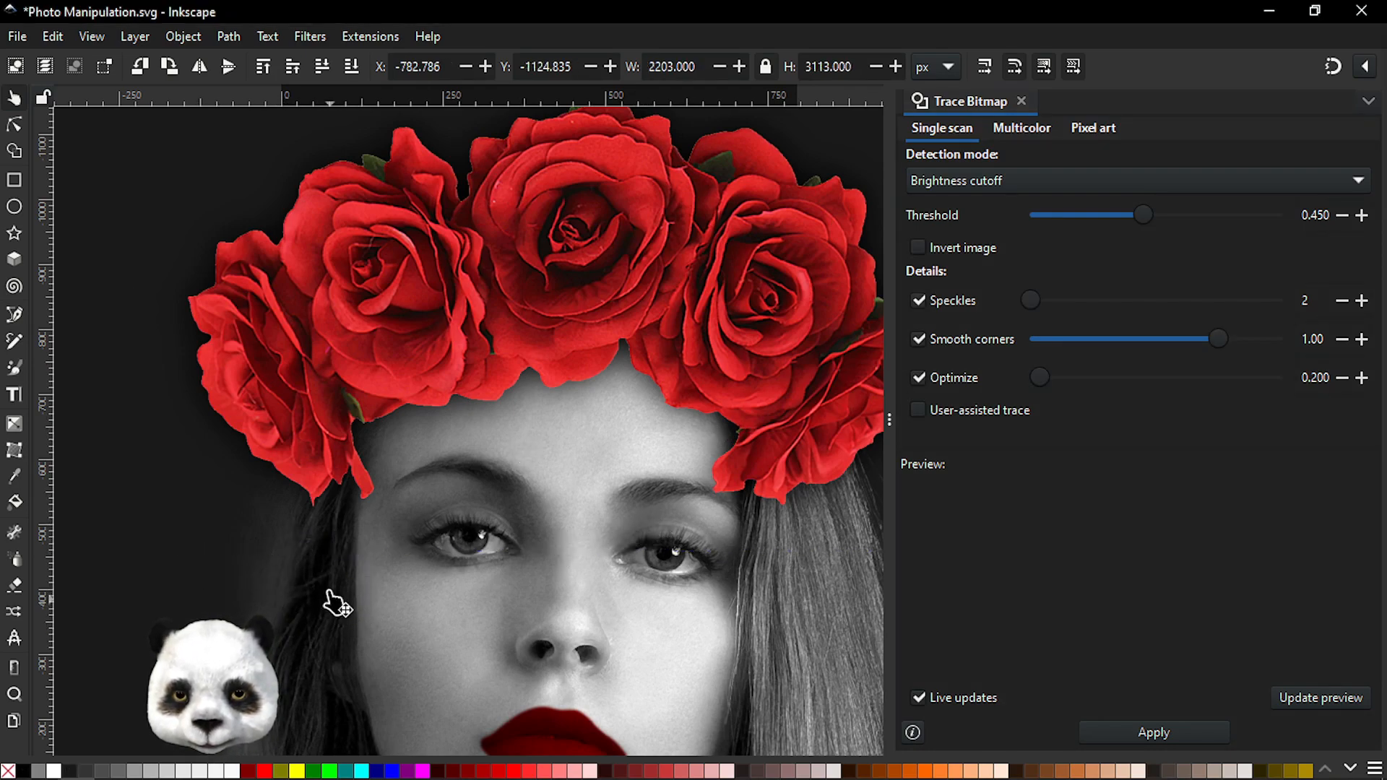
pyautogui.press('b')
pyautogui.click(316, 541)
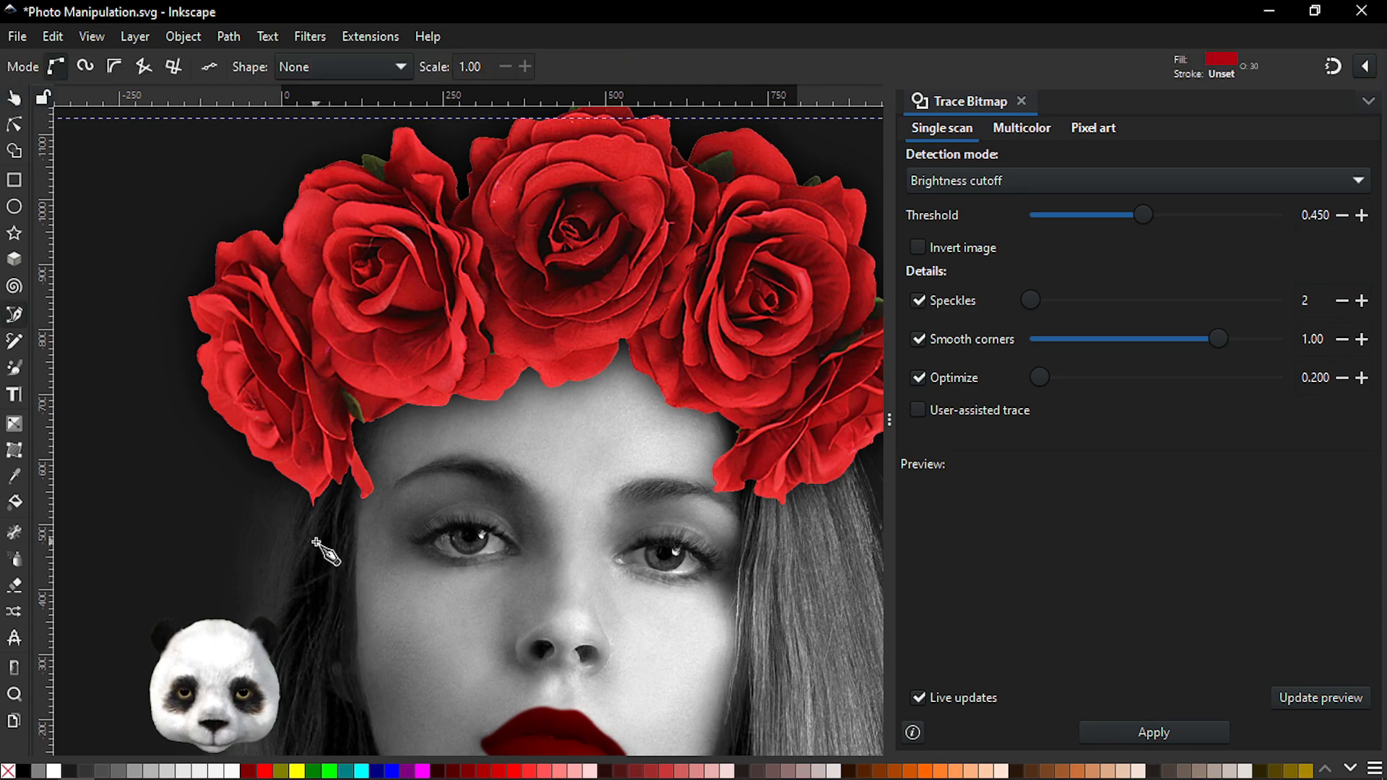
pyautogui.click(1021, 101)
pyautogui.moveTo(560, 412); pyautogui.dragTo(573, 366)
pyautogui.click(798, 299)
pyautogui.moveTo(1028, 318); pyautogui.dragTo(1117, 393)
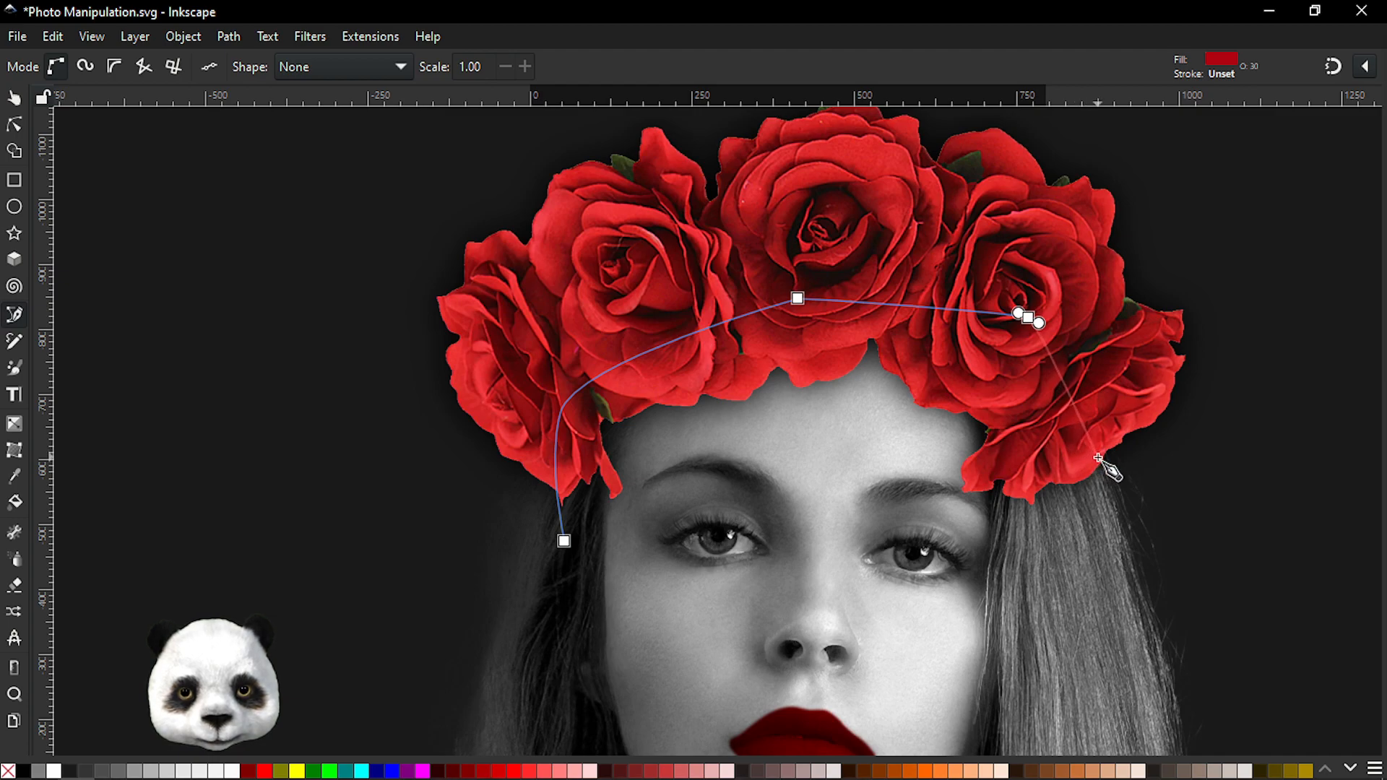
pyautogui.moveTo(1097, 456); pyautogui.dragTo(1098, 497)
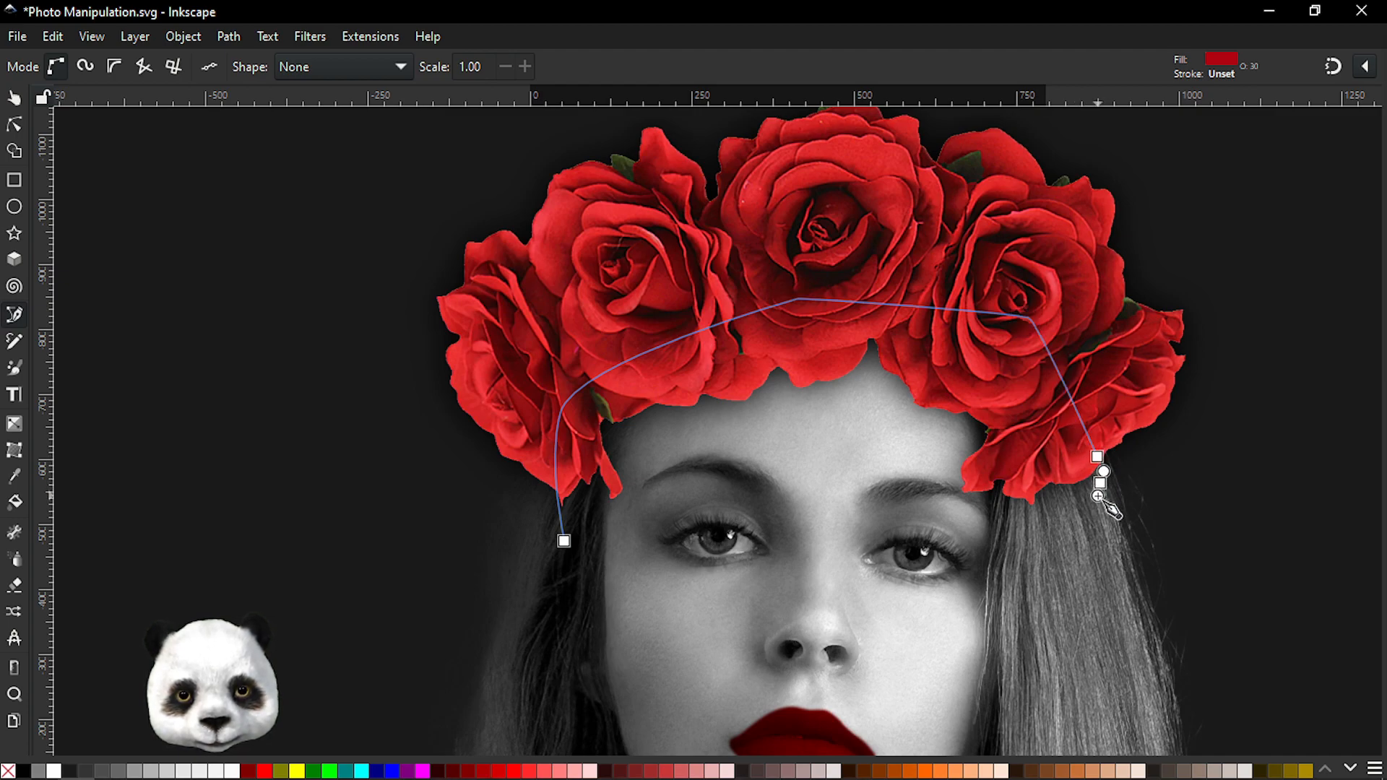
pyautogui.click(564, 541)
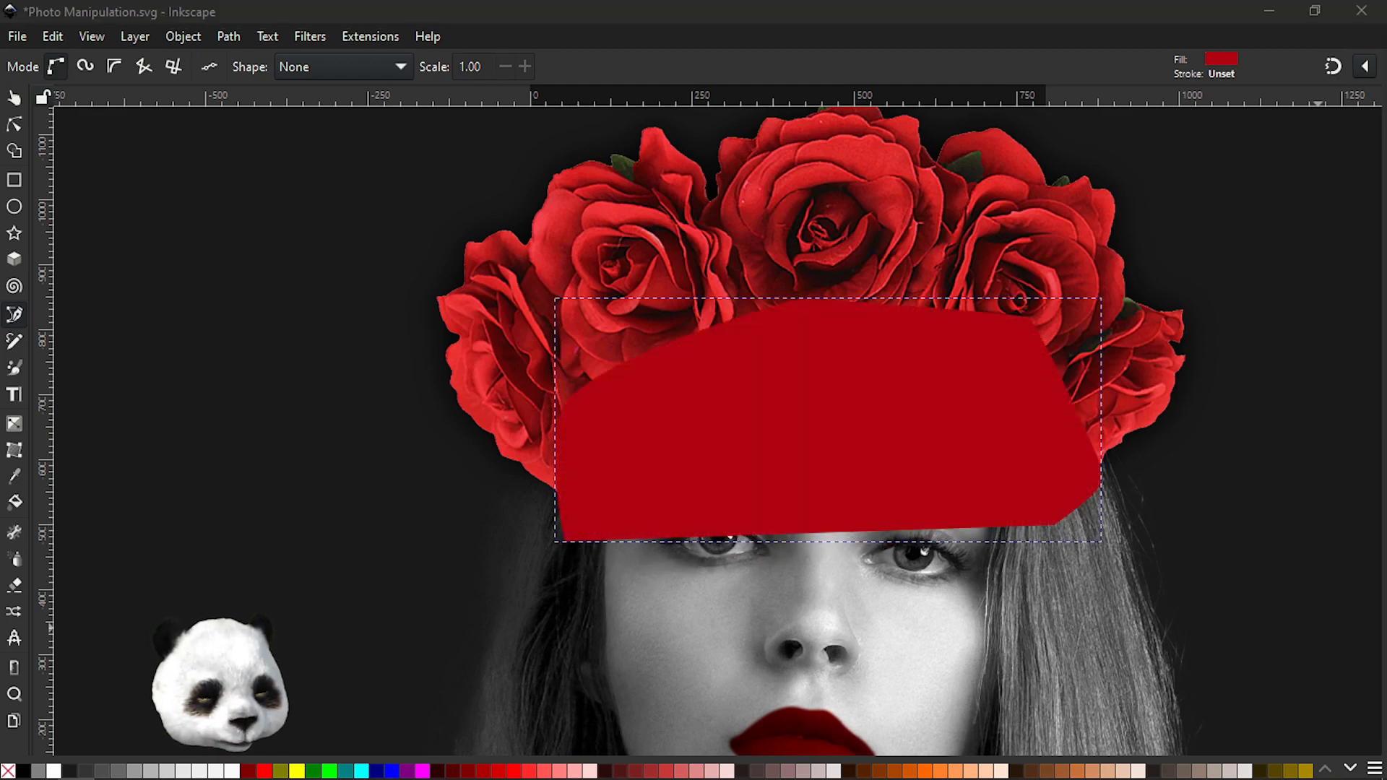
pyautogui.click(411, 772)
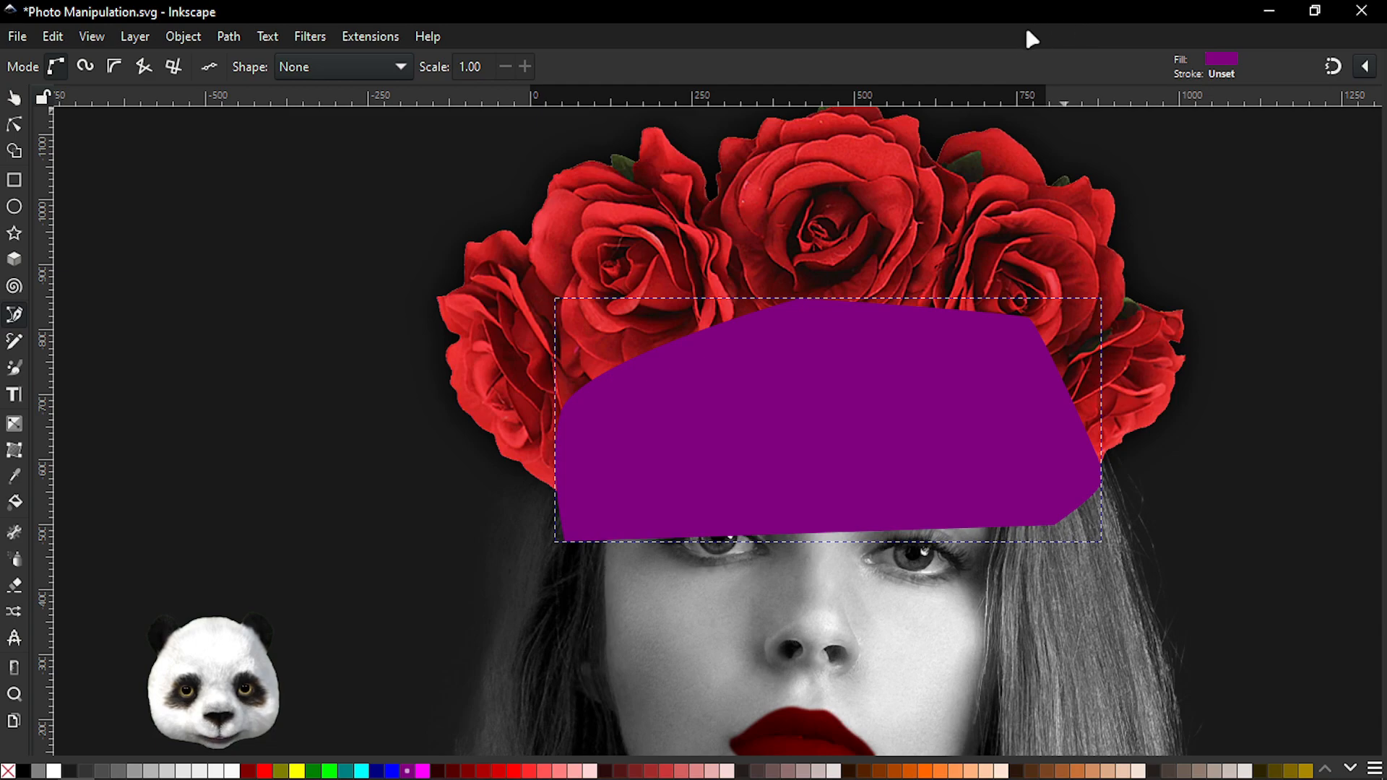
pyautogui.hotkey('ctrl', 'F11')
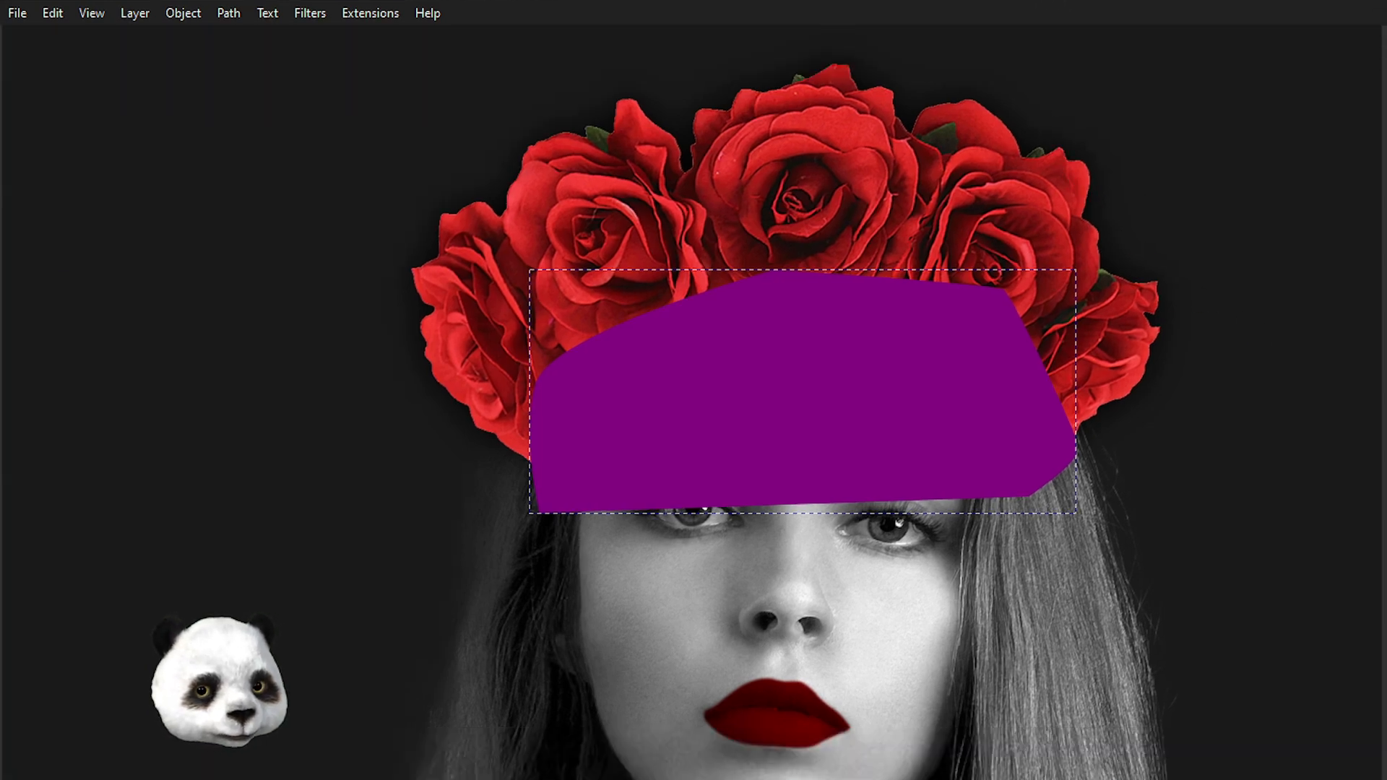
# - Clip the blurred black shadow behind the rose crown with the purple shape, keeping it only across the forehead and hair
pyautogui.keyDown('shift'); pyautogui.click(1084, 347); pyautogui.keyUp('shift')
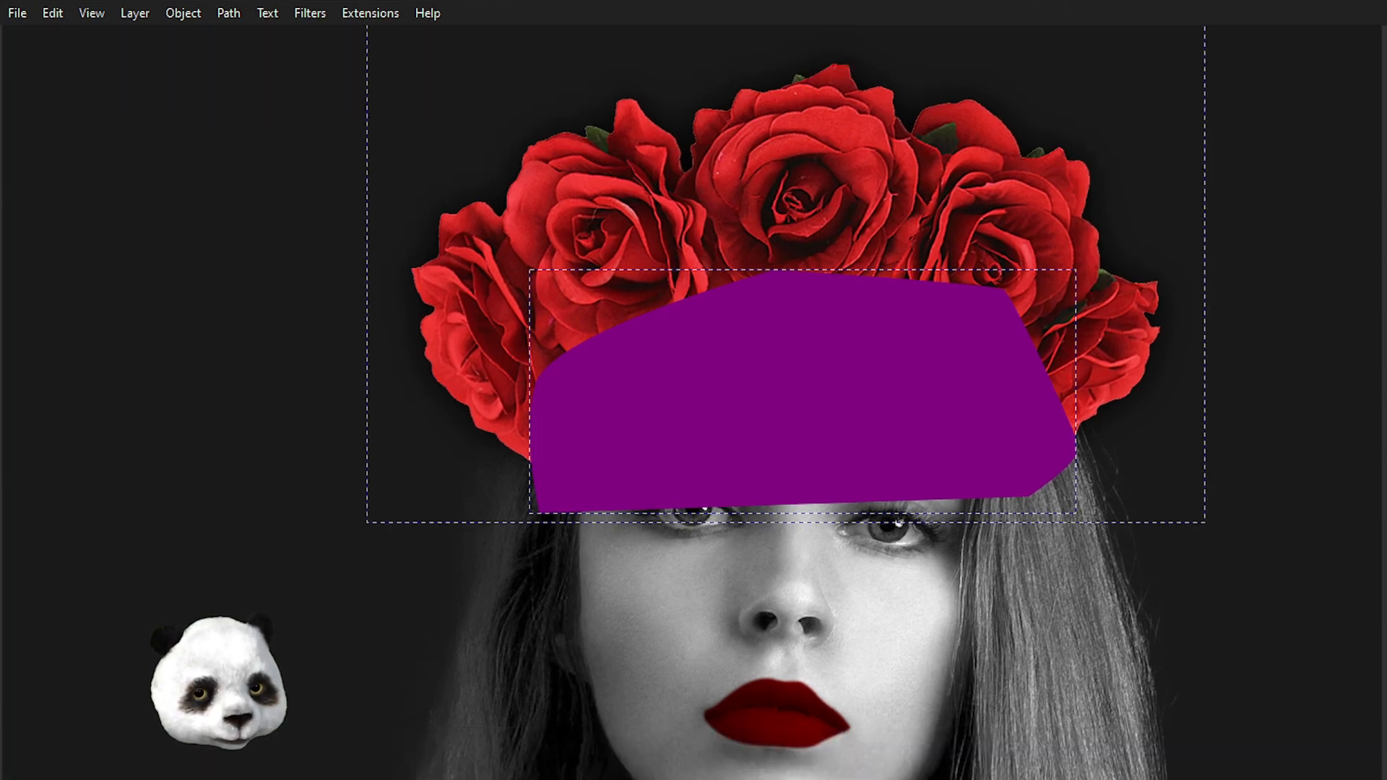
pyautogui.rightClick(822, 377)
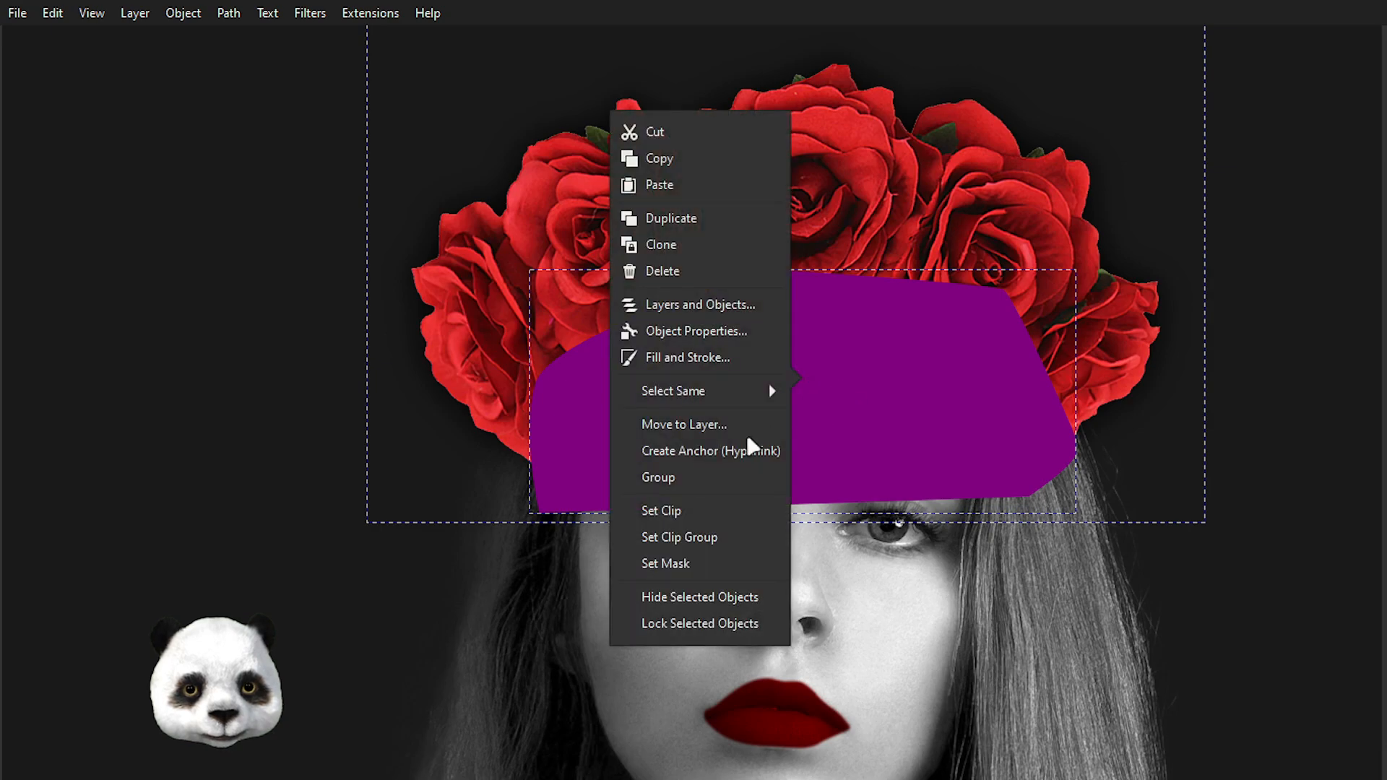
pyautogui.click(660, 508)
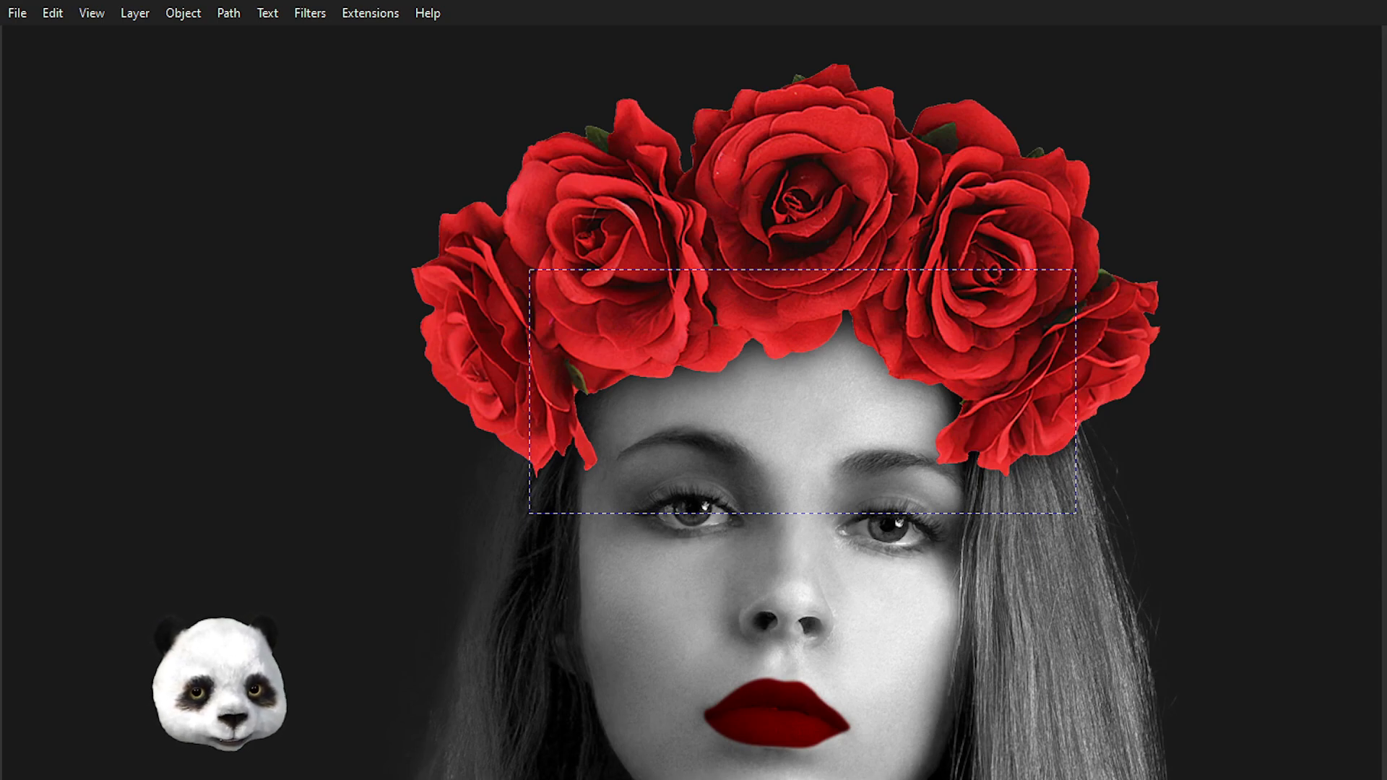
pyautogui.click(785, 271)
pyautogui.press('Escape')
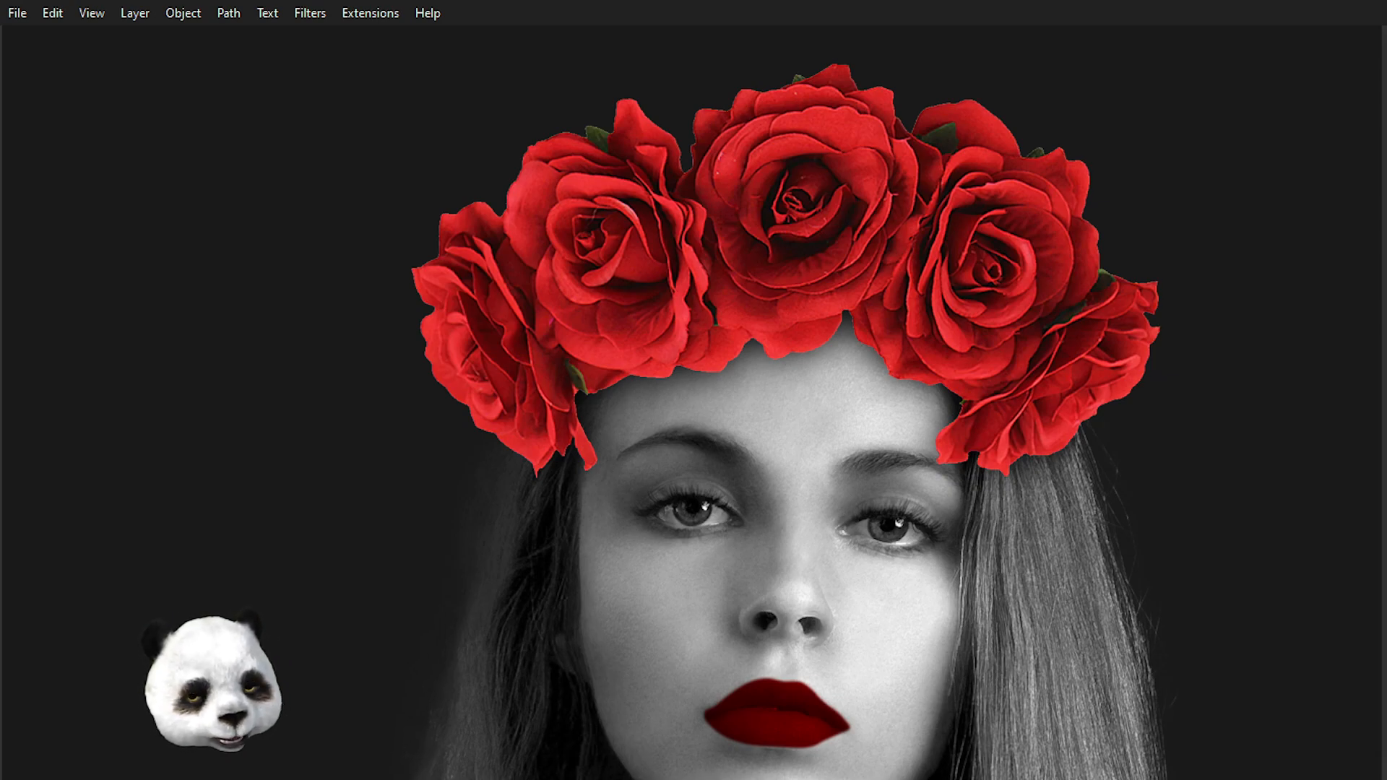
pyautogui.scroll(-2, 947, 240)
pyautogui.moveTo(1065, 223); pyautogui.dragTo(944, 300)
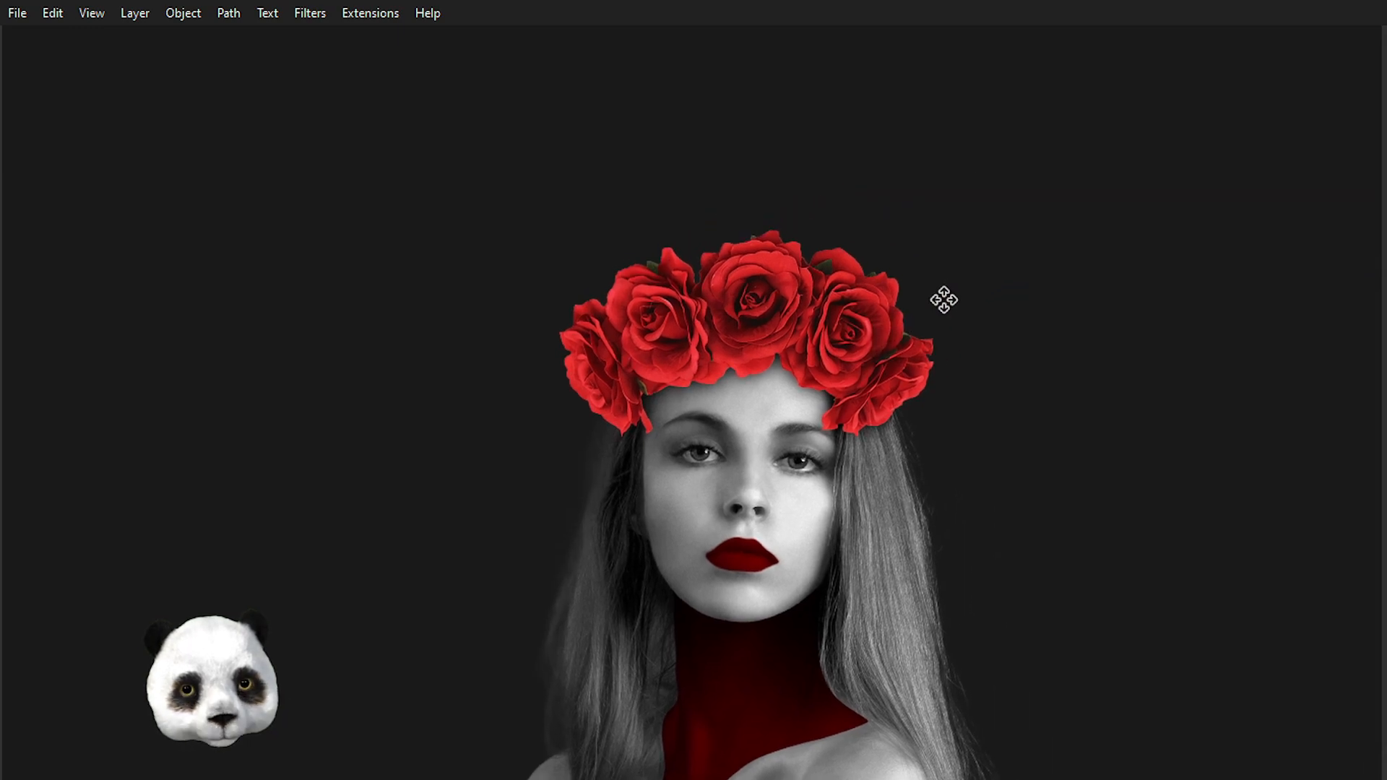
# - Fill the black silhouette covering the rose crown with dark red
pyautogui.scroll(2, 806, 307)
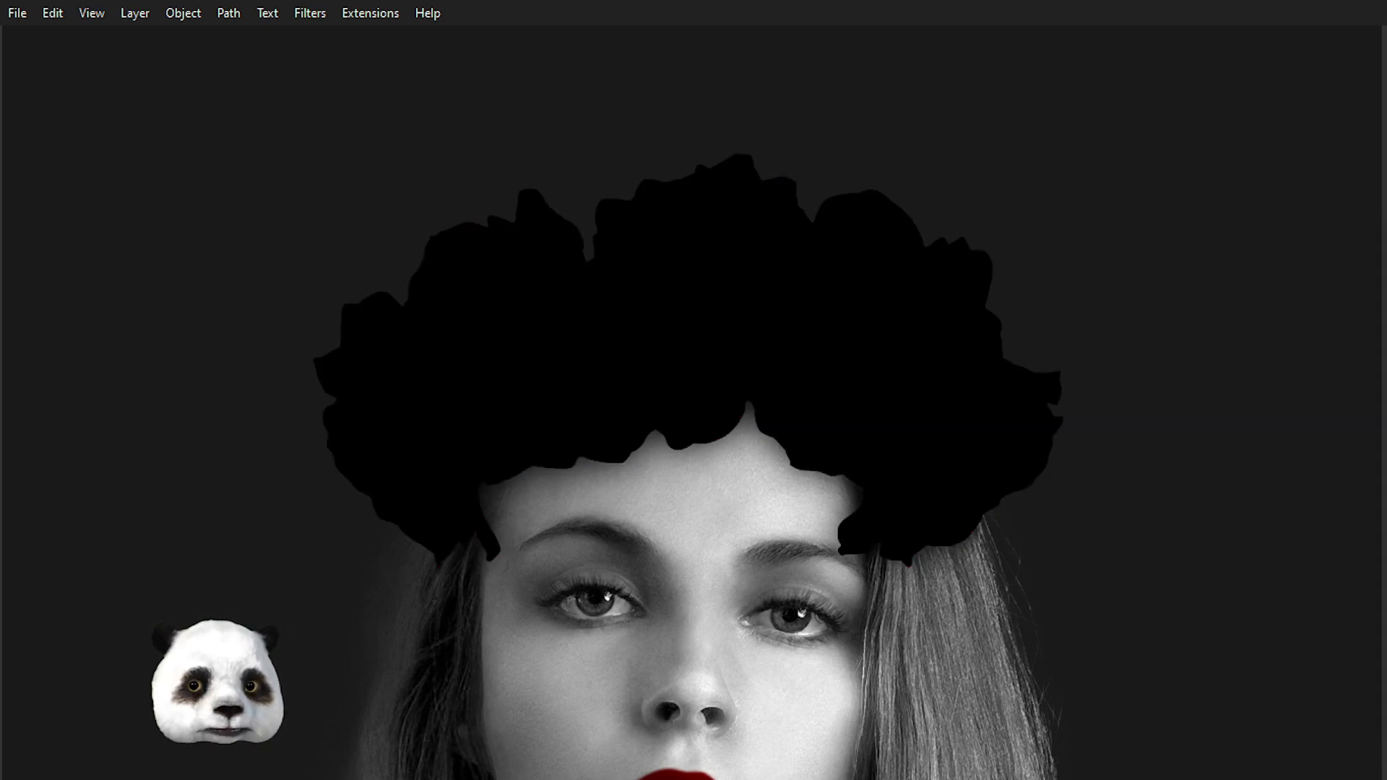
pyautogui.press('Tab')
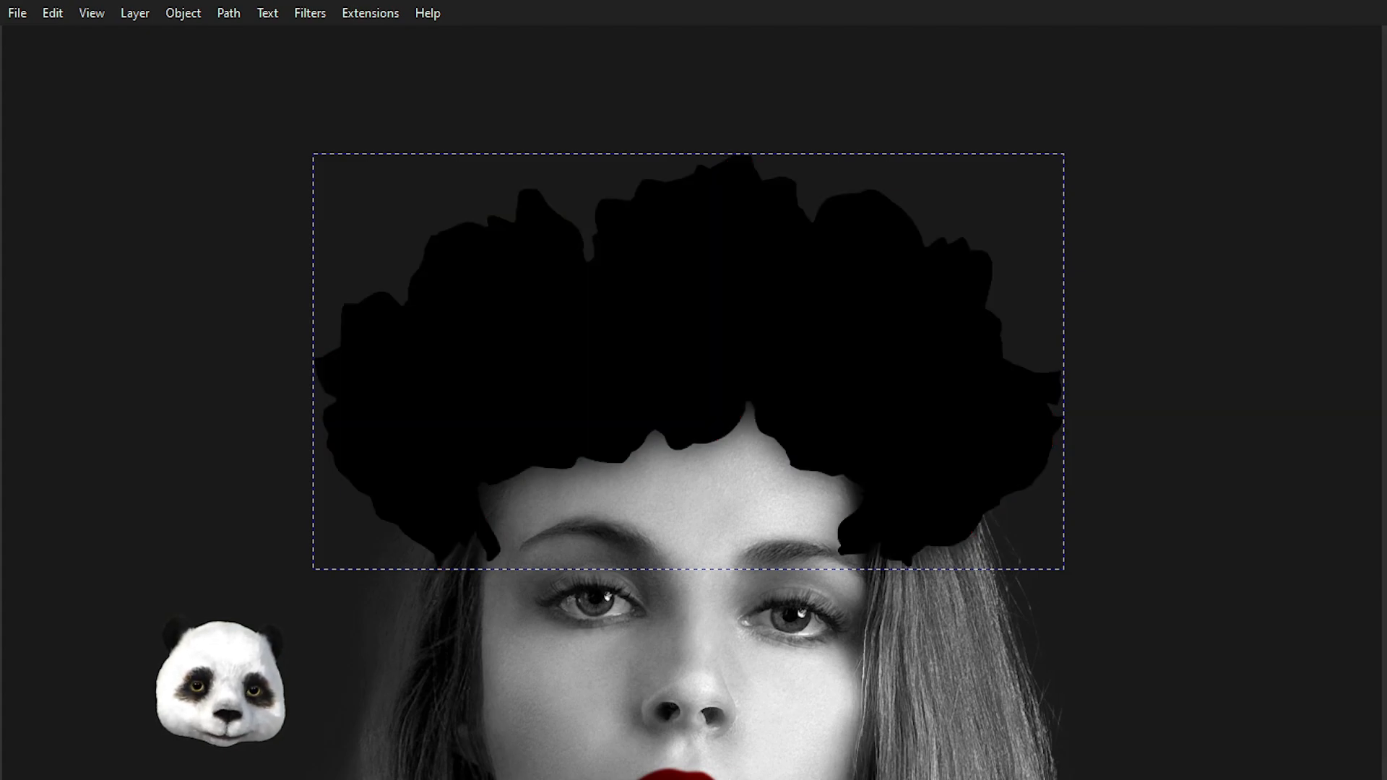
pyautogui.press('F11')
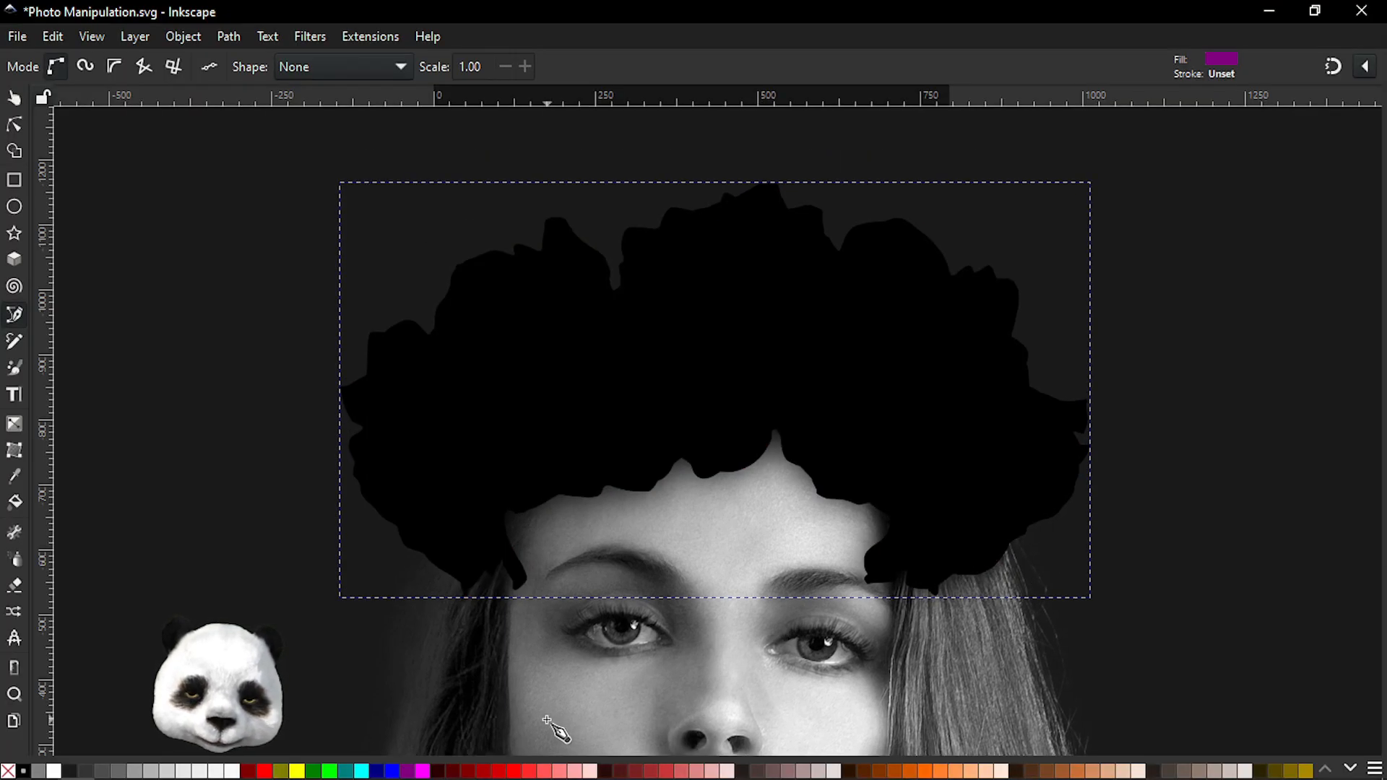
pyautogui.click(247, 771)
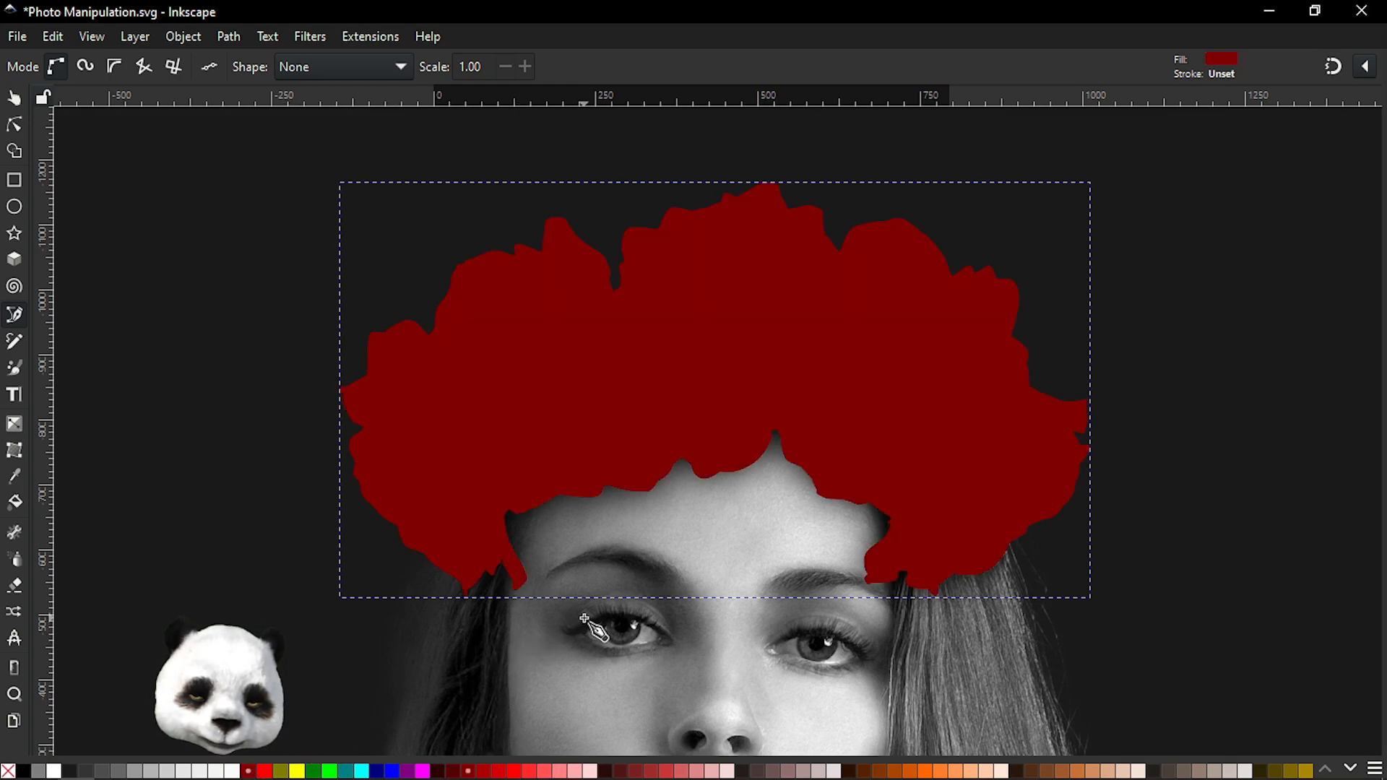
pyautogui.press('F11')
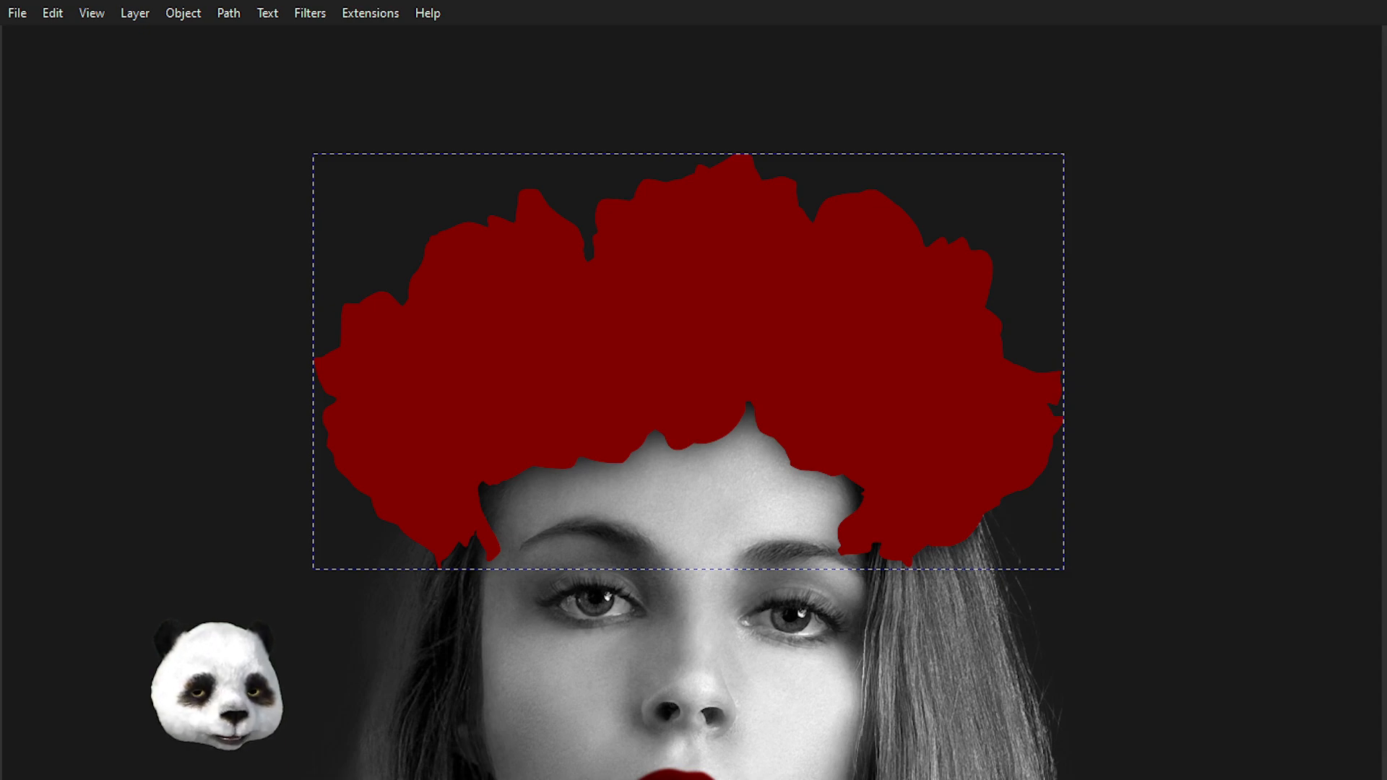
# - Blend the dark red silhouette with the roses beneath it, comparing blend modes to deepen their red
pyautogui.press('pagedown')
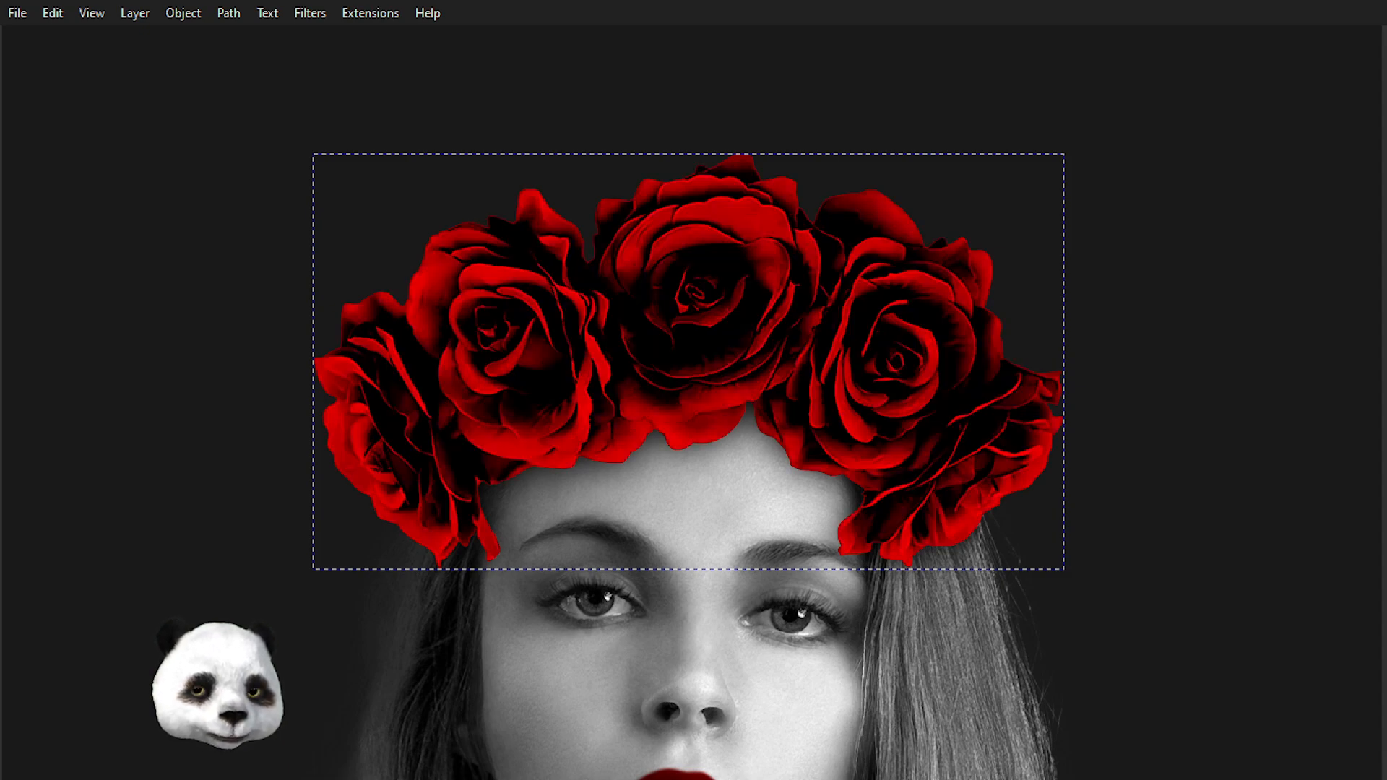
pyautogui.press('pagedown')
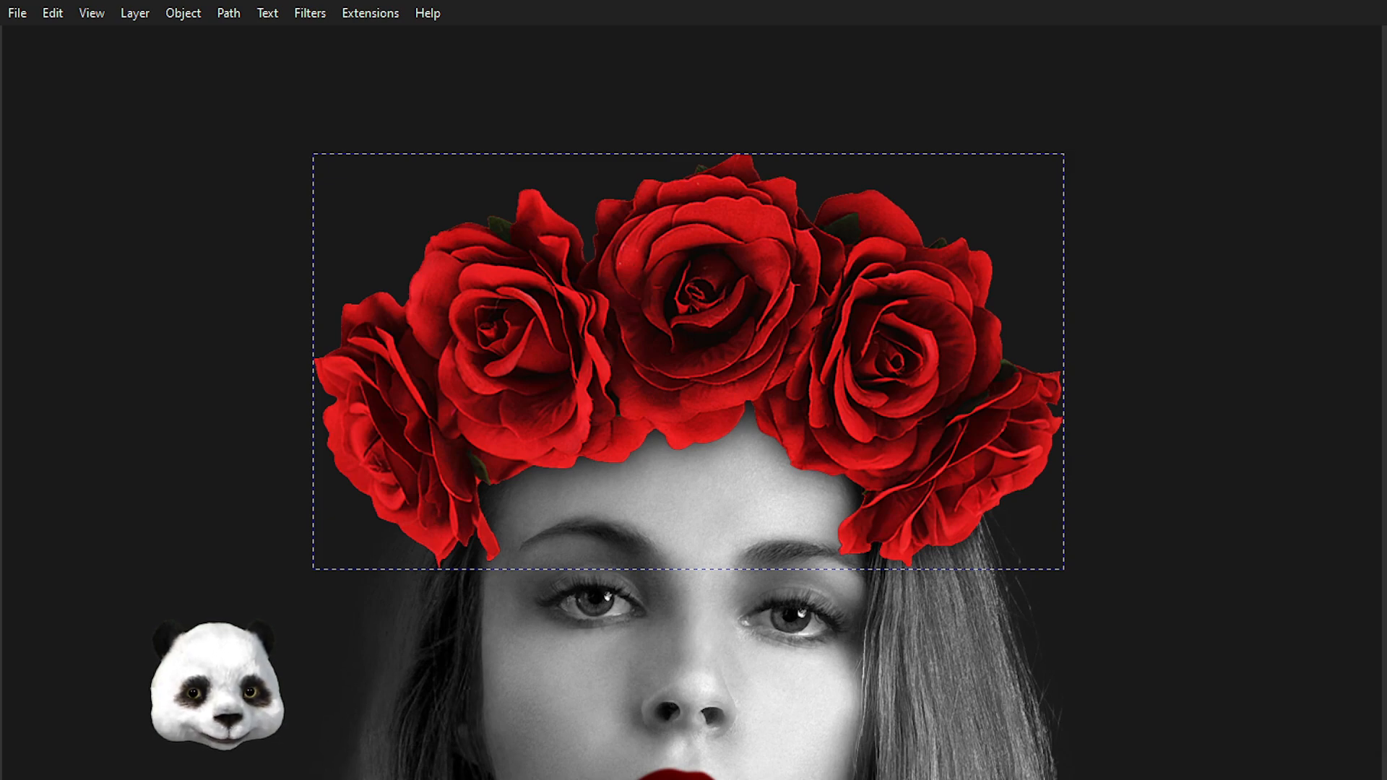
pyautogui.press('pageup')
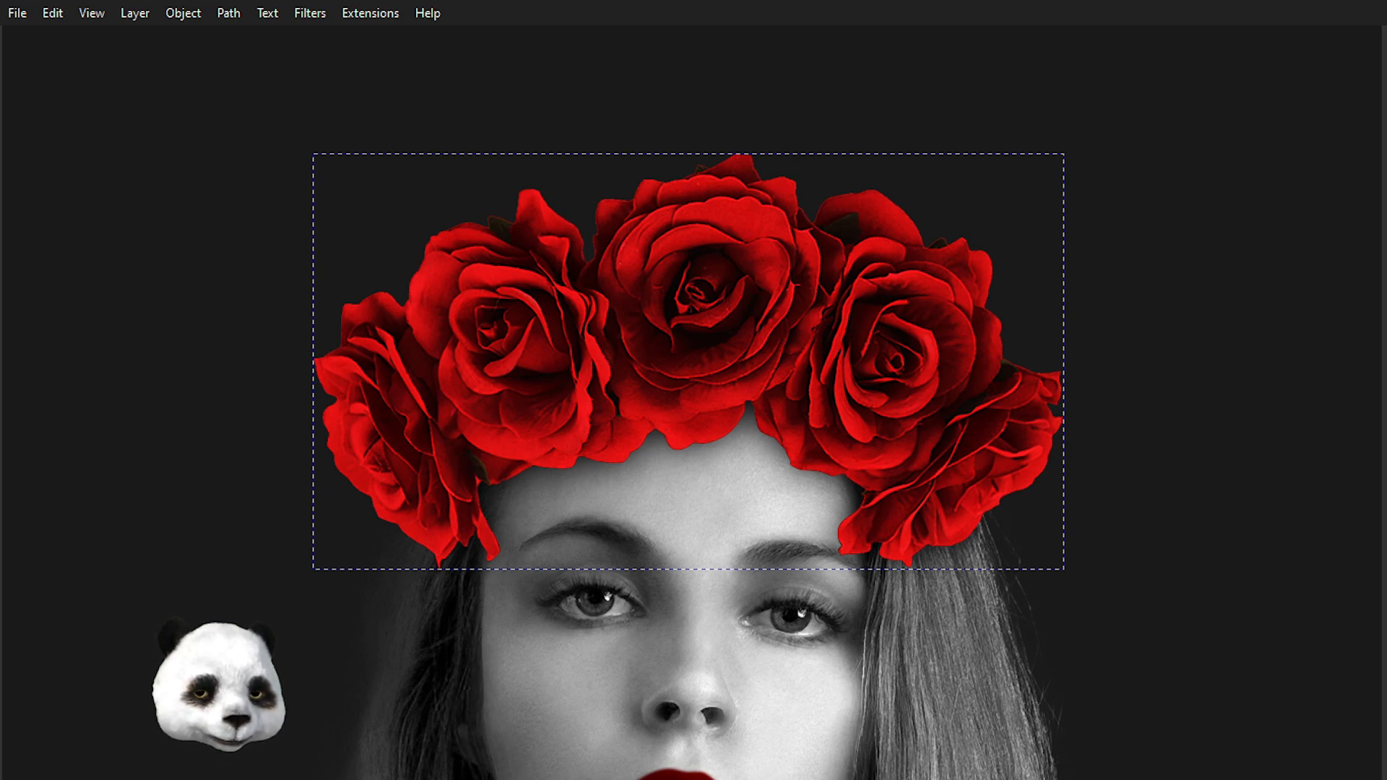
pyautogui.scroll(-4, 1137, 506)
pyautogui.scroll(-5, 1181, 540)
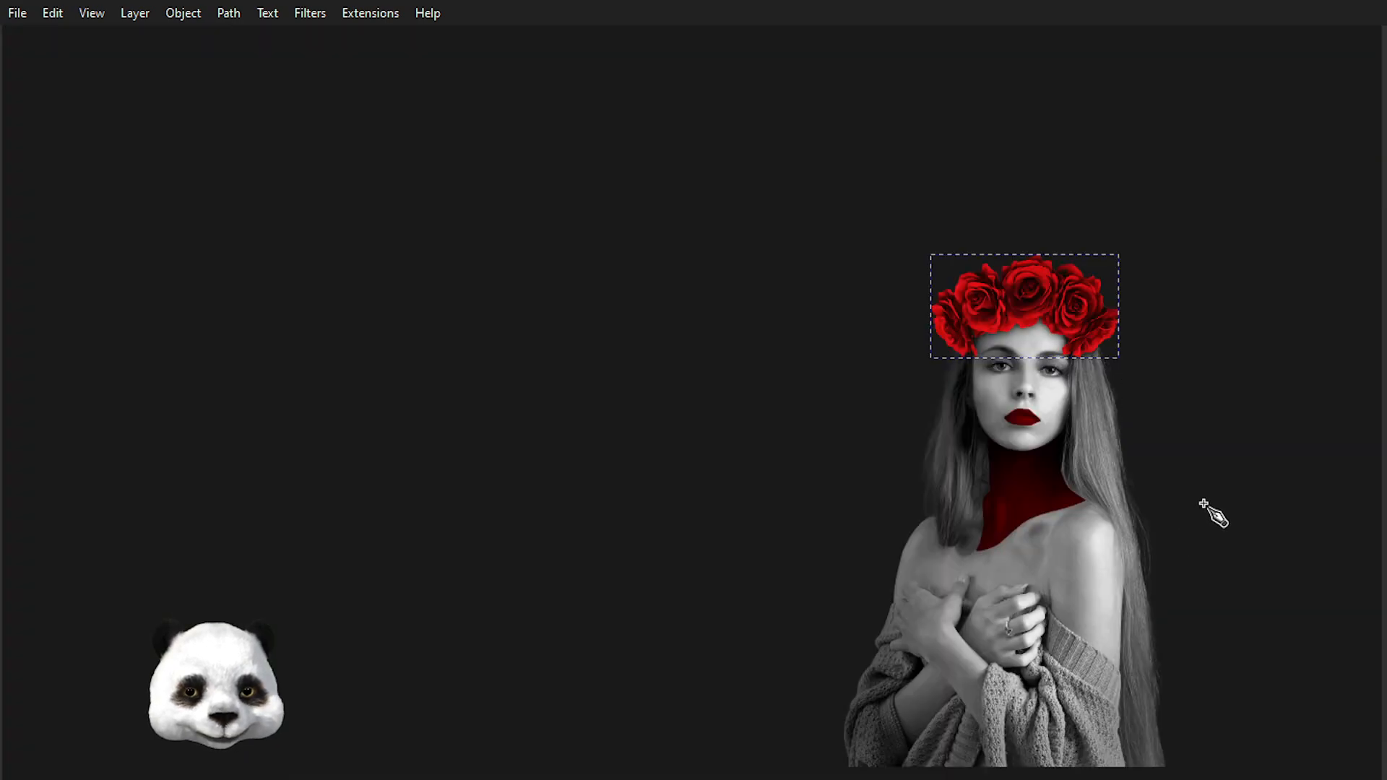
# - Undo the last change to the black silhouette covering the rose crown
pyautogui.hscroll(10, 876, 467)
pyautogui.scroll(2, 755, 344)
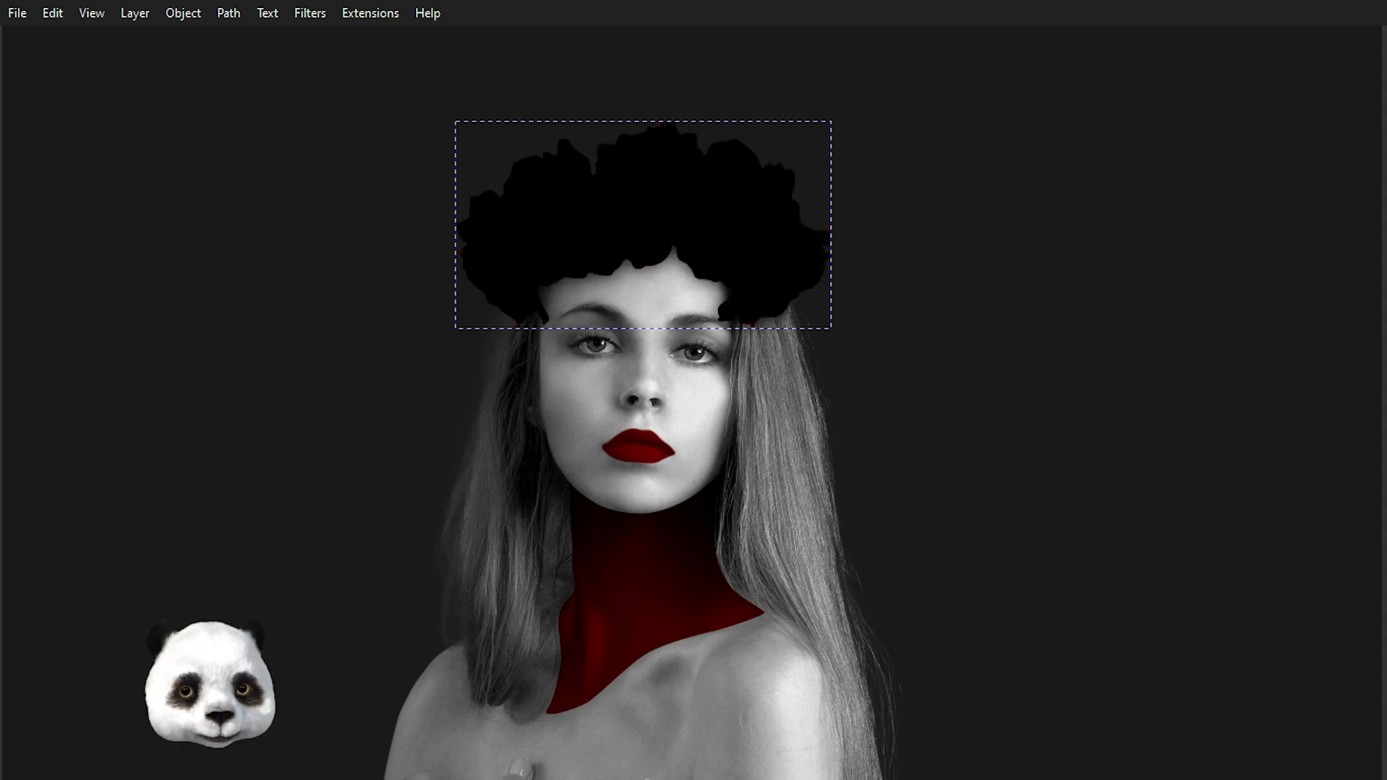
pyautogui.hotkey('ctrl', 'z')
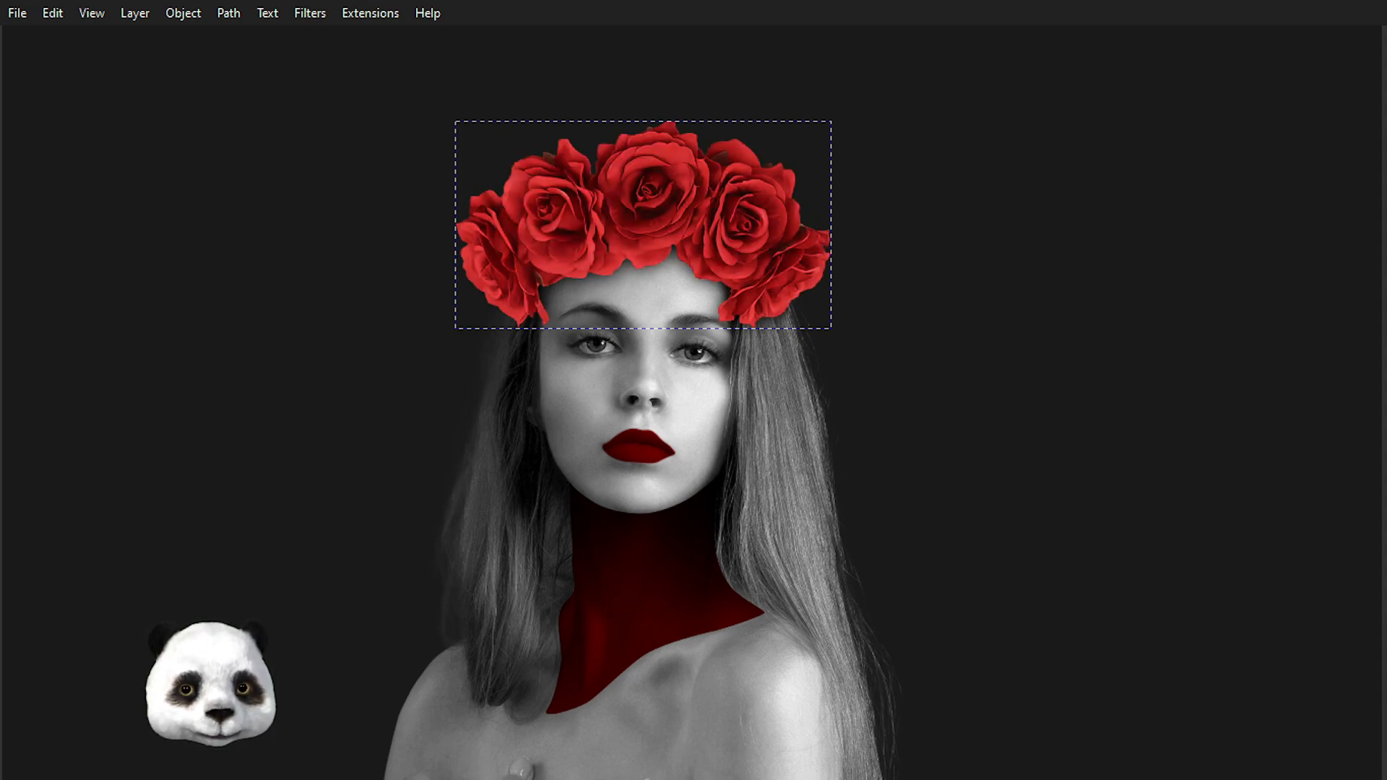
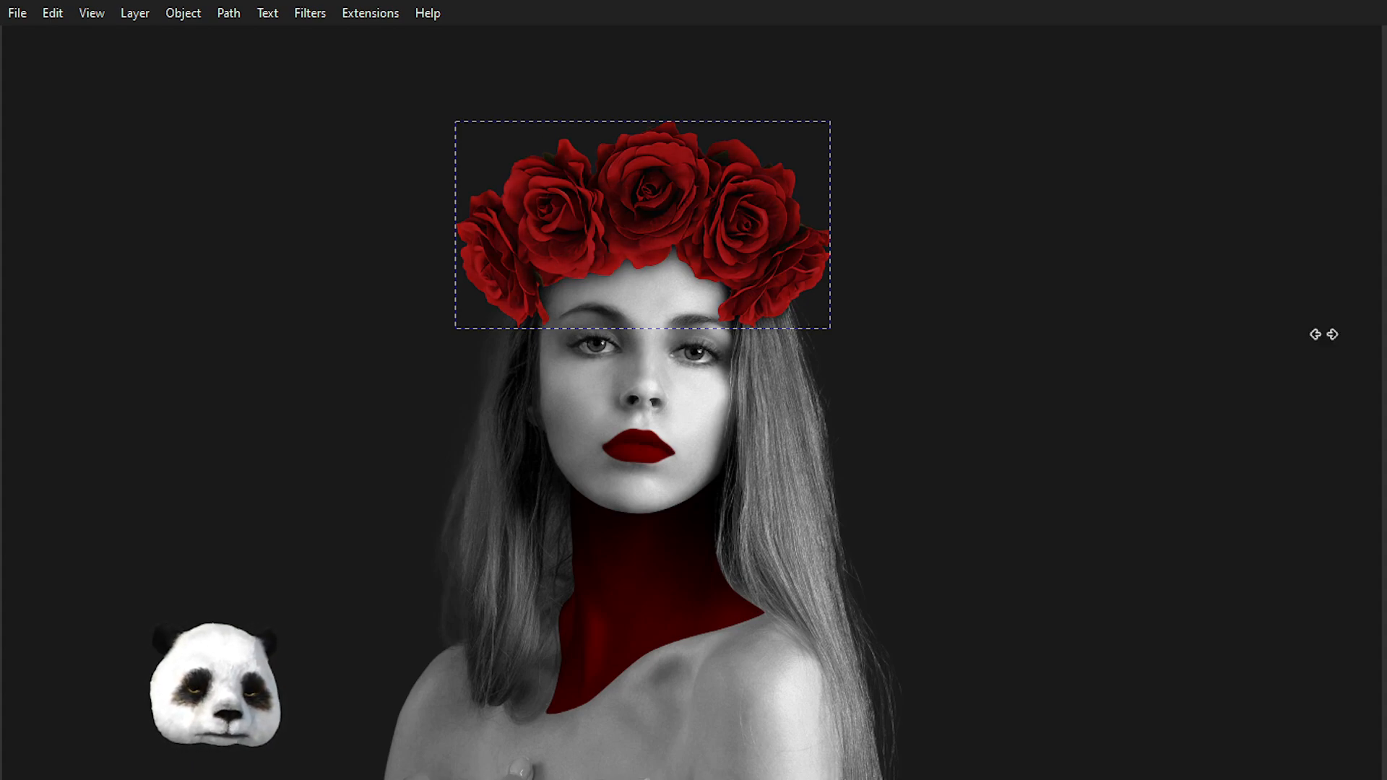
# - Draw a closed wavy Pen path across the lower rose petals from one side of the crown to the other, returning across the eyes
pyautogui.scroll(-4, 867, 309)
pyautogui.scroll(3, 860, 312)
pyautogui.scroll(1, 706, 226)
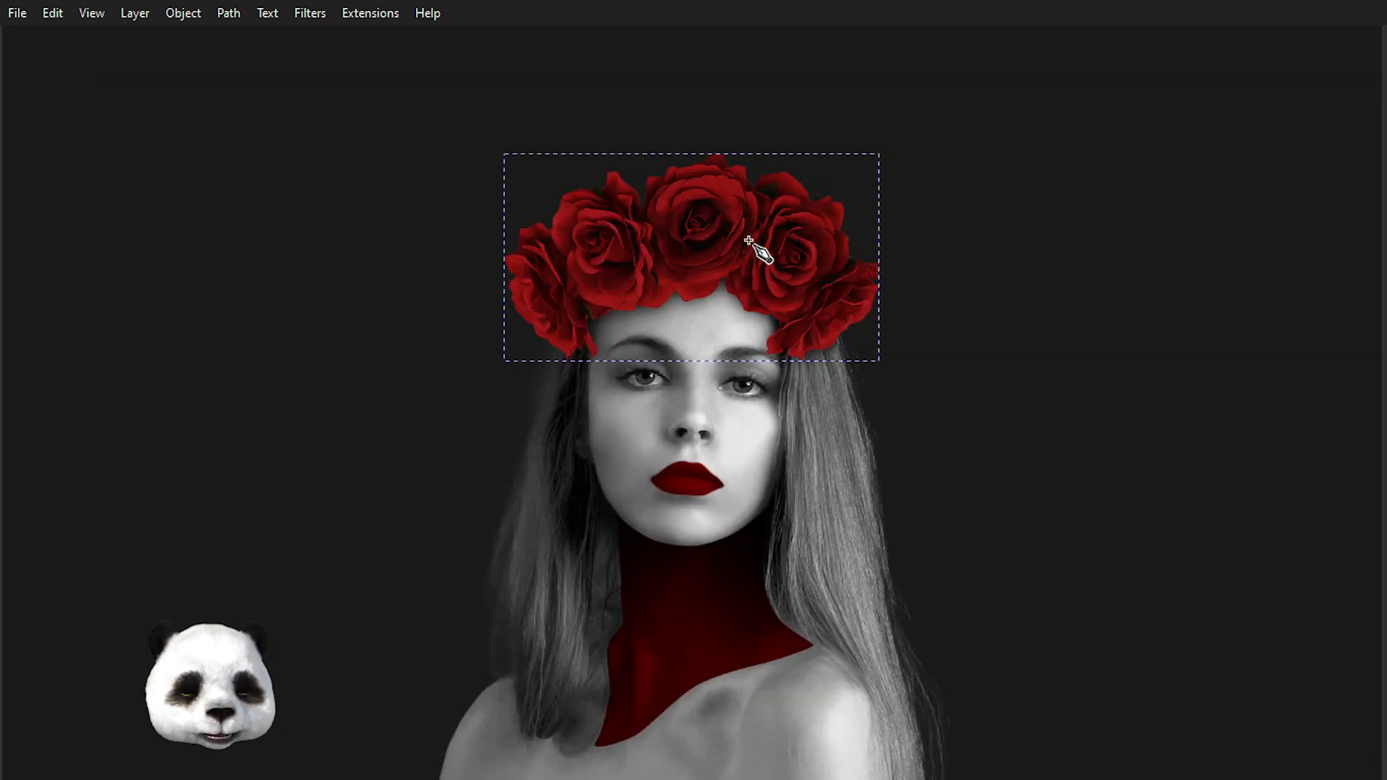
pyautogui.scroll(2, 653, 227)
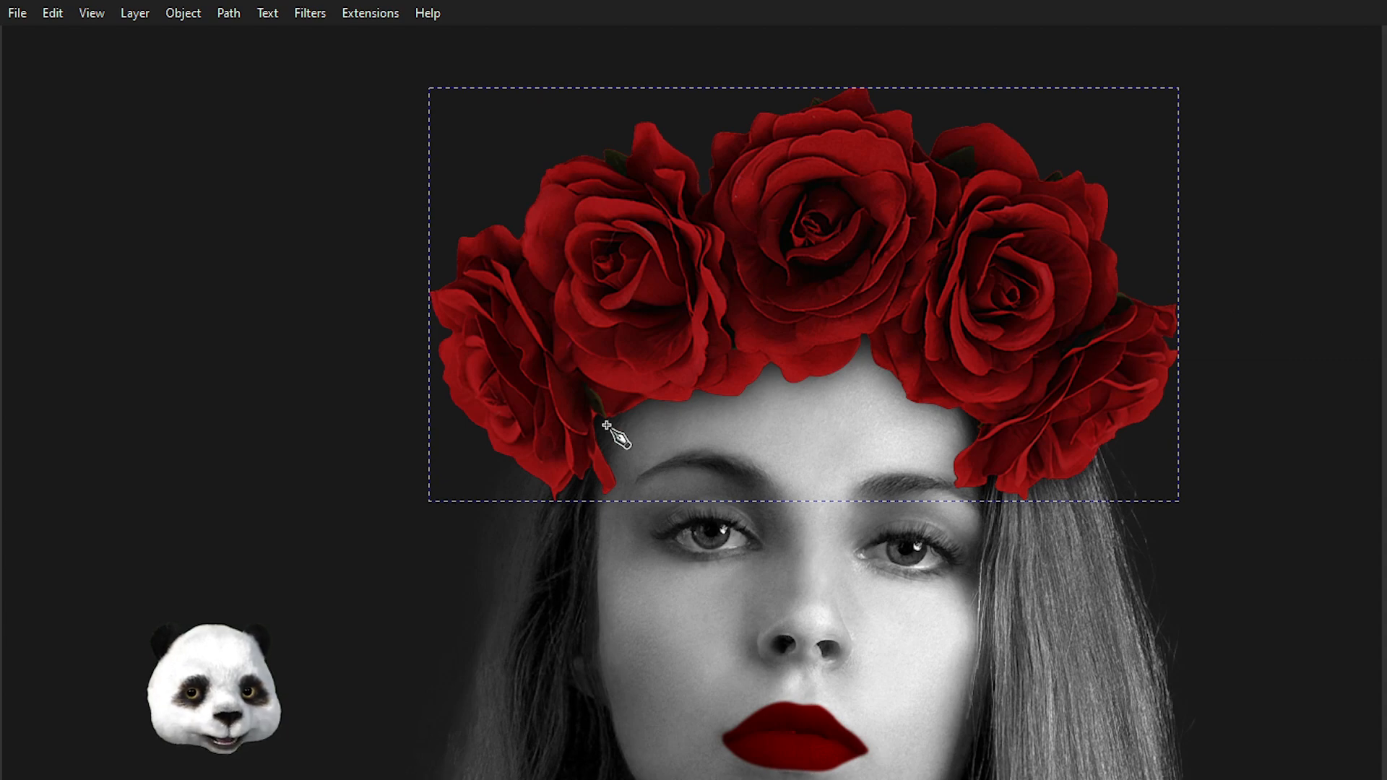
pyautogui.click(450, 463)
pyautogui.moveTo(493, 417); pyautogui.dragTo(931, 264)
pyautogui.moveTo(956, 282); pyautogui.dragTo(974, 306)
pyautogui.moveTo(1022, 343); pyautogui.dragTo(1066, 342)
pyautogui.moveTo(1089, 398); pyautogui.dragTo(1089, 423)
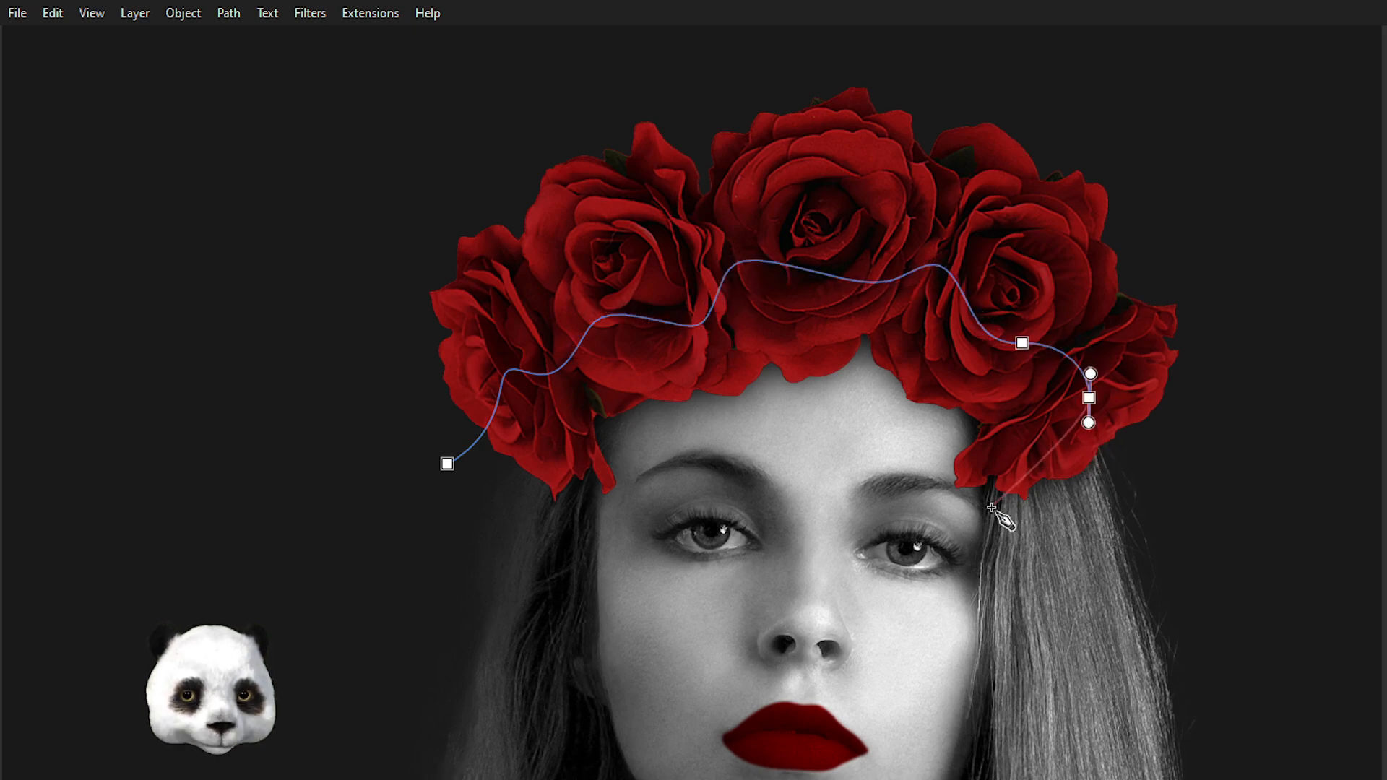
pyautogui.moveTo(1057, 487); pyautogui.dragTo(997, 568)
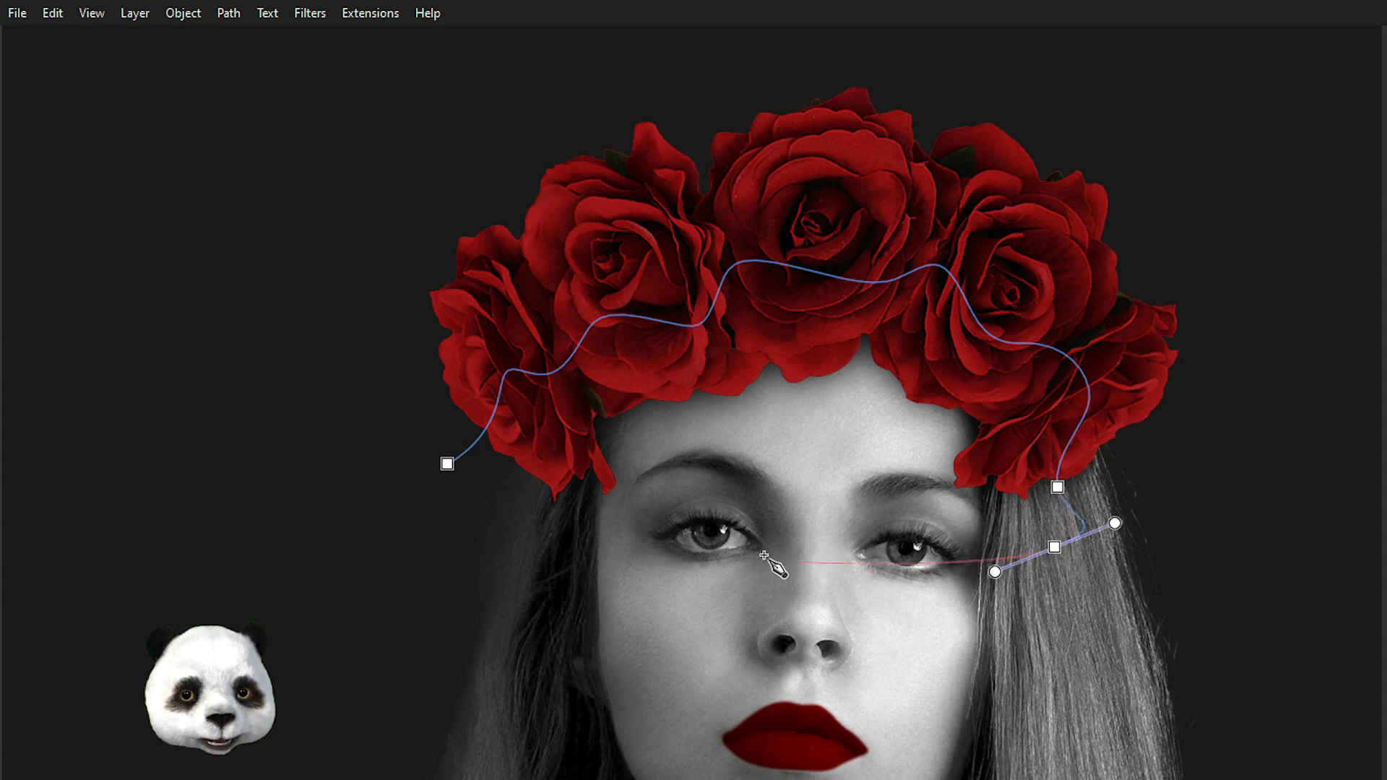
pyautogui.moveTo(620, 532); pyautogui.dragTo(560, 548)
pyautogui.click(449, 463)
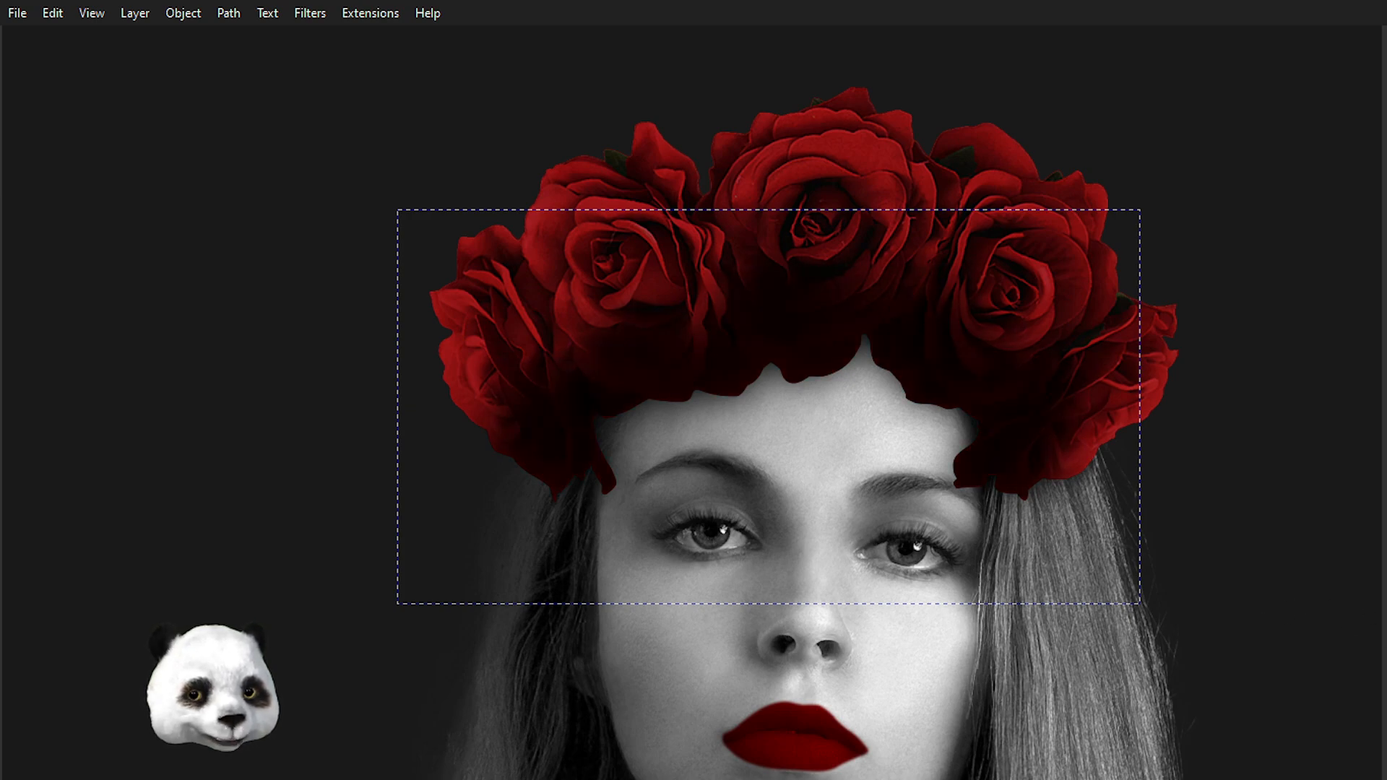
# - Undo the last darkening of the blurred shadow over the lower petals
pyautogui.hotkey('ctrl', 'z')
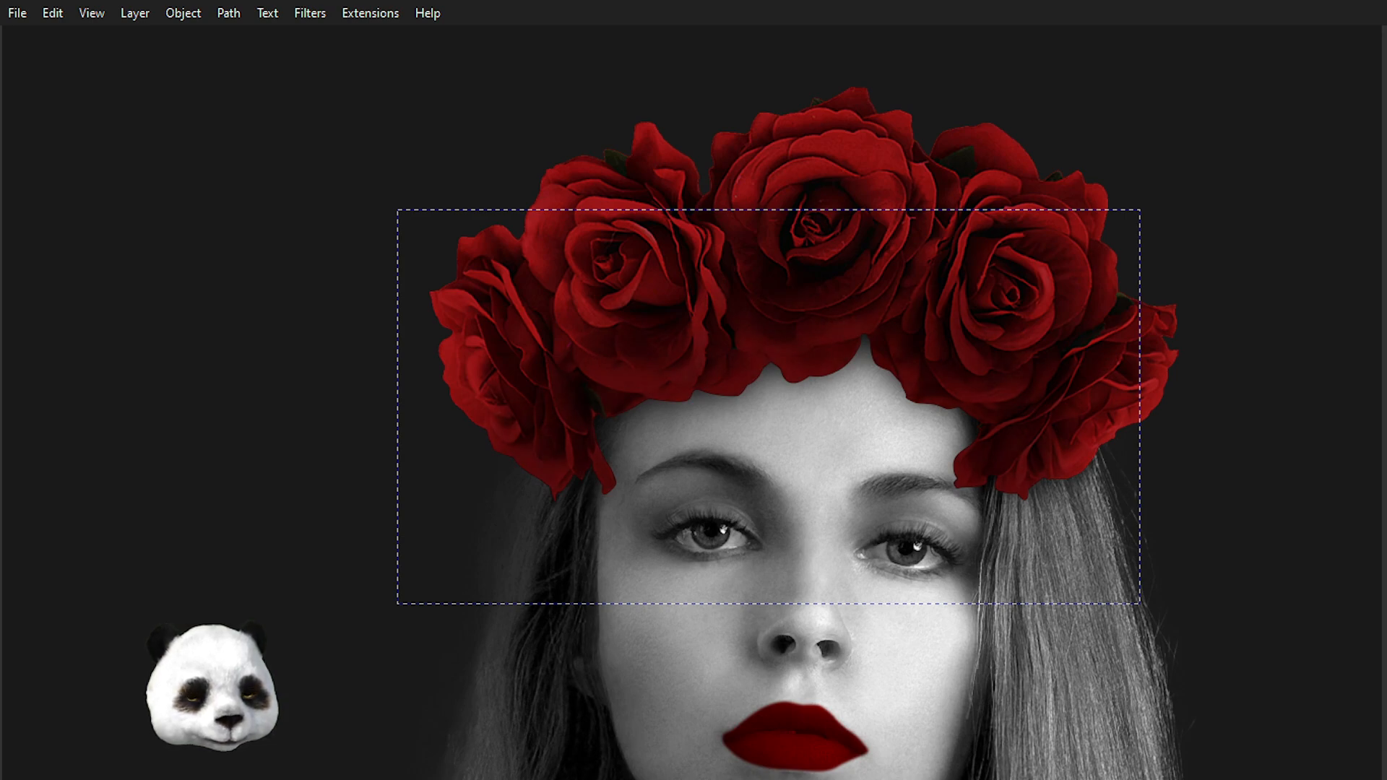
pyautogui.scroll(-3, 1239, 610)
pyautogui.scroll(1, 1243, 607)
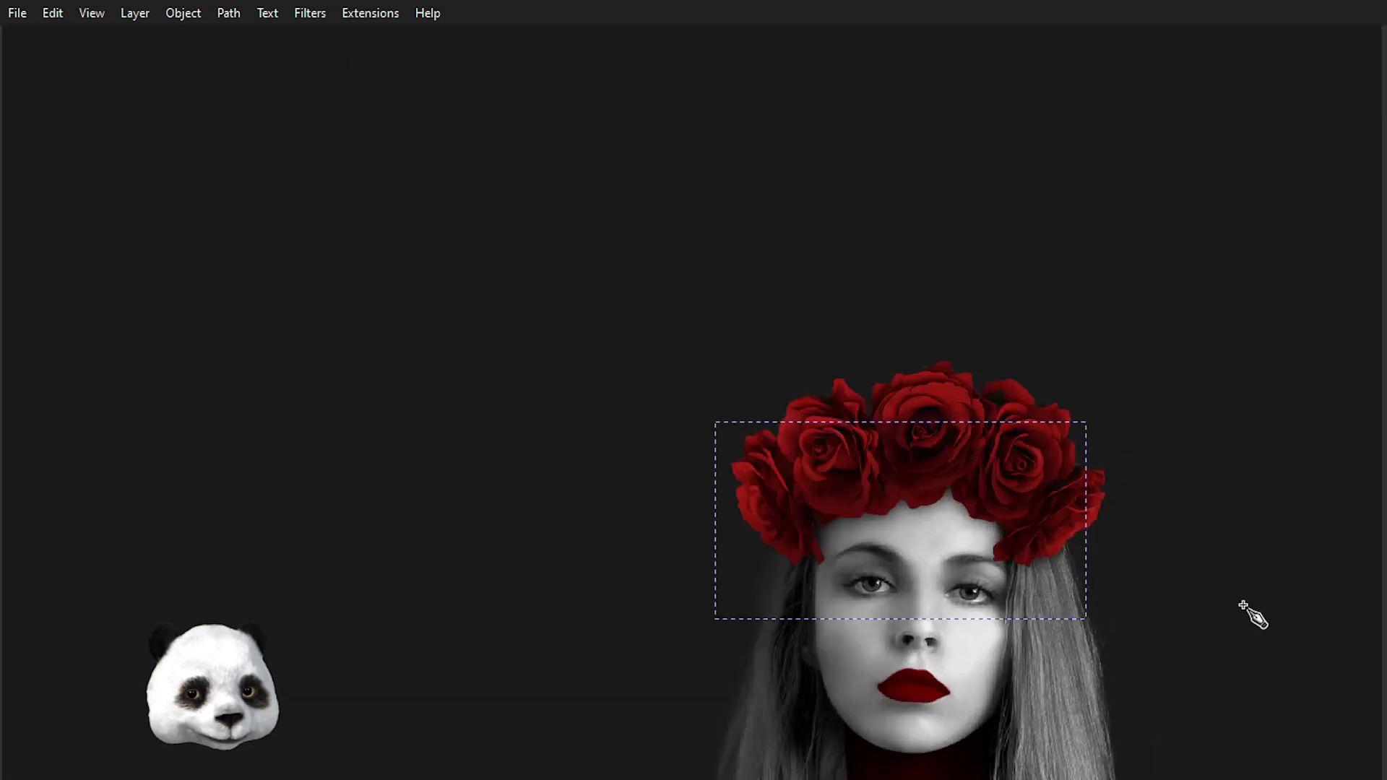
pyautogui.scroll(1, 1113, 607)
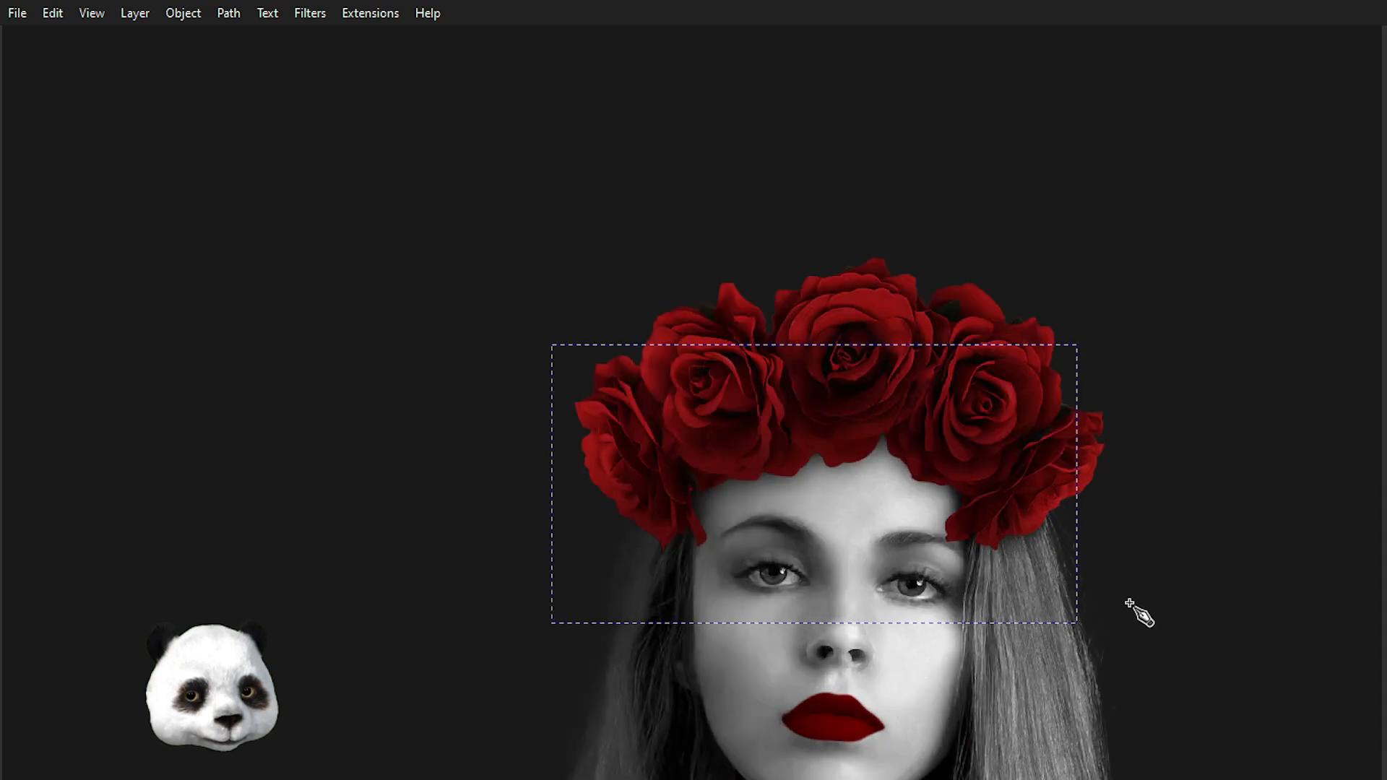
# - Reshape the shadow path by moving its nodes near the rightmost rose outward beyond the petals
pyautogui.press('n')
pyautogui.click(1019, 541)
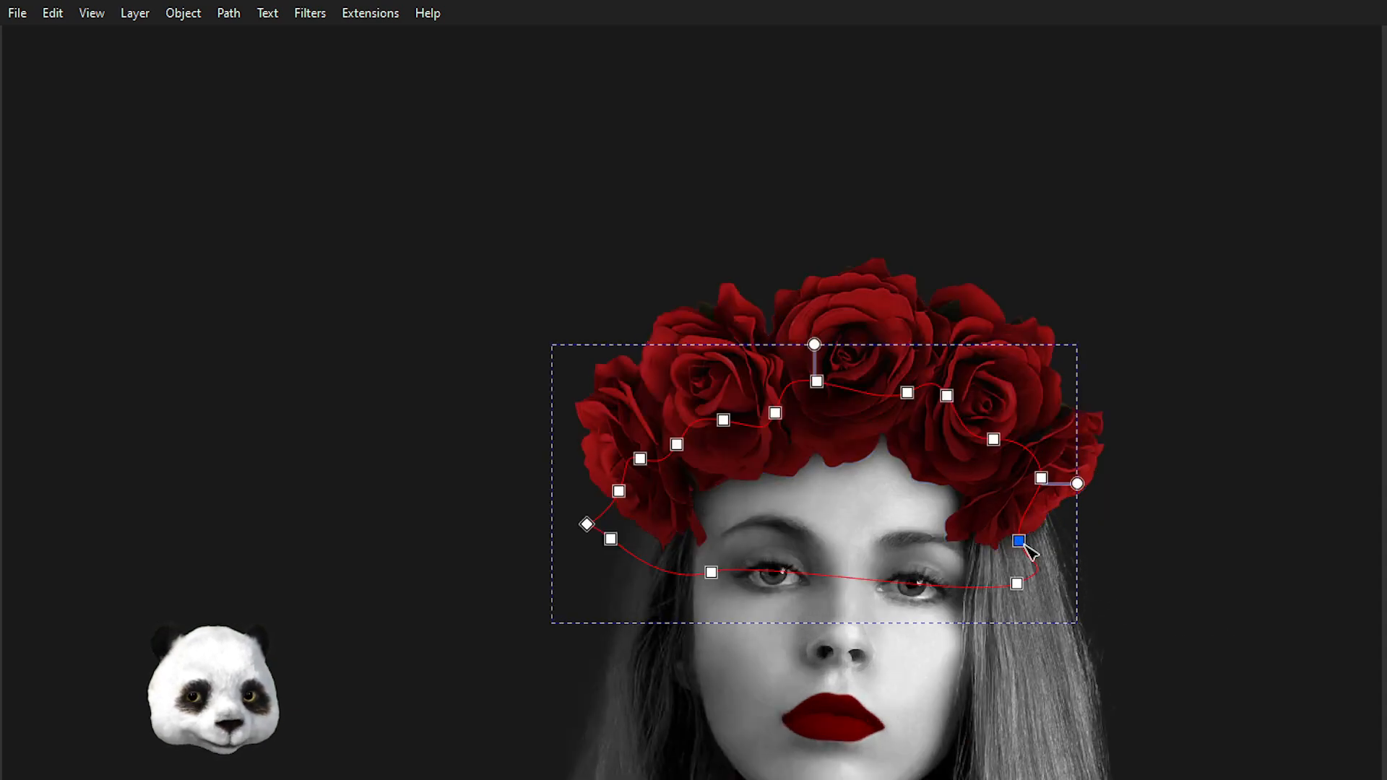
pyautogui.moveTo(1026, 540); pyautogui.dragTo(1066, 532)
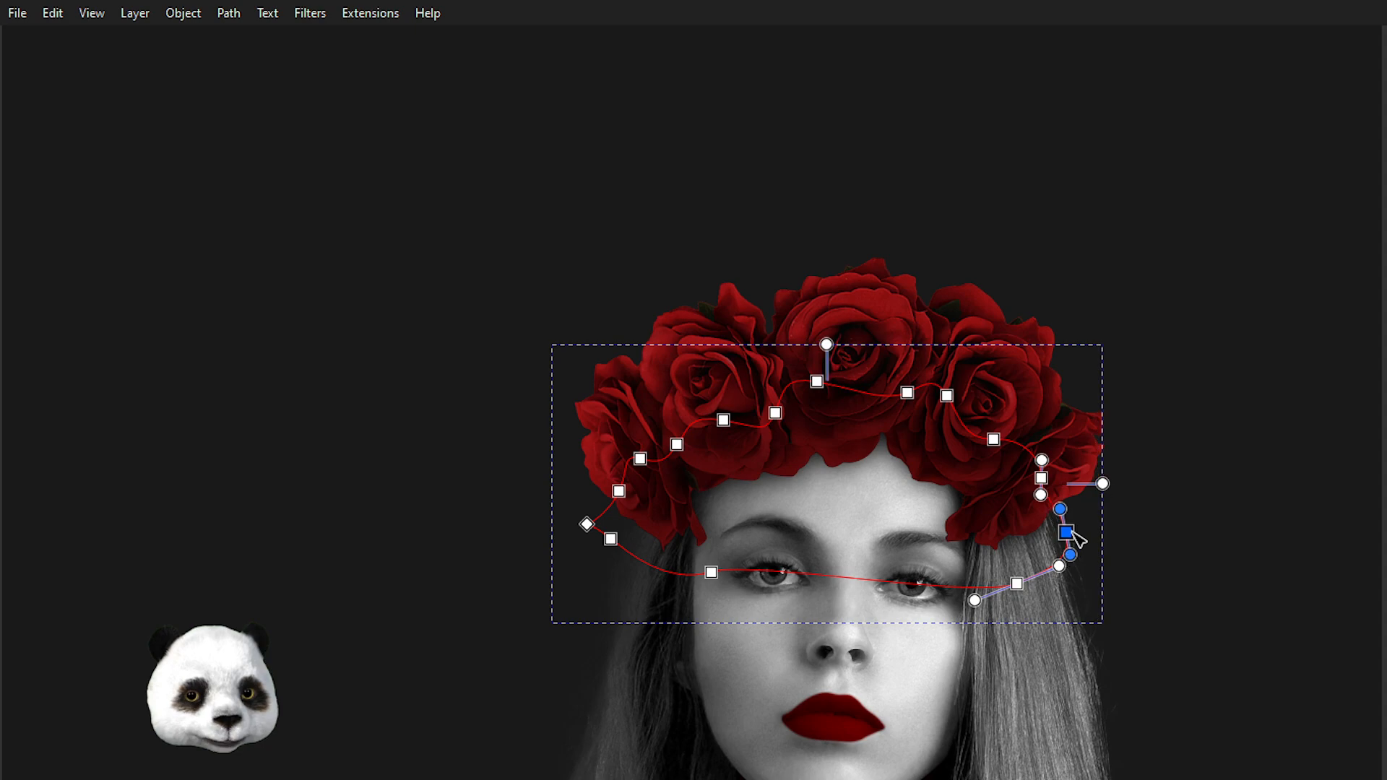
pyautogui.scroll(3, 1091, 525)
pyautogui.moveTo(948, 440); pyautogui.dragTo(963, 445)
pyautogui.moveTo(1022, 547); pyautogui.dragTo(1185, 398)
# - Move the shadow path's corner node beside the leftmost rose outward past the petals
pyautogui.scroll(-4, 809, 560)
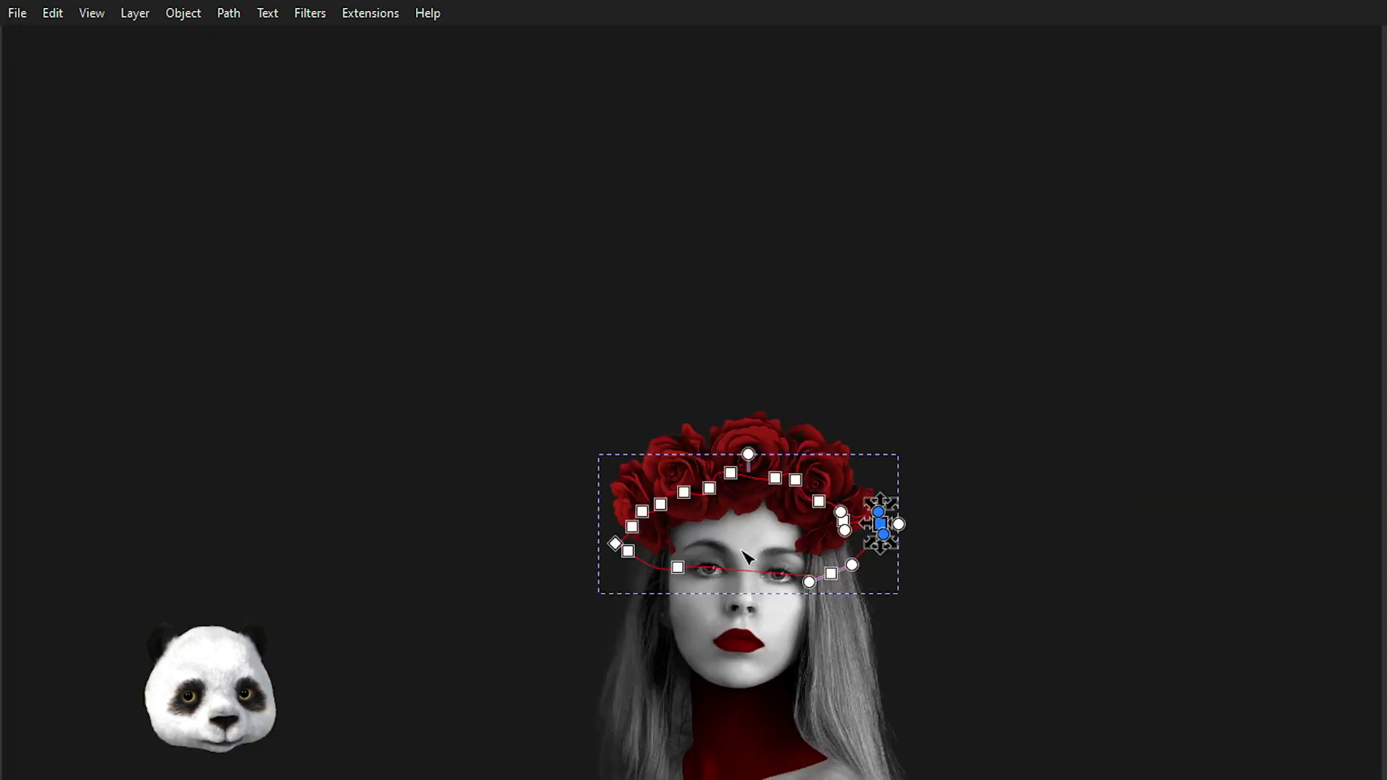
pyautogui.scroll(4, 613, 553)
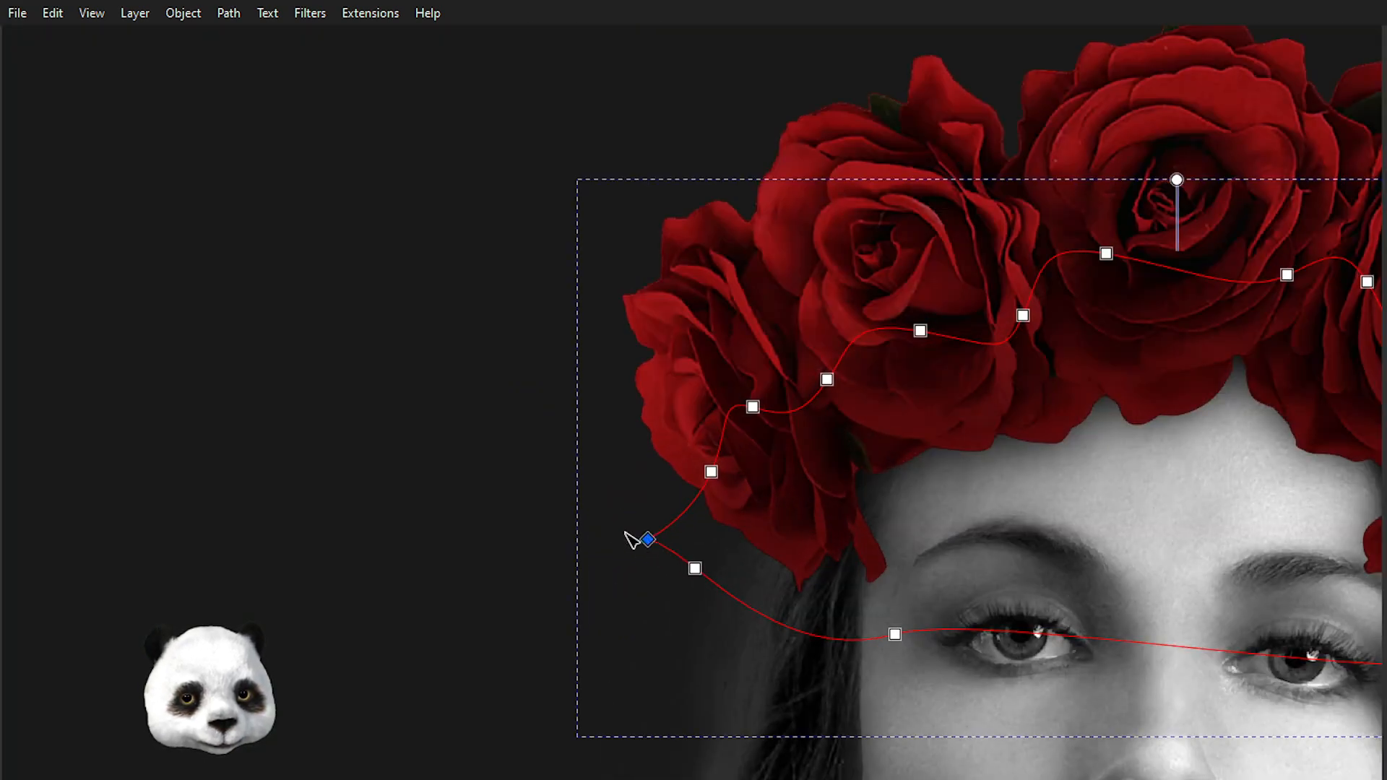
pyautogui.click(624, 509)
pyautogui.scroll(-4, 533, 571)
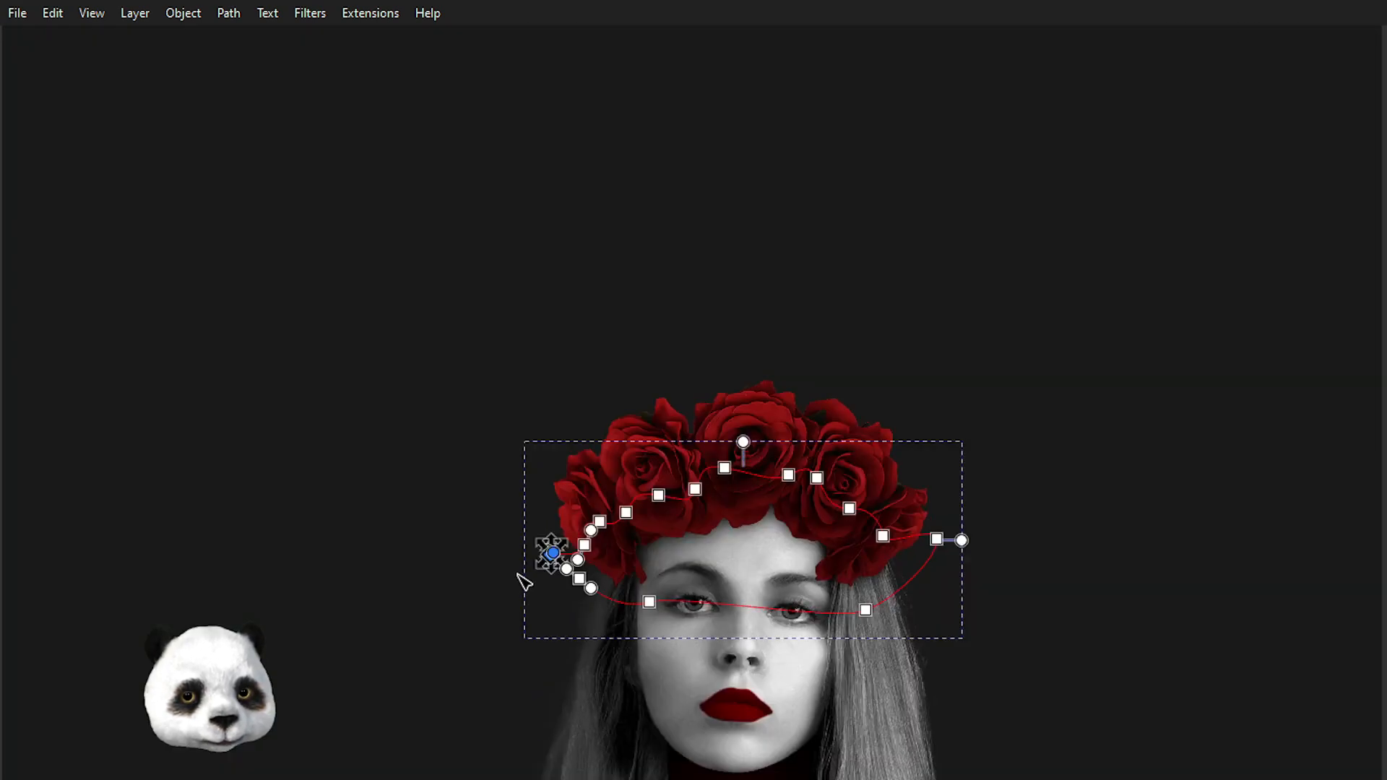
pyautogui.click(421, 510)
# - Apply a vertical linear gradient to the shadow shape, stretching it from the central rose's lower petals down to the mid-forehead
pyautogui.scroll(-3, 533, 571)
pyautogui.scroll(4, 551, 585)
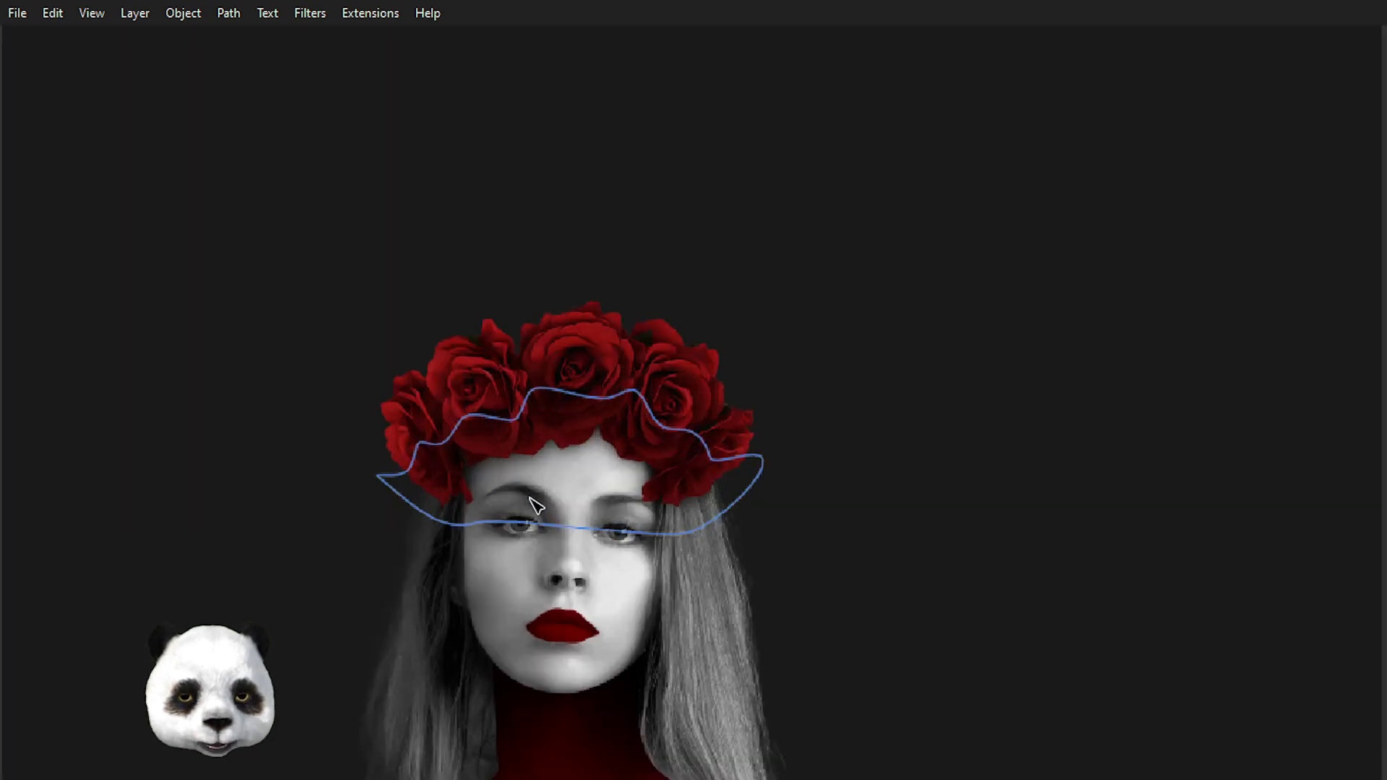
pyautogui.scroll(1, 584, 410)
pyautogui.click(605, 388)
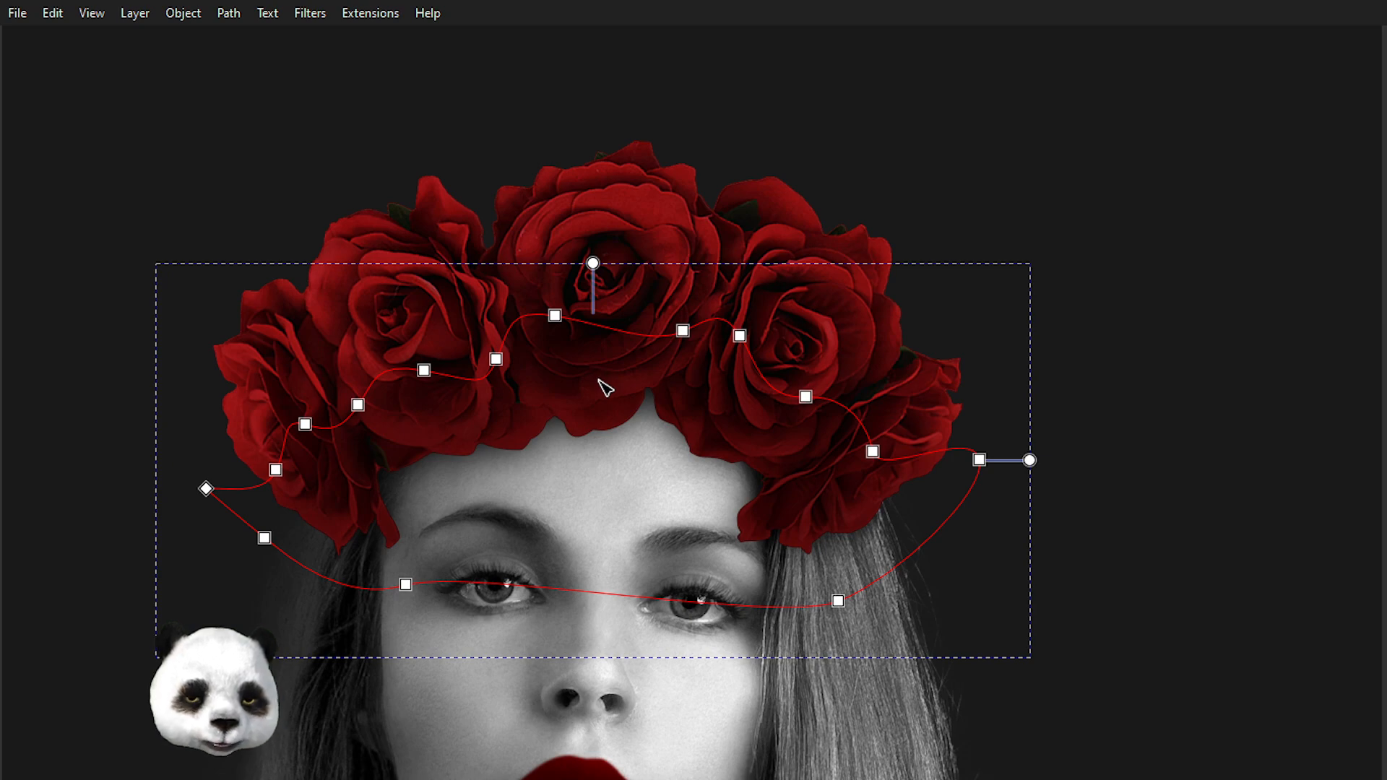
pyautogui.press('b')
pyautogui.moveTo(580, 352); pyautogui.dragTo(580, 451)
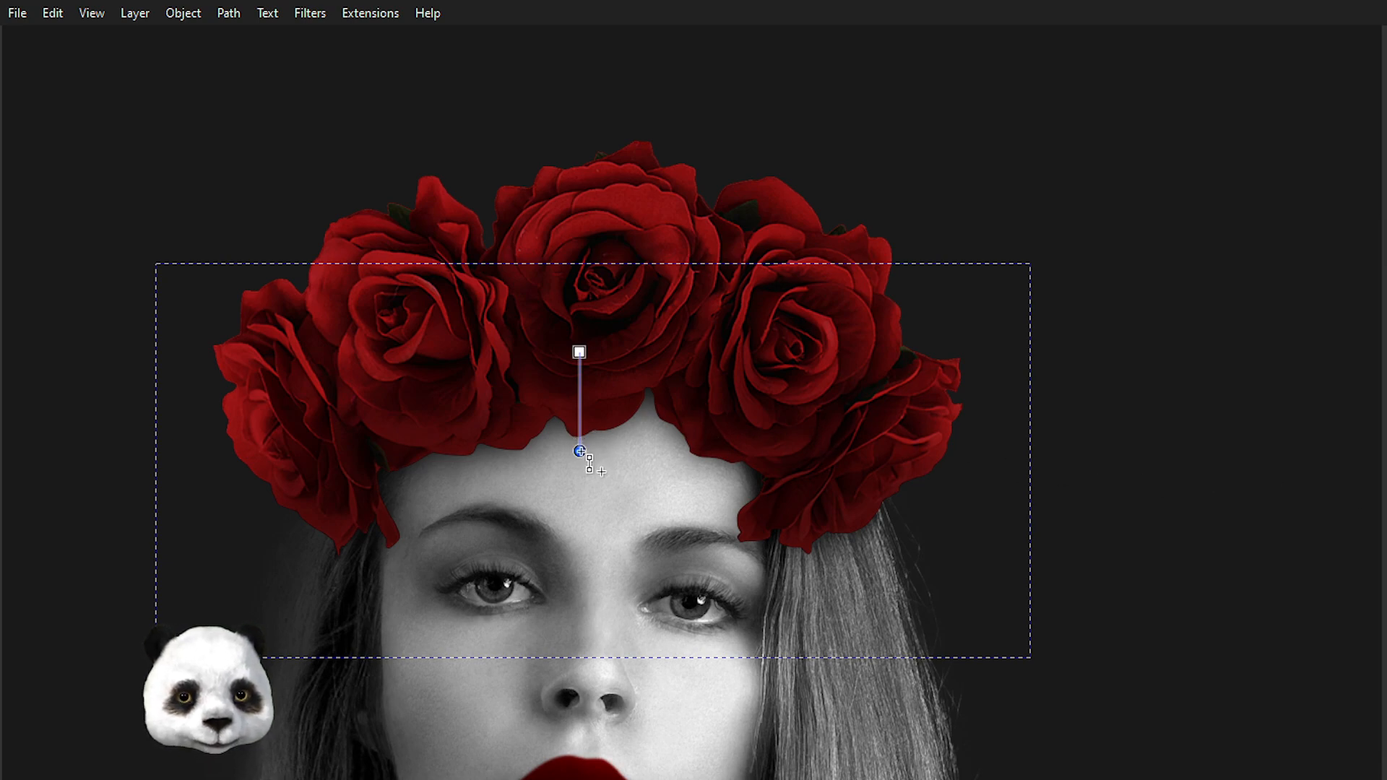
pyautogui.moveTo(578, 437); pyautogui.dragTo(580, 479)
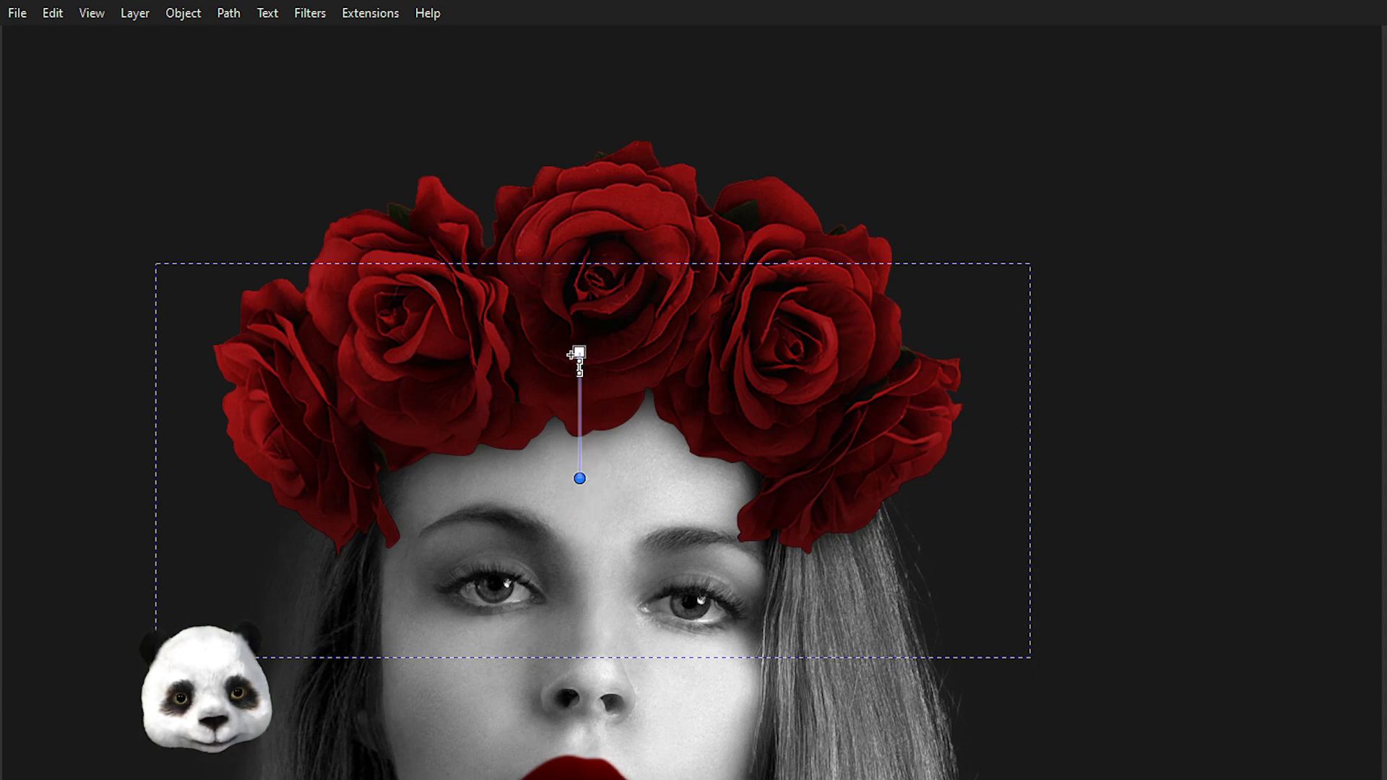
pyautogui.moveTo(581, 352); pyautogui.dragTo(579, 324)
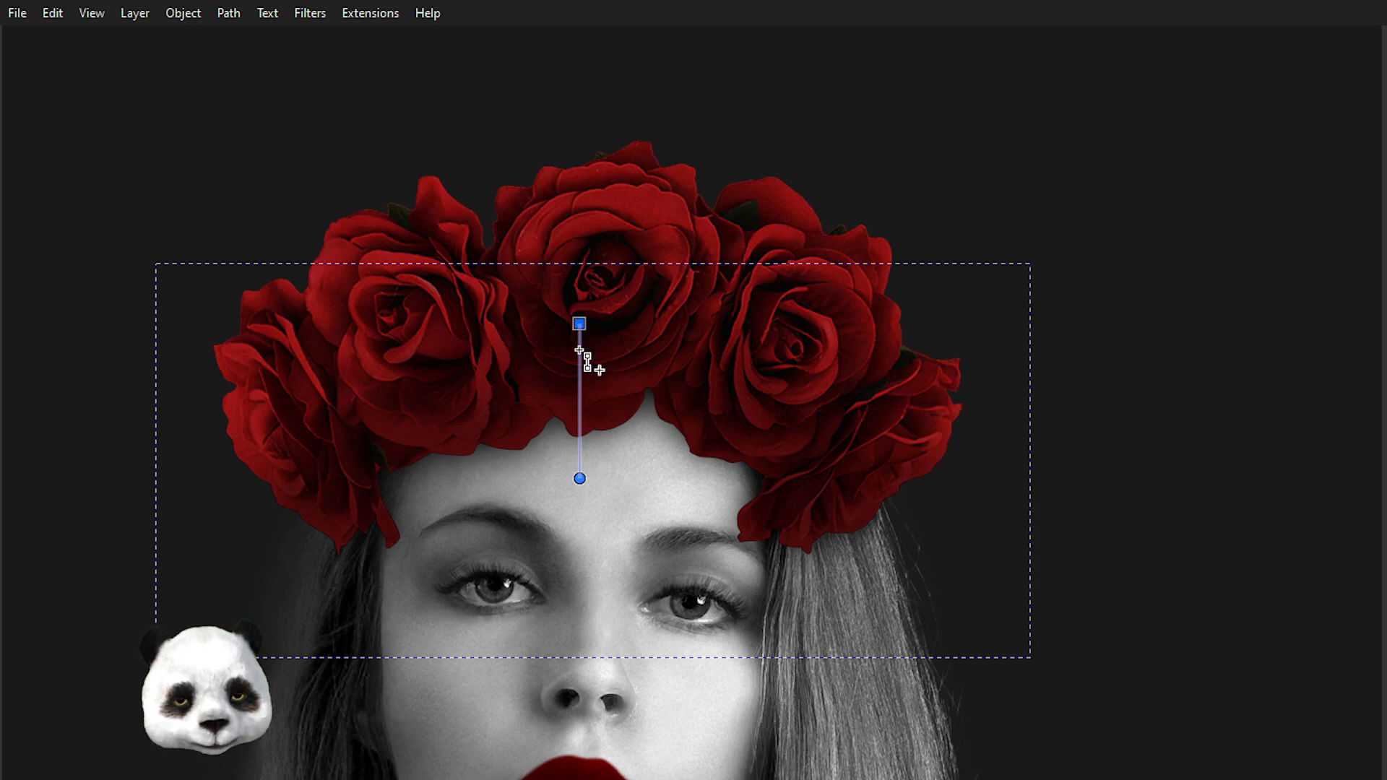
# - Shorten the forehead shadow's vertical gradient slightly by raising its lower end, then deselect the shape and check the whole portrait
pyautogui.moveTo(579, 479)
pyautogui.mouseDown()
pyautogui.moveTo(580, 561)
pyautogui.moveTo(579, 474)
pyautogui.mouseUp()
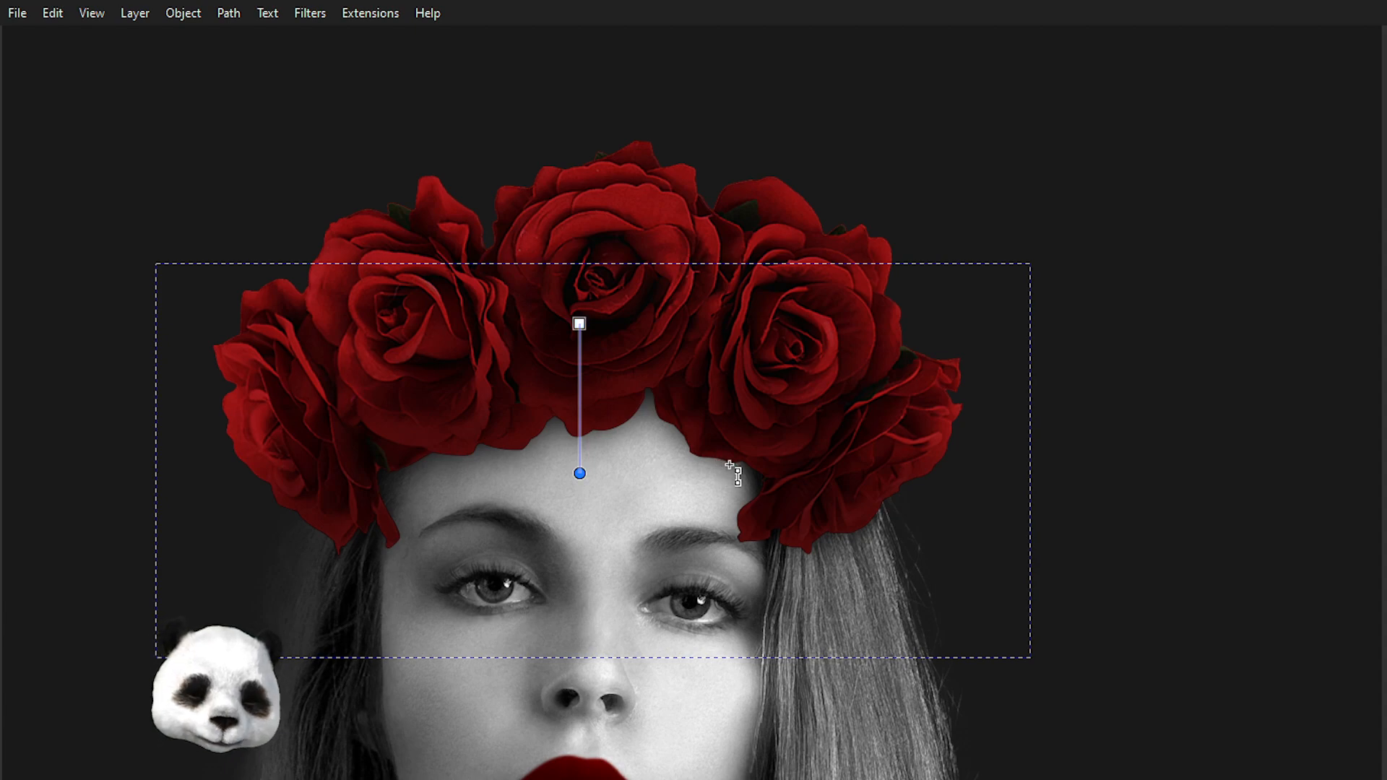
pyautogui.press('s')
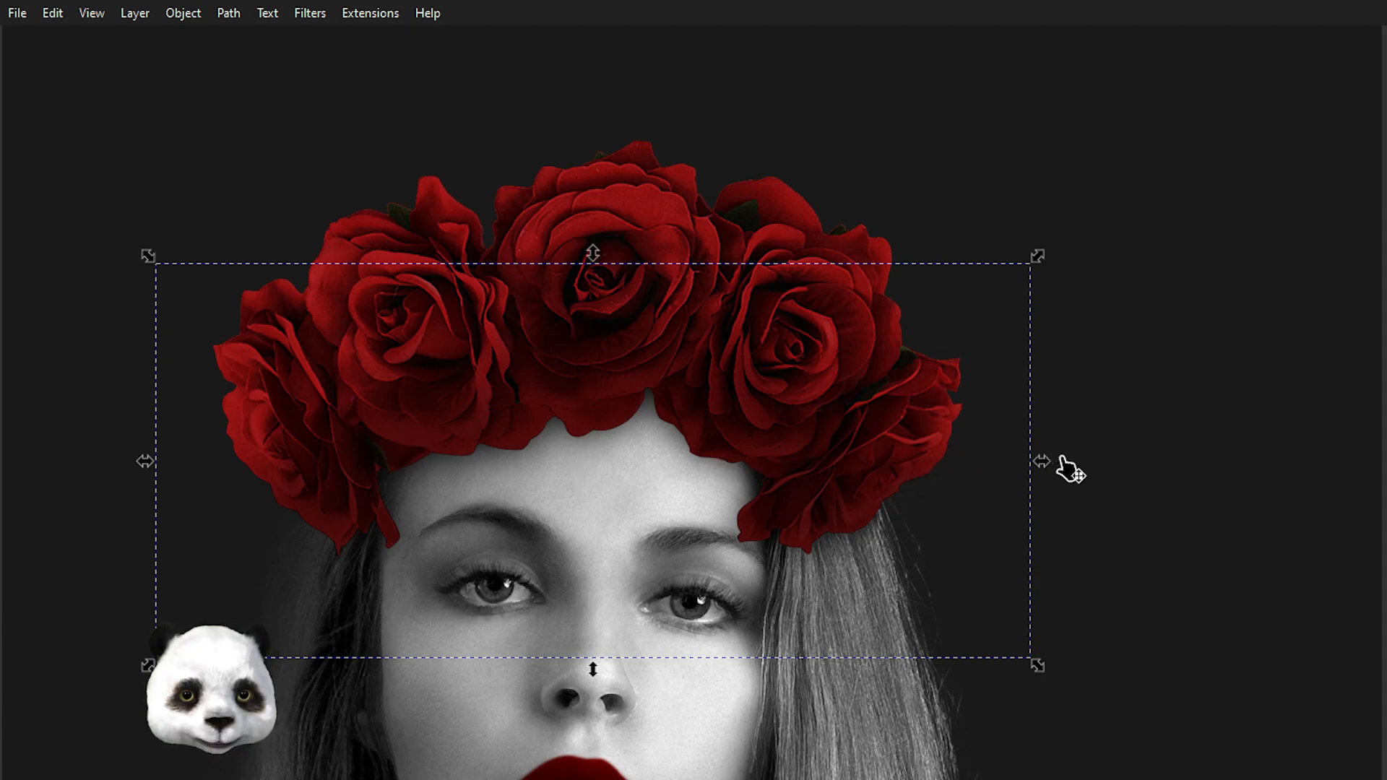
pyautogui.click(1205, 409)
pyautogui.scroll(-3, 1208, 419)
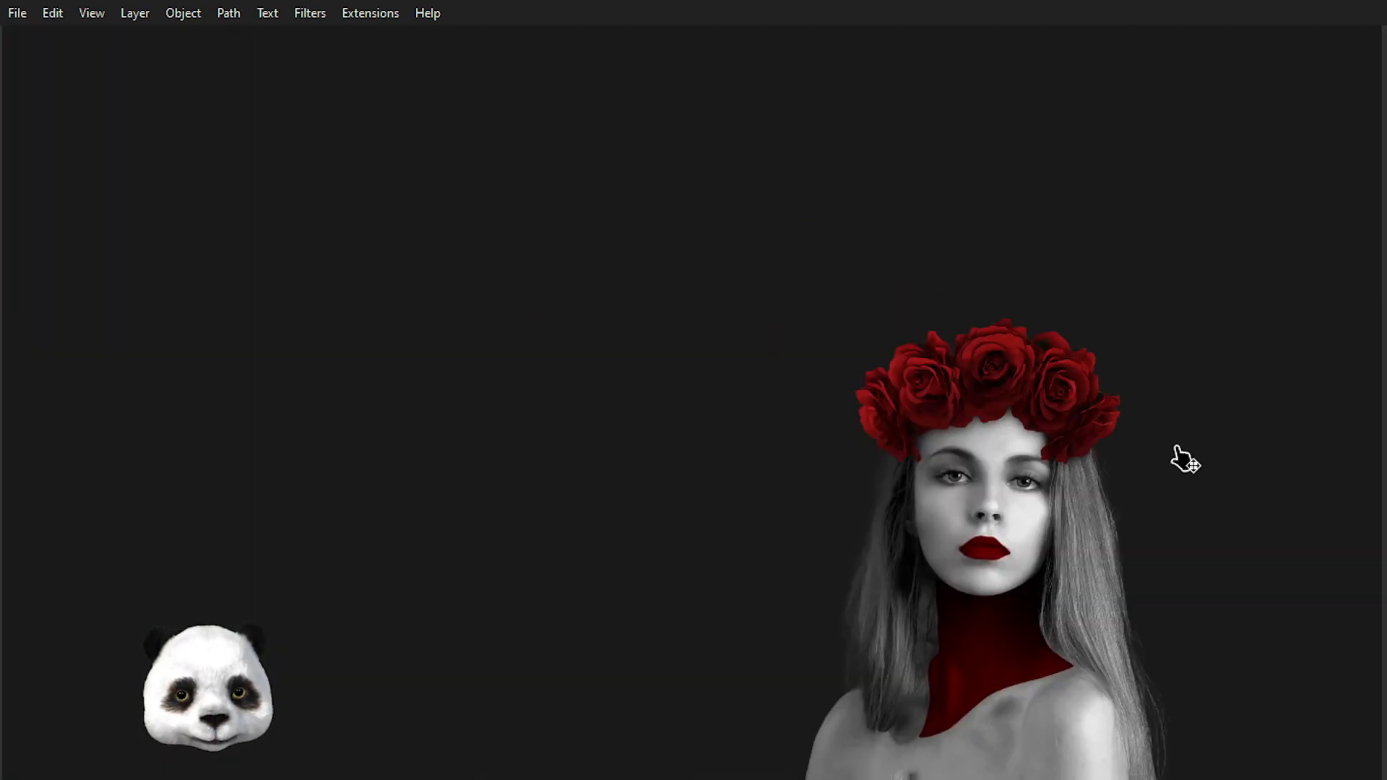
pyautogui.moveTo(1164, 451); pyautogui.dragTo(816, 343)
pyautogui.scroll(-2, 757, 372)
pyautogui.scroll(2, 730, 365)
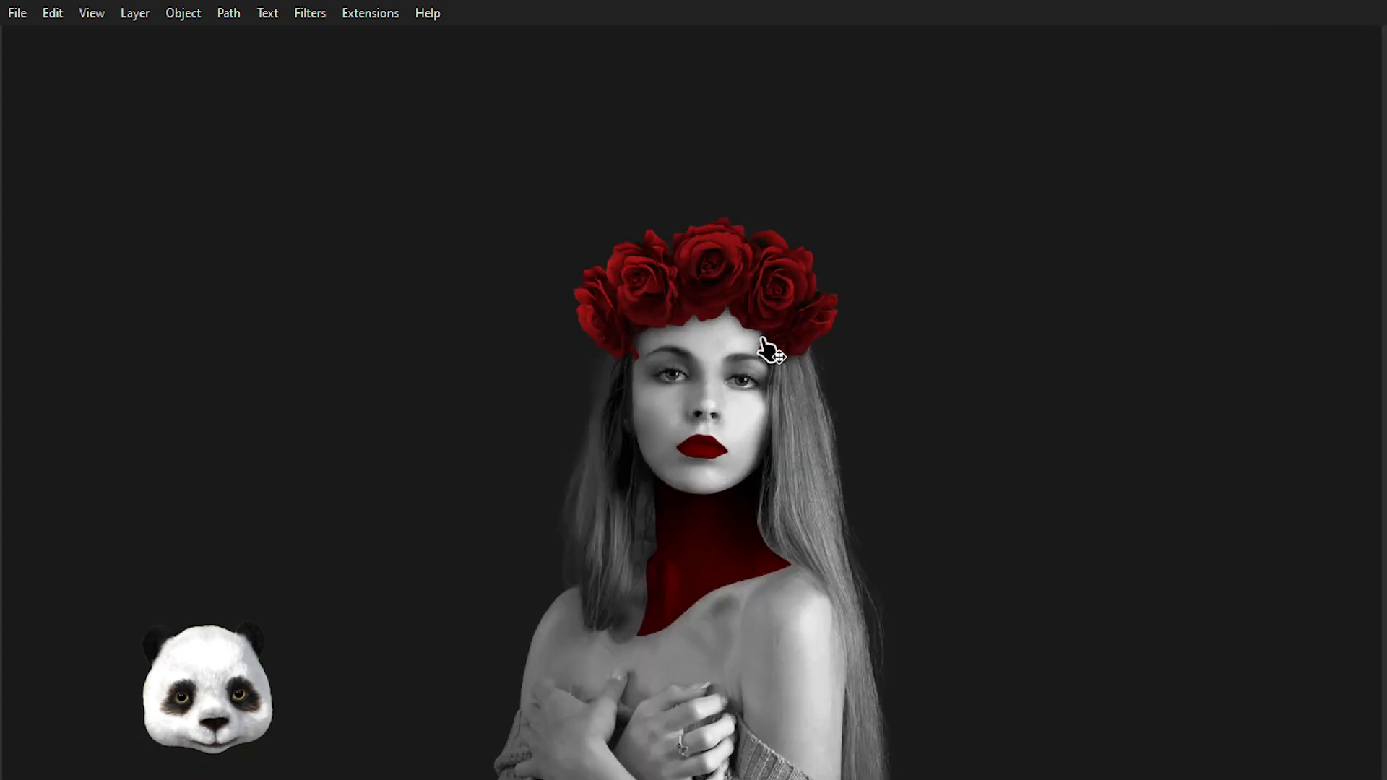
pyautogui.scroll(1, 722, 332)
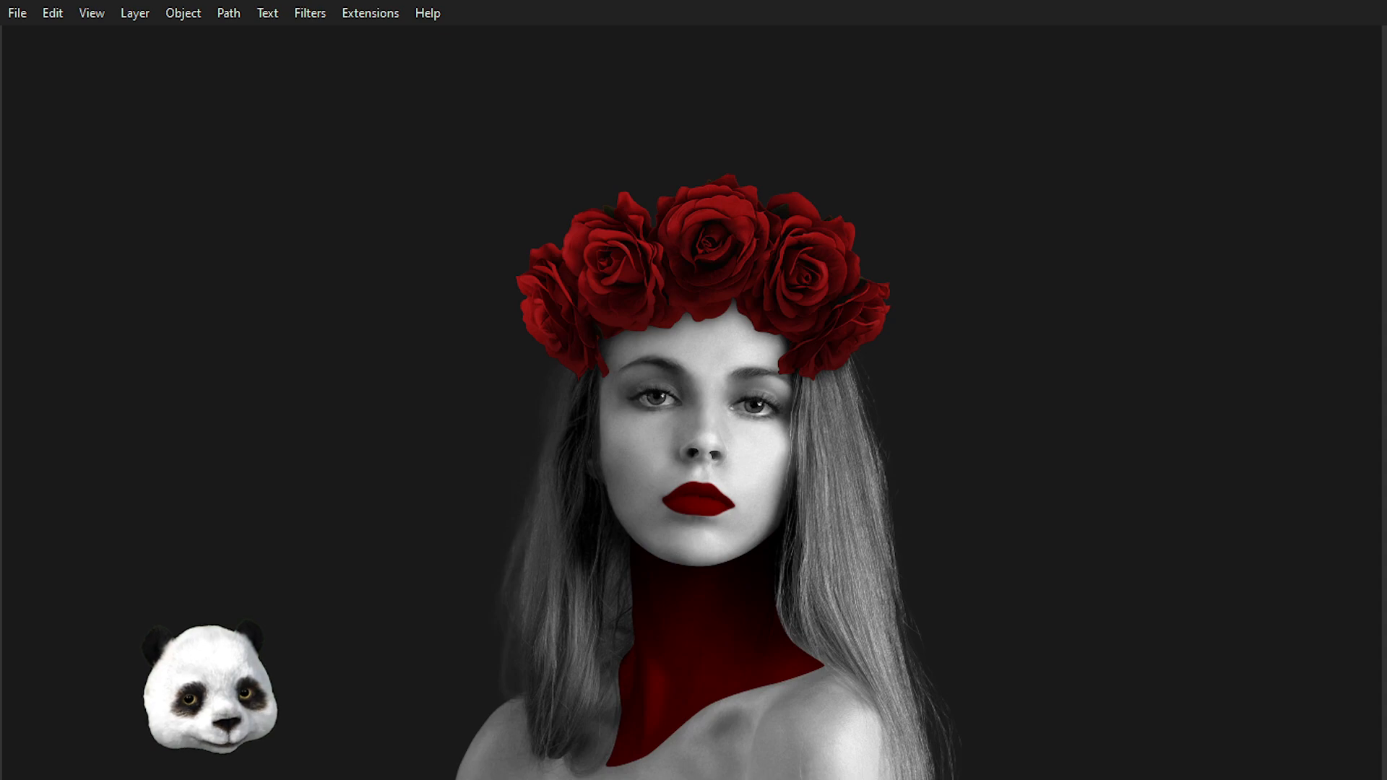
# - Try sending the rose crown to the back to expose the gradient shadow on the forehead
pyautogui.press('Tab')
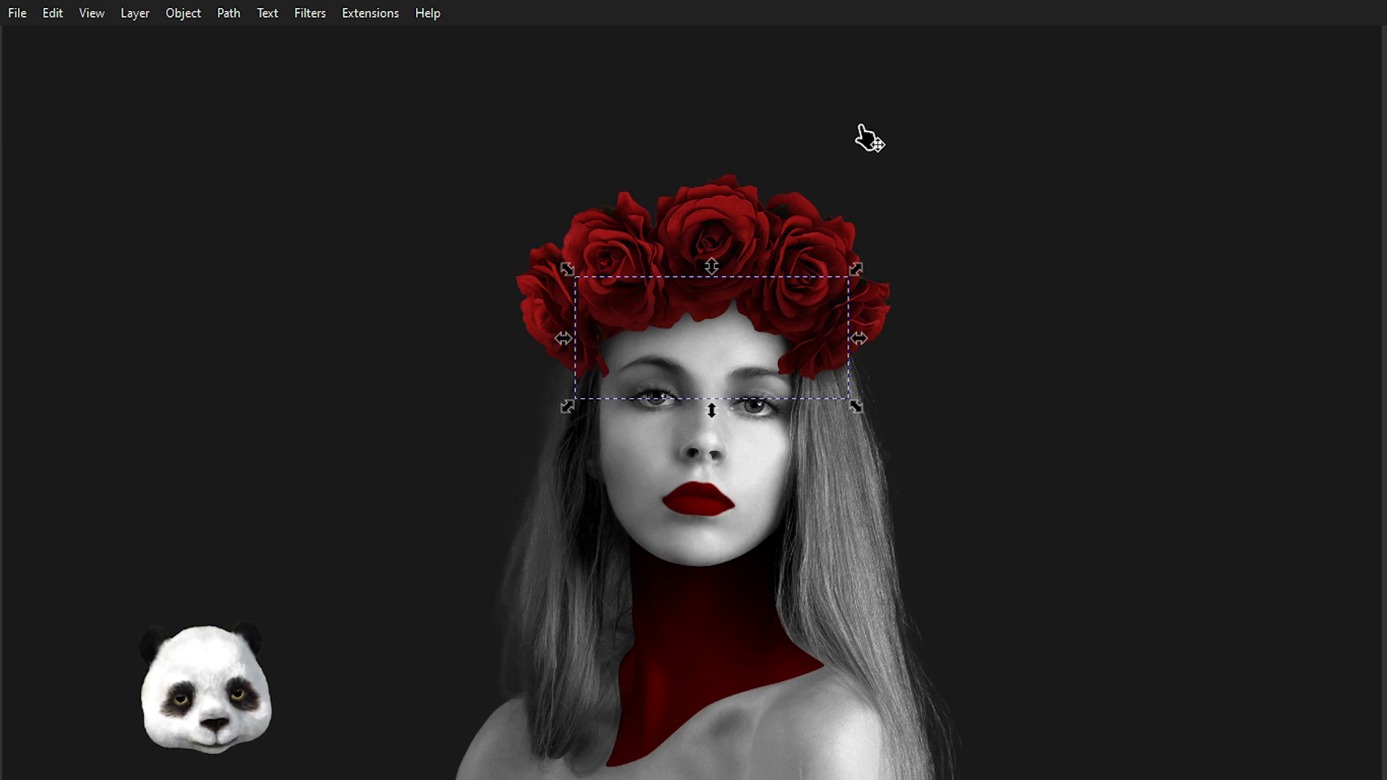
pyautogui.scroll(3, 694, 297)
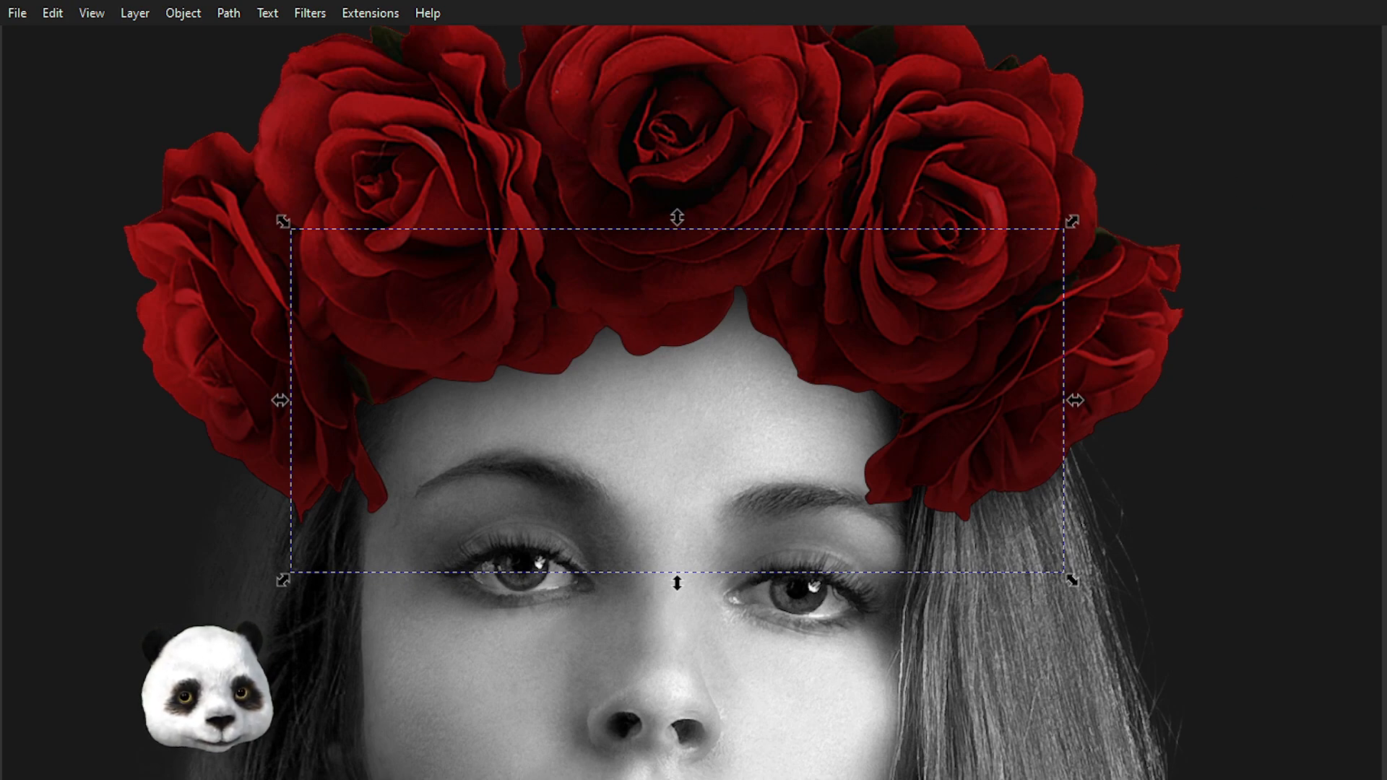
pyautogui.press('Tab')
pyautogui.press('End')
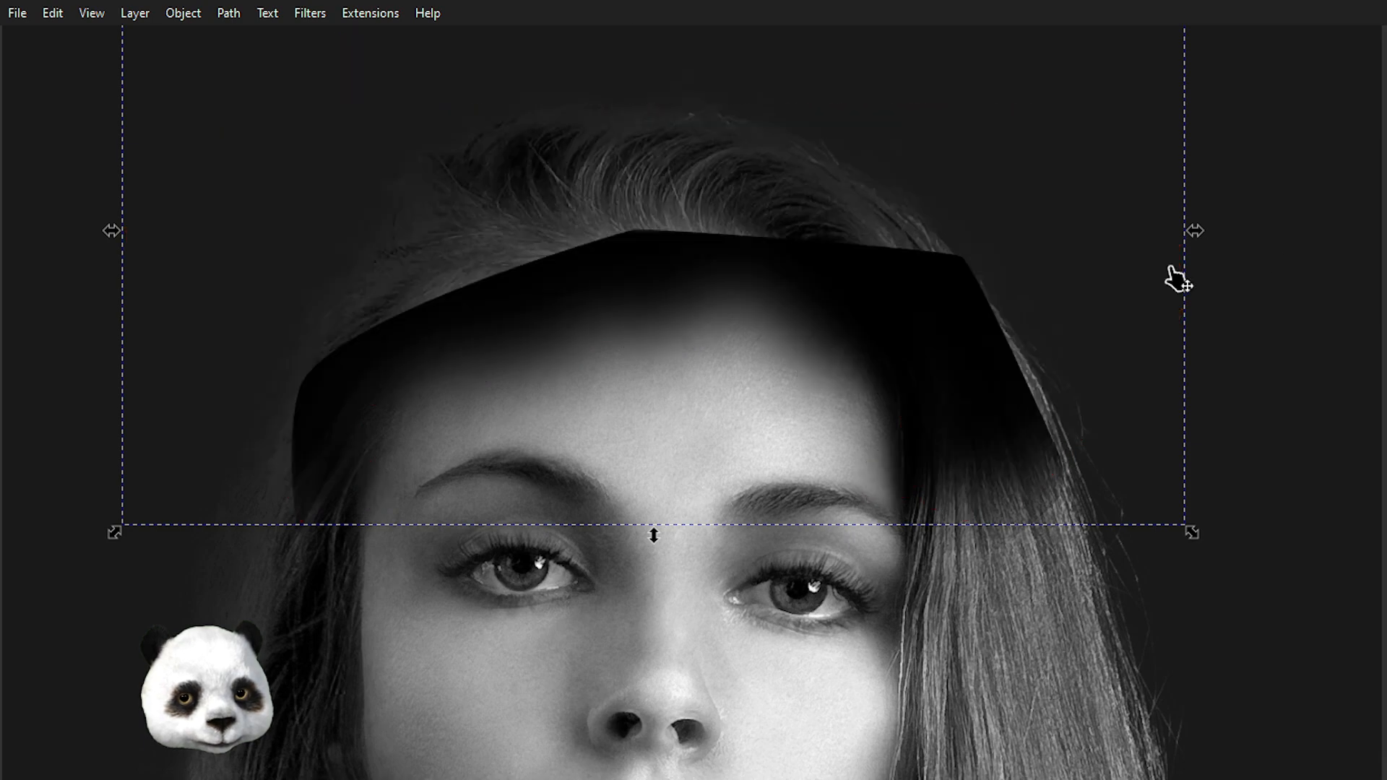
pyautogui.click(948, 287)
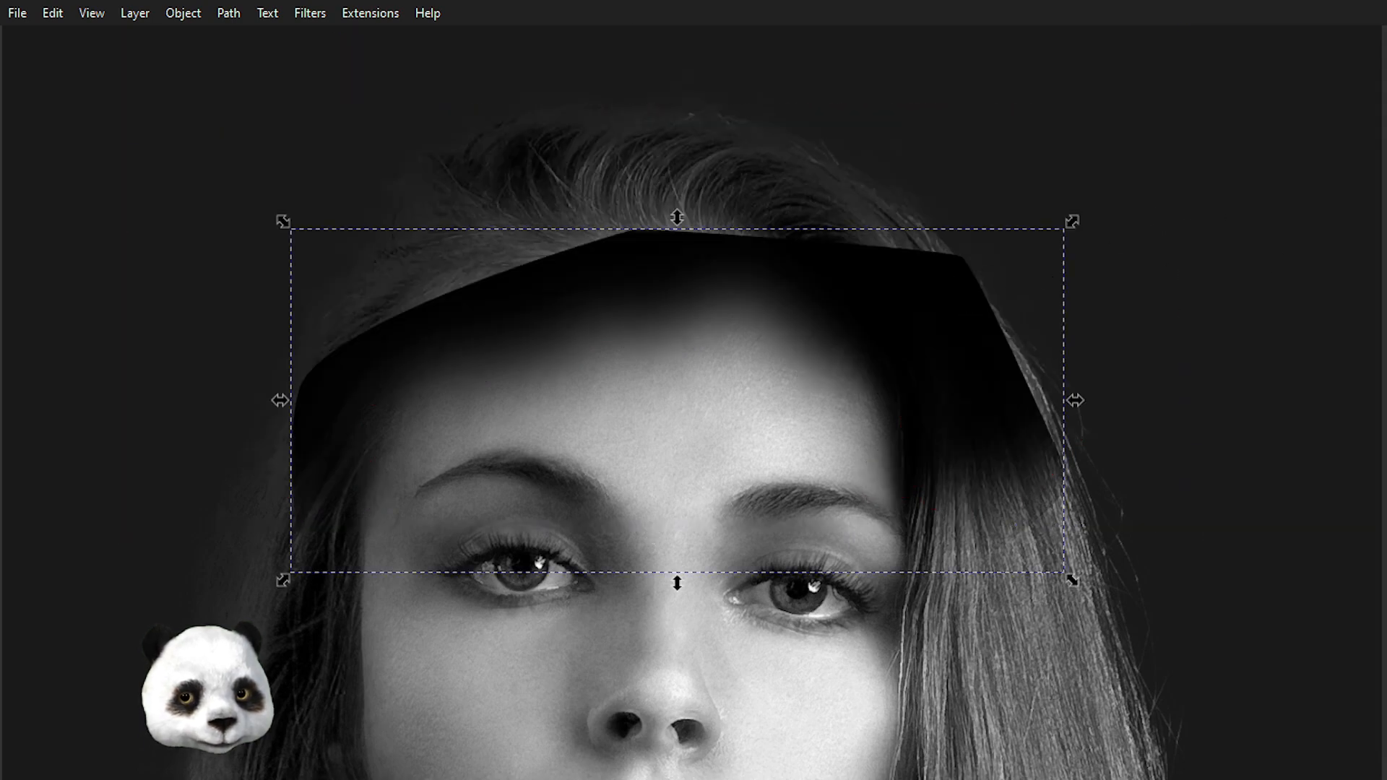
pyautogui.hotkey('ctrl', 'z')
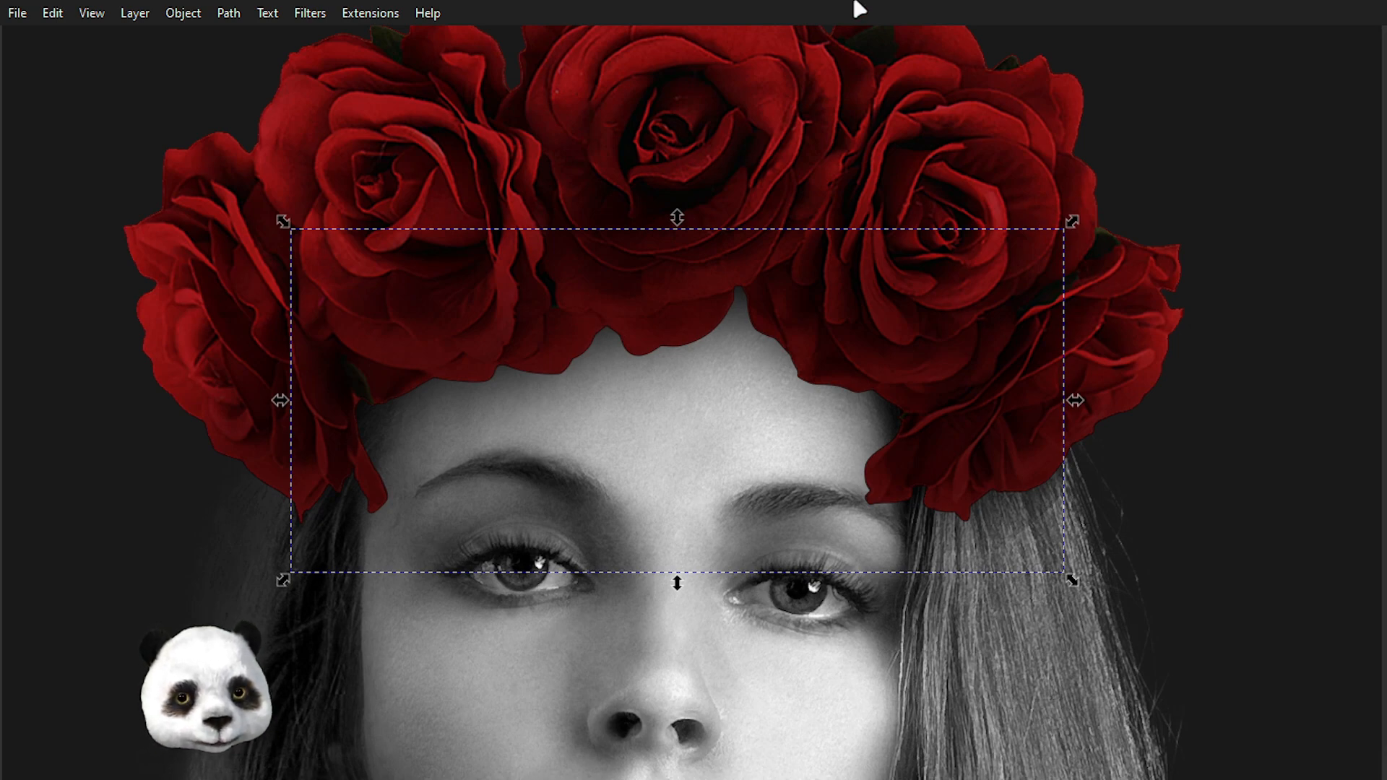
pyautogui.hotkey('ctrl', 'shift', 'z')
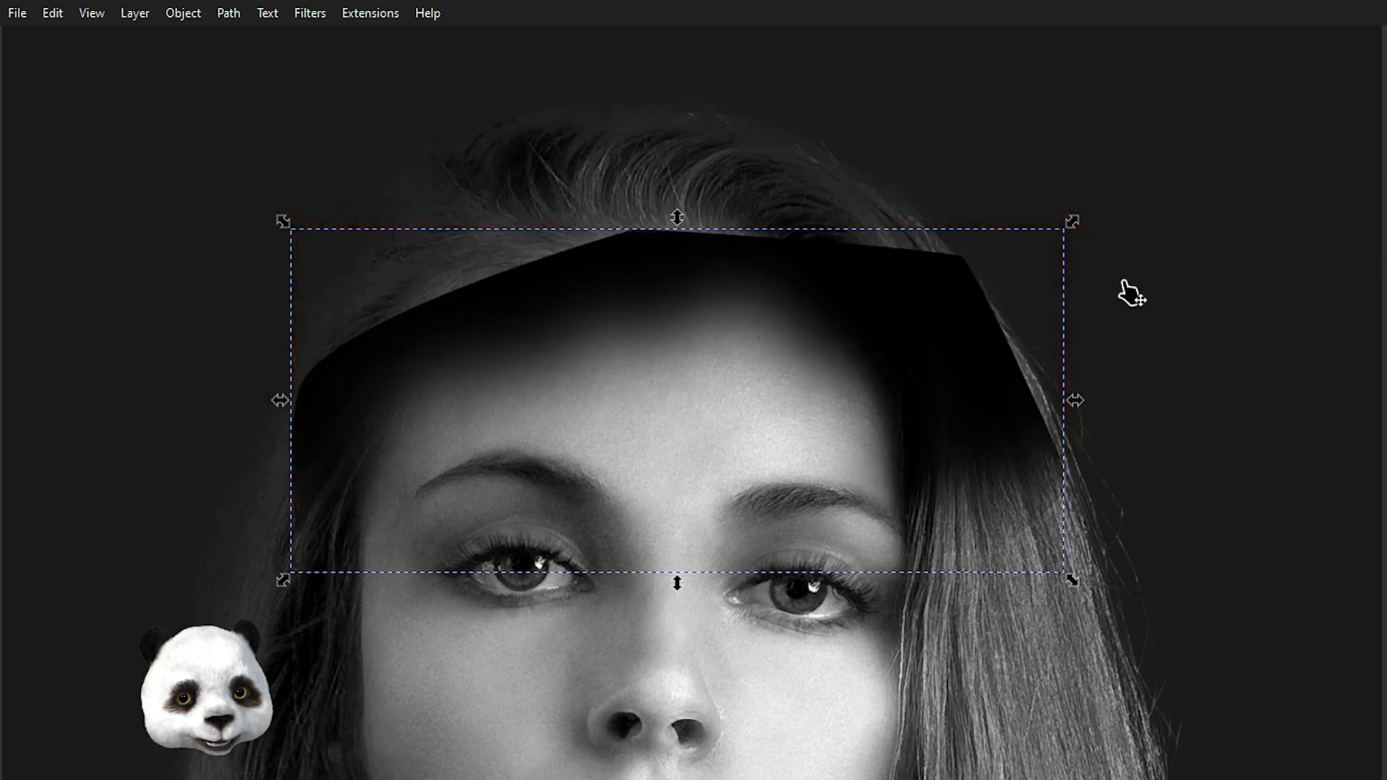
# - Nudge the forehead shadow slightly downward in small increments beneath the rose crown, then deselect it
pyautogui.click(796, 288)
pyautogui.press('Down')
pyautogui.press('Down')
pyautogui.press('Down')
pyautogui.press('Down')
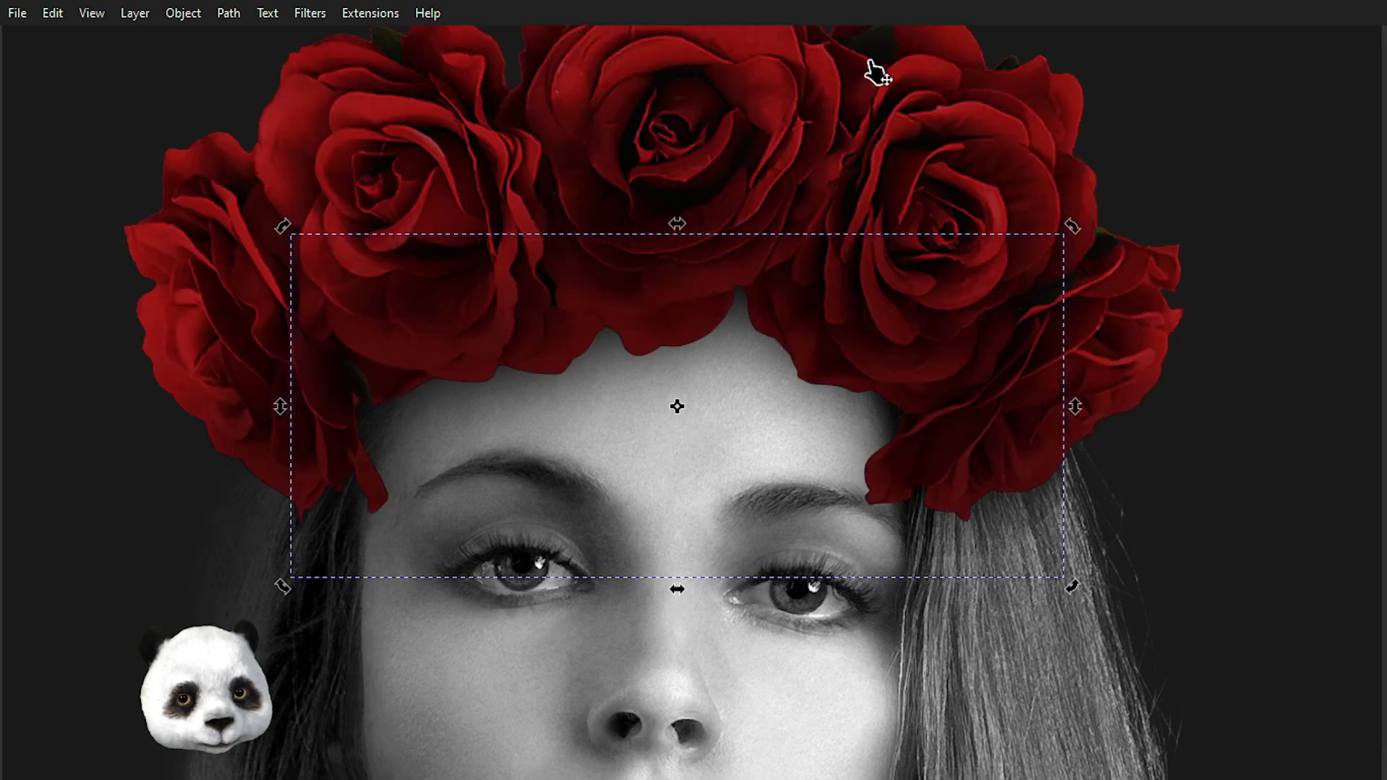
pyautogui.press('Down')
pyautogui.press('Down')
pyautogui.press('Down')
pyautogui.press('Down')
pyautogui.press('Down')
pyautogui.press('Down')
pyautogui.press('Down')
pyautogui.press('Down')
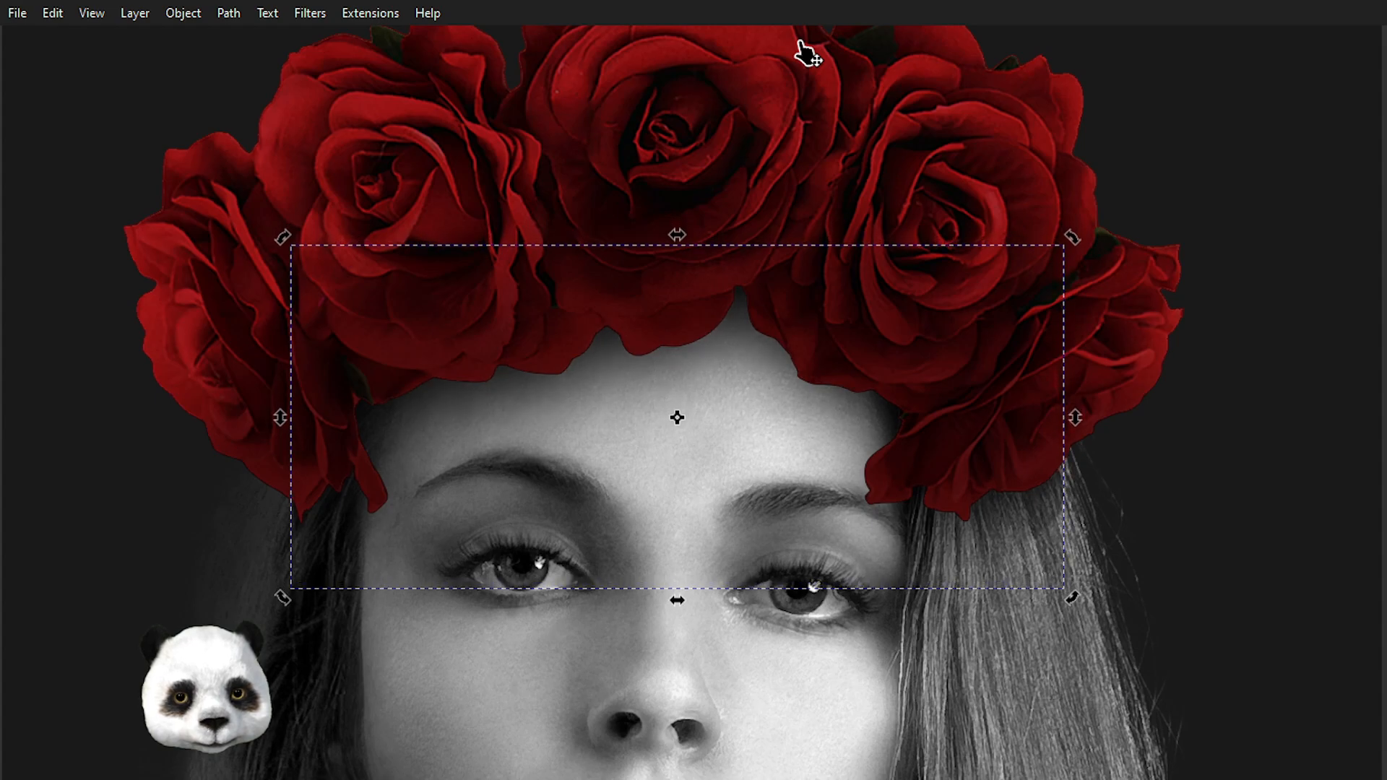
pyautogui.scroll(-4, 939, 267)
pyautogui.scroll(1, 1068, 270)
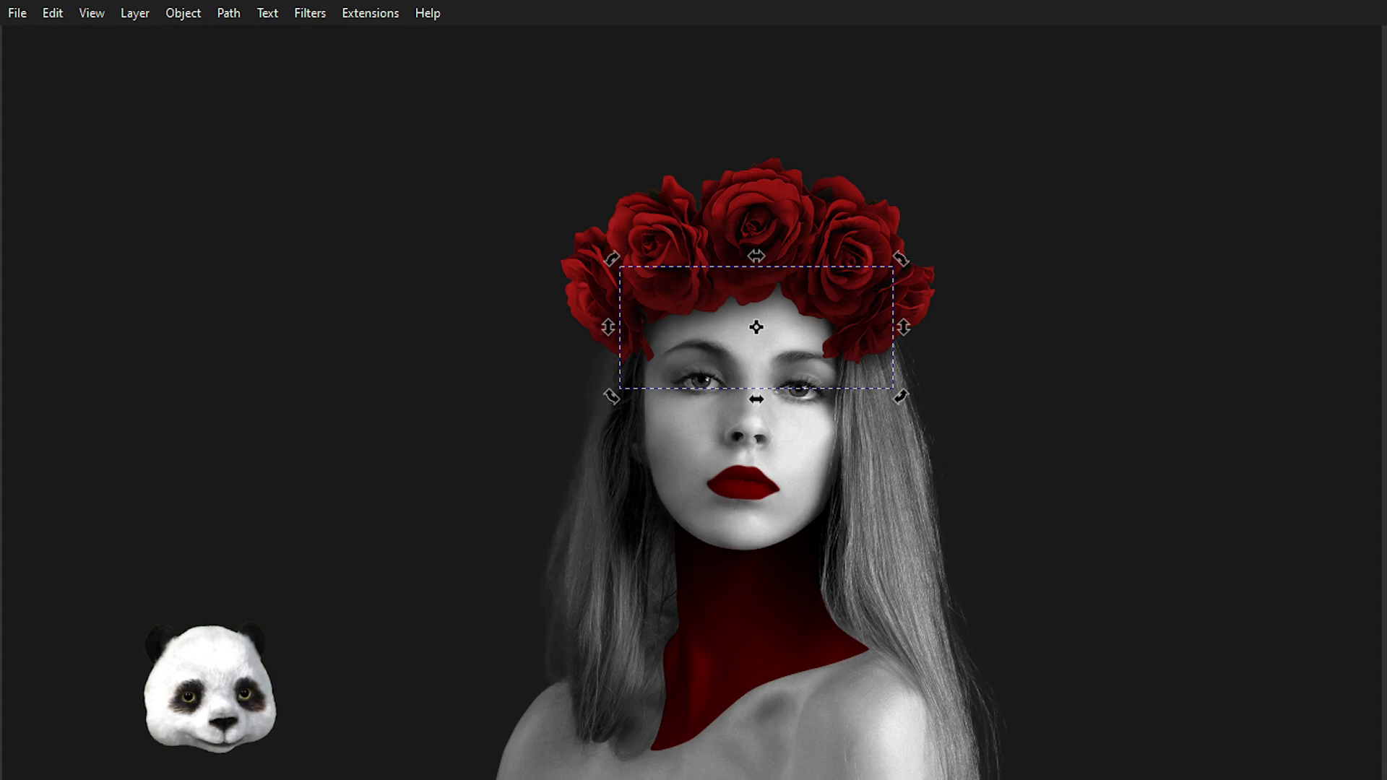
pyautogui.click(1206, 315)
pyautogui.scroll(-1, 1196, 310)
pyautogui.moveTo(1102, 272); pyautogui.dragTo(881, 237)
pyautogui.scroll(-1, 870, 266)
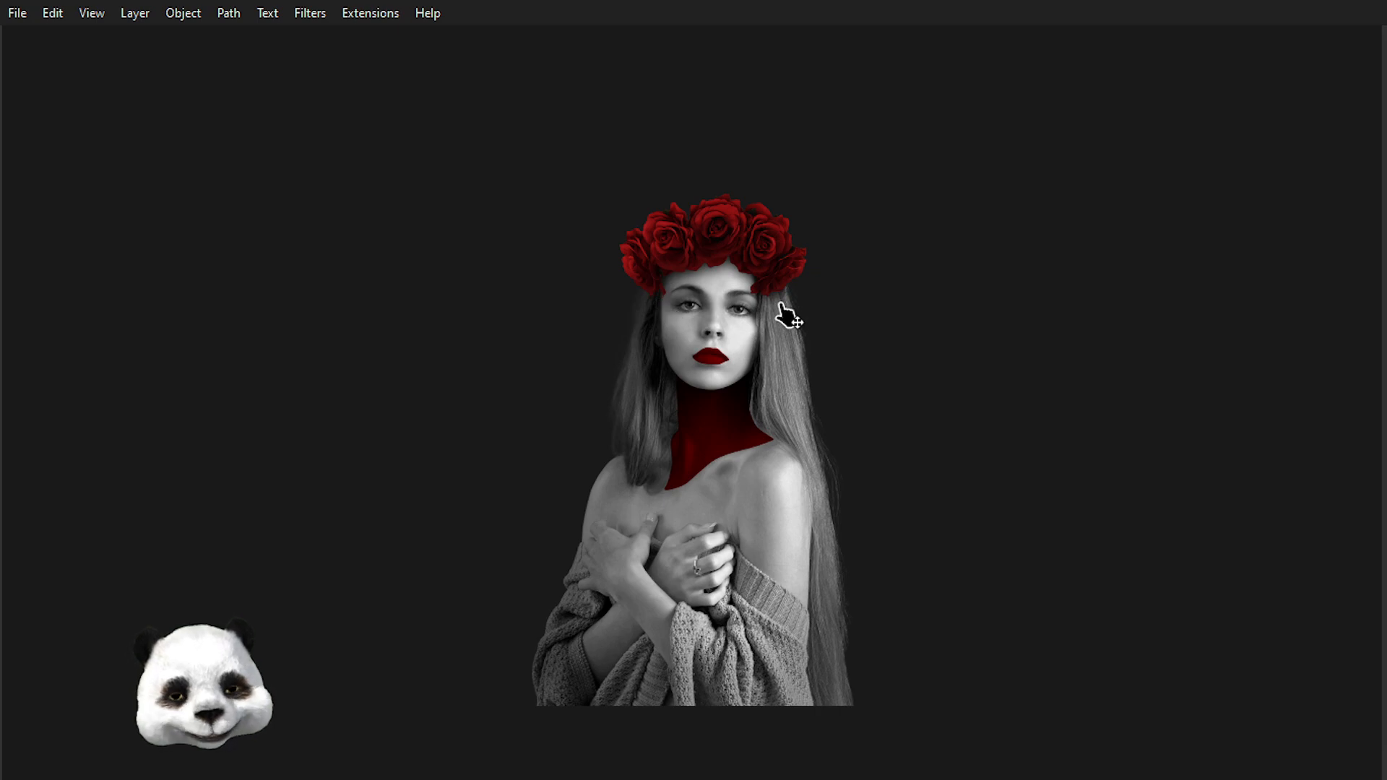
# - Draw a blurred black shadow shape around the leftmost rose's drooping petal at the temple and place it beneath the crown
pyautogui.scroll(5, 690, 321)
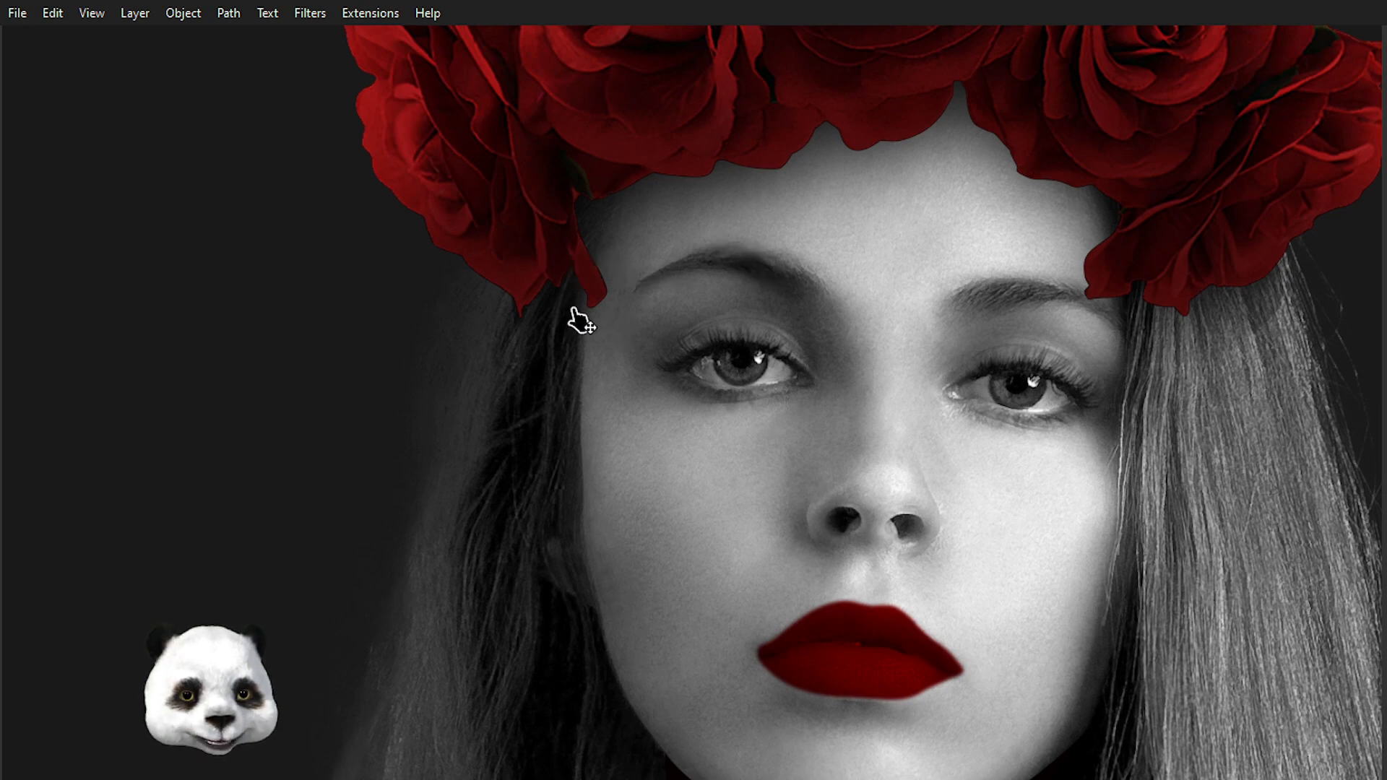
pyautogui.press('b')
pyautogui.scroll(2, 582, 260)
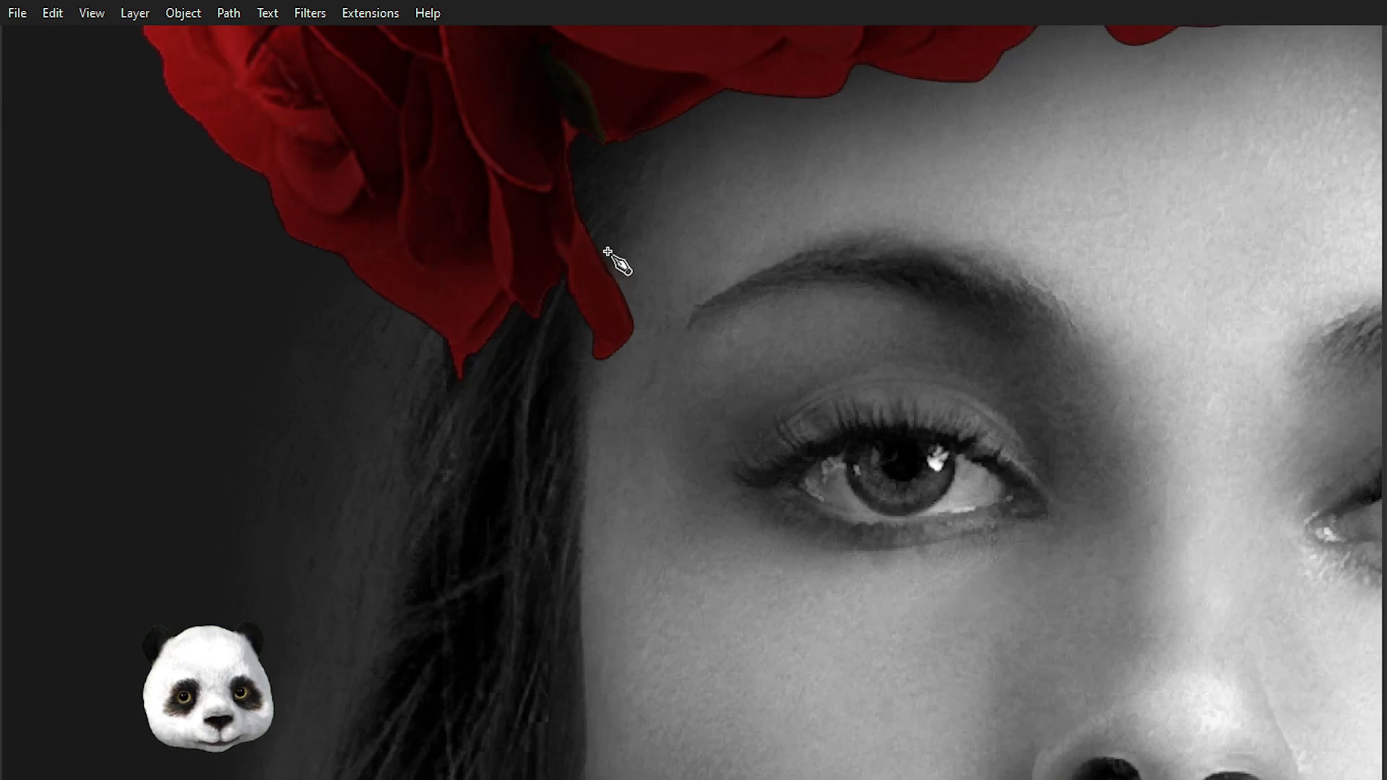
pyautogui.click(592, 224)
pyautogui.moveTo(641, 328); pyautogui.dragTo(555, 372)
pyautogui.moveTo(560, 265); pyautogui.dragTo(542, 239)
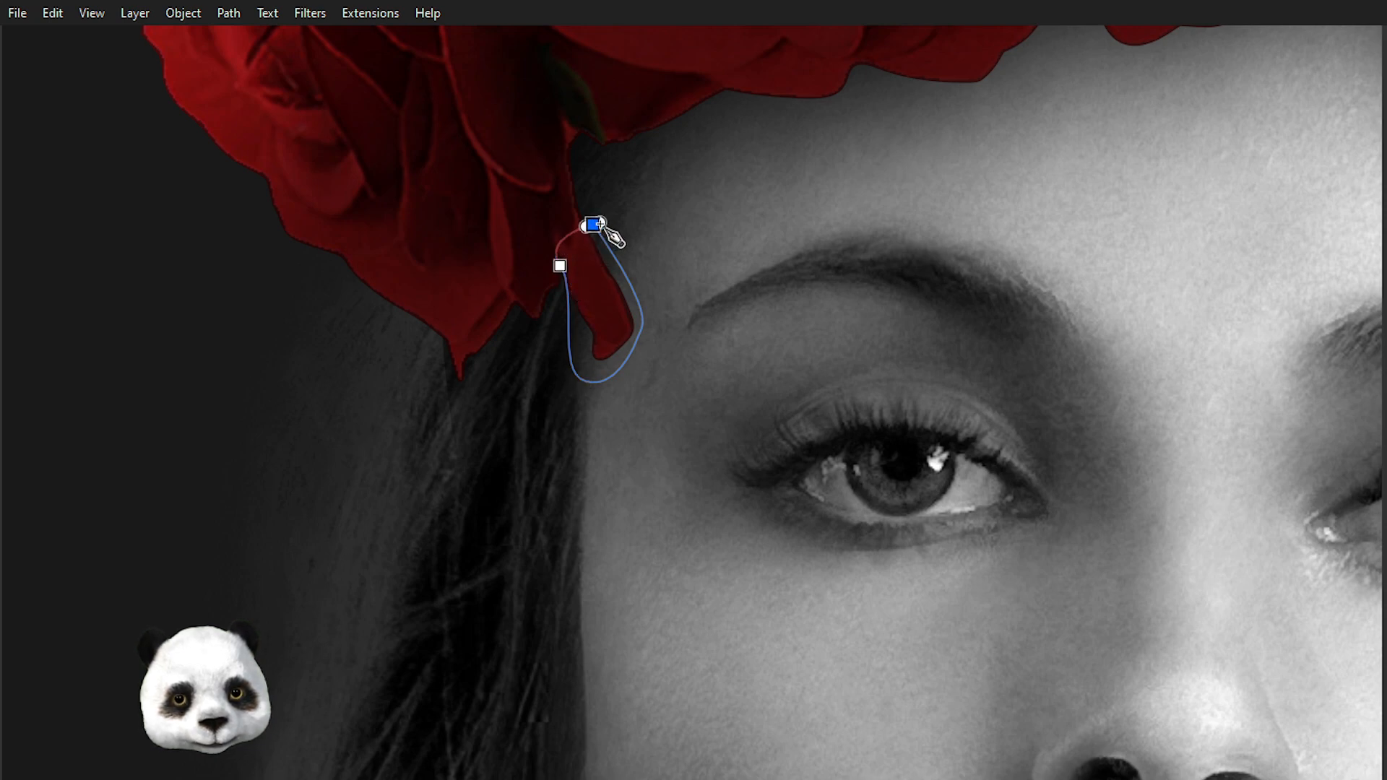
pyautogui.click(602, 230)
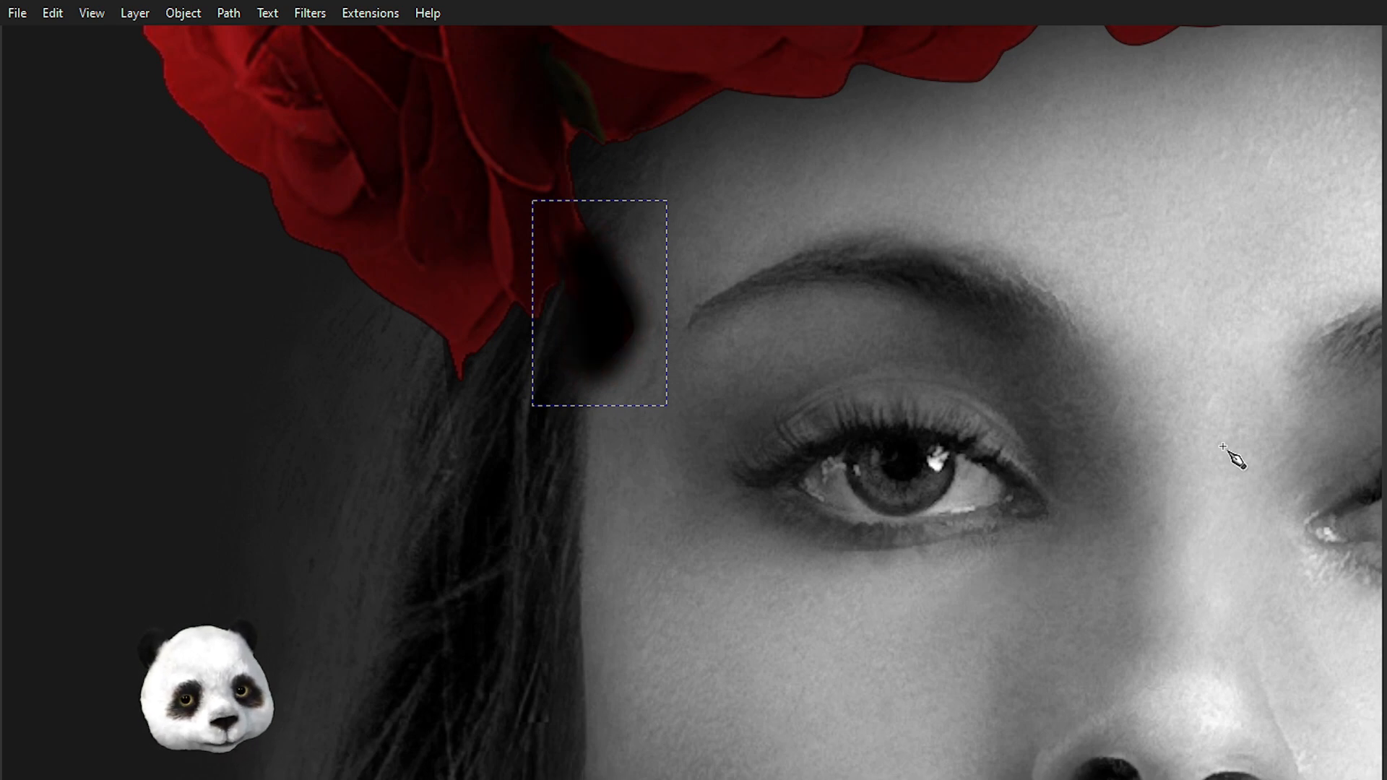
pyautogui.press('pagedown')
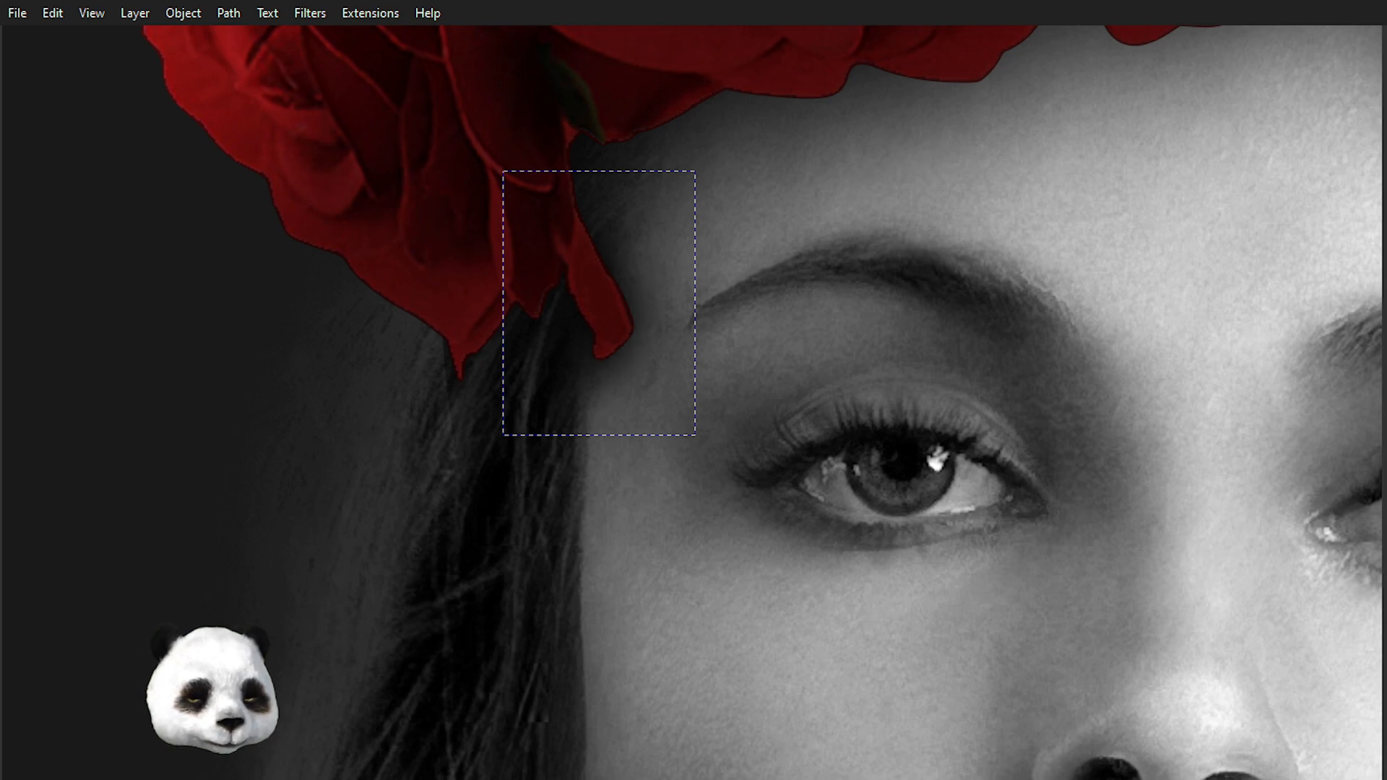
# - Reshape the small petal shadow by moving its lowest node toward the petal tip and bending its hair-side curve inward
pyautogui.press('n')
pyautogui.moveTo(584, 380); pyautogui.dragTo(600, 375)
pyautogui.moveTo(579, 293); pyautogui.dragTo(616, 320)
pyautogui.keyDown('shift'); pyautogui.click(560, 266); pyautogui.keyUp('shift')
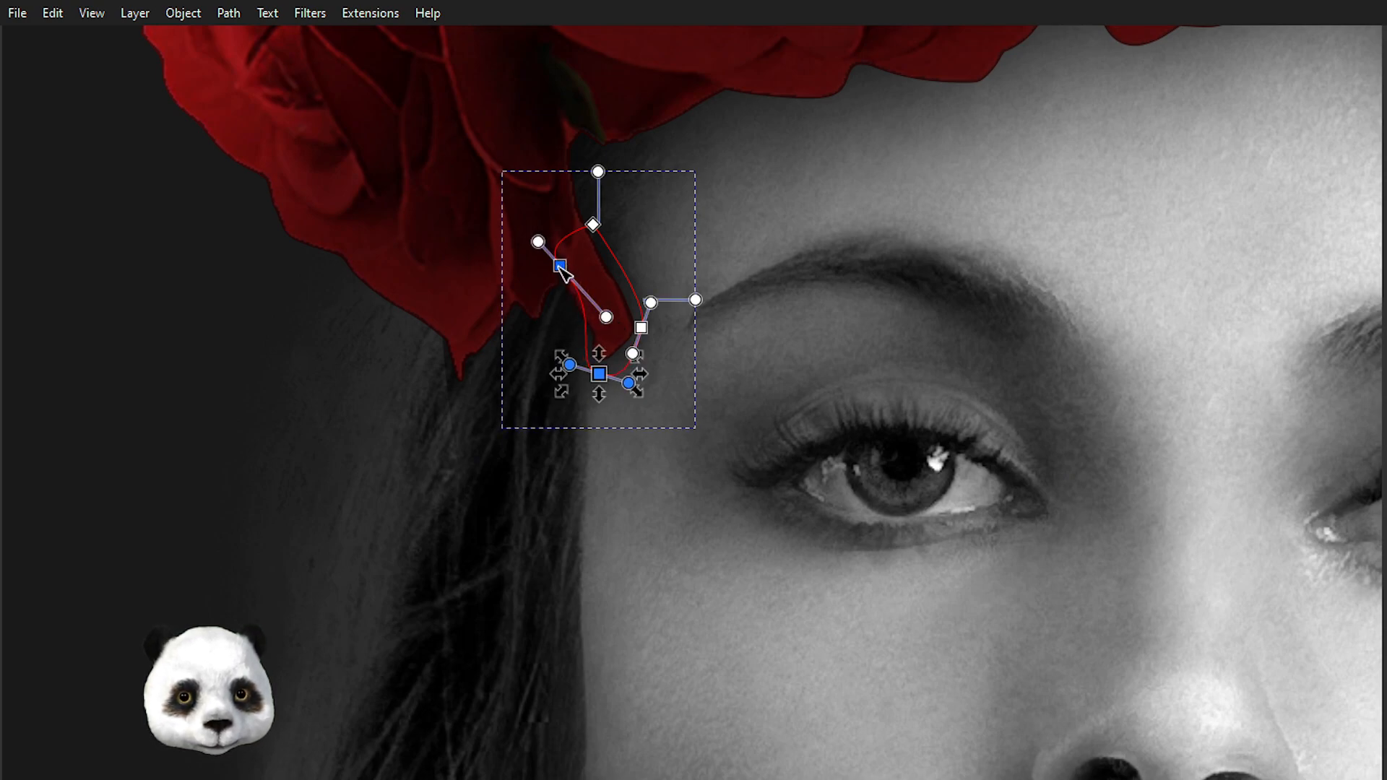
pyautogui.scroll(-5, 743, 415)
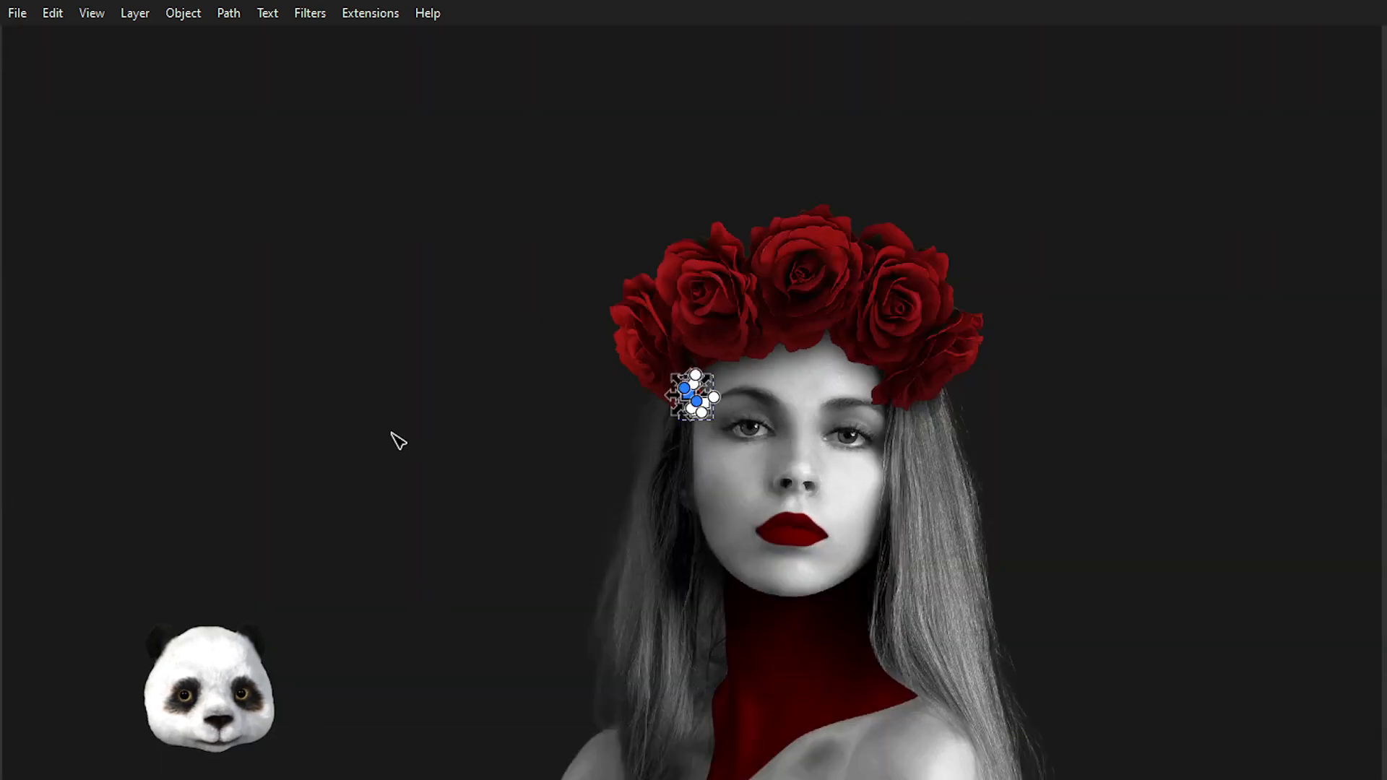
pyautogui.click(384, 433)
pyautogui.scroll(-1, 506, 491)
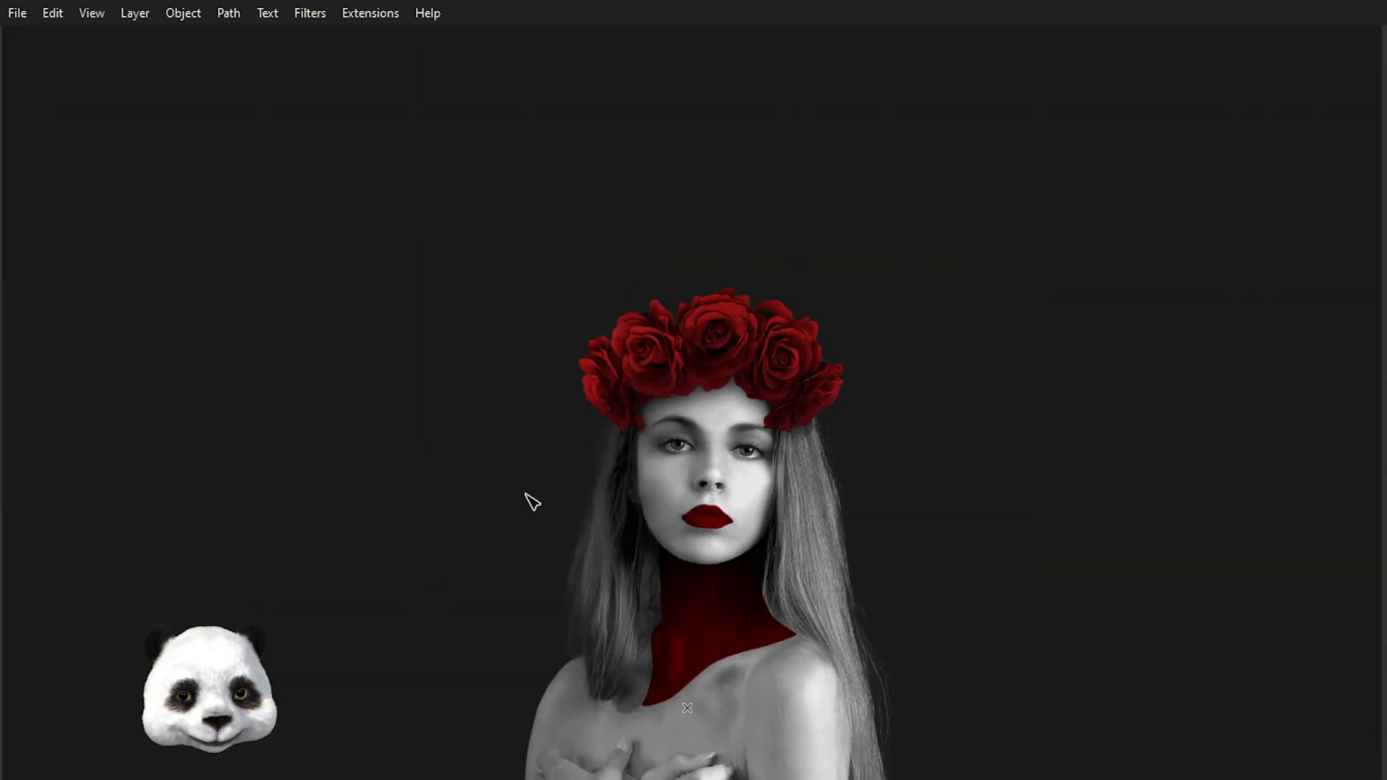
# - Start a shadow path along the outer edge of the rightmost rose's lower petal, from the temple down to the eyebrow's end
pyautogui.scroll(6, 787, 412)
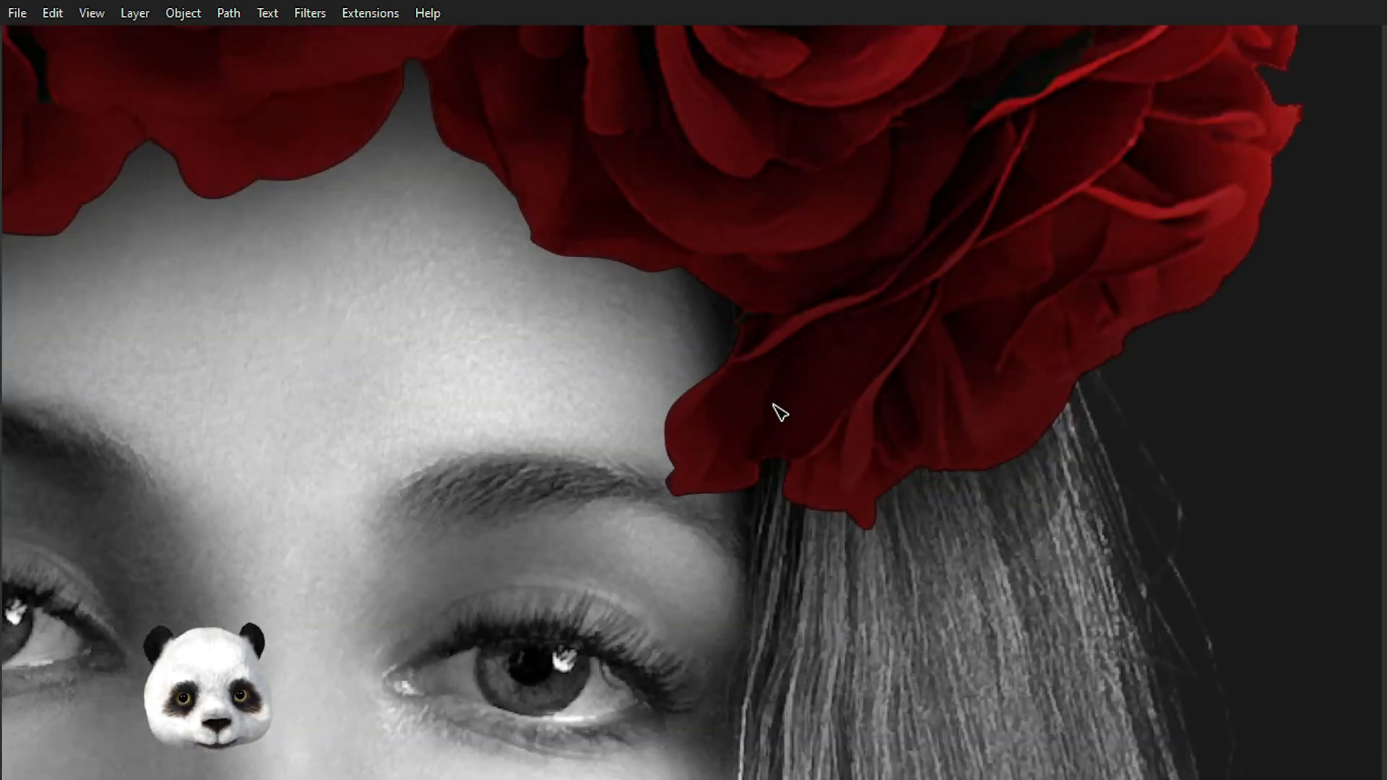
pyautogui.press('b')
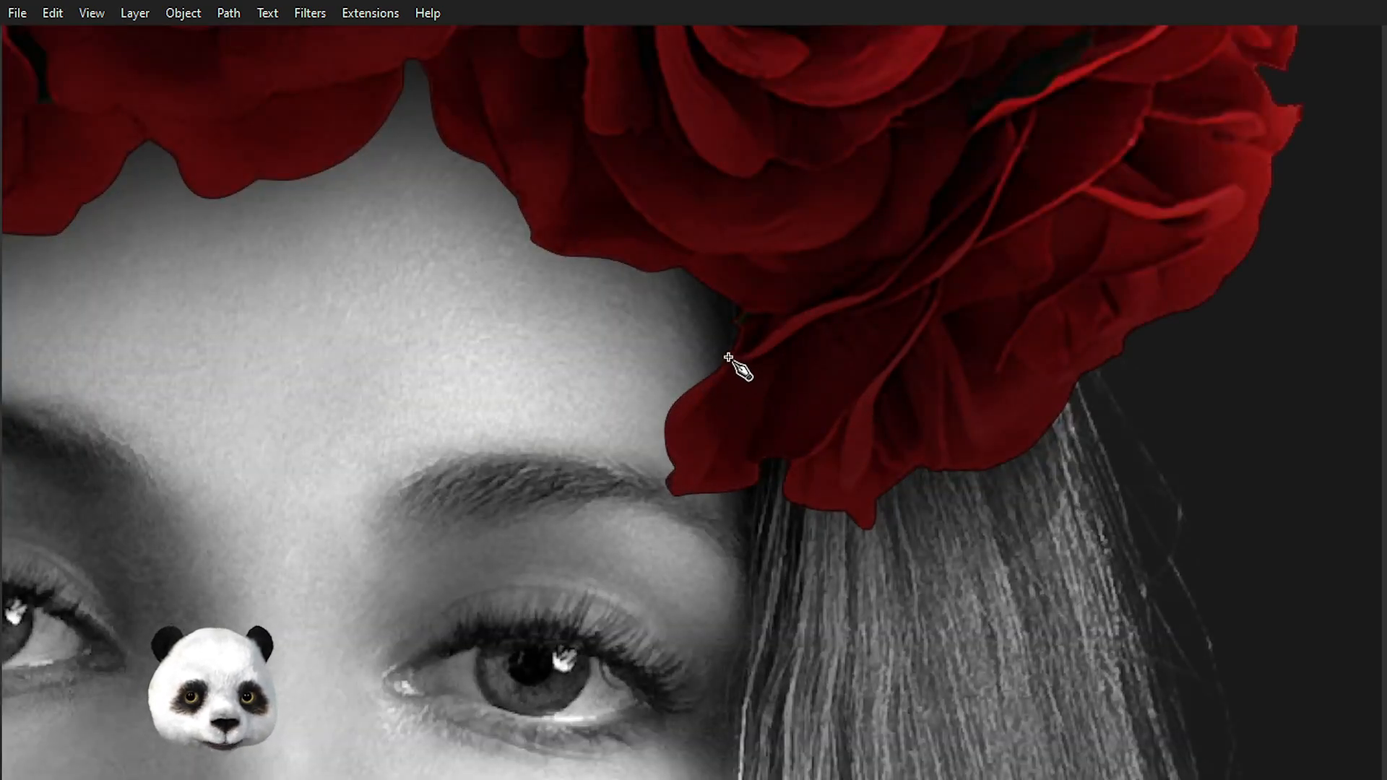
pyautogui.click(736, 350)
pyautogui.moveTo(663, 433); pyautogui.dragTo(656, 464)
pyautogui.click(655, 483)
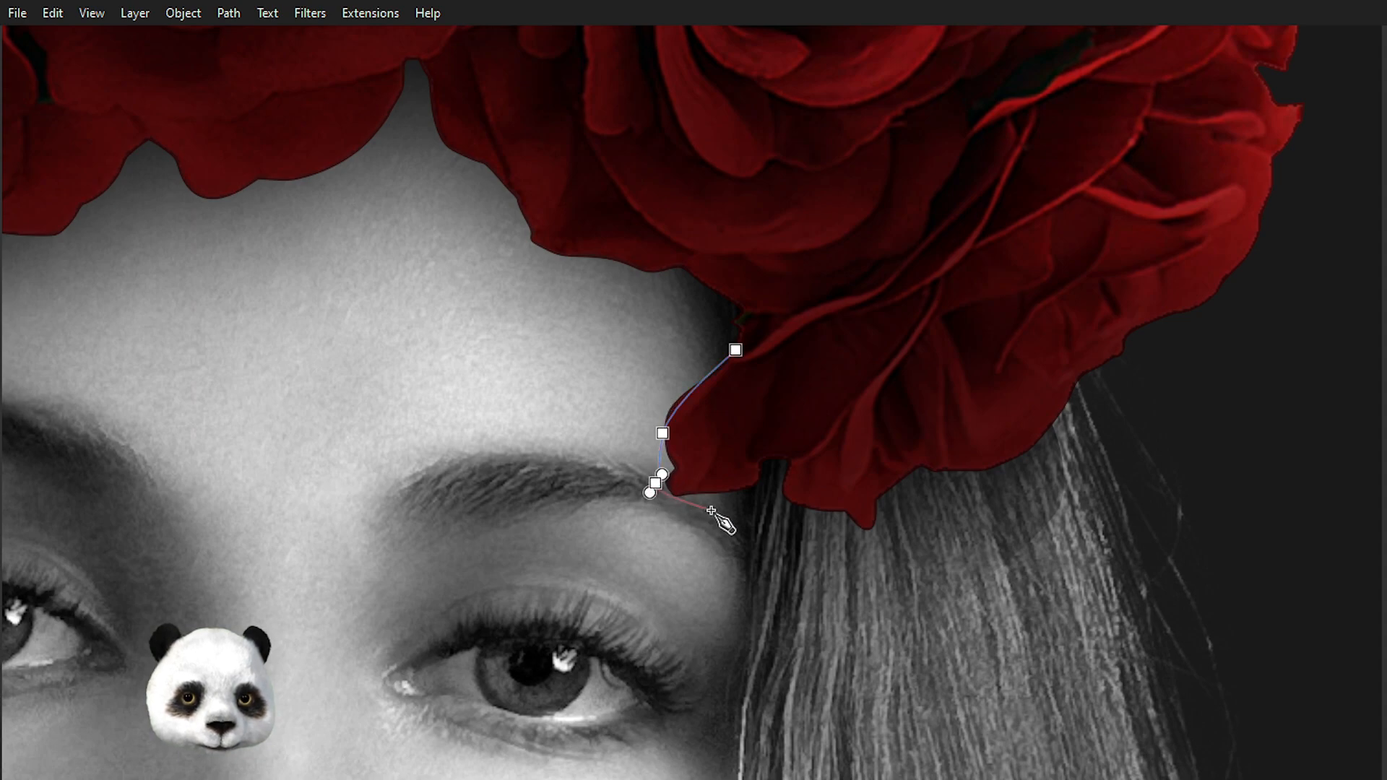
# - Trace and close a path around the lower petals of the rose beside the eyebrow
pyautogui.moveTo(709, 502); pyautogui.dragTo(852, 528)
pyautogui.click(800, 520)
pyautogui.click(868, 523)
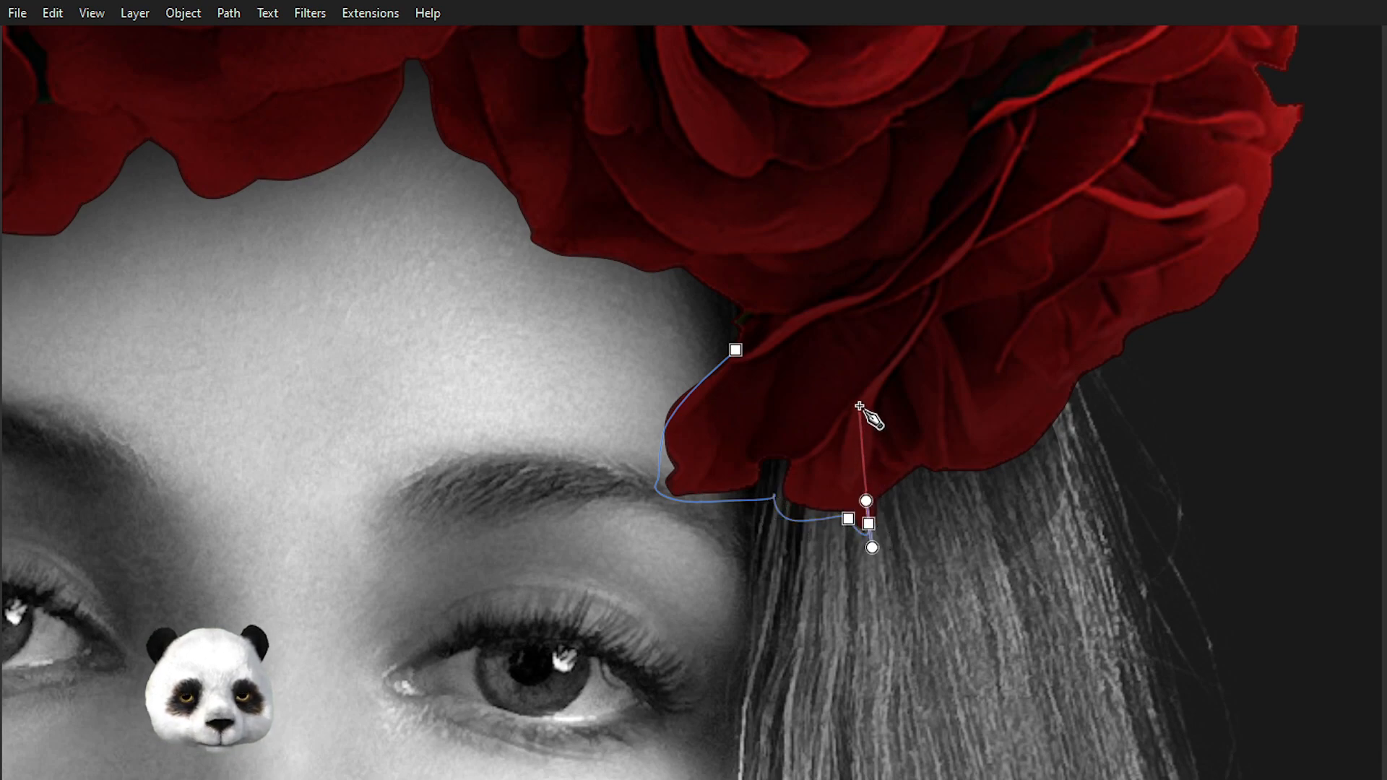
pyautogui.moveTo(858, 402); pyautogui.dragTo(886, 362)
pyautogui.moveTo(737, 350); pyautogui.dragTo(714, 403)
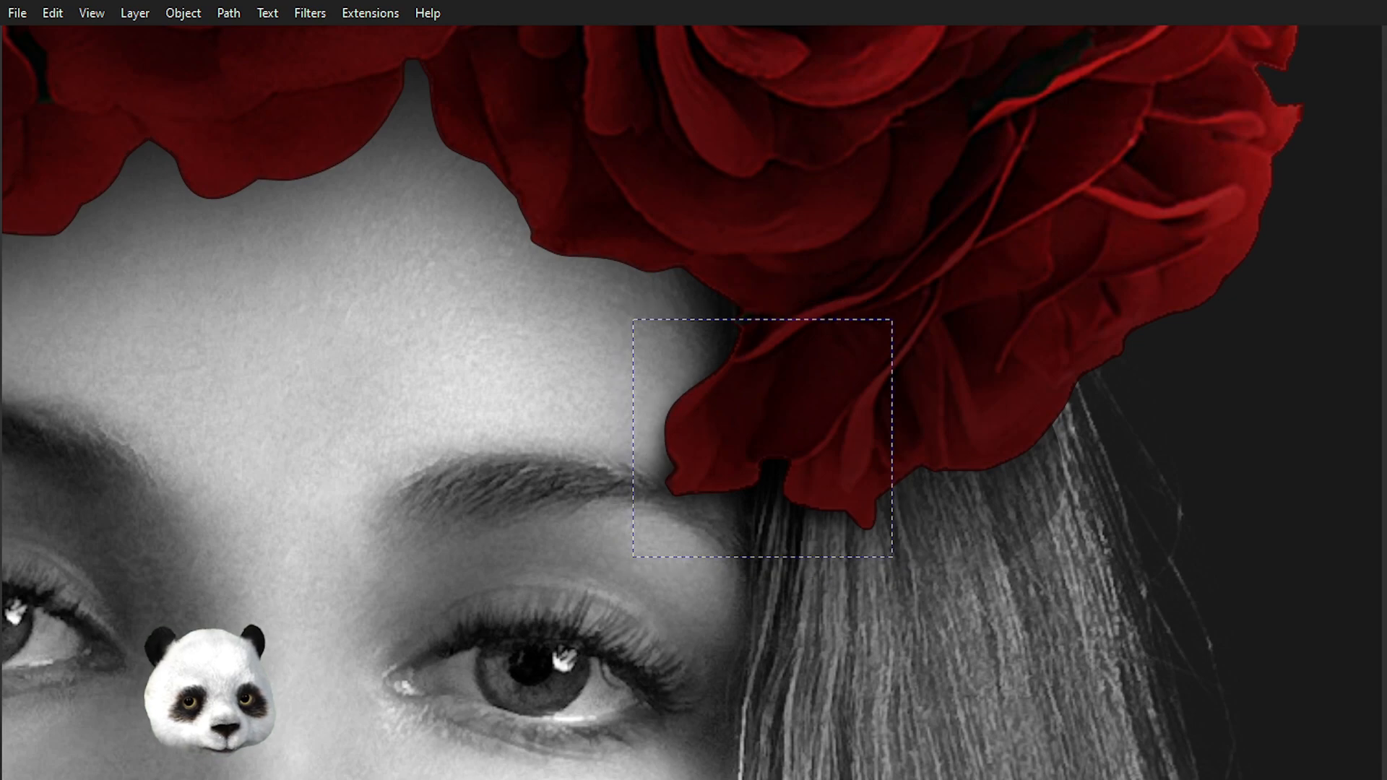
pyautogui.scroll(-2, 735, 438)
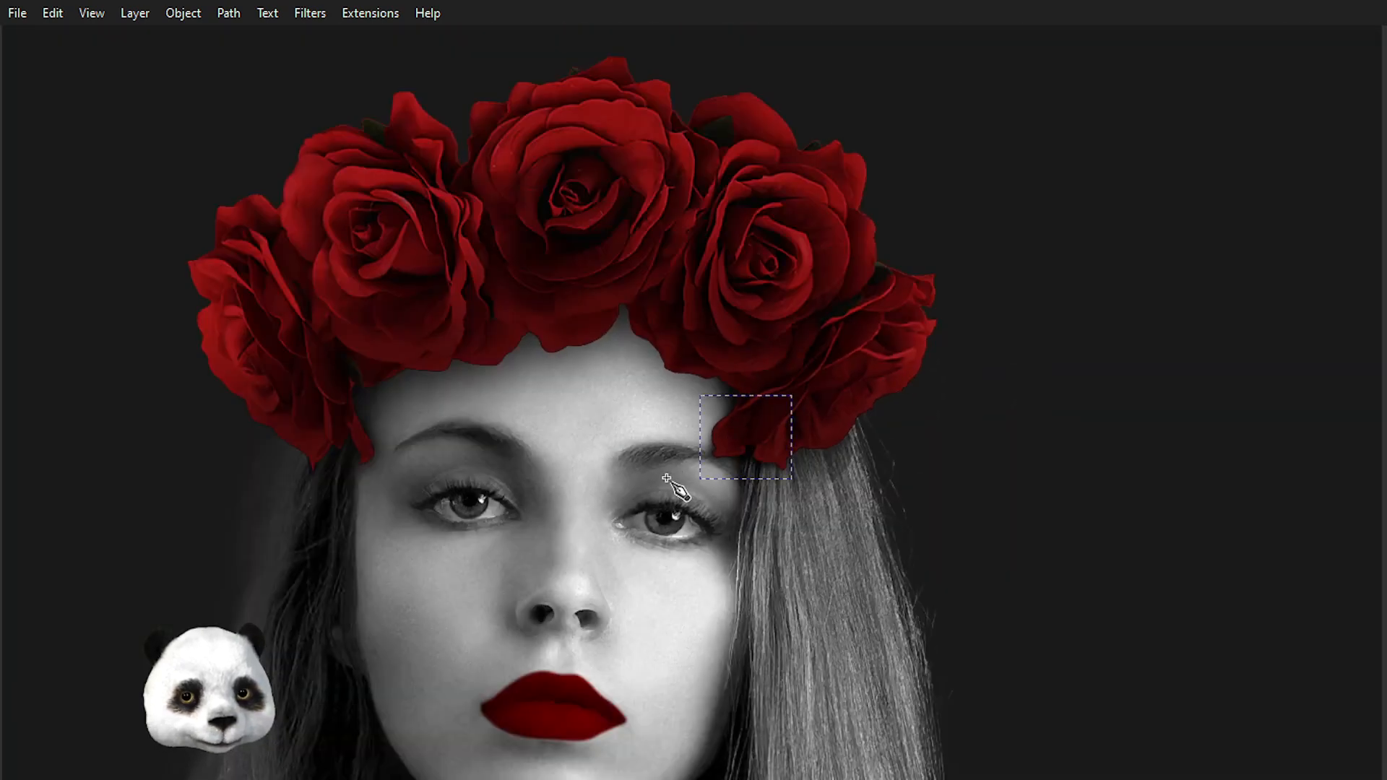
pyautogui.moveTo(678, 468); pyautogui.dragTo(831, 410)
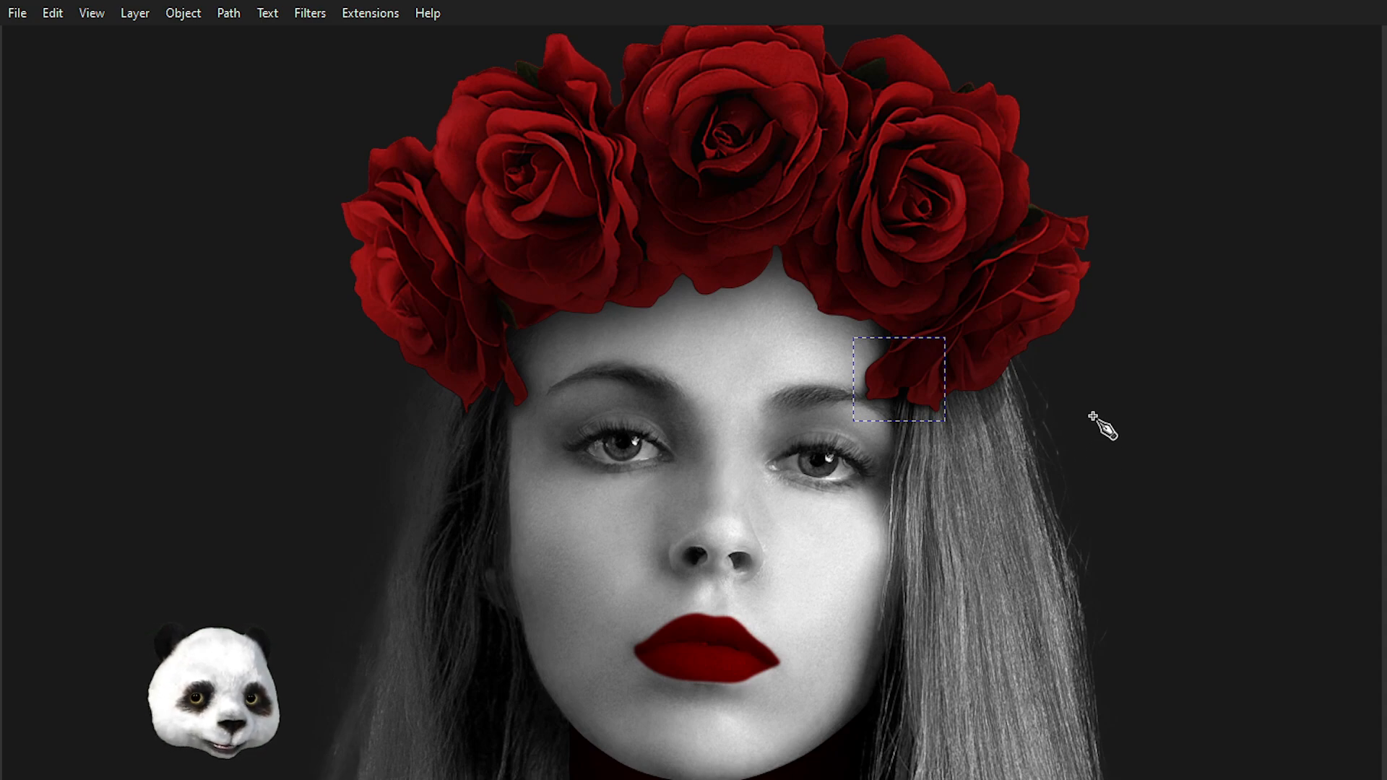
# - Select the clipped rose crown shadow, show its nodes for editing and leave full-screen mode
pyautogui.press('Tab')
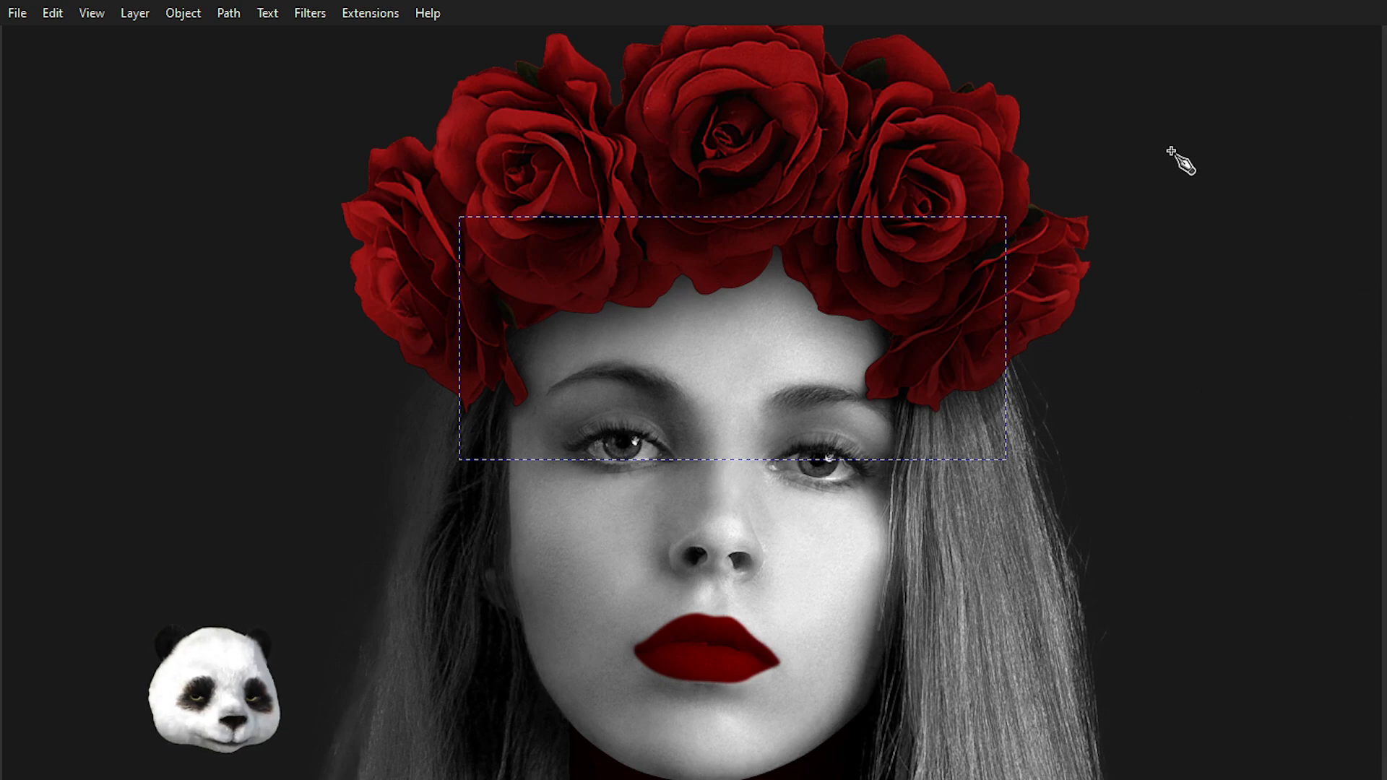
pyautogui.press('n')
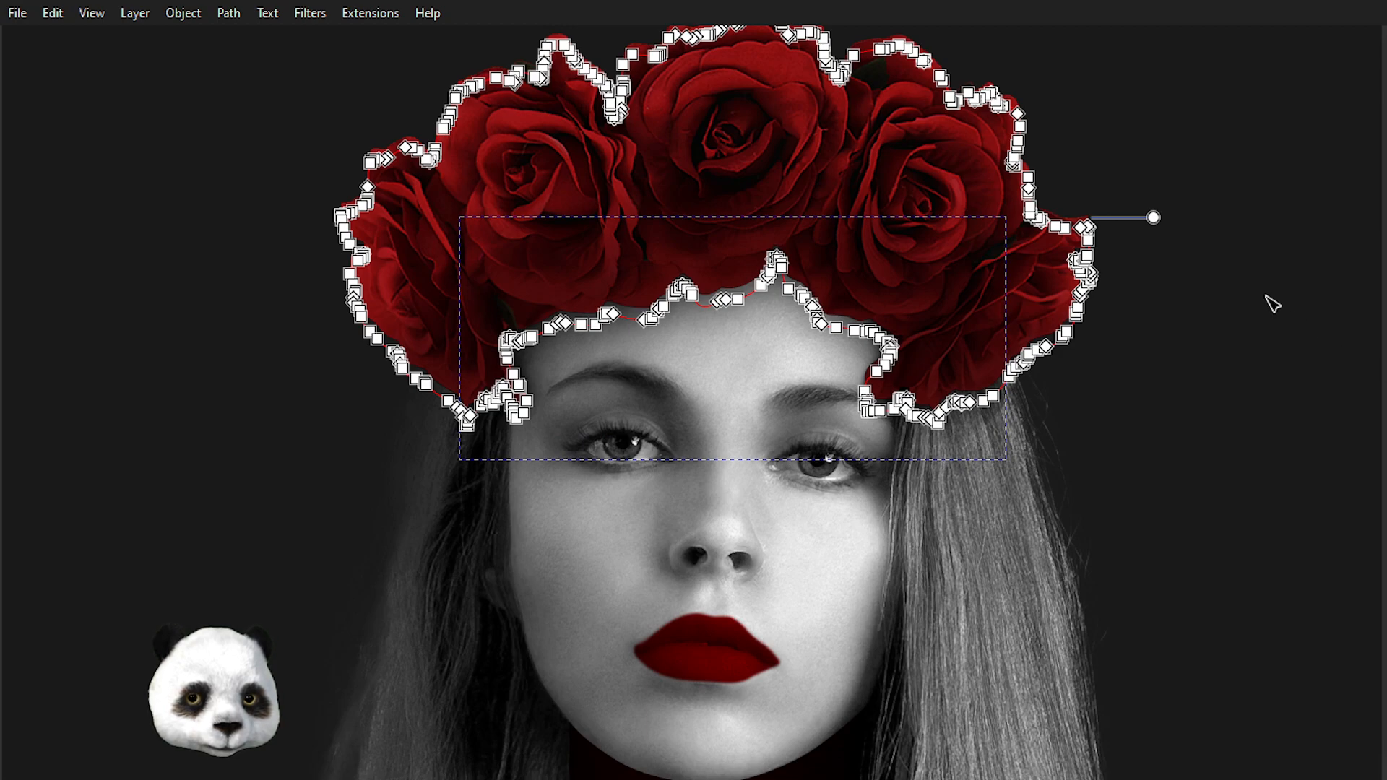
pyautogui.press('F11')
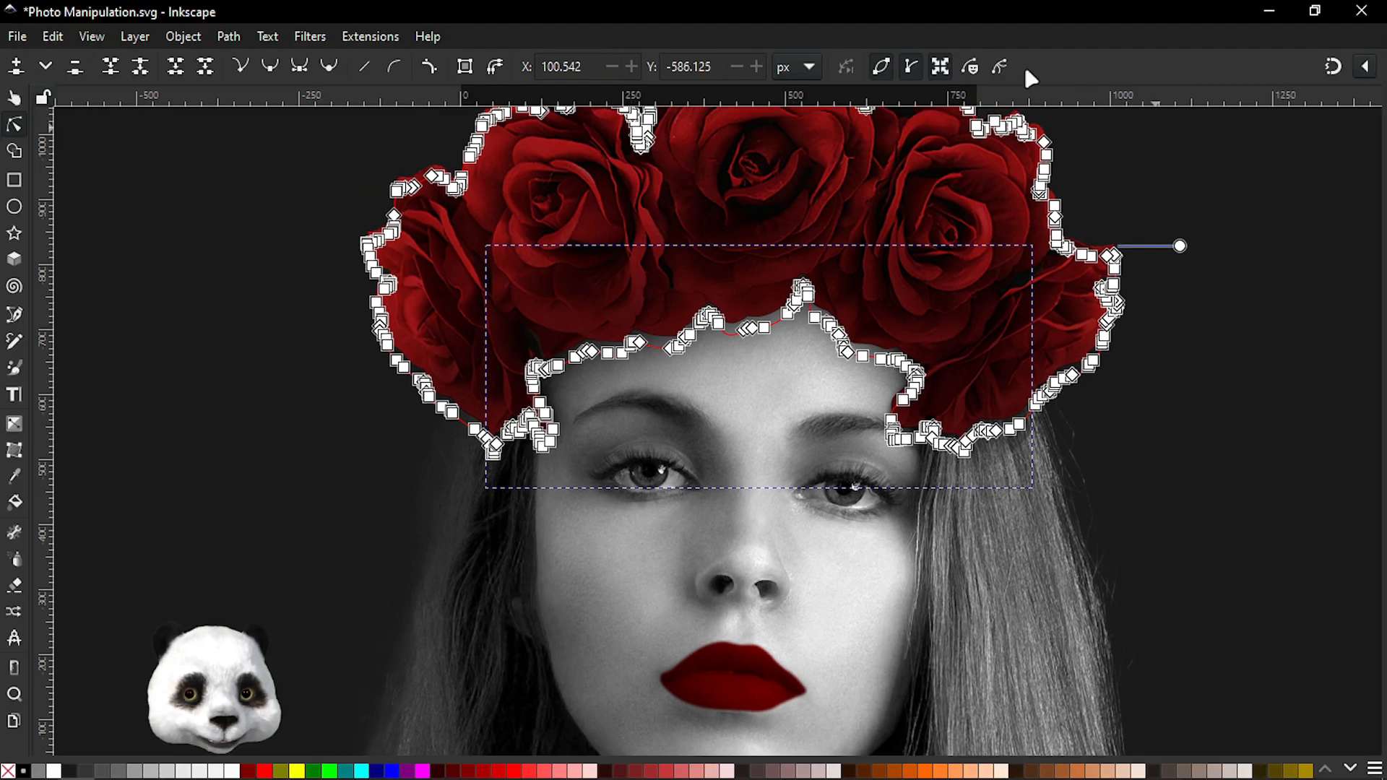
pyautogui.scroll(3, 1053, 418)
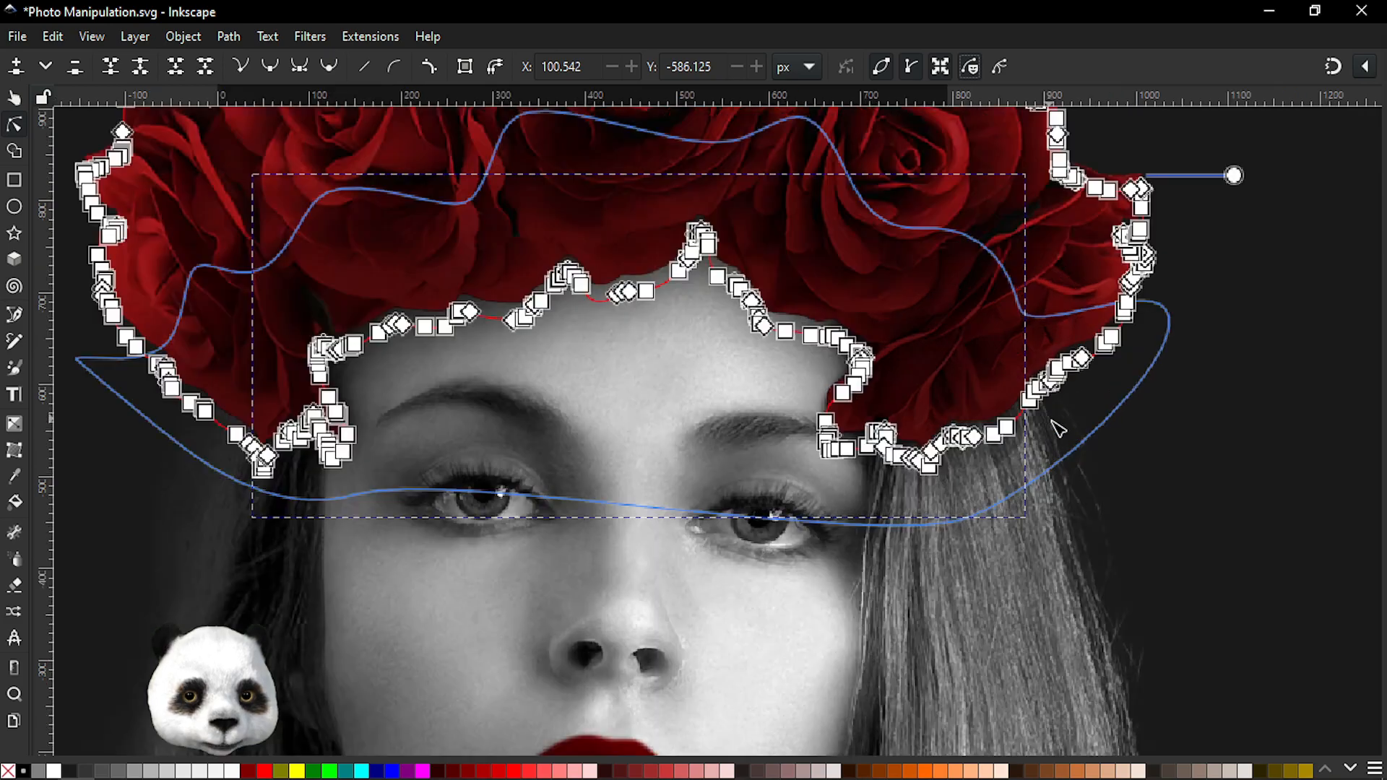
# - Try to pull the lower node of the larger curved shape up toward the roses, and undo it
pyautogui.click(1113, 444)
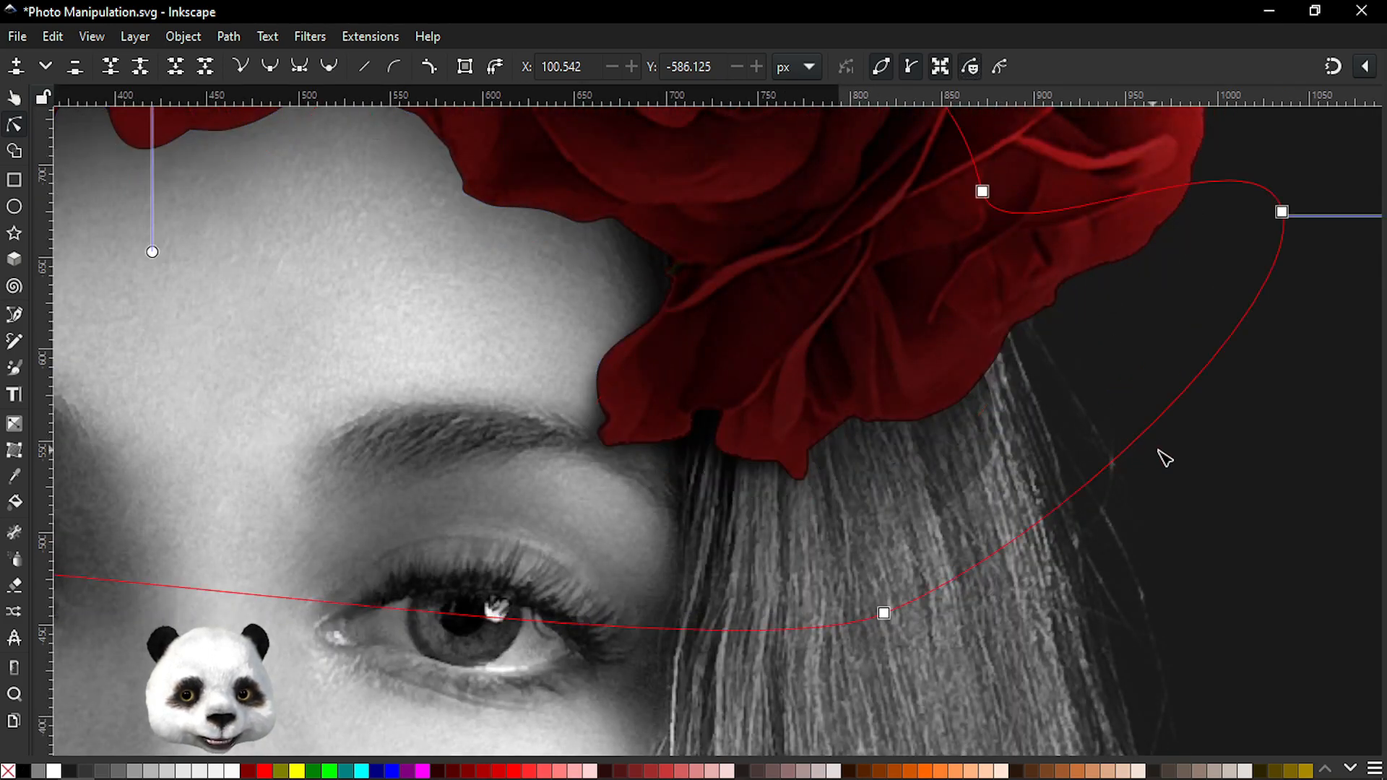
pyautogui.click(885, 613)
pyautogui.moveTo(889, 607); pyautogui.dragTo(852, 471)
pyautogui.hotkey('ctrl', 'z')
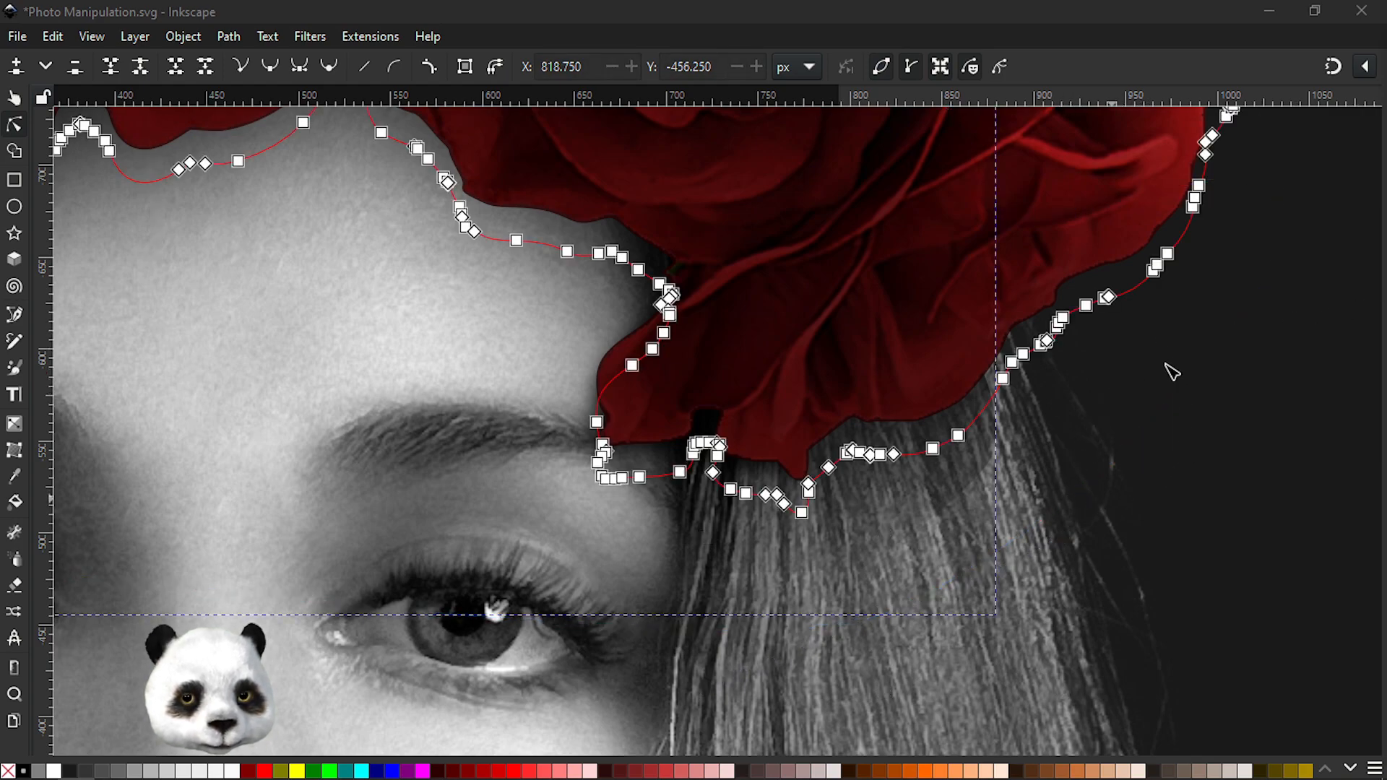
# - Reselect the clipped crown shadow and turn on the display of its clip path outline
pyautogui.click(1208, 383)
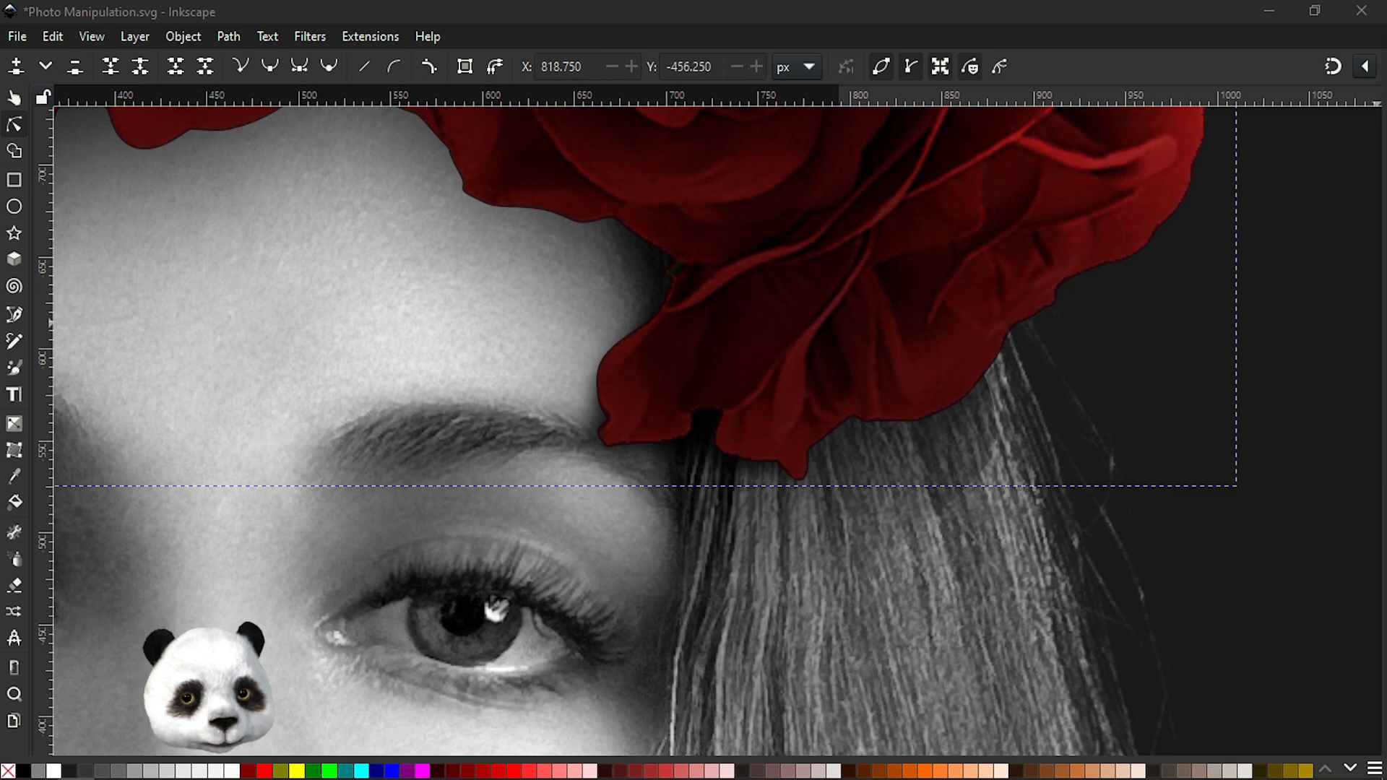
pyautogui.press('Tab')
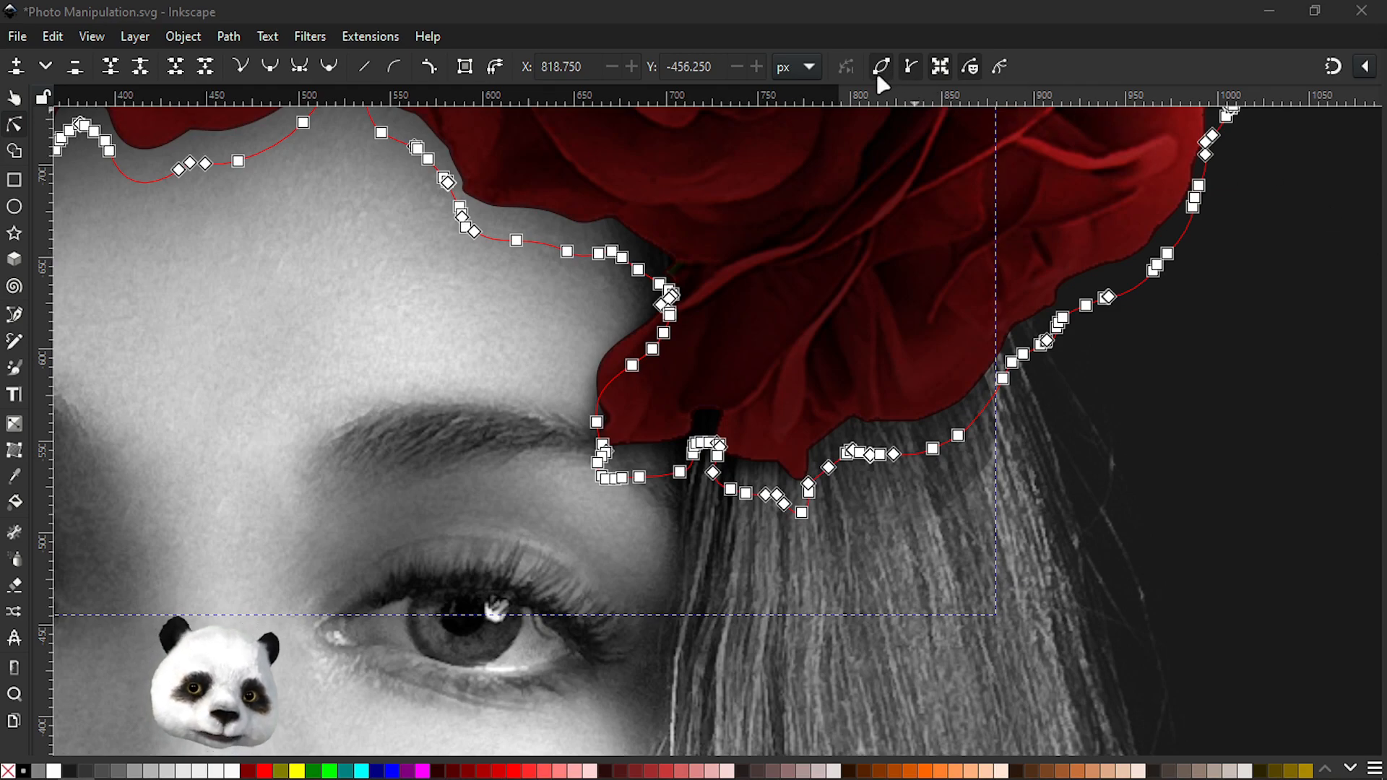
pyautogui.click(1002, 68)
# - Pull the clip path's nodes over the hair inward to follow the edge of the outermost rose
pyautogui.click(861, 570)
pyautogui.moveTo(862, 570); pyautogui.dragTo(822, 490)
pyautogui.keyDown('shift'); pyautogui.click(995, 452); pyautogui.keyUp('shift')
pyautogui.moveTo(994, 452); pyautogui.dragTo(1023, 366)
pyautogui.keyDown('shift'); pyautogui.click(985, 376); pyautogui.keyUp('shift')
pyautogui.moveTo(998, 292); pyautogui.dragTo(997, 291)
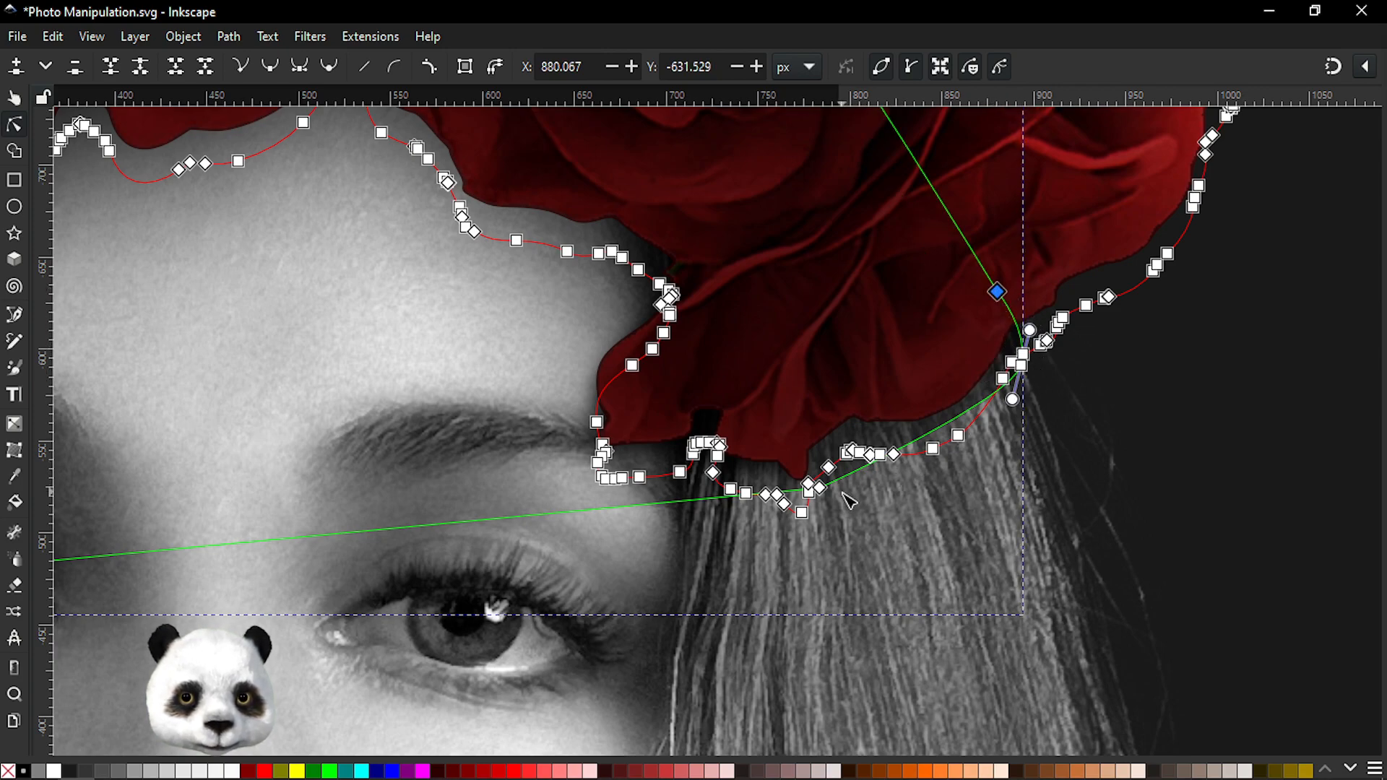
# - Deselect the shadow and examine its clipped edge on the hair and brow beneath the outermost rose
pyautogui.click(1189, 429)
pyautogui.click(1197, 438)
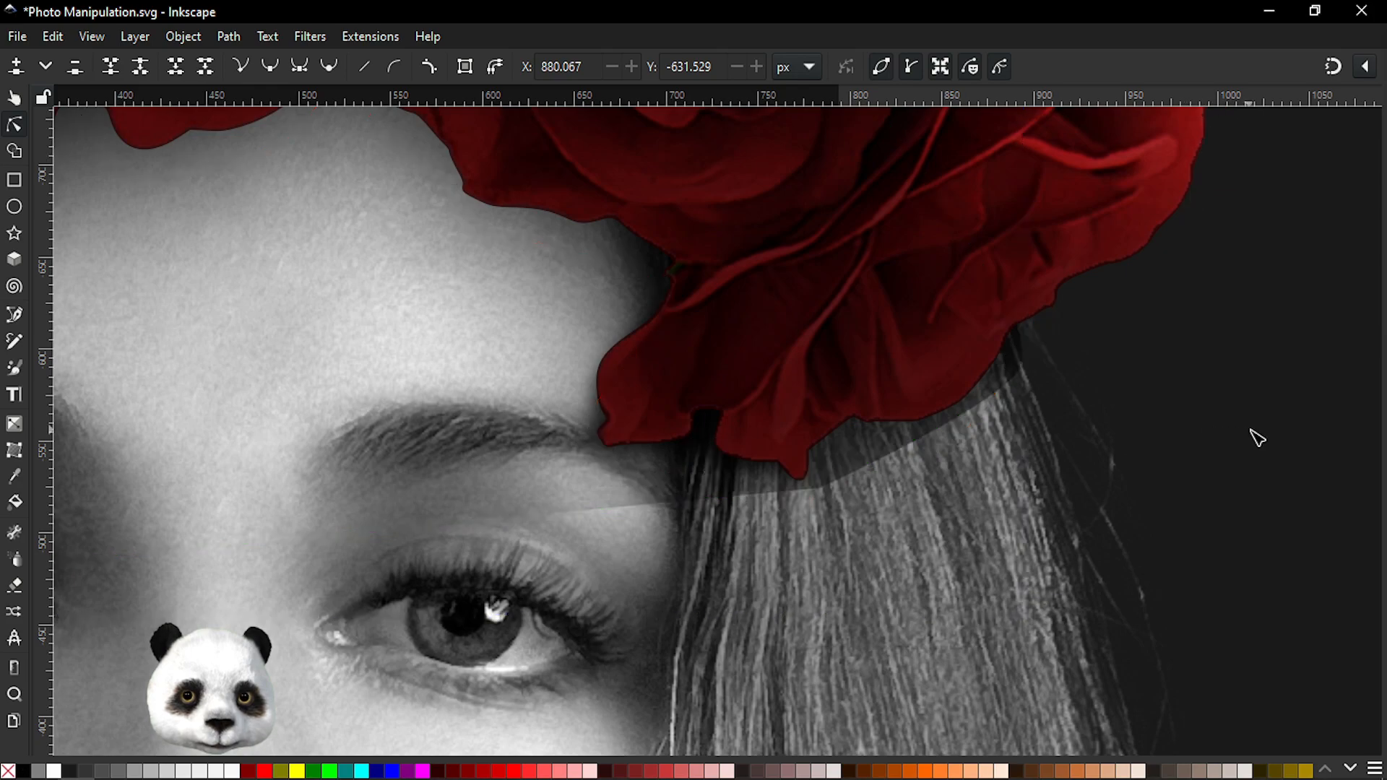
pyautogui.scroll(-4, 1254, 434)
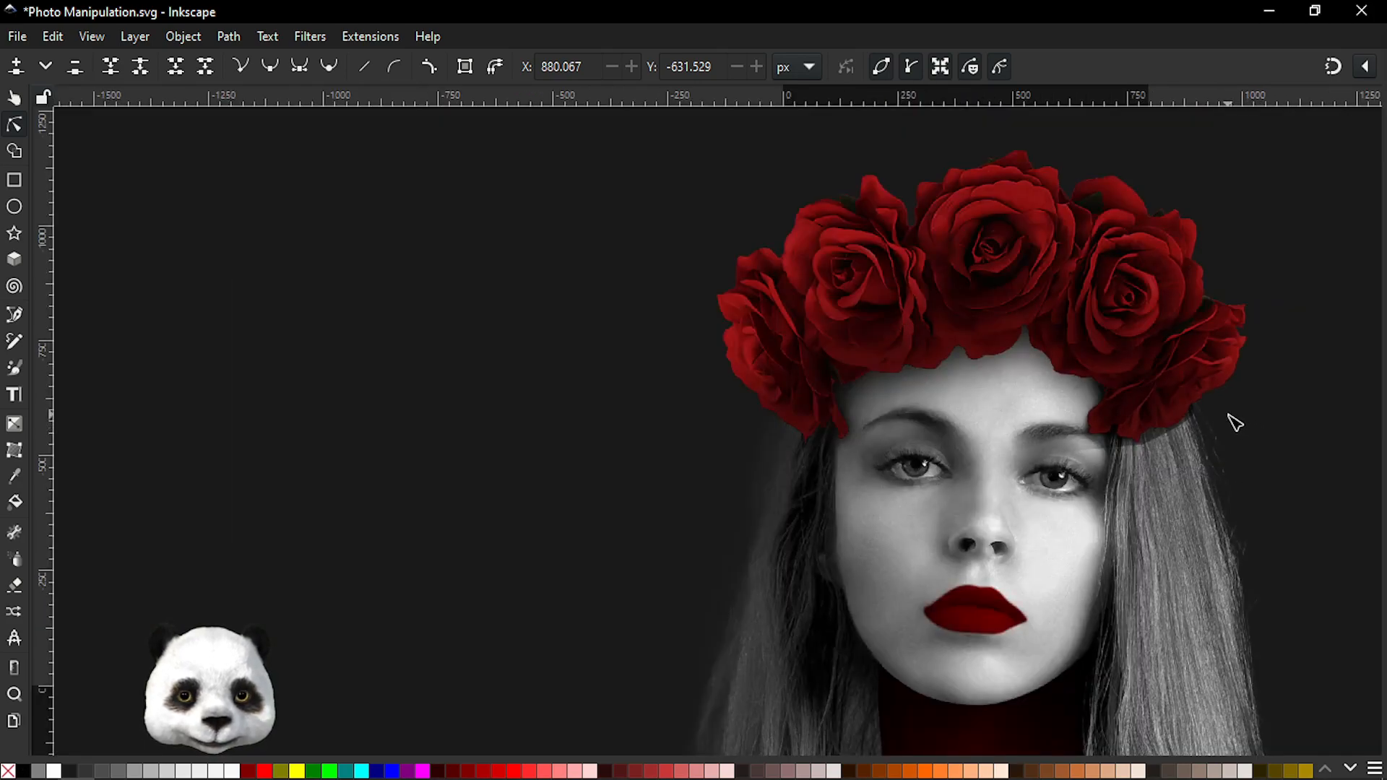
pyautogui.scroll(3, 1234, 423)
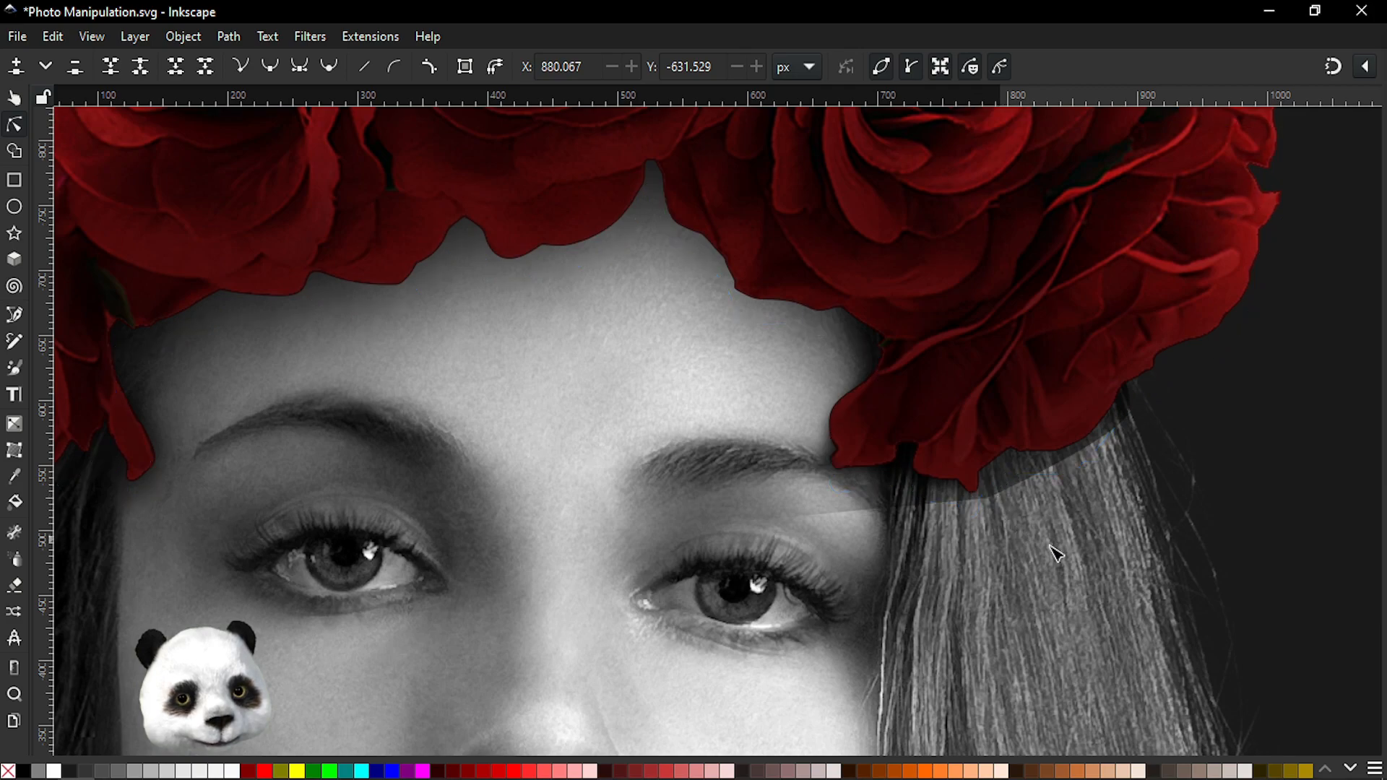
pyautogui.scroll(-4, 1095, 545)
pyautogui.scroll(2, 1084, 557)
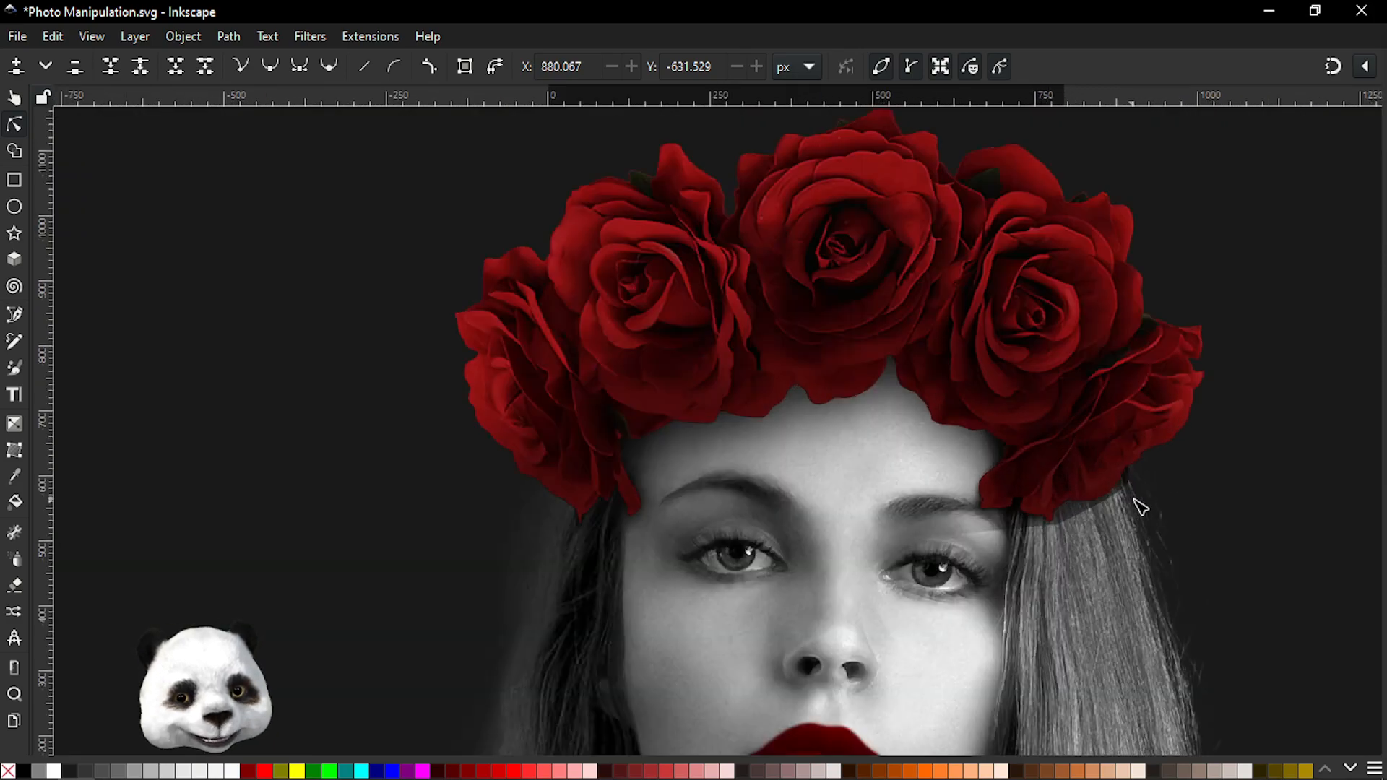
pyautogui.scroll(2, 1130, 511)
pyautogui.scroll(2, 1084, 534)
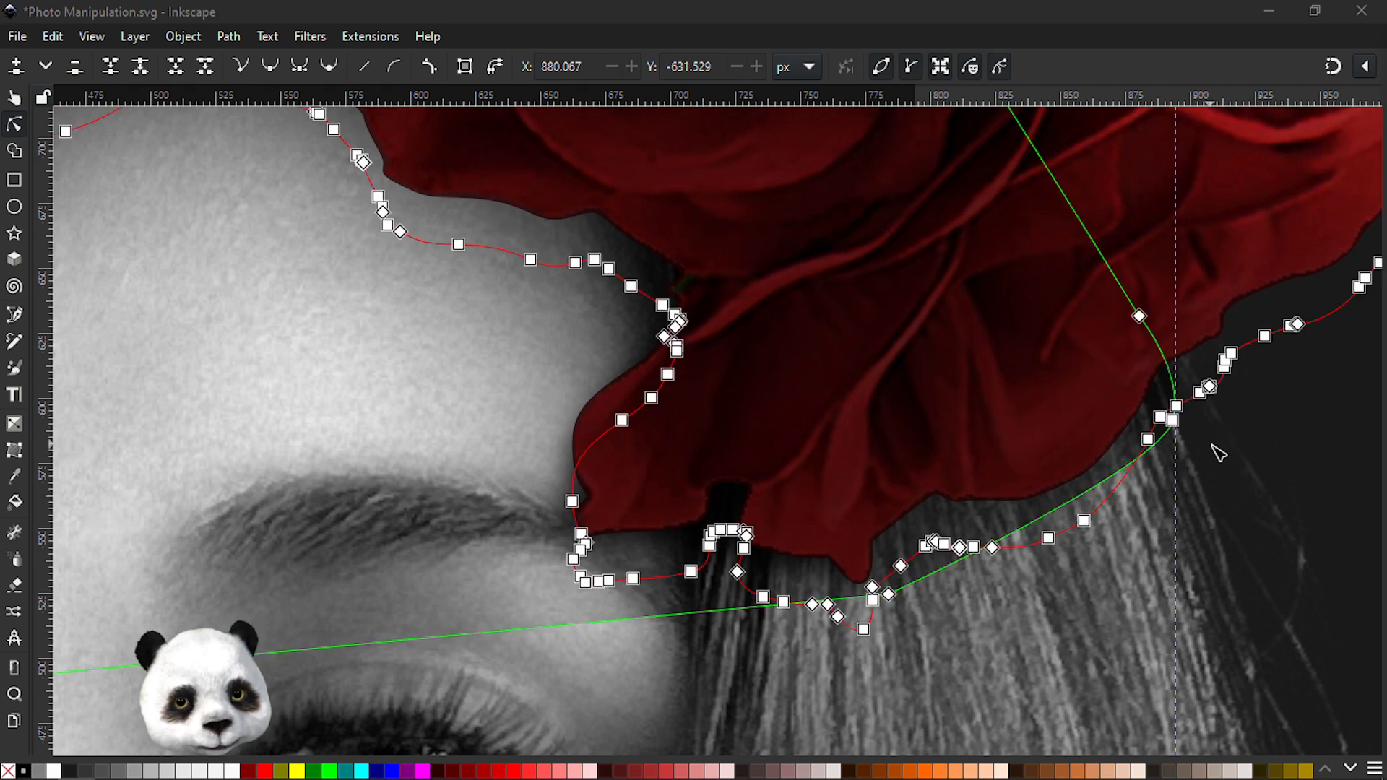
# - Undo the node moves made to the shadow's clip path
pyautogui.hotkey('ctrl', 'z')
pyautogui.hotkey('ctrl', 'z')
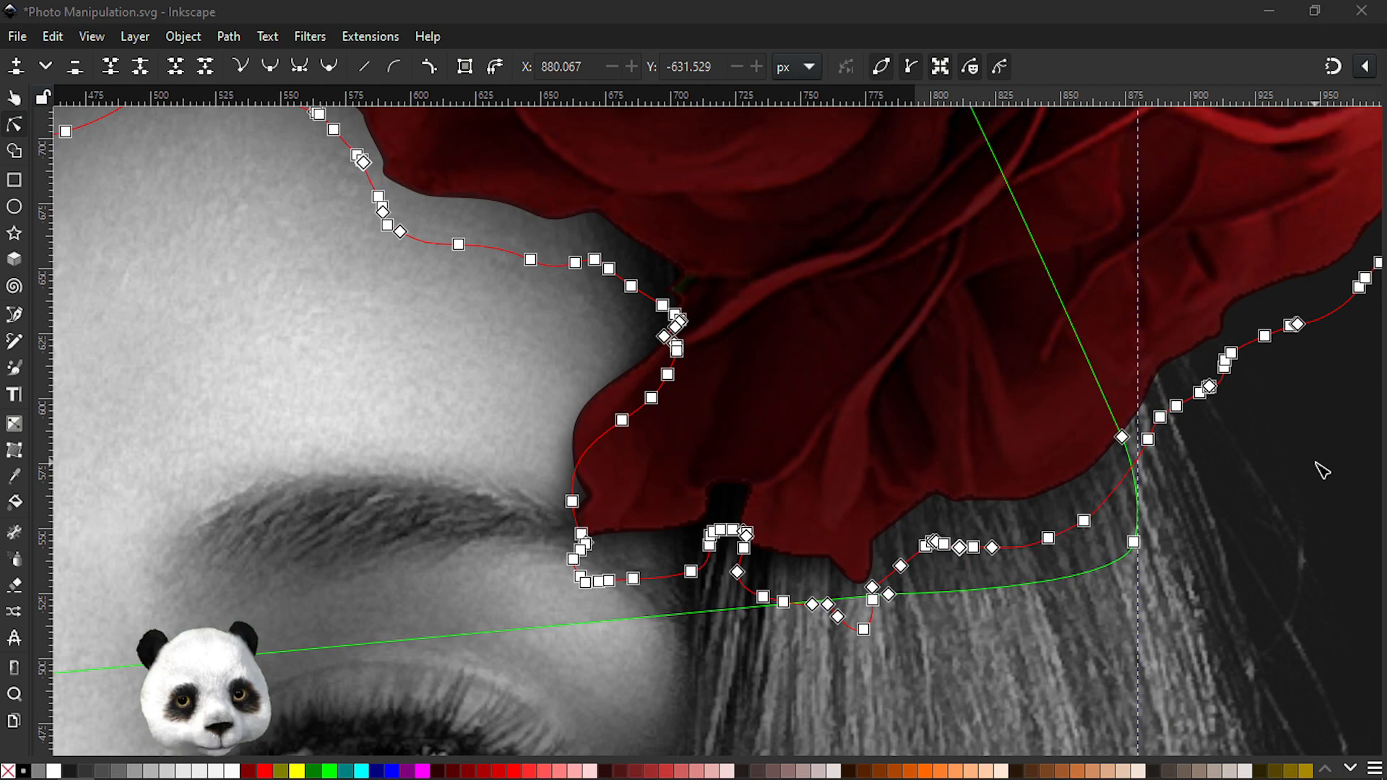
pyautogui.hotkey('ctrl', 'z')
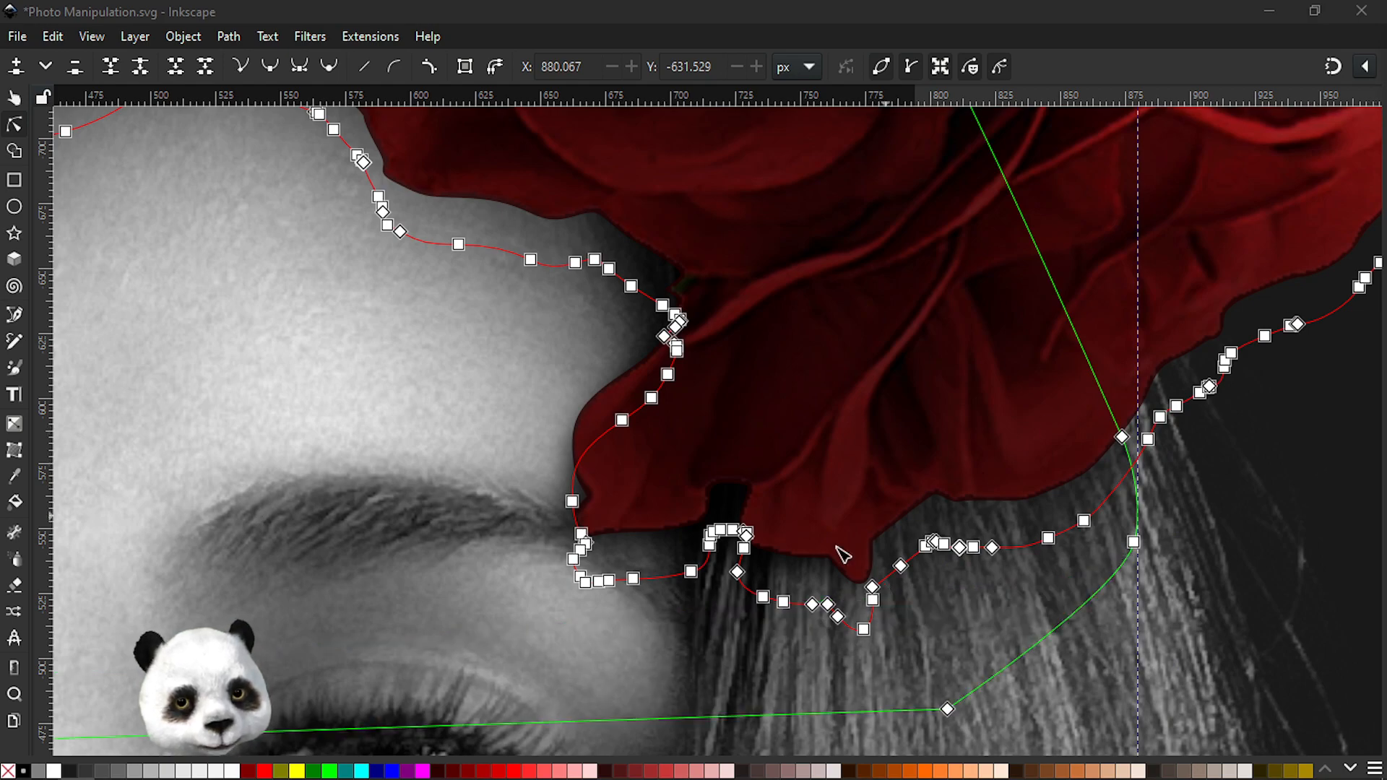
# - Release the clip from the crown shadow
pyautogui.press('s')
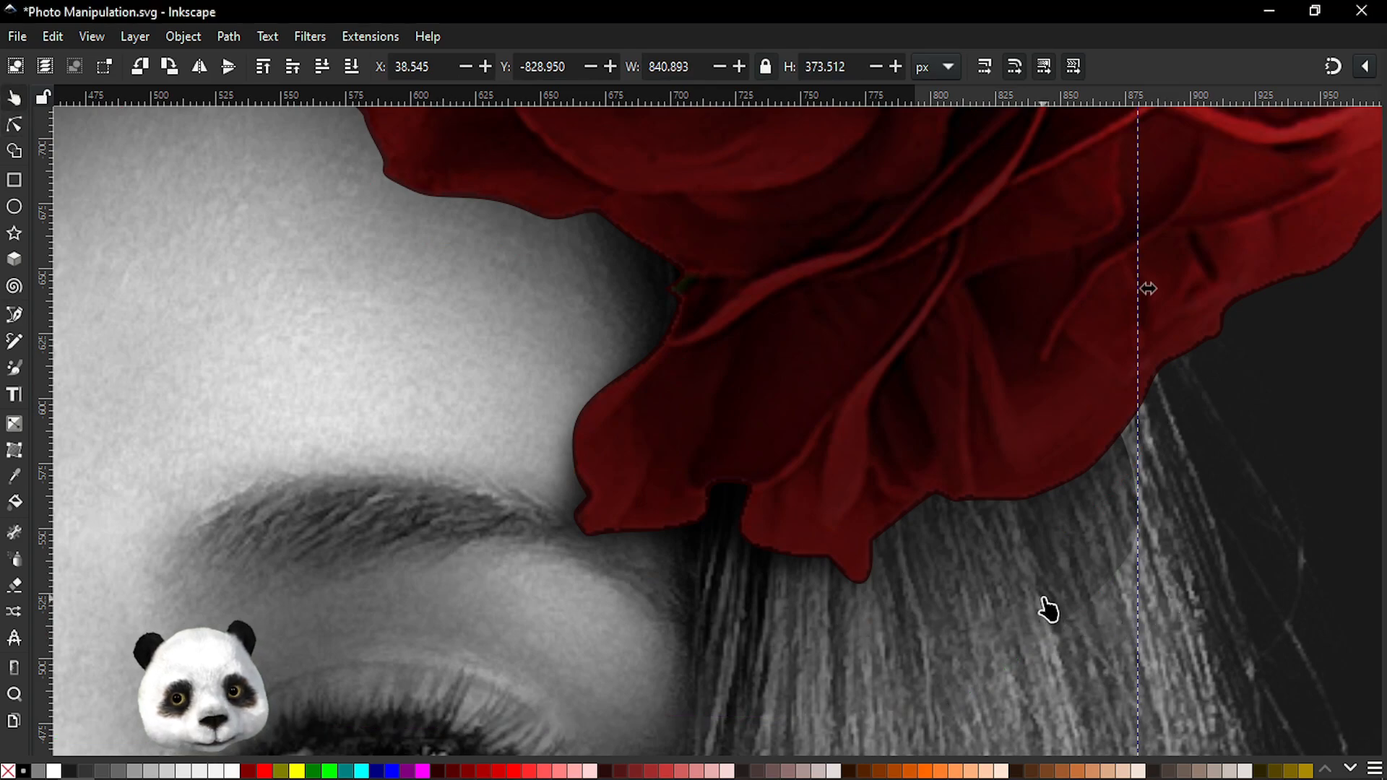
pyautogui.rightClick(1047, 609)
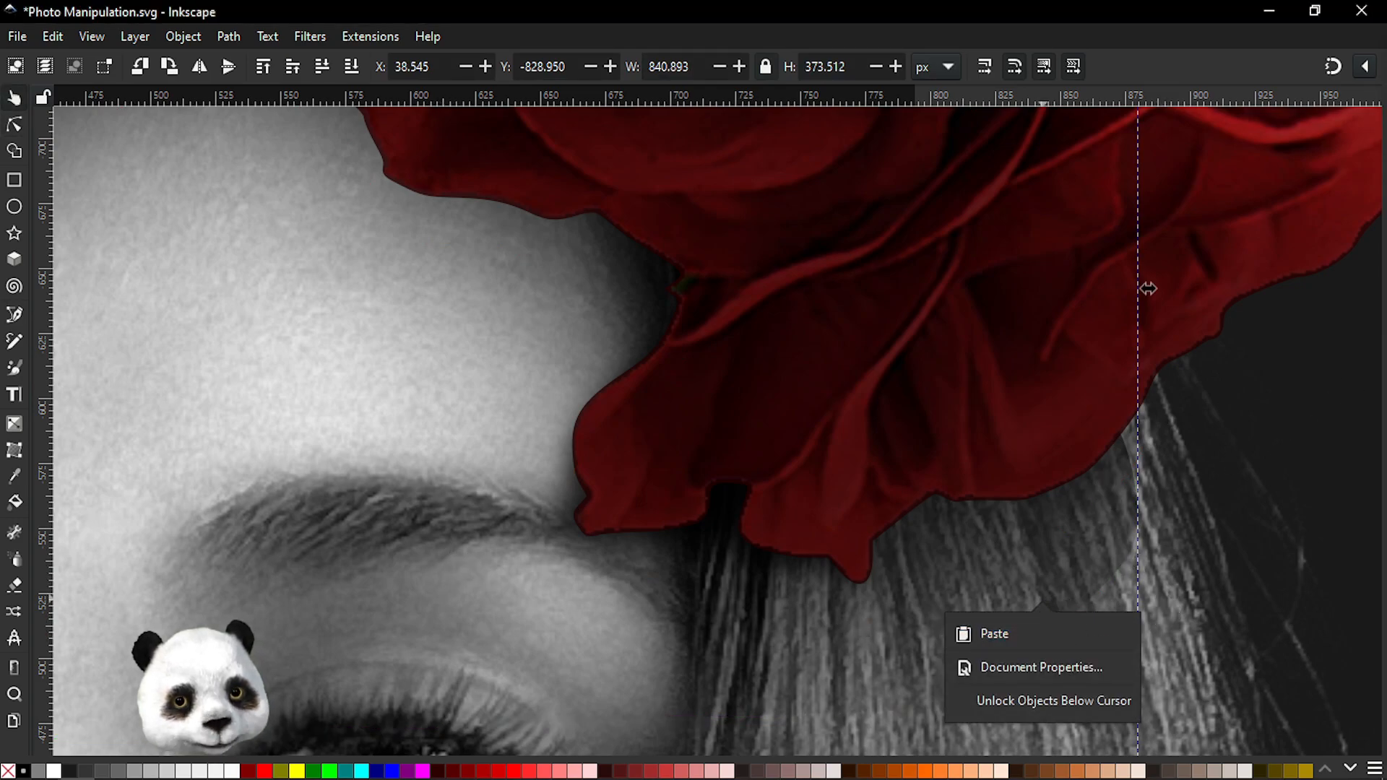
pyautogui.click(991, 535)
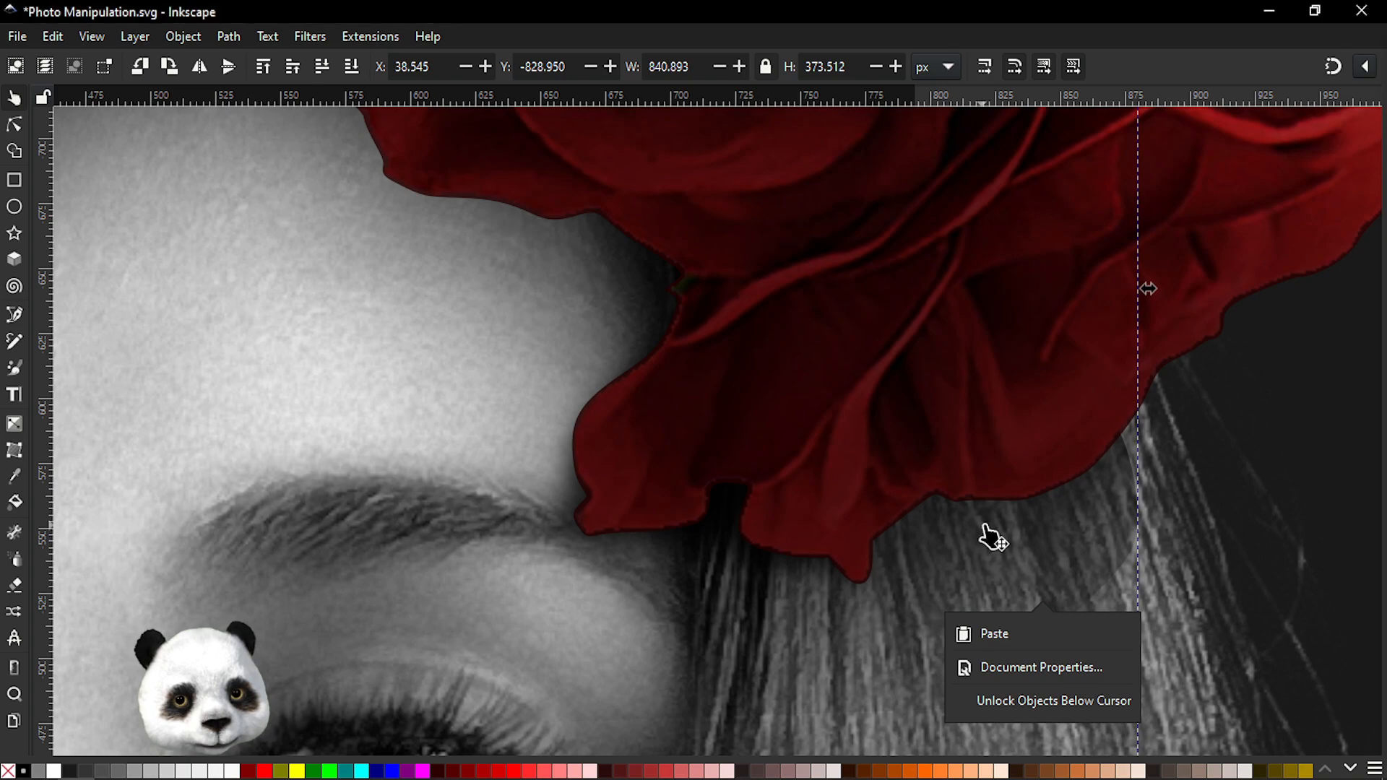
pyautogui.rightClick(1013, 529)
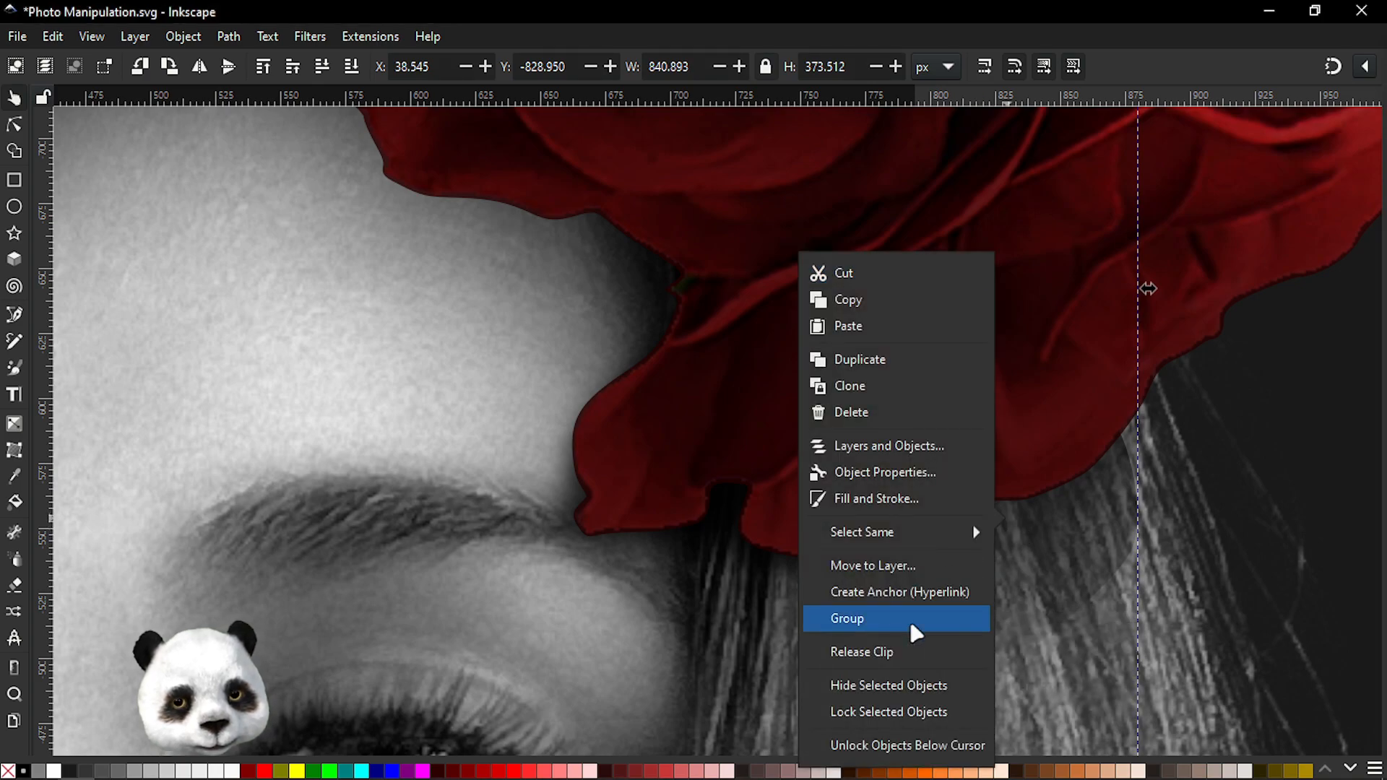
pyautogui.click(856, 653)
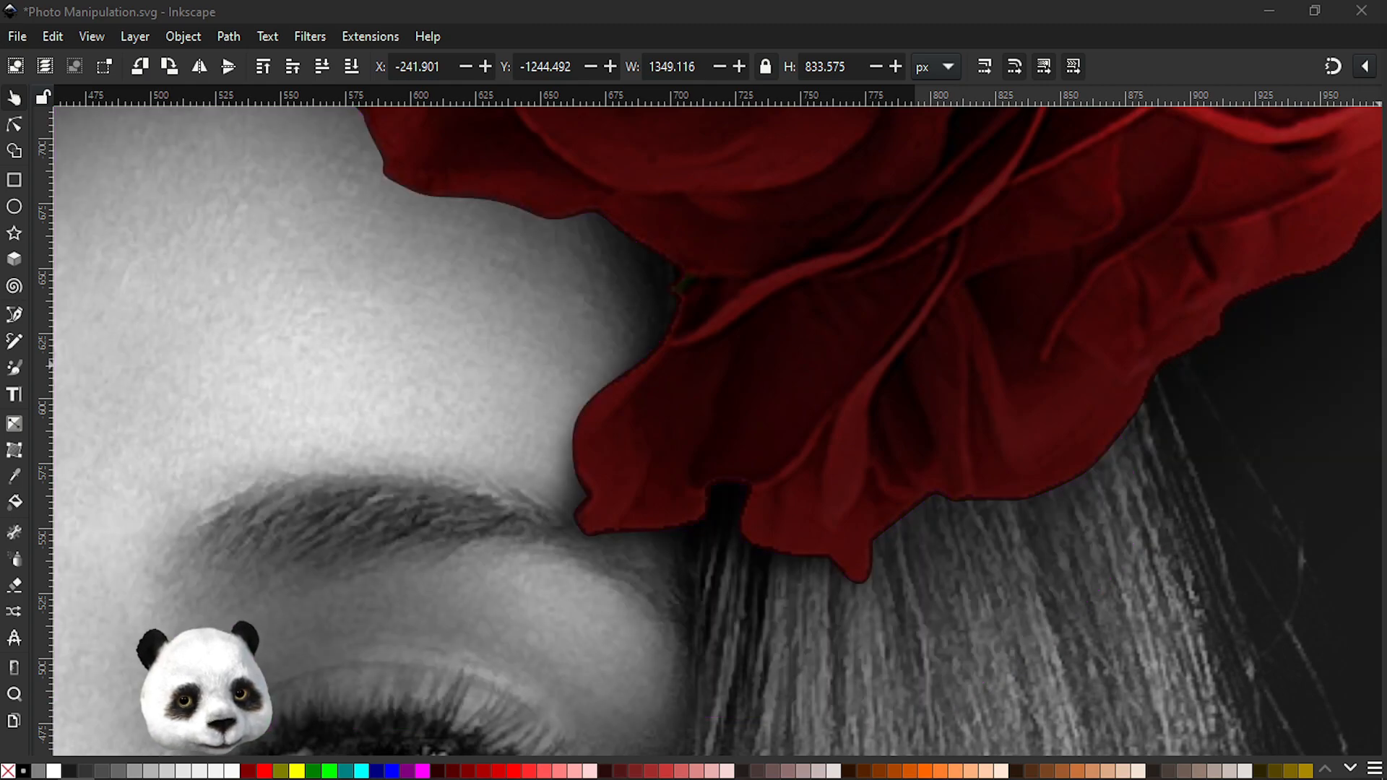
# - Cycle through the released shadow and clip shape, and undo the last change to bring back the purple shape
pyautogui.scroll(-3, 975, 481)
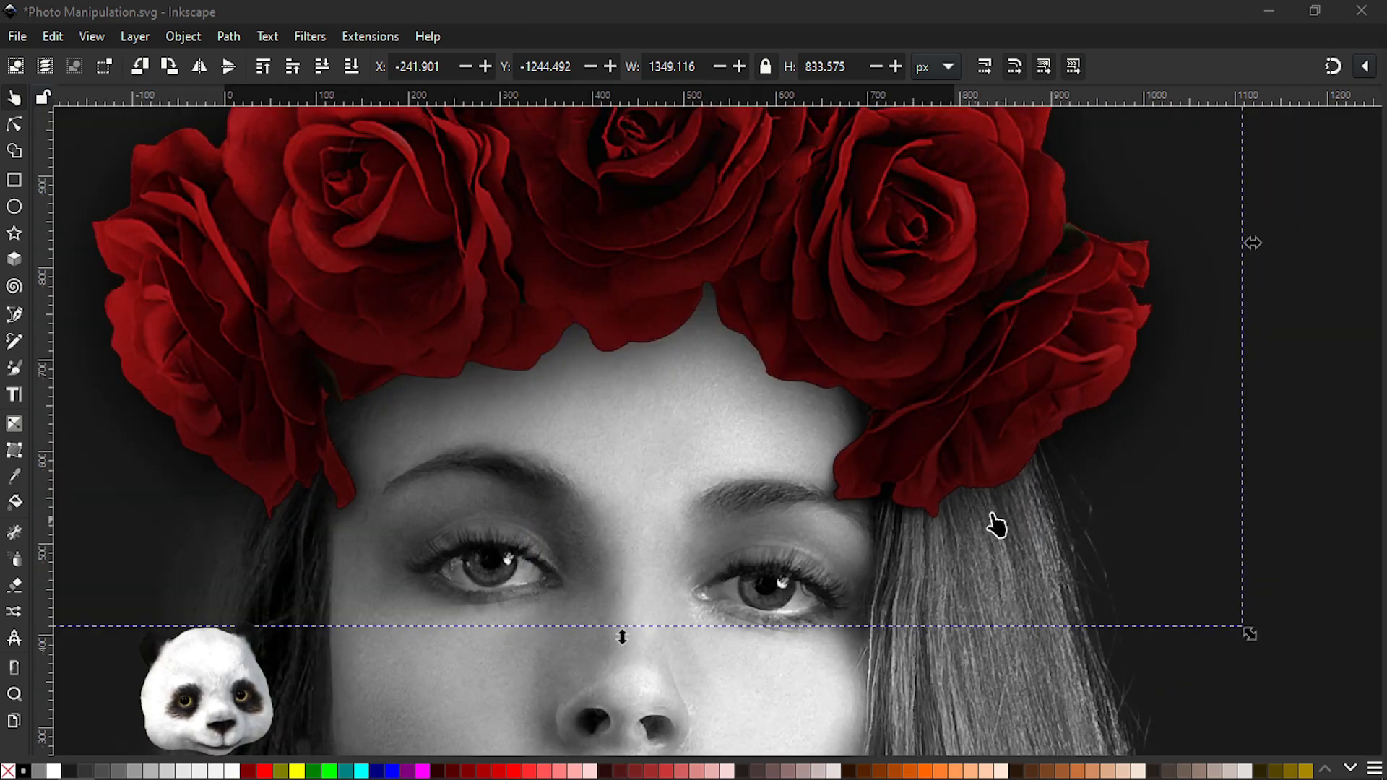
pyautogui.scroll(-1, 985, 516)
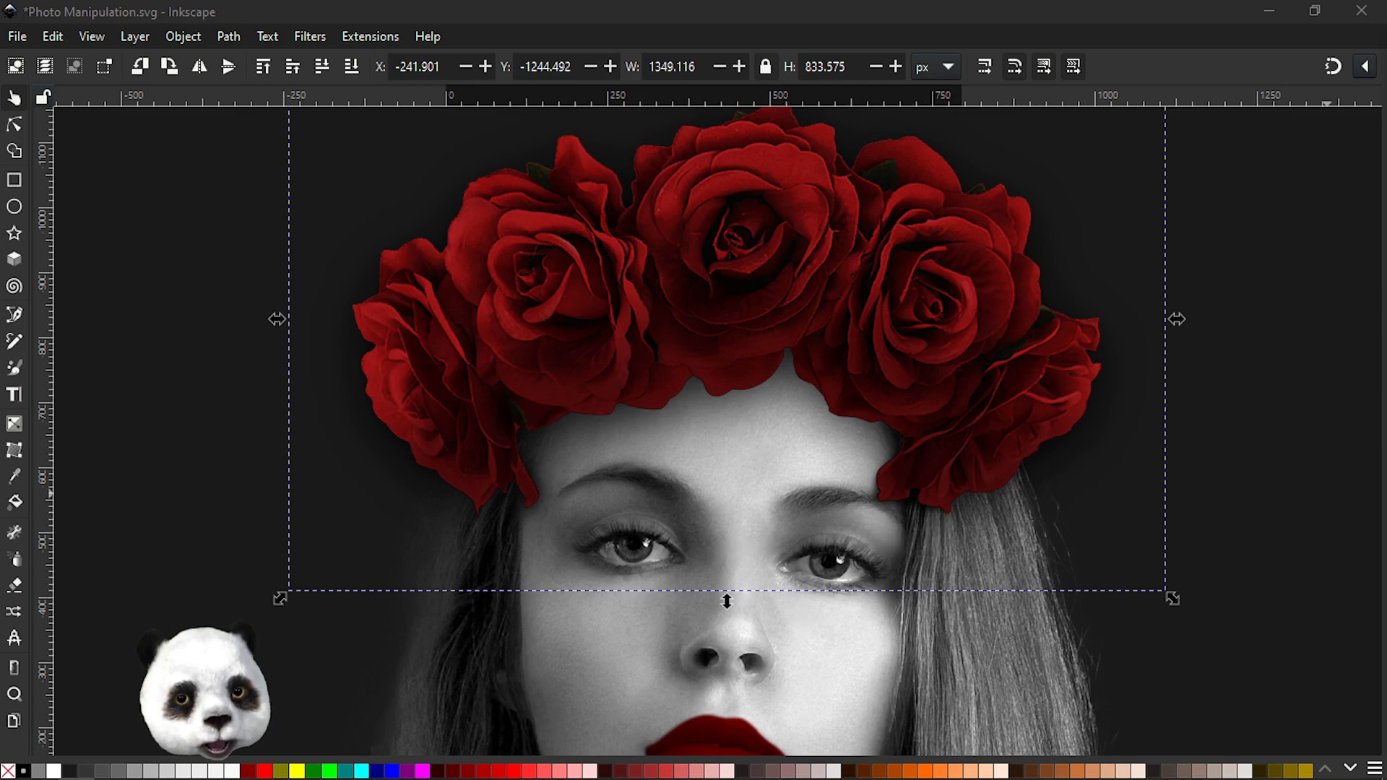
pyautogui.keyDown('shift'); pyautogui.click(743, 439); pyautogui.keyUp('shift')
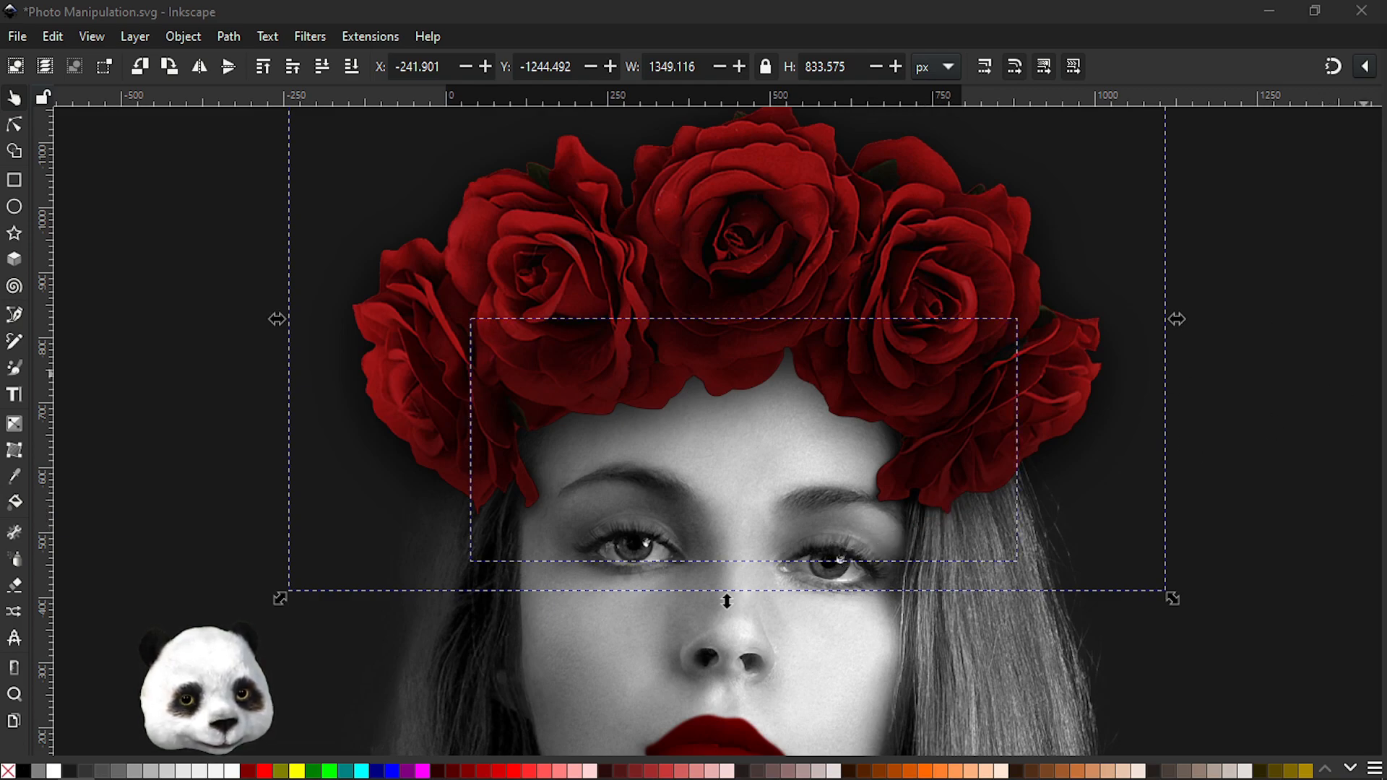
pyautogui.press('Tab')
pyautogui.press('Tab')
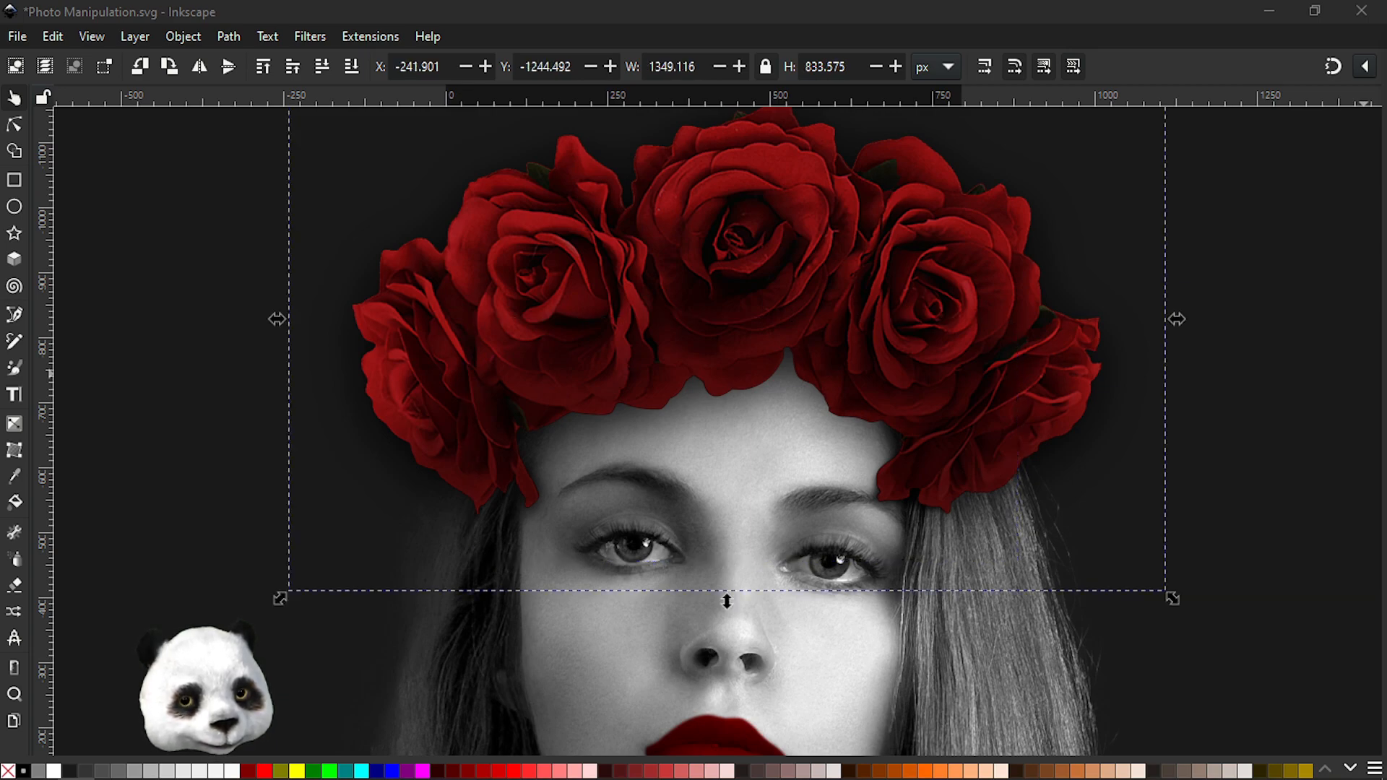
pyautogui.hotkey('ctrl', 'z')
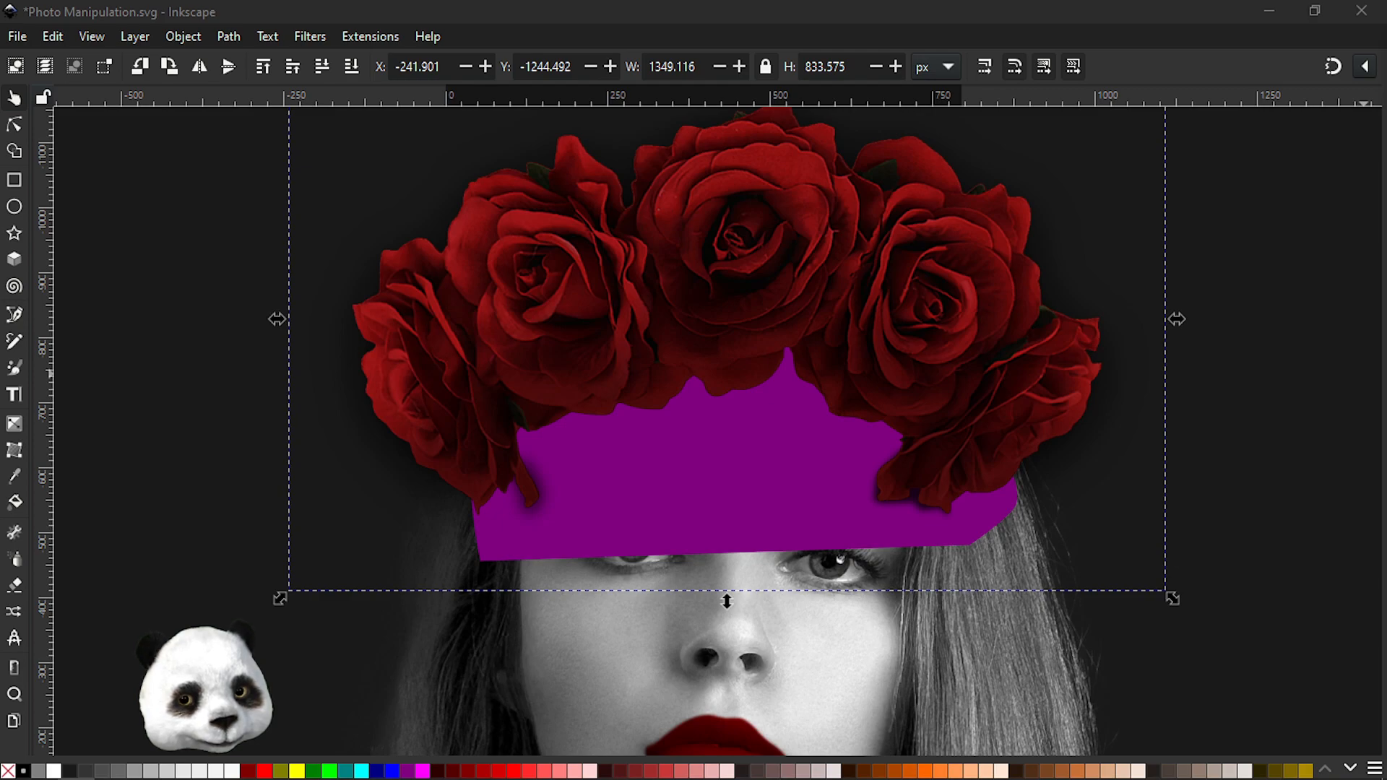
# - Pull the purple shape's bottom corners down to nose level, widen it over the hair, and add the crown shadow to the selection
pyautogui.press('n')
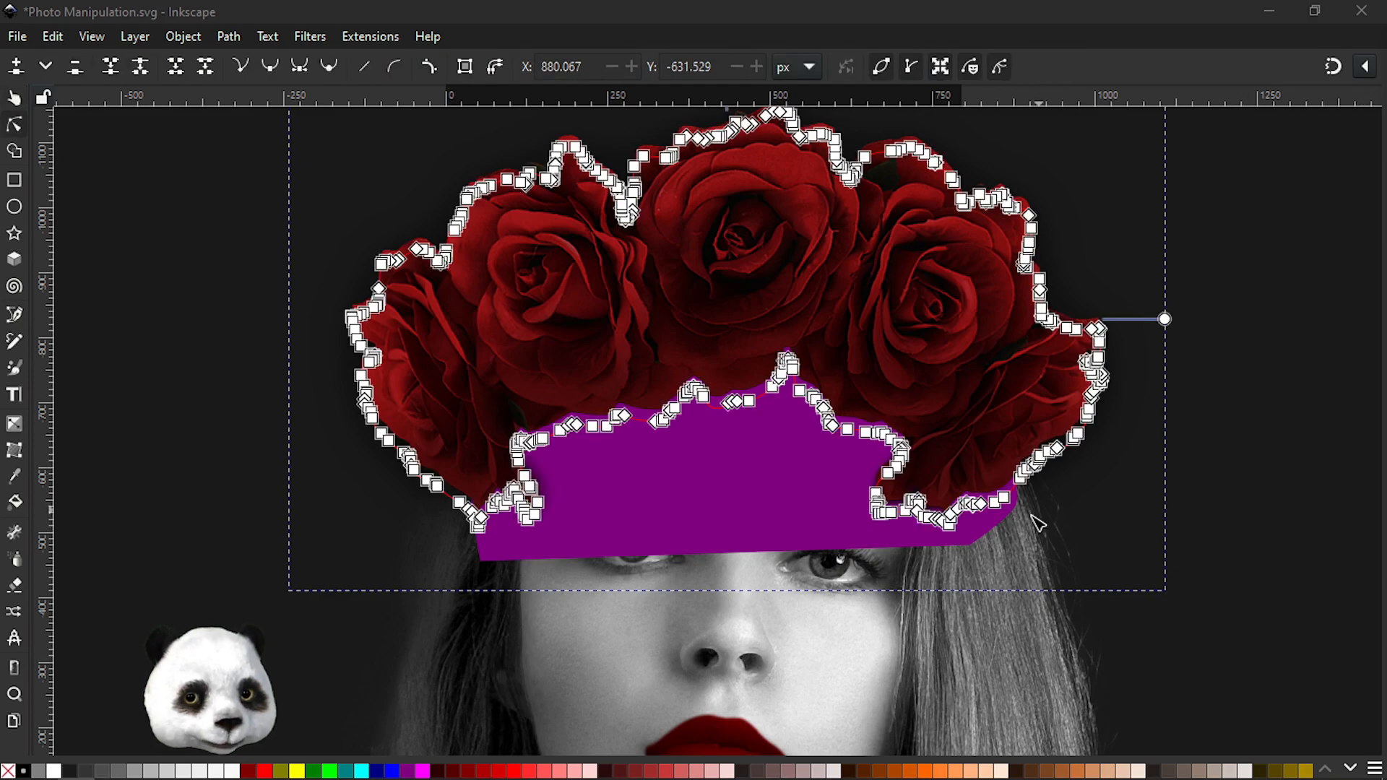
pyautogui.click(838, 542)
pyautogui.moveTo(975, 545); pyautogui.dragTo(976, 649)
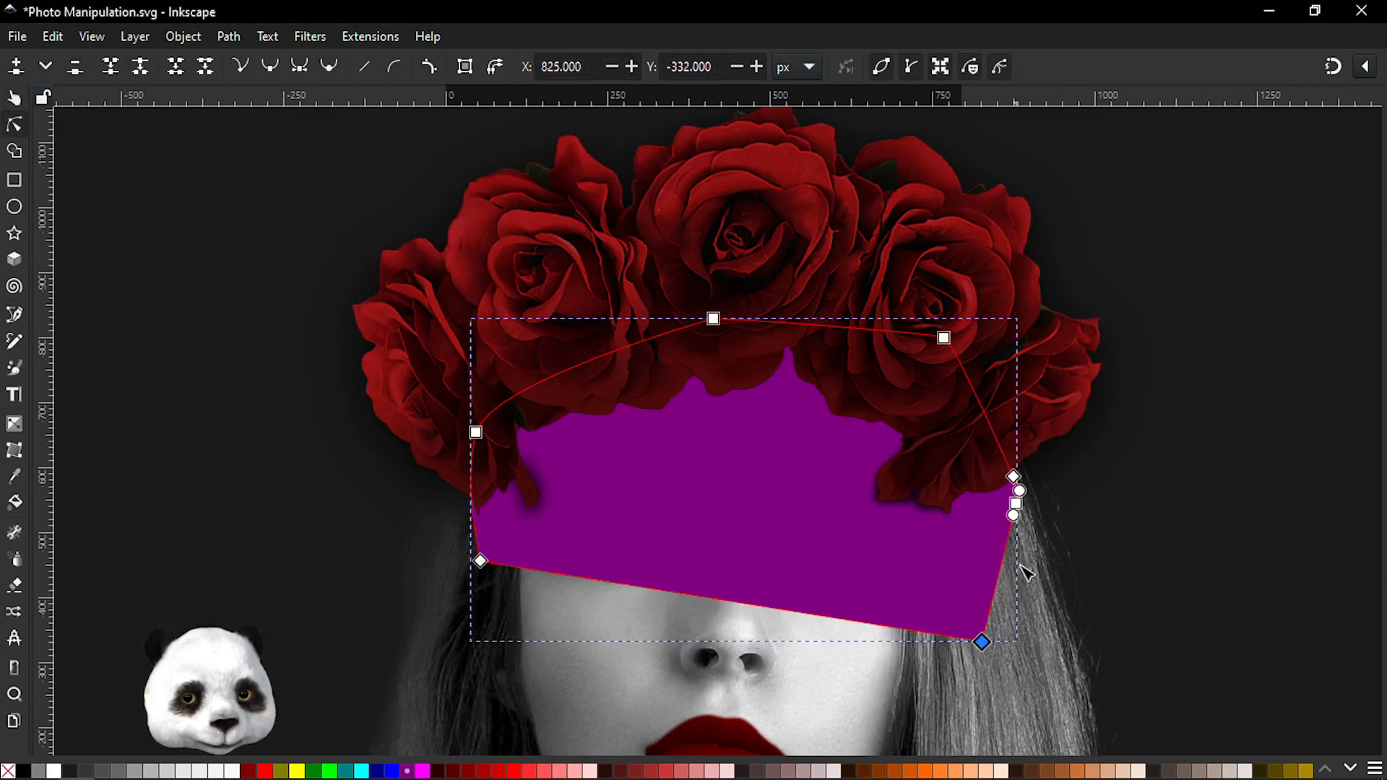
pyautogui.moveTo(1016, 504); pyautogui.dragTo(1018, 455)
pyautogui.click(1014, 477)
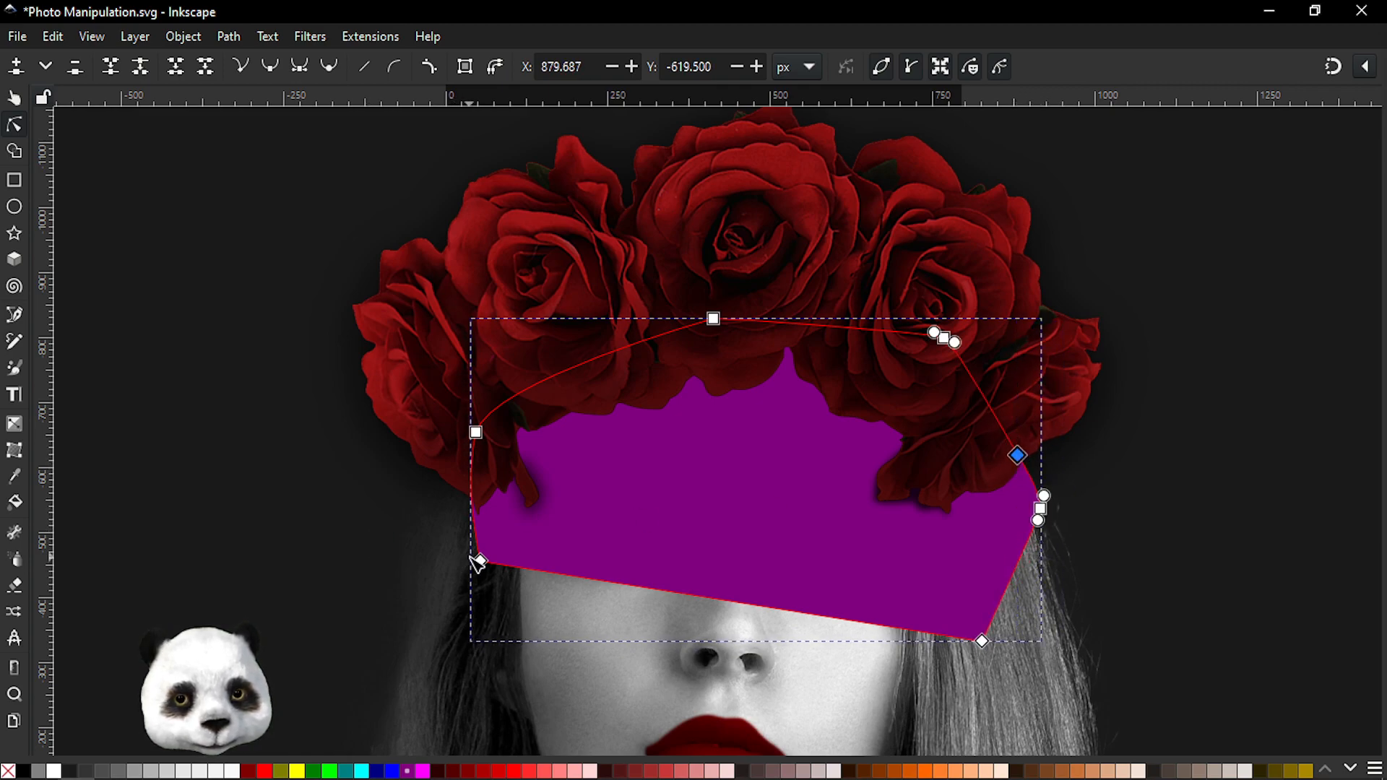
pyautogui.moveTo(479, 562); pyautogui.dragTo(457, 640)
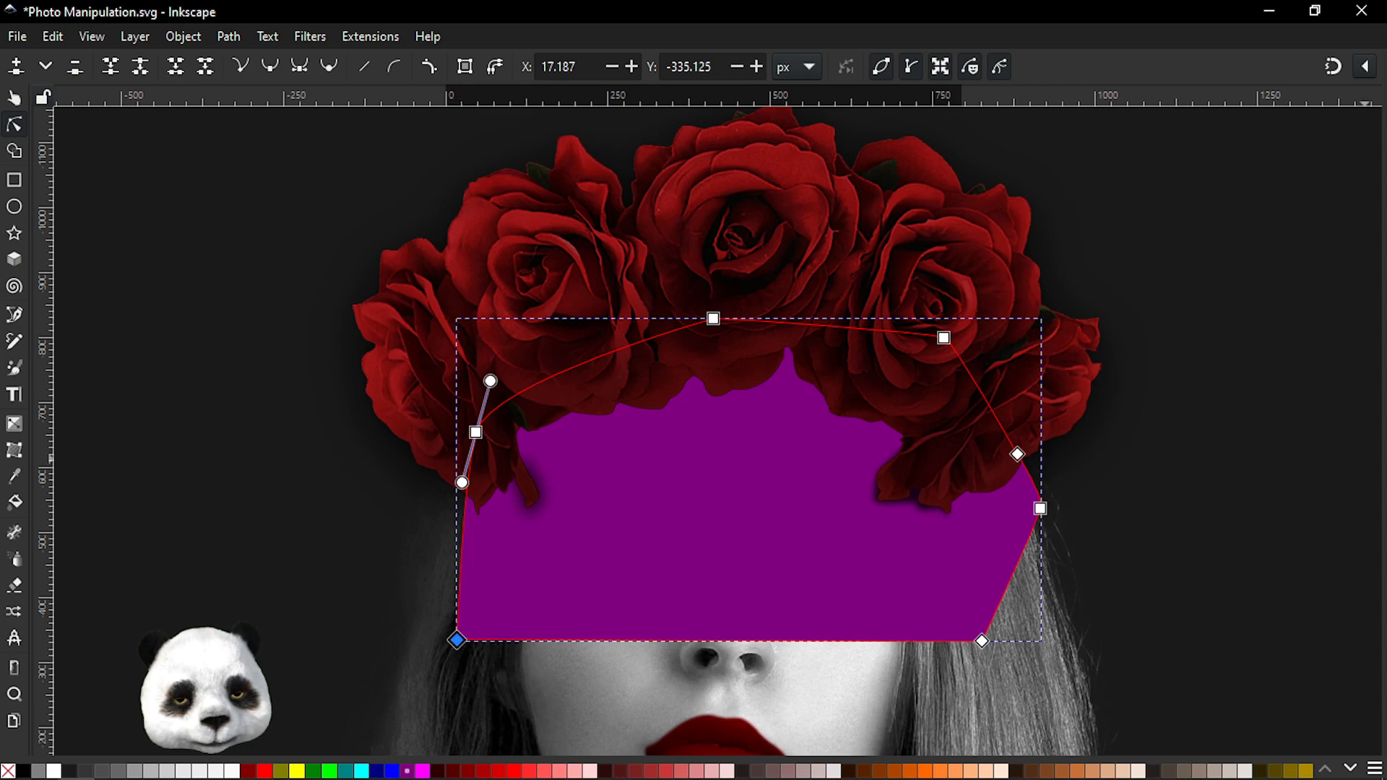
pyautogui.keyDown('shift'); pyautogui.click(1024, 475); pyautogui.keyUp('shift')
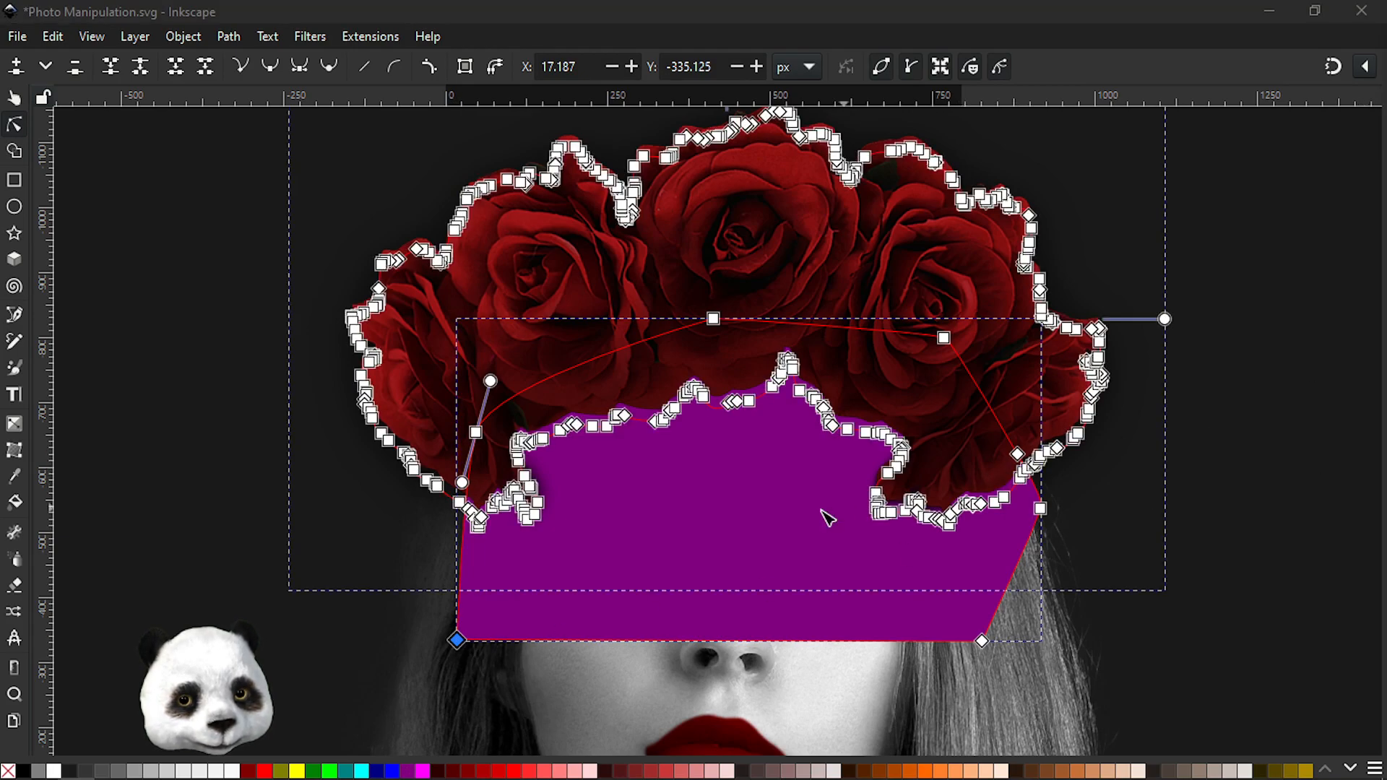
# - Clip the crown shadow with the reshaped purple shape, deselect it, and save the document
pyautogui.rightClick(744, 526)
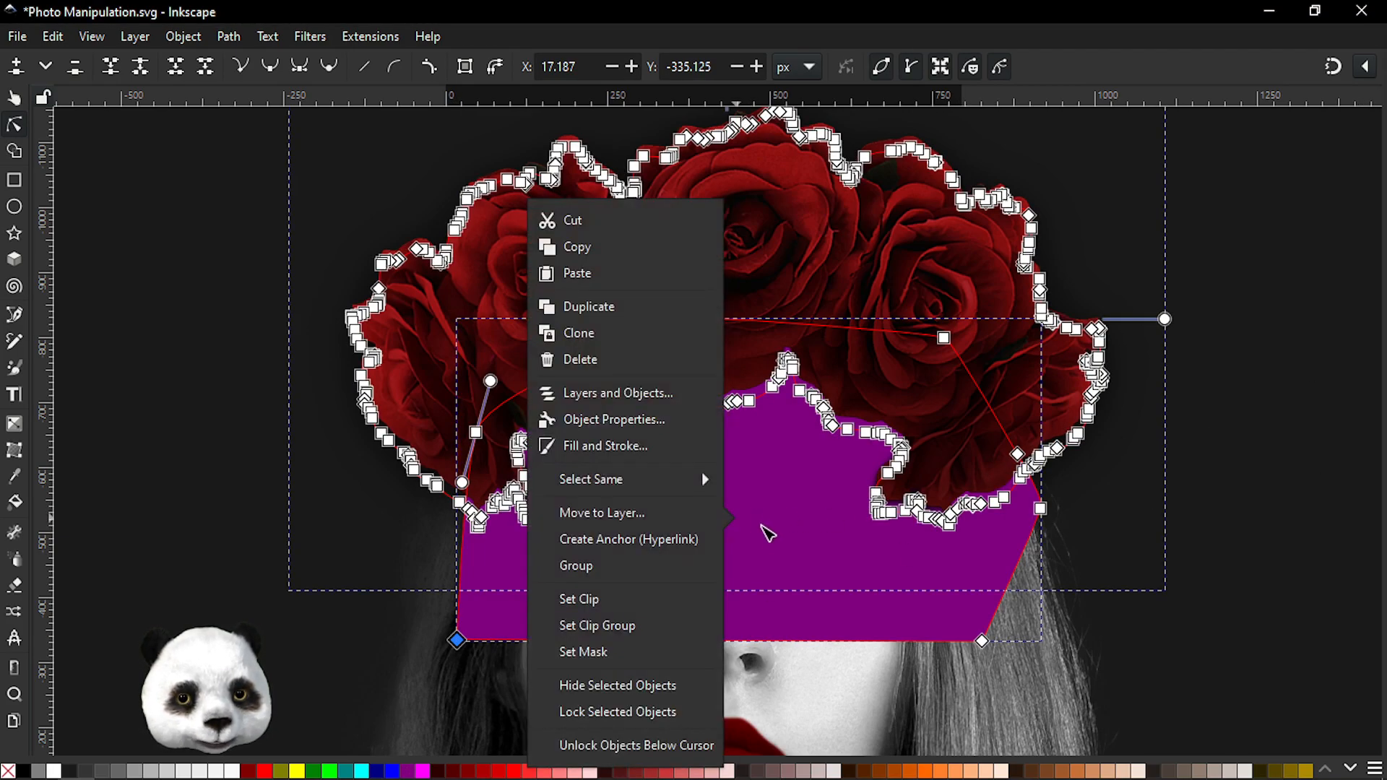
pyautogui.click(616, 604)
pyautogui.click(1259, 502)
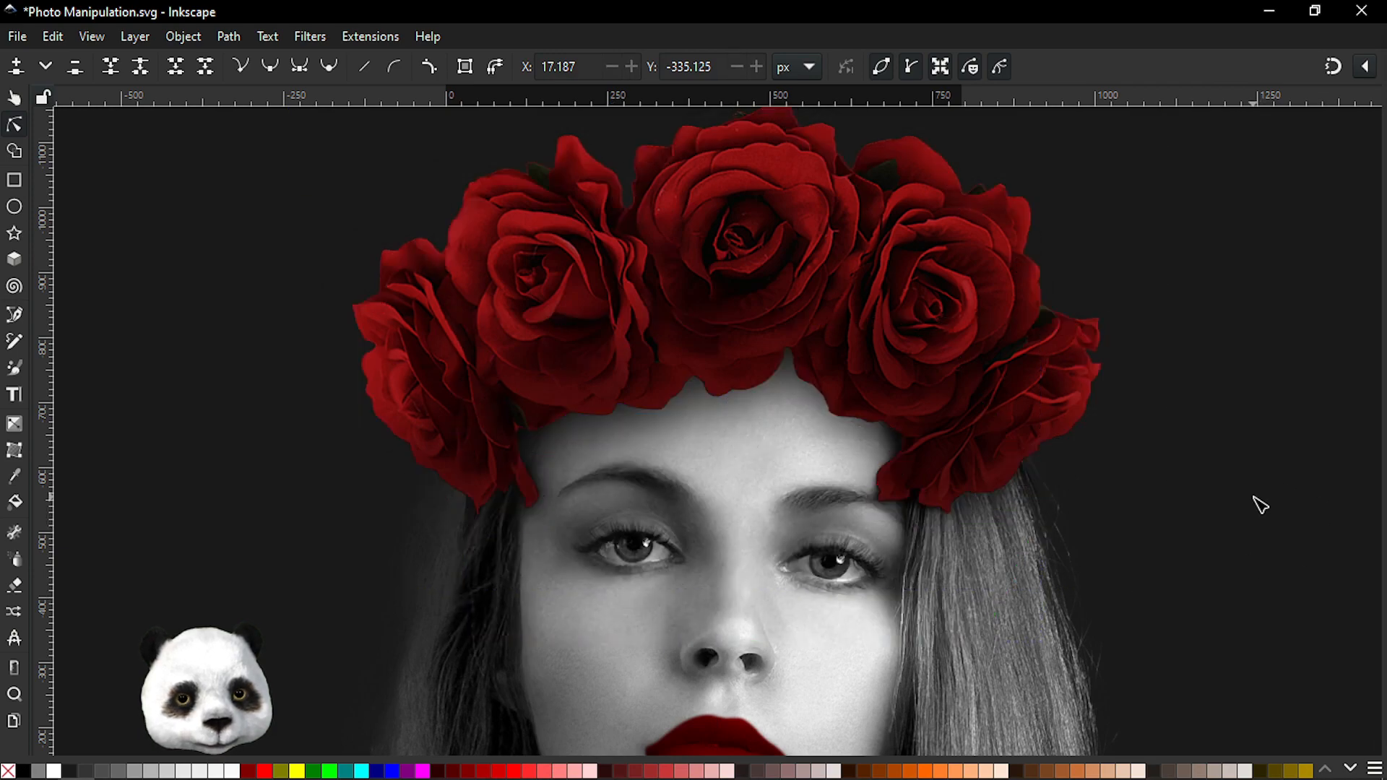
pyautogui.scroll(-3, 1237, 519)
pyautogui.hotkey('ctrl', 's')
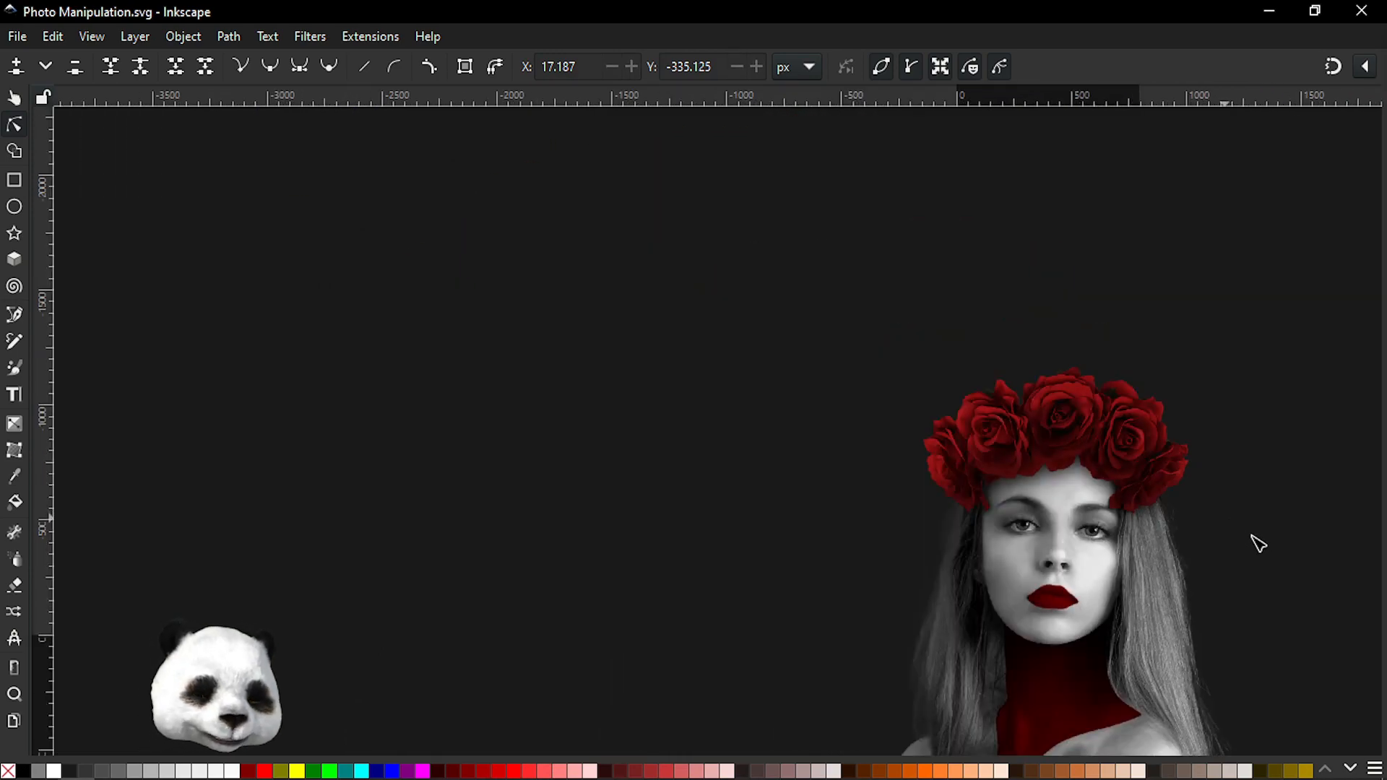
# - Nudge the left node of the dark patch under the right-hand rose petals slightly upward, deselect it, and save the document
pyautogui.scroll(3, 1252, 540)
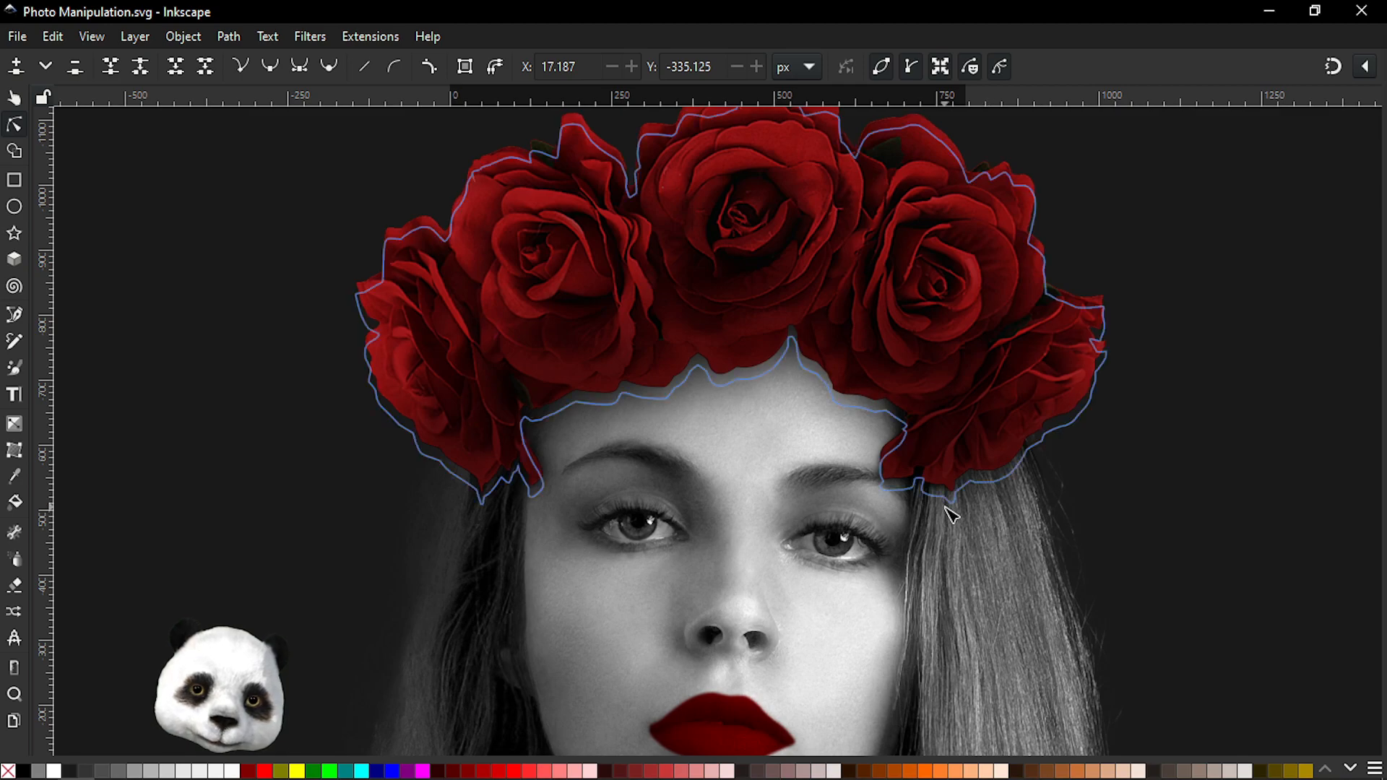
pyautogui.scroll(1, 951, 504)
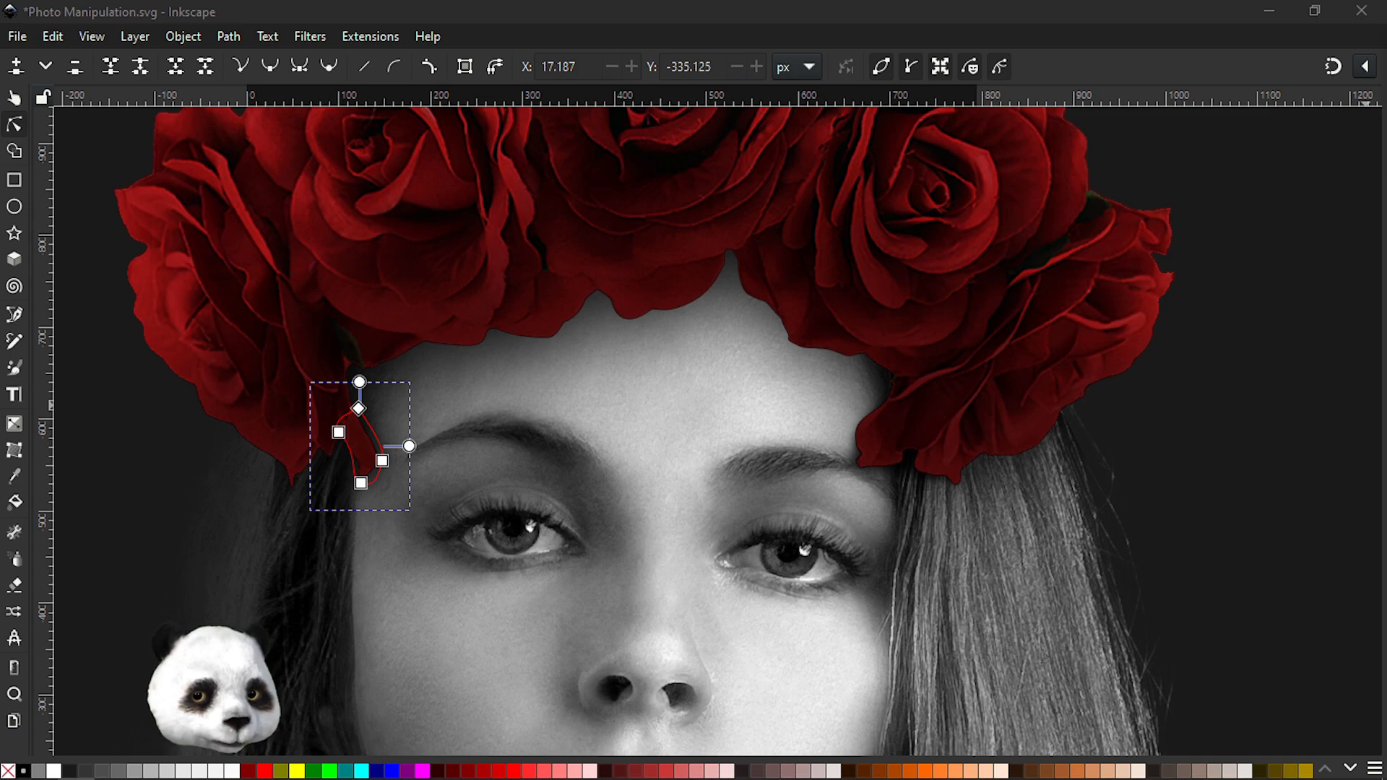
pyautogui.press('Tab')
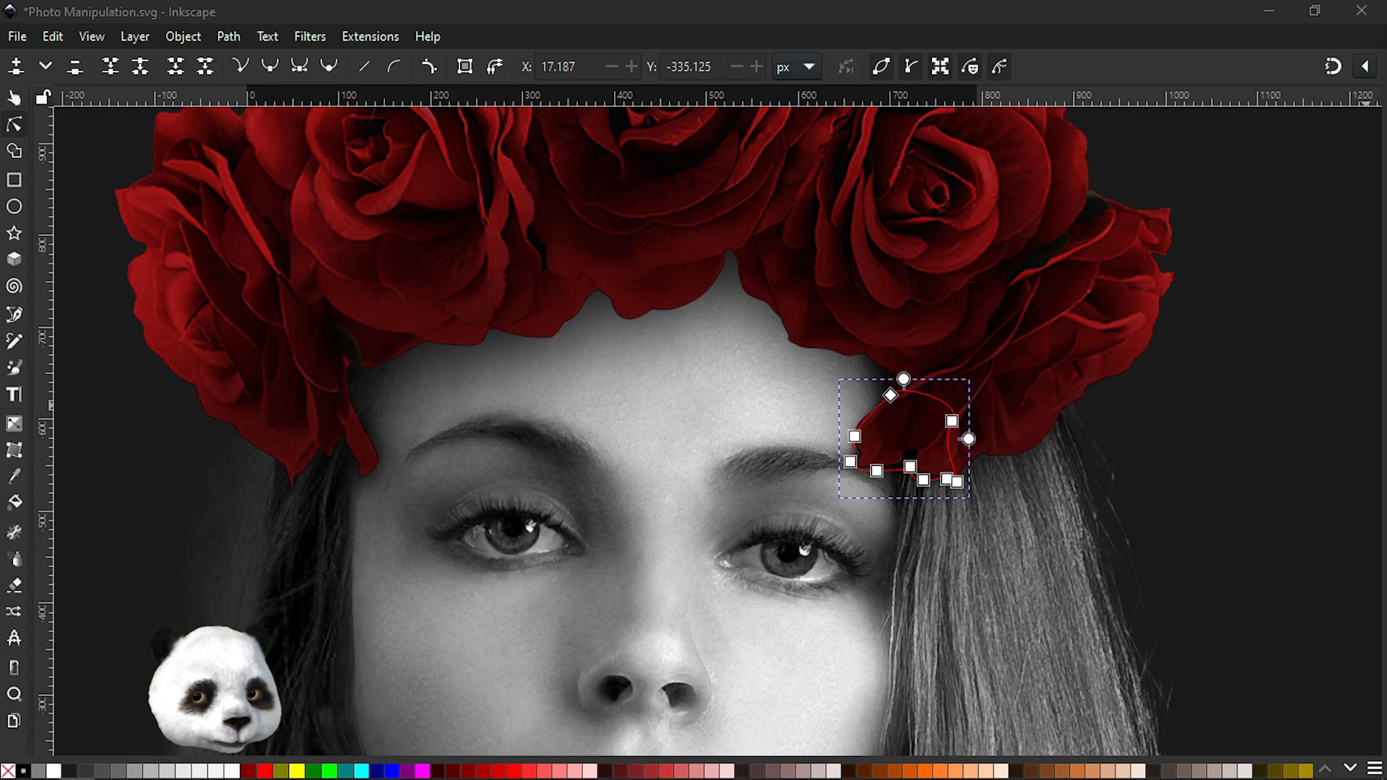
pyautogui.scroll(3, 962, 492)
pyautogui.click(691, 323)
pyautogui.moveTo(695, 324); pyautogui.dragTo(691, 301)
pyautogui.click(1241, 519)
pyautogui.click(1235, 512)
pyautogui.scroll(-6, 1183, 513)
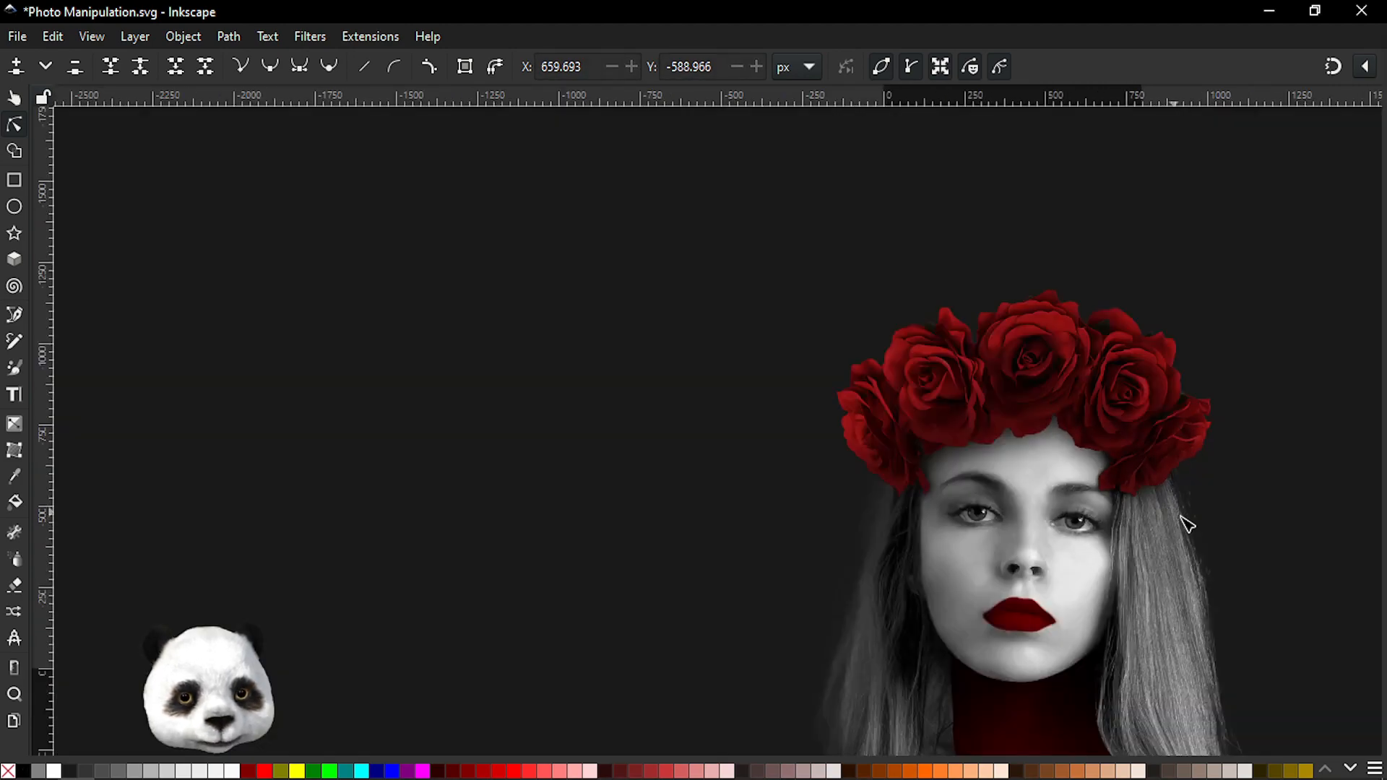
pyautogui.scroll(-1, 1223, 548)
pyautogui.moveTo(1224, 549); pyautogui.dragTo(793, 356)
pyautogui.hotkey('ctrl', 's')
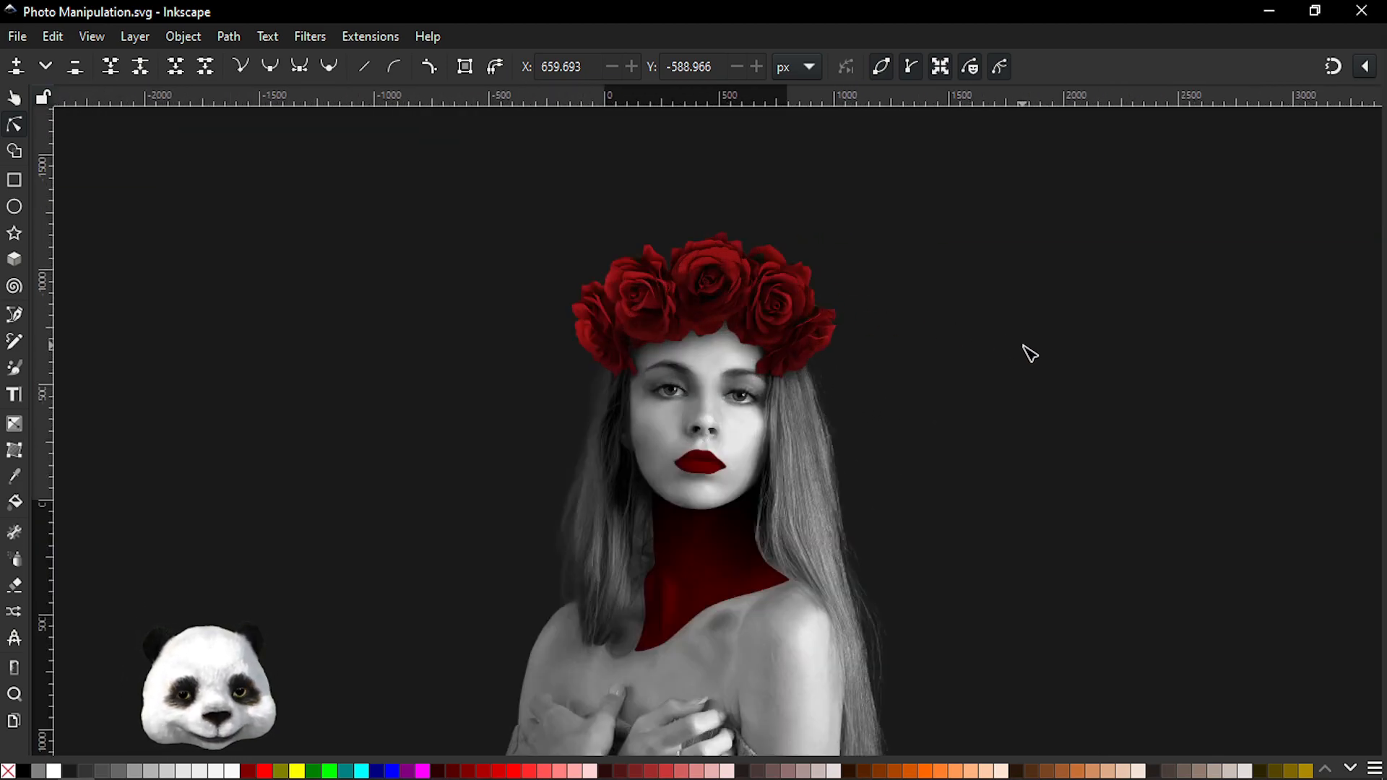
# - Examine the overall composition, from the rose crown and face down to the hands and the full figure
pyautogui.scroll(2, 722, 456)
pyautogui.scroll(-1, 790, 464)
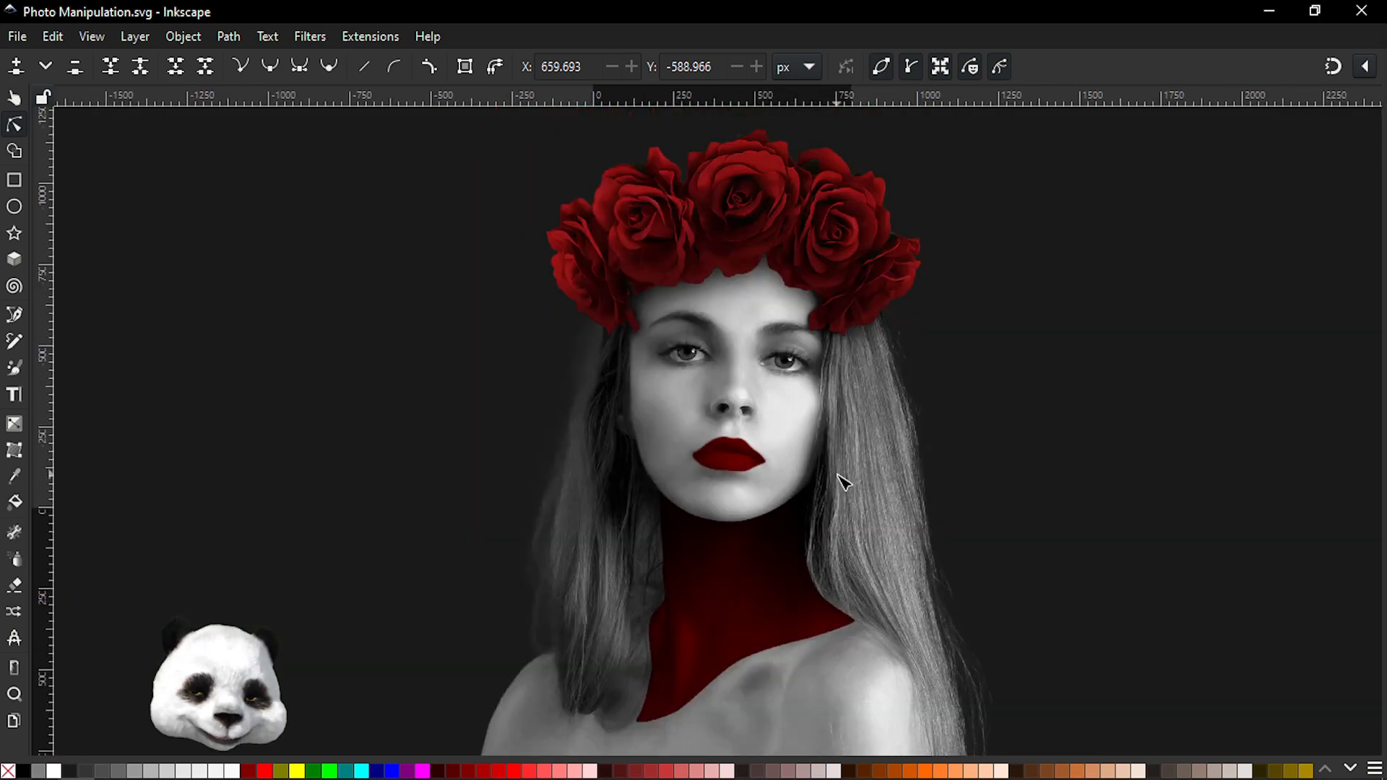
pyautogui.scroll(-2, 838, 481)
pyautogui.moveTo(945, 567); pyautogui.dragTo(850, 470)
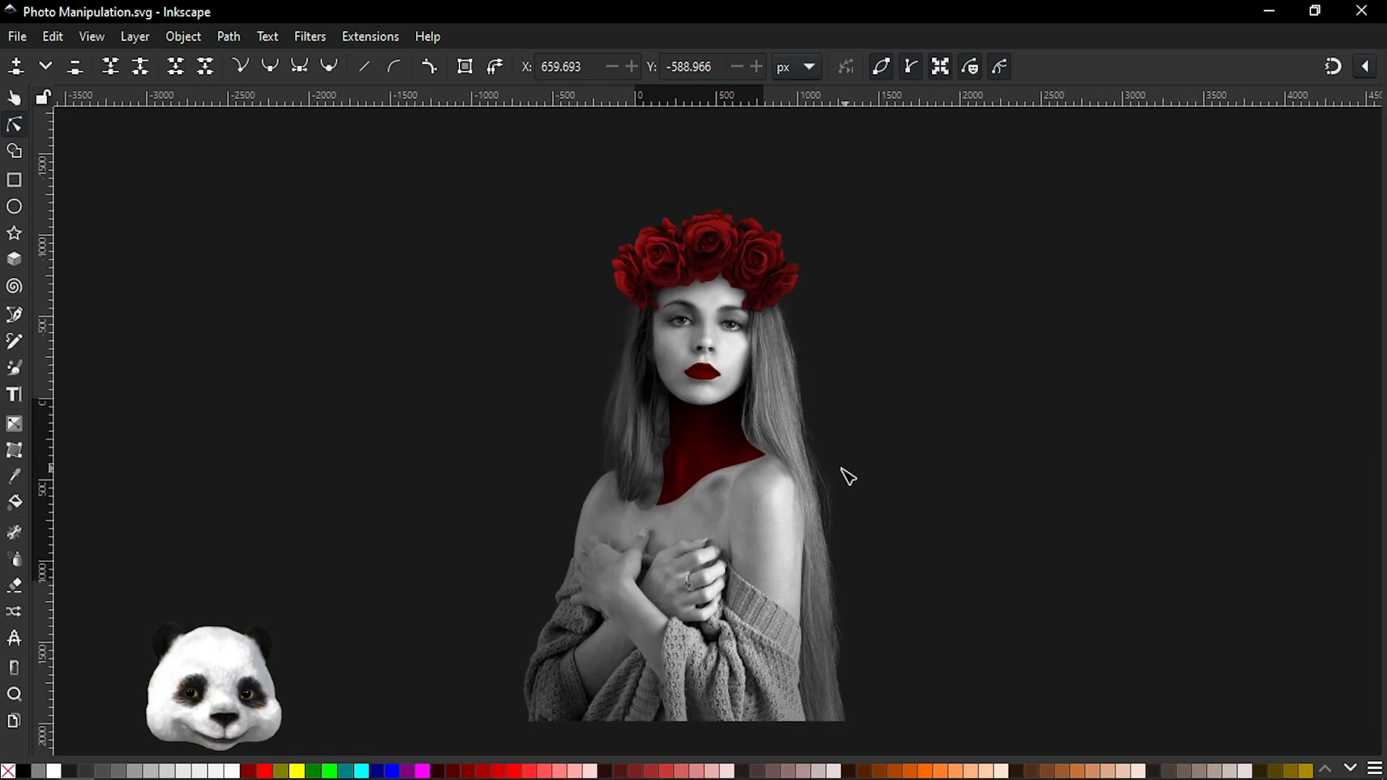
pyautogui.scroll(1, 748, 571)
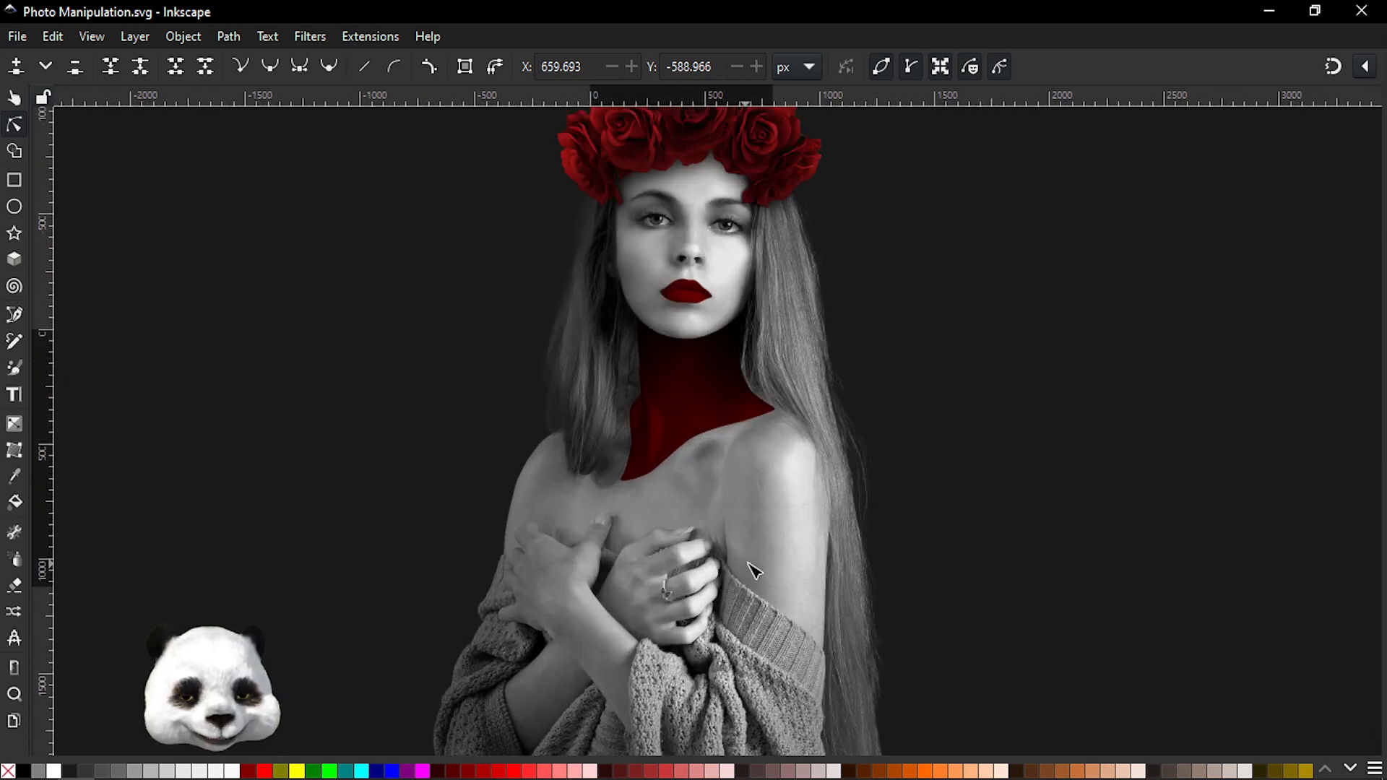
pyautogui.moveTo(759, 495); pyautogui.dragTo(825, 567)
pyautogui.scroll(-2, 795, 607)
pyautogui.scroll(1, 751, 523)
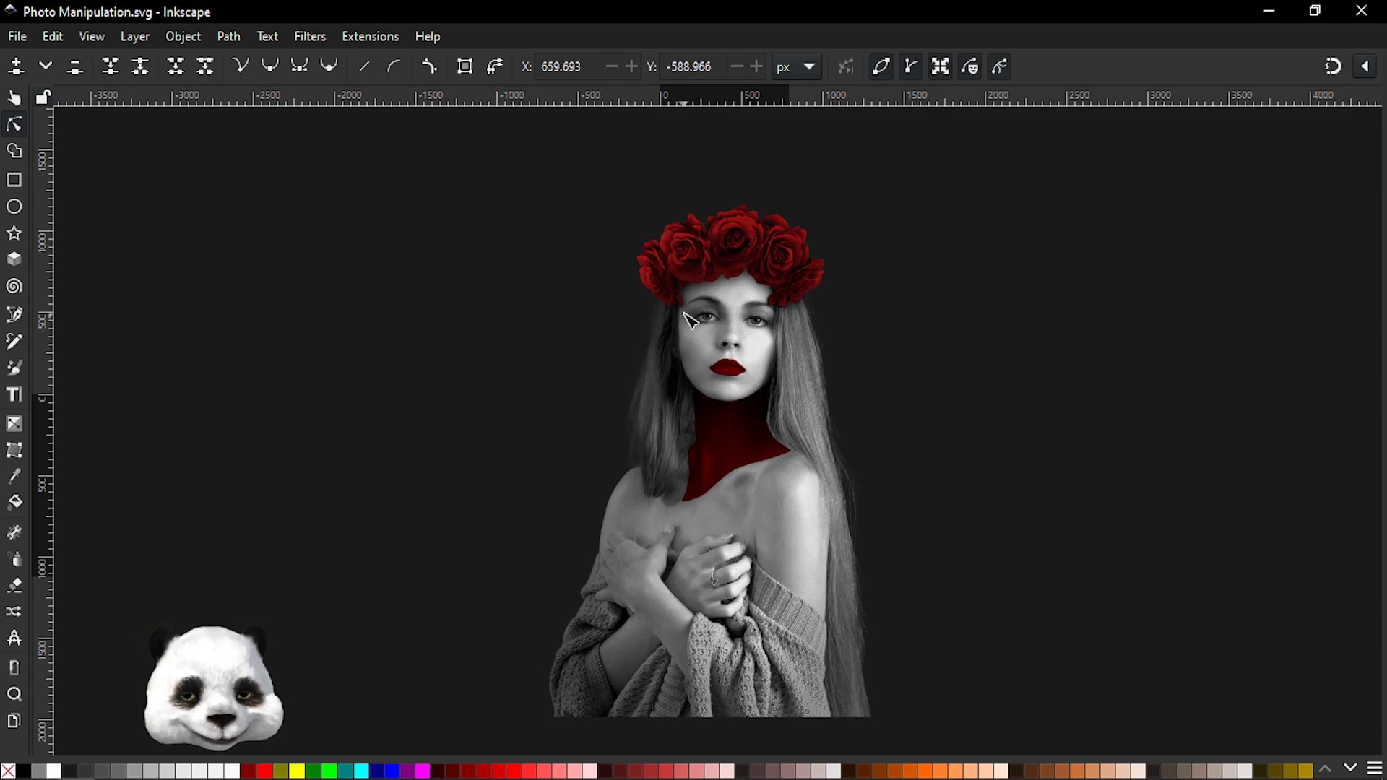
# - Draw a closed four-point band with straight edges across both eyes, running from the hair on one side to the other
pyautogui.keyDown('ctrl'); pyautogui.scroll(3, 686, 318); pyautogui.keyUp('ctrl')
pyautogui.press('b')
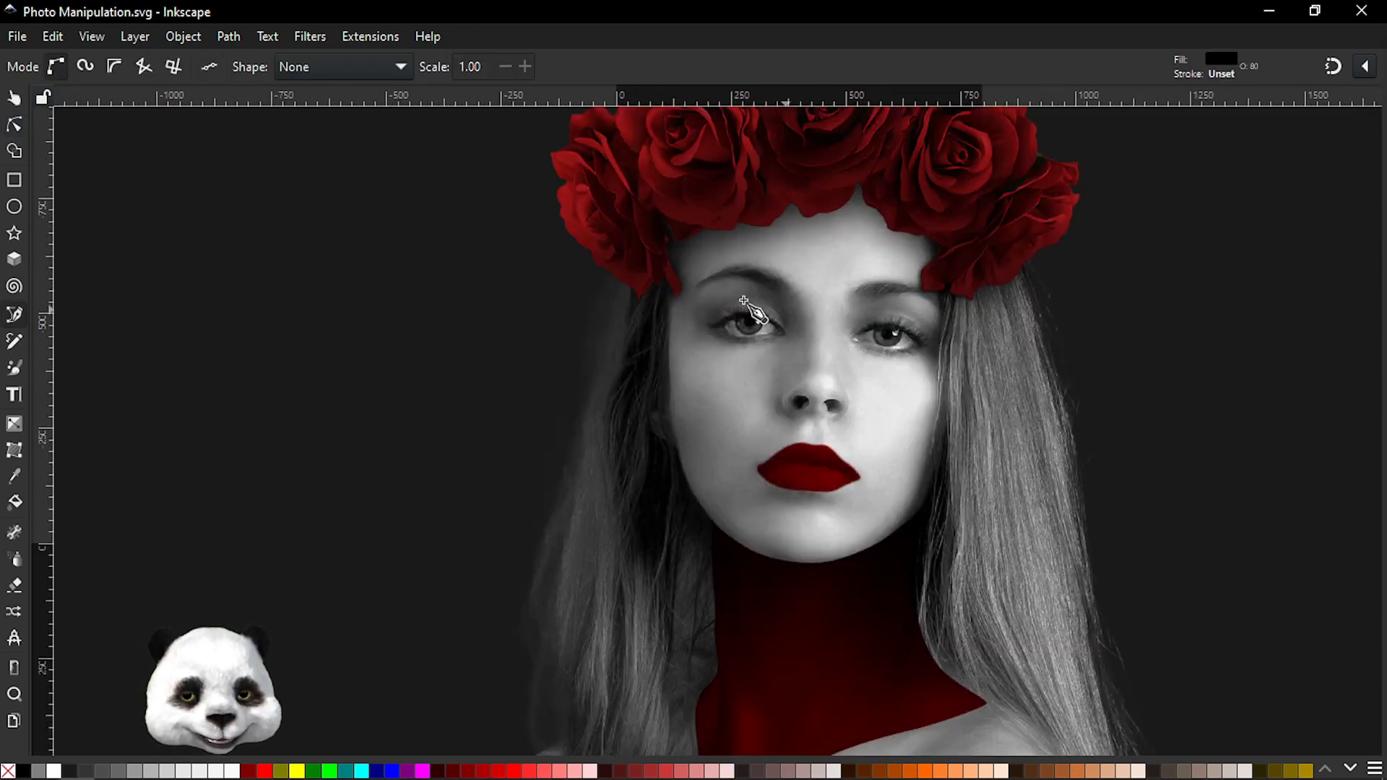
pyautogui.keyDown('ctrl'); pyautogui.scroll(3, 722, 304); pyautogui.keyUp('ctrl')
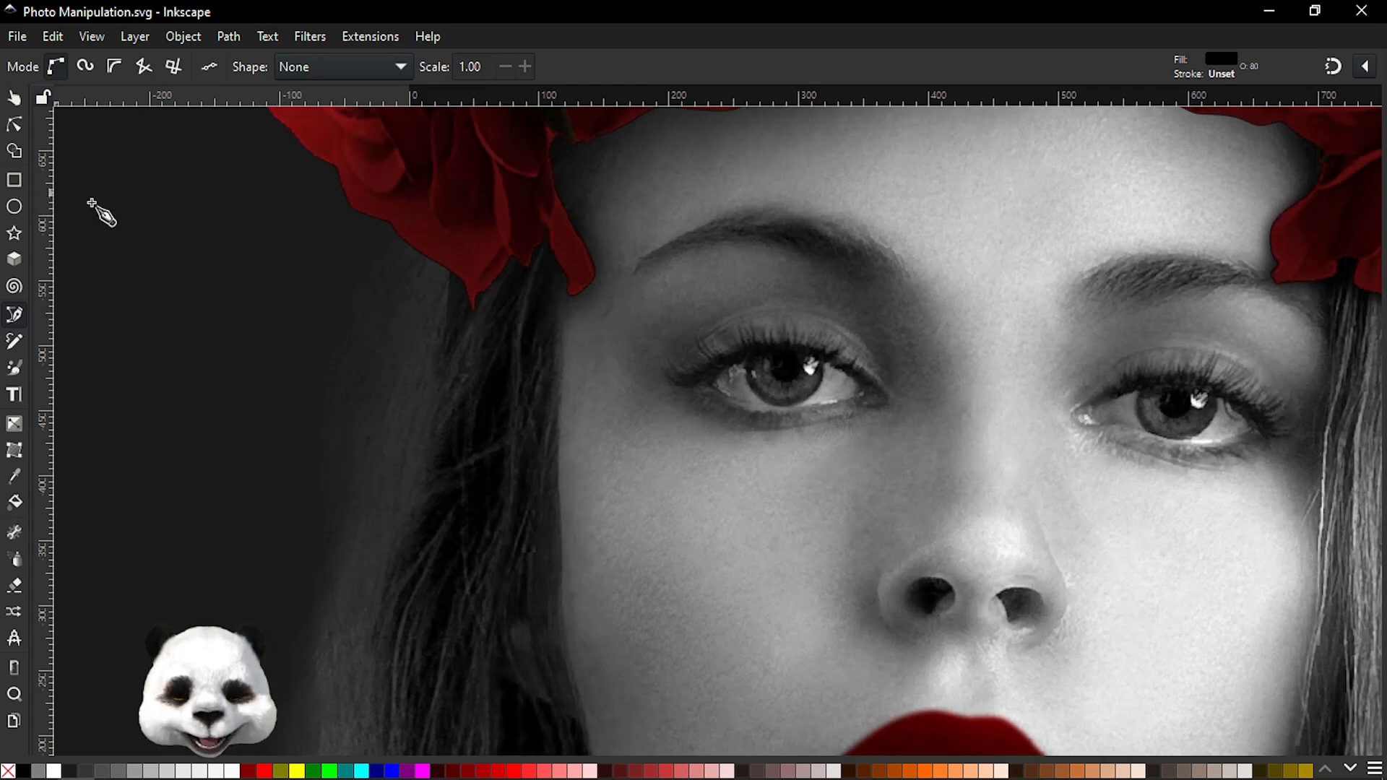
pyautogui.click(527, 300)
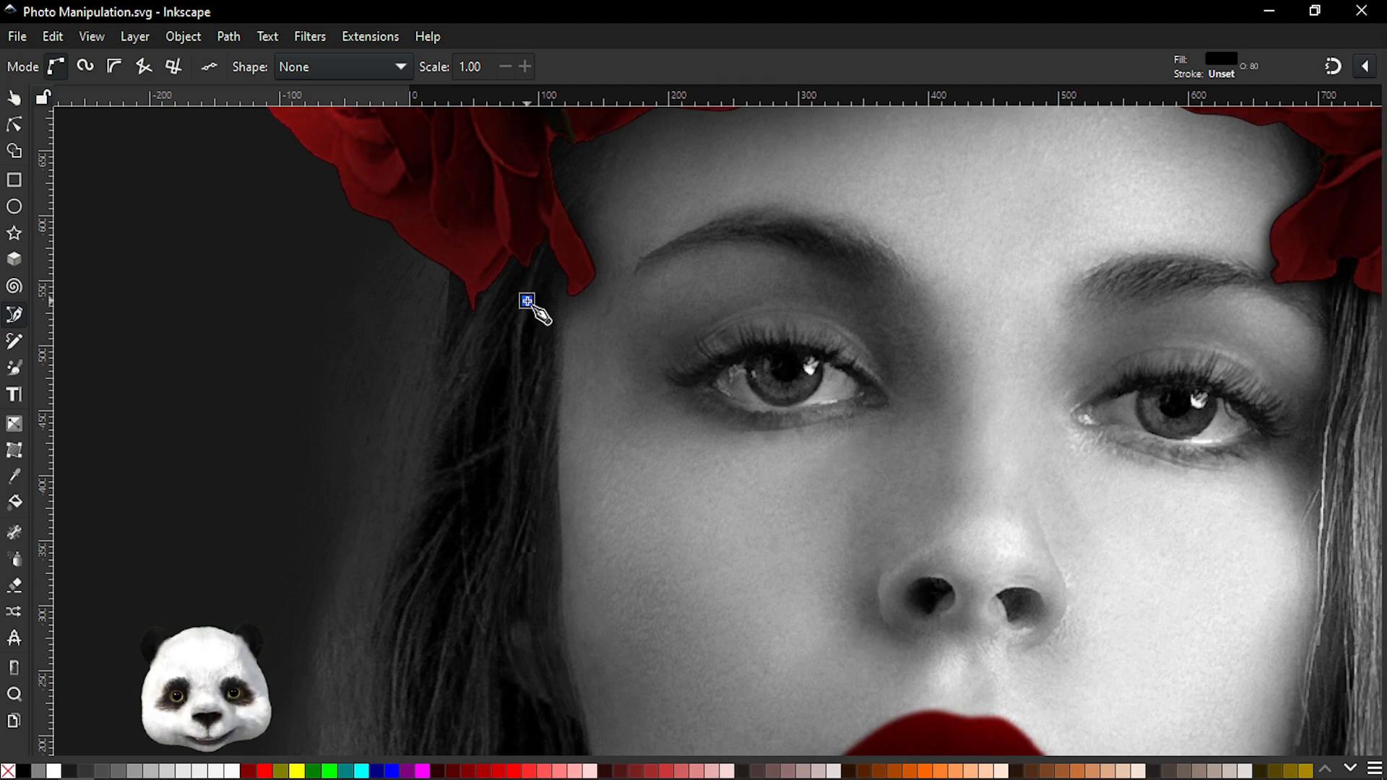
pyautogui.click(527, 442)
pyautogui.hscroll(8, 973, 452)
pyautogui.scroll(-2, 972, 452)
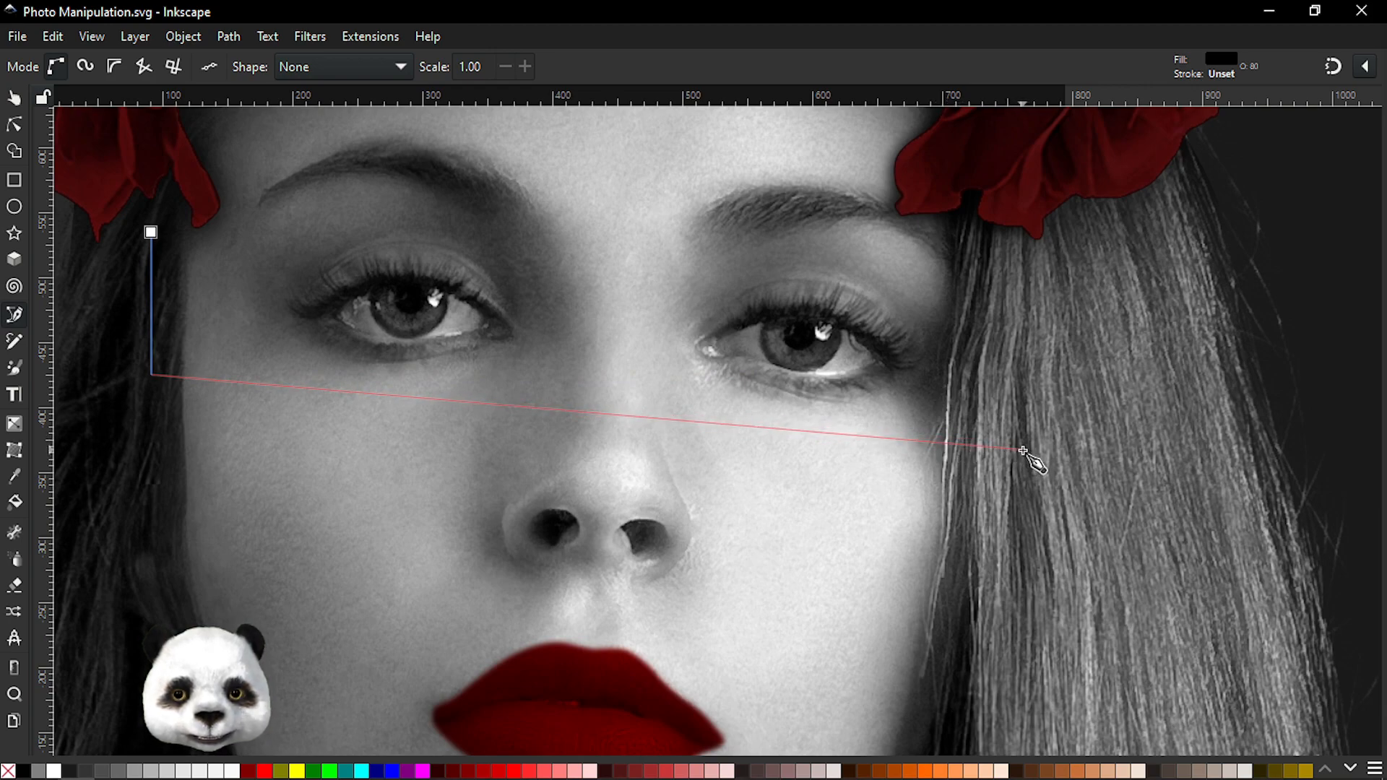
pyautogui.click(981, 443)
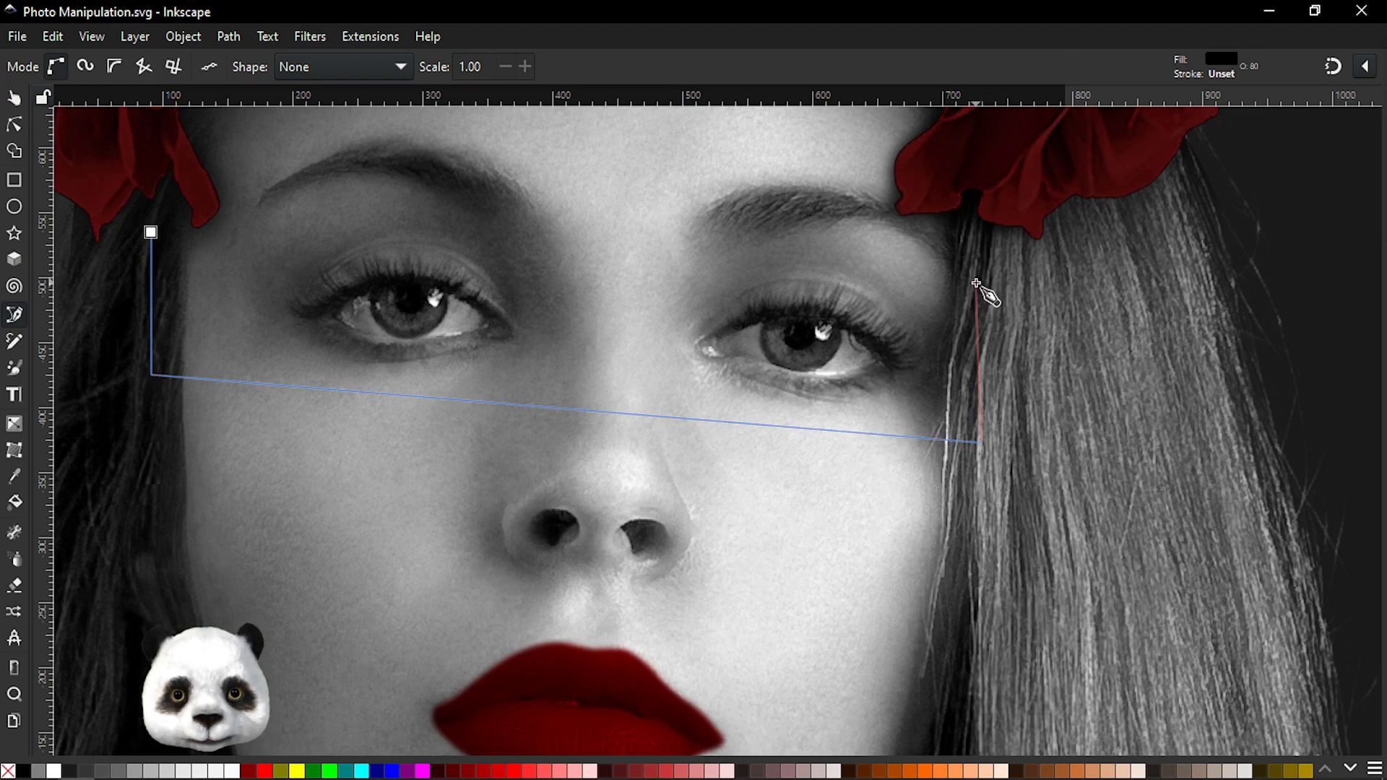
pyautogui.click(978, 281)
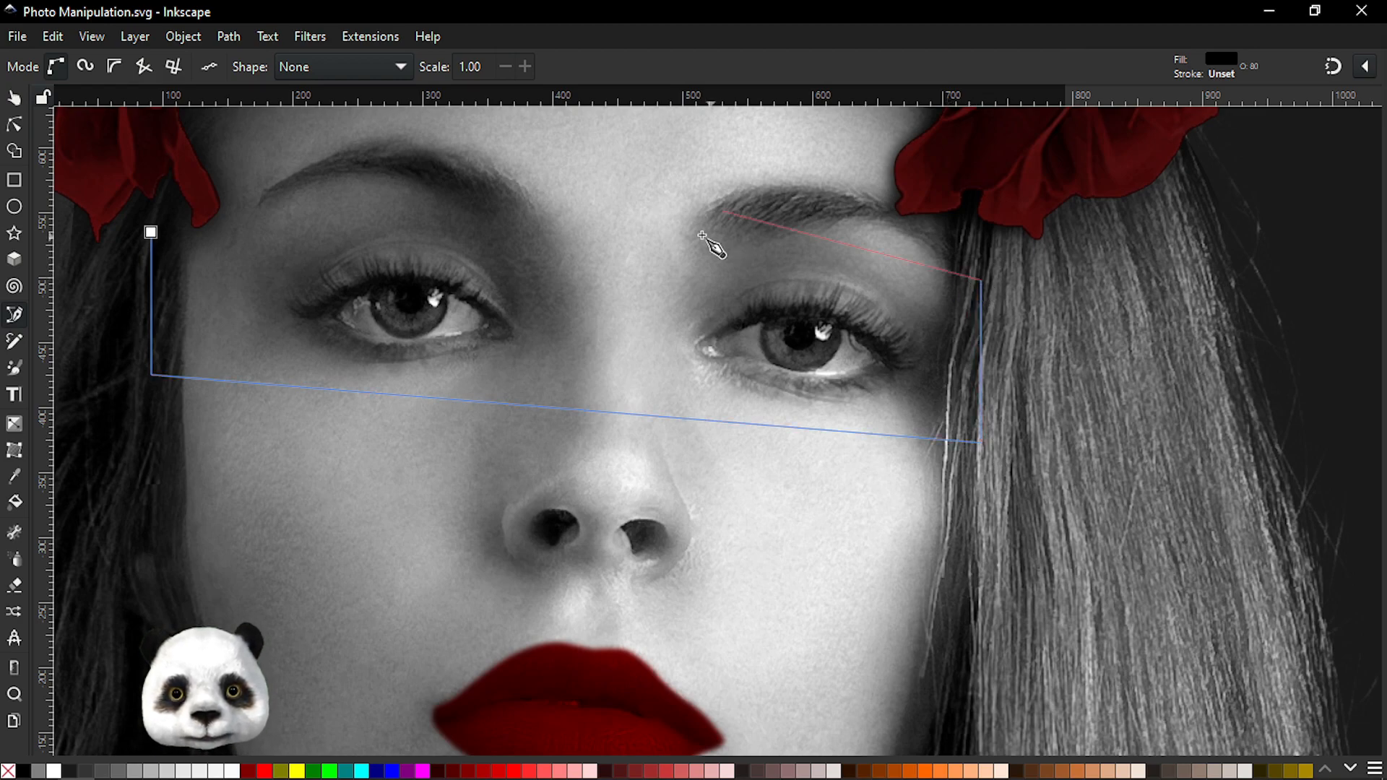
pyautogui.click(151, 233)
# - Raise the eye band's upper corners, lower its bottom-left corner, and extend its right end further over the hair
pyautogui.press('n')
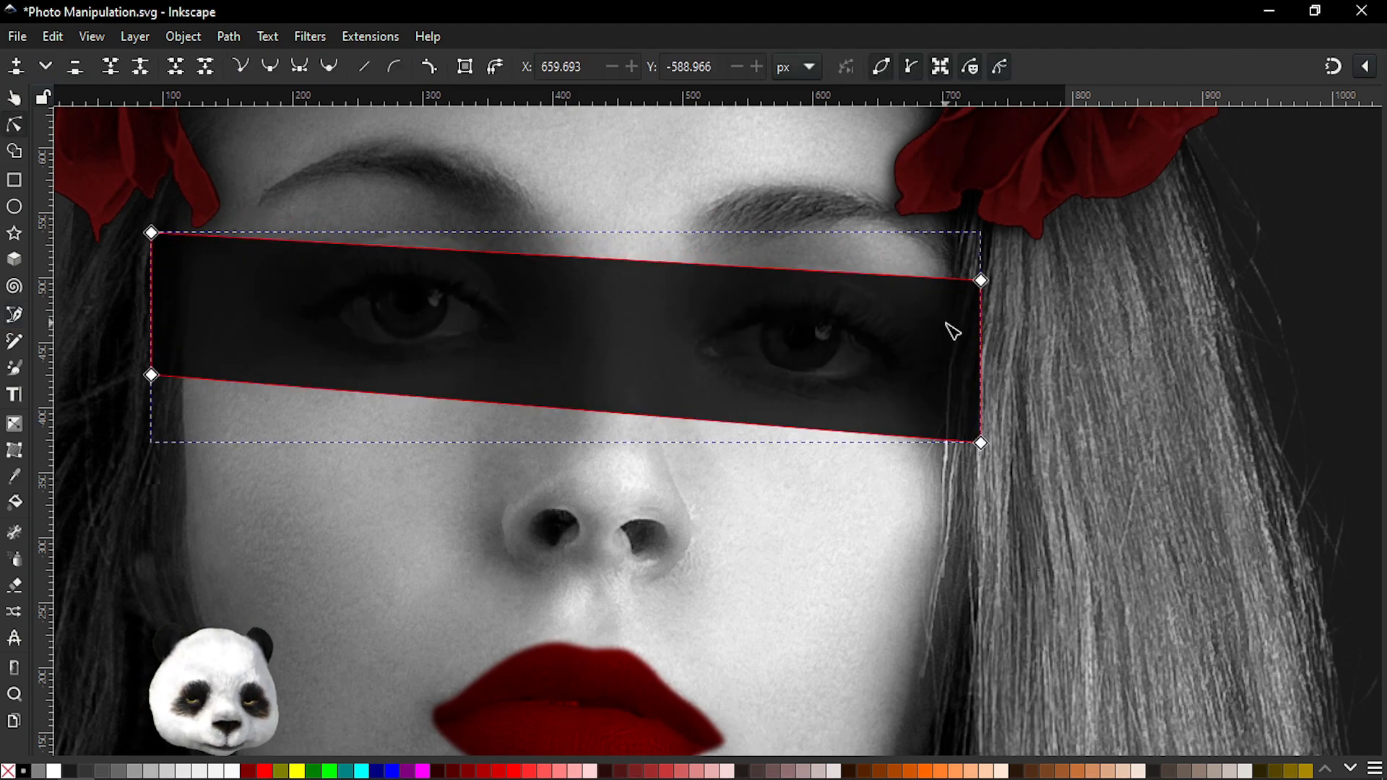
pyautogui.moveTo(984, 281); pyautogui.dragTo(984, 270)
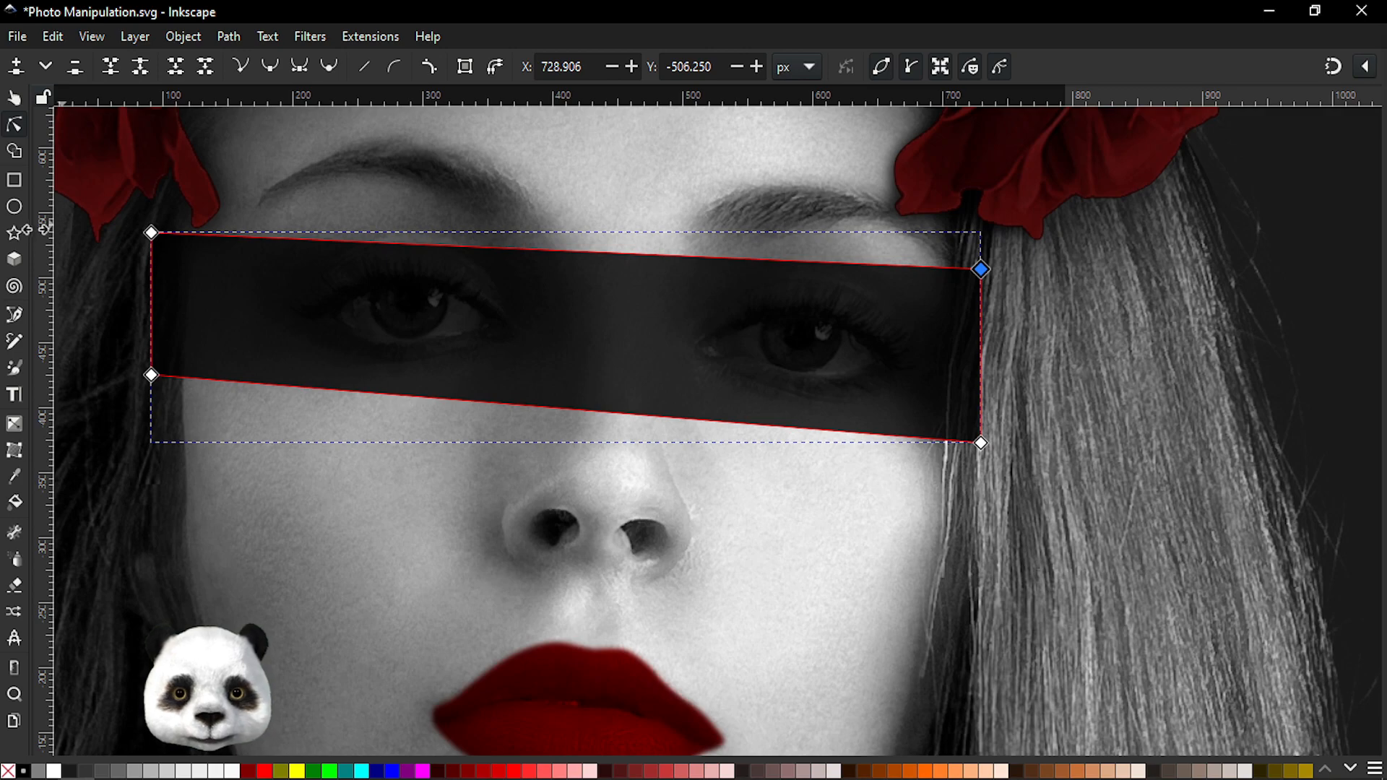
pyautogui.moveTo(153, 234); pyautogui.dragTo(154, 222)
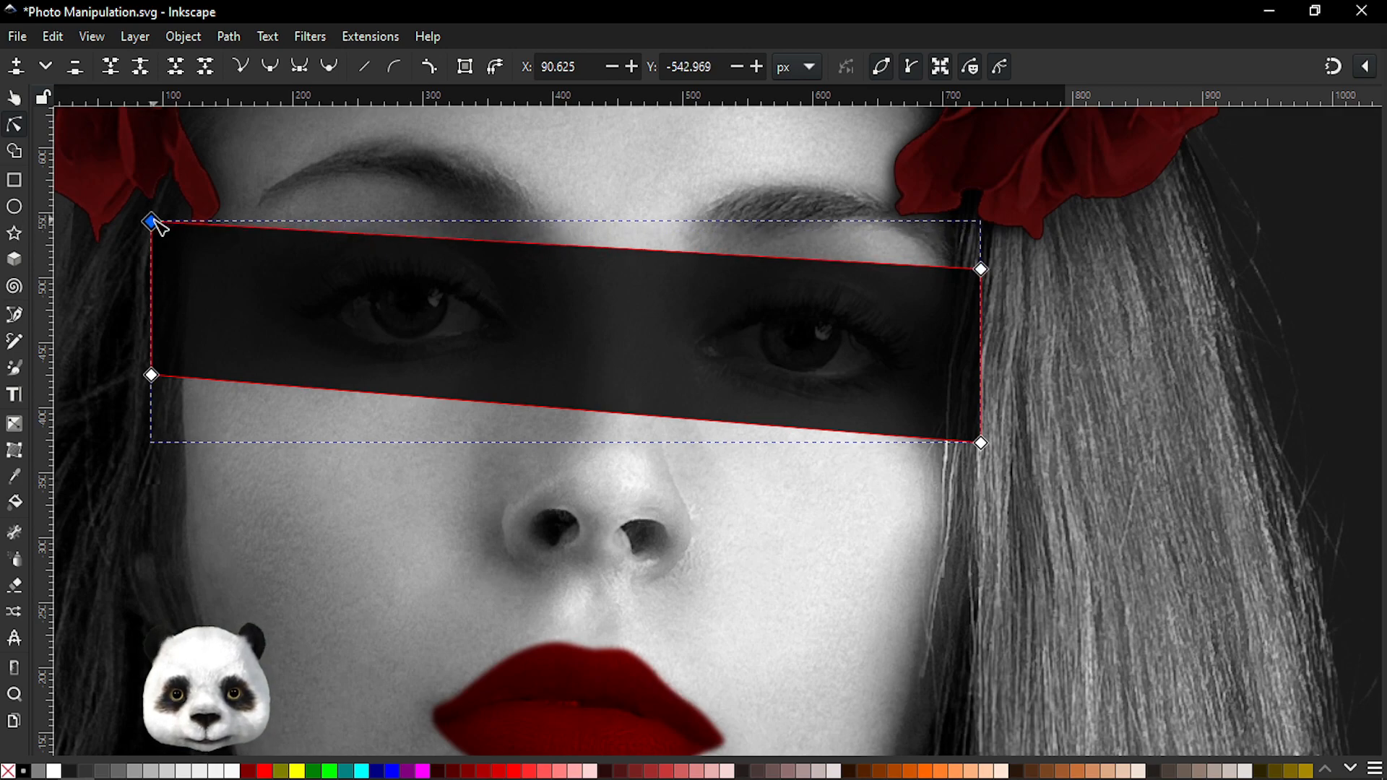
pyautogui.moveTo(152, 377); pyautogui.dragTo(155, 398)
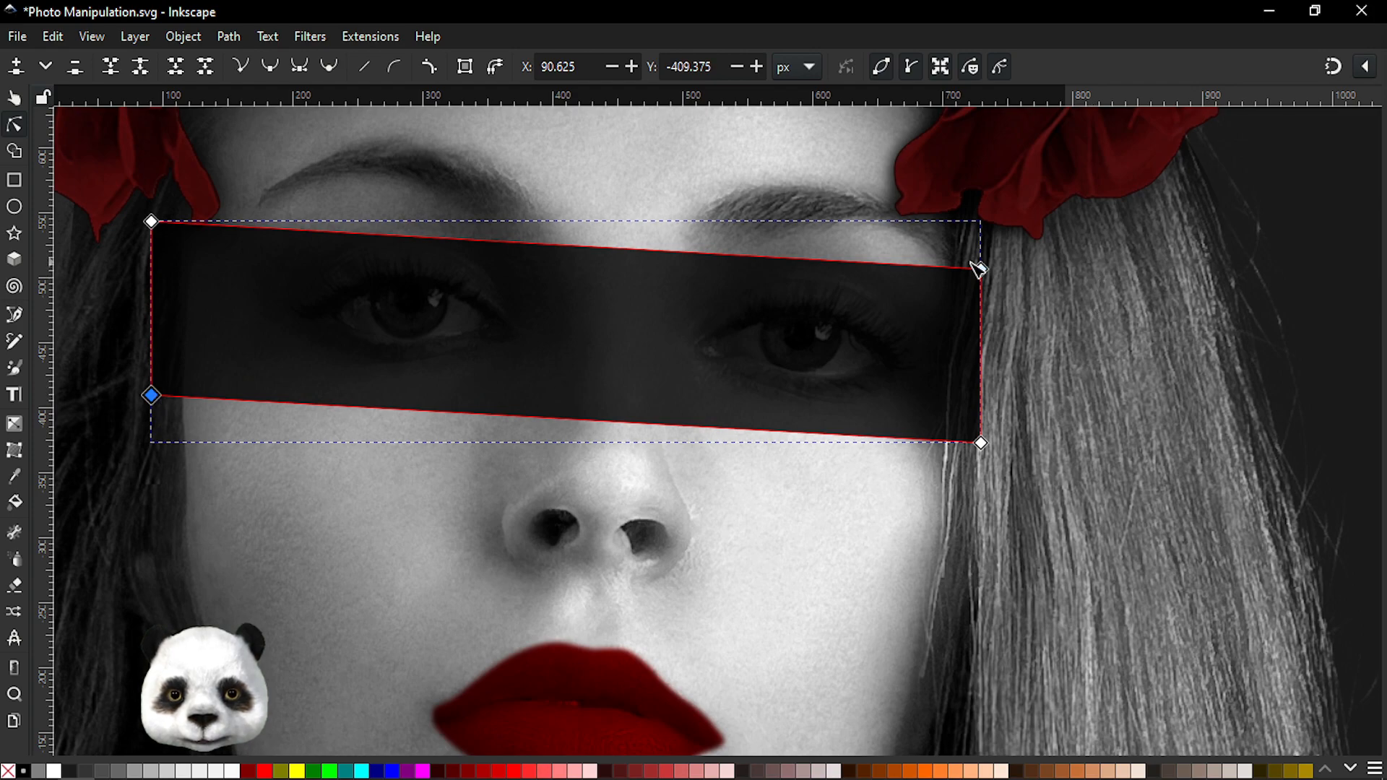
pyautogui.keyDown('shift'); pyautogui.moveTo(1009, 253); pyautogui.dragTo(1002, 448); pyautogui.keyUp('shift')
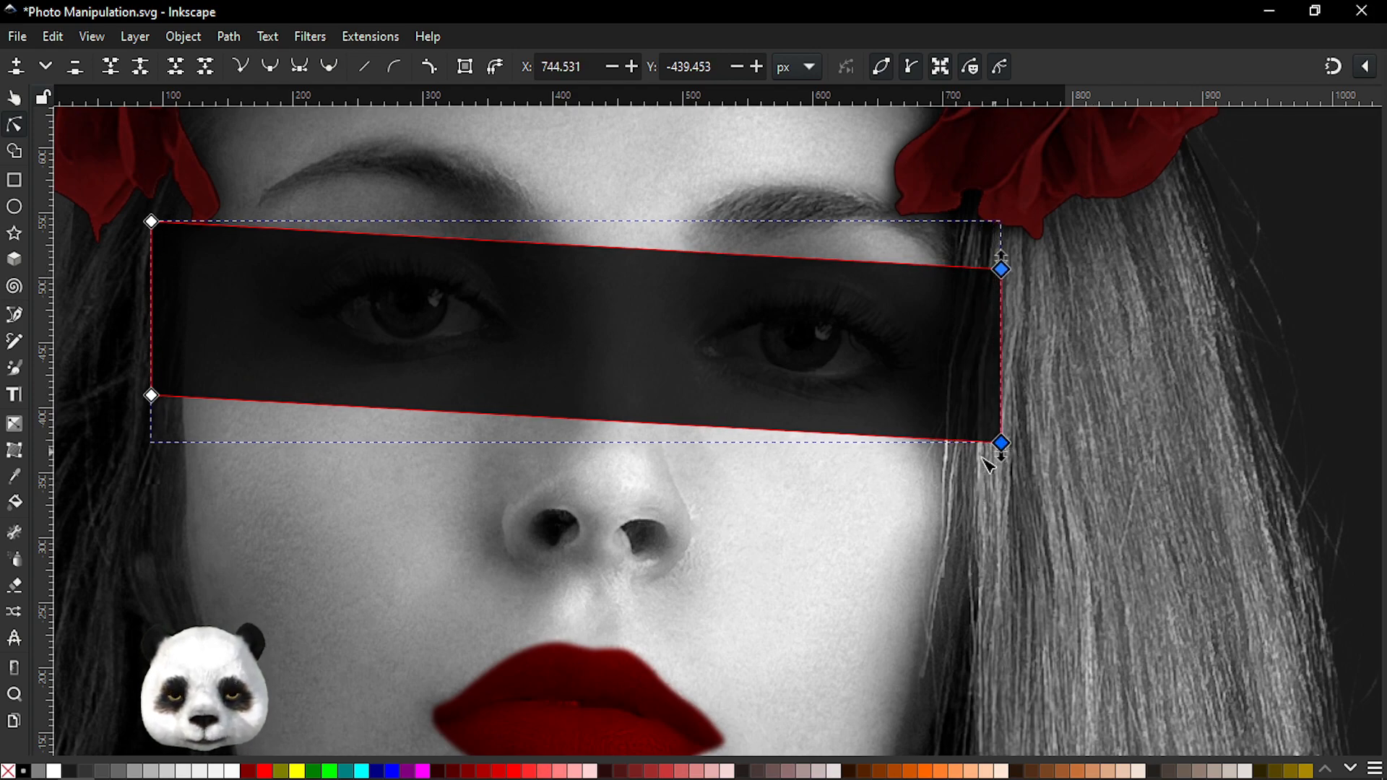
# - Fill the eye band with dark red and hide the interface bars around the canvas
pyautogui.click(248, 772)
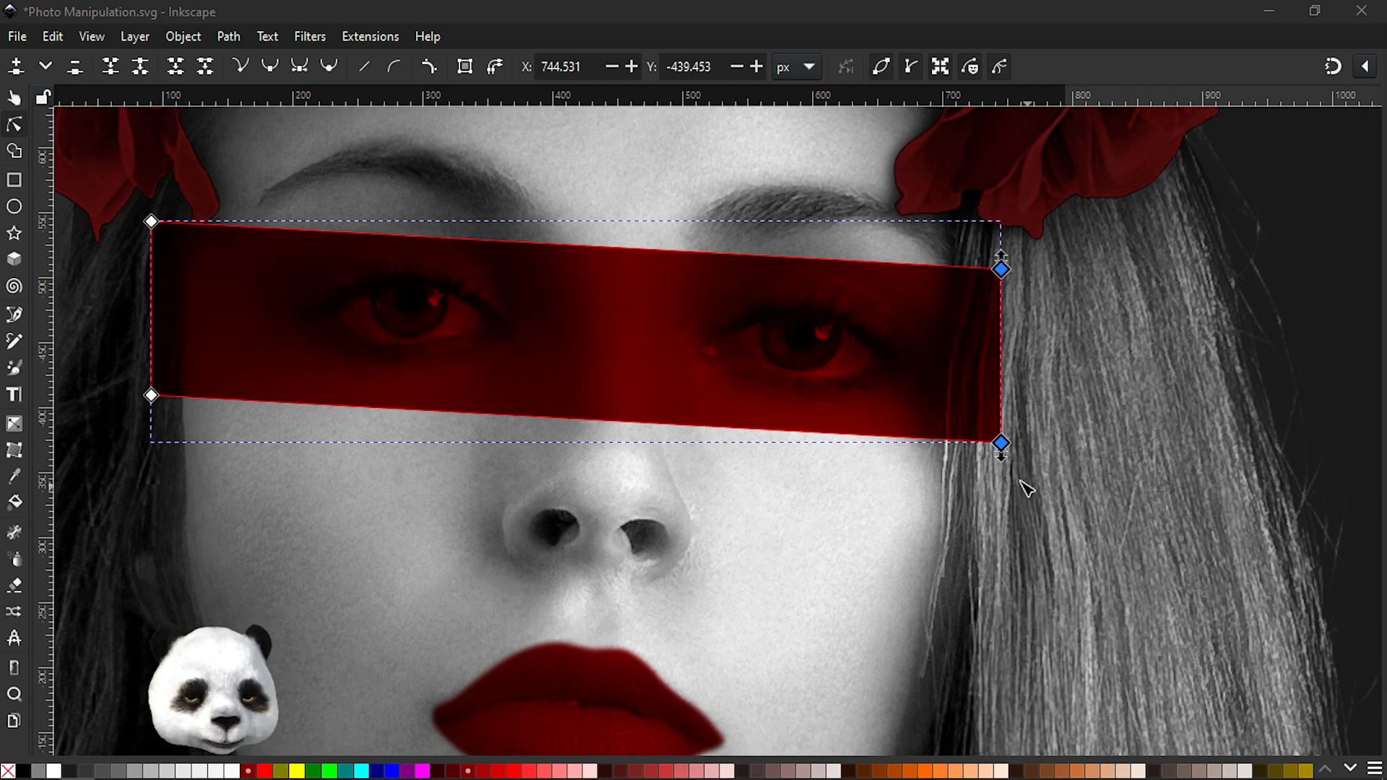
pyautogui.scroll(-2, 1026, 489)
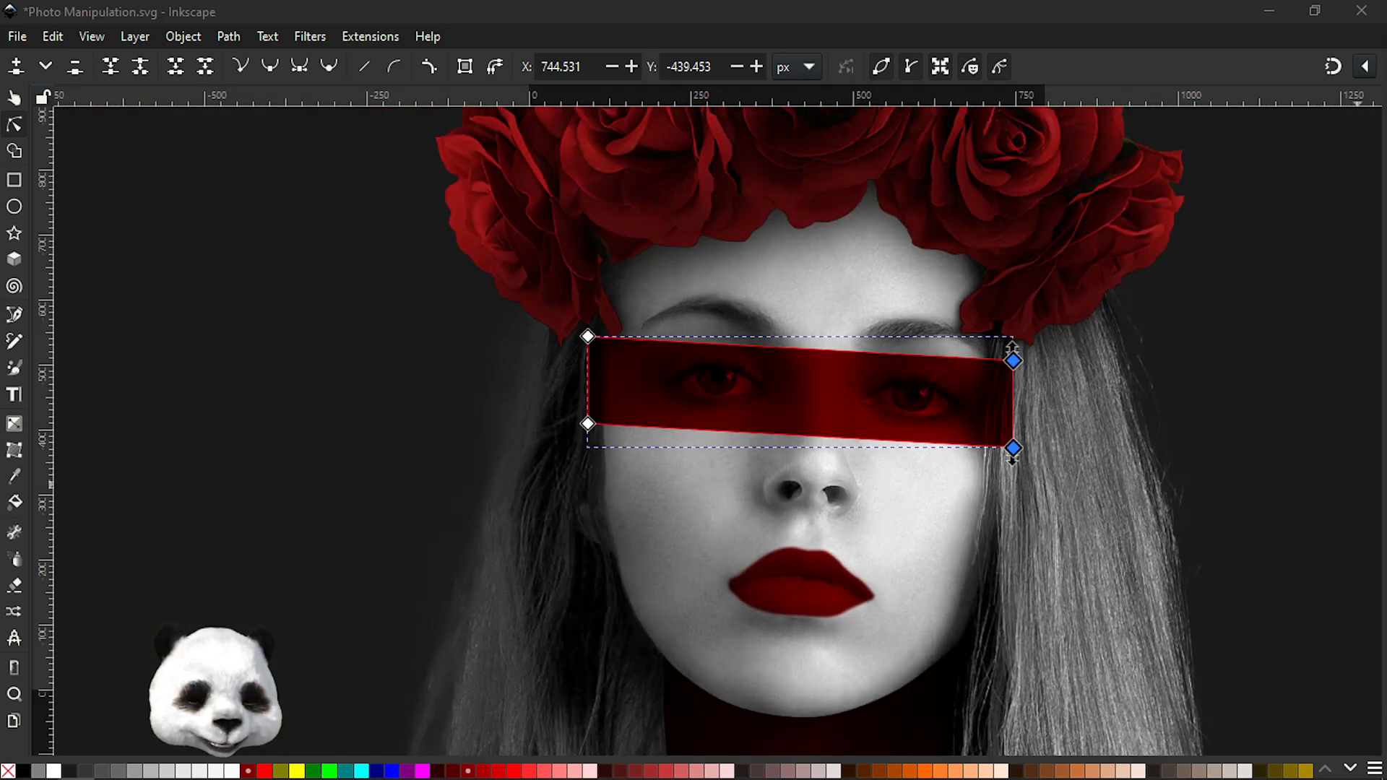
pyautogui.hotkey('ctrl', 'F11')
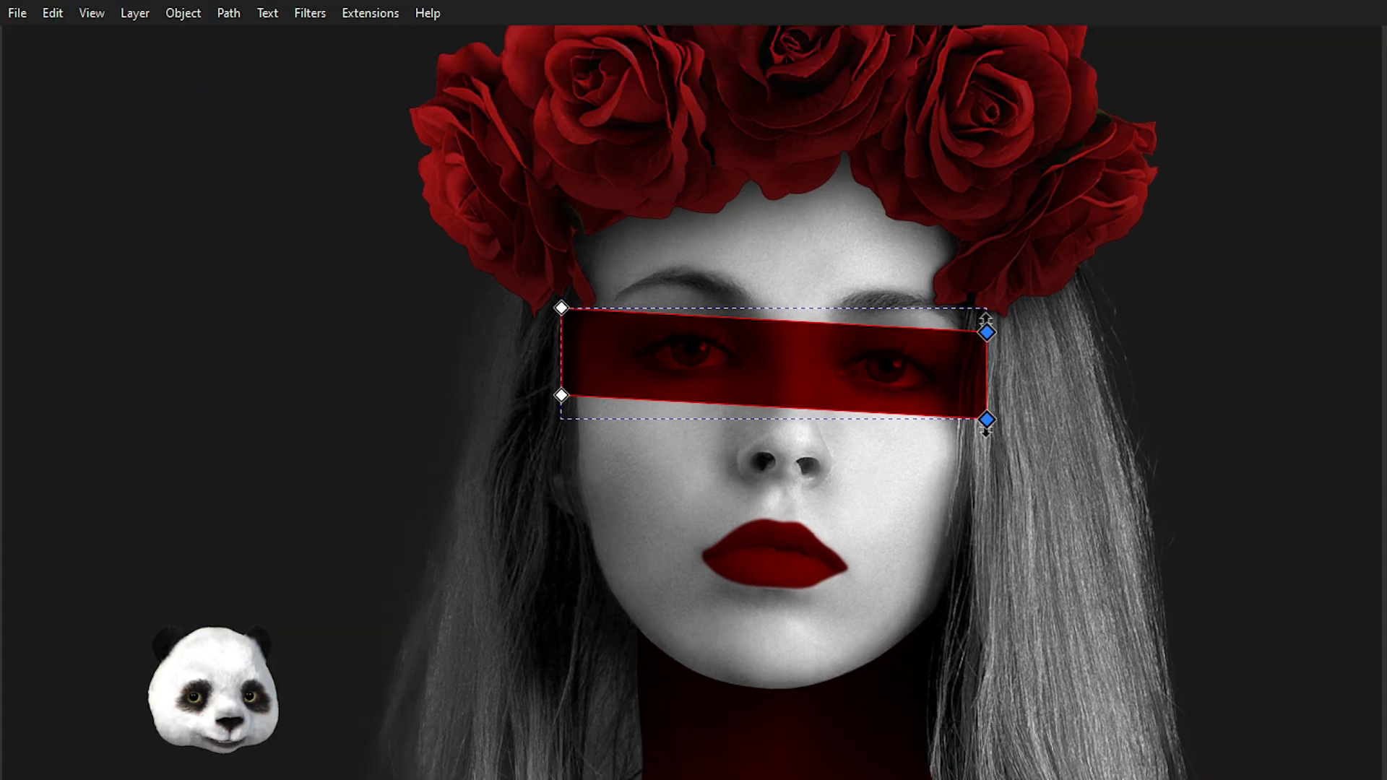
# - Make the eye band a translucent dark red, trying a brighter red as well, and judge it against the full figure
pyautogui.hotkey('ctrl', 'z')
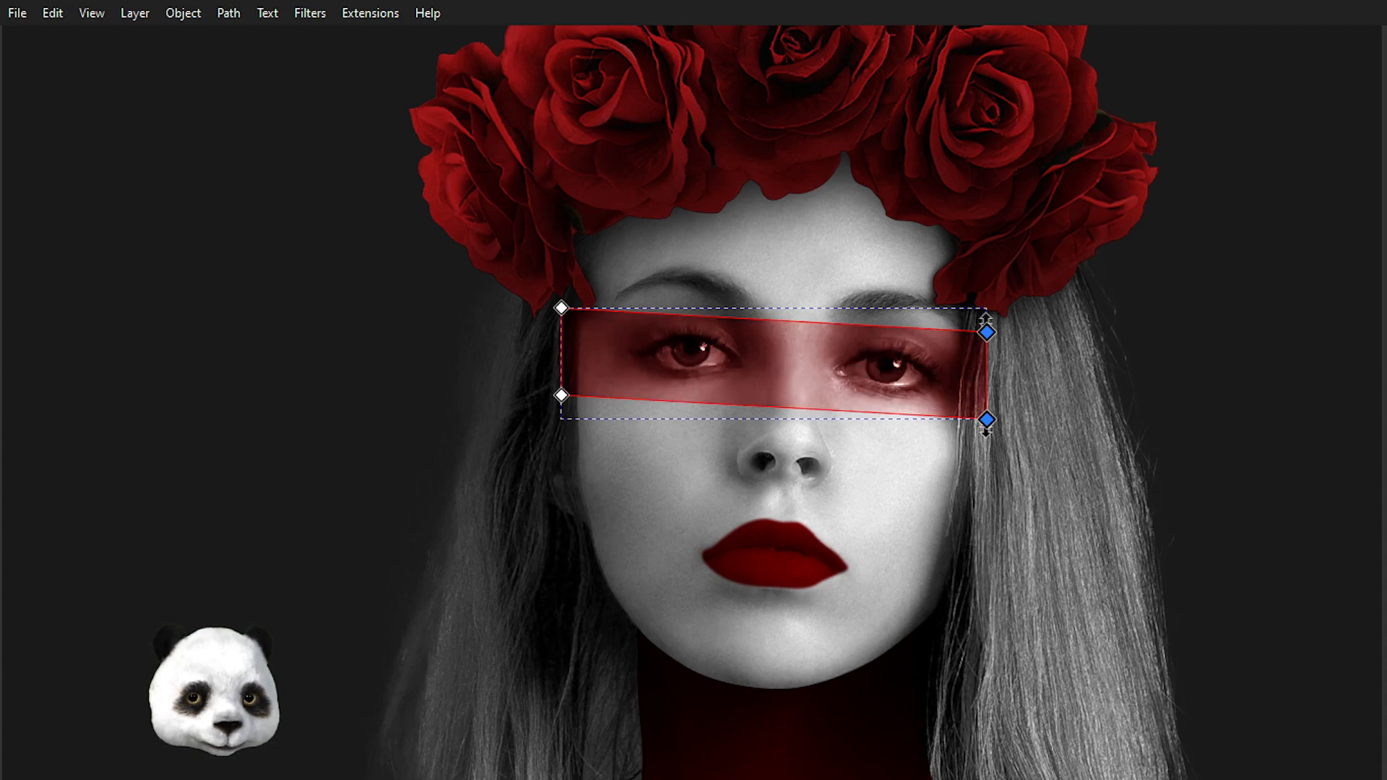
pyautogui.hotkey('ctrl', 'shift', 'z')
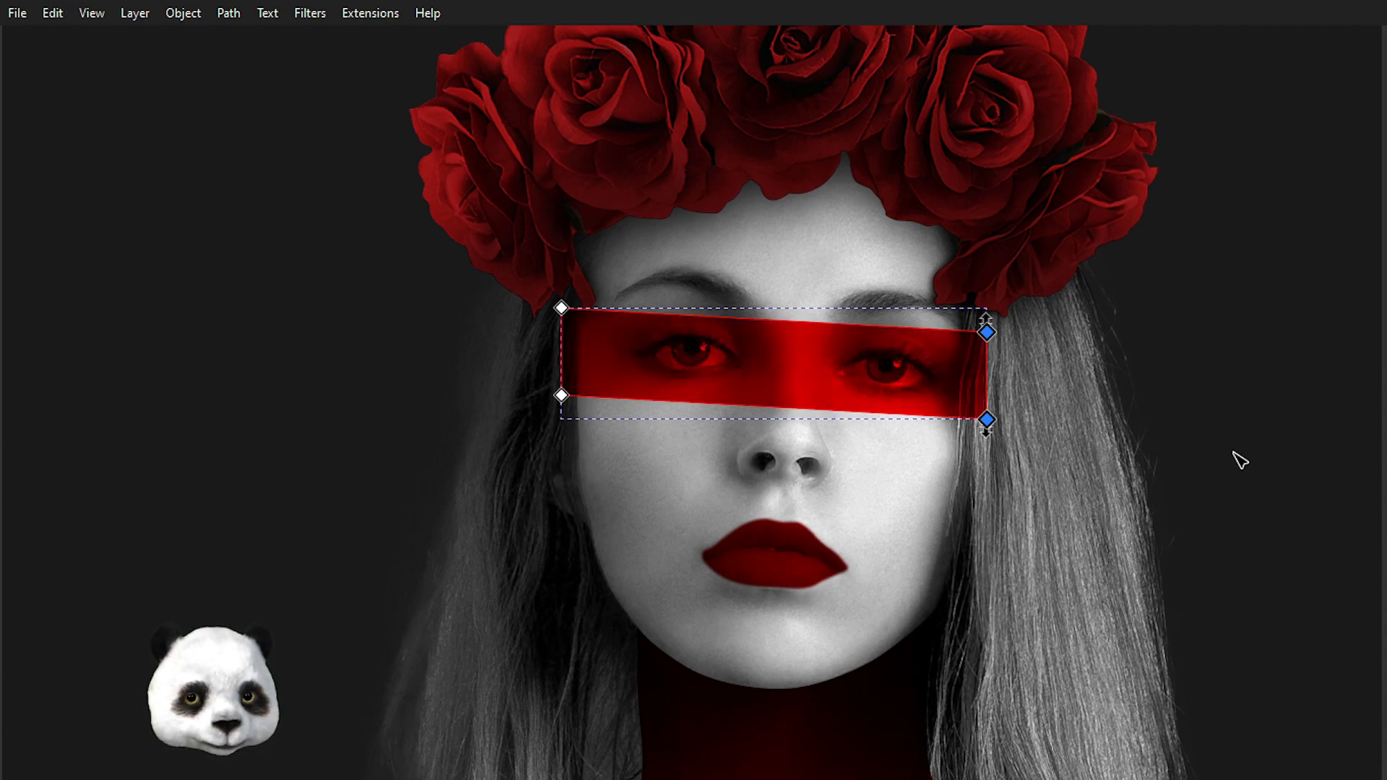
pyautogui.press('Escape')
pyautogui.scroll(-4, 1241, 460)
pyautogui.moveTo(1290, 466); pyautogui.dragTo(1069, 356)
pyautogui.click(916, 309)
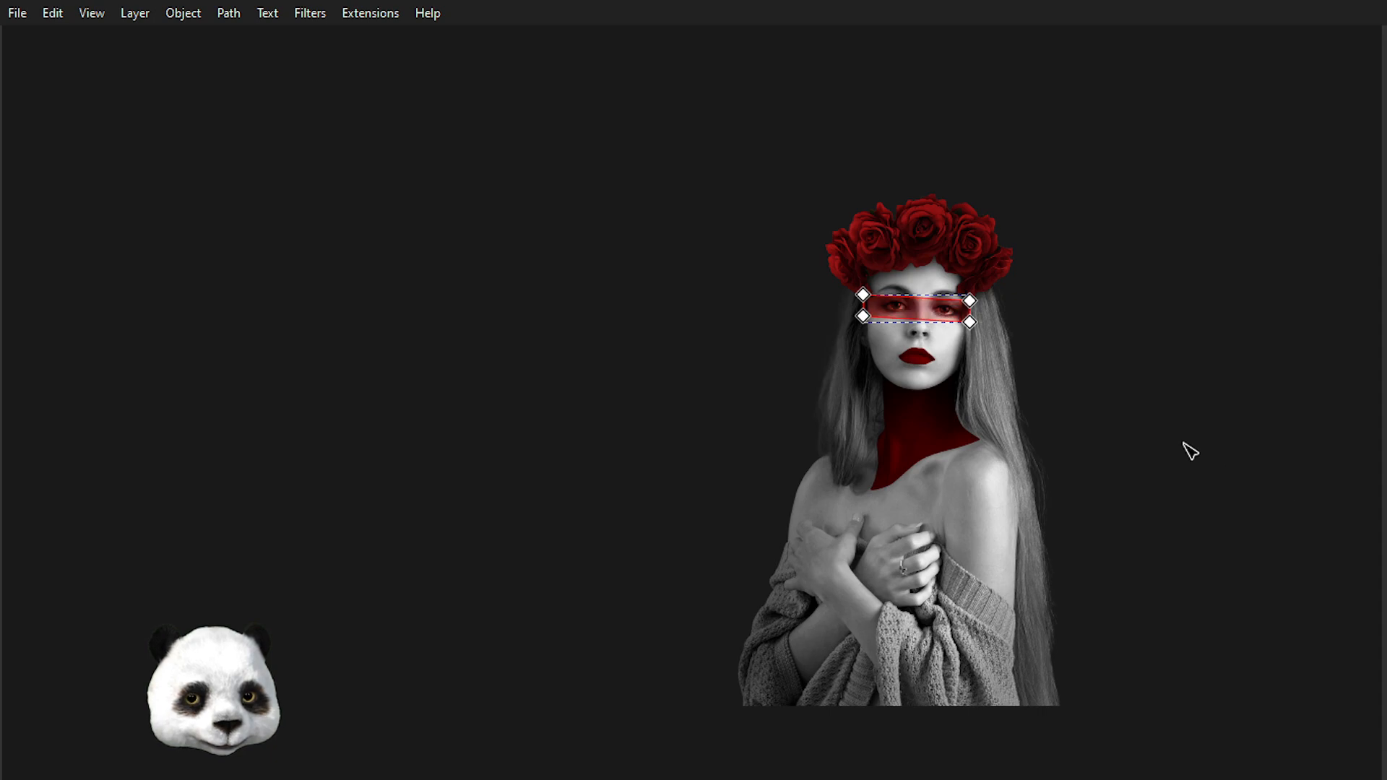
pyautogui.click(1122, 389)
pyautogui.scroll(-3, 1119, 388)
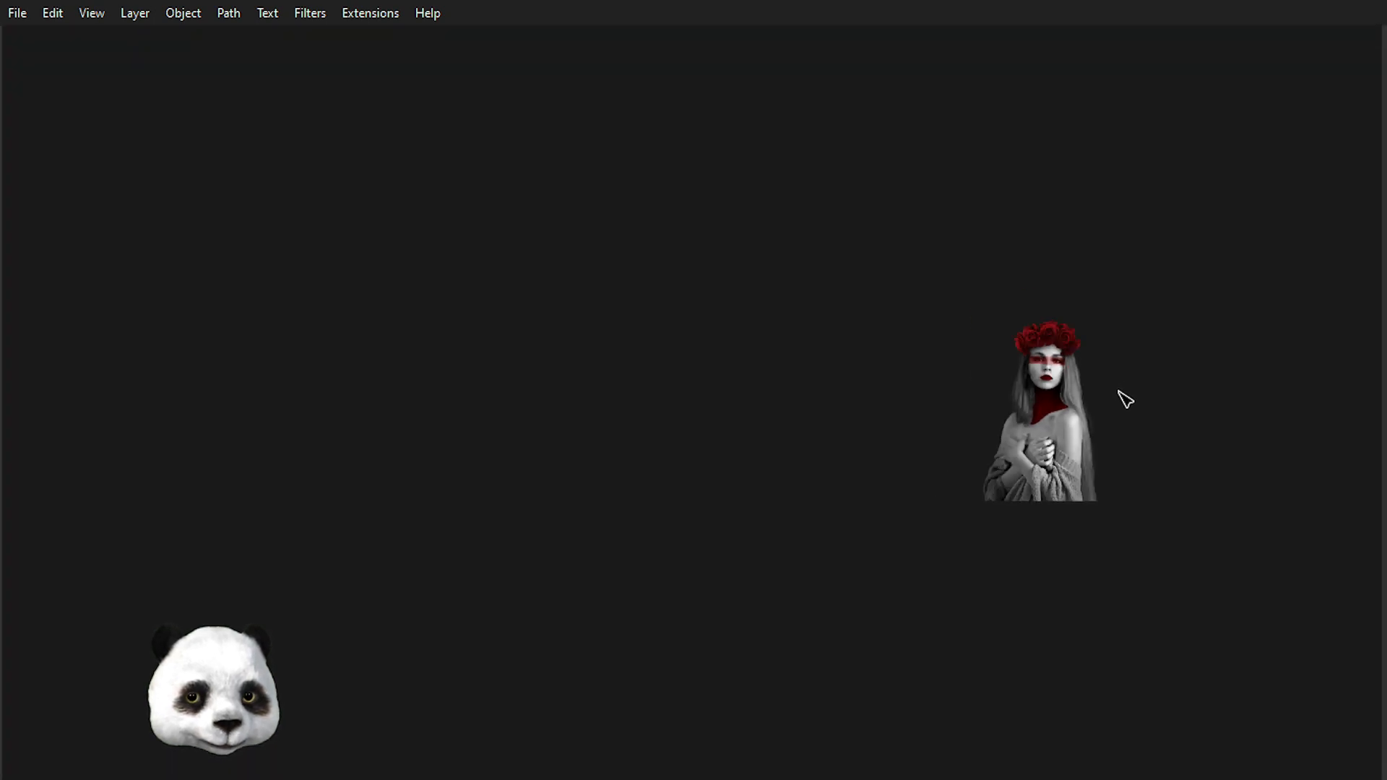
pyautogui.scroll(2, 1125, 397)
pyautogui.scroll(1, 1089, 389)
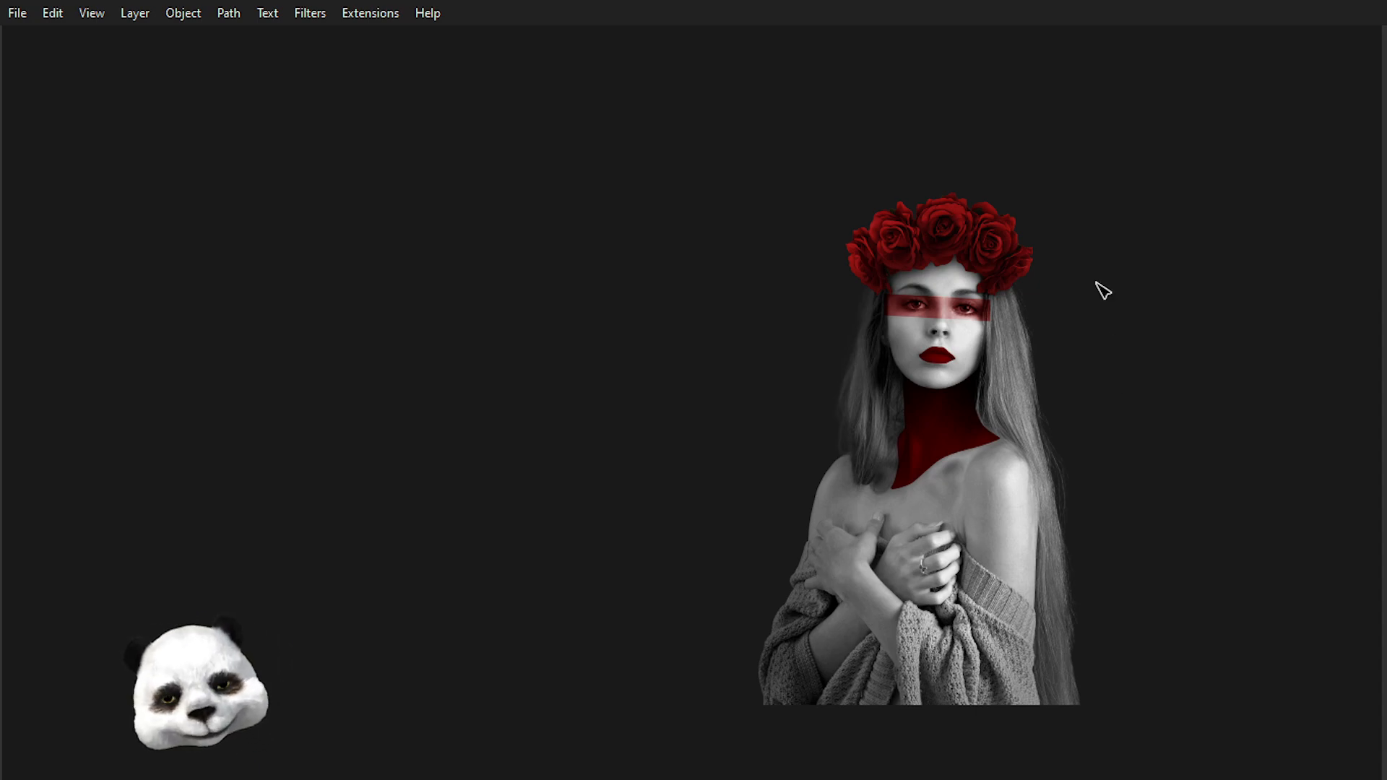
# - Fit the eye band's right end to the hairline by moving both corners inward and curving the edge between them
pyautogui.scroll(6, 1113, 342)
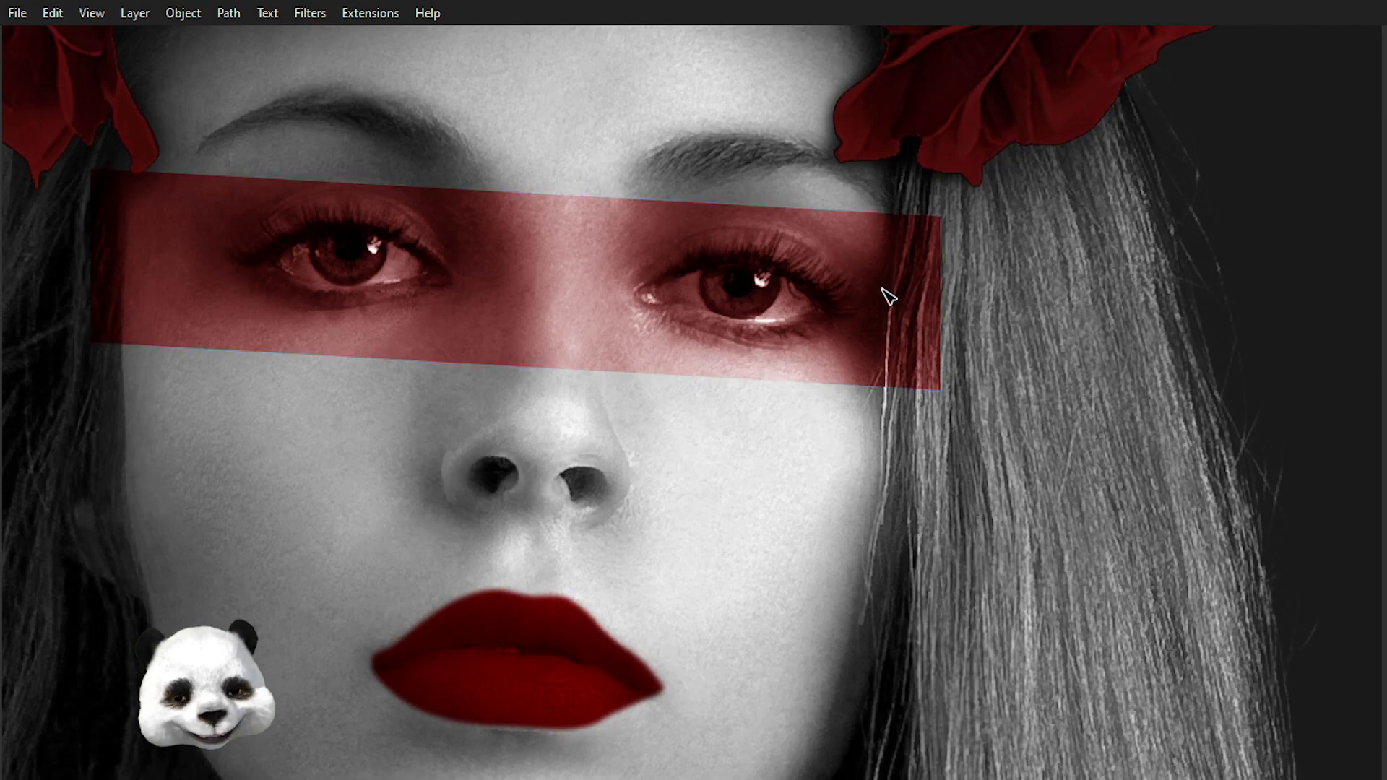
pyautogui.click(937, 224)
pyautogui.scroll(2, 946, 217)
pyautogui.moveTo(957, 198); pyautogui.dragTo(872, 188)
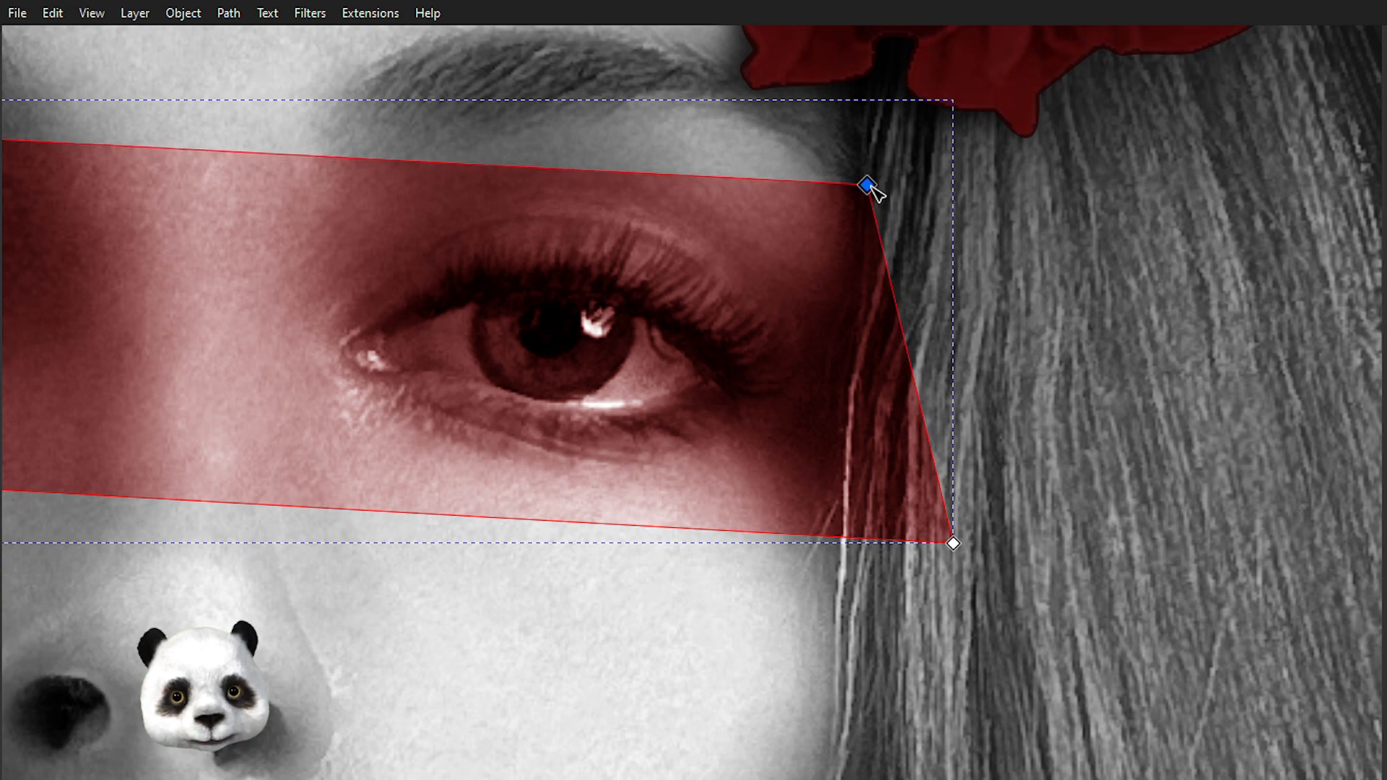
pyautogui.moveTo(952, 543); pyautogui.dragTo(849, 516)
pyautogui.moveTo(859, 352); pyautogui.dragTo(850, 335)
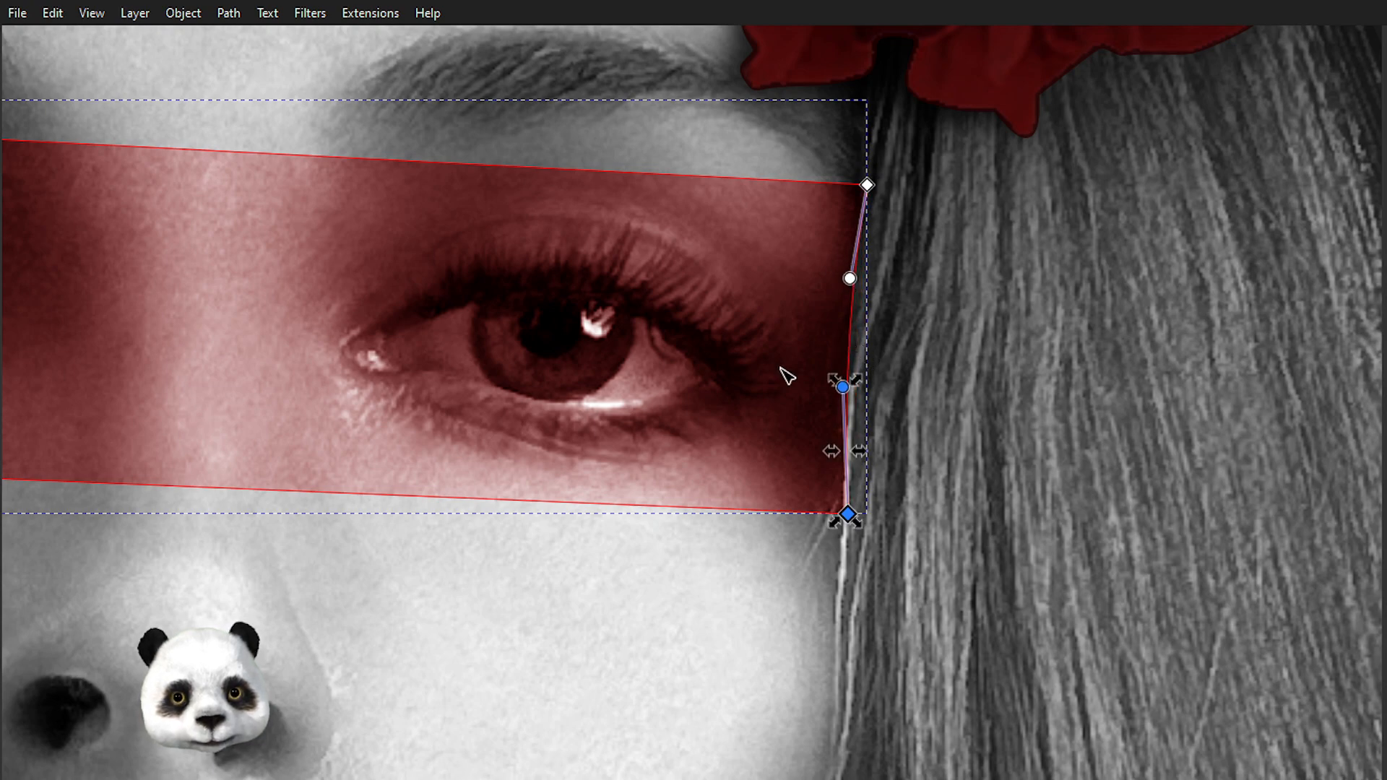
pyautogui.moveTo(569, 411); pyautogui.dragTo(1382, 463)
pyautogui.moveTo(449, 335); pyautogui.dragTo(685, 362)
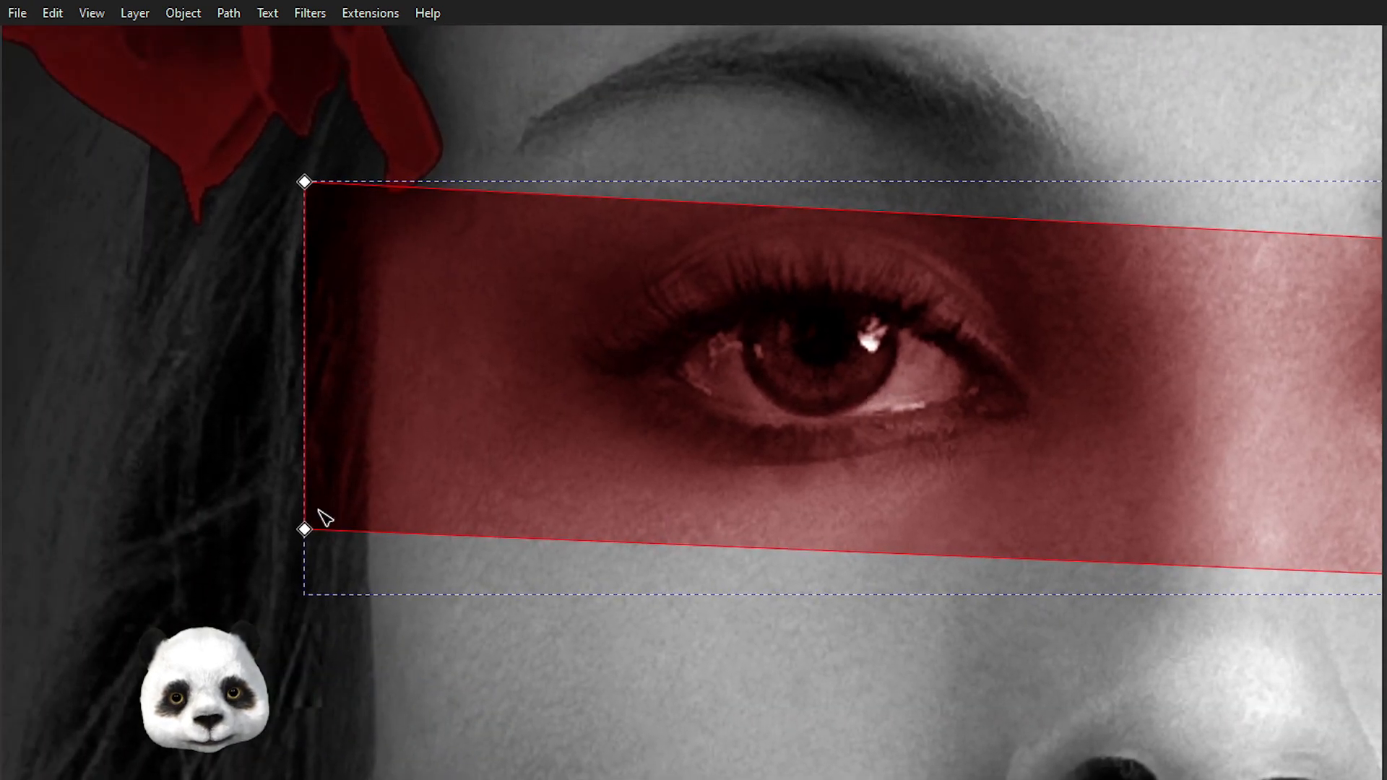
# - Move both left corners of the eye band inward to the hairline and slightly curve the edge between them
pyautogui.moveTo(306, 530); pyautogui.dragTo(365, 521)
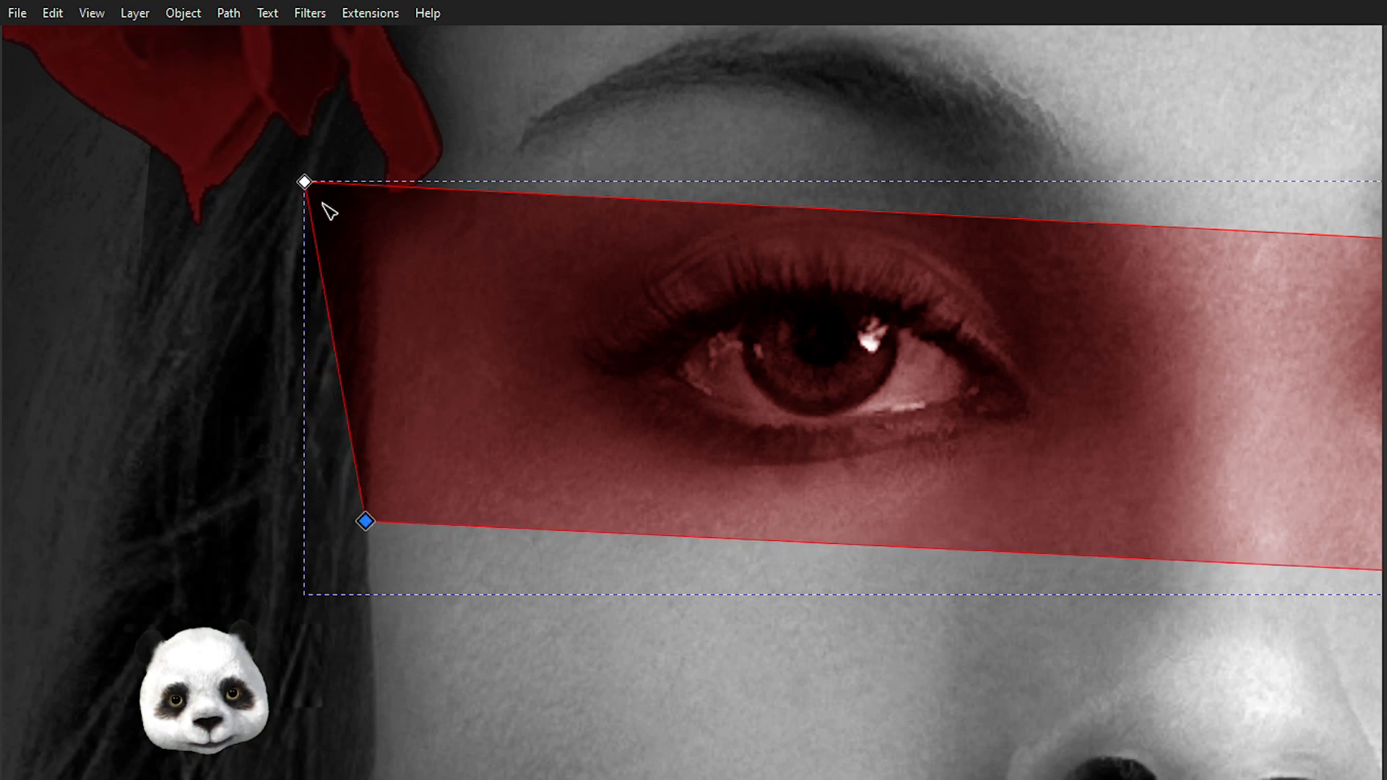
pyautogui.moveTo(306, 183); pyautogui.dragTo(368, 190)
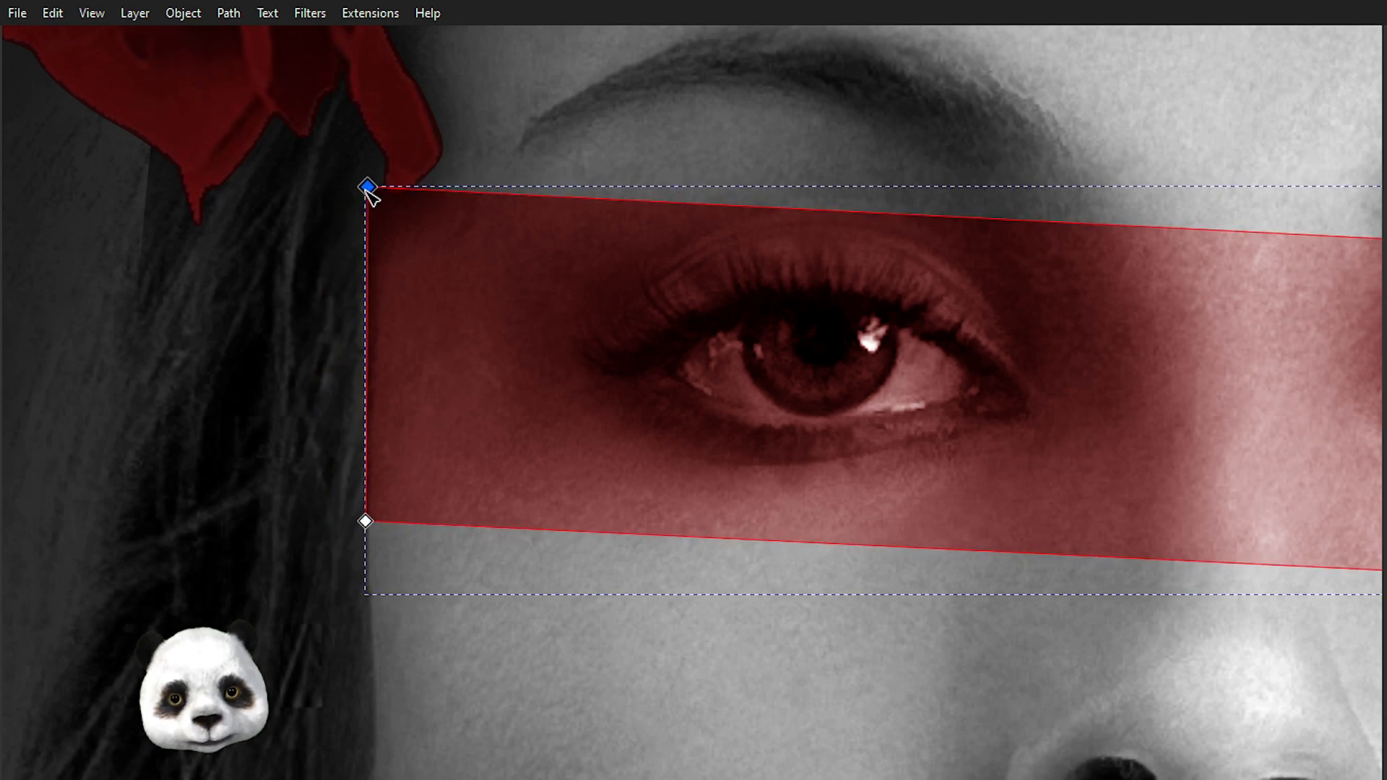
pyautogui.moveTo(365, 310); pyautogui.dragTo(369, 312)
pyautogui.click(140, 431)
pyautogui.click(147, 434)
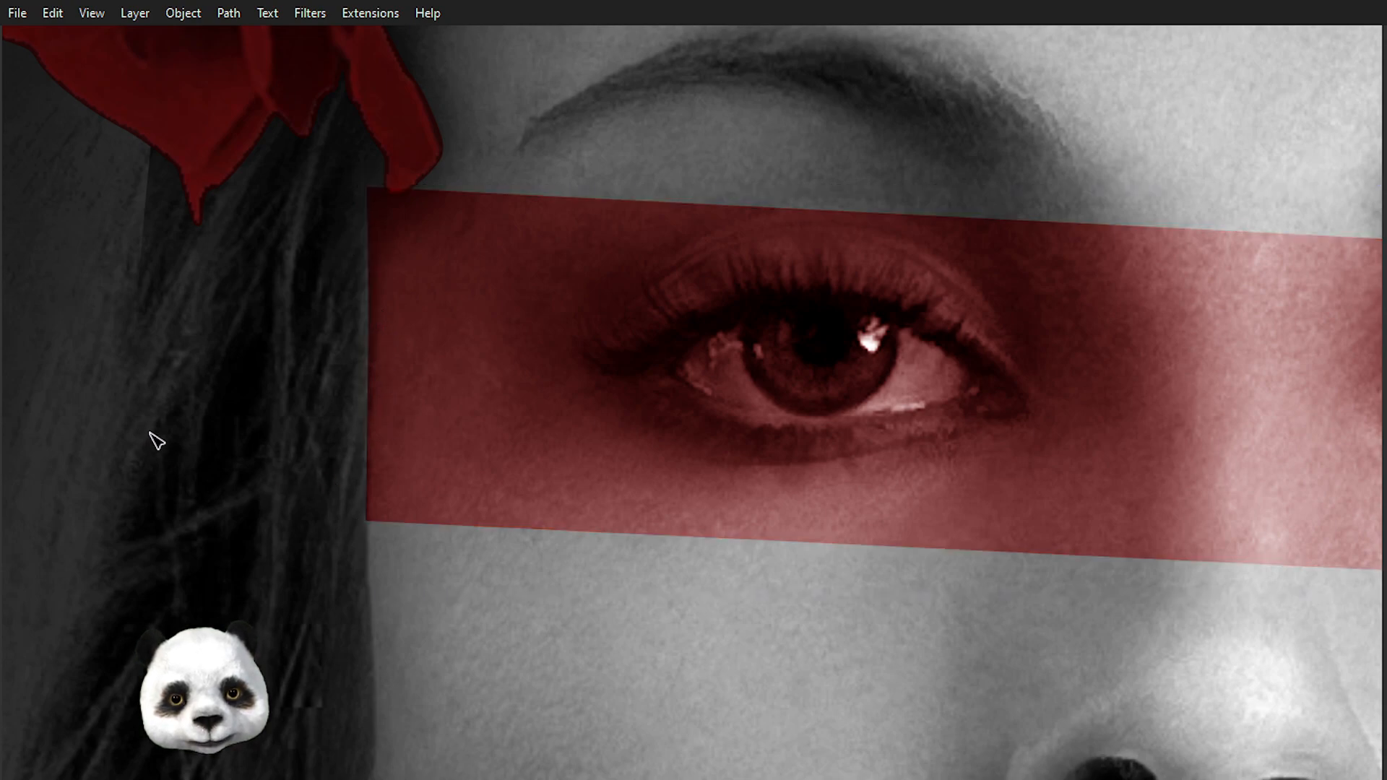
pyautogui.scroll(-5, 156, 440)
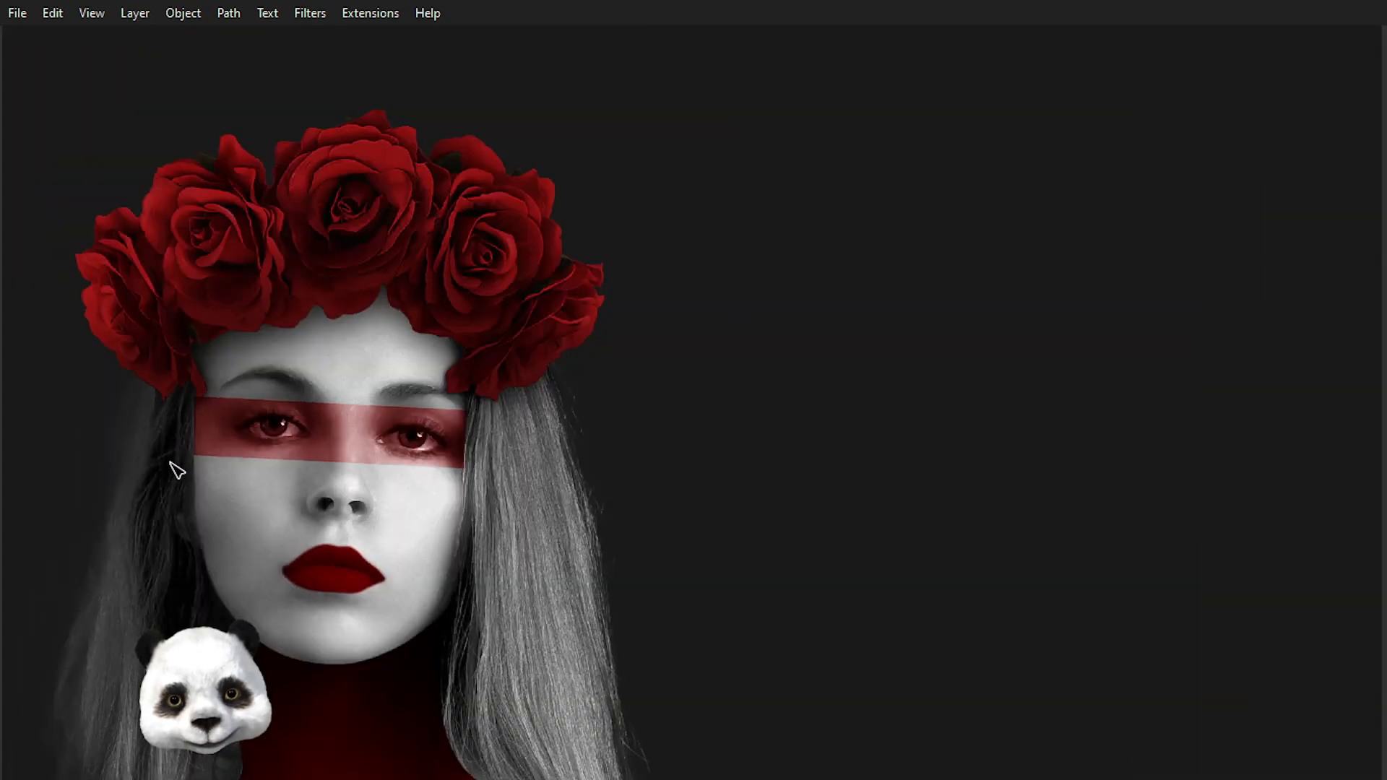
# - Shift the eye band's lower-left and upper-left corners slightly outward over the hair
pyautogui.scroll(5, 161, 475)
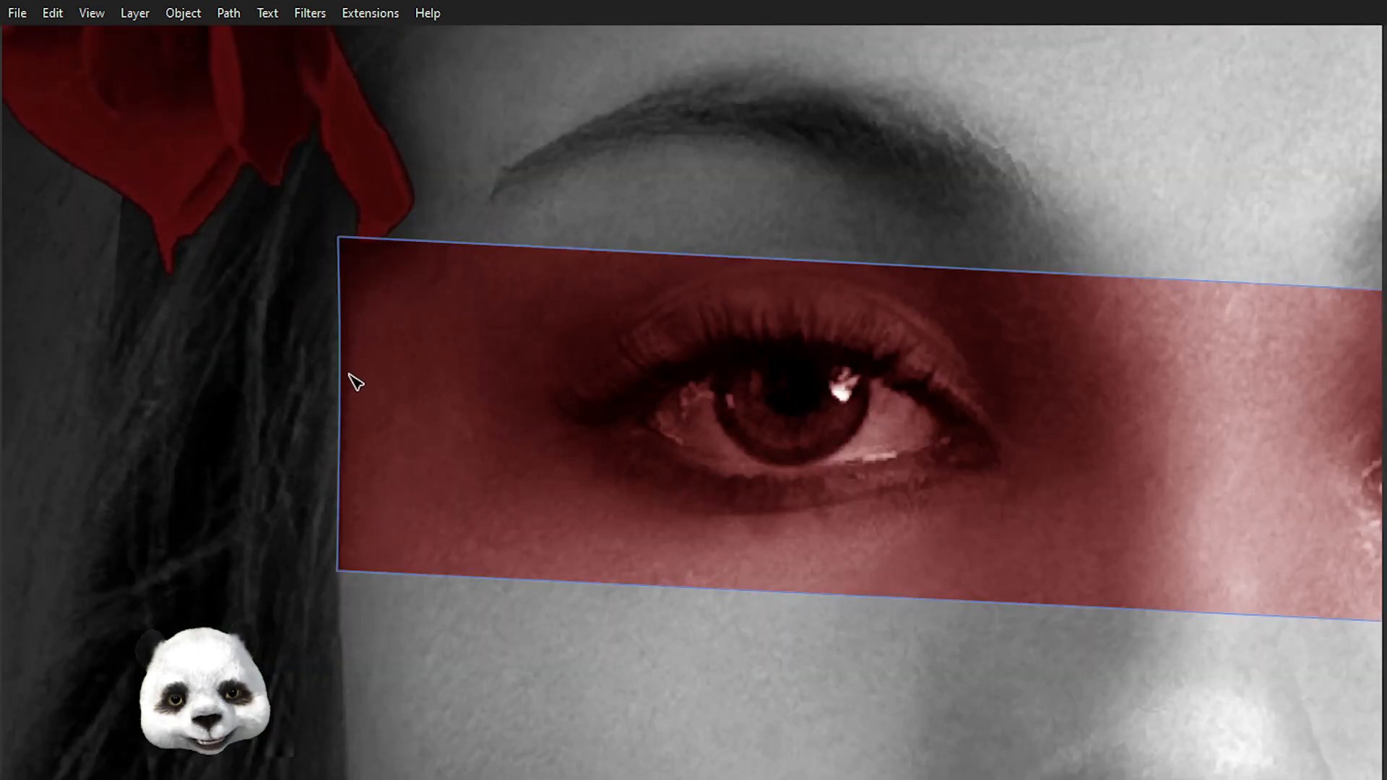
pyautogui.click(344, 560)
pyautogui.moveTo(340, 573); pyautogui.dragTo(328, 571)
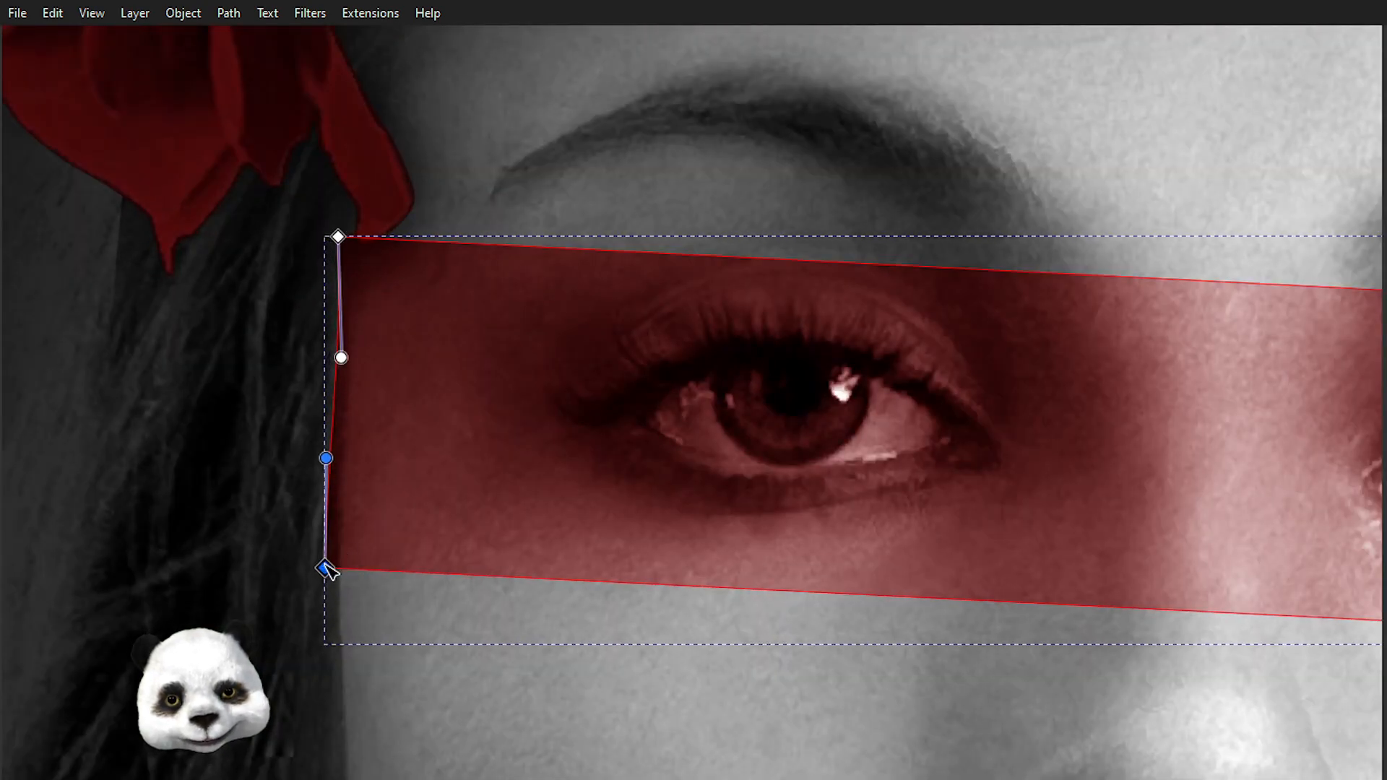
pyautogui.moveTo(338, 239); pyautogui.dragTo(324, 243)
pyautogui.click(262, 286)
pyautogui.click(261, 287)
pyautogui.press('5')
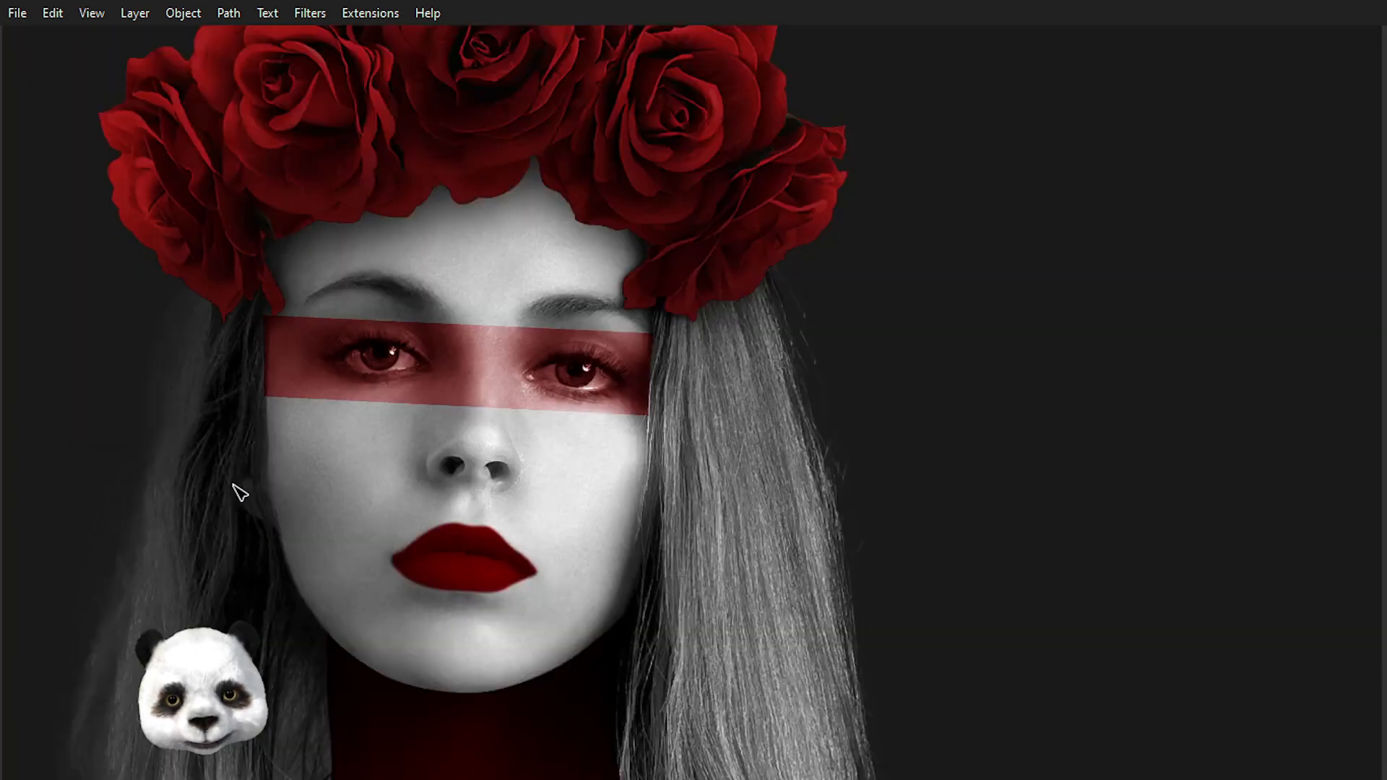
# - Bow the eye band's left edge inward and nudge both of its corners toward the face
pyautogui.scroll(8, 248, 322)
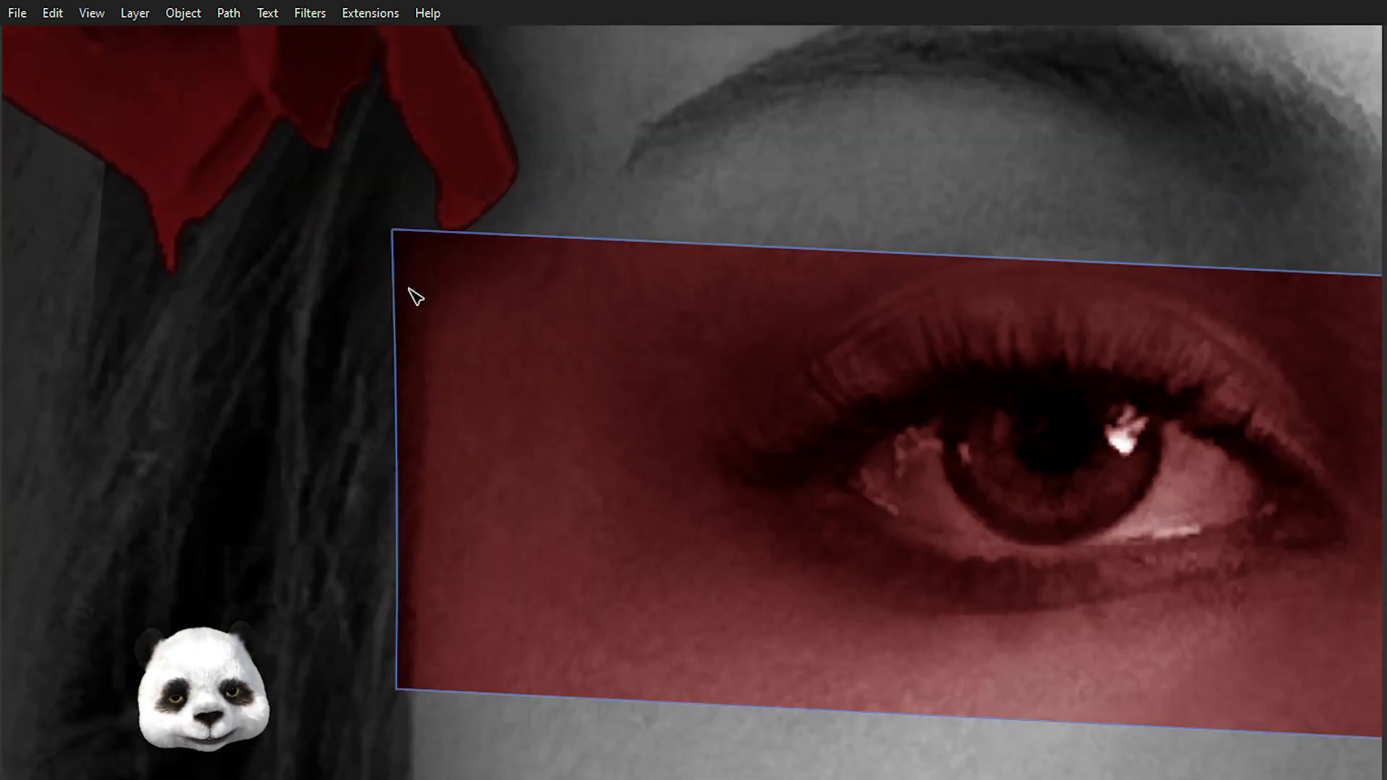
pyautogui.click(405, 339)
pyautogui.moveTo(398, 344); pyautogui.dragTo(398, 364)
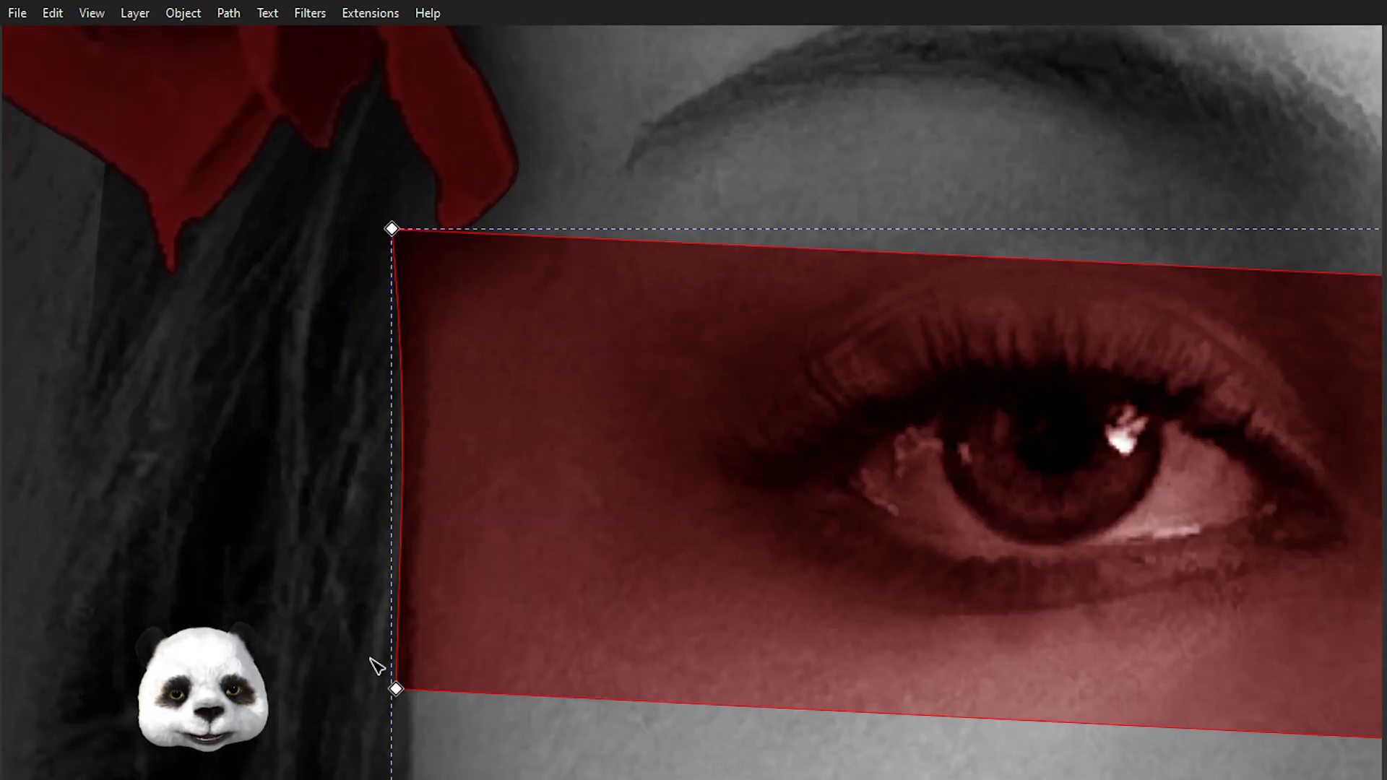
pyautogui.moveTo(397, 695); pyautogui.dragTo(410, 694)
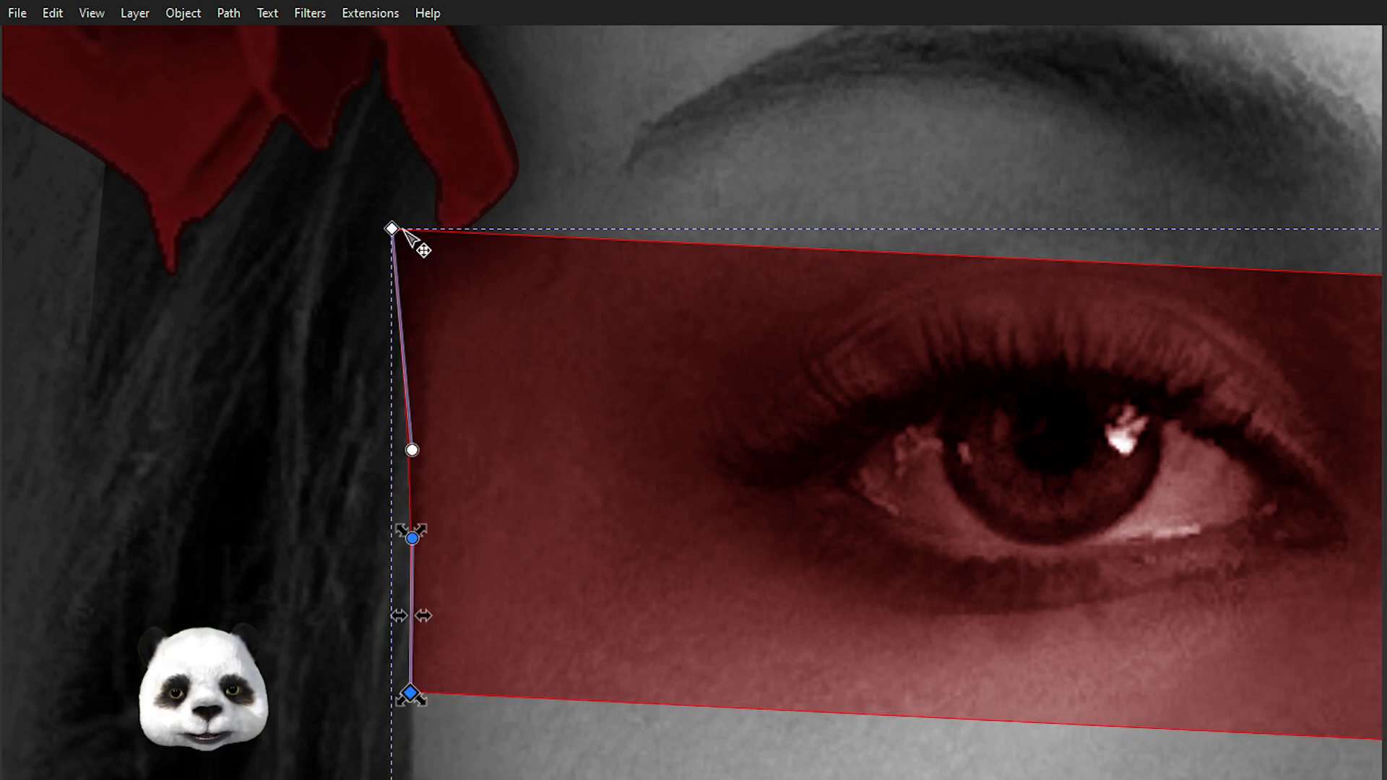
pyautogui.moveTo(392, 229); pyautogui.dragTo(402, 230)
pyautogui.click(648, 180)
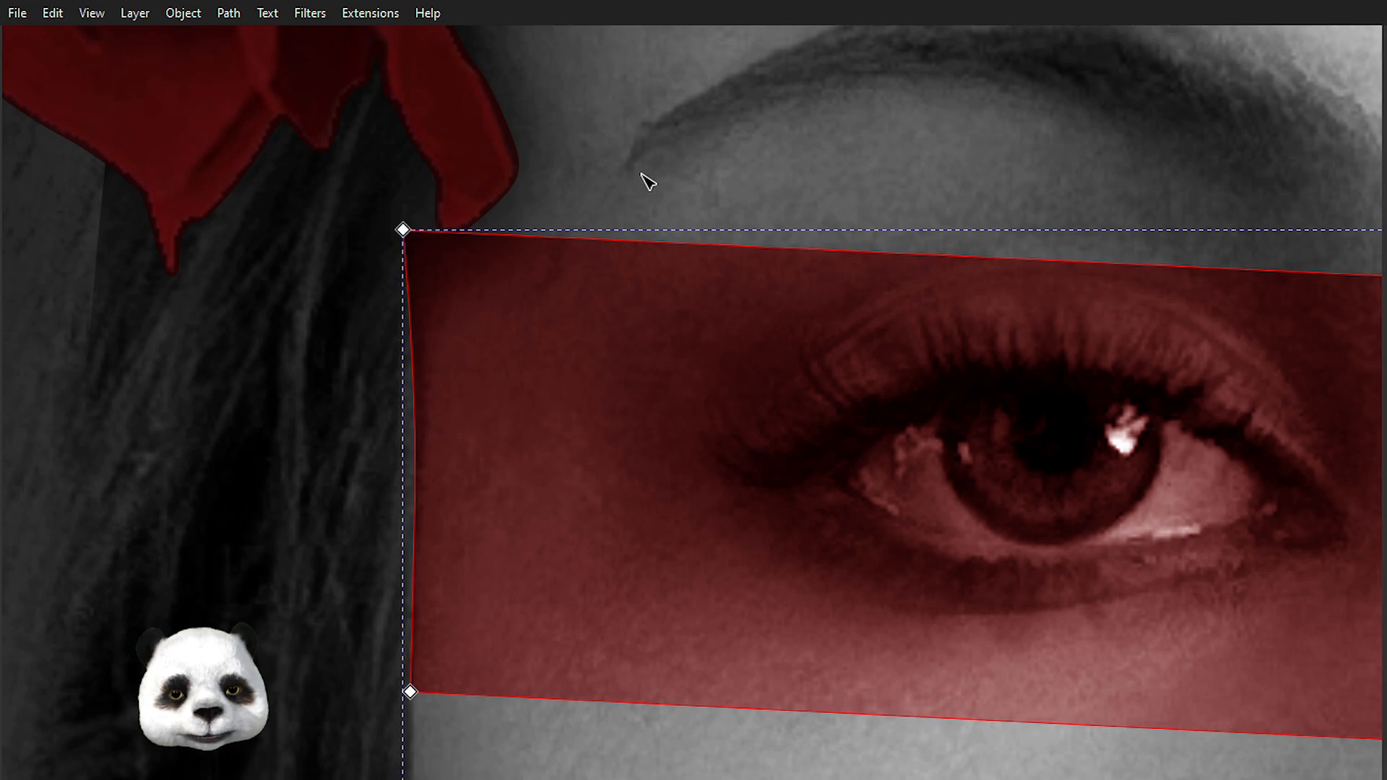
pyautogui.press('5')
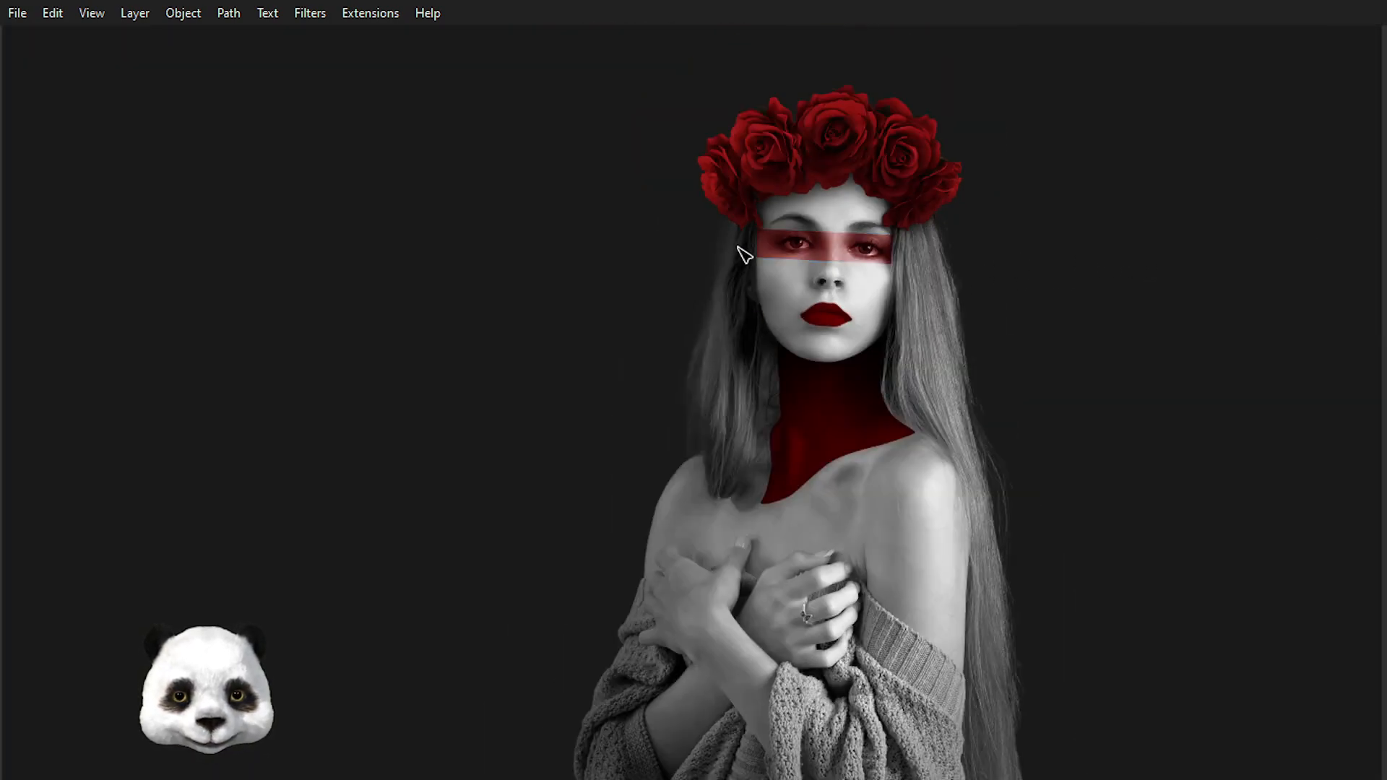
# - Bow the eye band's left edge slightly outward over the hair, then raise its lower-left corner and nudge it outward
pyautogui.scroll(8, 755, 235)
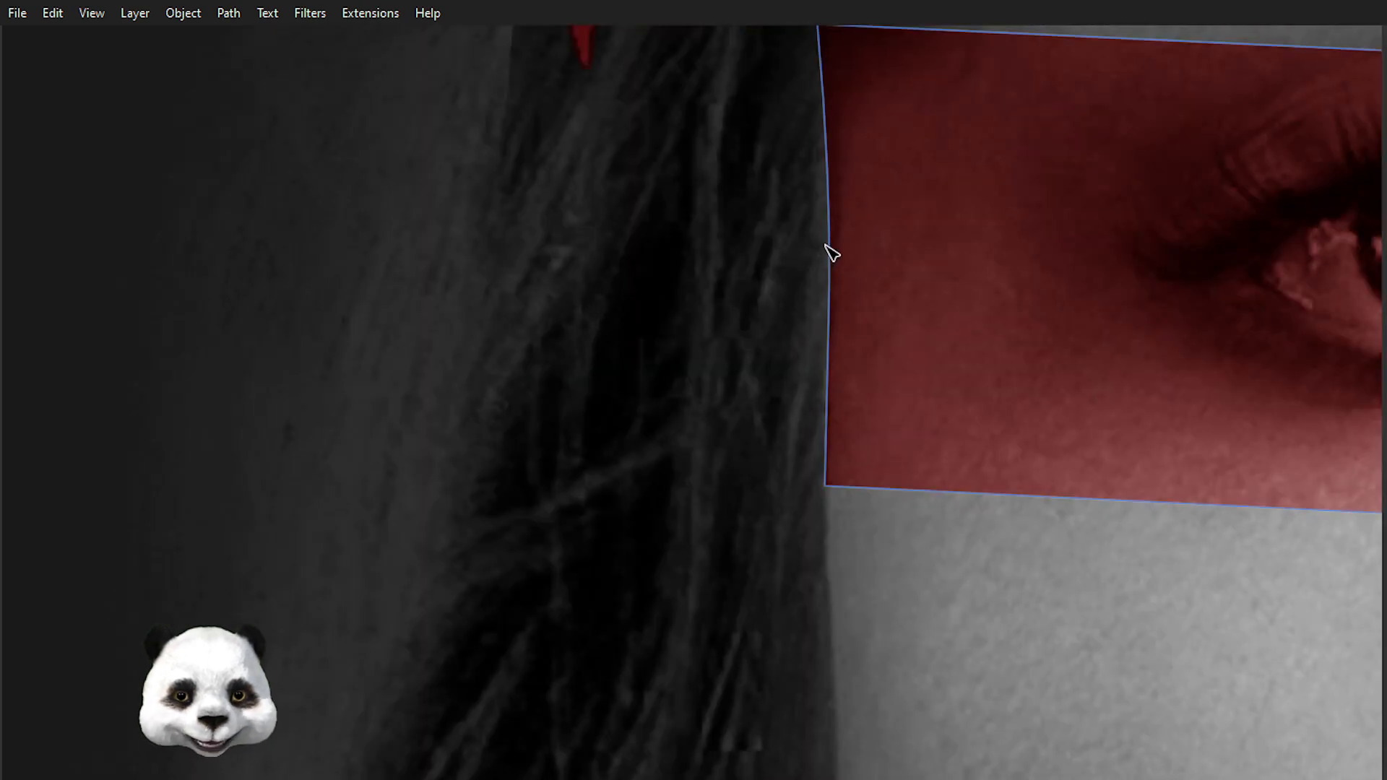
pyautogui.moveTo(828, 242); pyautogui.dragTo(815, 241)
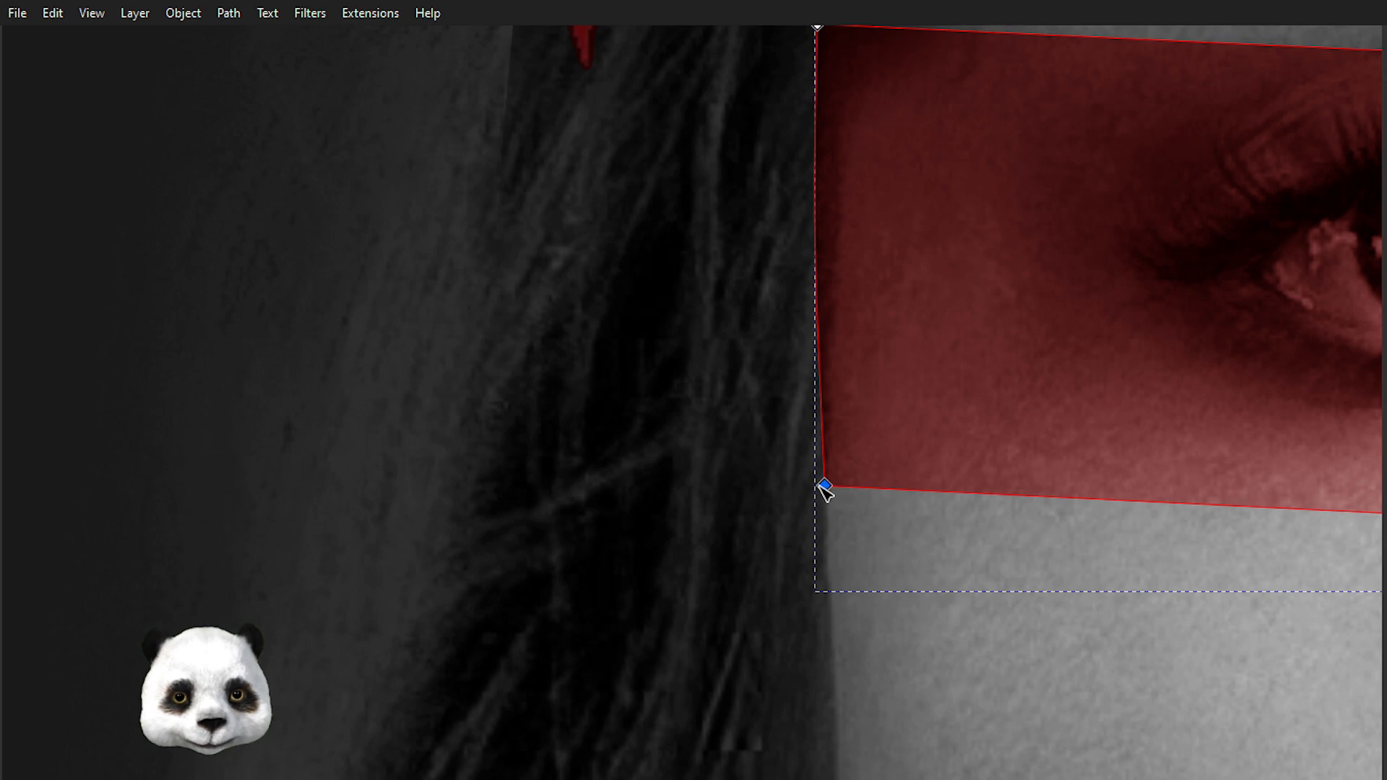
pyautogui.moveTo(825, 490); pyautogui.dragTo(822, 480)
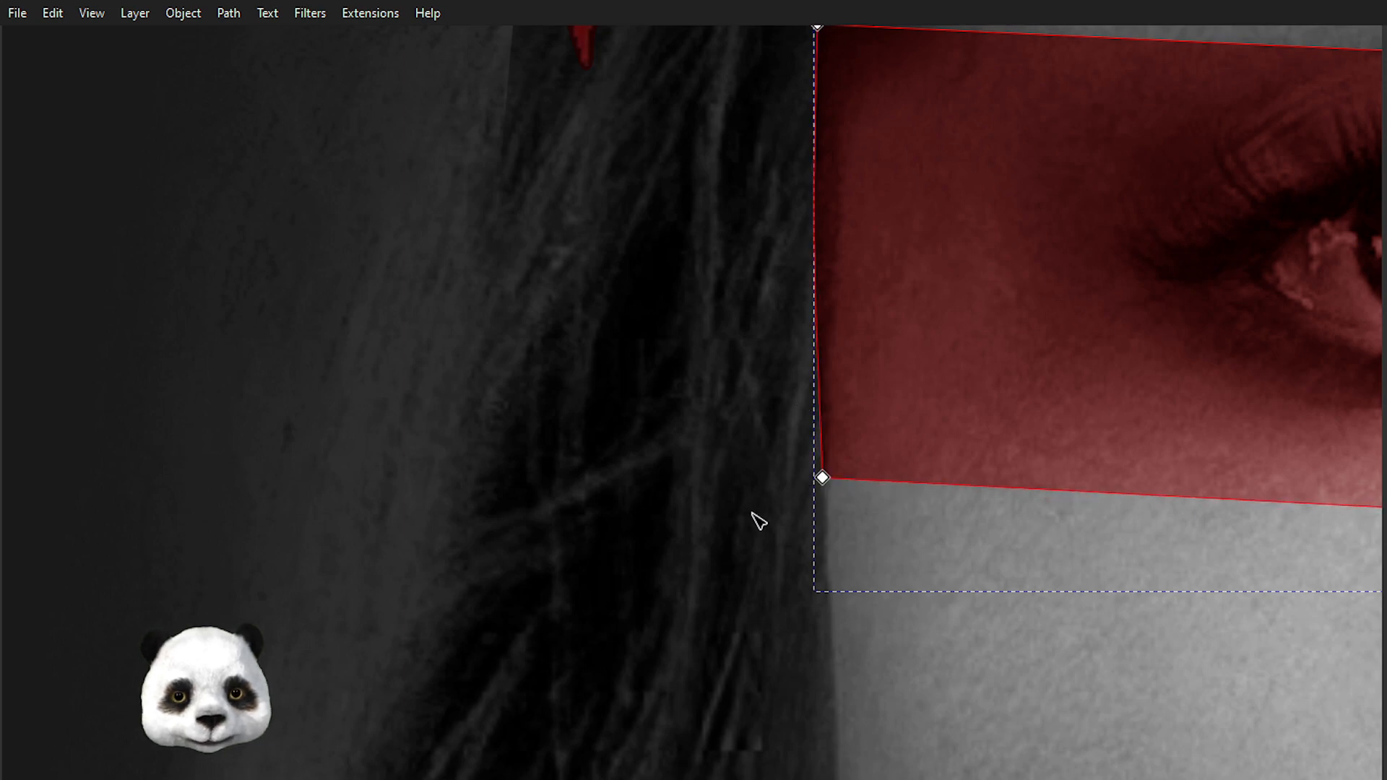
pyautogui.scroll(-10, 759, 521)
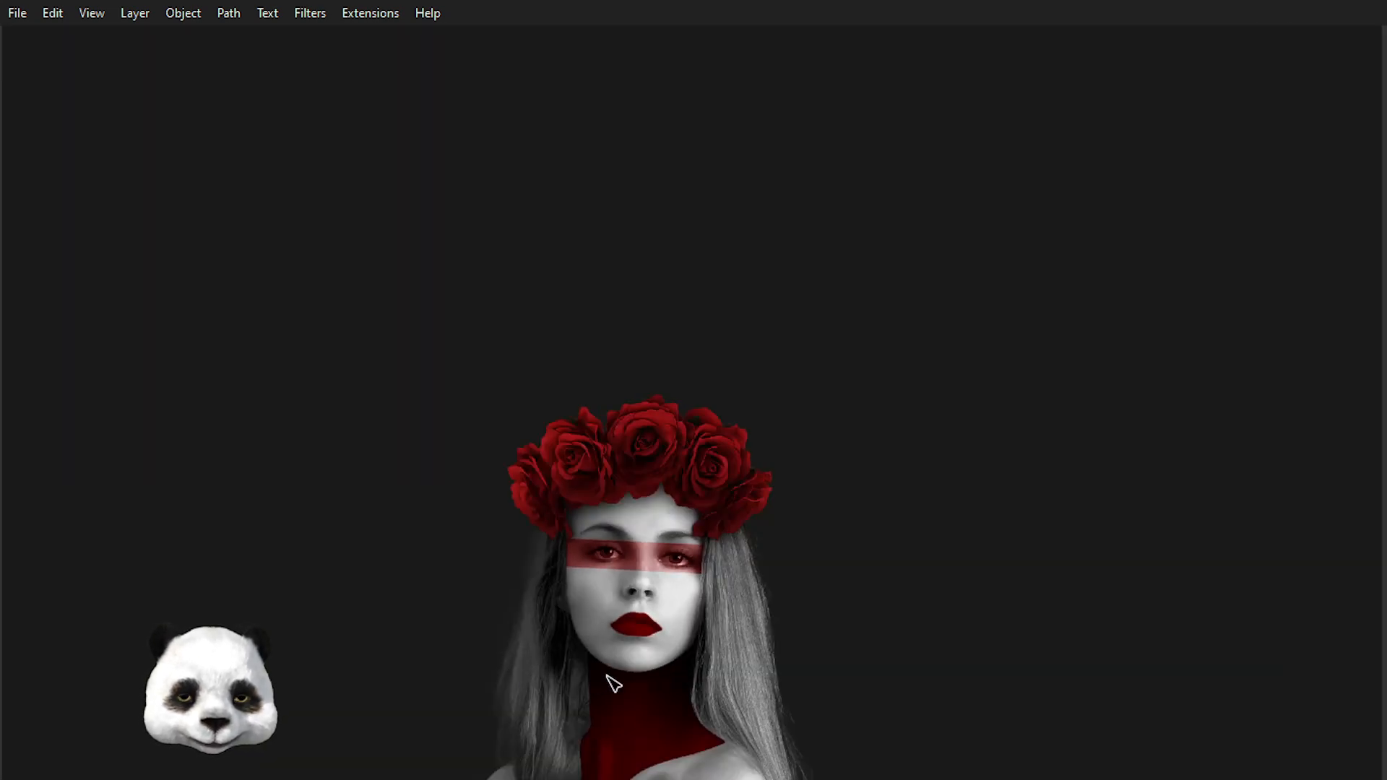
pyautogui.scroll(10, 578, 659)
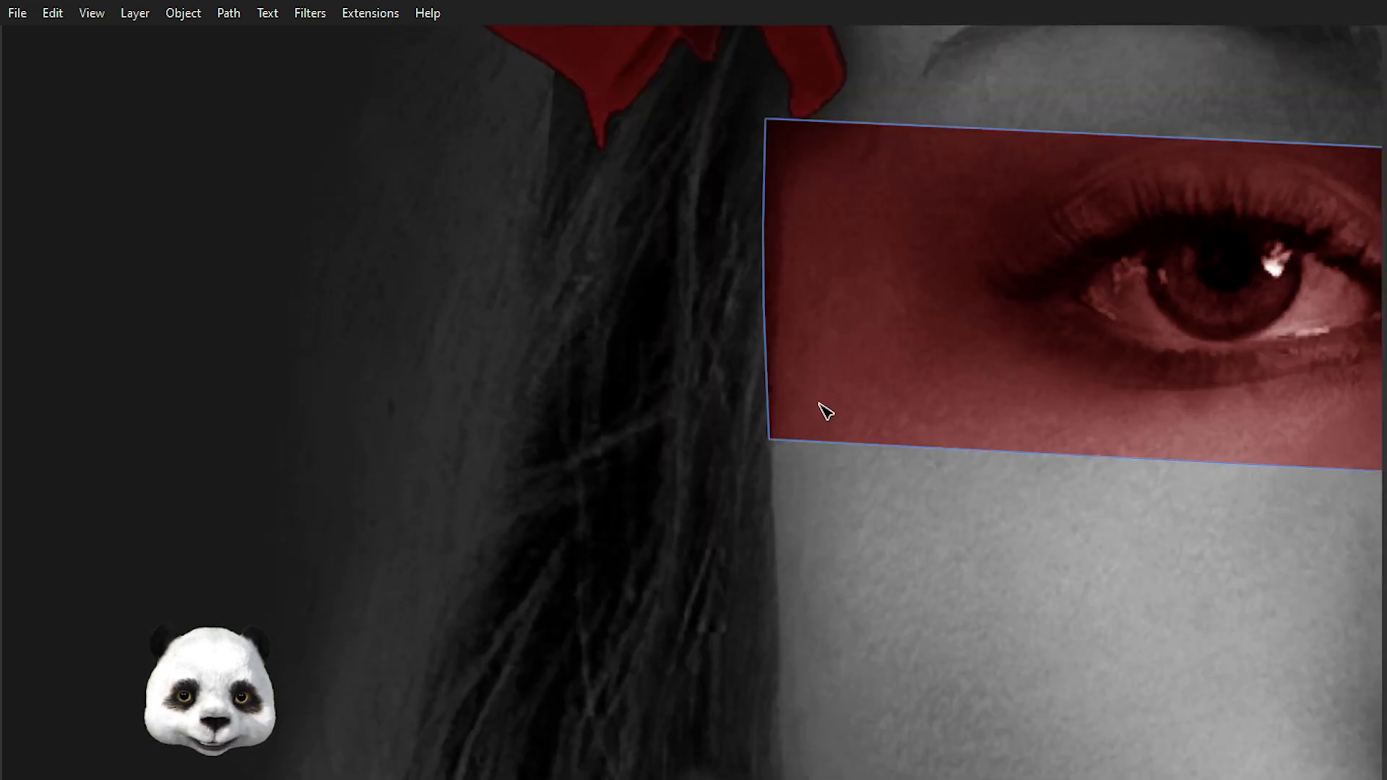
pyautogui.moveTo(768, 438); pyautogui.dragTo(763, 439)
pyautogui.click(653, 487)
# - Examine how the eye band fits the face in the context of the full figure
pyautogui.scroll(-5, 647, 502)
pyautogui.scroll(-3, 713, 663)
pyautogui.click(866, 607)
pyautogui.scroll(4, 833, 405)
pyautogui.moveTo(771, 307); pyautogui.dragTo(917, 284)
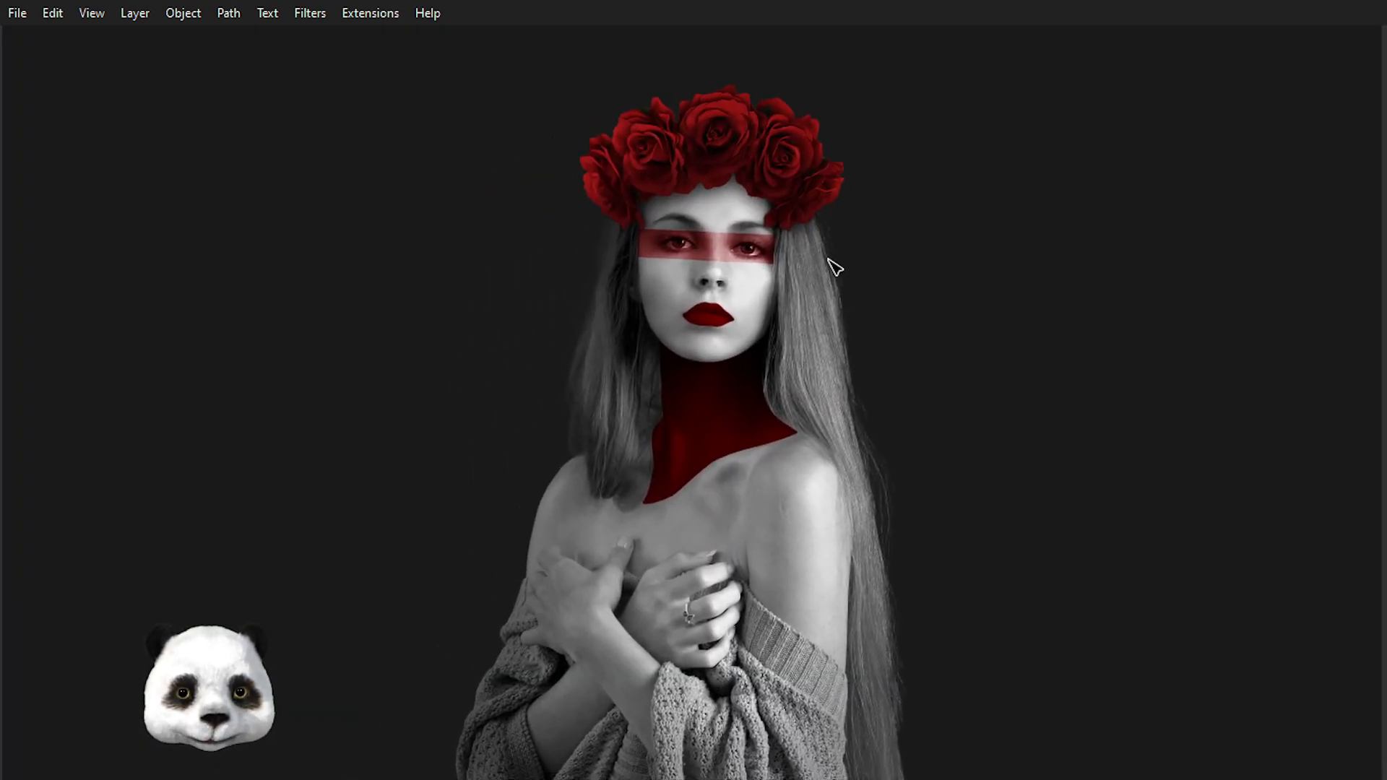
pyautogui.scroll(2, 835, 267)
pyautogui.scroll(-4, 831, 267)
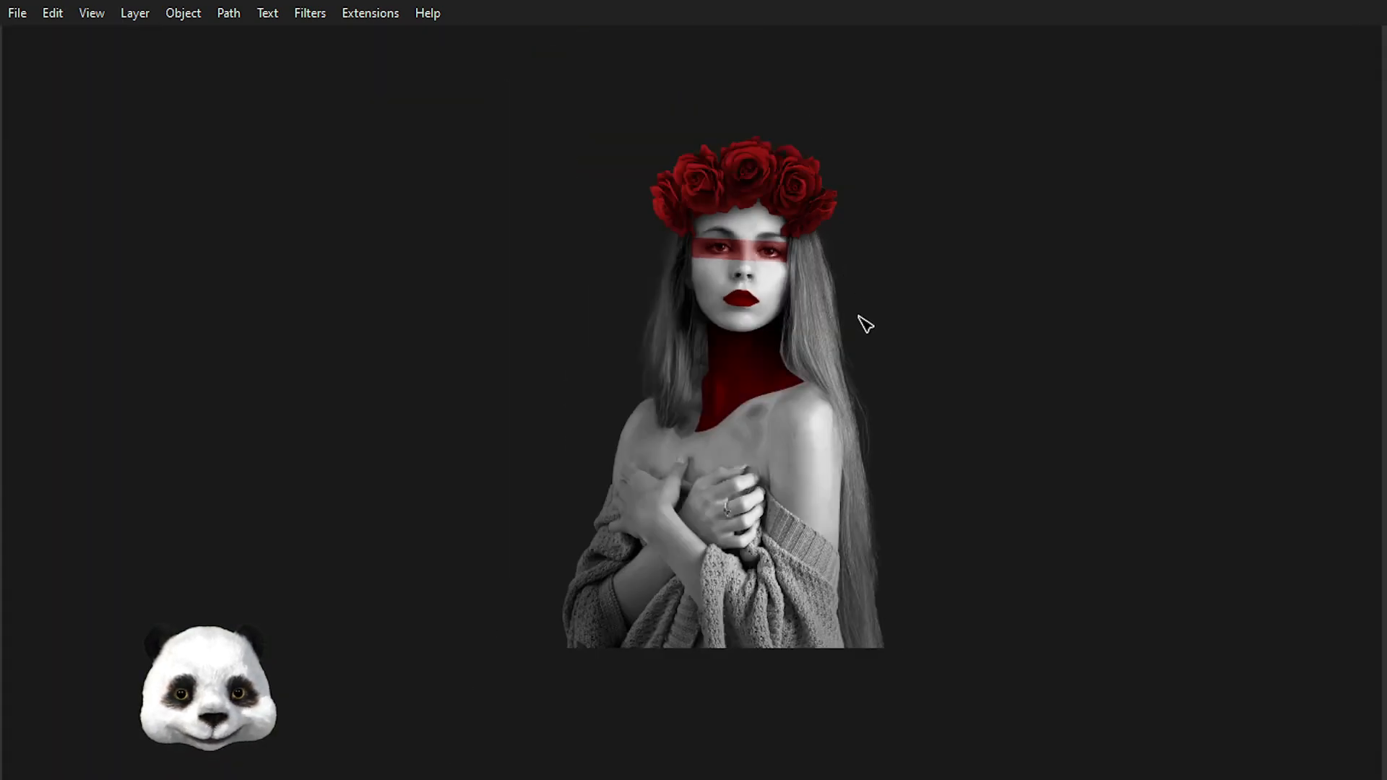
# - Lower the eye band's bottom-right corner slightly at the hairline and deselect the band
pyautogui.scroll(6, 800, 269)
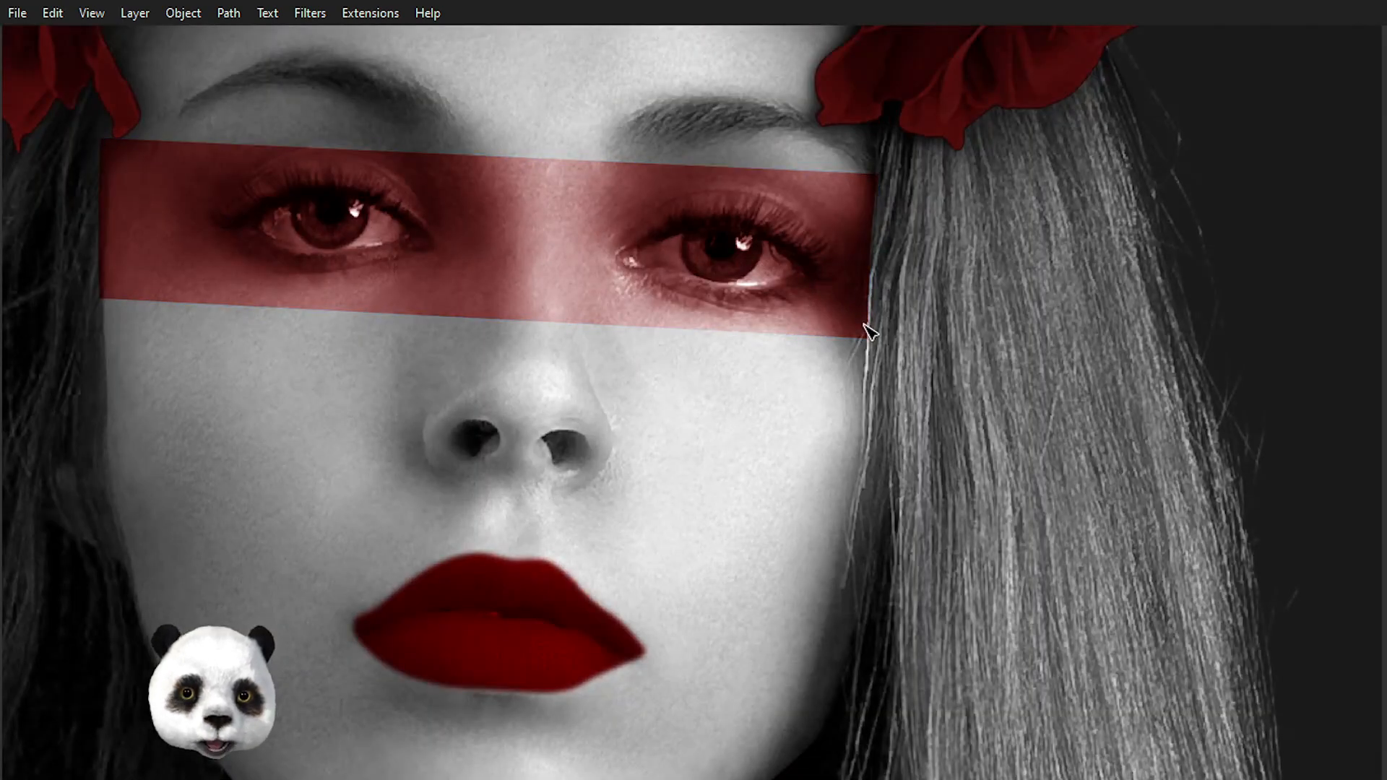
pyautogui.click(871, 334)
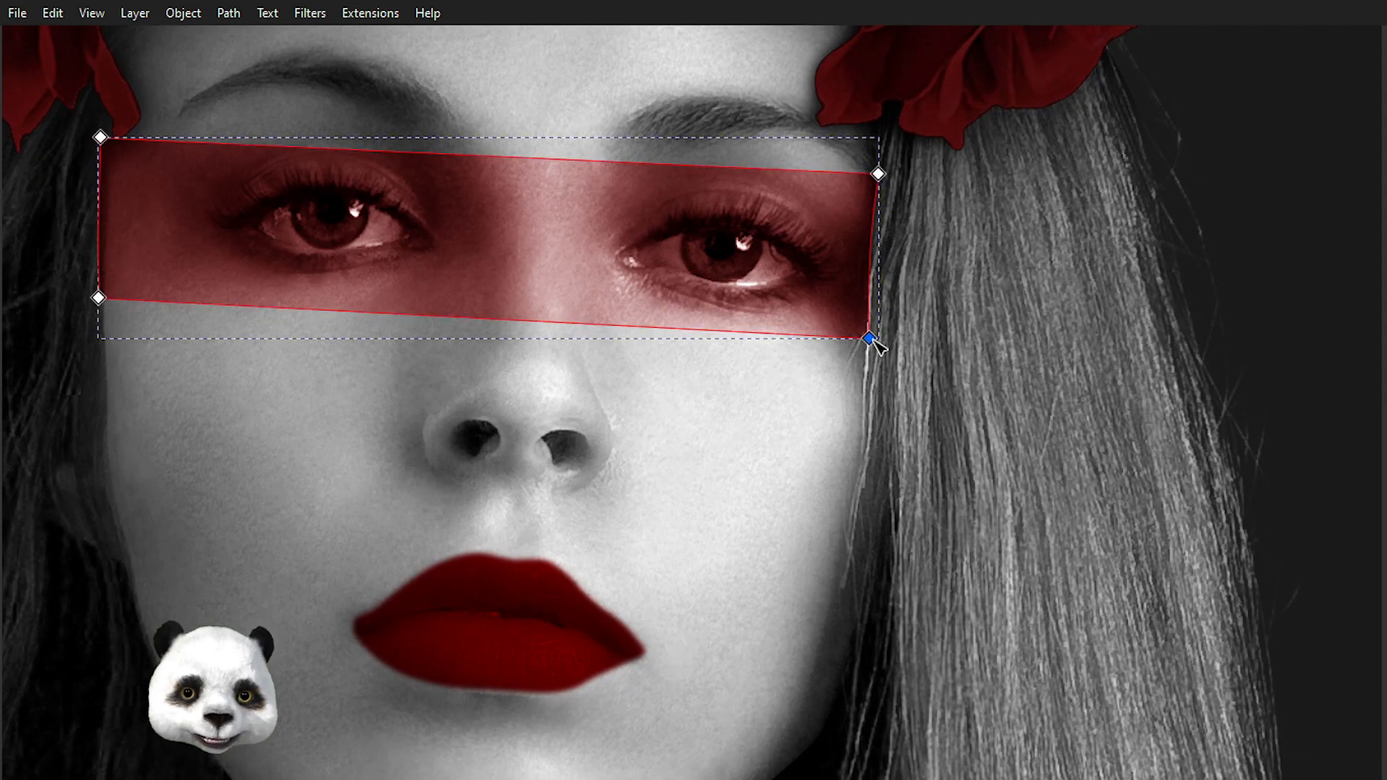
pyautogui.moveTo(874, 344); pyautogui.dragTo(871, 350)
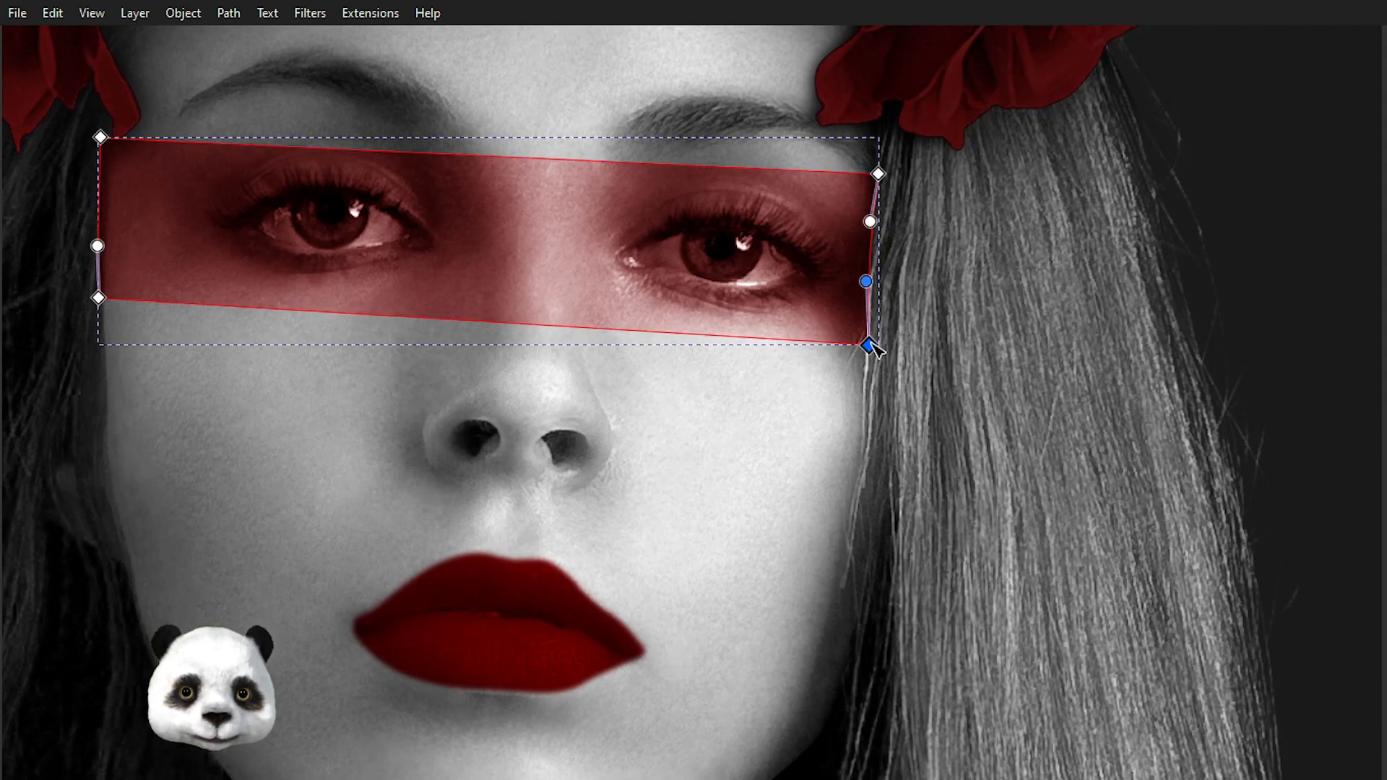
pyautogui.press('Escape')
pyautogui.click(1292, 307)
pyautogui.scroll(-6, 1292, 310)
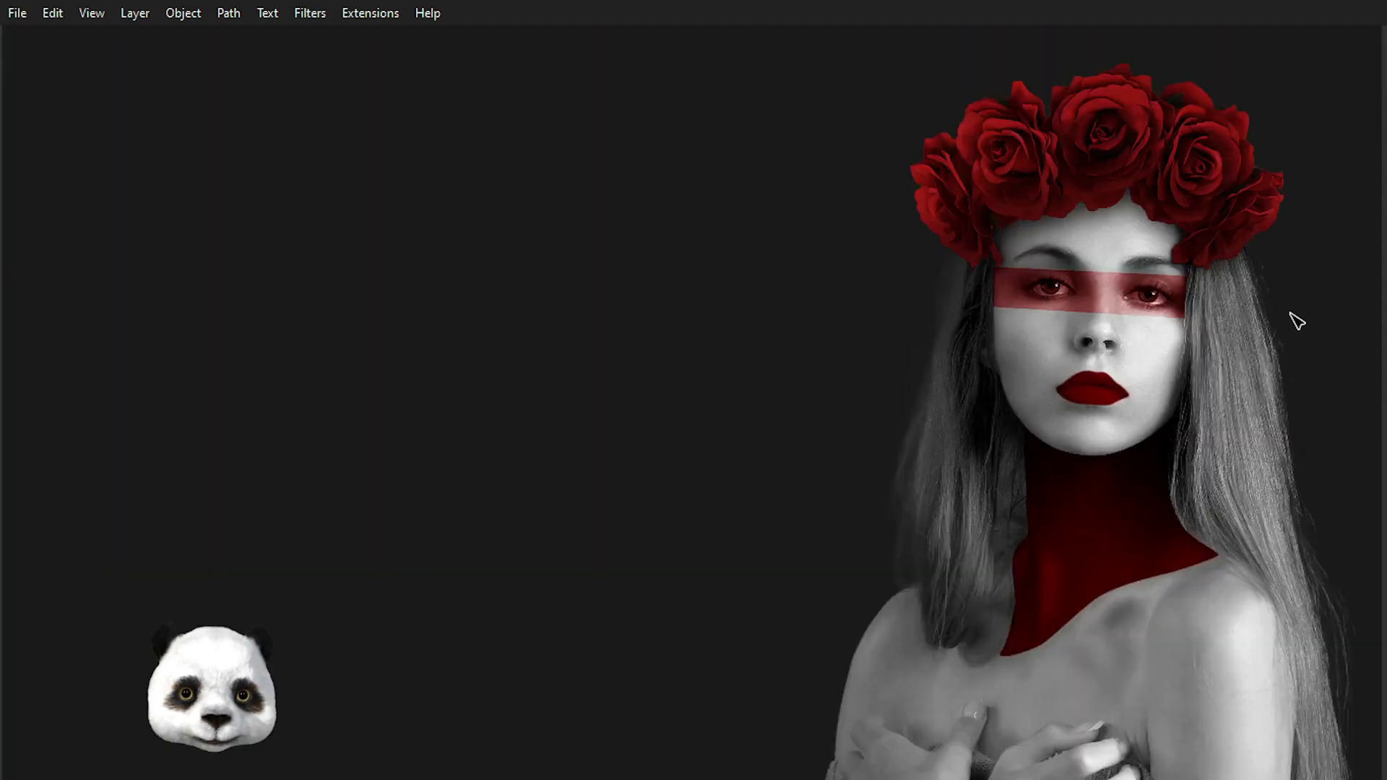
# - Start a Pen path at the hair and trace the shoulder and upper arm's outer edge down to the sweater
pyautogui.moveTo(1188, 419); pyautogui.dragTo(712, 381)
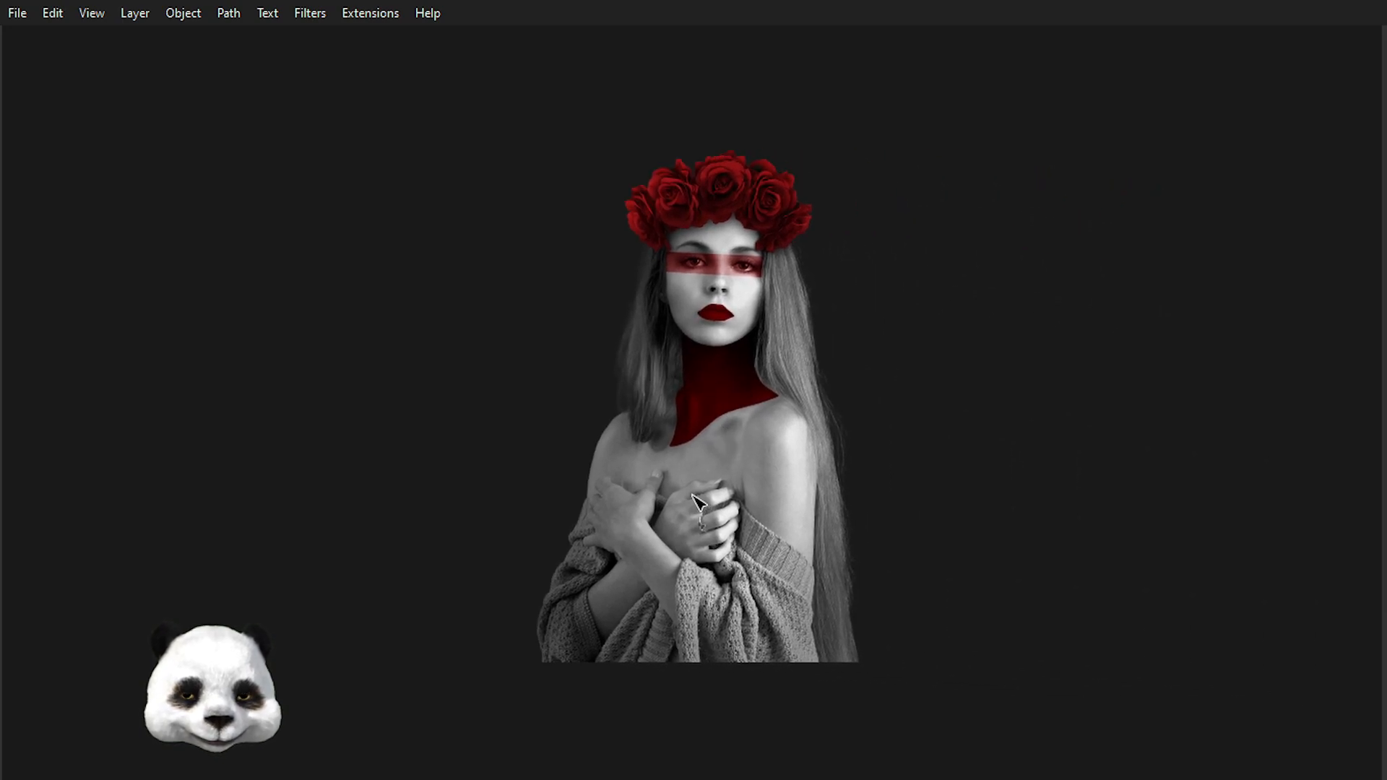
pyautogui.scroll(1, 685, 468)
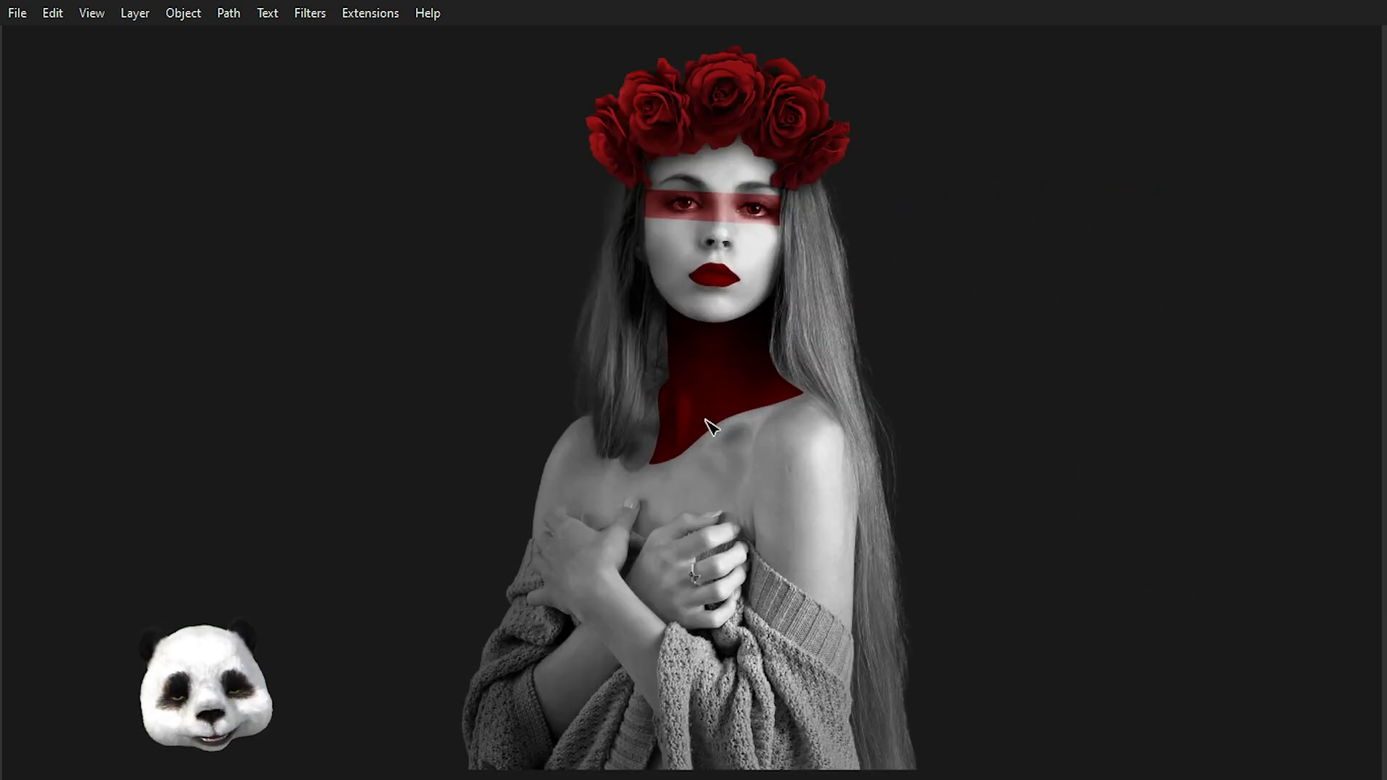
pyautogui.scroll(4, 607, 449)
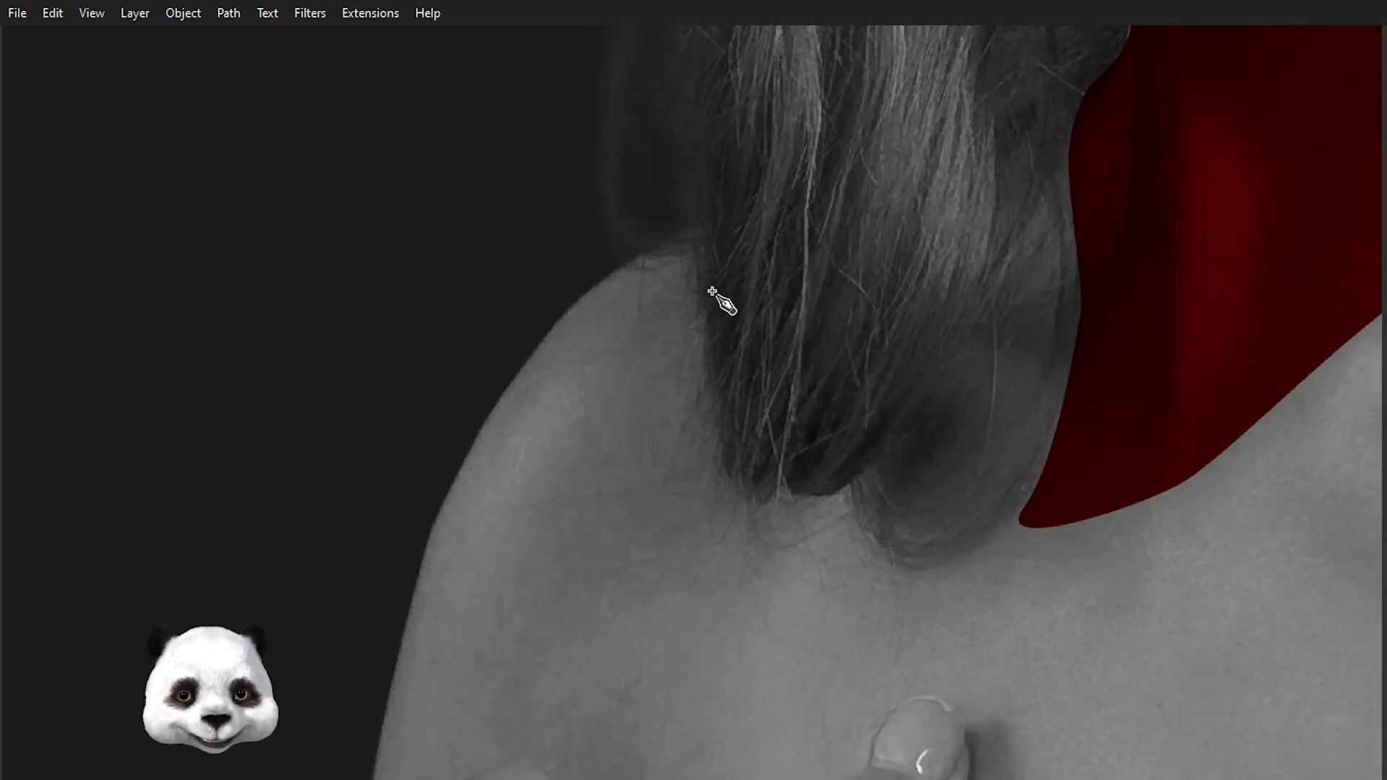
pyautogui.click(702, 225)
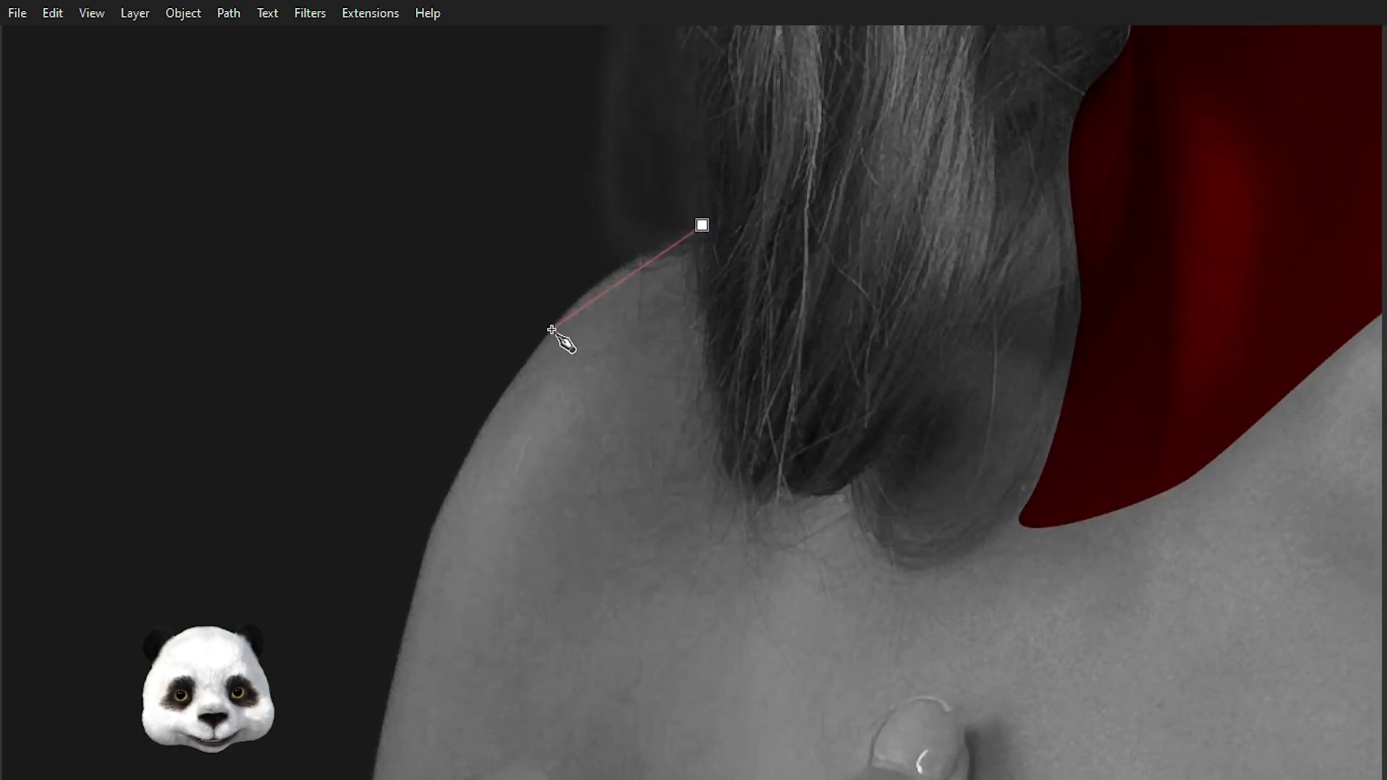
pyautogui.moveTo(557, 328); pyautogui.dragTo(514, 390)
pyautogui.press('BackSpace')
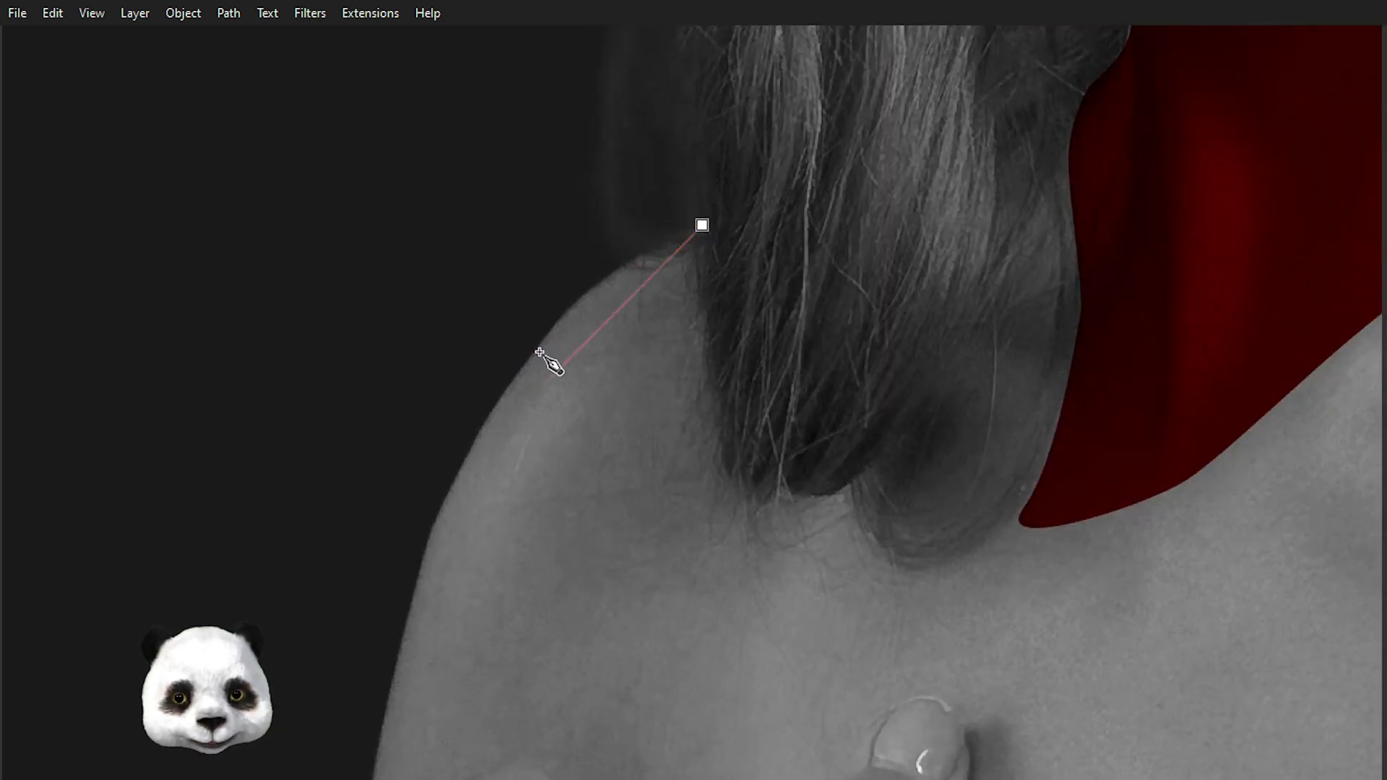
pyautogui.moveTo(580, 298); pyautogui.dragTo(548, 331)
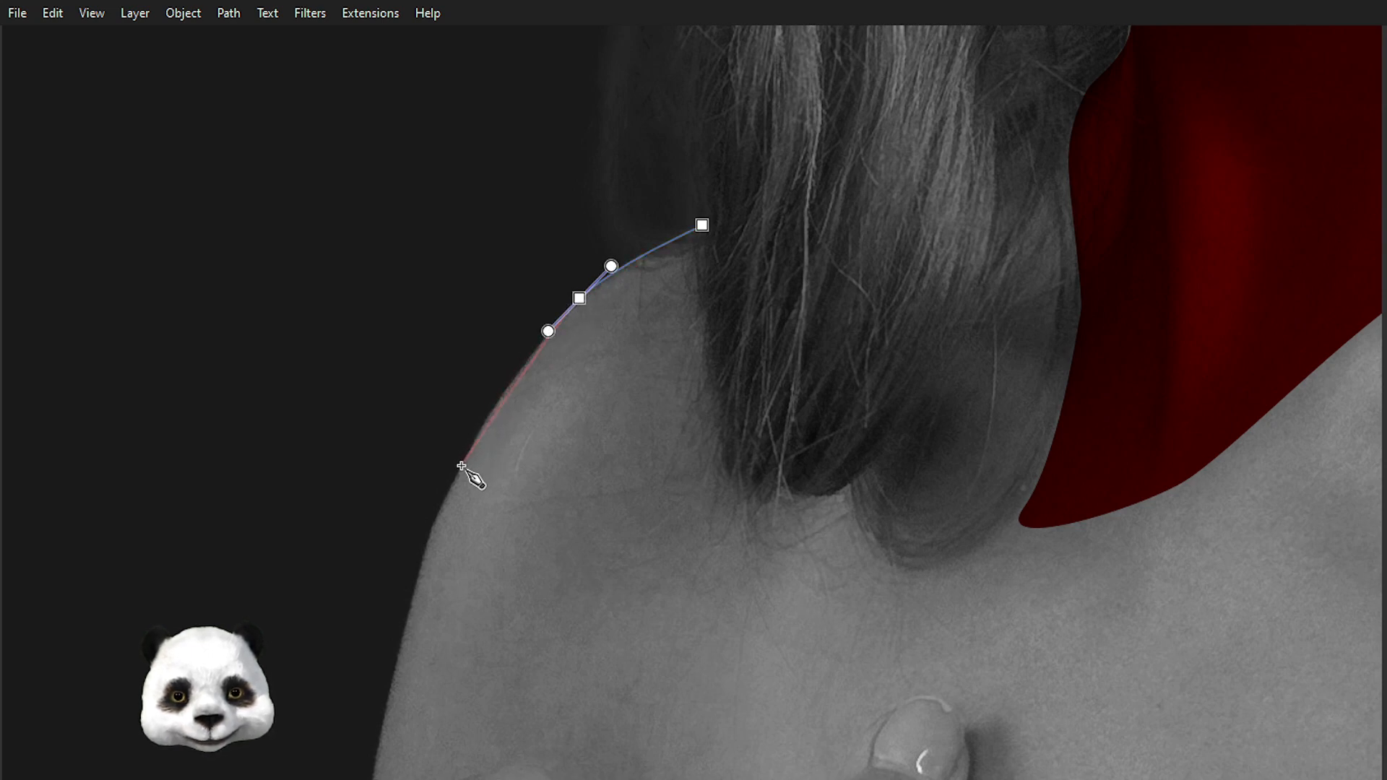
pyautogui.moveTo(458, 471); pyautogui.dragTo(704, 3)
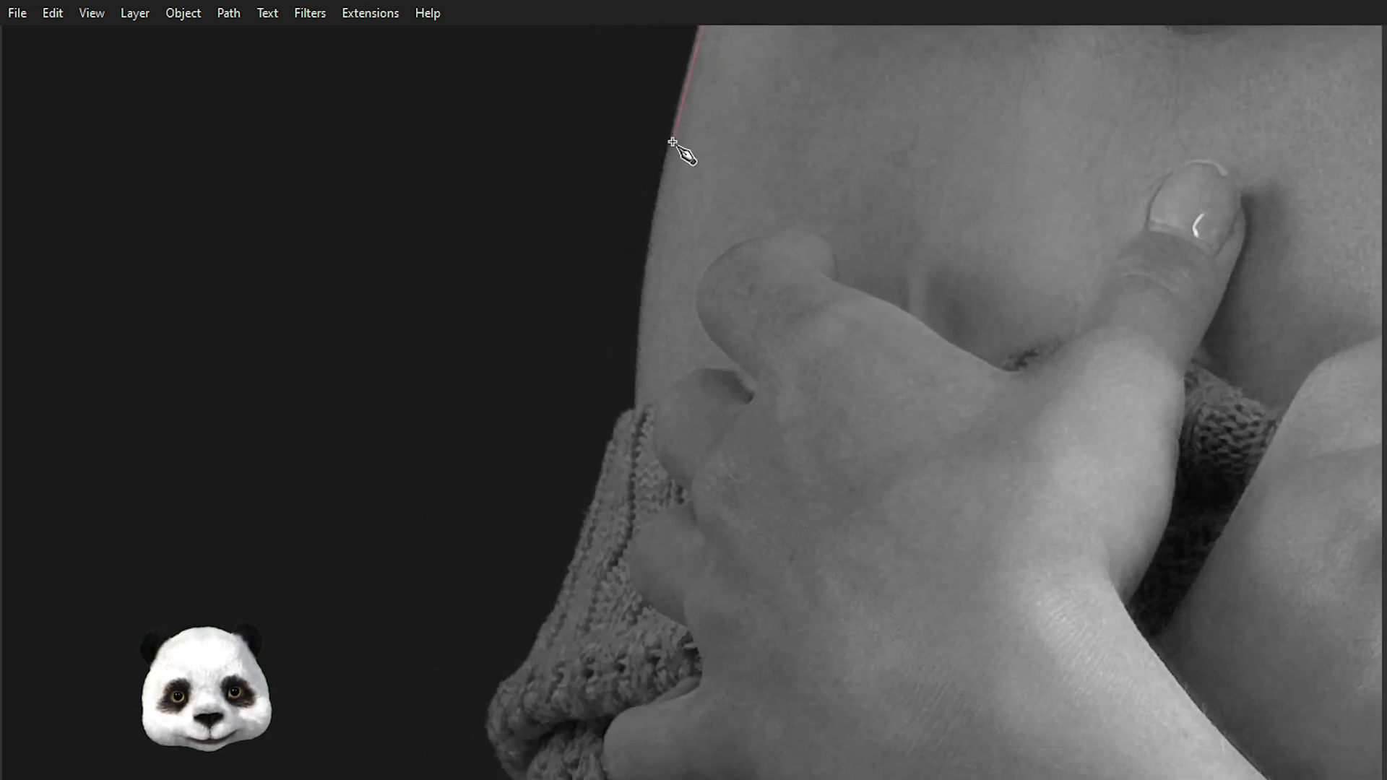
pyautogui.moveTo(653, 176); pyautogui.dragTo(605, 437)
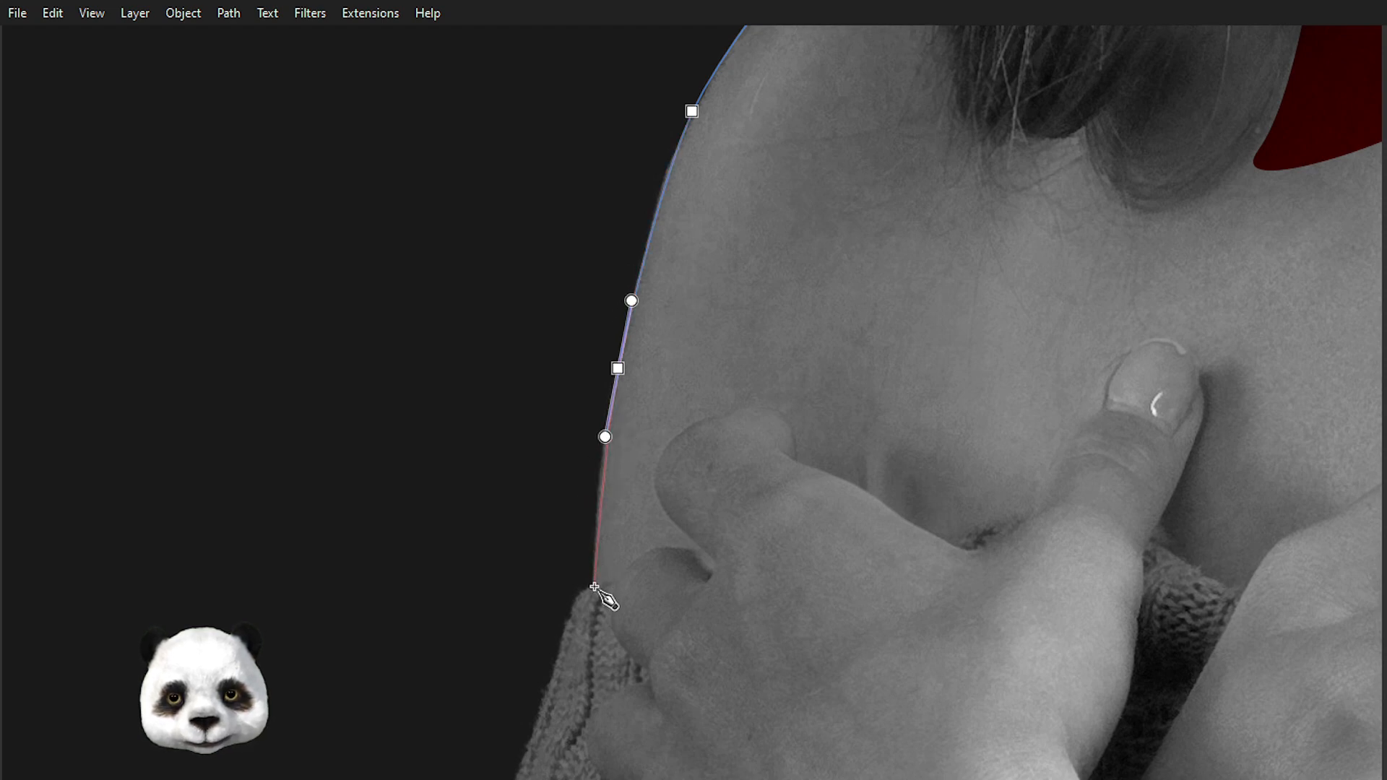
pyautogui.moveTo(594, 583)
pyautogui.mouseDown()
pyautogui.moveTo(595, 620)
pyautogui.moveTo(611, 598)
pyautogui.moveTo(597, 602)
pyautogui.mouseUp()
# - Continue the path from the sweater's corner over the lower finger and around the crease where it meets the upper finger
pyautogui.scroll(4, 614, 586)
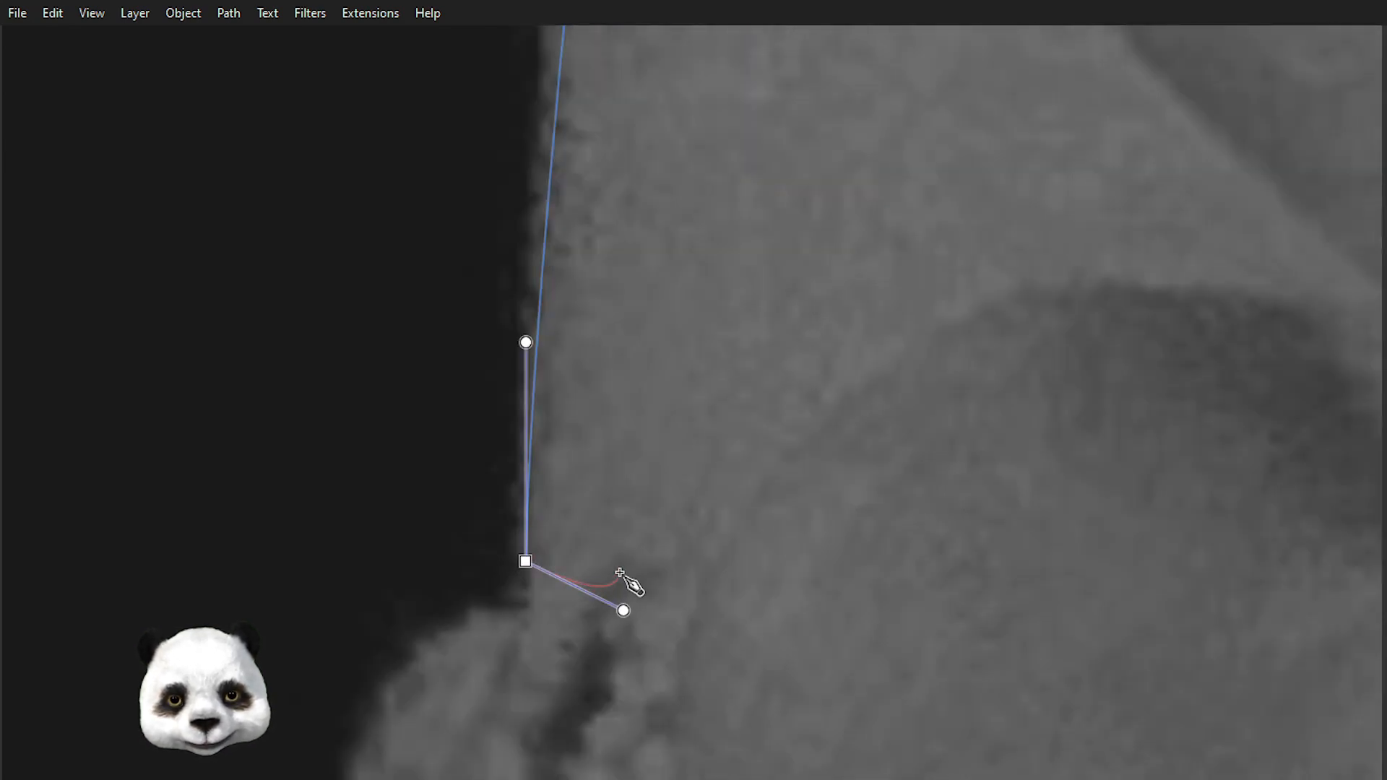
pyautogui.moveTo(688, 554); pyautogui.dragTo(714, 553)
pyautogui.moveTo(868, 371); pyautogui.dragTo(408, 452)
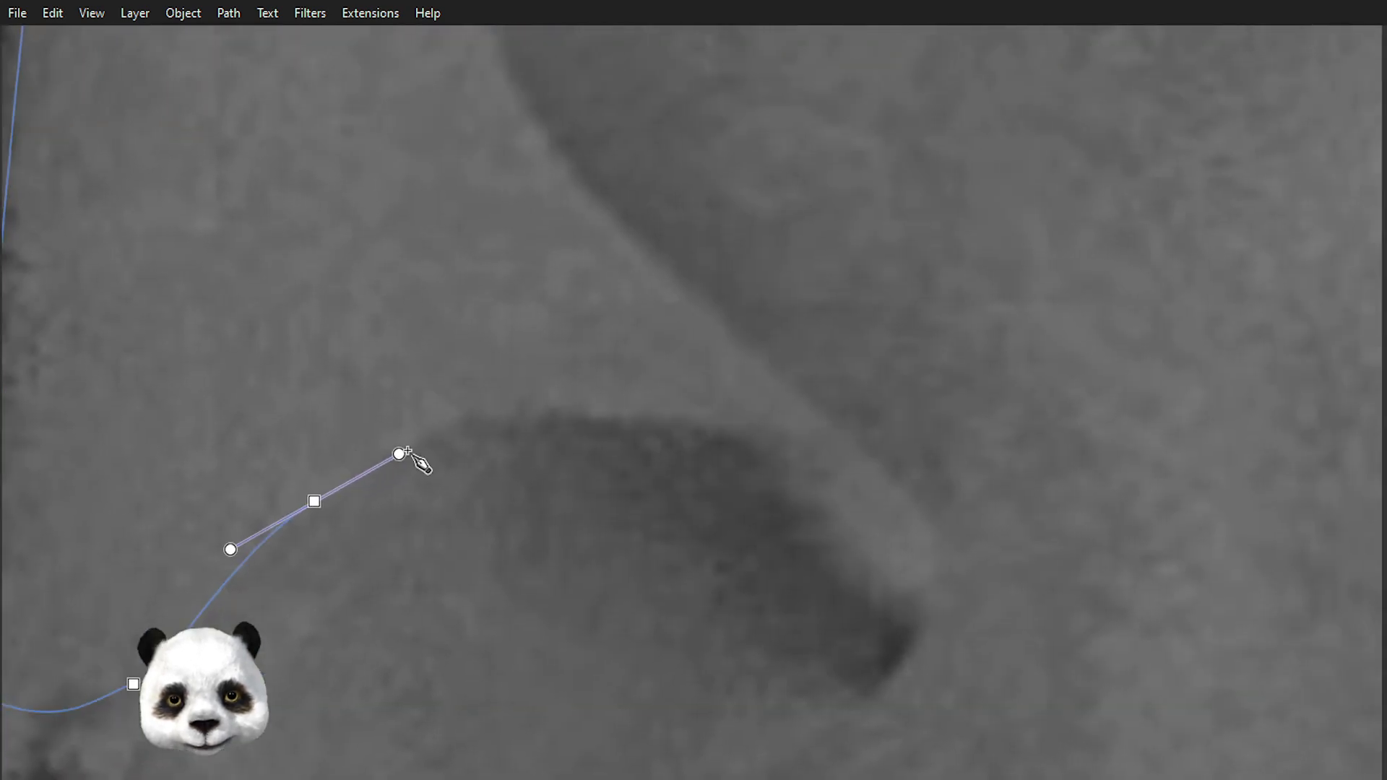
pyautogui.moveTo(571, 416); pyautogui.dragTo(764, 440)
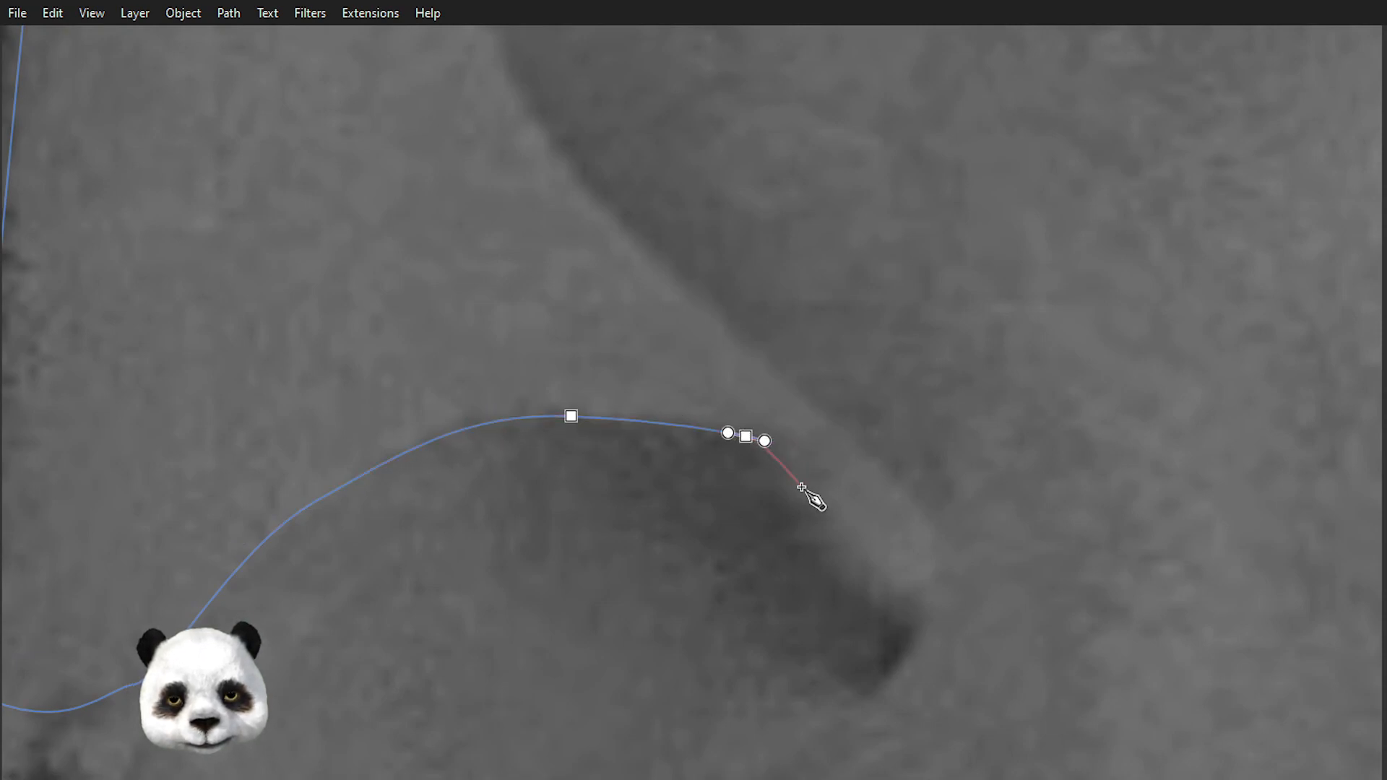
pyautogui.moveTo(798, 489); pyautogui.dragTo(802, 516)
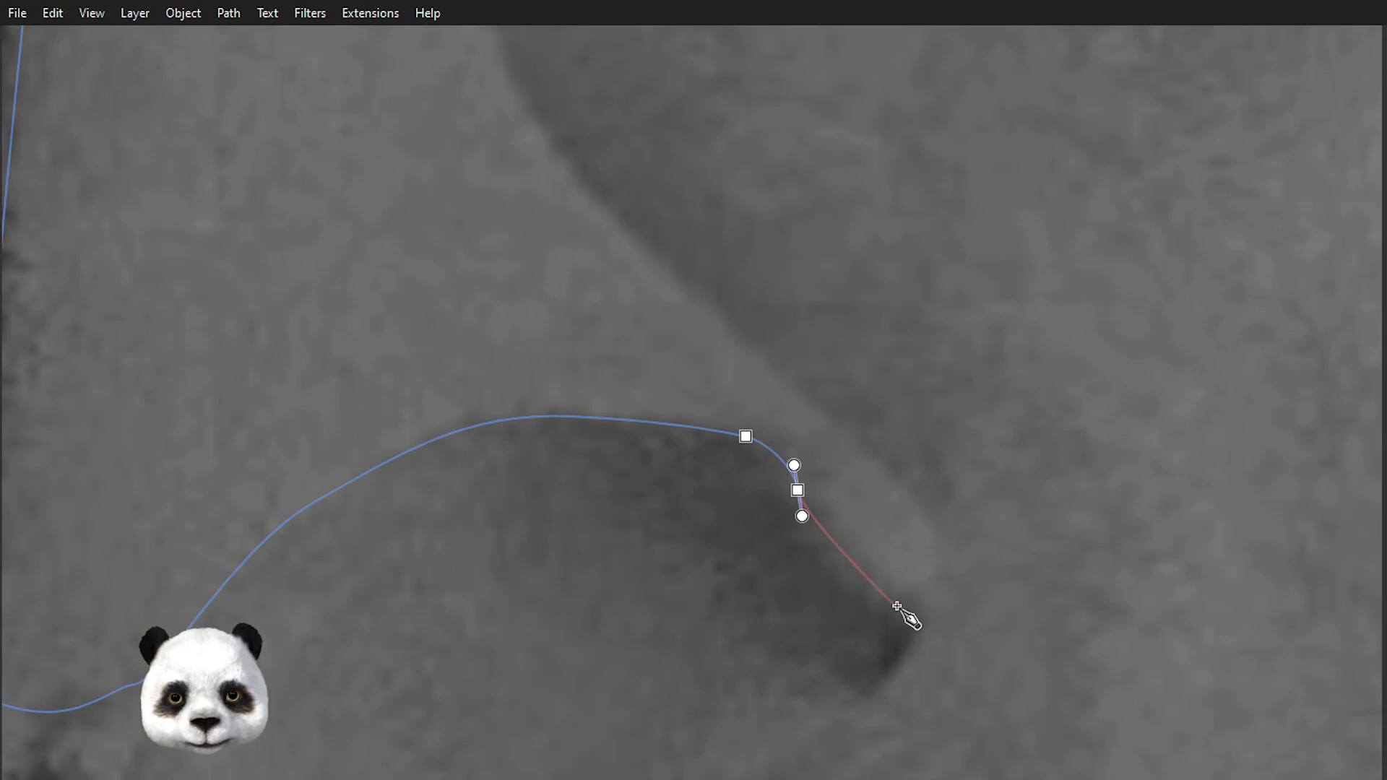
pyautogui.moveTo(895, 605); pyautogui.dragTo(909, 604)
pyautogui.moveTo(936, 546); pyautogui.dragTo(932, 505)
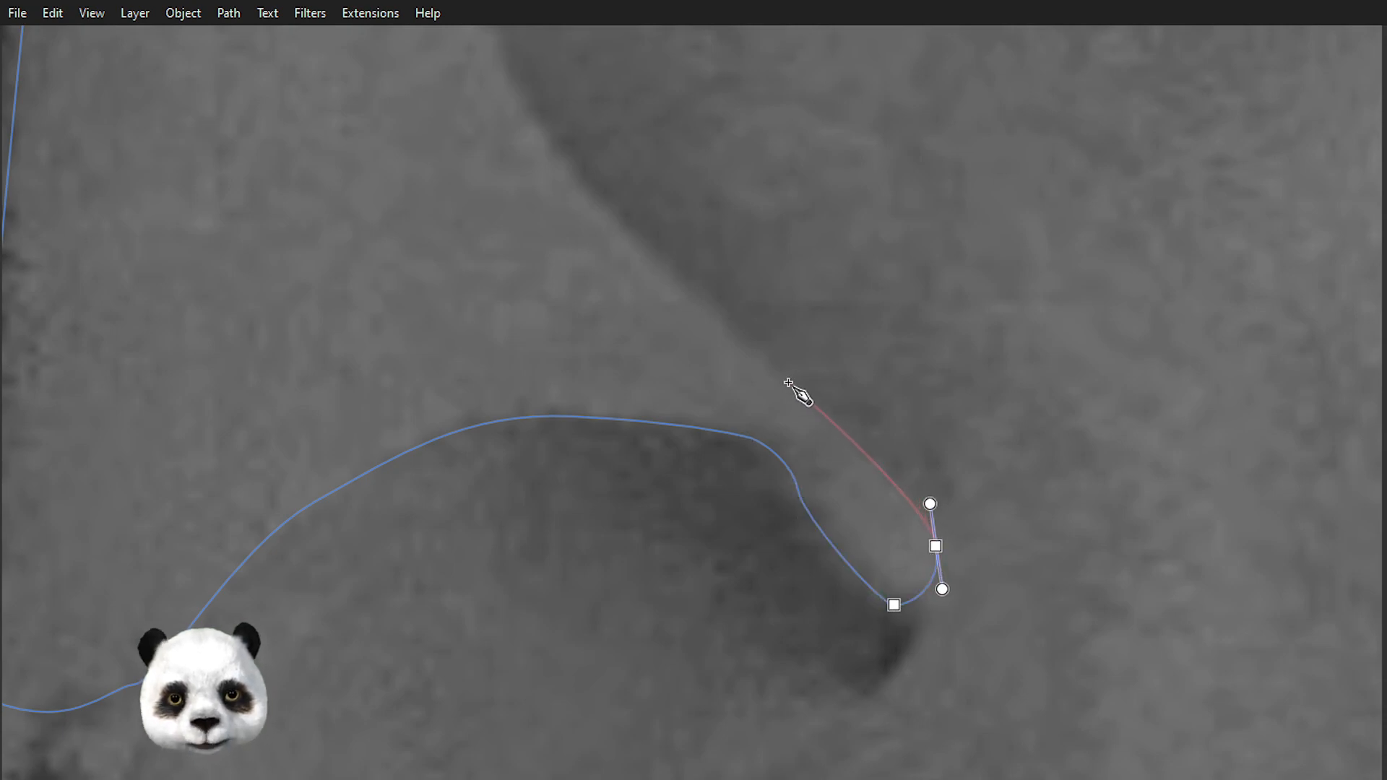
# - Trace the path up the upper finger's outer side, over its rounded tip and down to the hand's edge
pyautogui.moveTo(773, 371); pyautogui.dragTo(718, 327)
pyautogui.moveTo(648, 283); pyautogui.dragTo(867, 633)
pyautogui.moveTo(726, 416); pyautogui.dragTo(601, 682)
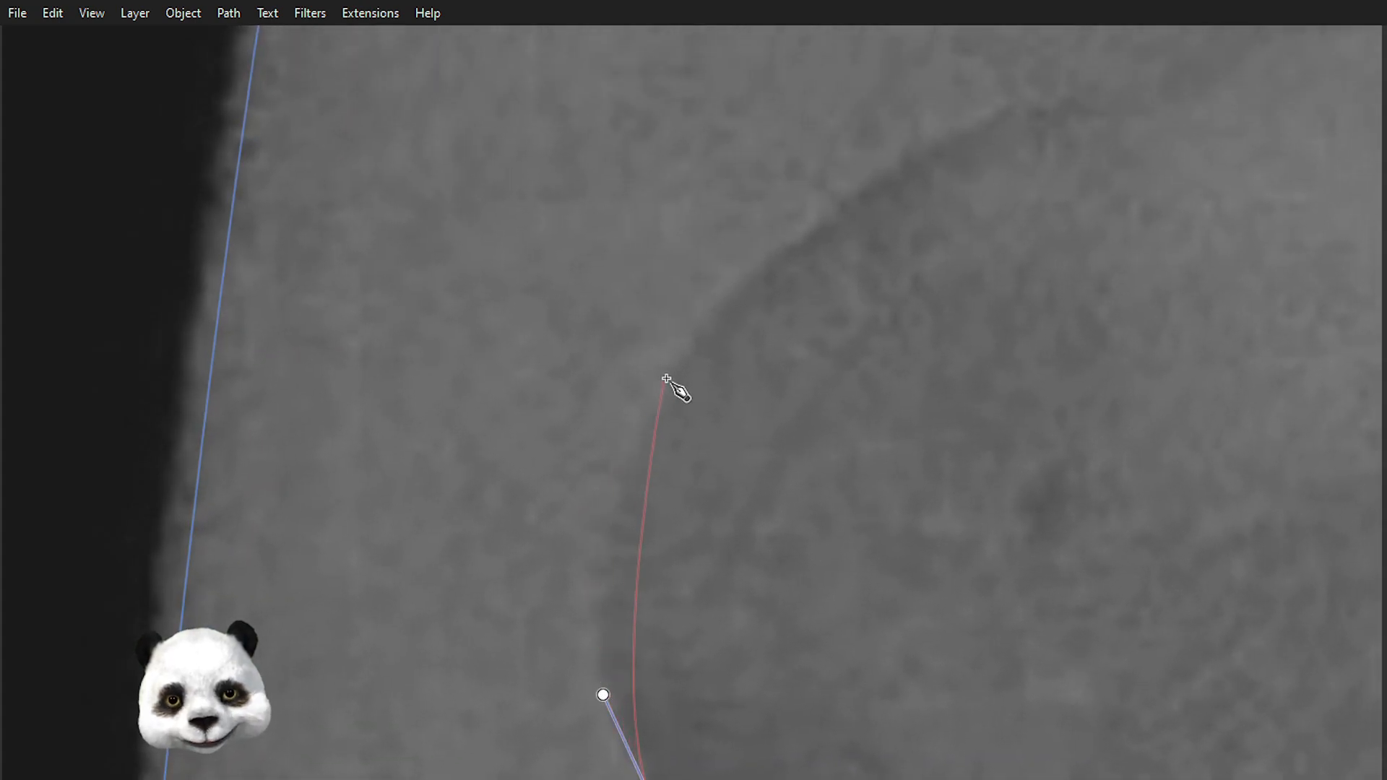
pyautogui.moveTo(670, 370); pyautogui.dragTo(82, 460)
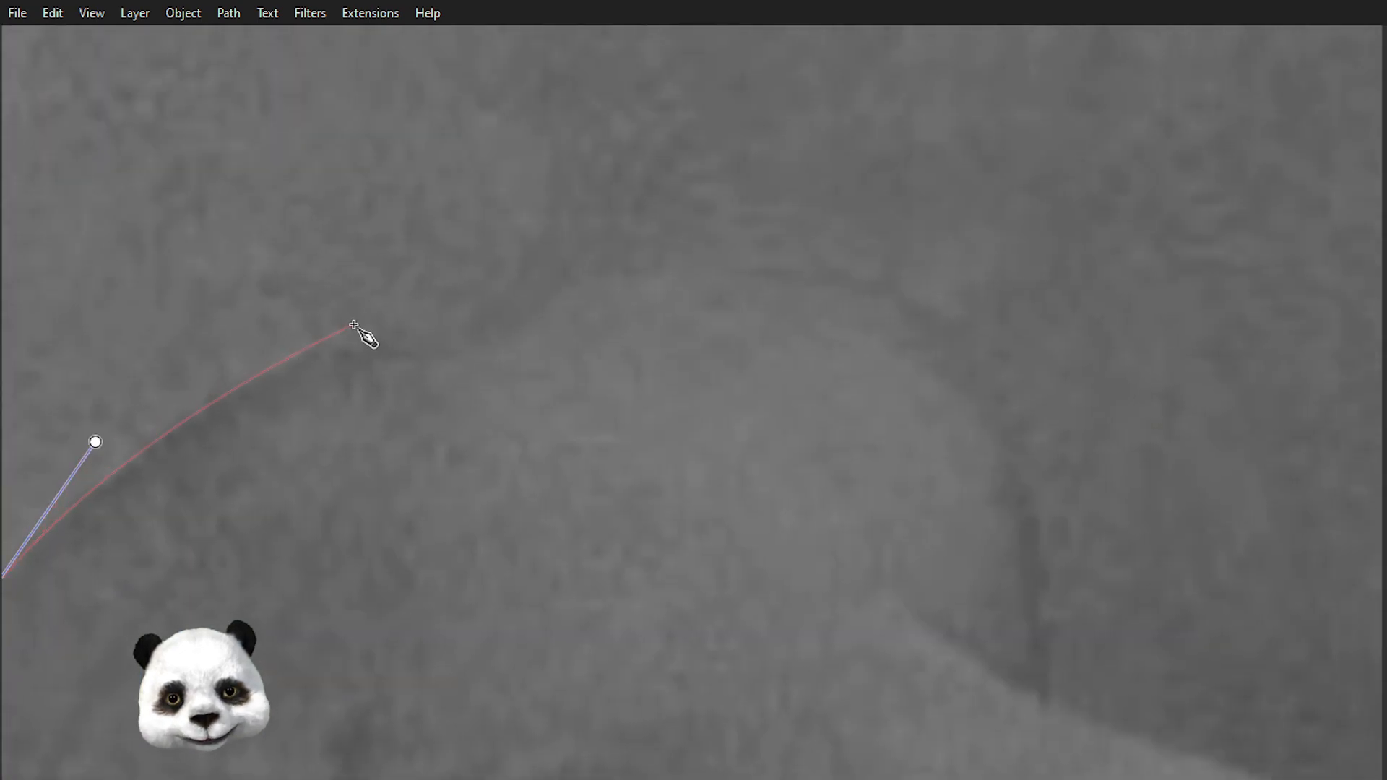
pyautogui.moveTo(379, 333); pyautogui.dragTo(523, 288)
pyautogui.moveTo(779, 269); pyautogui.dragTo(847, 269)
pyautogui.moveTo(979, 371); pyautogui.dragTo(1018, 436)
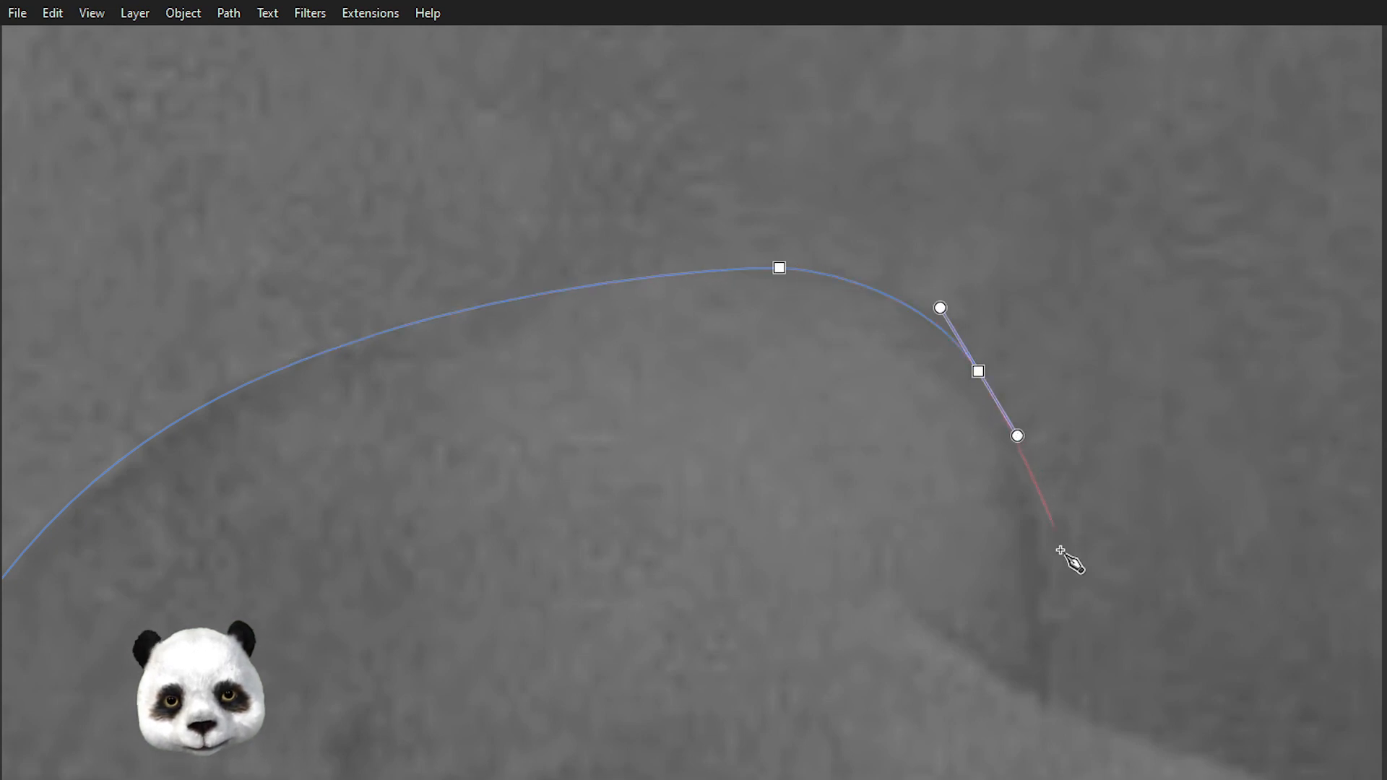
pyautogui.moveTo(1043, 614); pyautogui.dragTo(636, 328)
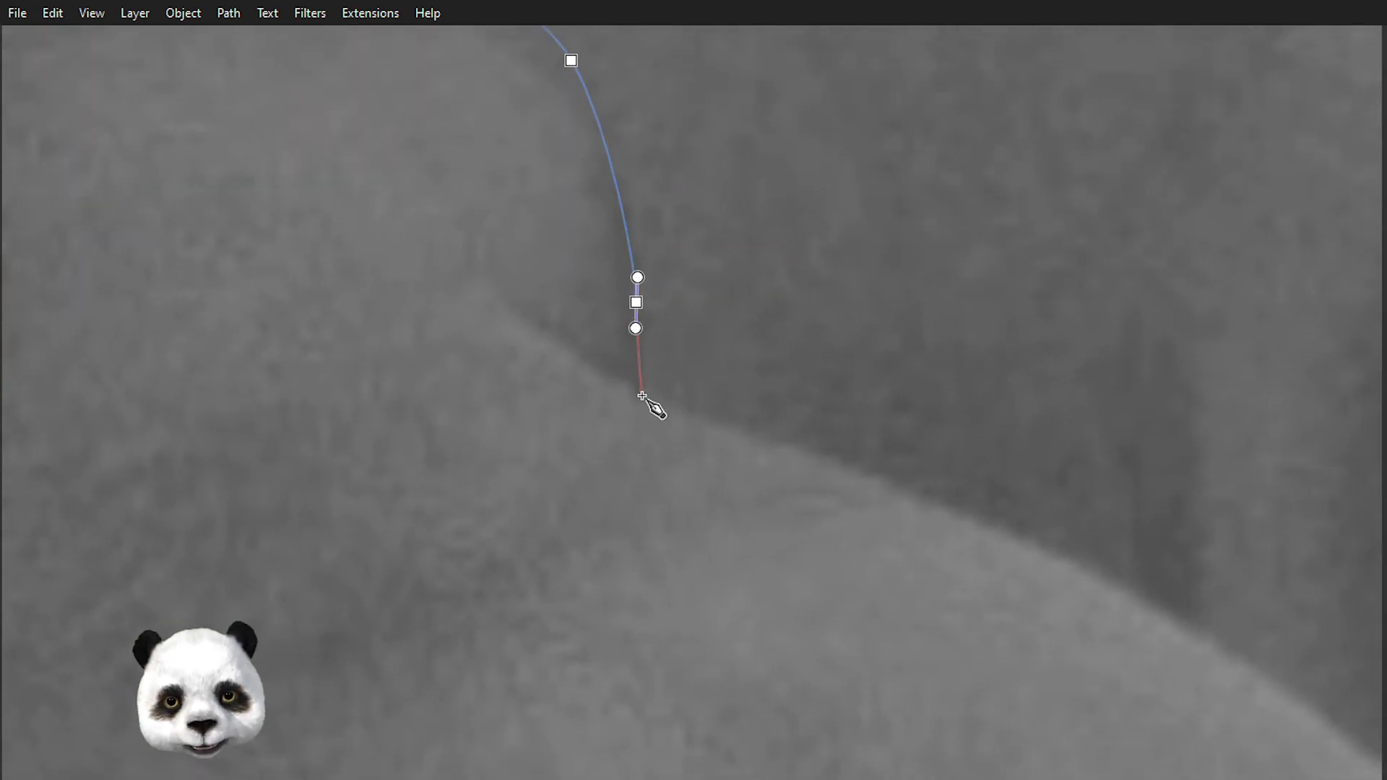
# - Set a corner where the fingertip meets the hand and follow the hand's upper edge toward the thumb web
pyautogui.click(642, 396)
pyautogui.moveTo(929, 505); pyautogui.dragTo(362, 232)
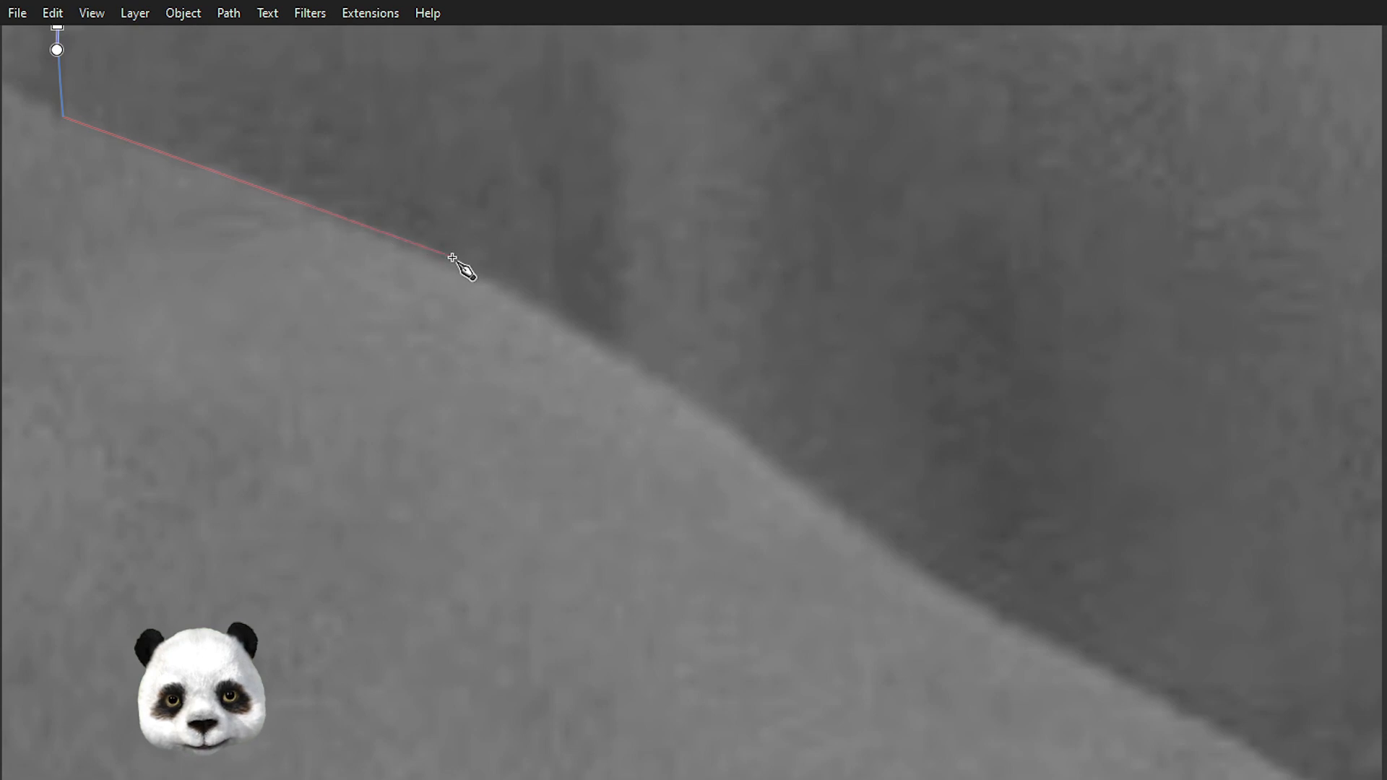
pyautogui.moveTo(473, 273); pyautogui.dragTo(575, 321)
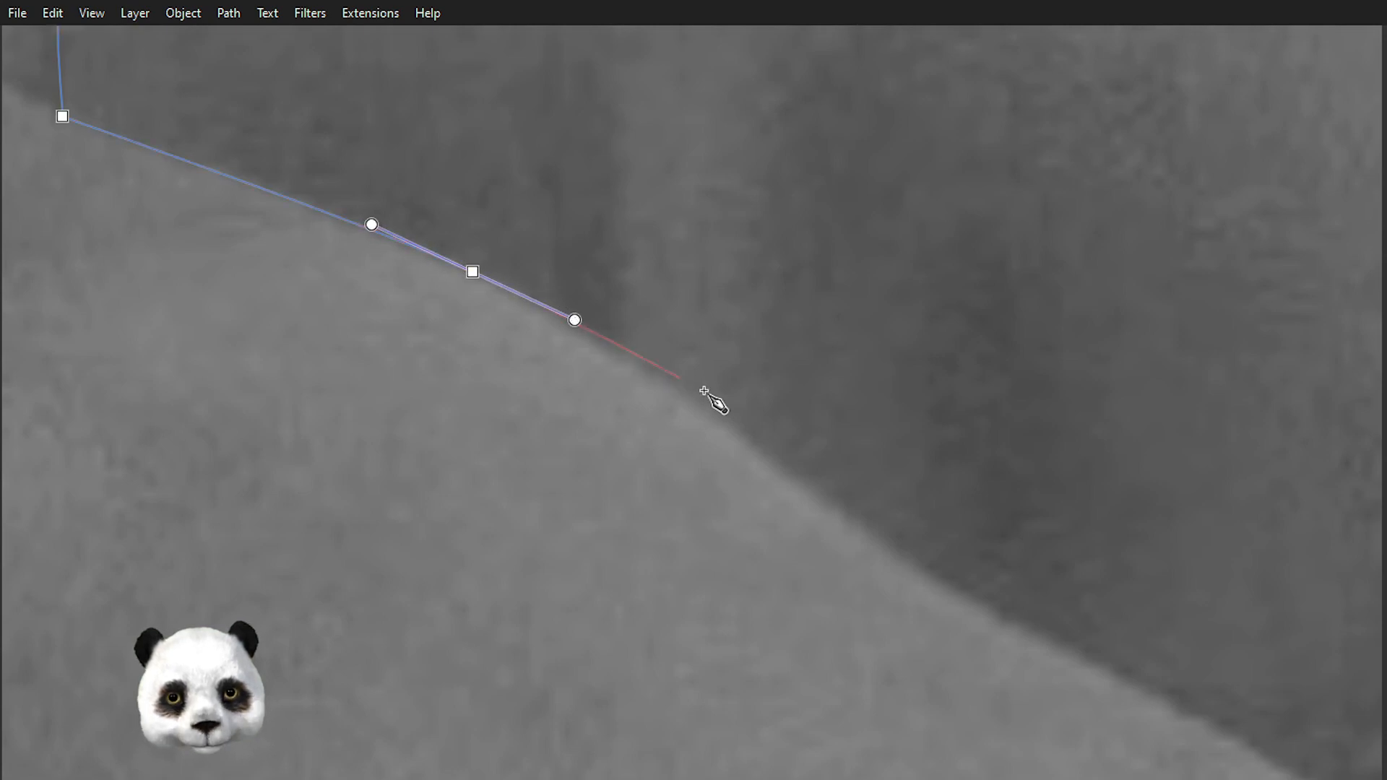
pyautogui.moveTo(822, 498); pyautogui.dragTo(92, 182)
pyautogui.moveTo(279, 284); pyautogui.dragTo(346, 319)
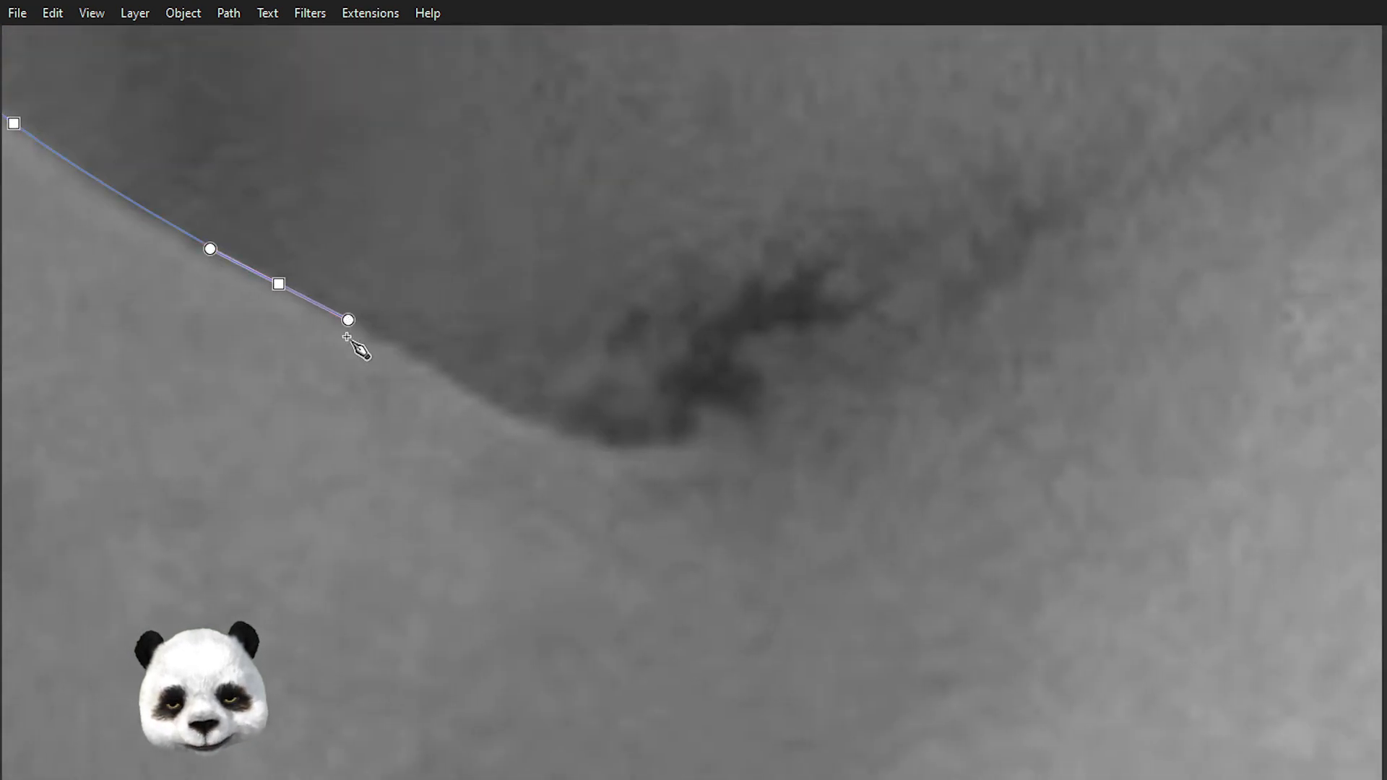
pyautogui.scroll(-3, 354, 344)
pyautogui.moveTo(489, 327); pyautogui.dragTo(620, 474)
pyautogui.scroll(3, 567, 548)
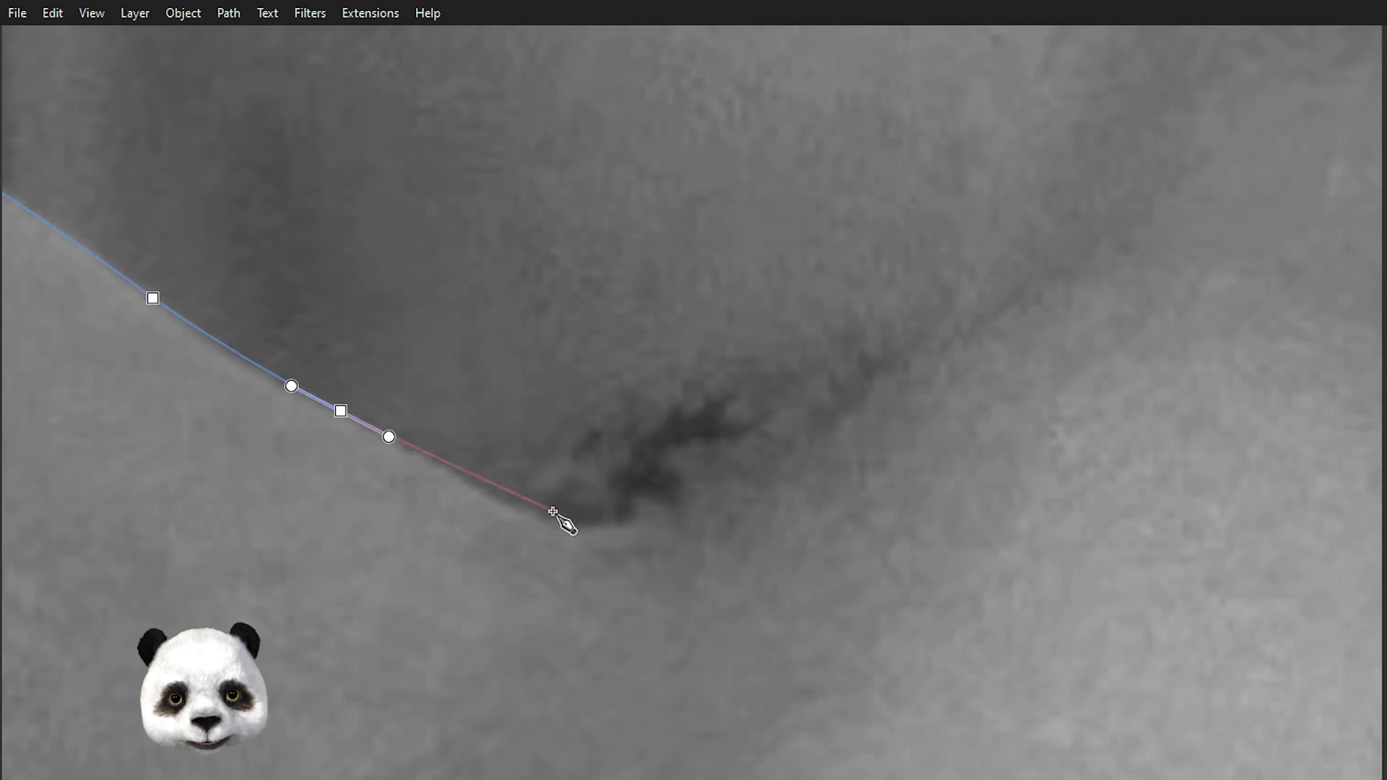
pyautogui.moveTo(543, 518); pyautogui.dragTo(592, 532)
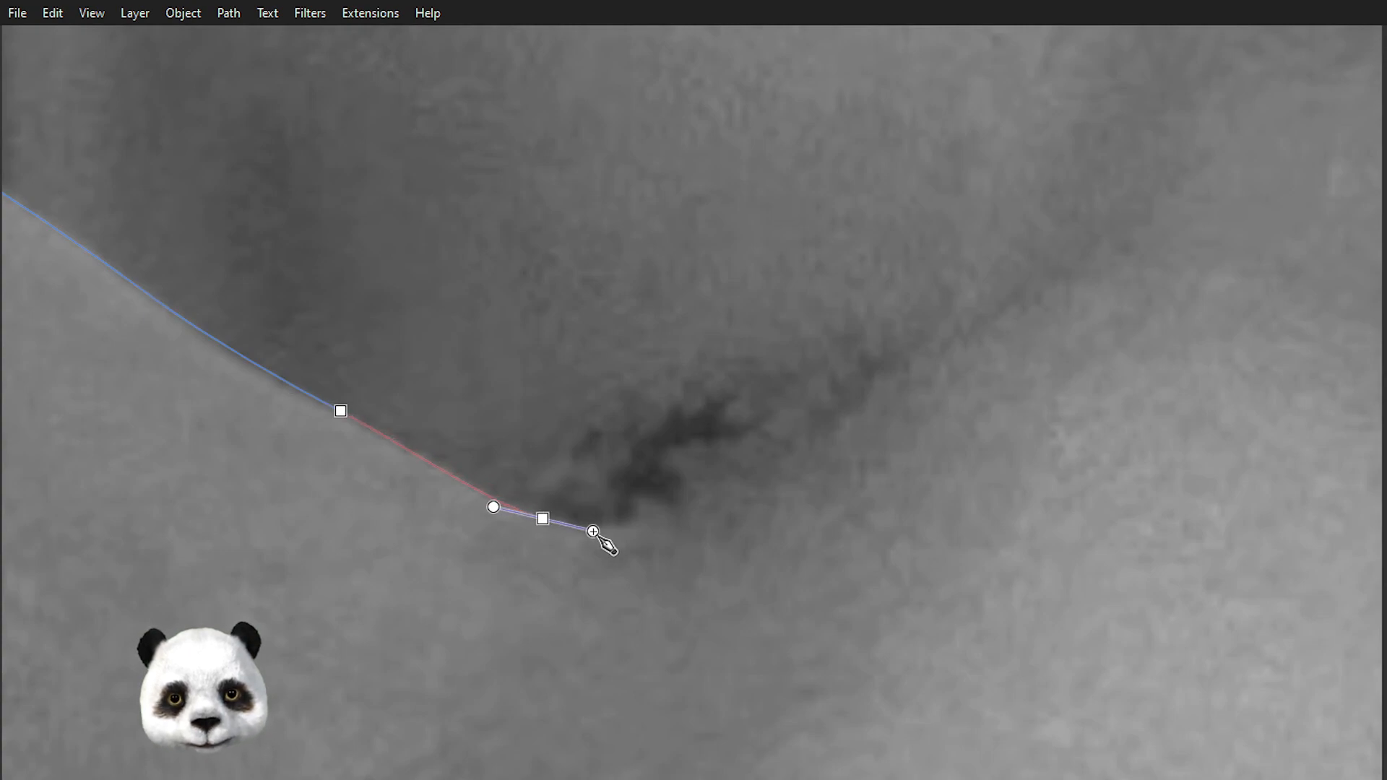
pyautogui.scroll(-4, 693, 463)
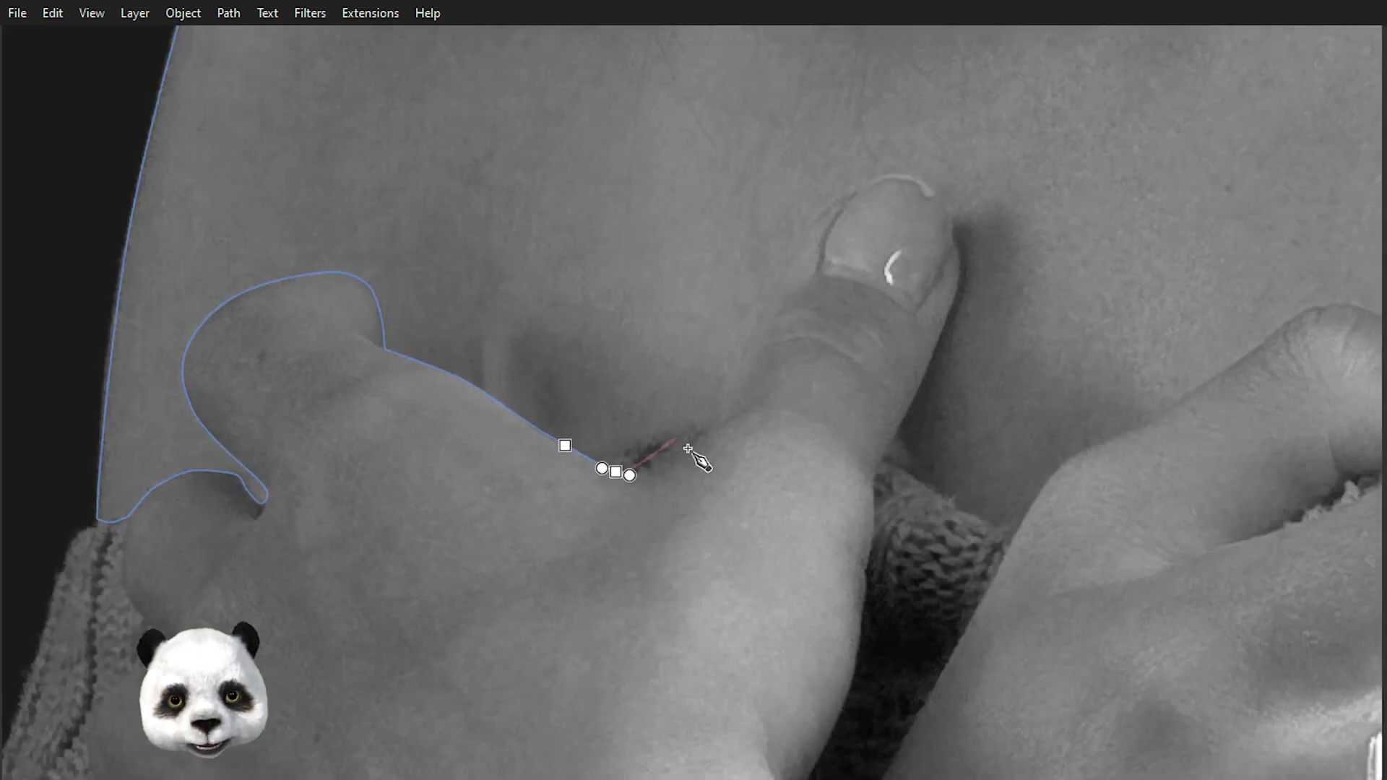
pyautogui.scroll(1, 713, 462)
pyautogui.scroll(3, 559, 475)
pyautogui.press('BackSpace')
# - Route the path in a smooth curve above the dark patch at the thumb web to the base of the thumb
pyautogui.moveTo(625, 402); pyautogui.dragTo(683, 380)
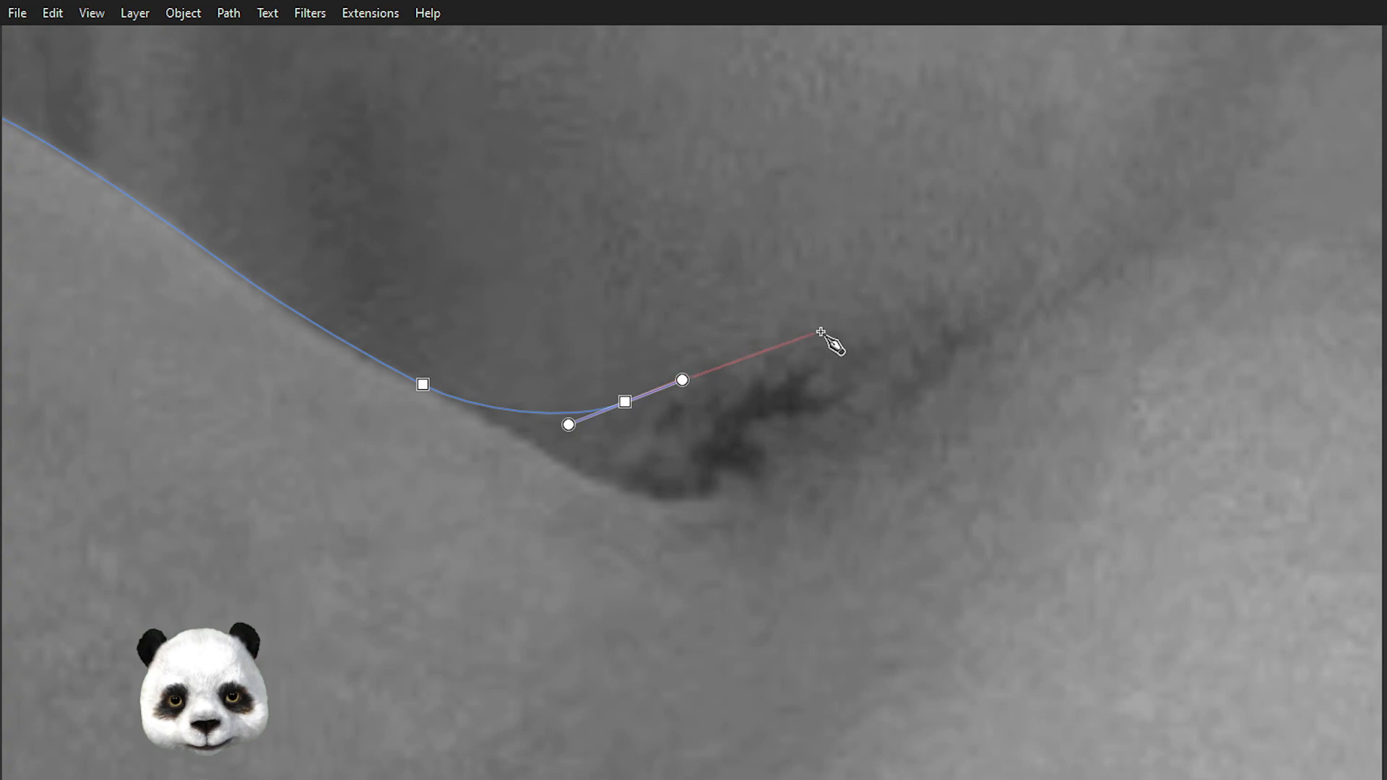
pyautogui.moveTo(824, 334); pyautogui.dragTo(884, 334)
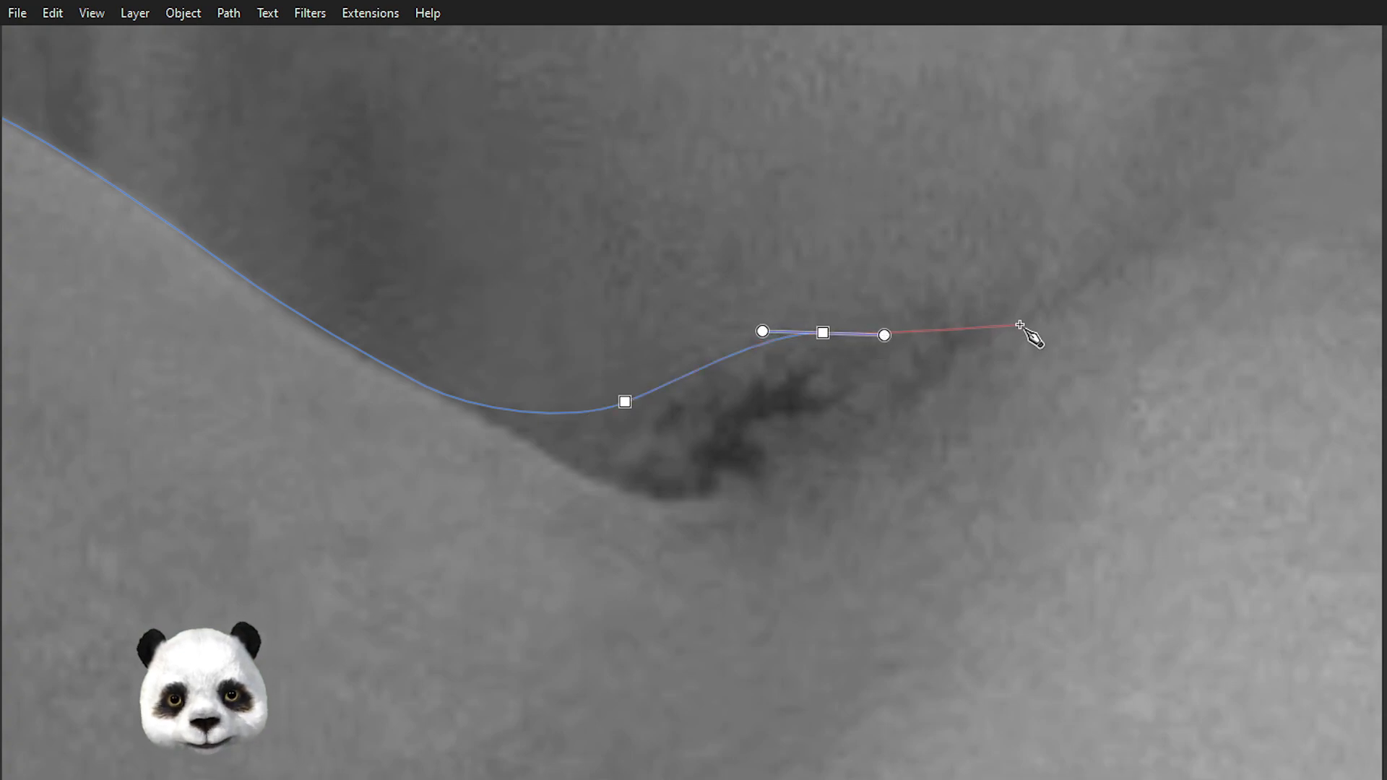
pyautogui.moveTo(1030, 322); pyautogui.dragTo(416, 548)
pyautogui.scroll(-2, 472, 457)
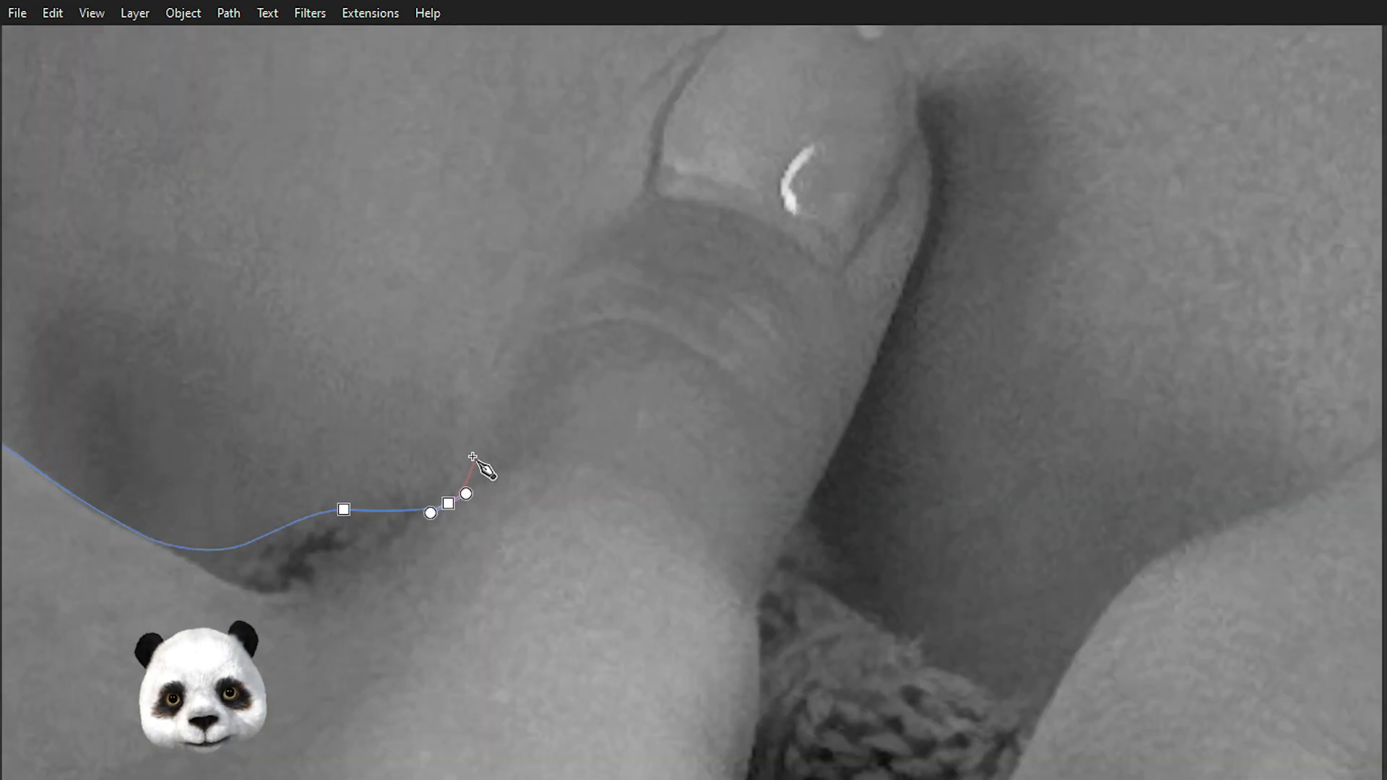
pyautogui.scroll(2, 443, 491)
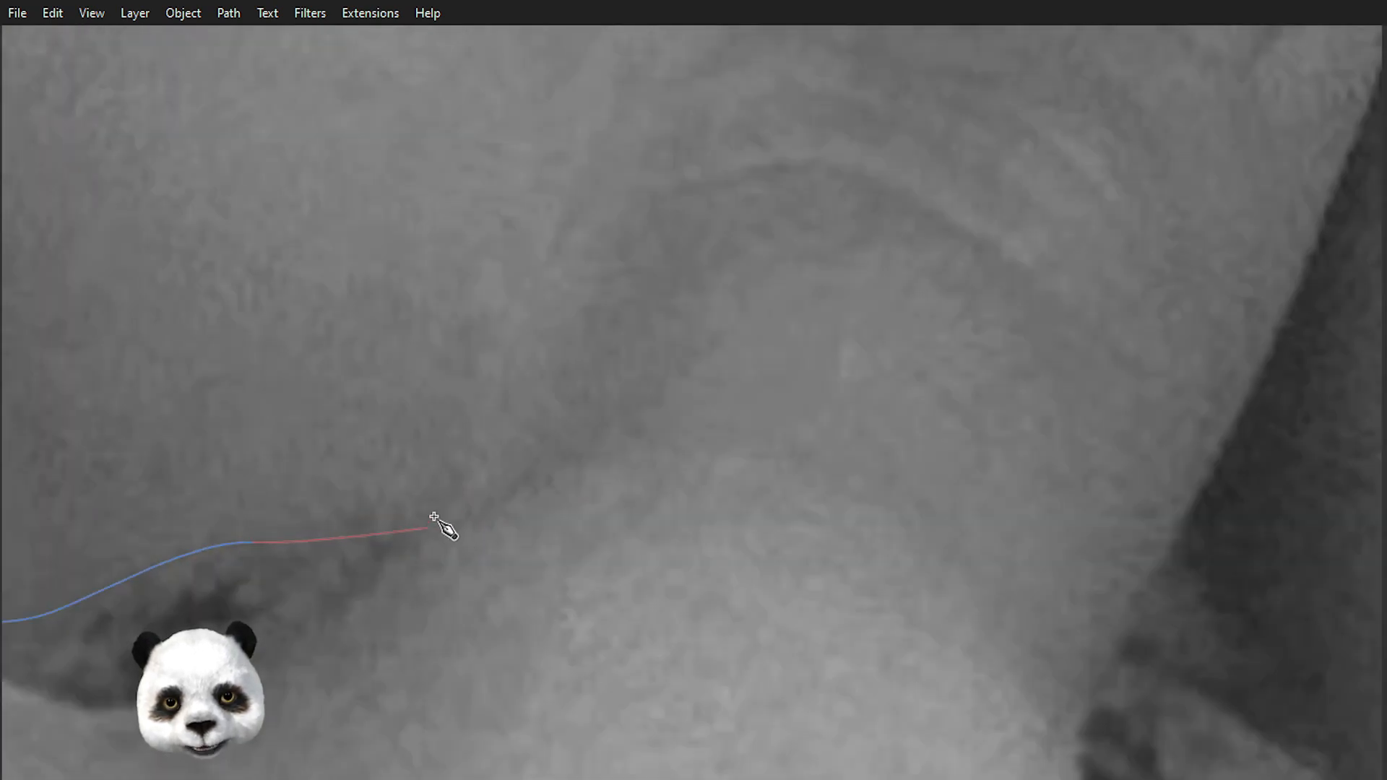
pyautogui.moveTo(448, 512); pyautogui.dragTo(461, 501)
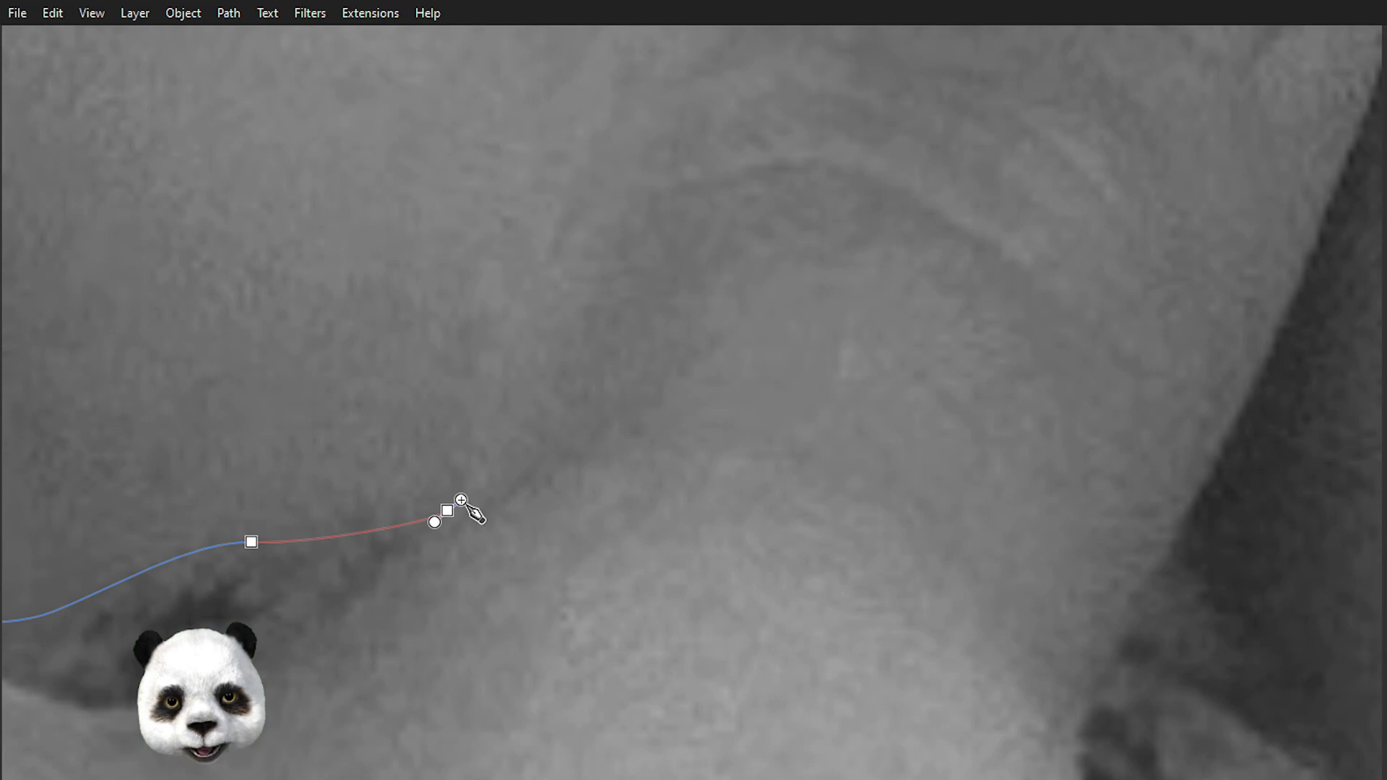
# - Trace the path up the thumb's outer side to the start of the nail's tip
pyautogui.moveTo(525, 317); pyautogui.dragTo(393, 566)
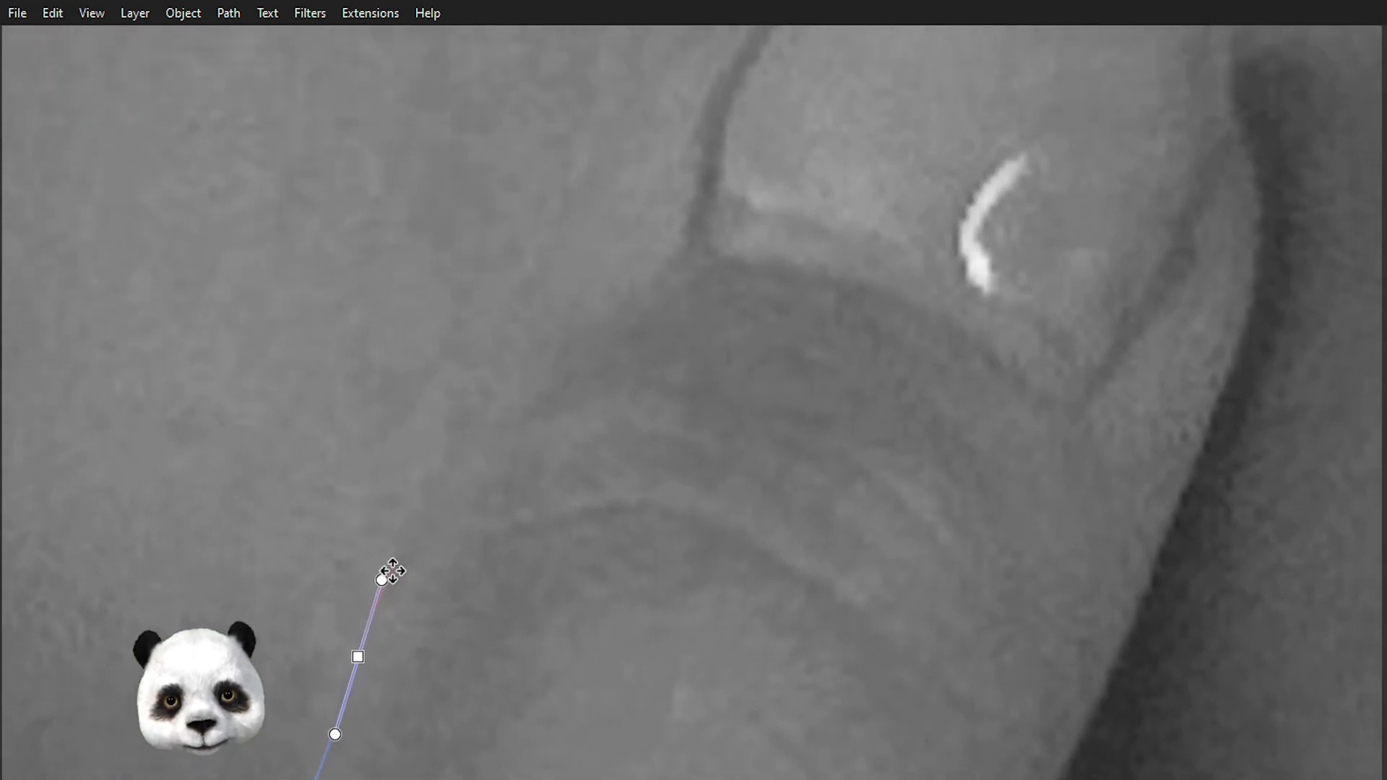
pyautogui.scroll(-2, 390, 532)
pyautogui.moveTo(466, 386); pyautogui.dragTo(500, 327)
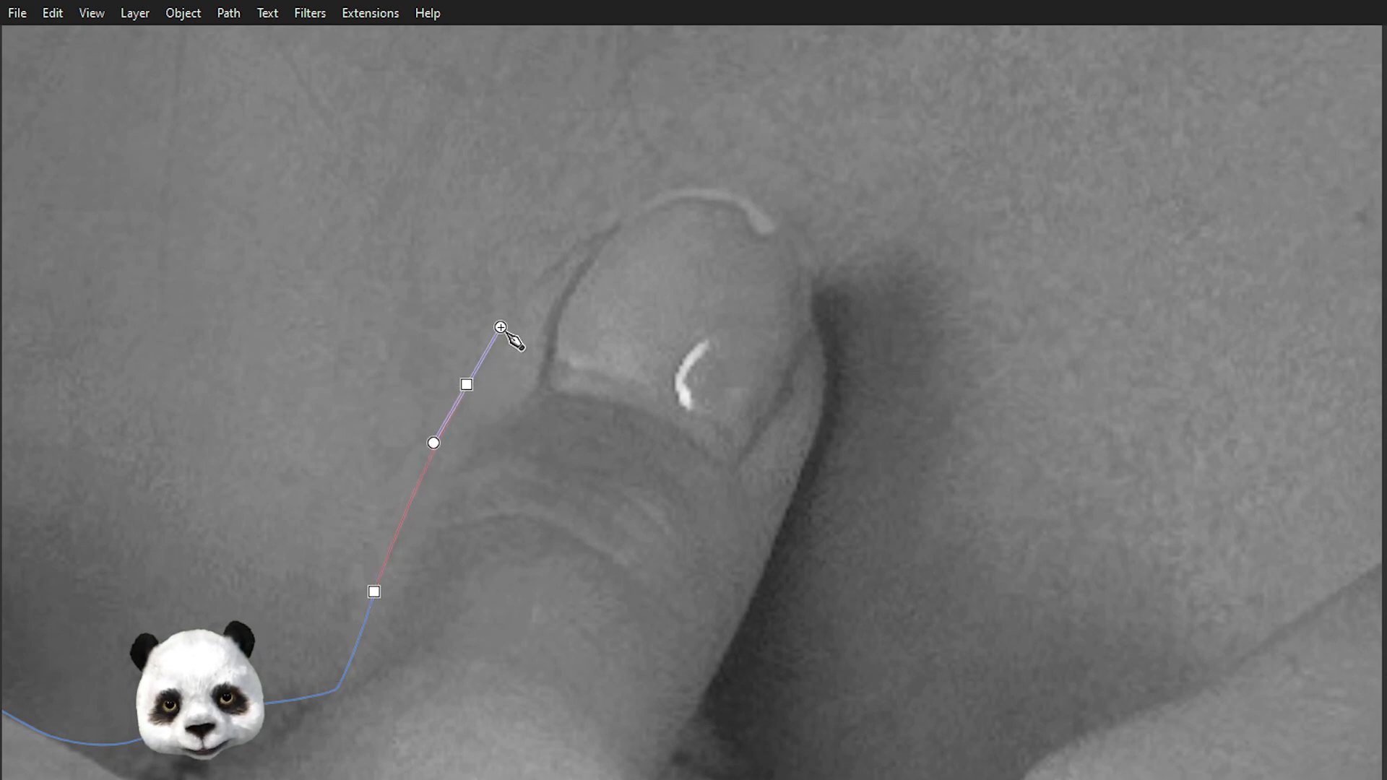
pyautogui.moveTo(584, 237); pyautogui.dragTo(690, 180)
pyautogui.scroll(3, 620, 212)
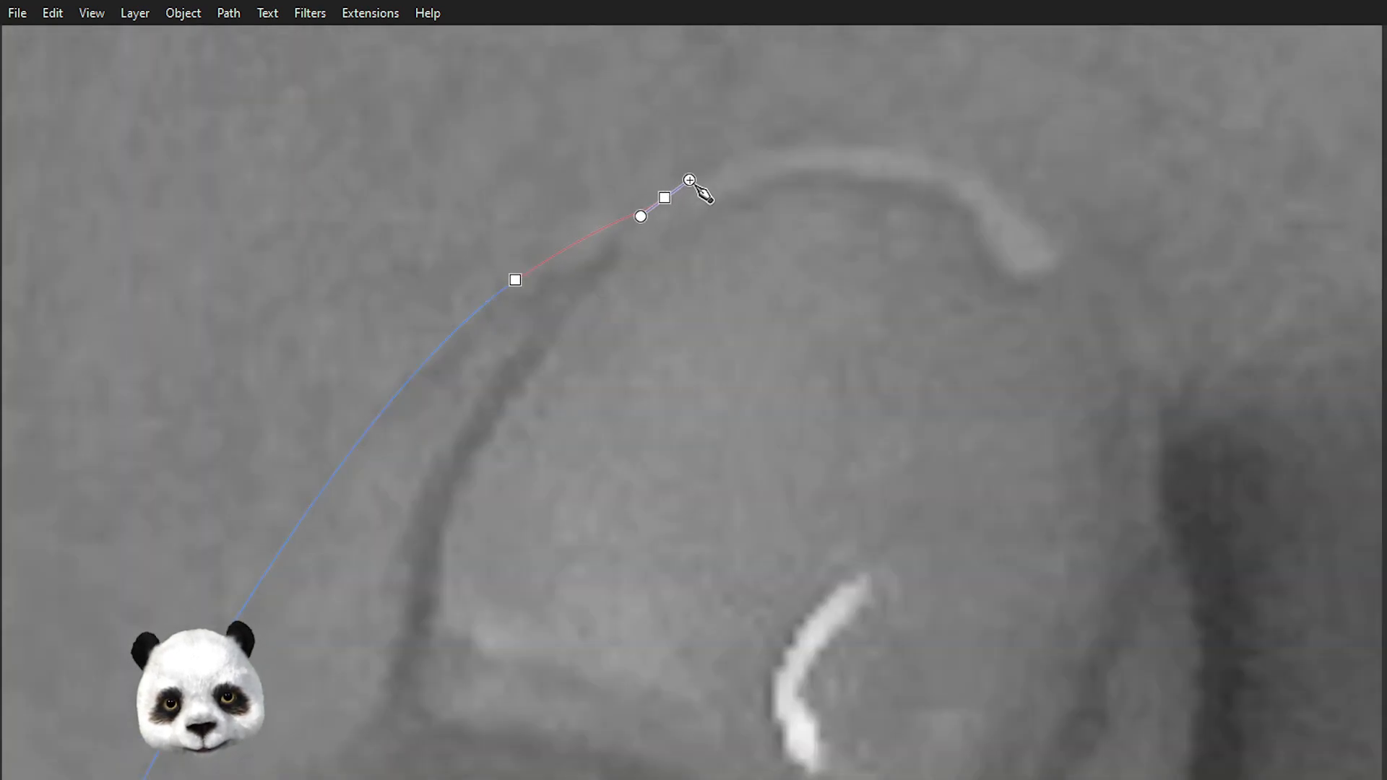
# - Curve the path over the thumbnail's tip and down to the nail's shadowed side
pyautogui.moveTo(789, 146); pyautogui.dragTo(834, 143)
pyautogui.moveTo(1031, 210); pyautogui.dragTo(637, 299)
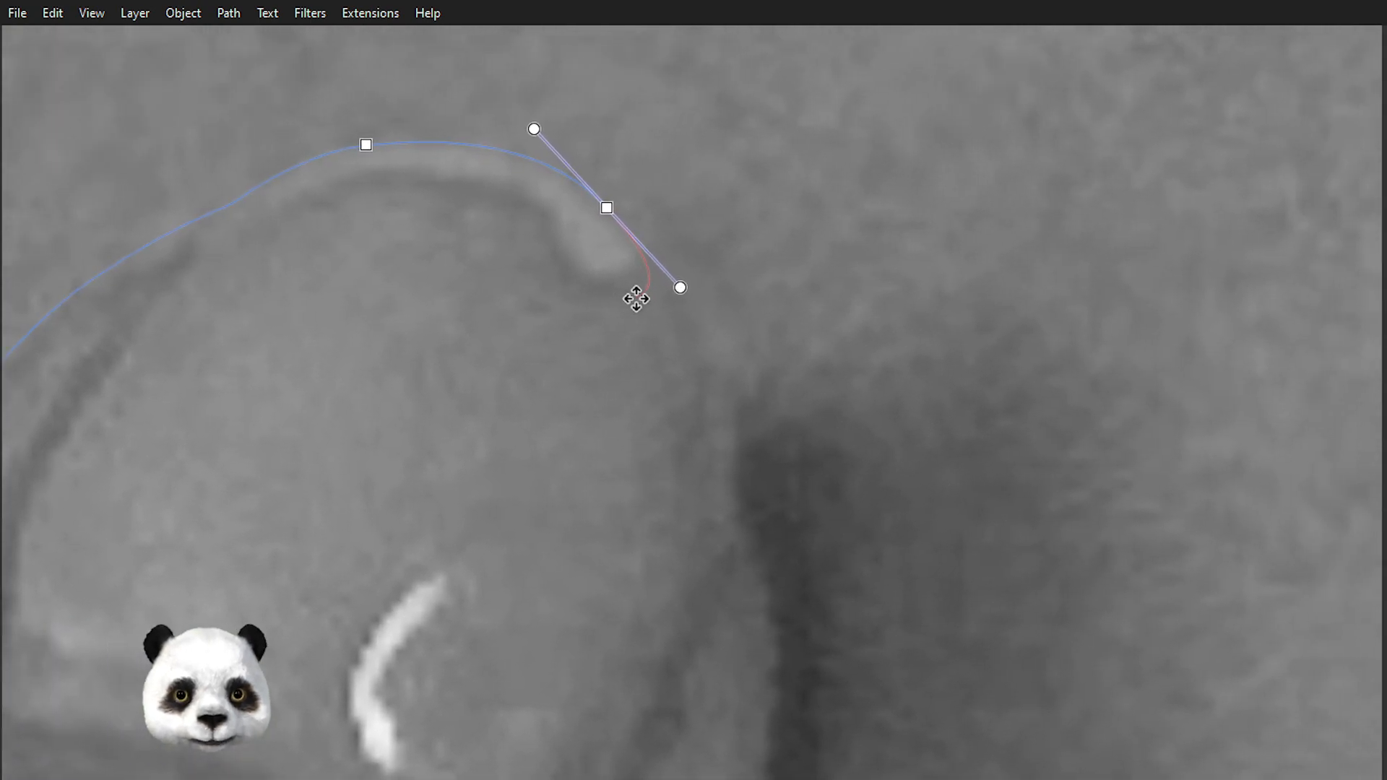
pyautogui.moveTo(720, 385); pyautogui.dragTo(734, 441)
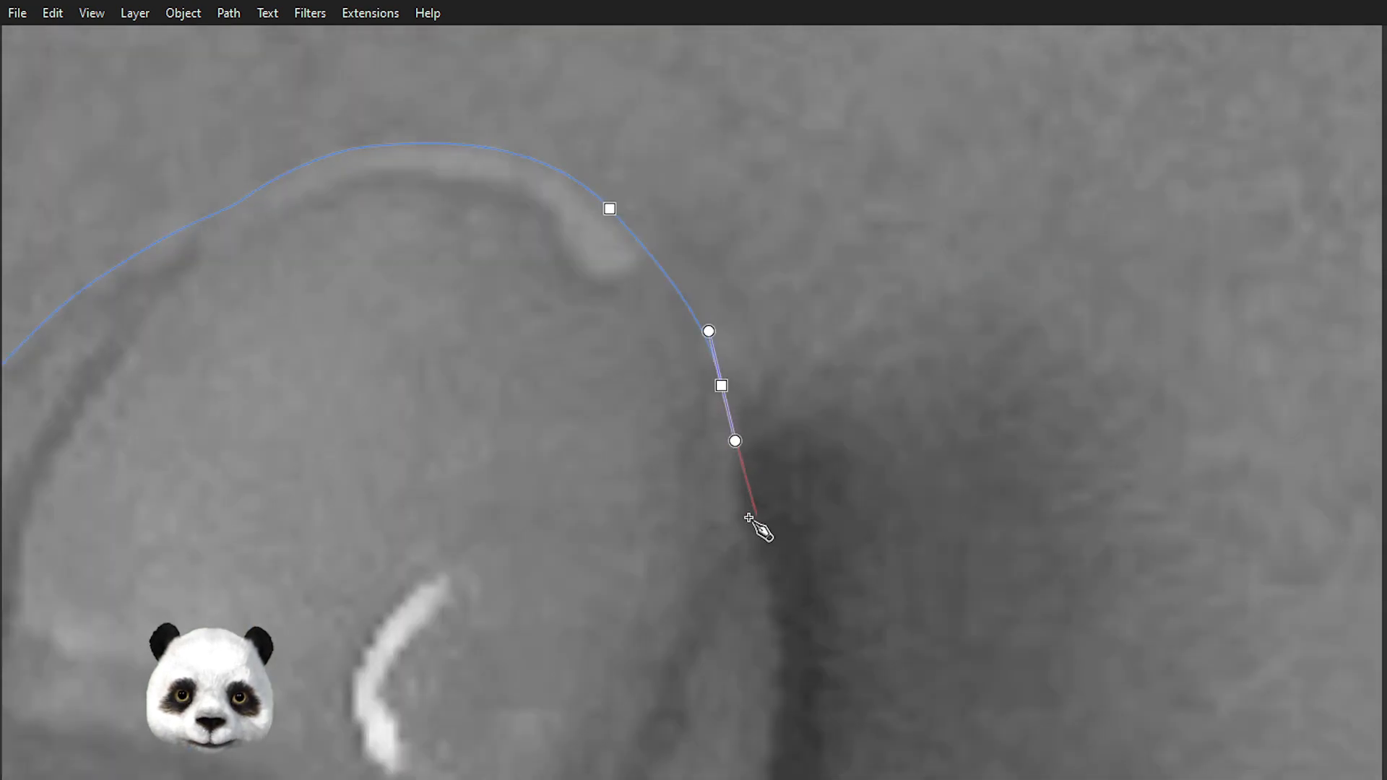
pyautogui.click(744, 529)
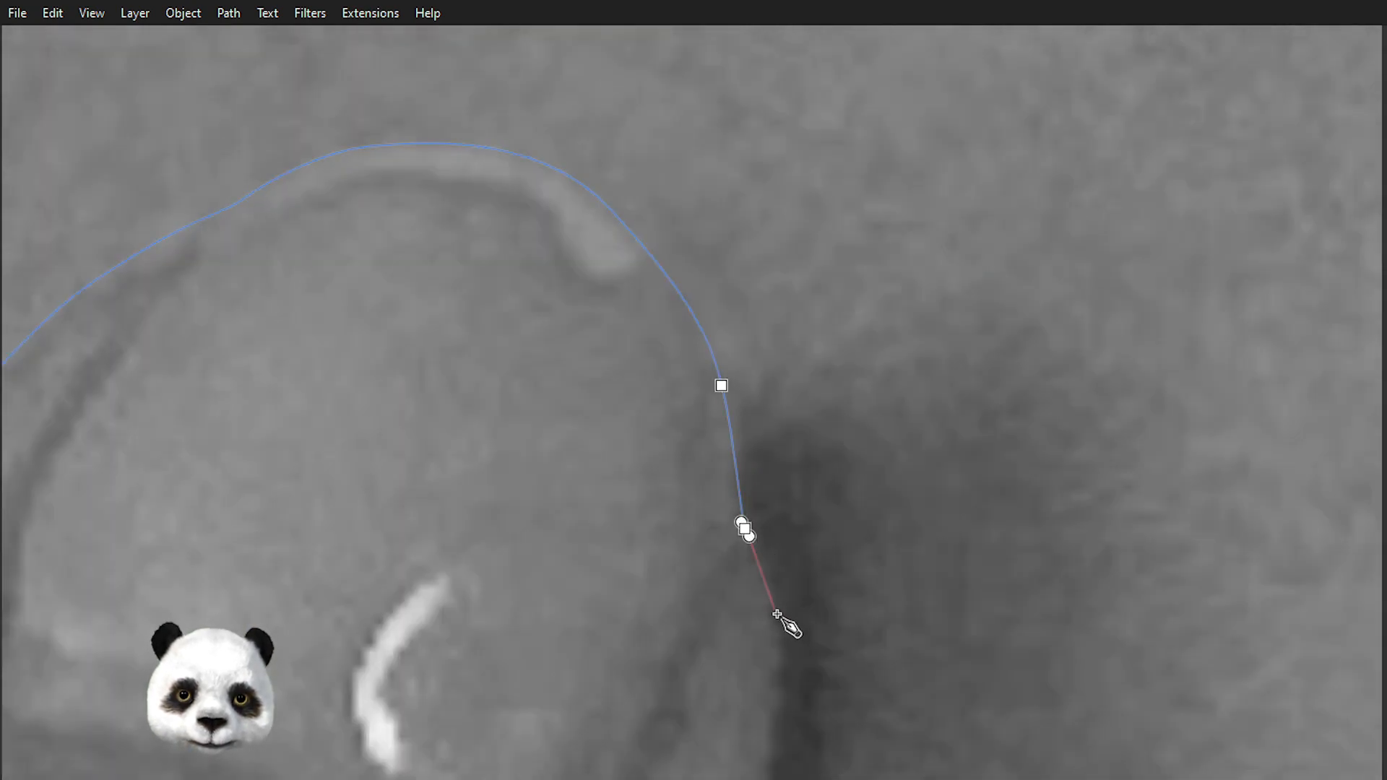
# - Trace the path down the thumb's shadowed side to just above the sweater, replacing misplaced anchor points
pyautogui.scroll(-3, 781, 590)
pyautogui.moveTo(823, 568); pyautogui.dragTo(712, 349)
pyautogui.scroll(2, 712, 349)
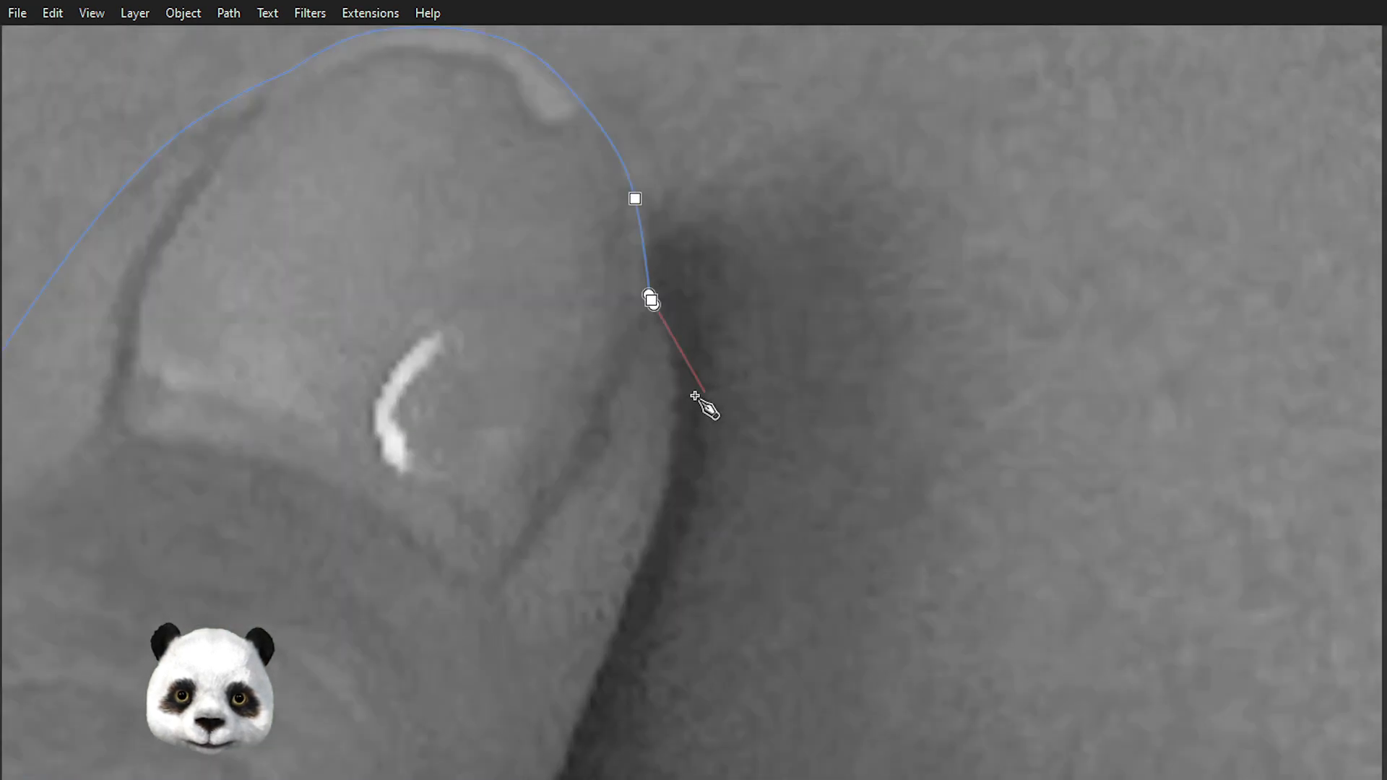
pyautogui.moveTo(681, 398); pyautogui.dragTo(797, 230)
pyautogui.press('BackSpace')
pyautogui.moveTo(730, 400); pyautogui.dragTo(846, 133)
pyautogui.moveTo(775, 290); pyautogui.dragTo(740, 352)
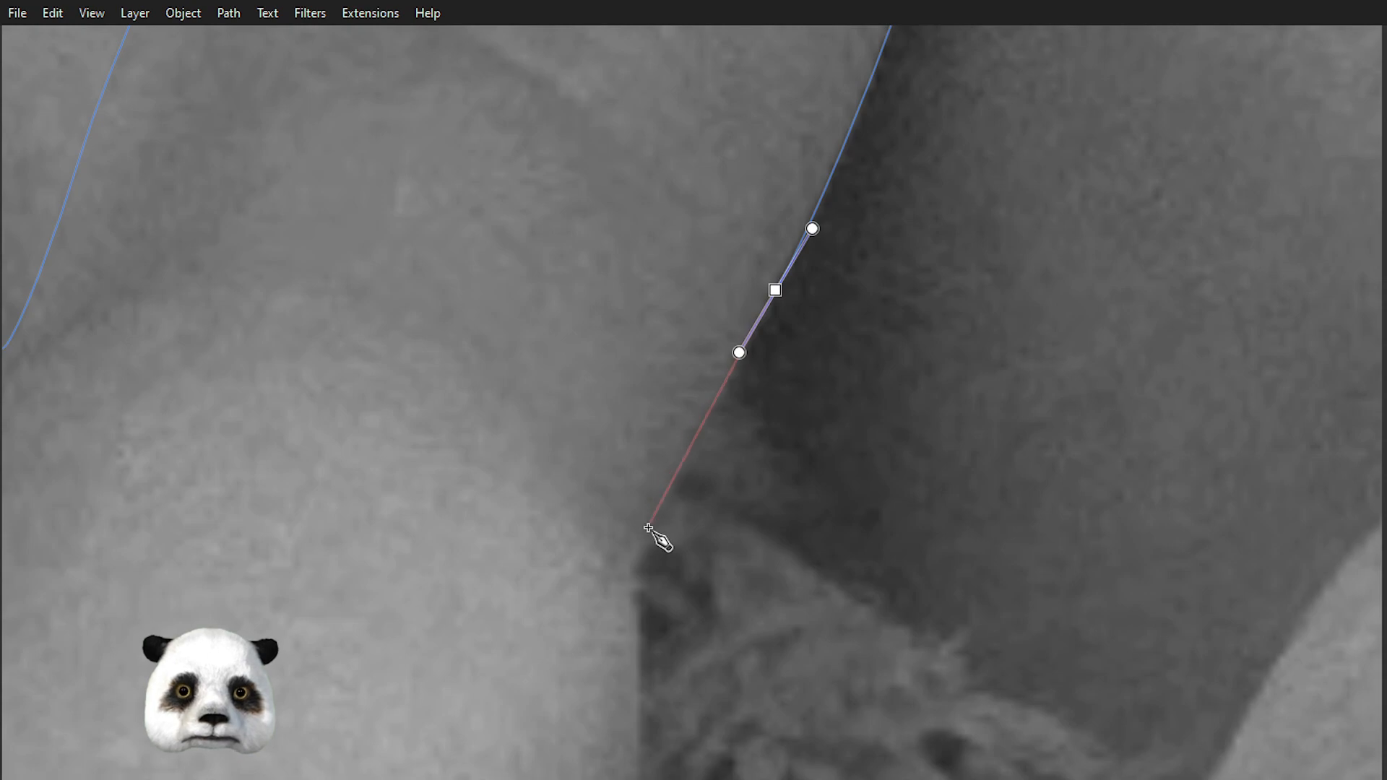
pyautogui.moveTo(644, 544); pyautogui.dragTo(590, 338)
pyautogui.press('BackSpace')
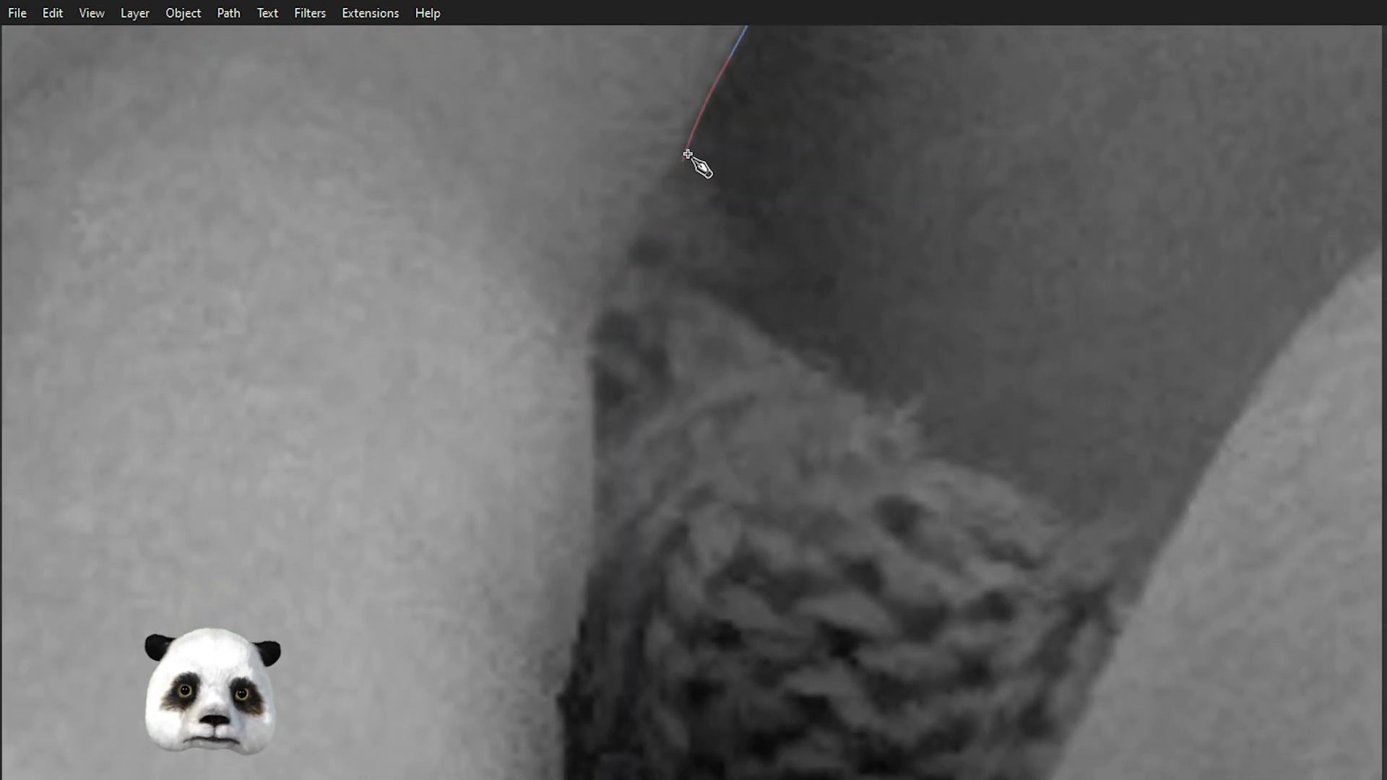
pyautogui.moveTo(687, 146); pyautogui.dragTo(686, 157)
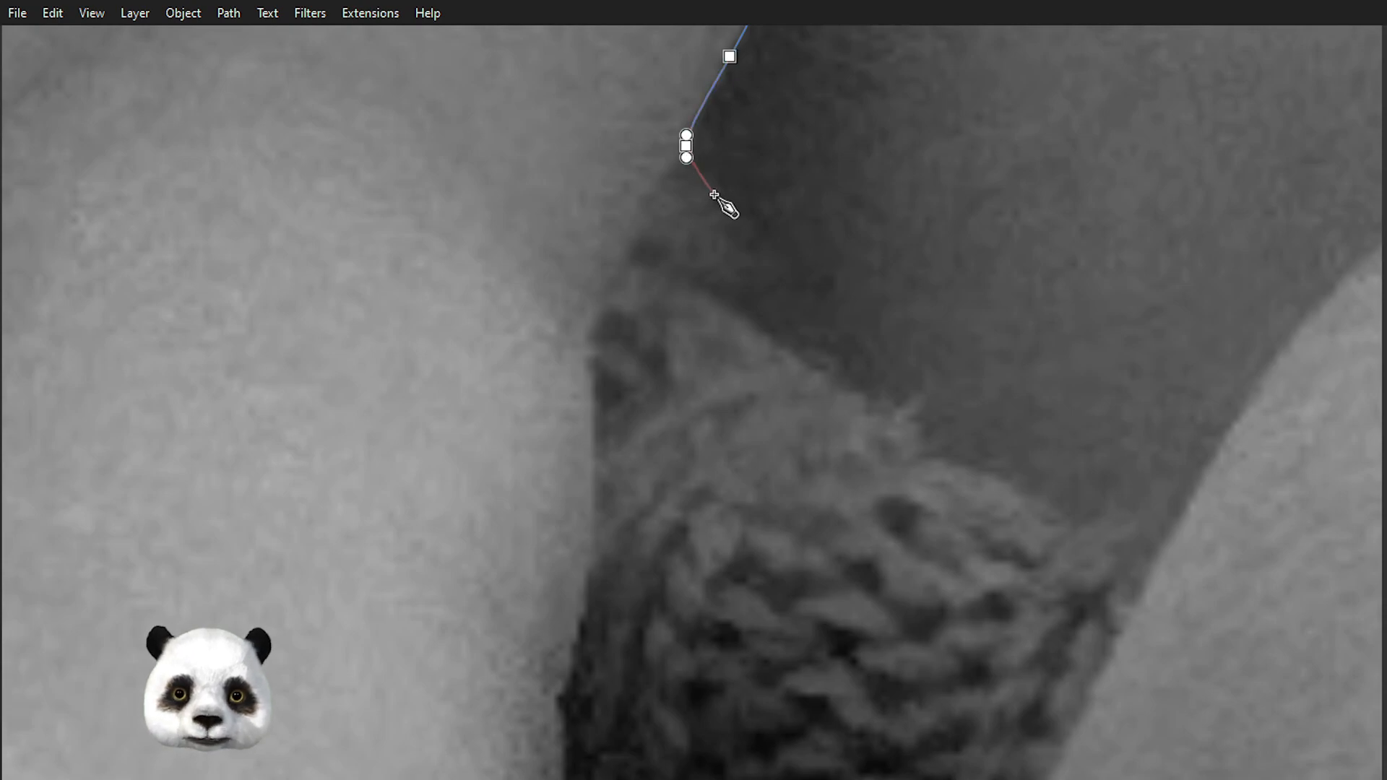
# - Follow the sweater's uneven knit edge between the two hands with short curves until reaching the other hand
pyautogui.moveTo(721, 207); pyautogui.dragTo(730, 215)
pyautogui.moveTo(747, 291); pyautogui.dragTo(741, 317)
pyautogui.moveTo(795, 354); pyautogui.dragTo(477, 253)
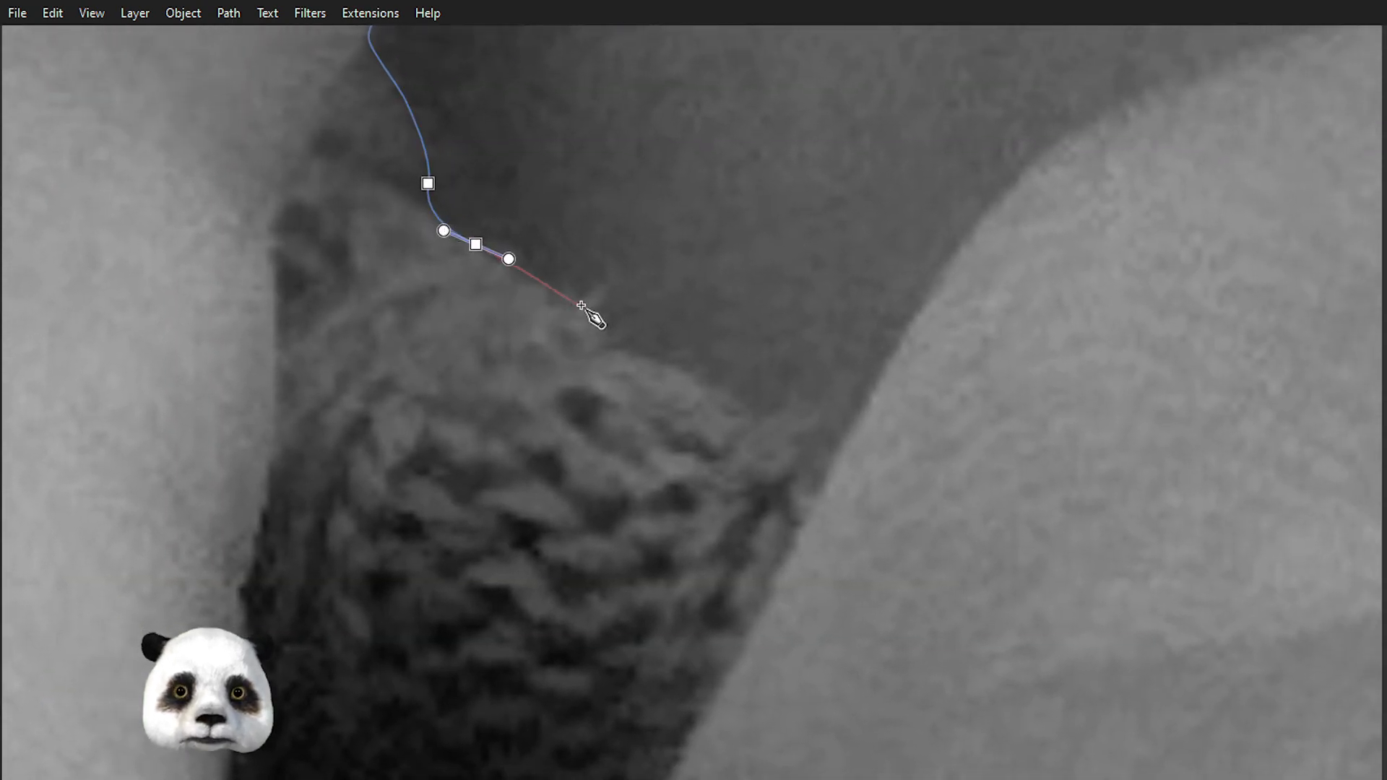
pyautogui.moveTo(586, 304); pyautogui.dragTo(650, 366)
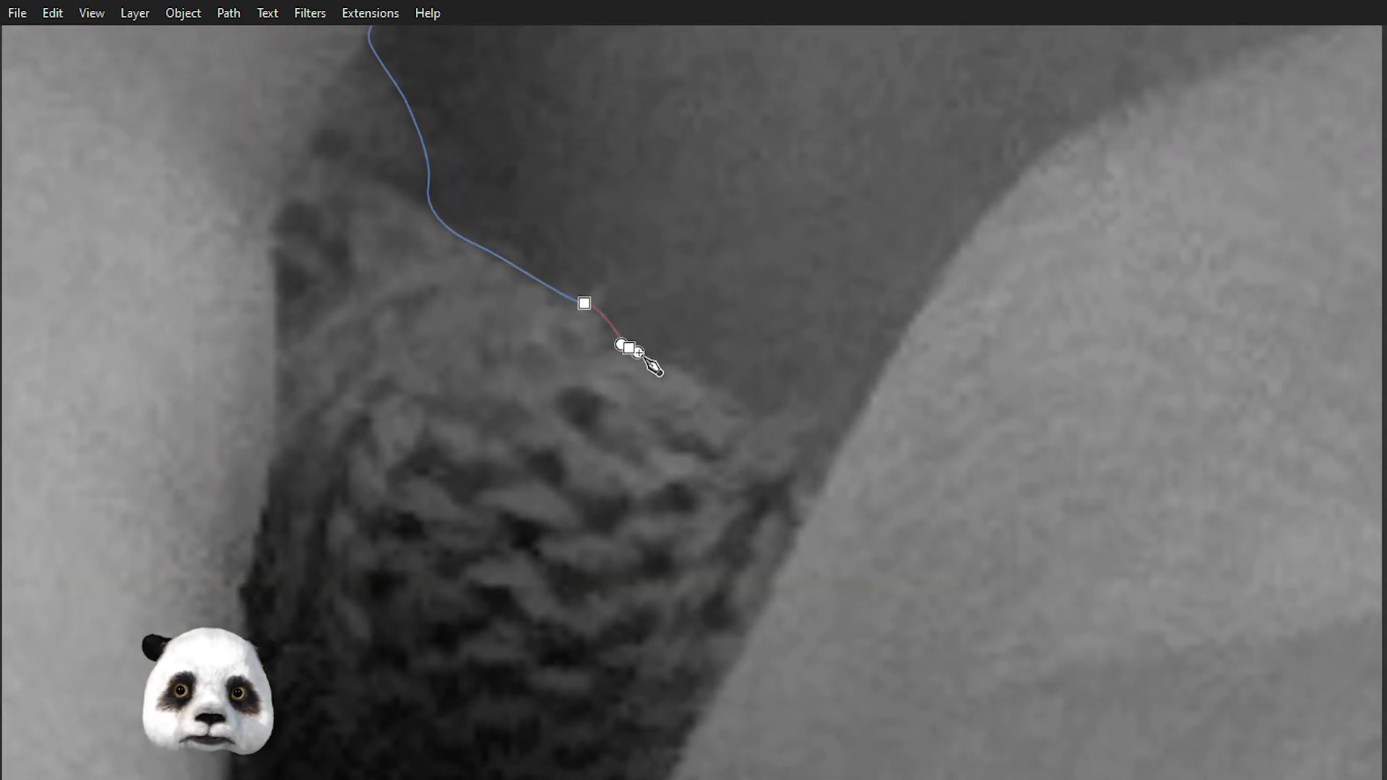
pyautogui.moveTo(734, 401); pyautogui.dragTo(820, 418)
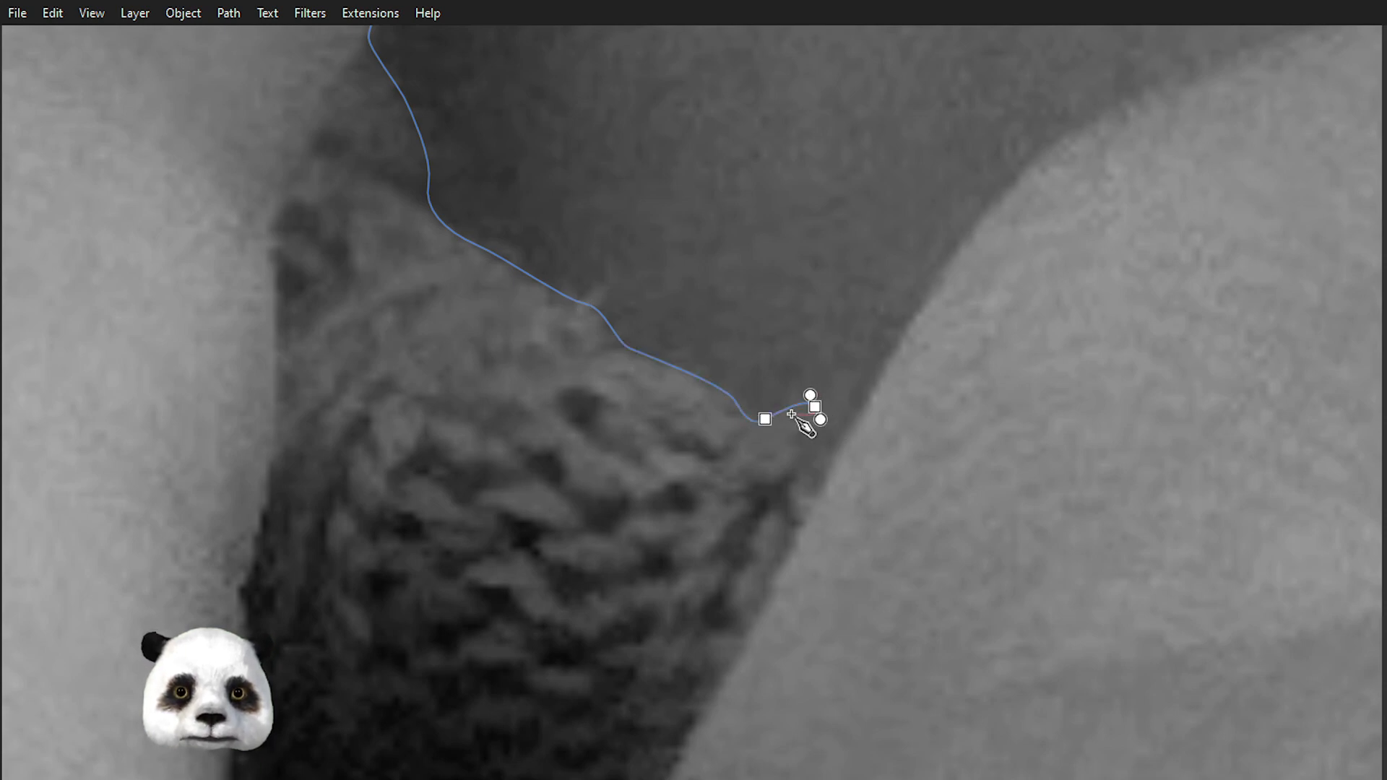
pyautogui.moveTo(820, 470); pyautogui.dragTo(834, 471)
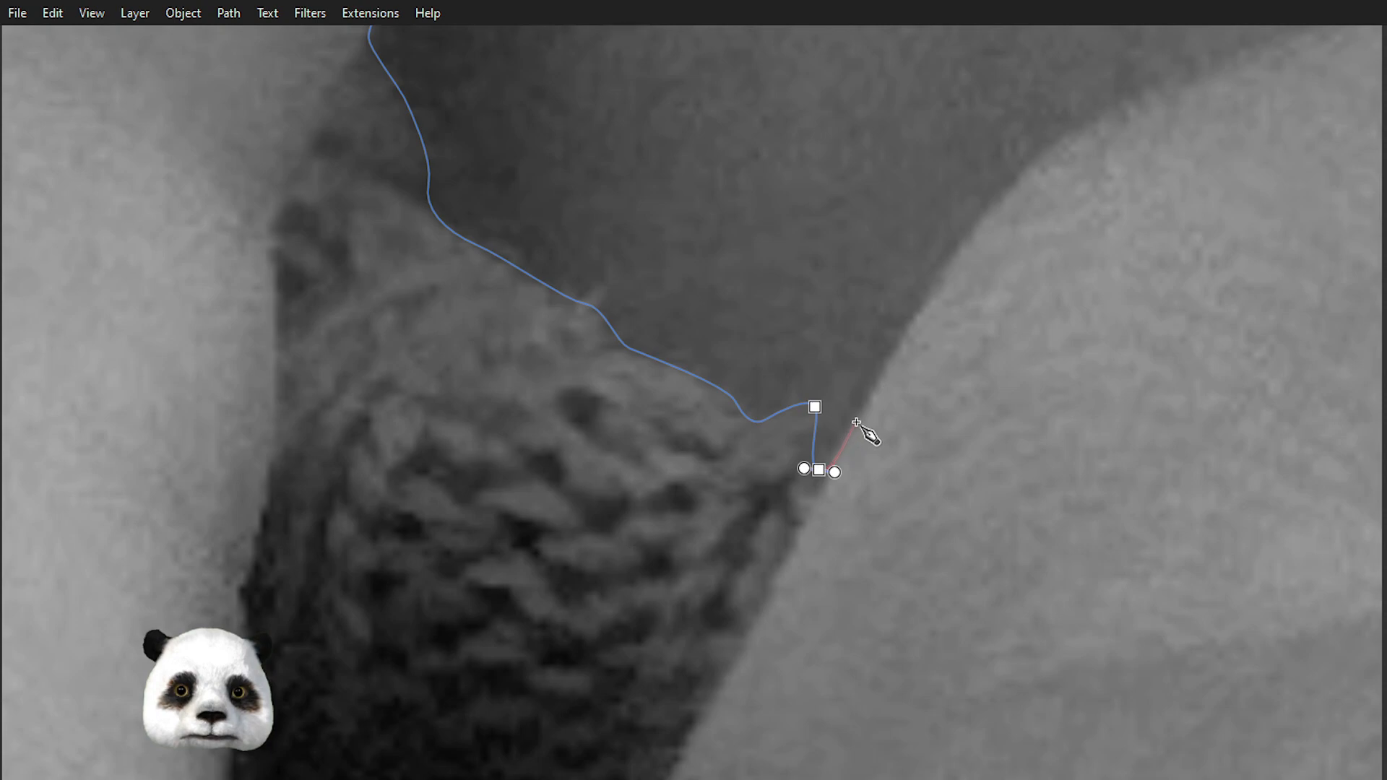
# - Trace the second hand's upper edge from the sweater up toward the thumb's knuckle with smooth curves
pyautogui.moveTo(871, 391); pyautogui.dragTo(364, 673)
pyautogui.moveTo(508, 487); pyautogui.dragTo(554, 450)
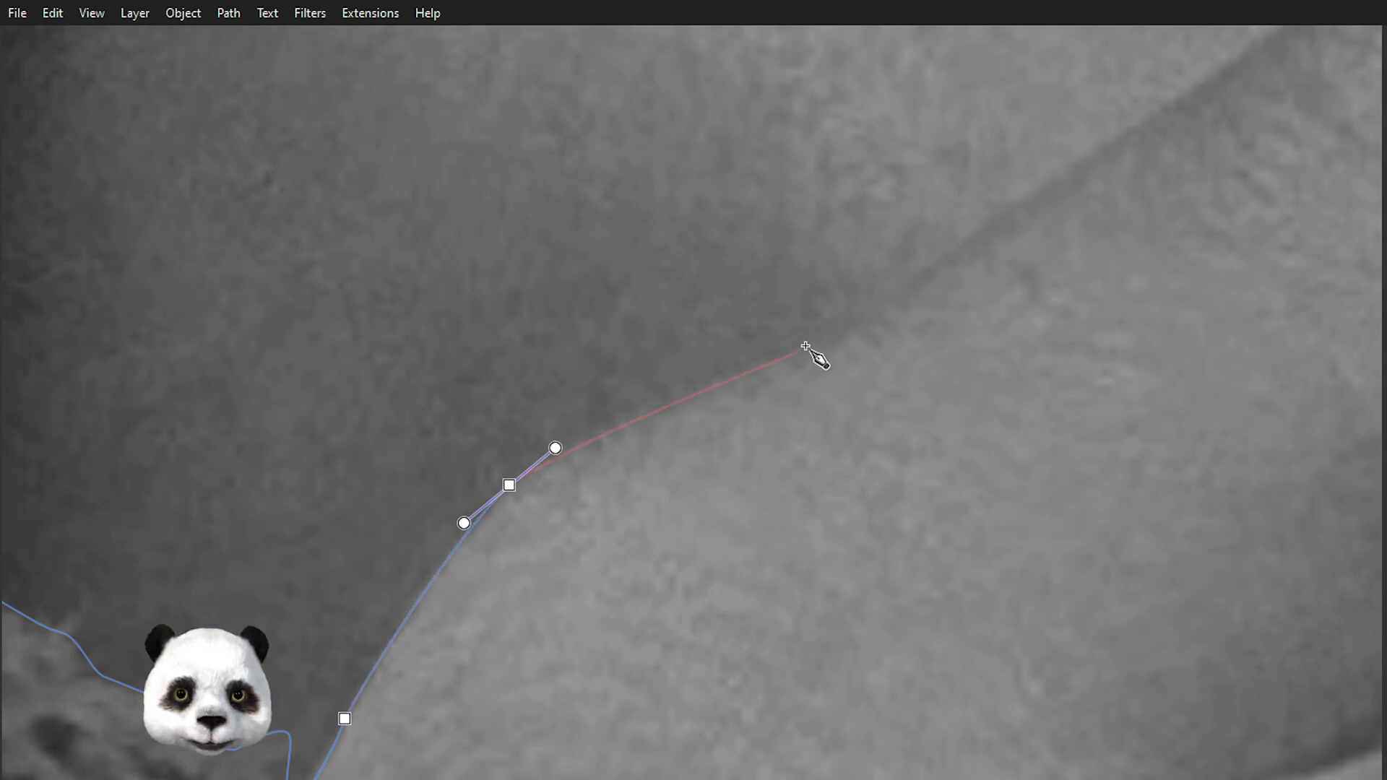
pyautogui.moveTo(813, 345); pyautogui.dragTo(880, 306)
pyautogui.moveTo(813, 346); pyautogui.dragTo(247, 650)
pyautogui.moveTo(566, 431); pyautogui.dragTo(627, 385)
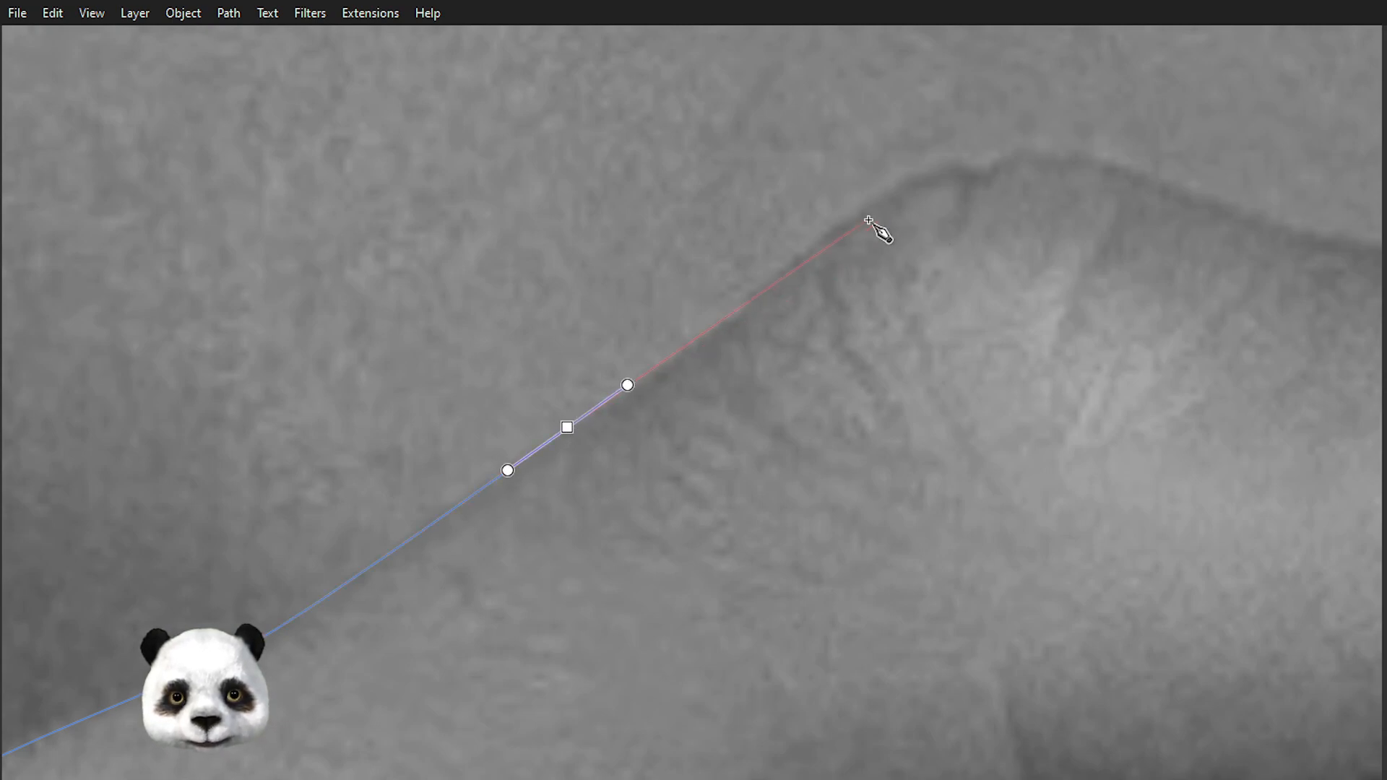
# - Curve the path over the thumb's knuckle and down through the dip to the base of the nail
pyautogui.moveTo(878, 199); pyautogui.dragTo(846, 233)
pyautogui.moveTo(1027, 297); pyautogui.dragTo(1201, 323)
pyautogui.moveTo(1086, 351); pyautogui.dragTo(336, 458)
pyautogui.moveTo(509, 396); pyautogui.dragTo(553, 360)
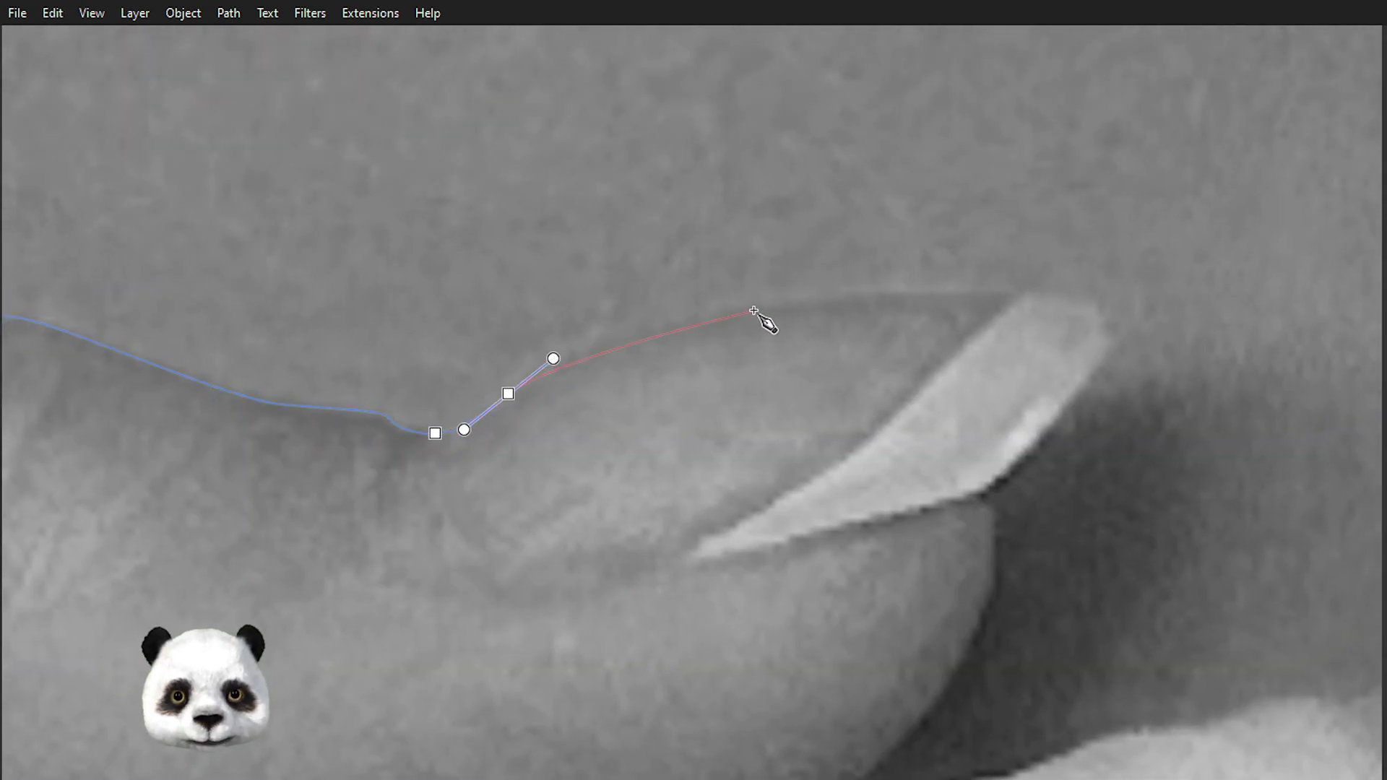
# - Outline the long thumbnail over its tip and back to its lower corner, replacing the misplaced anchor above it
pyautogui.moveTo(763, 305); pyautogui.dragTo(858, 297)
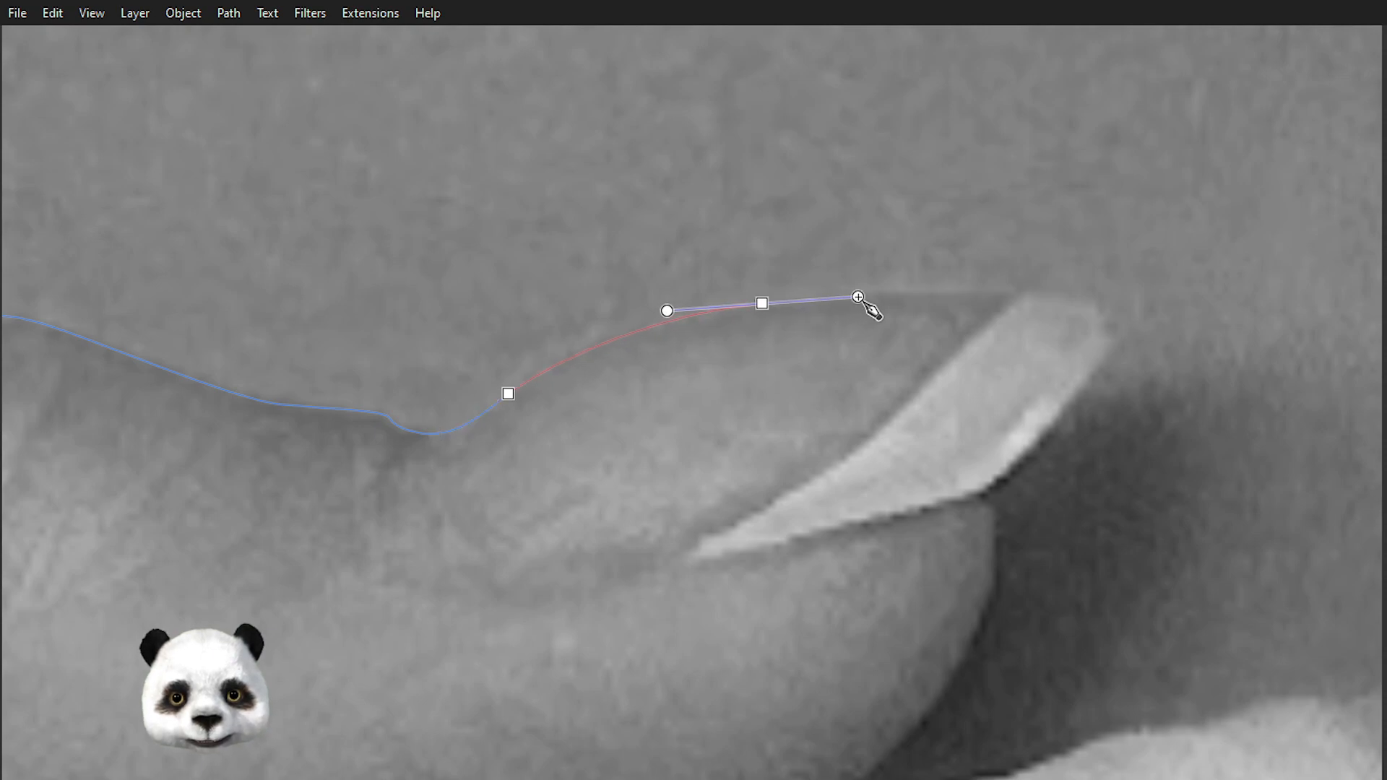
pyautogui.press('BackSpace')
pyautogui.moveTo(786, 299); pyautogui.dragTo(900, 288)
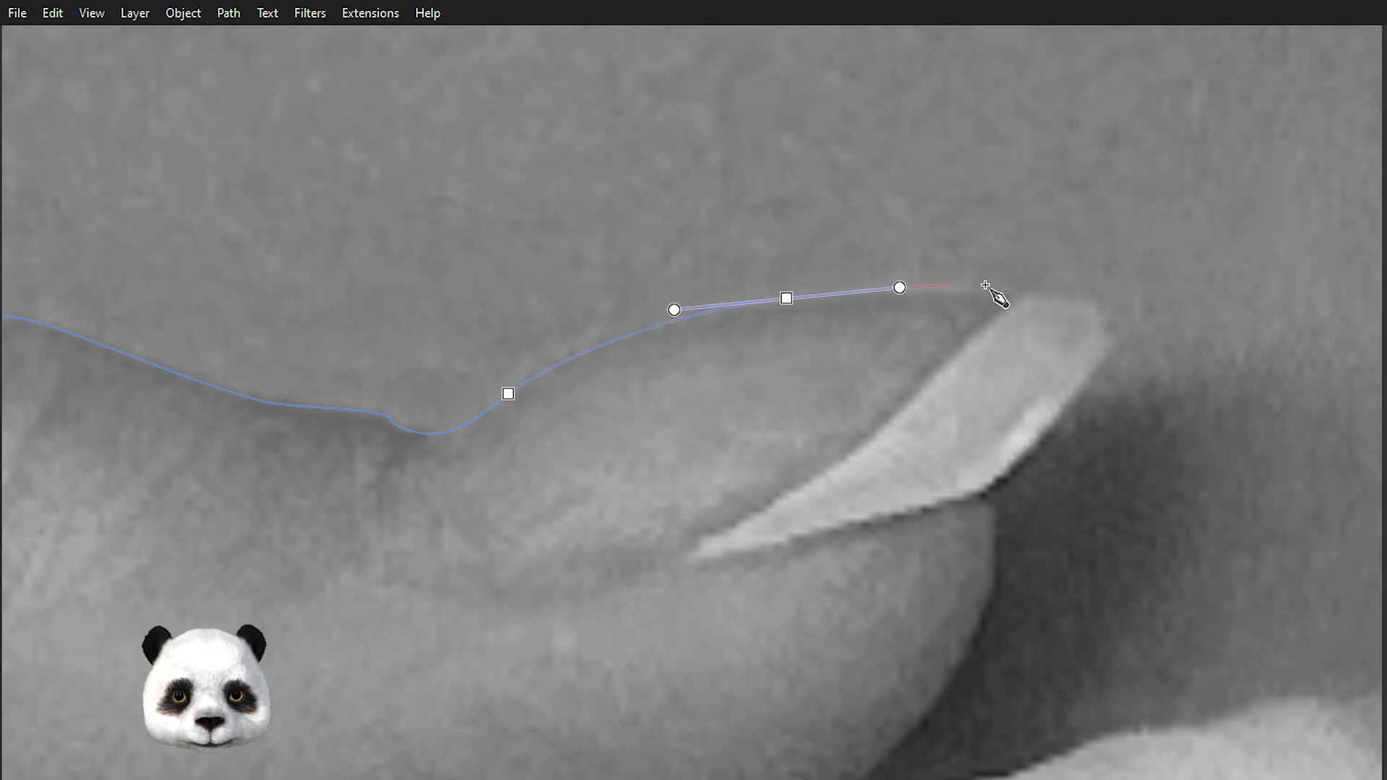
pyautogui.moveTo(1071, 297); pyautogui.dragTo(1119, 338)
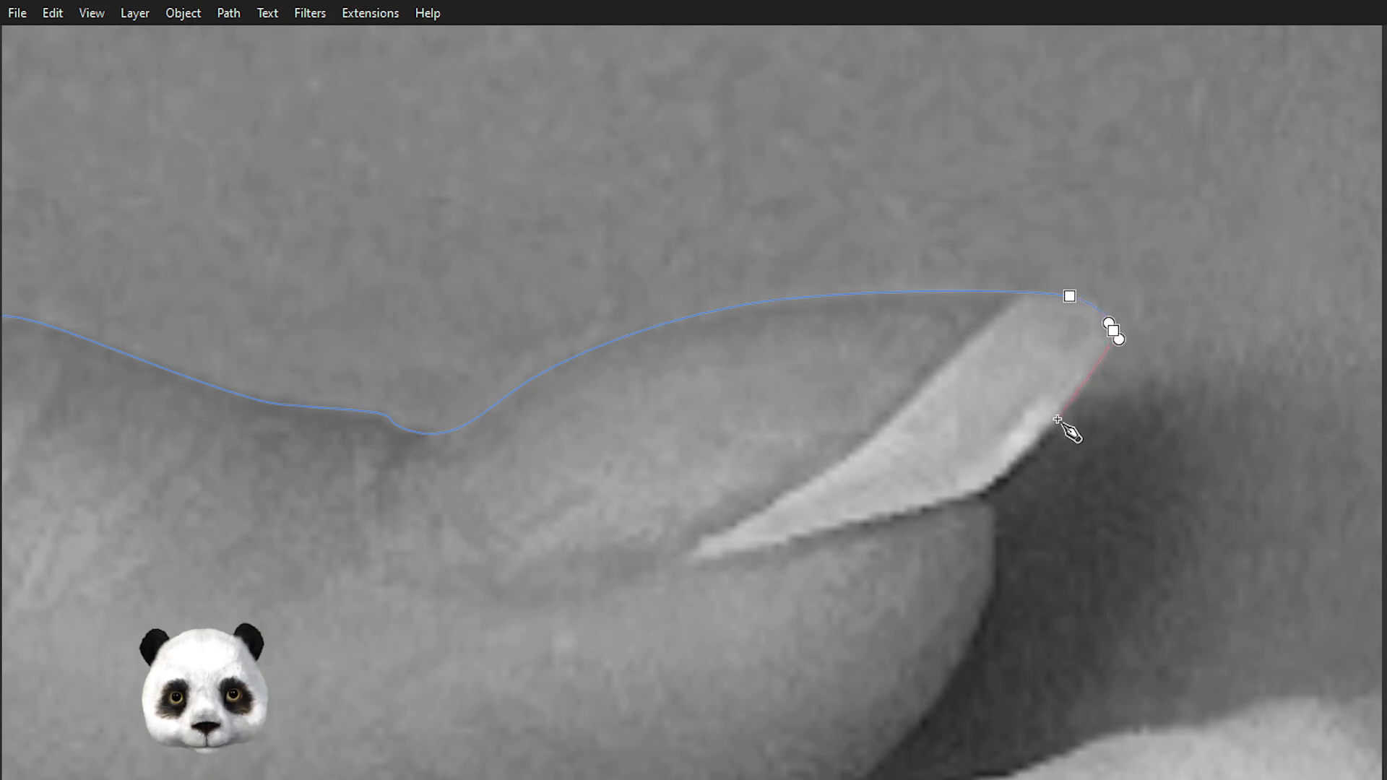
pyautogui.moveTo(1050, 422); pyautogui.dragTo(1026, 451)
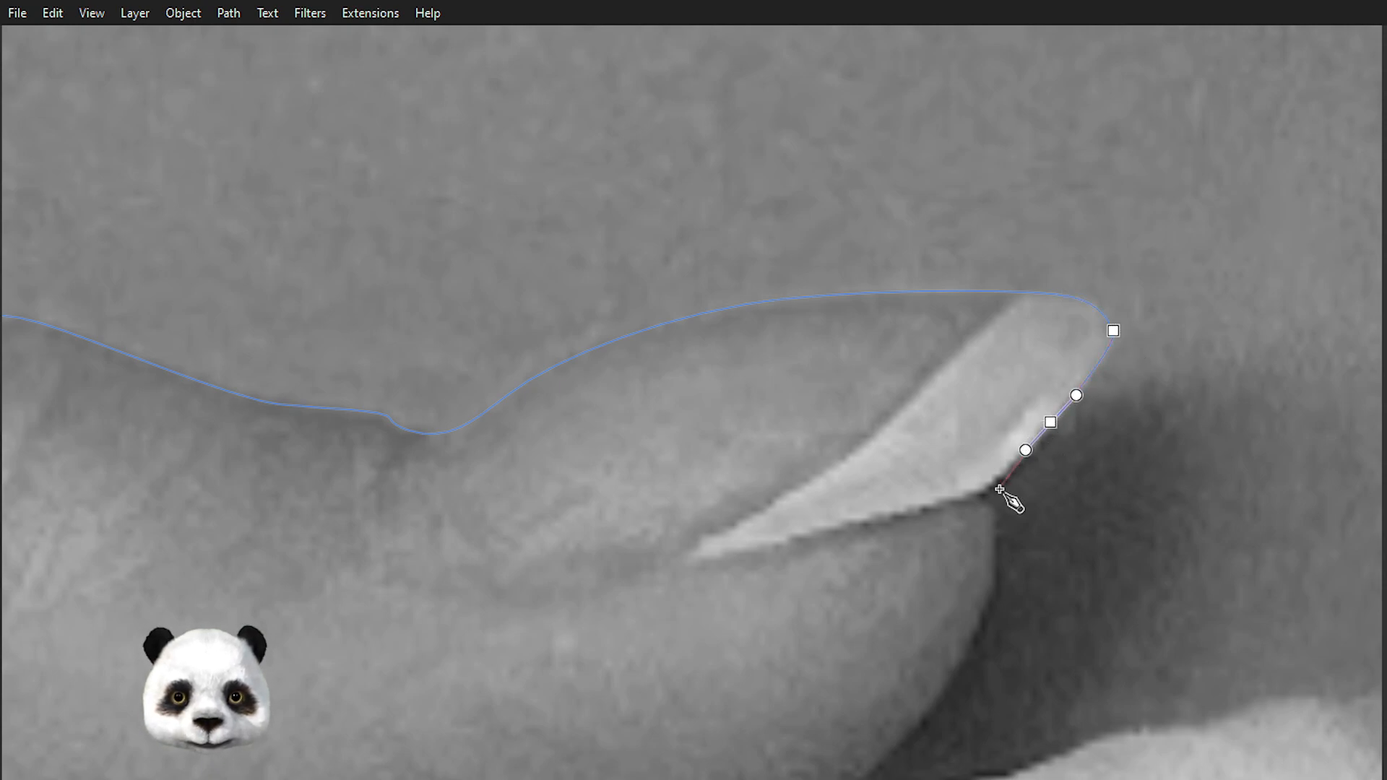
pyautogui.click(985, 493)
pyautogui.moveTo(995, 522); pyautogui.dragTo(997, 540)
# - Trace the thumb's rounded fleshy tip below the nail down to a sharp corner where it meets the next finger
pyautogui.scroll(-2, 999, 621)
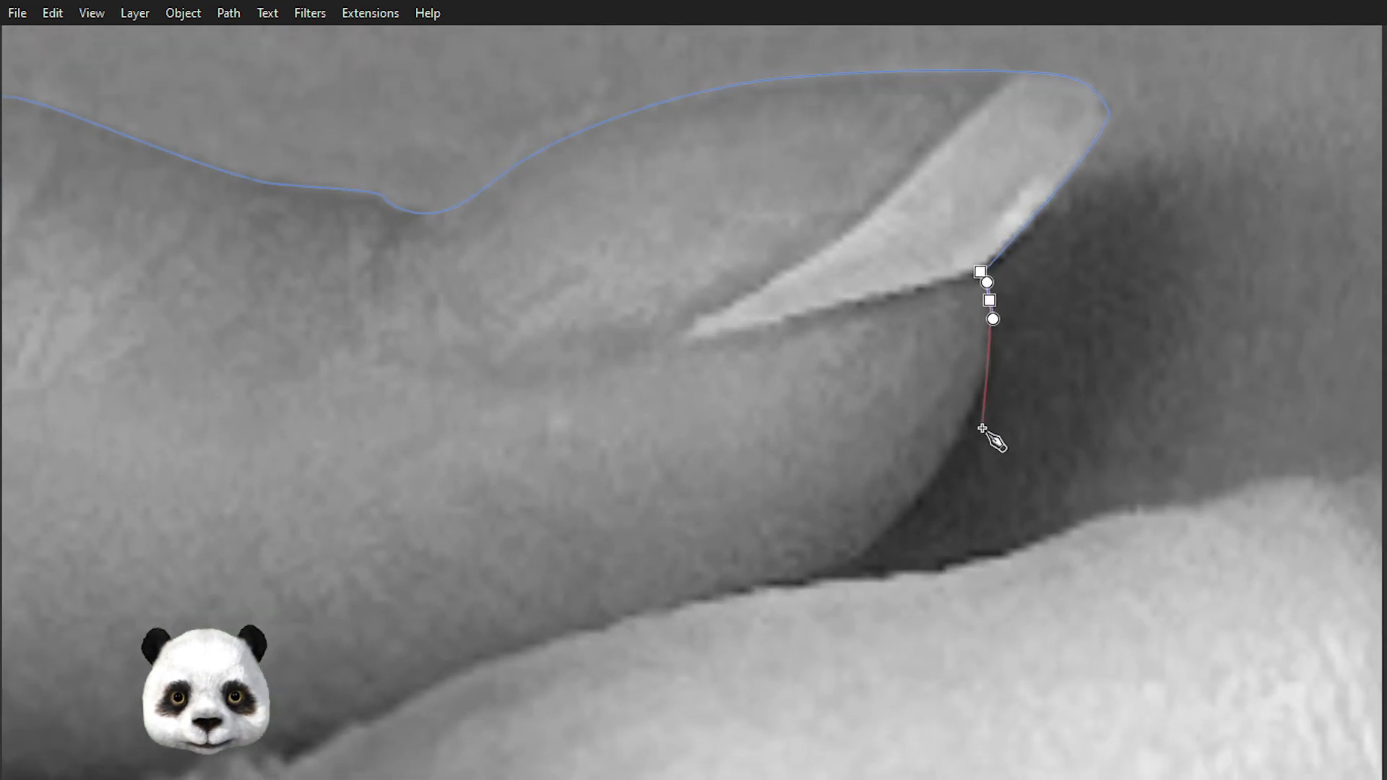
pyautogui.scroll(-3, 957, 463)
pyautogui.moveTo(950, 460); pyautogui.dragTo(588, 465)
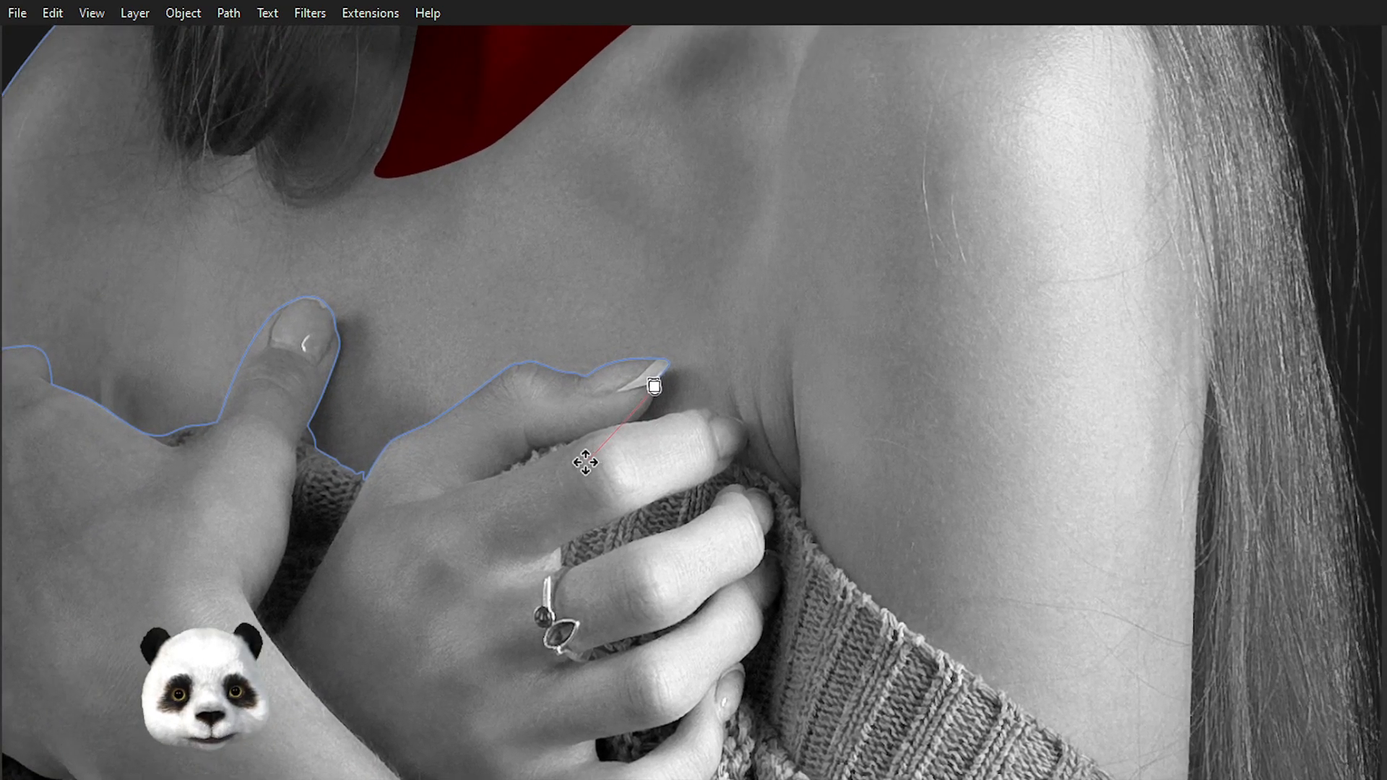
pyautogui.moveTo(961, 650); pyautogui.dragTo(734, 323)
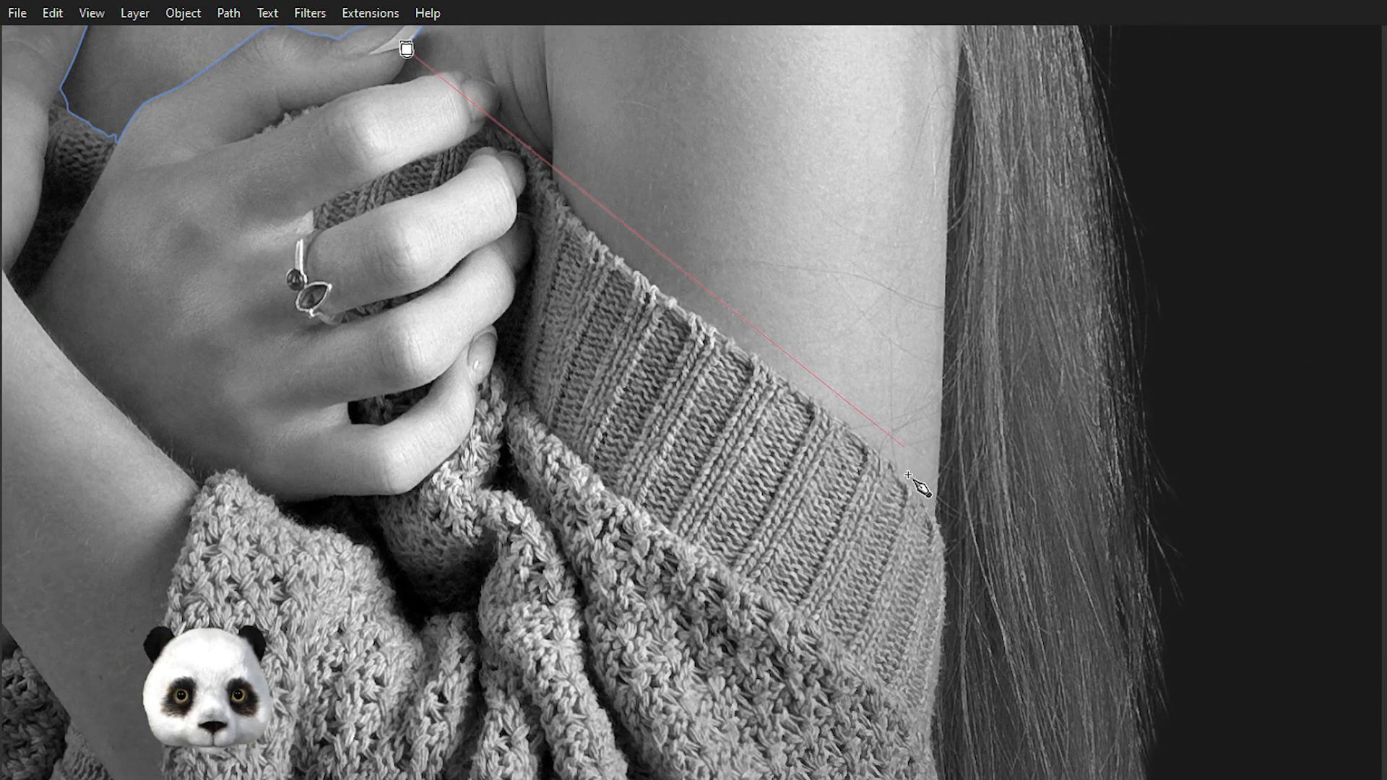
pyautogui.moveTo(849, 224); pyautogui.dragTo(1001, 635)
pyautogui.scroll(3, 597, 601)
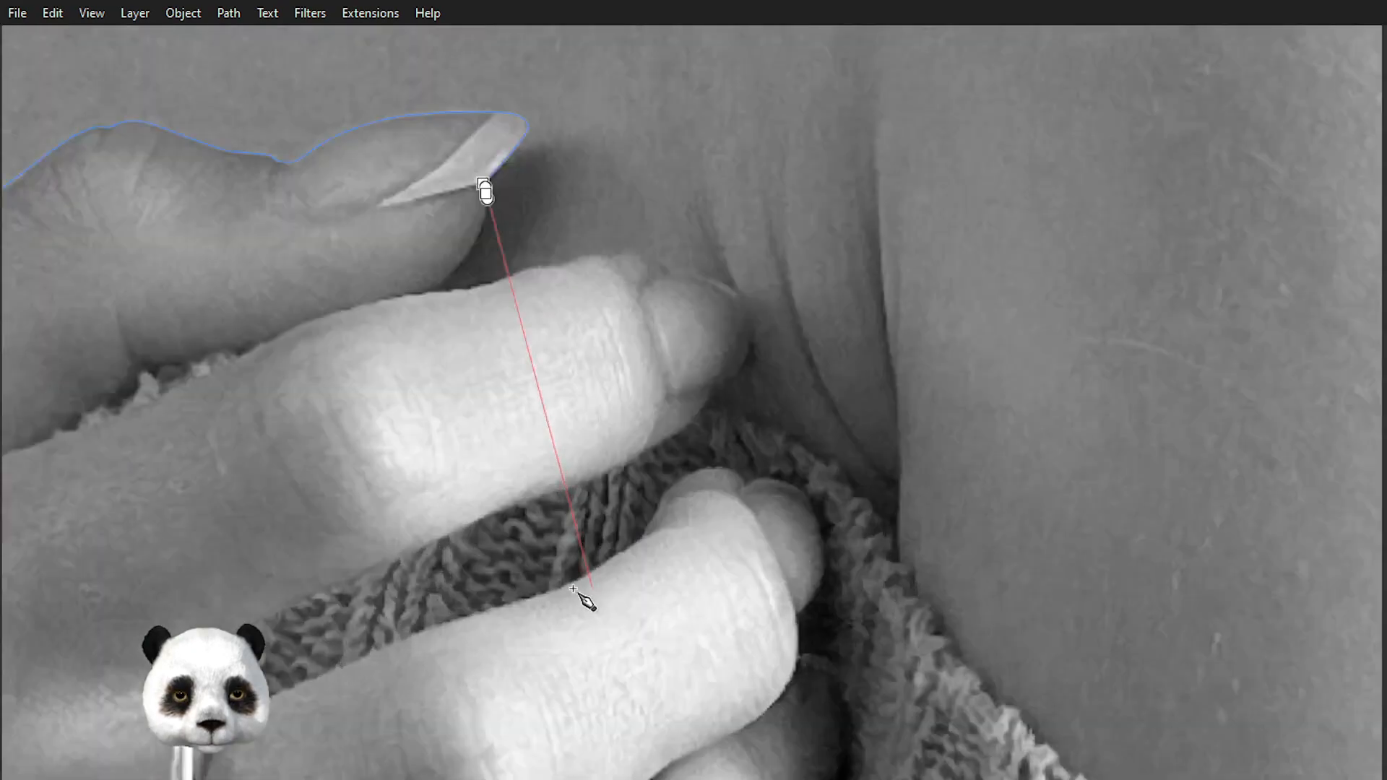
pyautogui.moveTo(470, 287); pyautogui.dragTo(621, 421)
pyautogui.scroll(2, 600, 380)
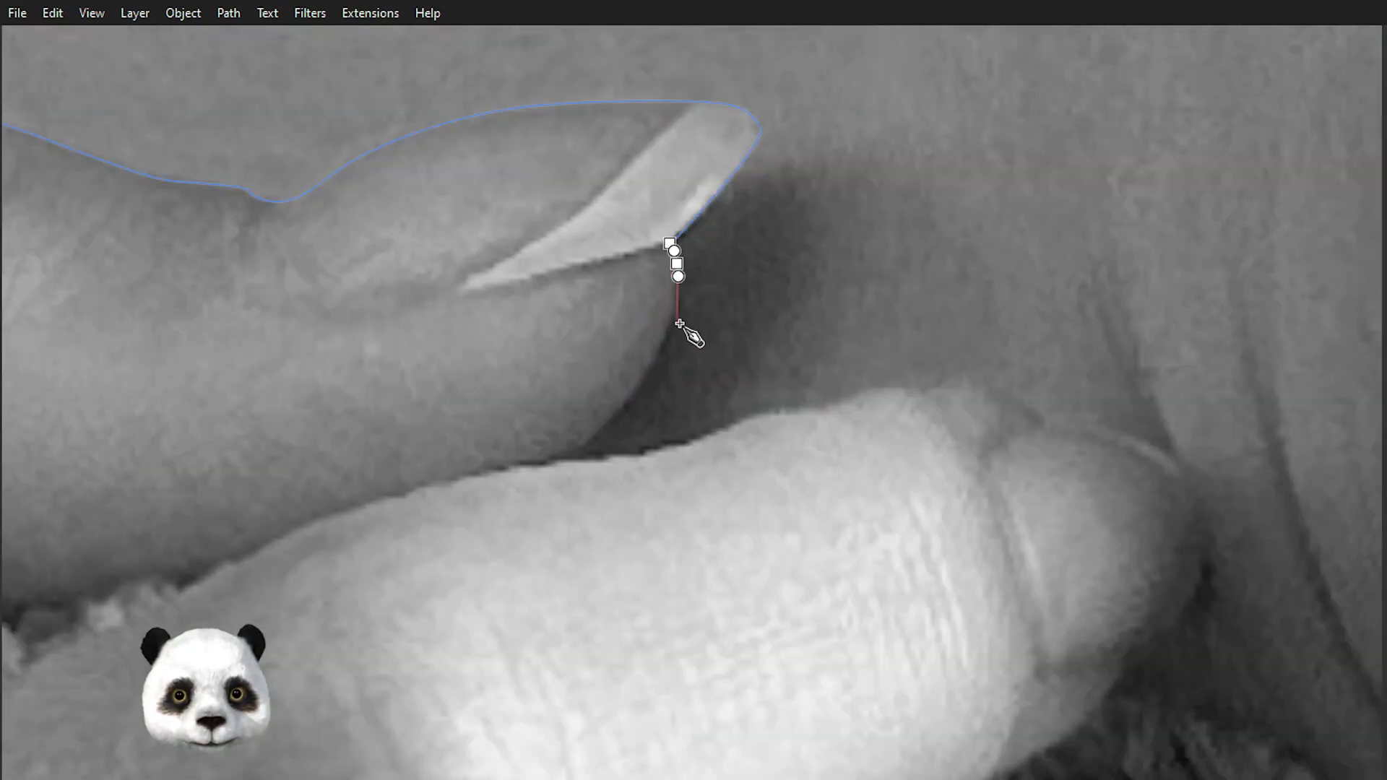
pyautogui.scroll(3, 680, 324)
pyautogui.moveTo(661, 299); pyautogui.dragTo(619, 419)
pyautogui.press('BackSpace')
pyautogui.moveTo(462, 620); pyautogui.dragTo(420, 659)
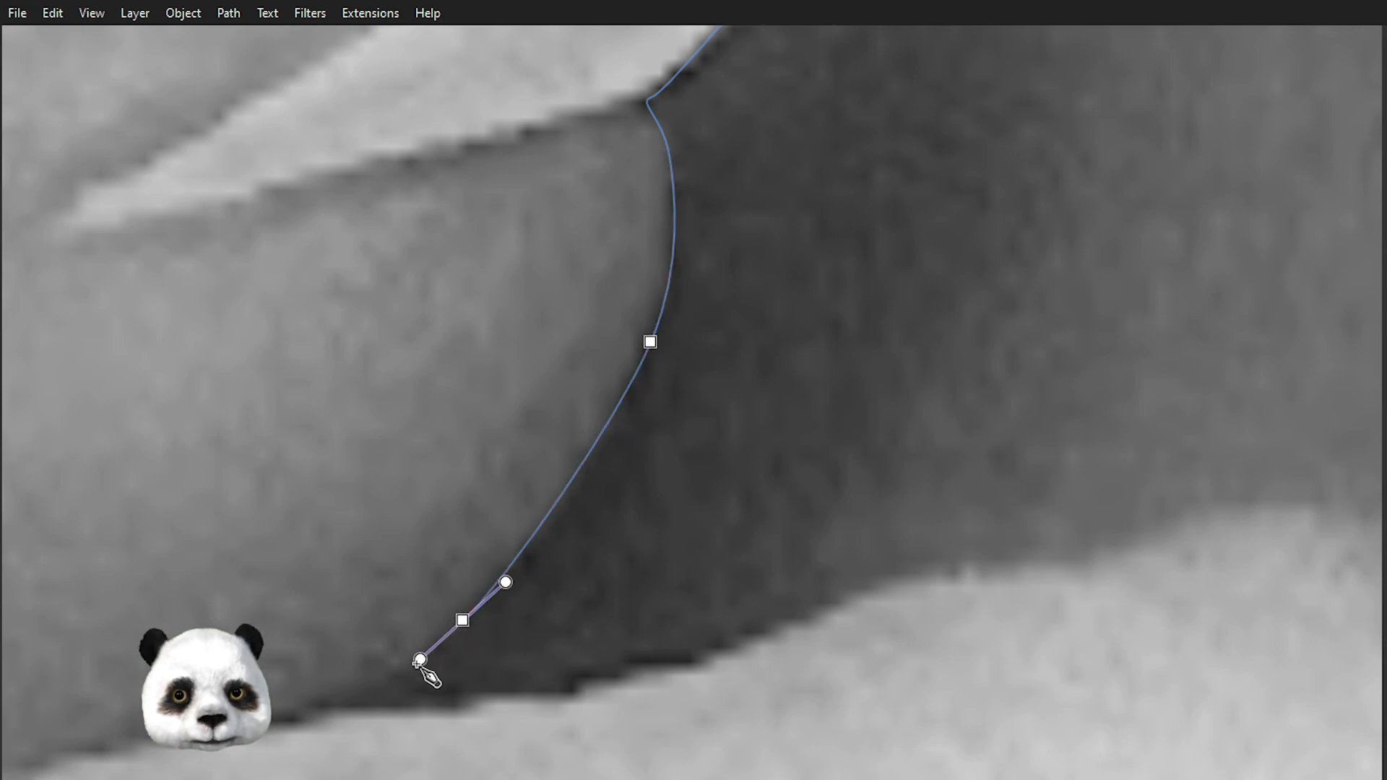
pyautogui.click(345, 709)
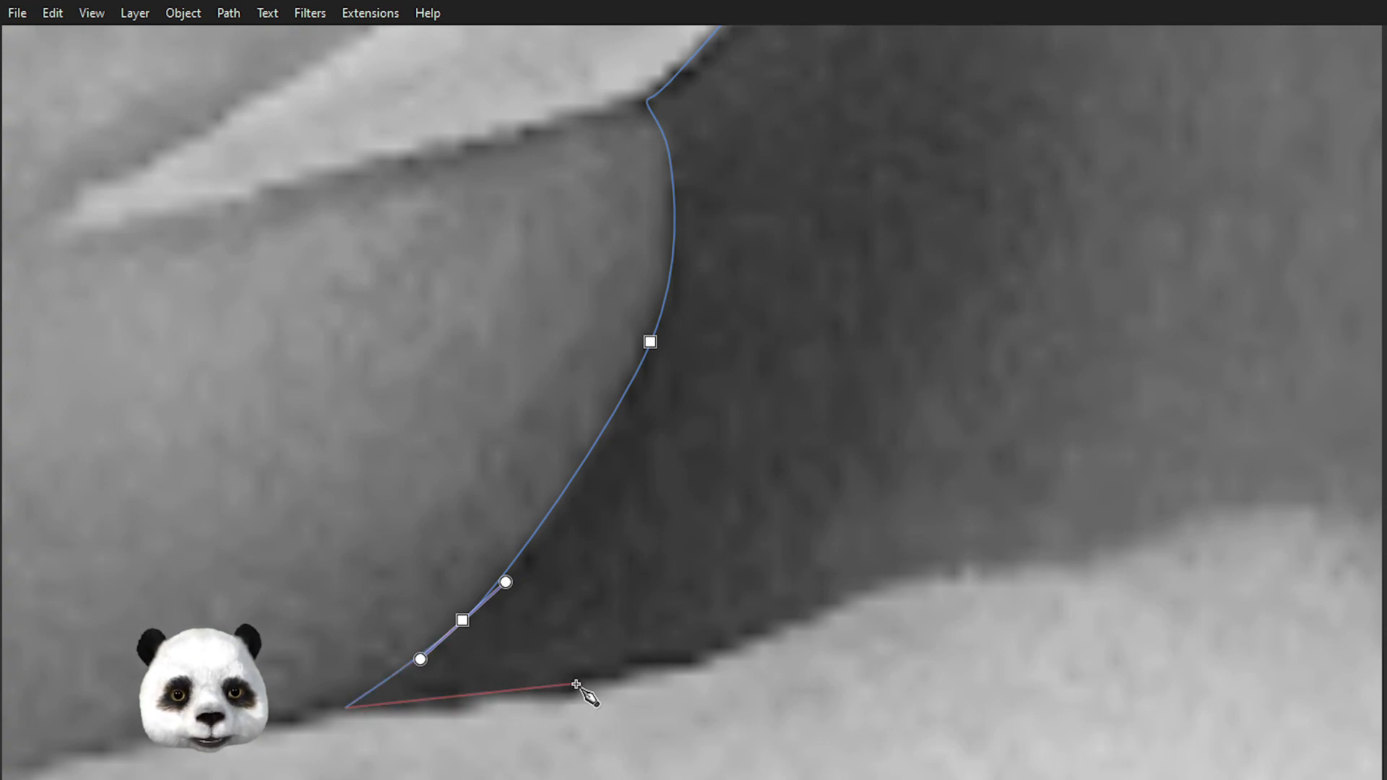
# - Follow the upper edge of the finger below the thumb with smooth curves toward its last joint
pyautogui.moveTo(591, 681); pyautogui.dragTo(722, 652)
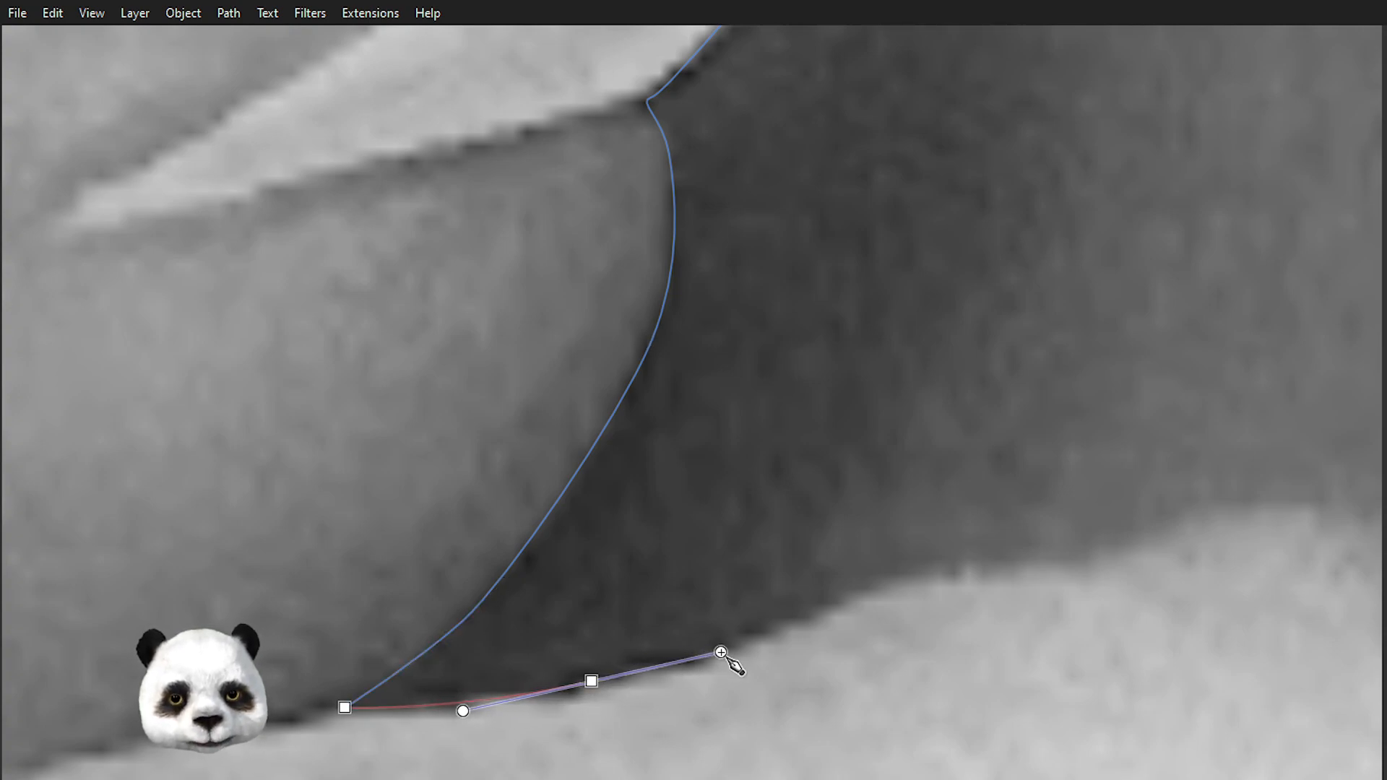
pyautogui.moveTo(883, 594); pyautogui.dragTo(967, 567)
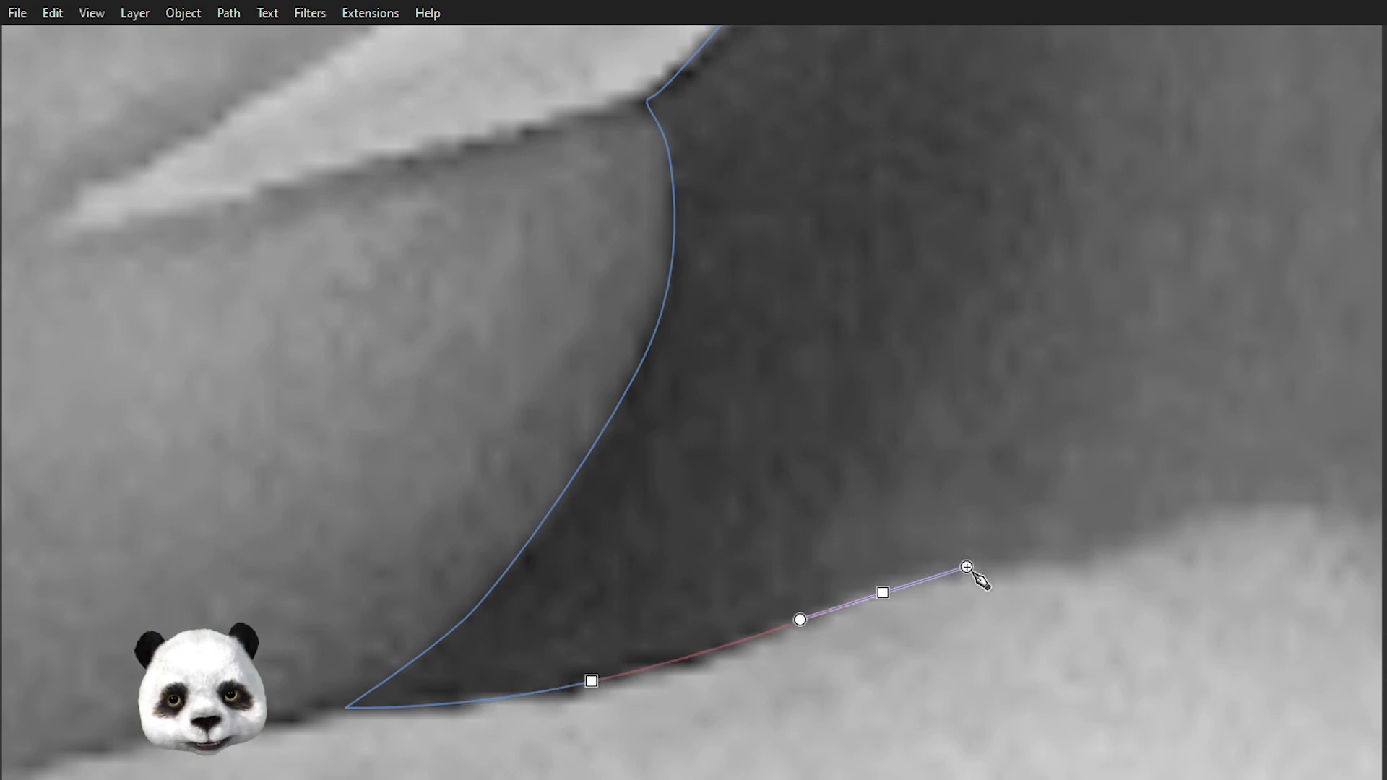
pyautogui.moveTo(1123, 555); pyautogui.dragTo(334, 475)
pyautogui.moveTo(496, 456); pyautogui.dragTo(575, 457)
pyautogui.scroll(-3, 599, 462)
pyautogui.scroll(2, 635, 450)
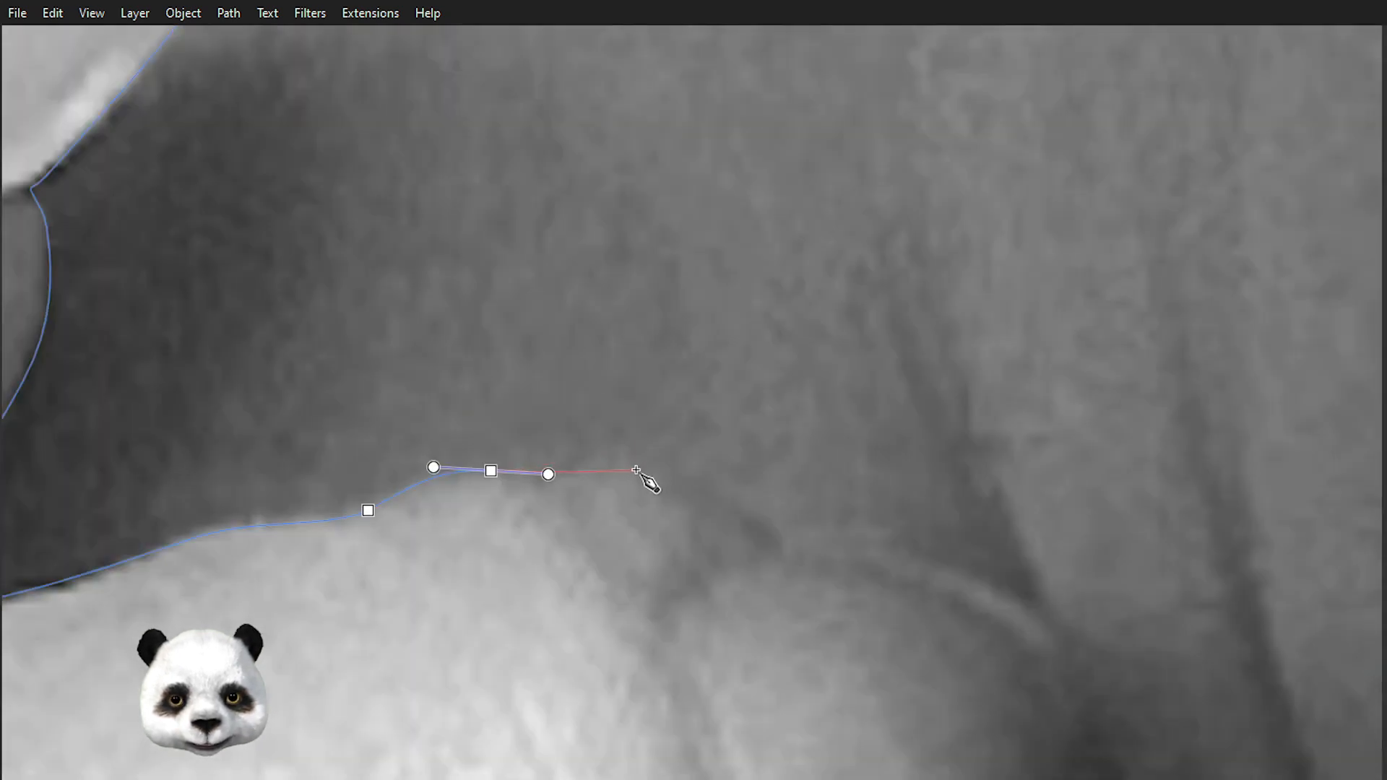
# - Curve the path over the skin fold behind the fingernail and along the nail's upper edge
pyautogui.moveTo(597, 457); pyautogui.dragTo(613, 444)
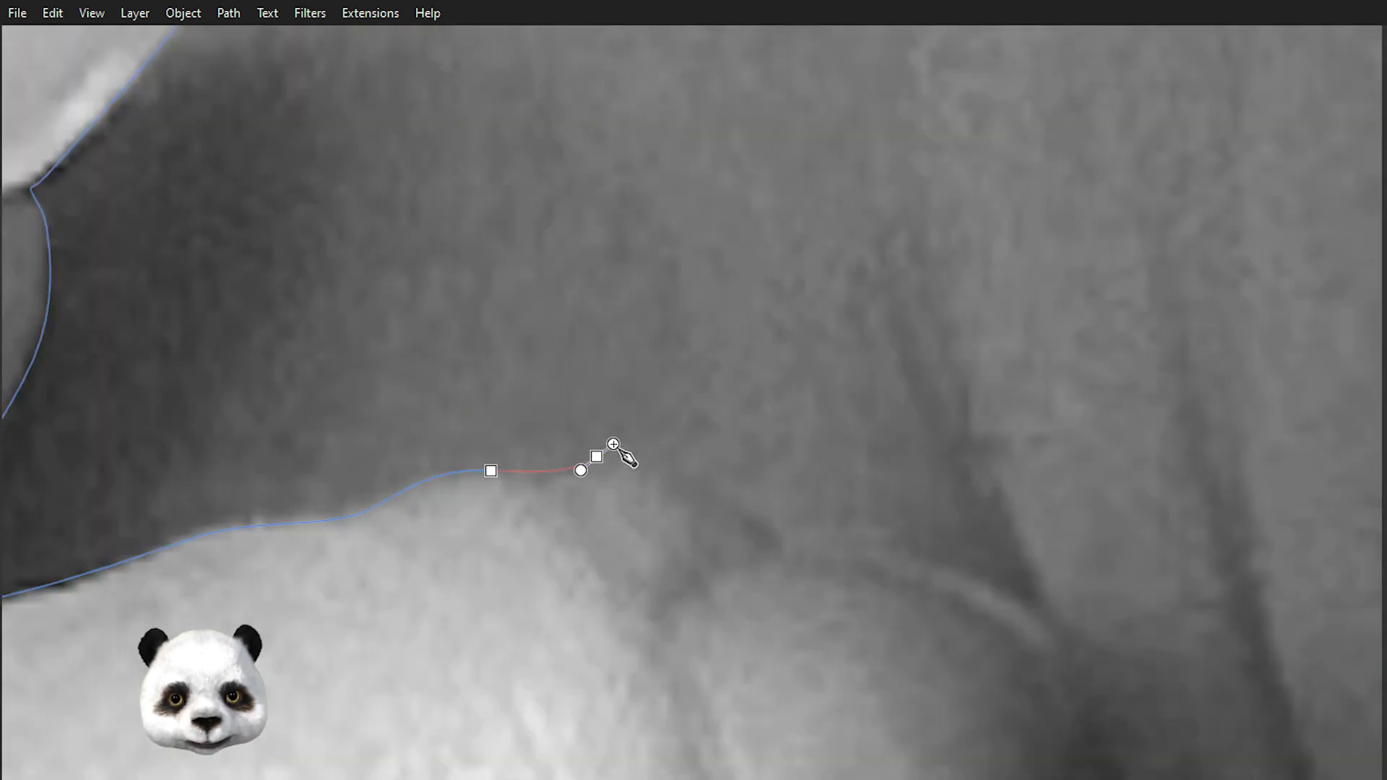
pyautogui.moveTo(731, 481); pyautogui.dragTo(820, 533)
pyautogui.moveTo(648, 474); pyautogui.dragTo(182, 247)
pyautogui.moveTo(491, 343); pyautogui.dragTo(532, 358)
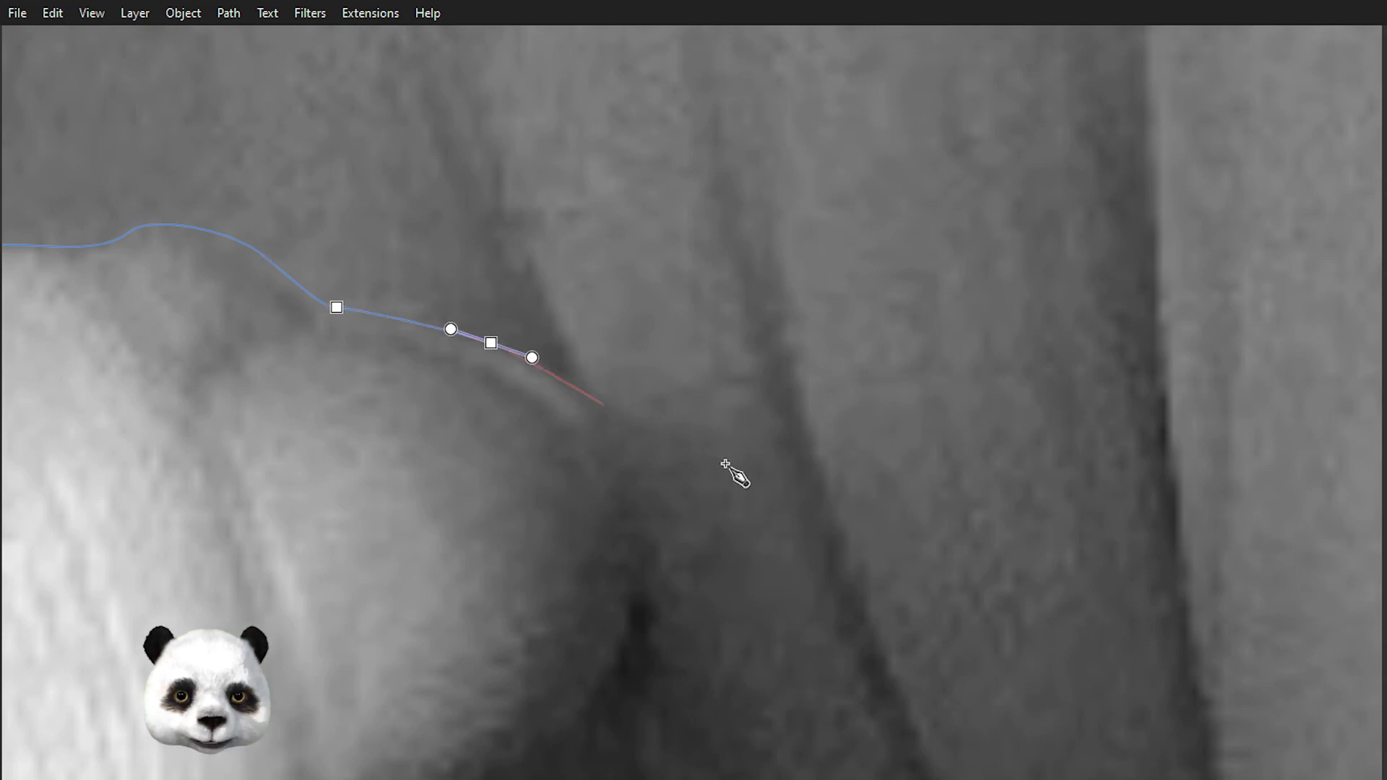
pyautogui.scroll(-2, 799, 527)
pyautogui.scroll(3, 787, 517)
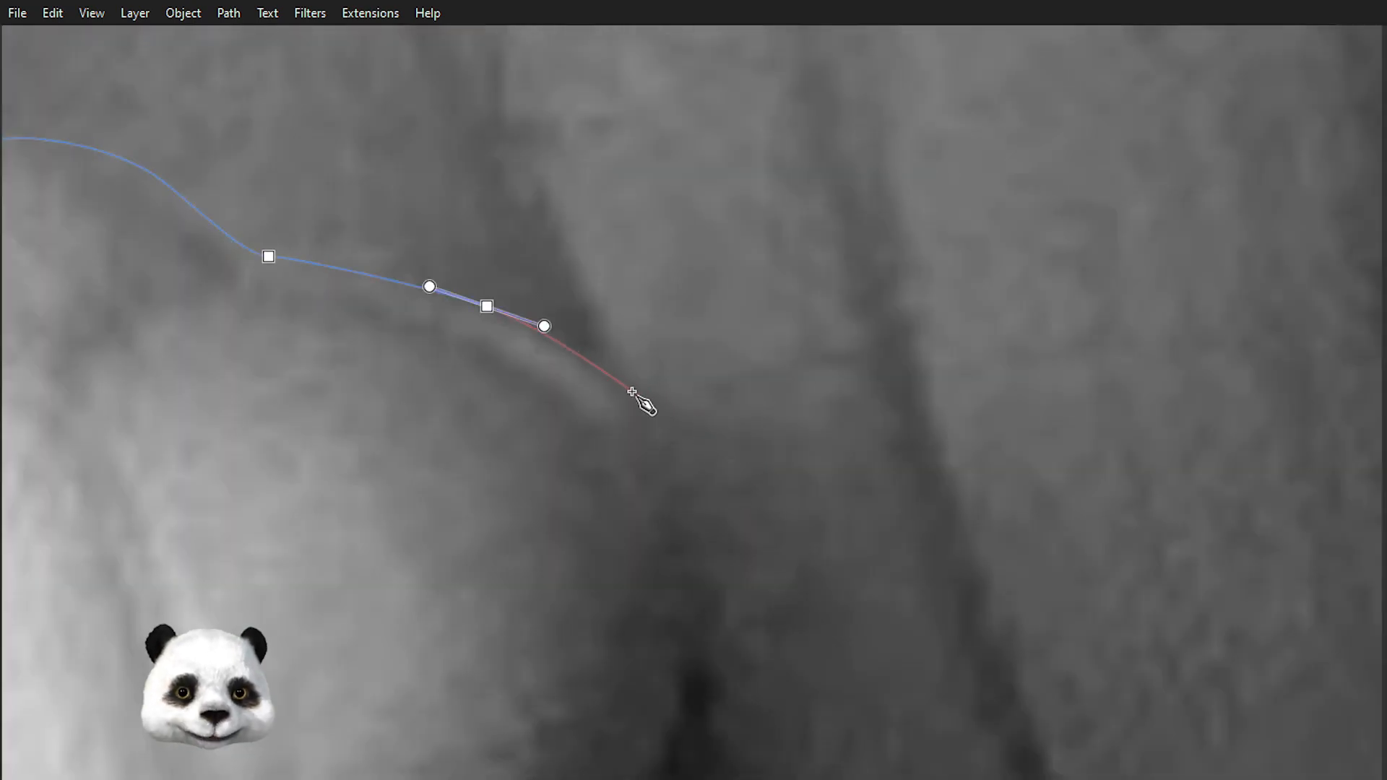
pyautogui.moveTo(633, 392); pyautogui.dragTo(659, 417)
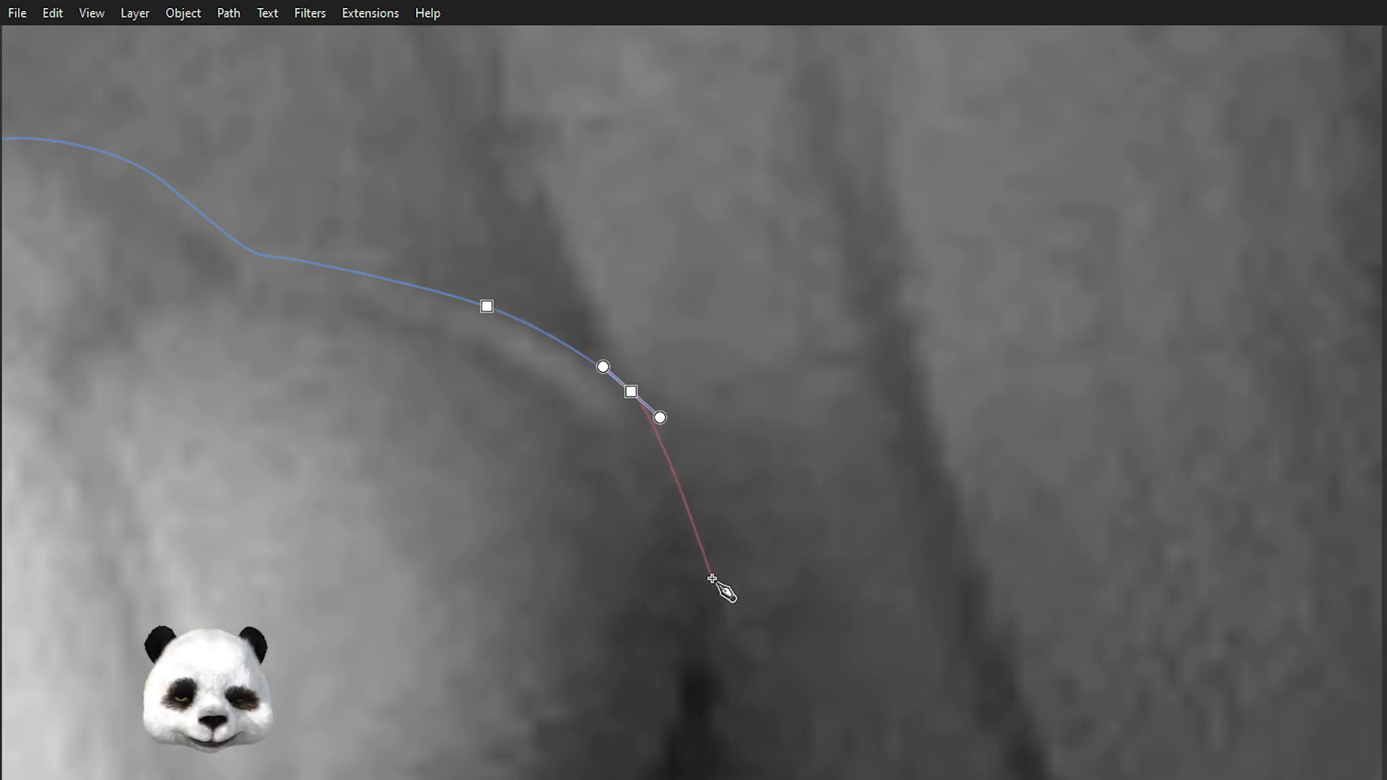
# - Trace around the shadowed fingertip and down its underside to the start of the dark sweater area
pyautogui.moveTo(710, 565); pyautogui.dragTo(755, 382)
pyautogui.click(750, 426)
pyautogui.moveTo(722, 534); pyautogui.dragTo(925, 261)
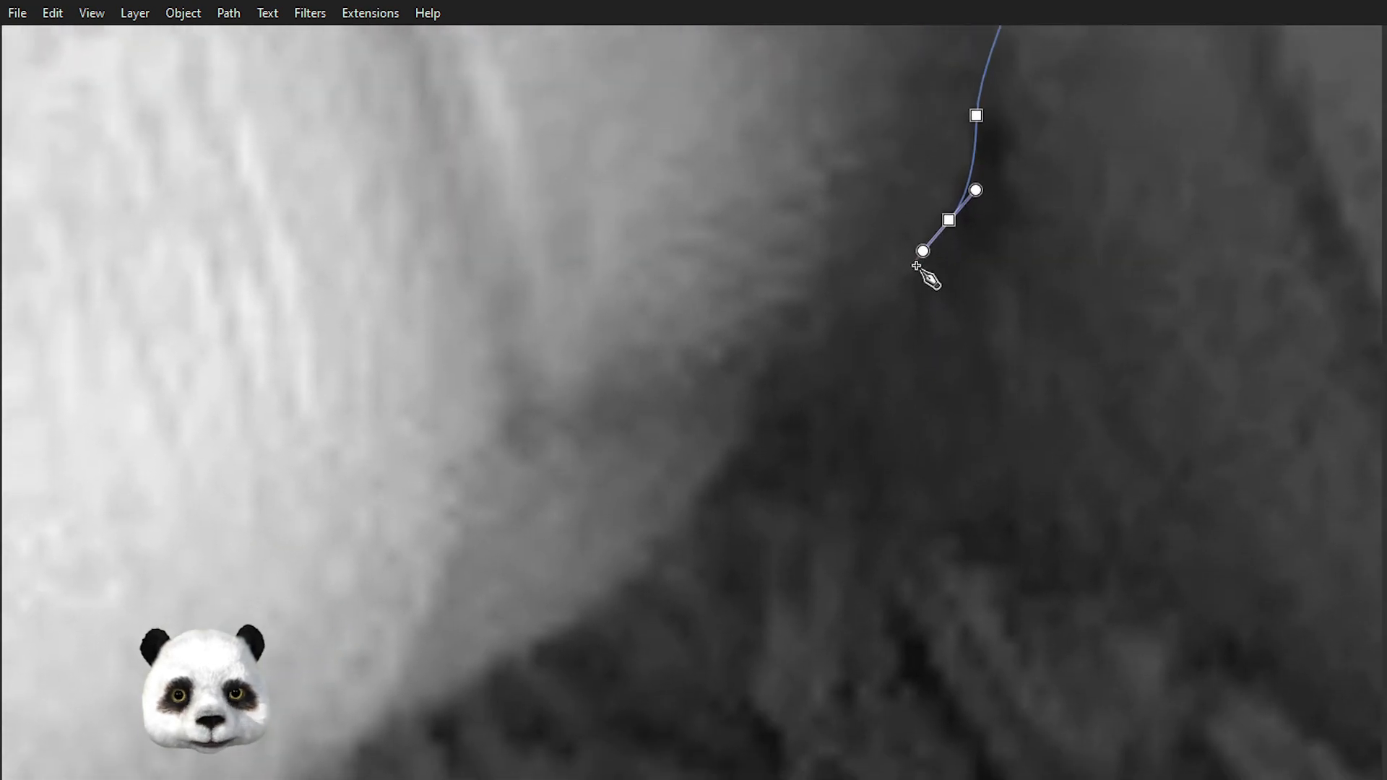
pyautogui.scroll(-3, 821, 355)
pyautogui.scroll(1, 817, 349)
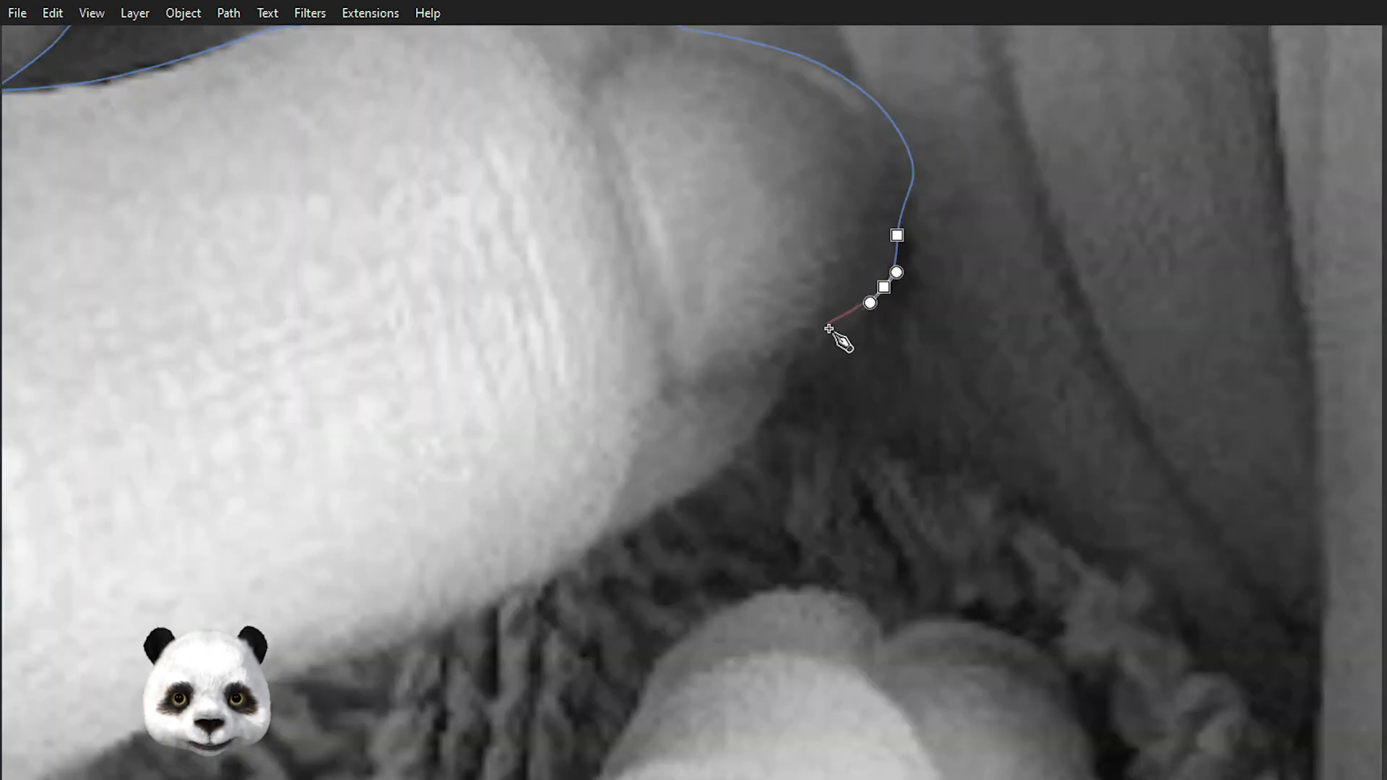
pyautogui.scroll(2, 817, 351)
pyautogui.moveTo(816, 359); pyautogui.dragTo(739, 437)
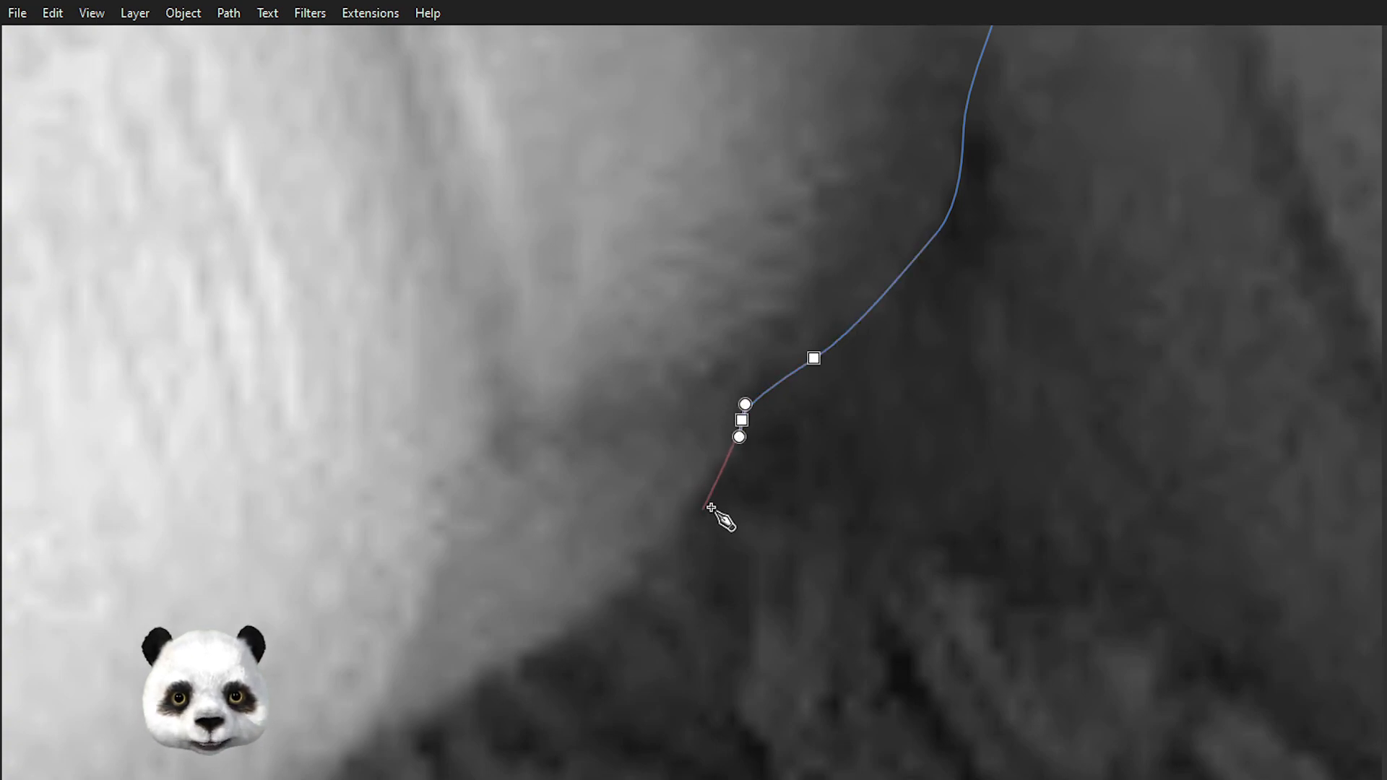
# - Turn the path away from the finger and follow the shadowed top of the sweater toward the armpit
pyautogui.scroll(-3, 739, 481)
pyautogui.moveTo(789, 490); pyautogui.dragTo(560, 317)
pyautogui.scroll(3, 560, 316)
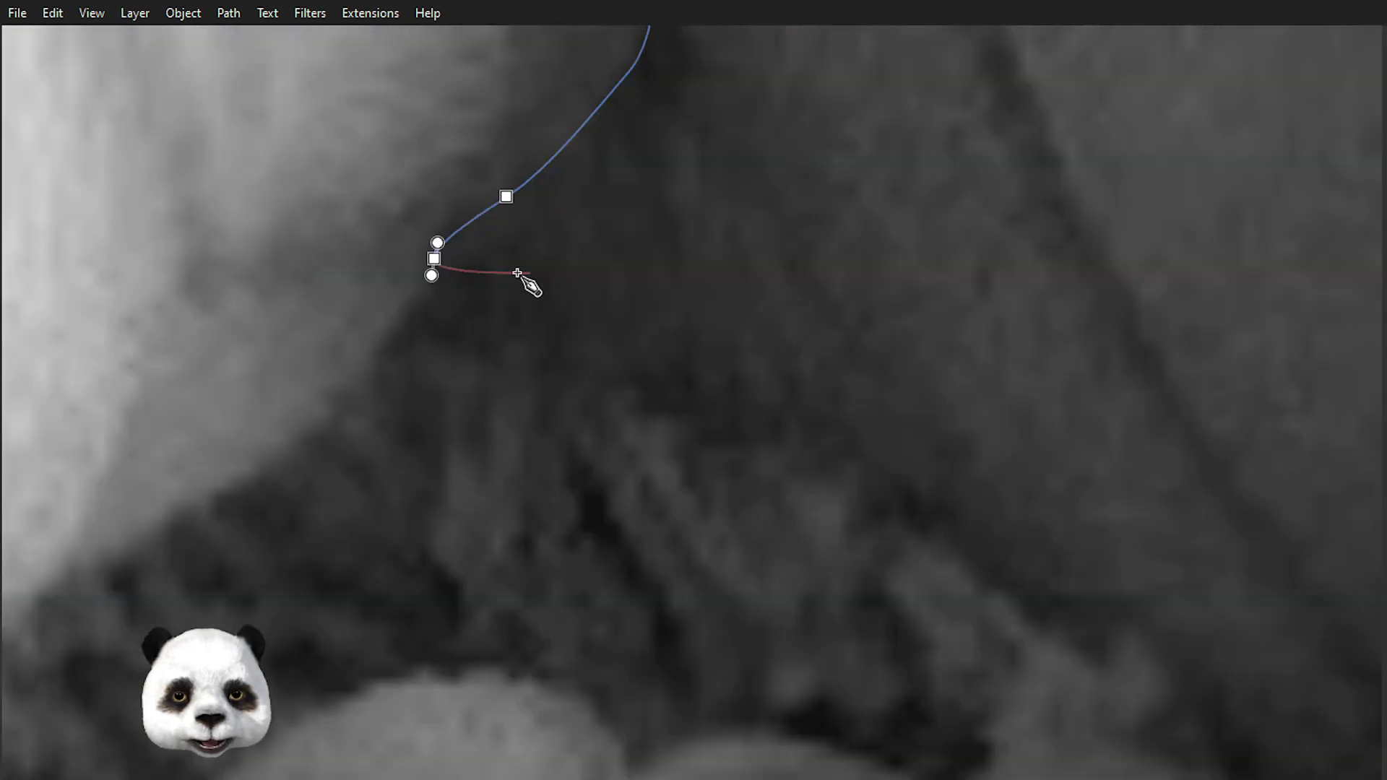
pyautogui.moveTo(460, 296); pyautogui.dragTo(489, 302)
pyautogui.moveTo(670, 380); pyautogui.dragTo(696, 399)
pyautogui.moveTo(777, 420); pyautogui.dragTo(796, 413)
pyautogui.moveTo(899, 464); pyautogui.dragTo(573, 300)
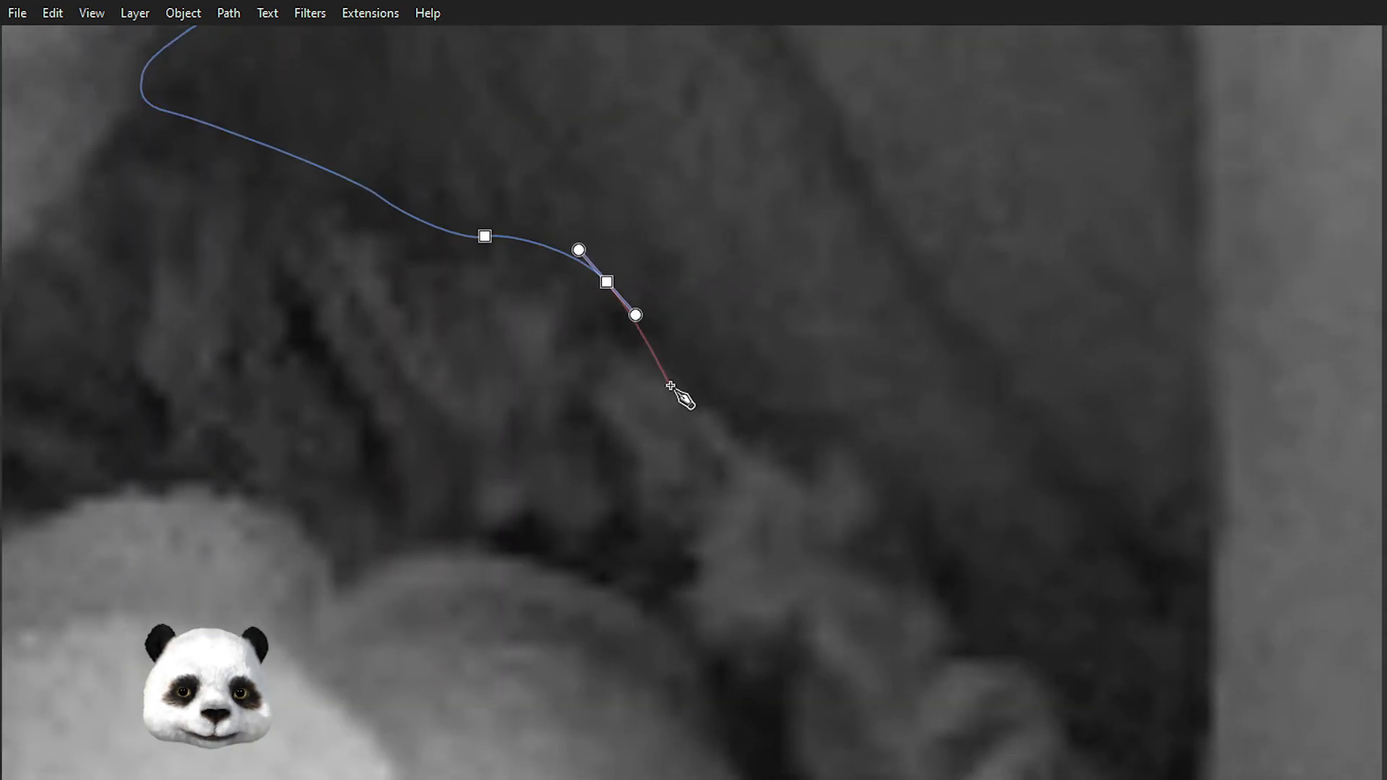
# - Follow the sweater's shadowed knit bumps down to the dark gap beside the upper arm
pyautogui.moveTo(684, 385); pyautogui.dragTo(714, 401)
pyautogui.moveTo(798, 459); pyautogui.dragTo(865, 468)
pyautogui.moveTo(918, 542); pyautogui.dragTo(938, 577)
pyautogui.moveTo(956, 628); pyautogui.dragTo(861, 551)
pyautogui.moveTo(904, 595); pyautogui.dragTo(994, 693)
pyautogui.moveTo(974, 651); pyautogui.dragTo(459, 146)
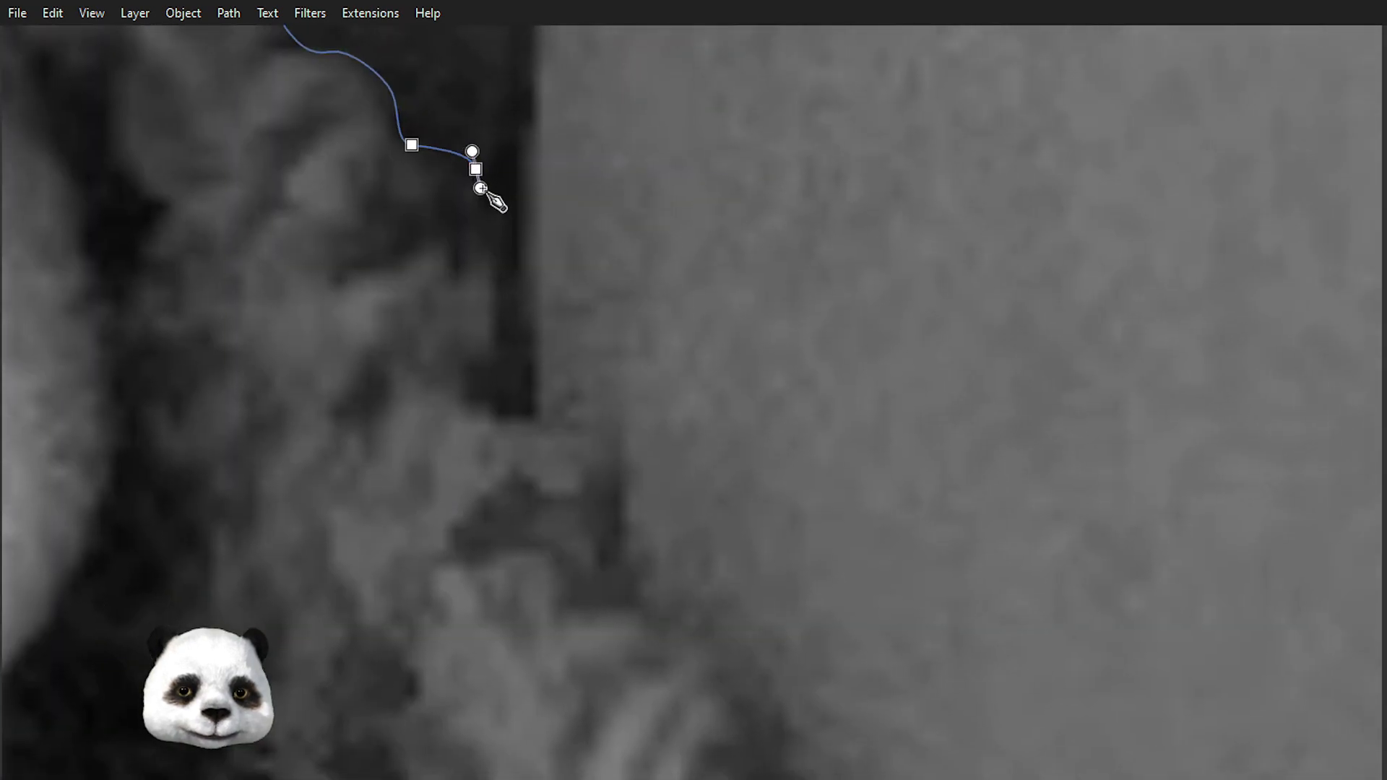
# - Trace the path down the narrow dark gap between sweater and arm and around the knit bump, replacing a misplaced anchor
pyautogui.moveTo(498, 205); pyautogui.dragTo(505, 223)
pyautogui.moveTo(516, 302); pyautogui.dragTo(516, 323)
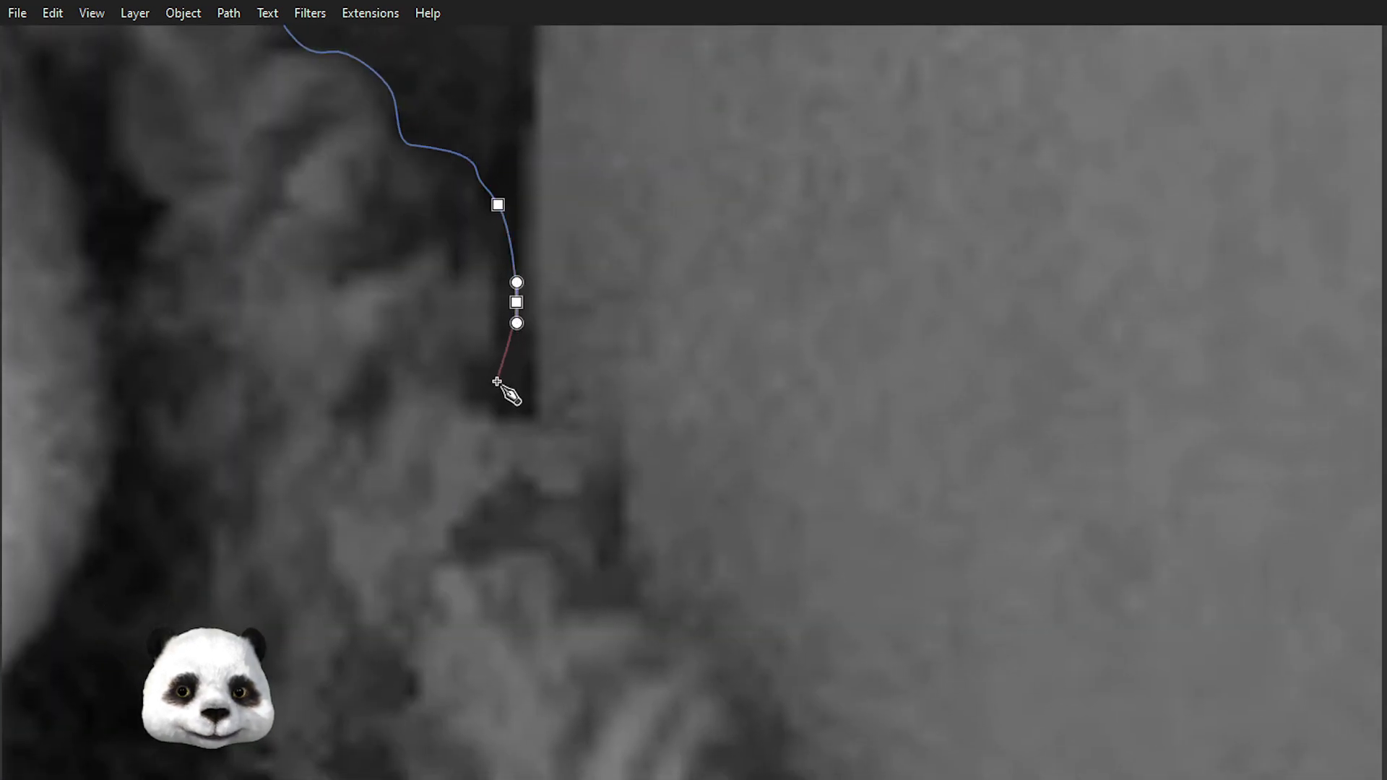
pyautogui.moveTo(472, 380); pyautogui.dragTo(629, 483)
pyautogui.press('BackSpace')
pyautogui.moveTo(633, 565); pyautogui.dragTo(638, 579)
pyautogui.moveTo(643, 591); pyautogui.dragTo(460, 254)
# - Continue the path from the armpit shadow onto the first brightly lit loops of the sweater's ribbed edge
pyautogui.scroll(-2, 446, 248)
pyautogui.scroll(1, 450, 251)
pyautogui.moveTo(520, 292); pyautogui.dragTo(522, 313)
pyautogui.moveTo(535, 360); pyautogui.dragTo(166, 118)
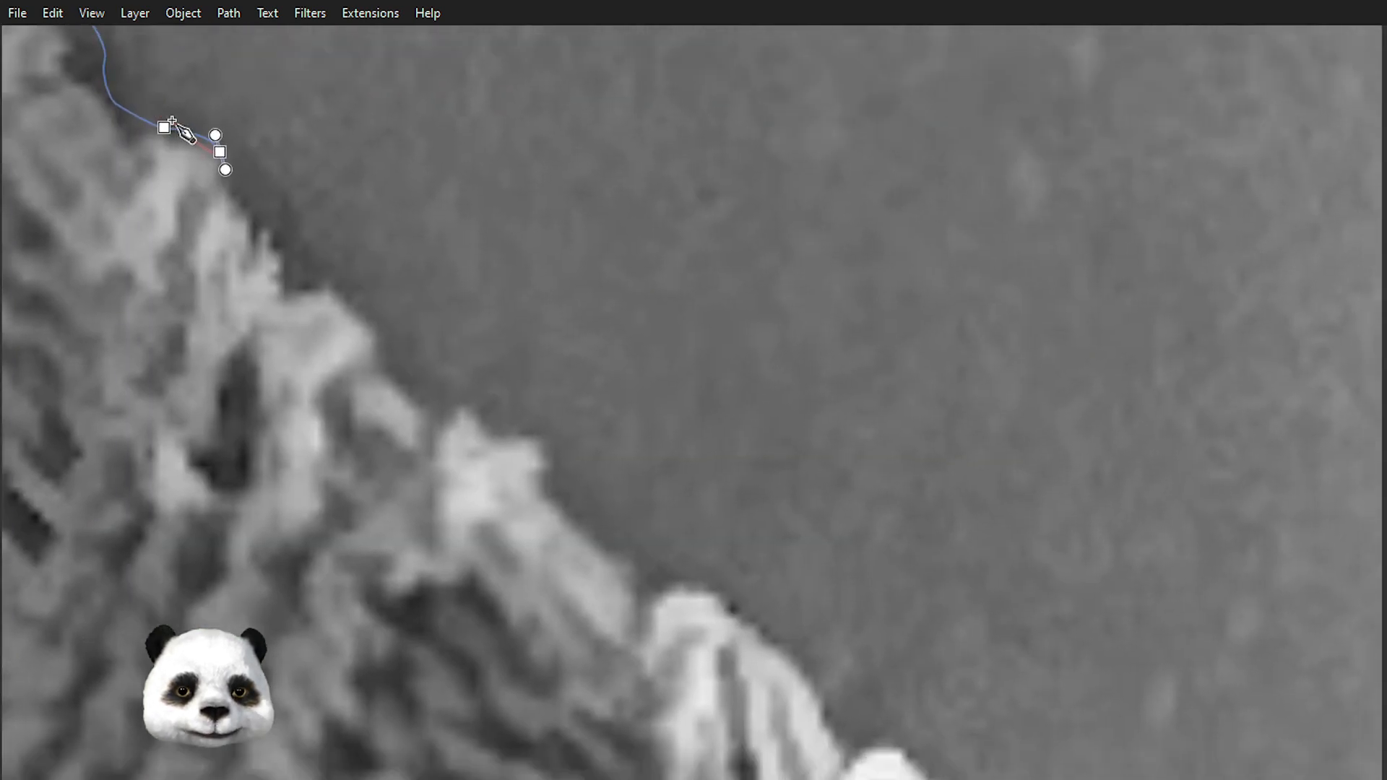
# - Follow the first lit knit loops of the sweater's edge with short segments, dipping between the bumps
pyautogui.click(250, 200)
pyautogui.moveTo(277, 244); pyautogui.dragTo(378, 329)
pyautogui.click(282, 278)
pyautogui.moveTo(391, 382); pyautogui.dragTo(407, 393)
pyautogui.click(450, 412)
pyautogui.moveTo(482, 415); pyautogui.dragTo(490, 432)
pyautogui.click(551, 450)
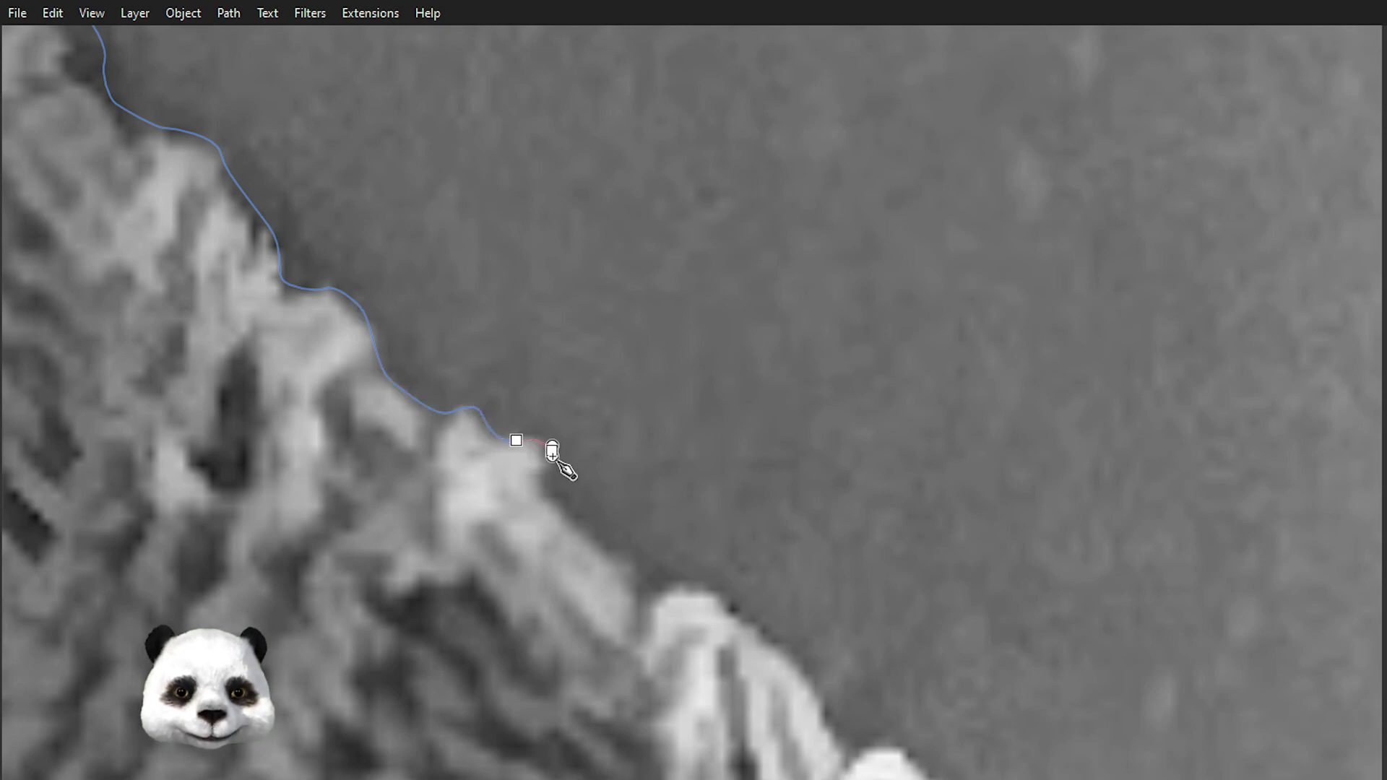
# - Trace the sweater edge over the rounded bright rib ends below the armpit
pyautogui.moveTo(543, 489); pyautogui.dragTo(474, 327)
pyautogui.moveTo(496, 375); pyautogui.dragTo(645, 456)
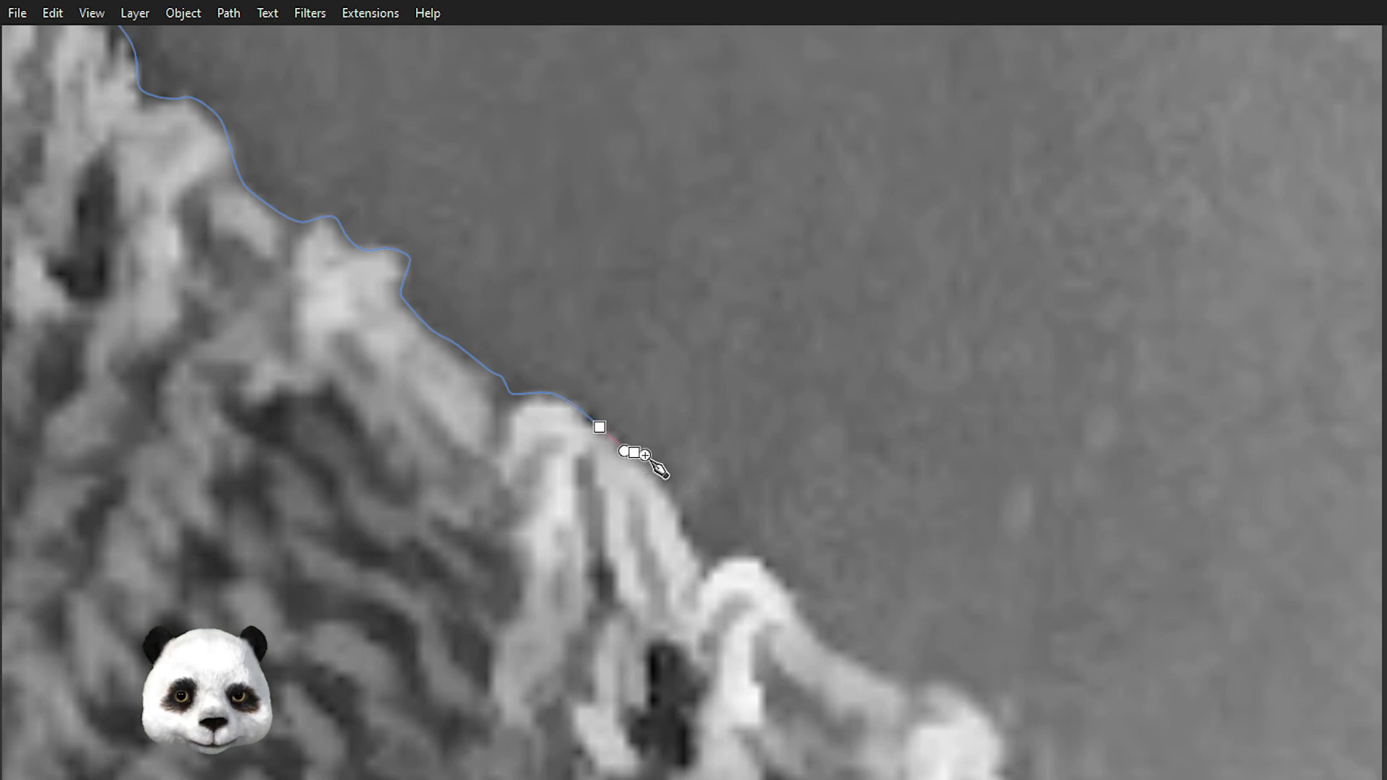
pyautogui.moveTo(677, 514); pyautogui.dragTo(546, 458)
pyautogui.moveTo(631, 529); pyautogui.dragTo(791, 651)
pyautogui.moveTo(711, 593); pyautogui.dragTo(436, 385)
# - Extend the path along the next rib loops toward the middle of the sweater's ribbed edge
pyautogui.moveTo(554, 474); pyautogui.dragTo(365, 347)
pyautogui.scroll(-5, 471, 372)
pyautogui.scroll(-3, 492, 392)
pyautogui.scroll(8, 467, 392)
pyautogui.moveTo(429, 346); pyautogui.dragTo(492, 382)
pyautogui.click(466, 366)
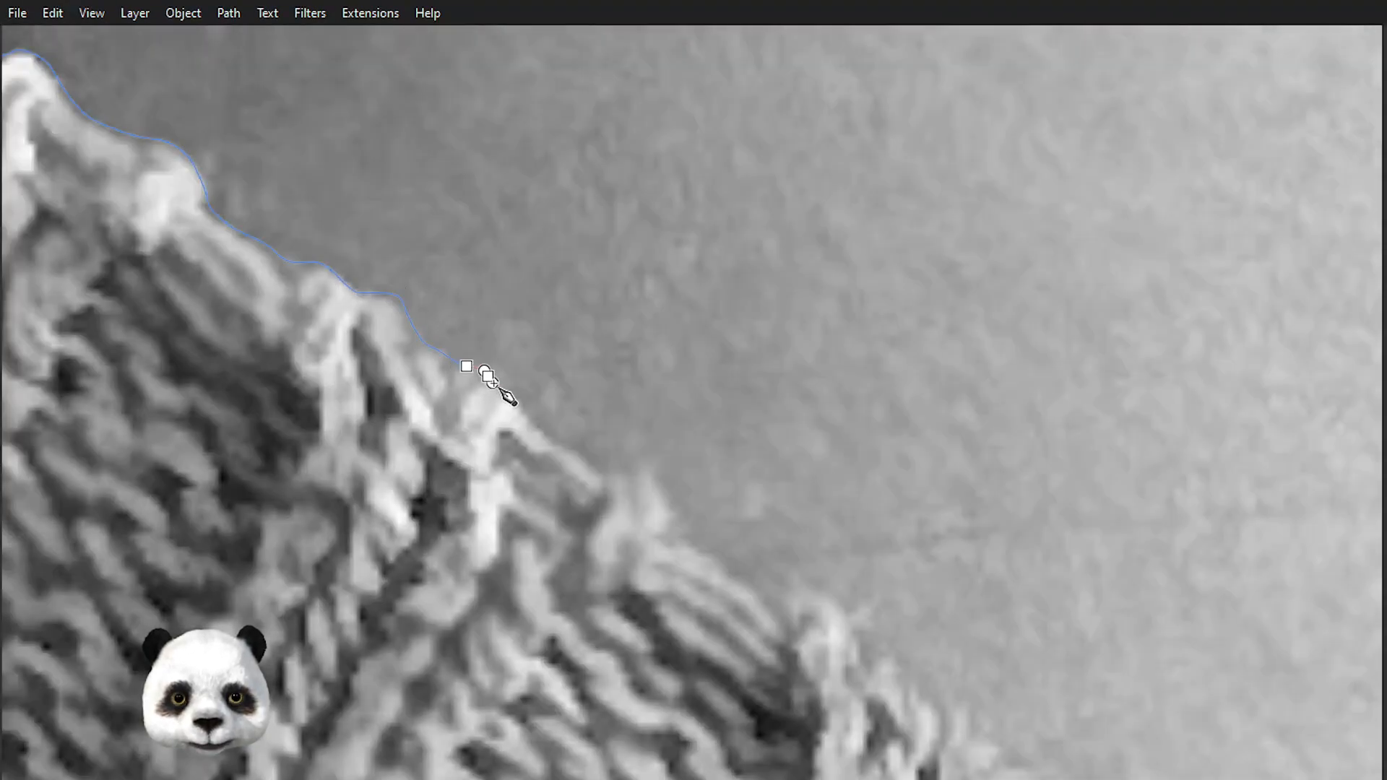
pyautogui.click(513, 396)
# - Trace the ribbed edge past the raised loops, adding anchors at each dip and bump toward the arm's outer side
pyautogui.moveTo(541, 428); pyautogui.dragTo(626, 443)
pyautogui.click(580, 450)
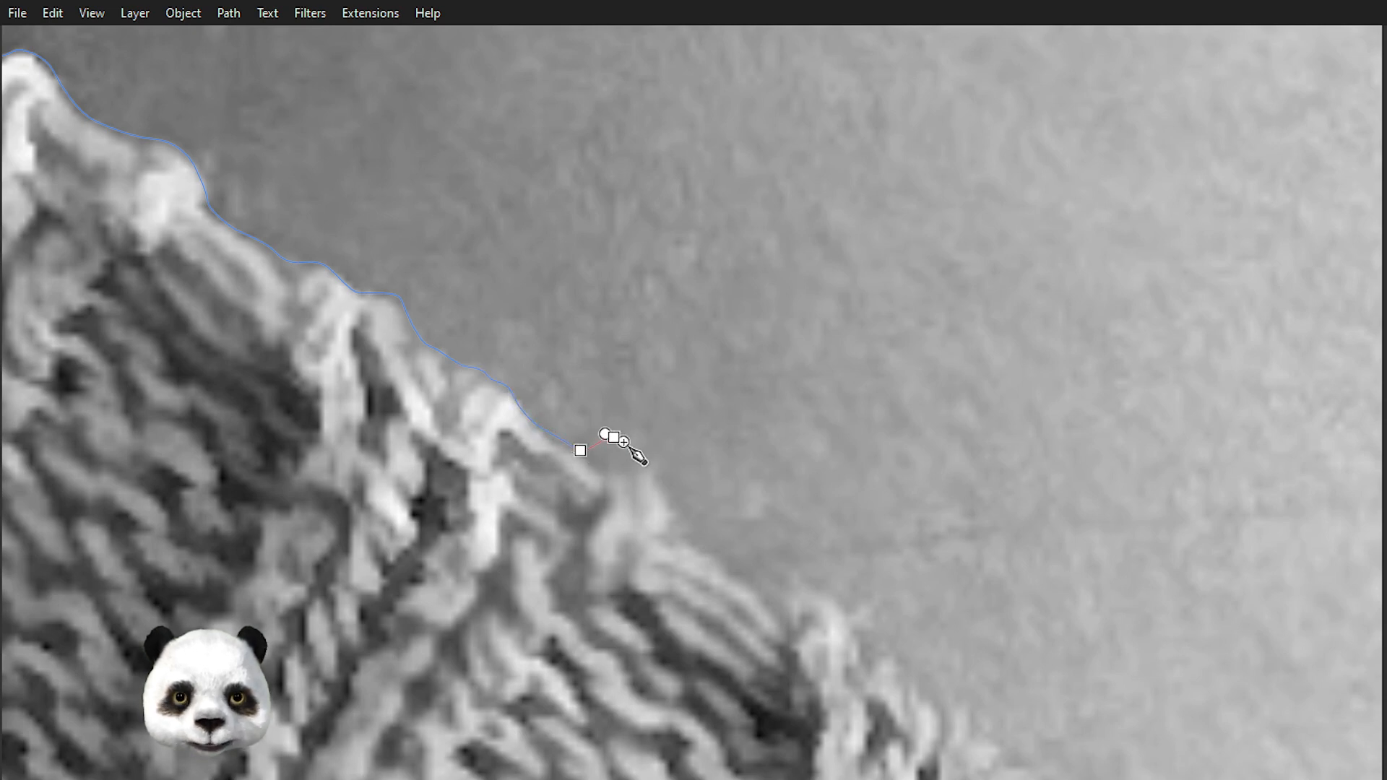
pyautogui.click(659, 471)
pyautogui.moveTo(673, 527); pyautogui.dragTo(382, 390)
pyautogui.click(437, 424)
pyautogui.moveTo(448, 465); pyautogui.dragTo(138, 257)
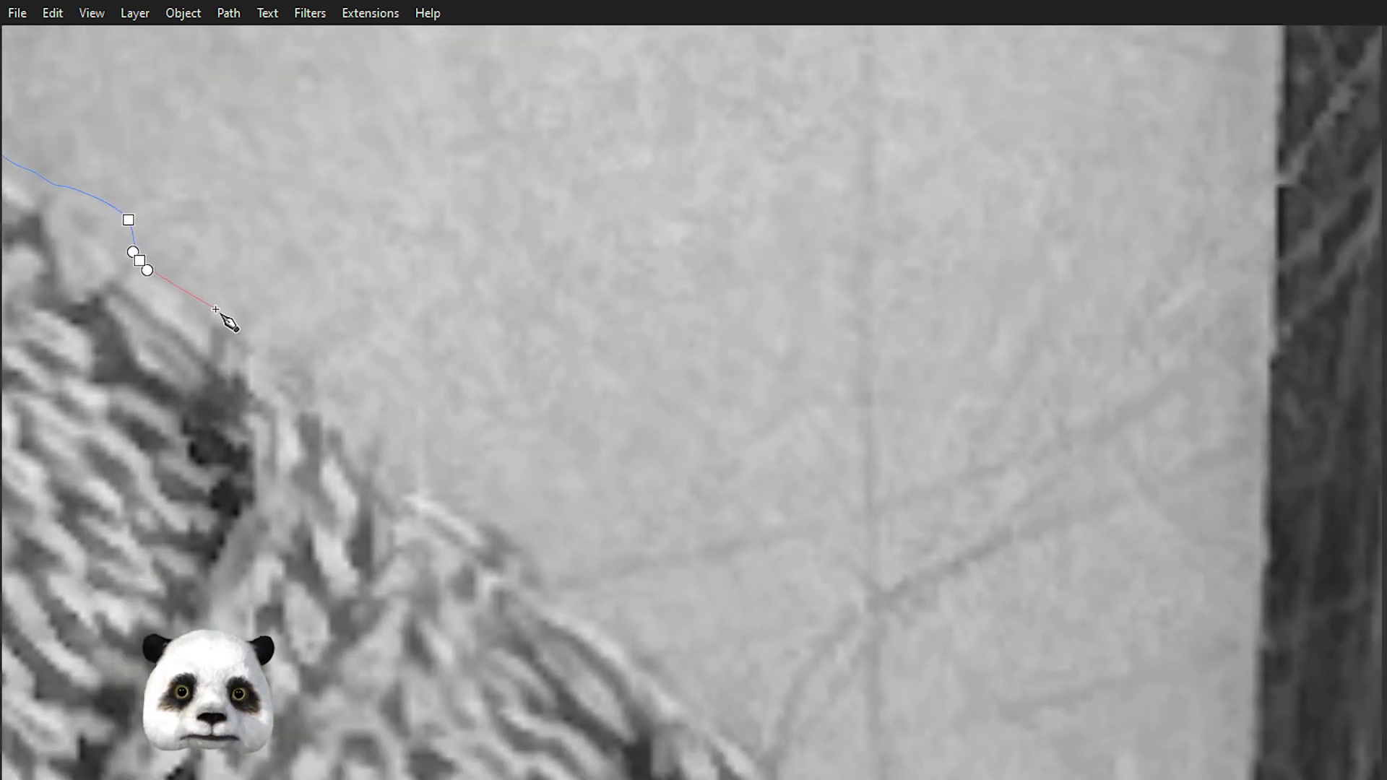
# - Continue tracing the sweater edge down to where the loose hairs cross the upper arm
pyautogui.moveTo(207, 304); pyautogui.dragTo(450, 498)
pyautogui.scroll(-2, 325, 343)
pyautogui.scroll(2, 363, 364)
pyautogui.moveTo(496, 547); pyautogui.dragTo(584, 604)
pyautogui.moveTo(562, 582); pyautogui.dragTo(243, 214)
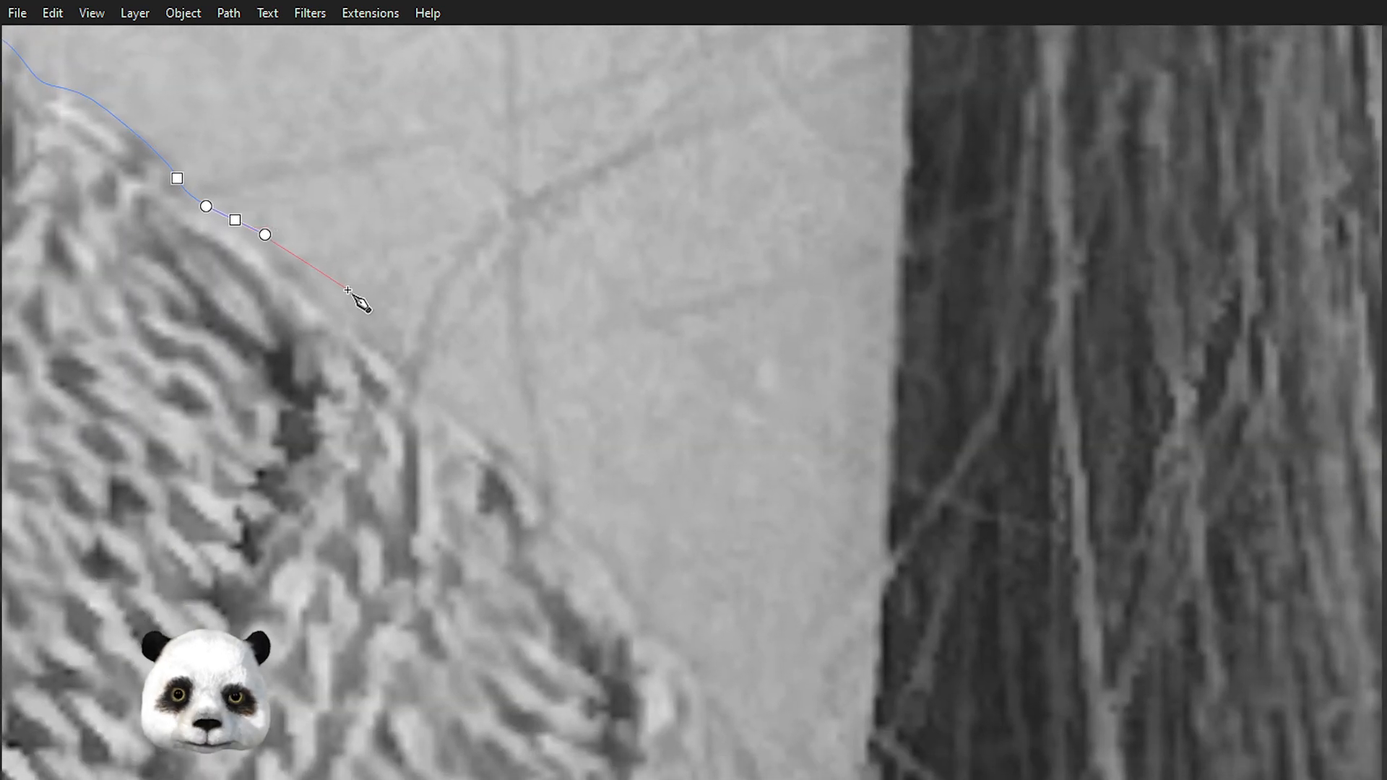
# - Trace the remaining sweater edge down across the upper arm to where the knit meets the long hair
pyautogui.moveTo(332, 311); pyautogui.dragTo(399, 373)
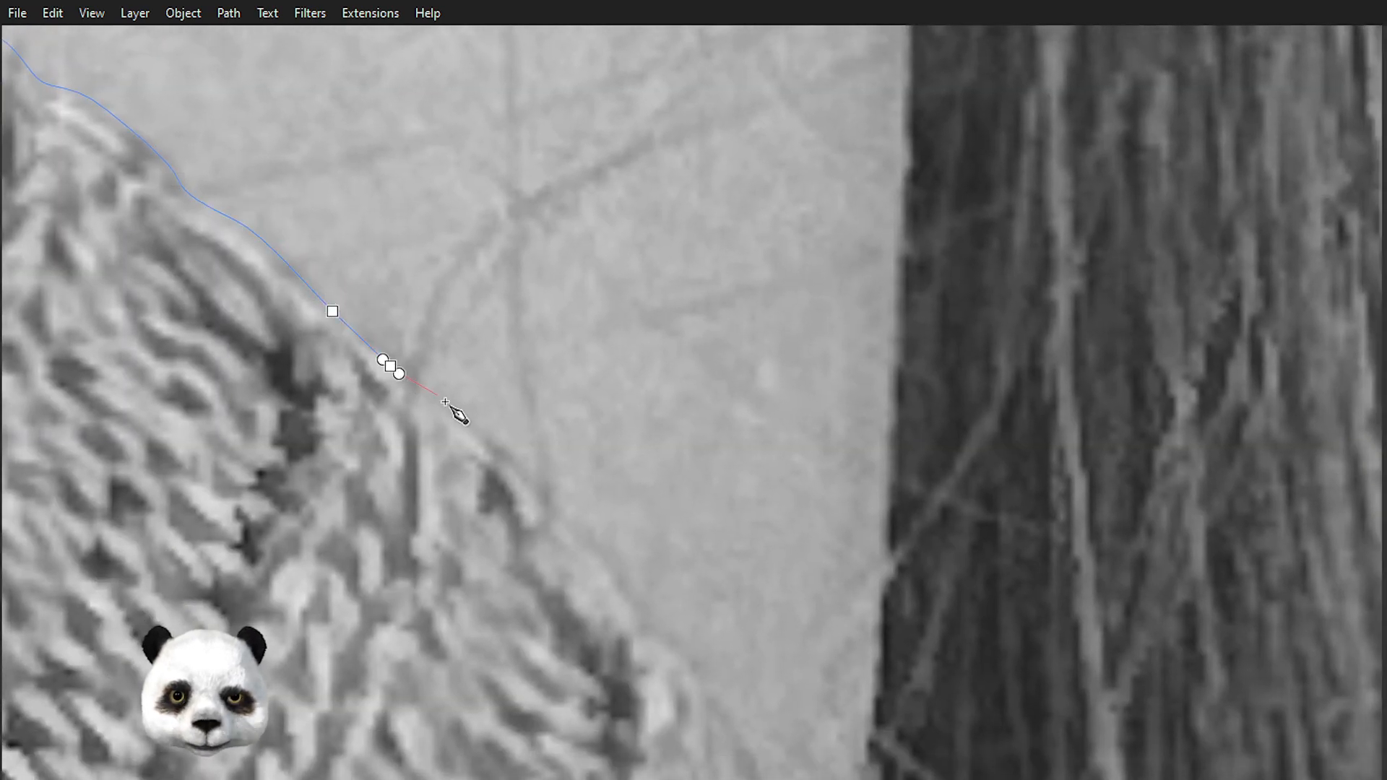
pyautogui.moveTo(481, 436); pyautogui.dragTo(499, 445)
pyautogui.moveTo(562, 520); pyautogui.dragTo(575, 540)
pyautogui.moveTo(625, 589); pyautogui.dragTo(637, 609)
pyautogui.moveTo(621, 607); pyautogui.dragTo(432, 482)
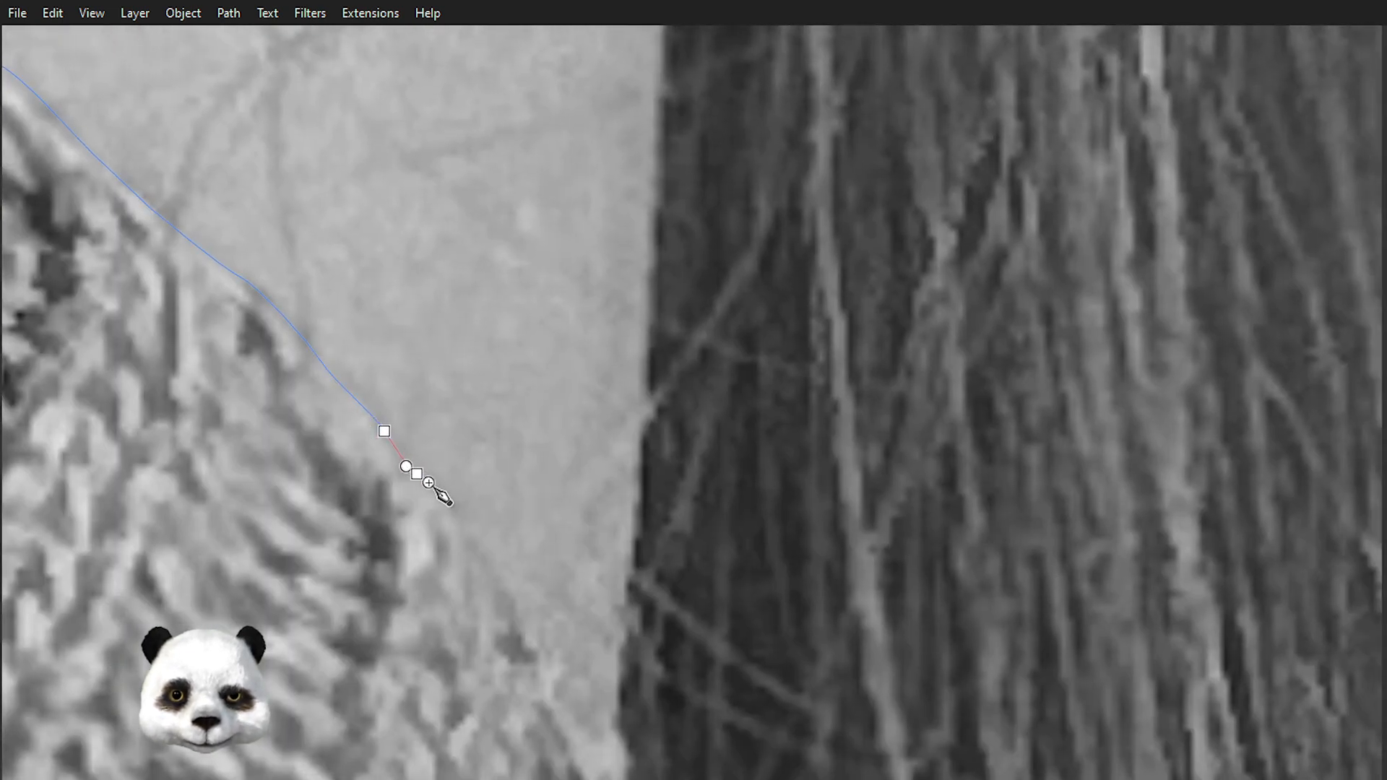
pyautogui.moveTo(478, 534); pyautogui.dragTo(486, 493)
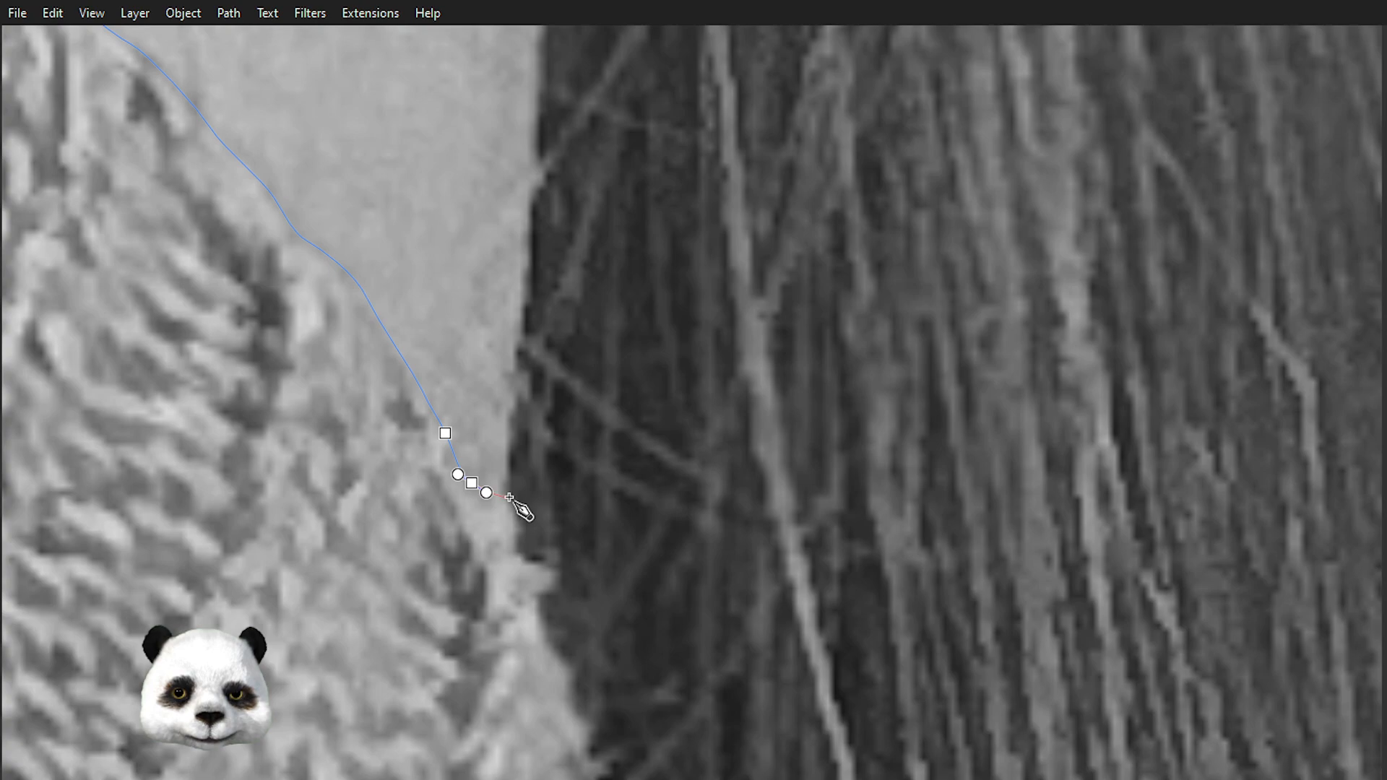
# - Turn the path upward and trace the upper arm's outer edge beside the long hair
pyautogui.scroll(-3, 513, 308)
pyautogui.moveTo(486, 190); pyautogui.dragTo(448, 470)
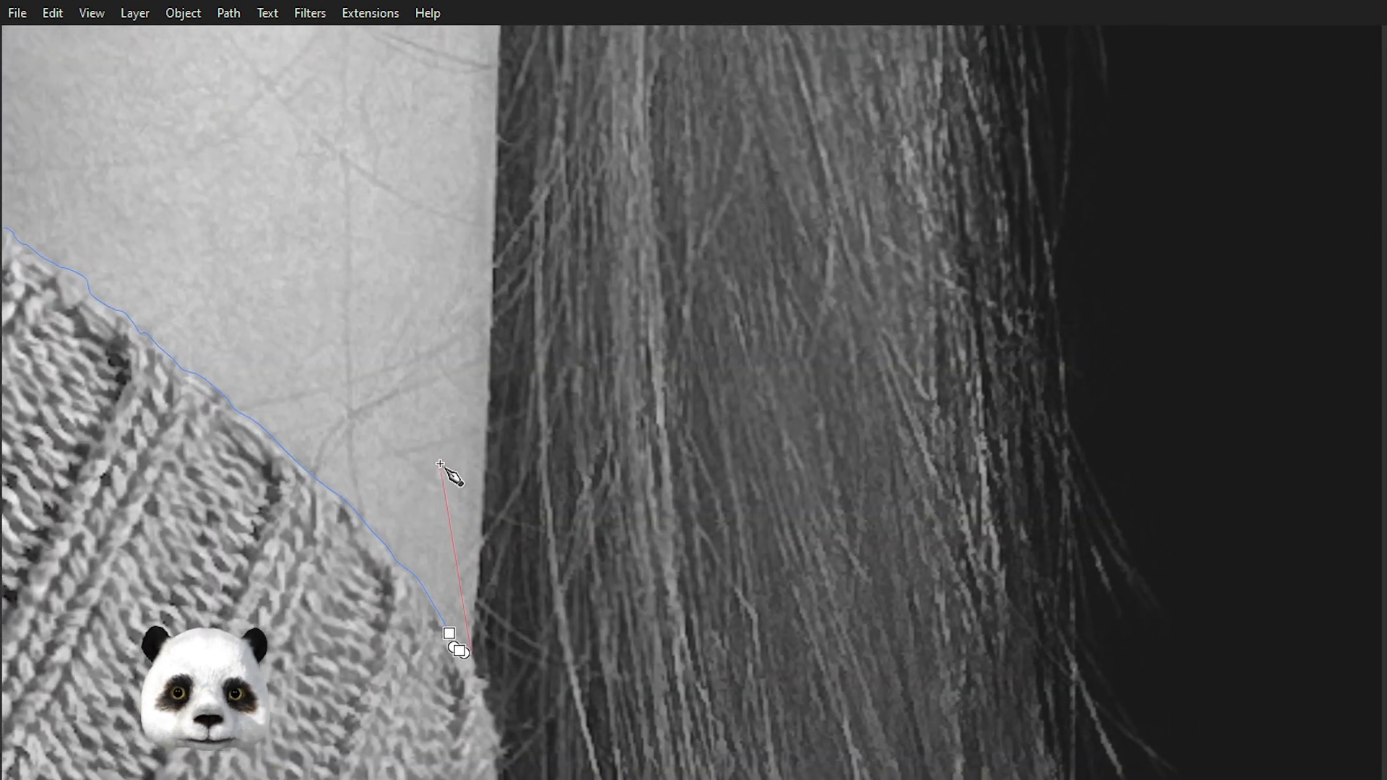
pyautogui.scroll(1, 450, 471)
pyautogui.moveTo(509, 331); pyautogui.dragTo(512, 240)
pyautogui.moveTo(455, 295); pyautogui.dragTo(452, 758)
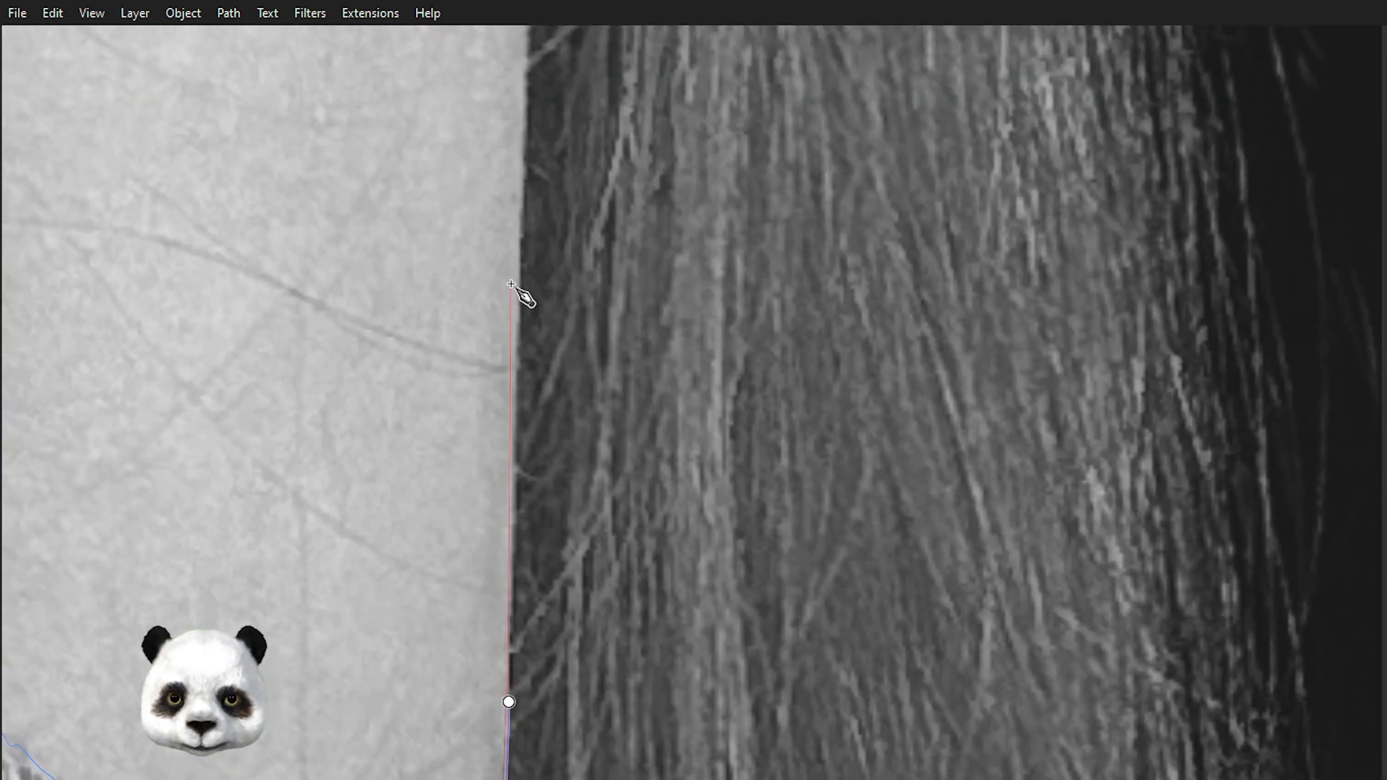
pyautogui.moveTo(522, 209); pyautogui.dragTo(526, 134)
# - Extend the path up the arm and curve it over the shoulder beneath the hair to the neck's base corner
pyautogui.scroll(-4, 530, 155)
pyautogui.moveTo(485, 33); pyautogui.dragTo(493, 582)
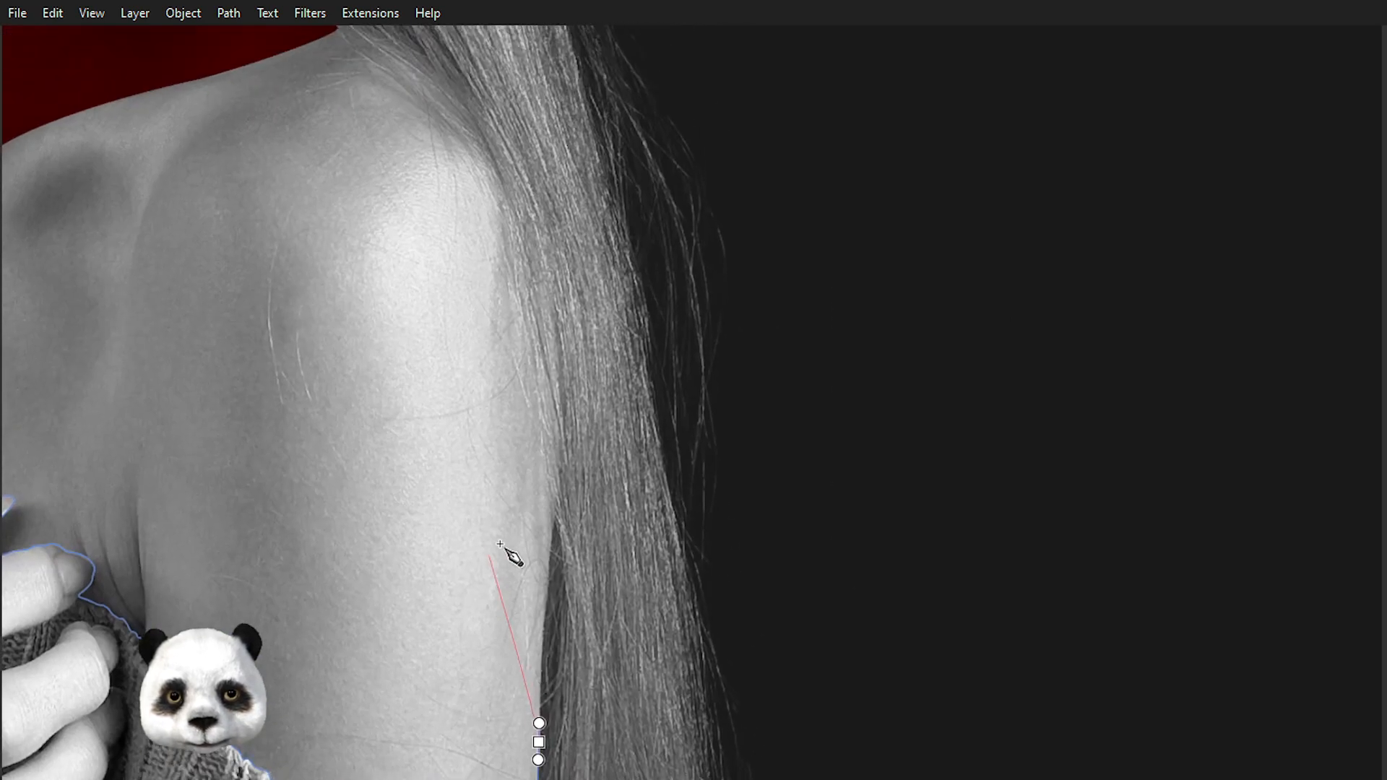
pyautogui.scroll(2, 509, 562)
pyautogui.moveTo(575, 555); pyautogui.dragTo(610, 585)
pyautogui.scroll(-2, 601, 393)
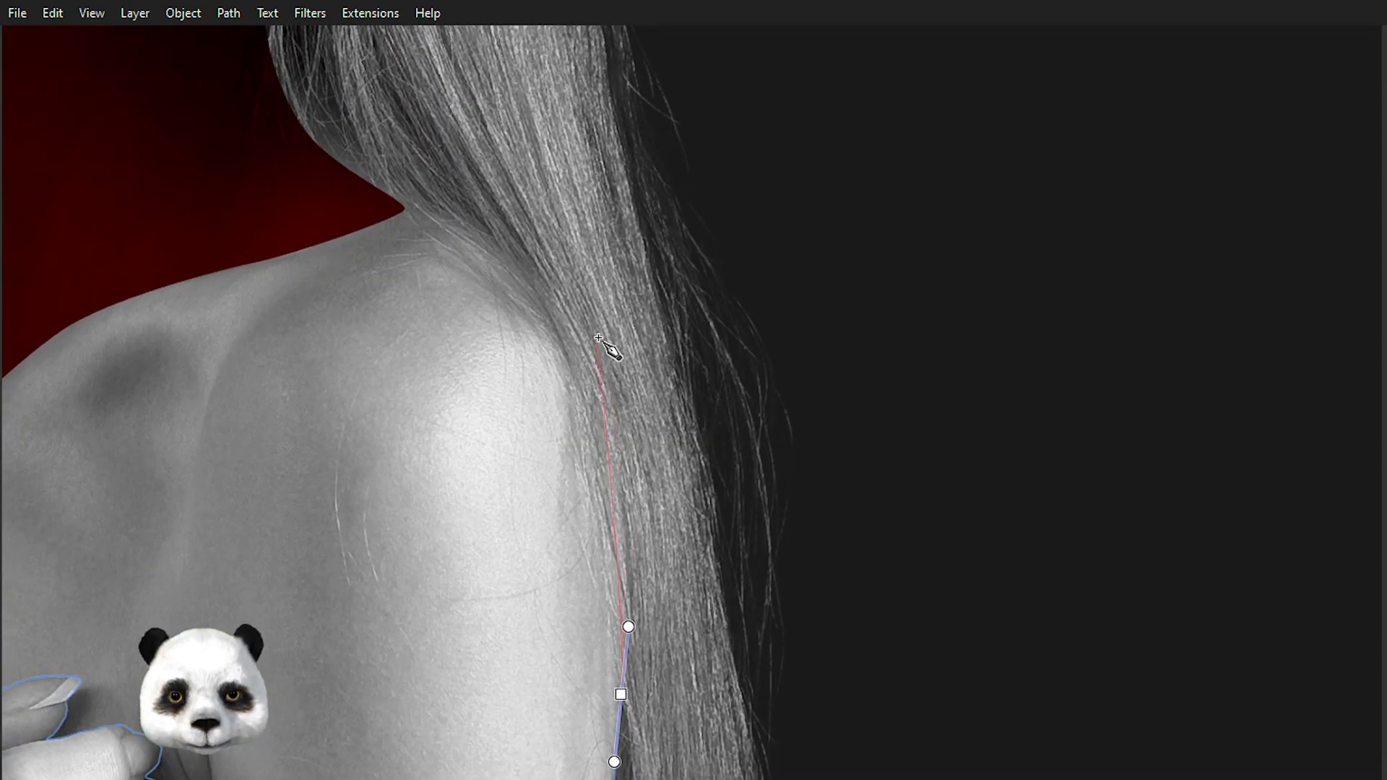
pyautogui.moveTo(575, 307); pyautogui.dragTo(508, 237)
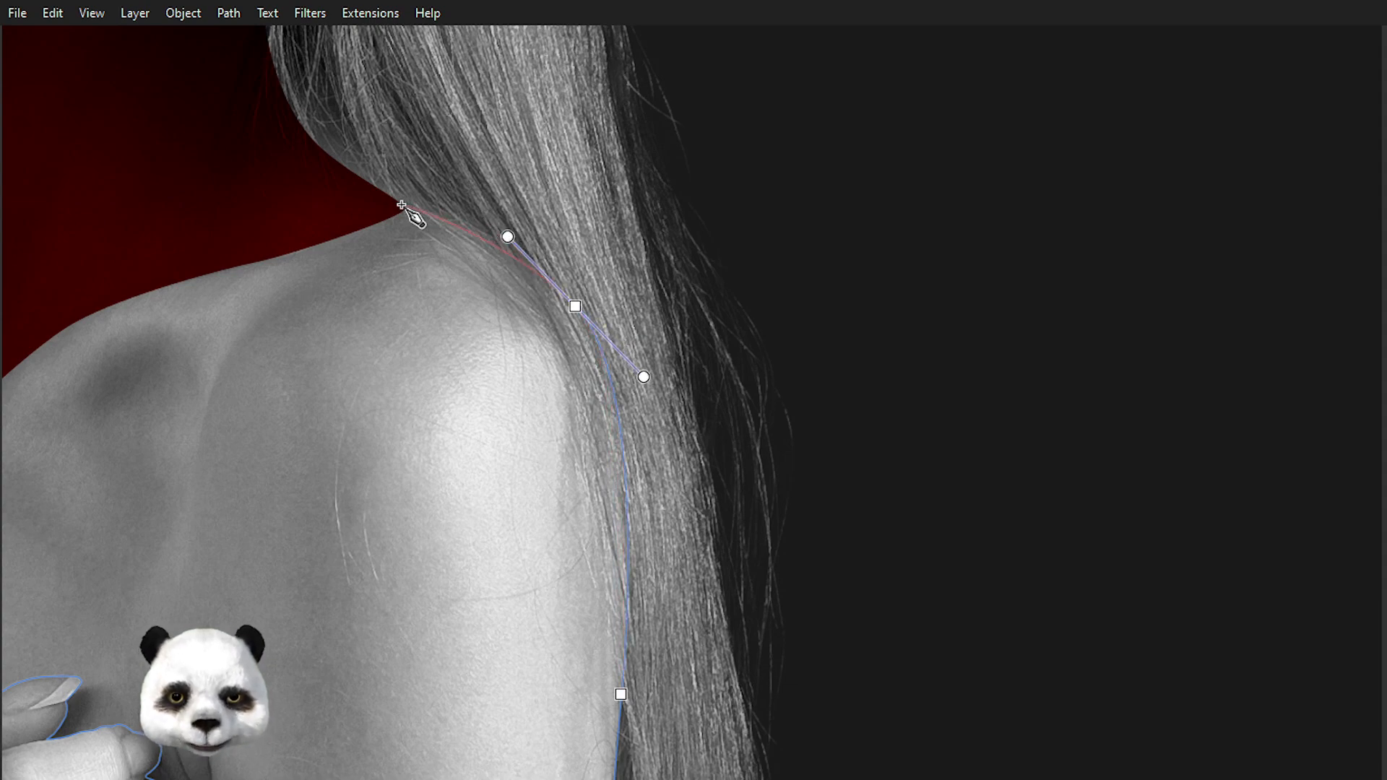
pyautogui.moveTo(401, 206); pyautogui.dragTo(349, 200)
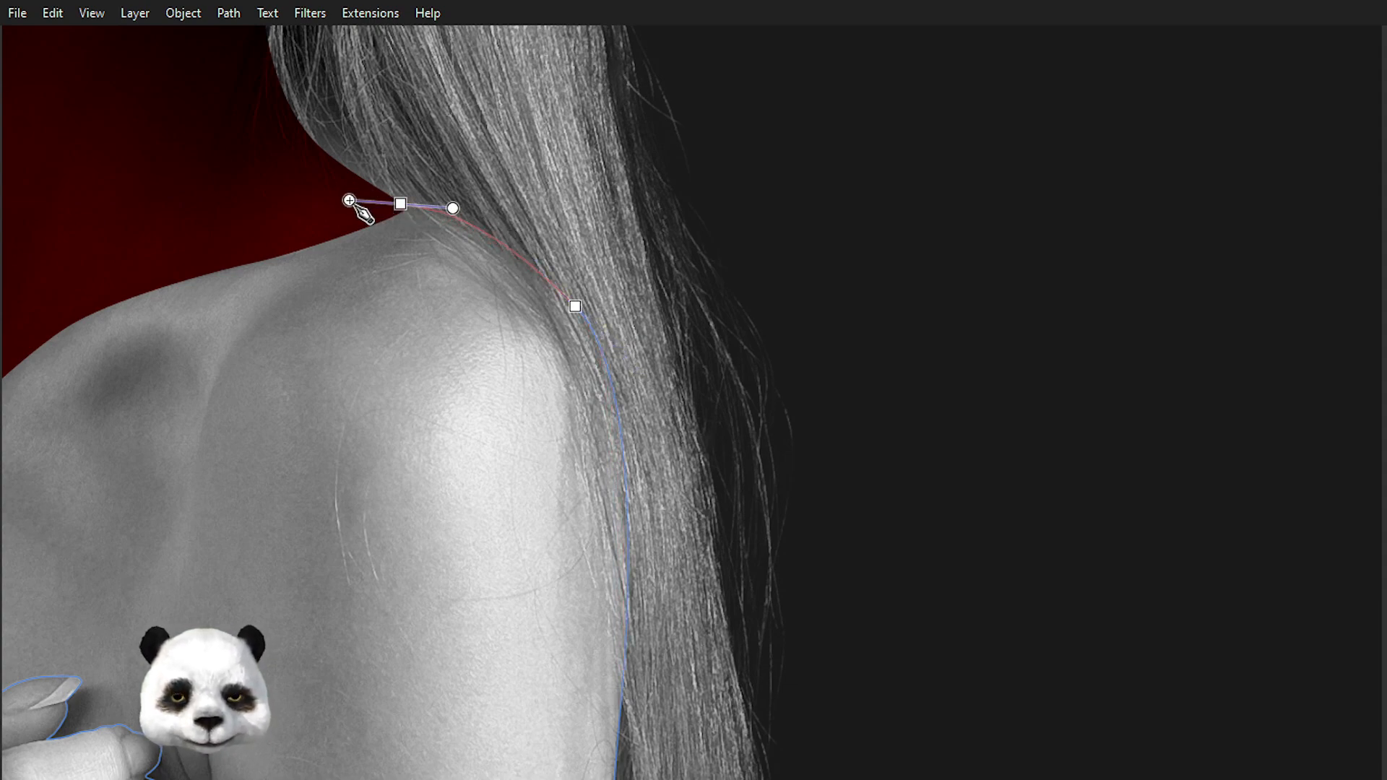
# - Carry the path across the base of the neck and start it down the inner side of the opposite hair lock
pyautogui.moveTo(199, 217); pyautogui.dragTo(1240, 456)
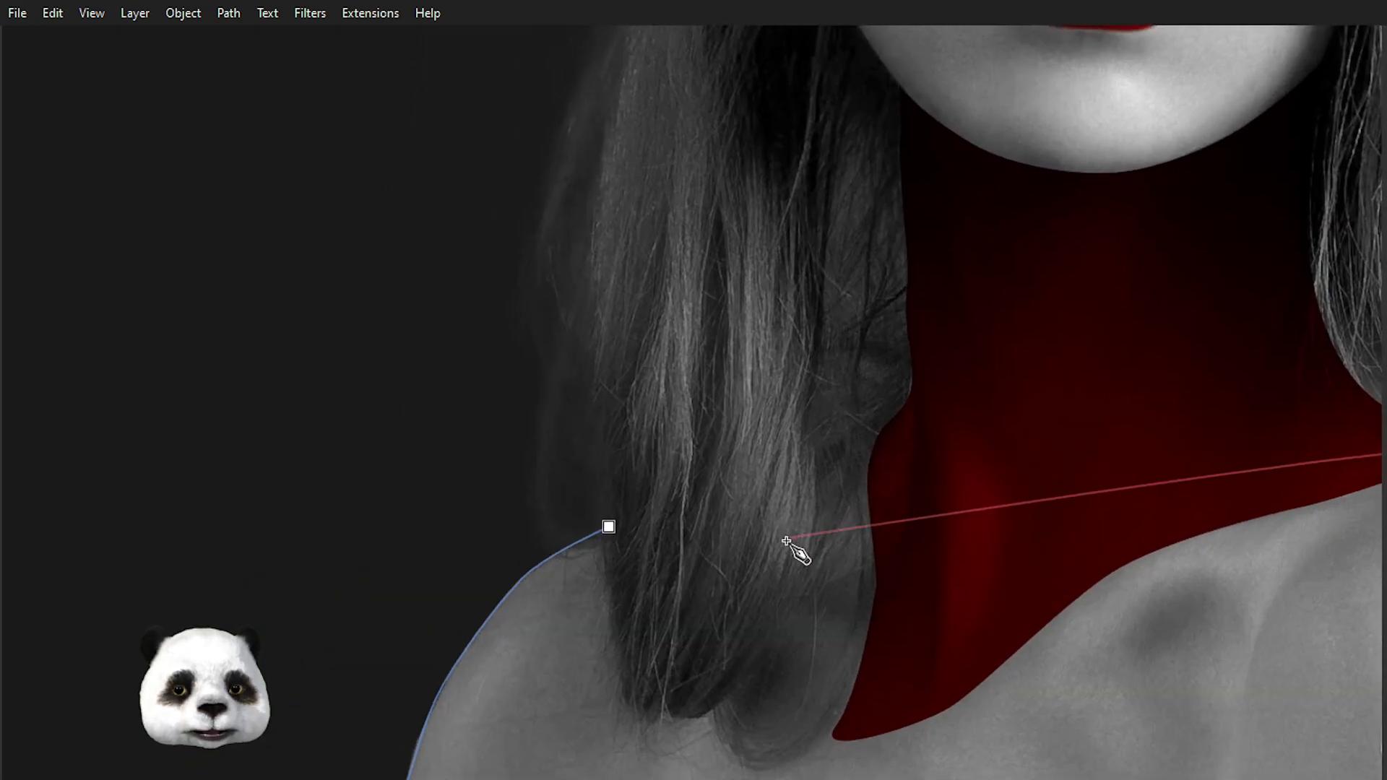
pyautogui.scroll(3, 865, 534)
pyautogui.moveTo(880, 657); pyautogui.dragTo(935, 483)
pyautogui.scroll(1, 954, 480)
pyautogui.scroll(-5, 904, 487)
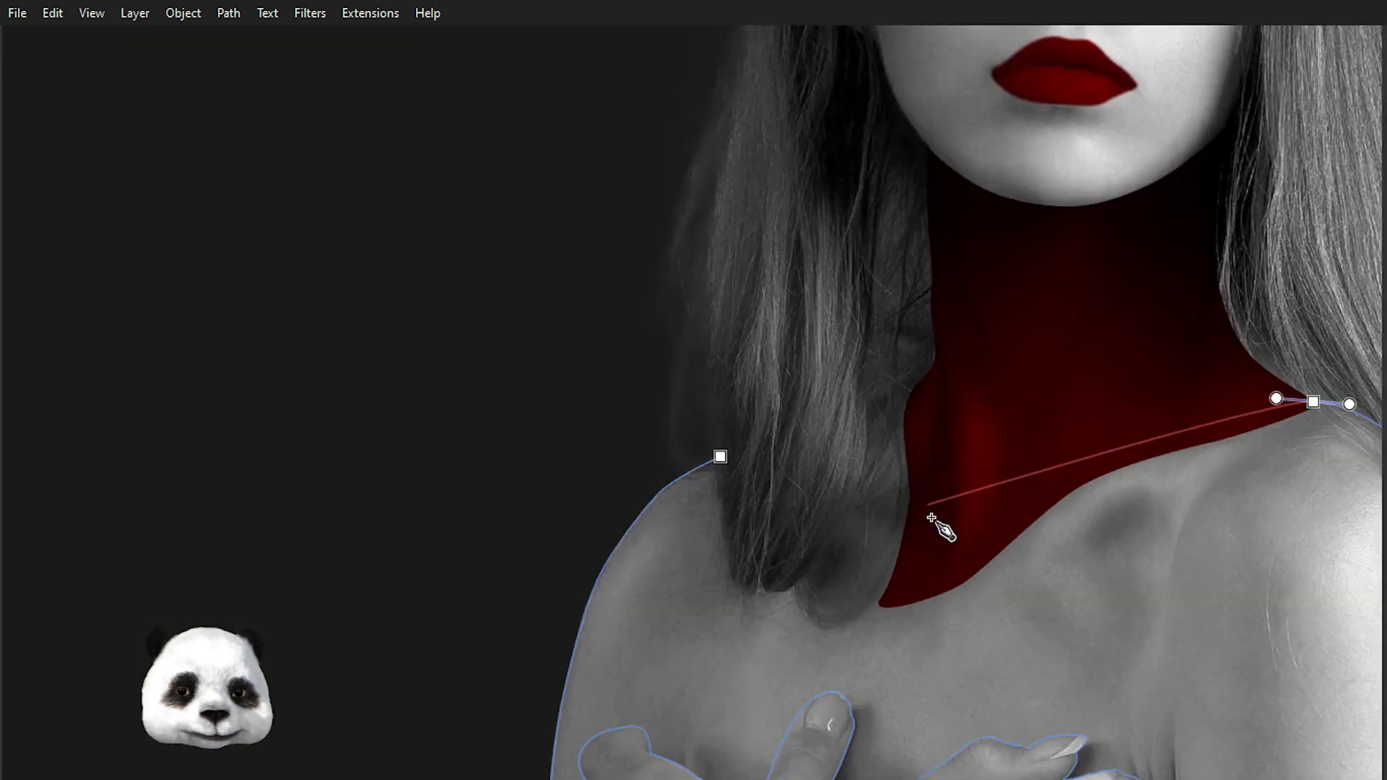
pyautogui.scroll(4, 945, 528)
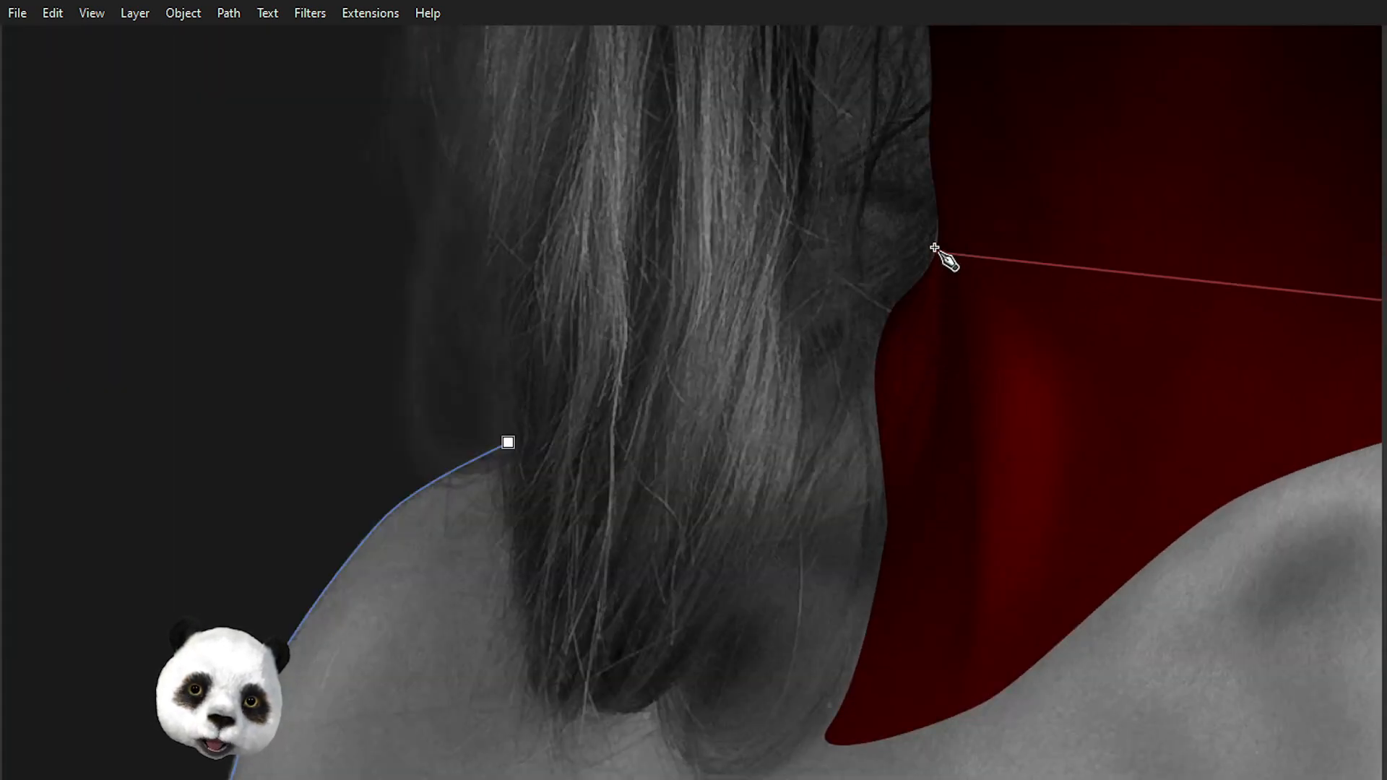
pyautogui.moveTo(888, 326); pyautogui.dragTo(871, 333)
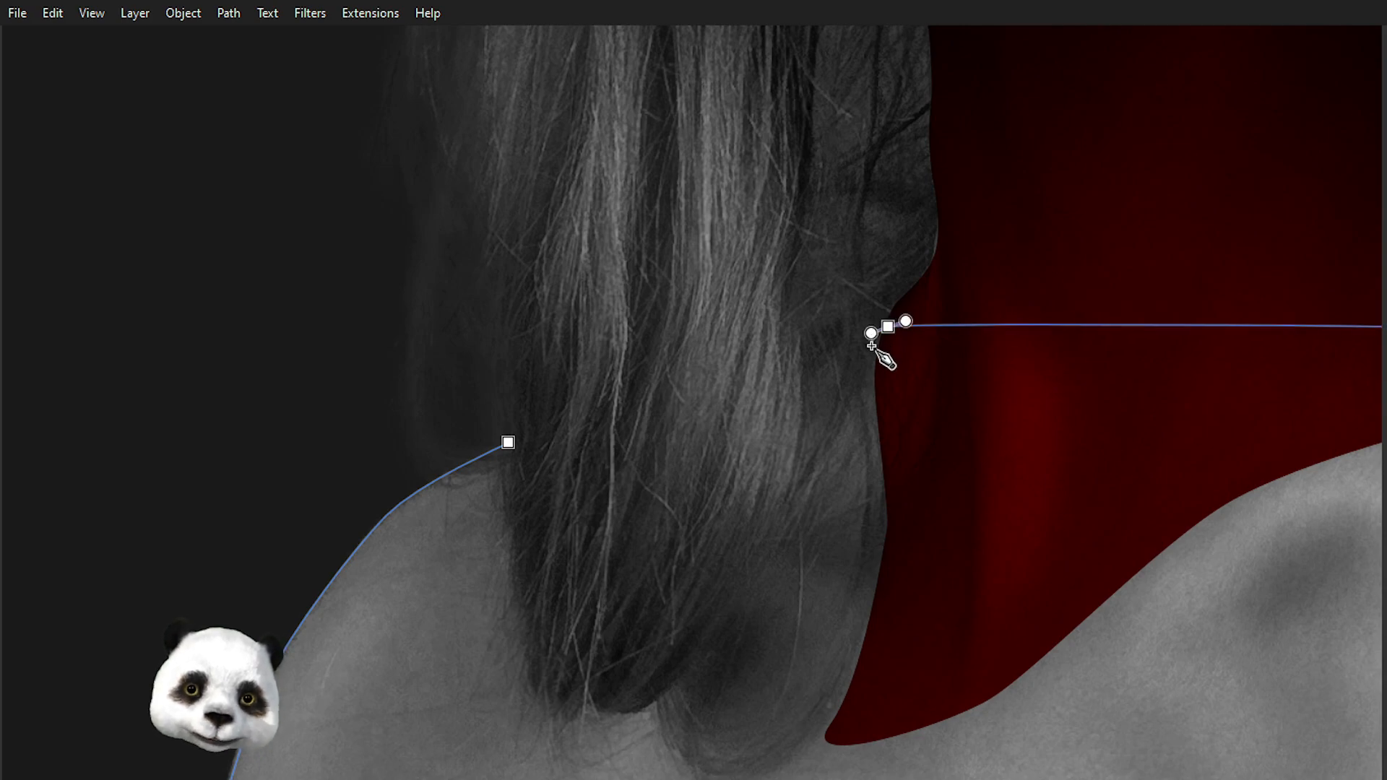
pyautogui.moveTo(839, 384); pyautogui.dragTo(830, 421)
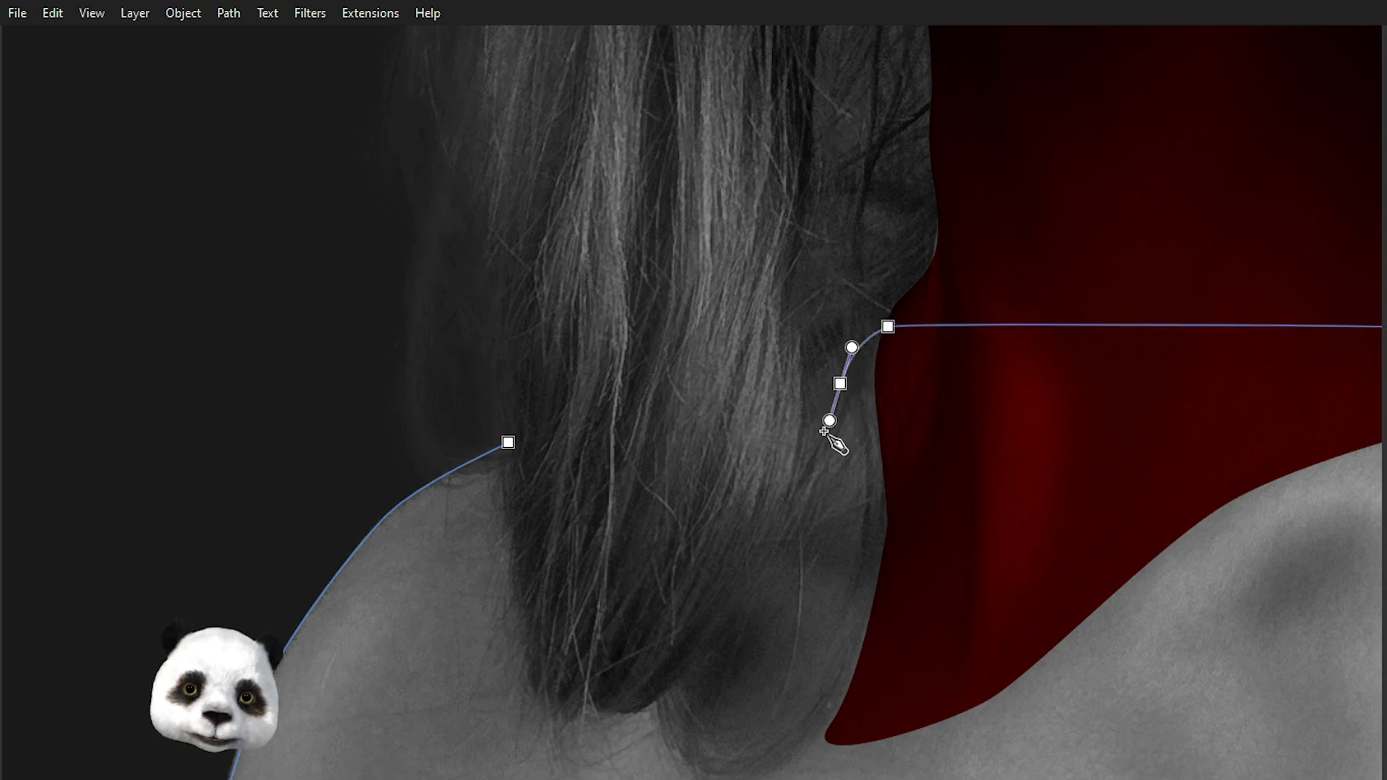
# - Trace around the tip of the hair lock and up its outer side, closing the path at the shoulder's starting anchor
pyautogui.moveTo(687, 670); pyautogui.dragTo(509, 742)
pyautogui.keyDown('ctrl'); pyautogui.scroll(2, 628, 724); pyautogui.keyUp('ctrl')
pyautogui.moveTo(457, 666); pyautogui.dragTo(442, 603)
pyautogui.moveTo(409, 413); pyautogui.dragTo(410, 358)
pyautogui.moveTo(400, 162); pyautogui.dragTo(412, 107)
pyautogui.scroll(-4, 450, 169)
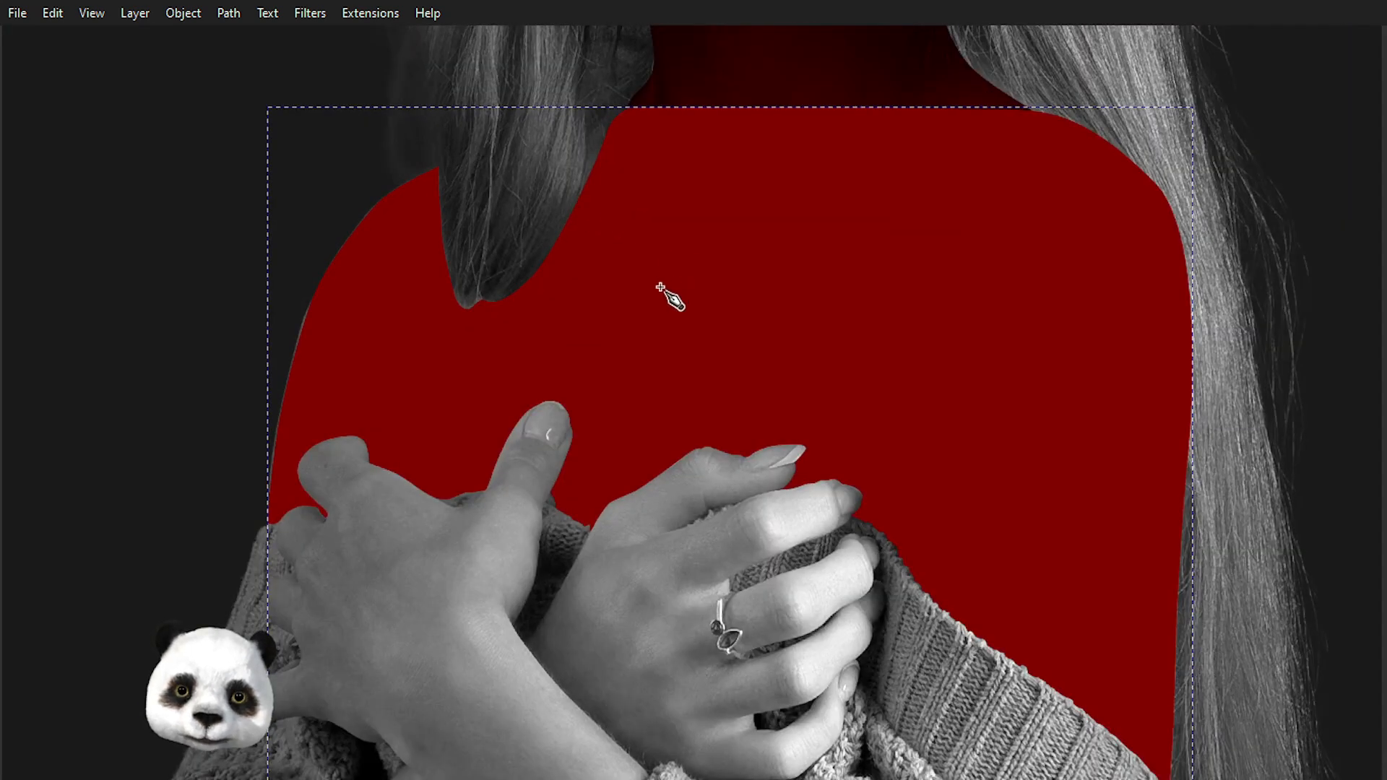
# - Switch to node editing and select the dark gradient shape covering the neck
pyautogui.moveTo(662, 281); pyautogui.dragTo(623, 461)
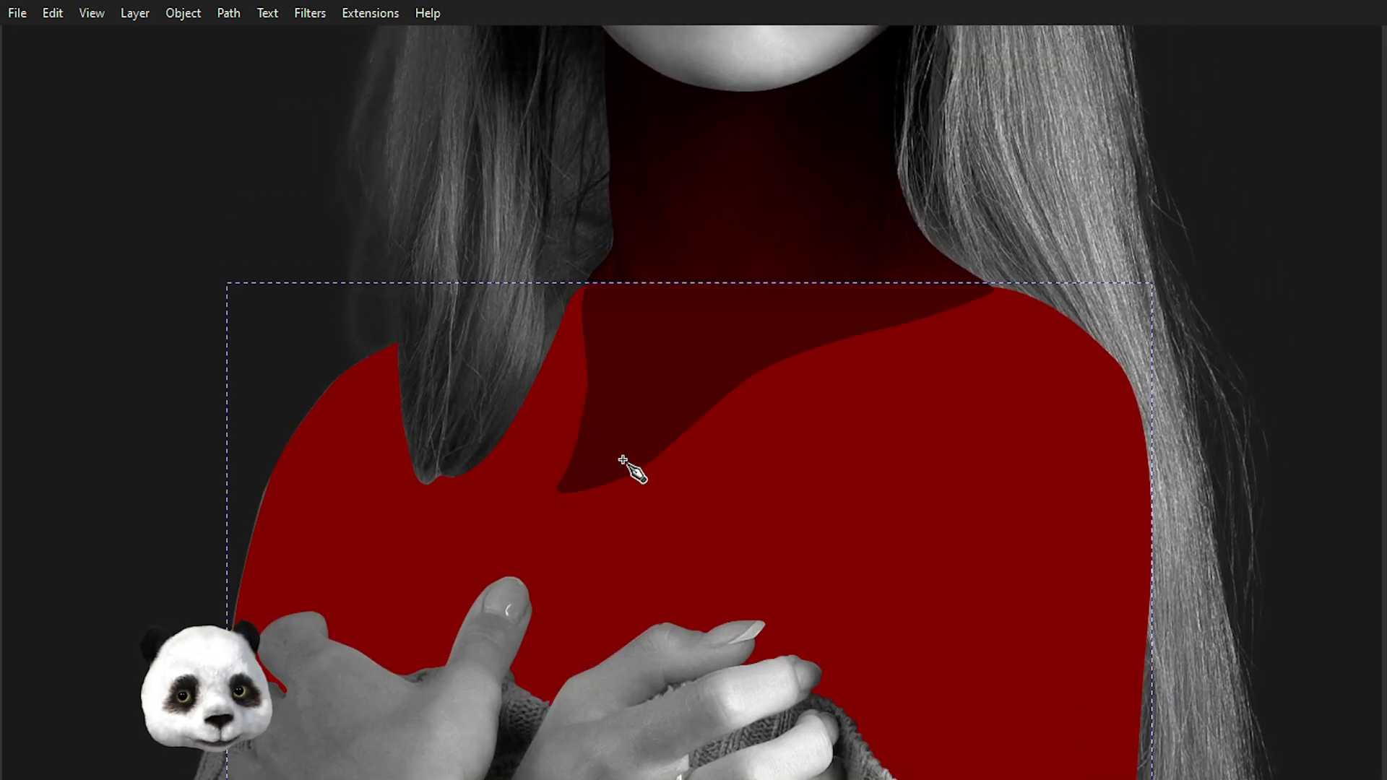
pyautogui.scroll(2, 588, 289)
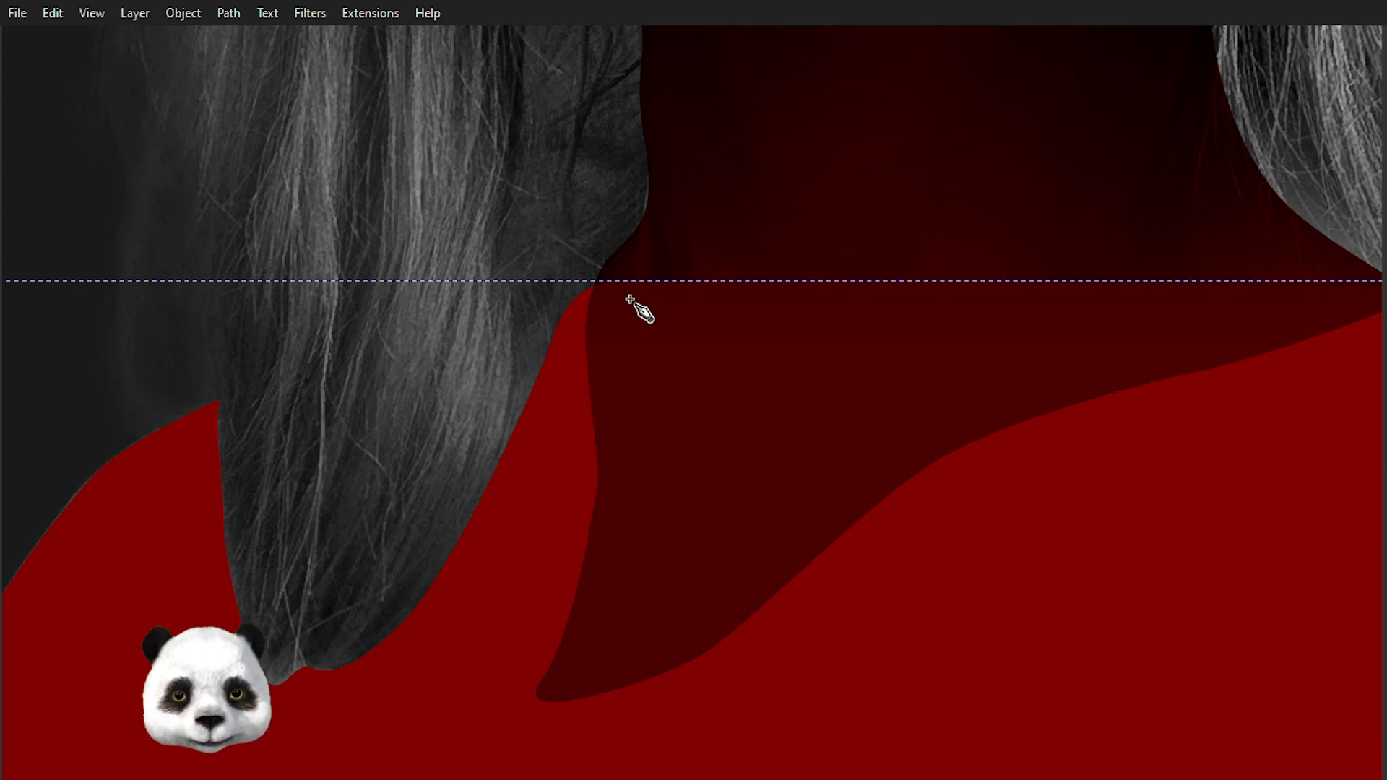
pyautogui.press('n')
pyautogui.scroll(4, 654, 140)
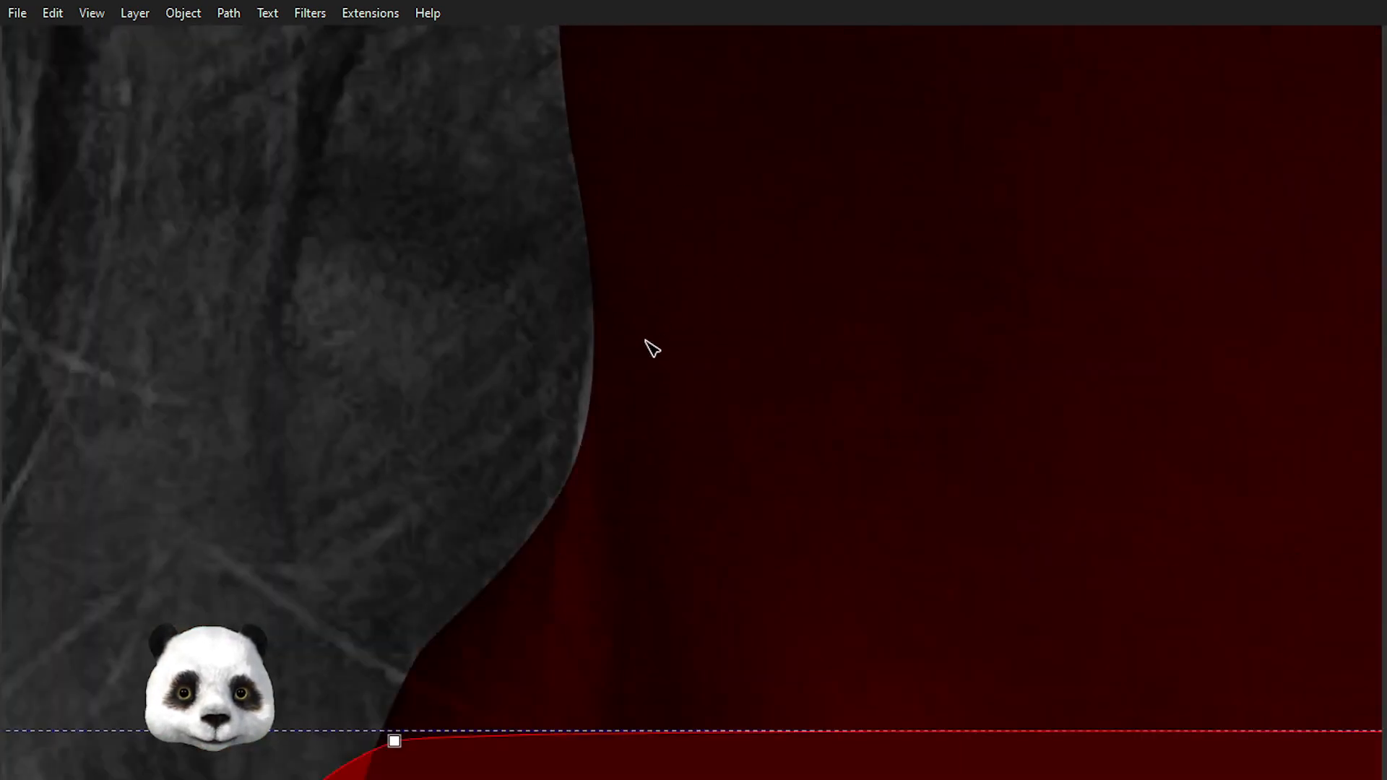
pyautogui.press('Escape')
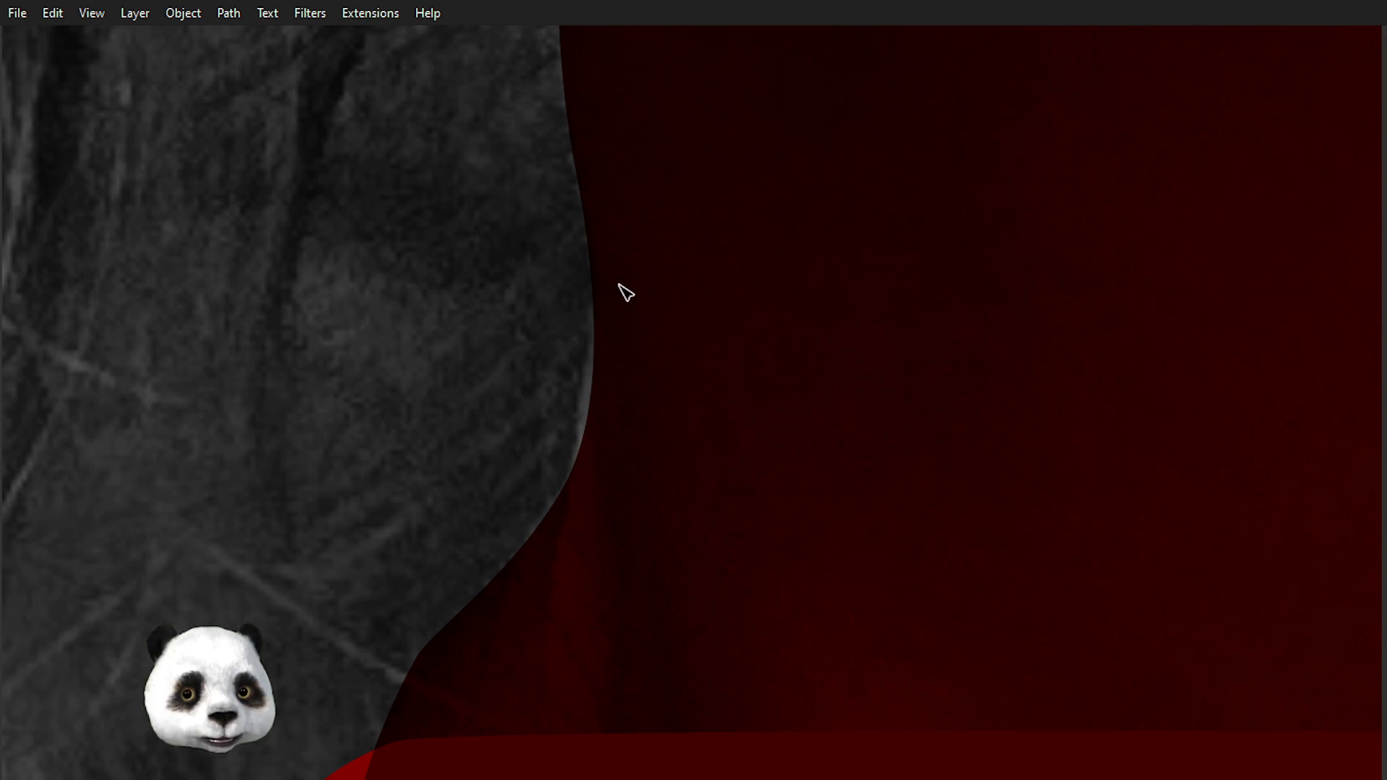
pyautogui.press('Tab')
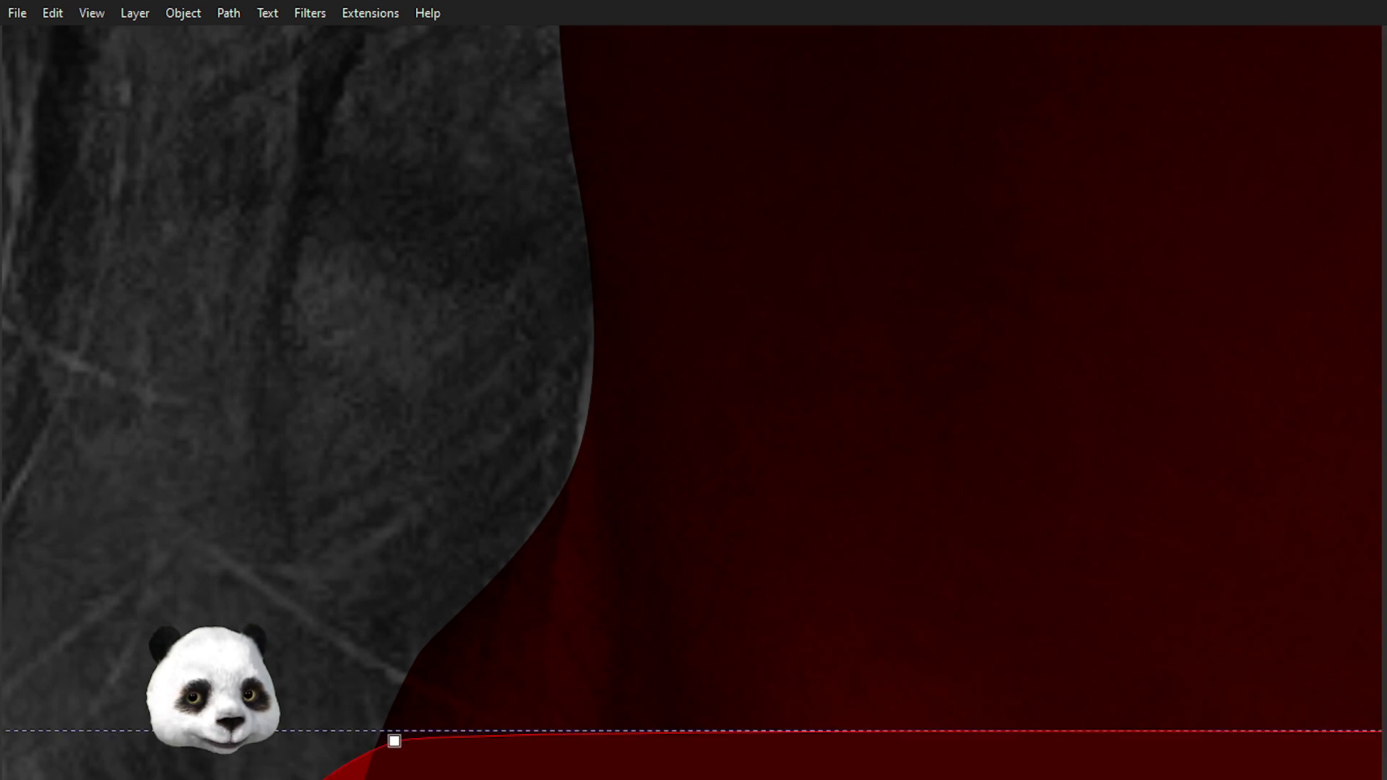
pyautogui.scroll(-3, 752, 415)
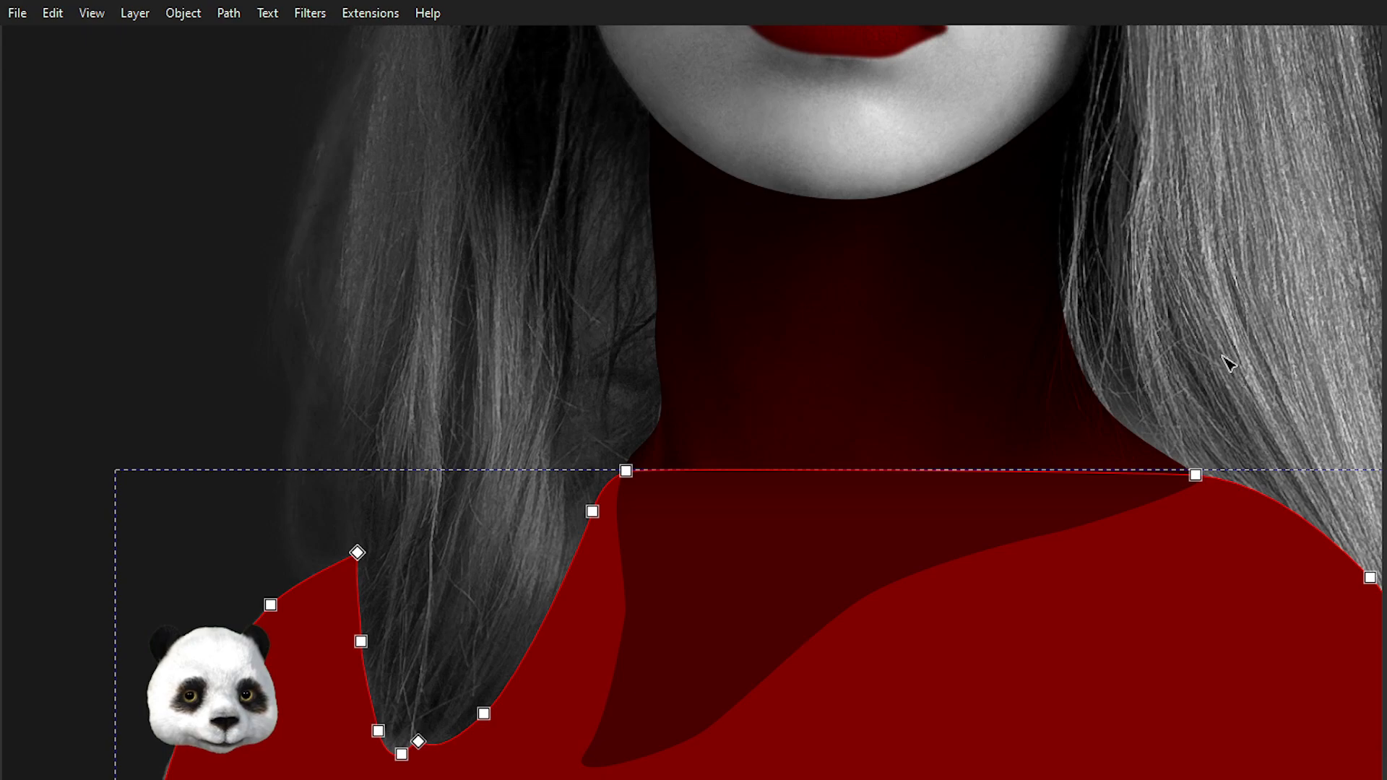
pyautogui.press('Tab')
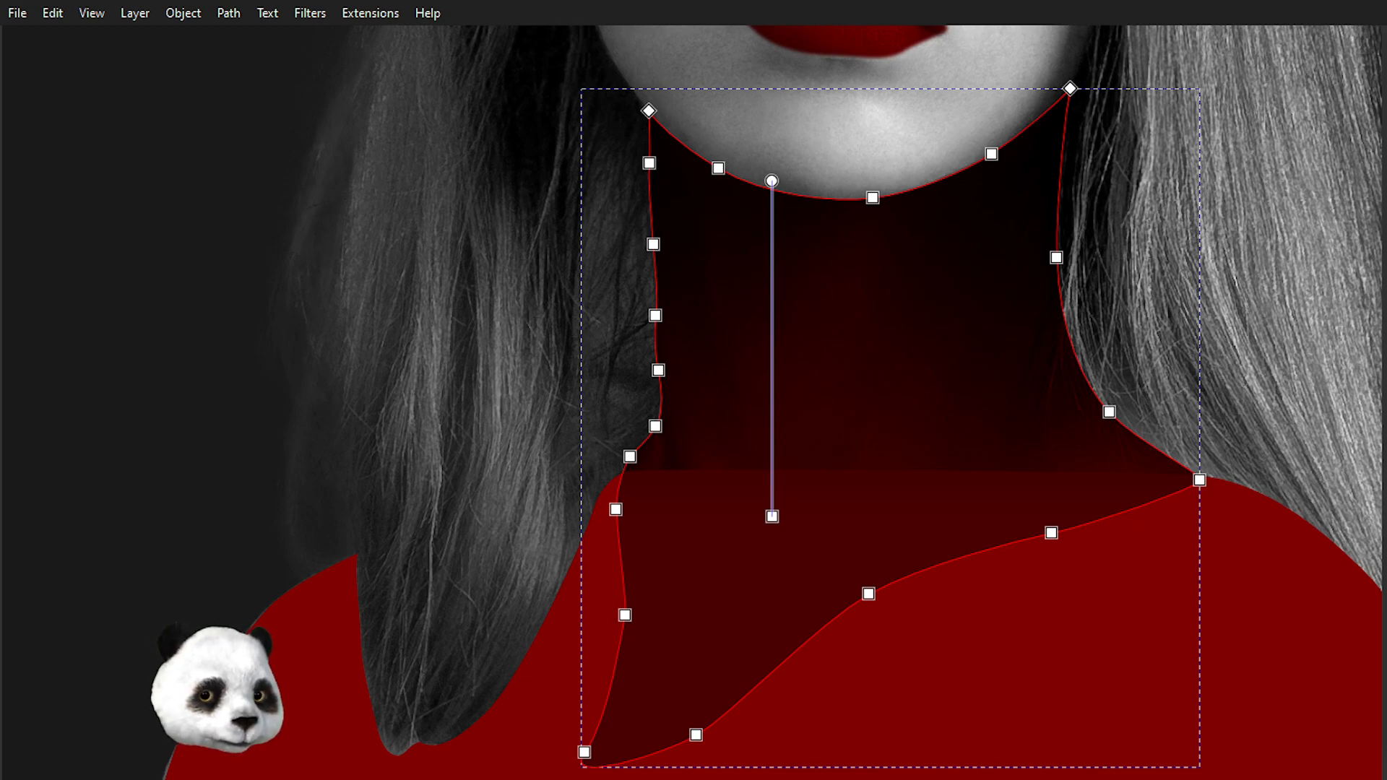
# - Move the neck shape's node at the hair bulge slightly toward the hair and adjust its upper handle to fit the edge
pyautogui.scroll(3, 1108, 278)
pyautogui.moveTo(201, 568); pyautogui.dragTo(1199, 385)
pyautogui.scroll(3, 901, 375)
pyautogui.moveTo(816, 628); pyautogui.dragTo(920, 393)
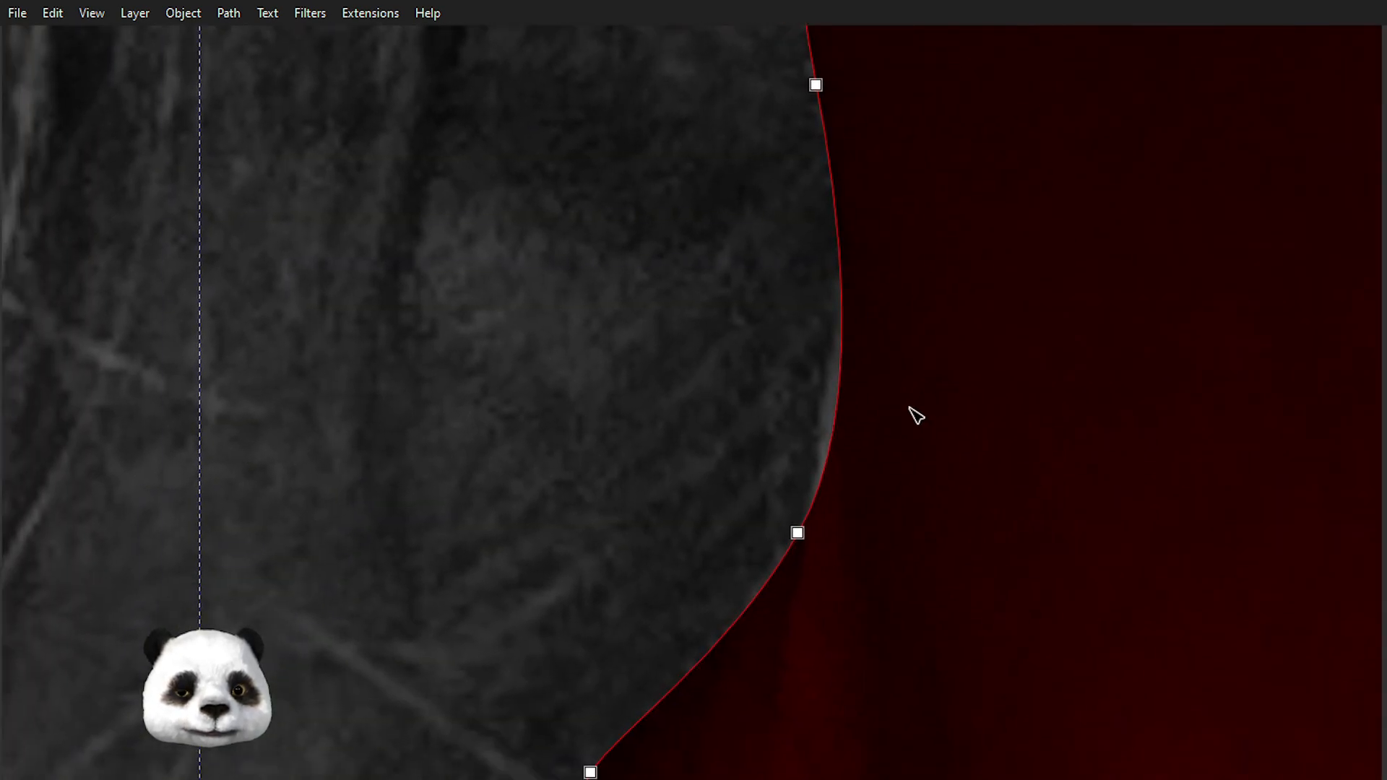
pyautogui.moveTo(798, 534); pyautogui.dragTo(788, 541)
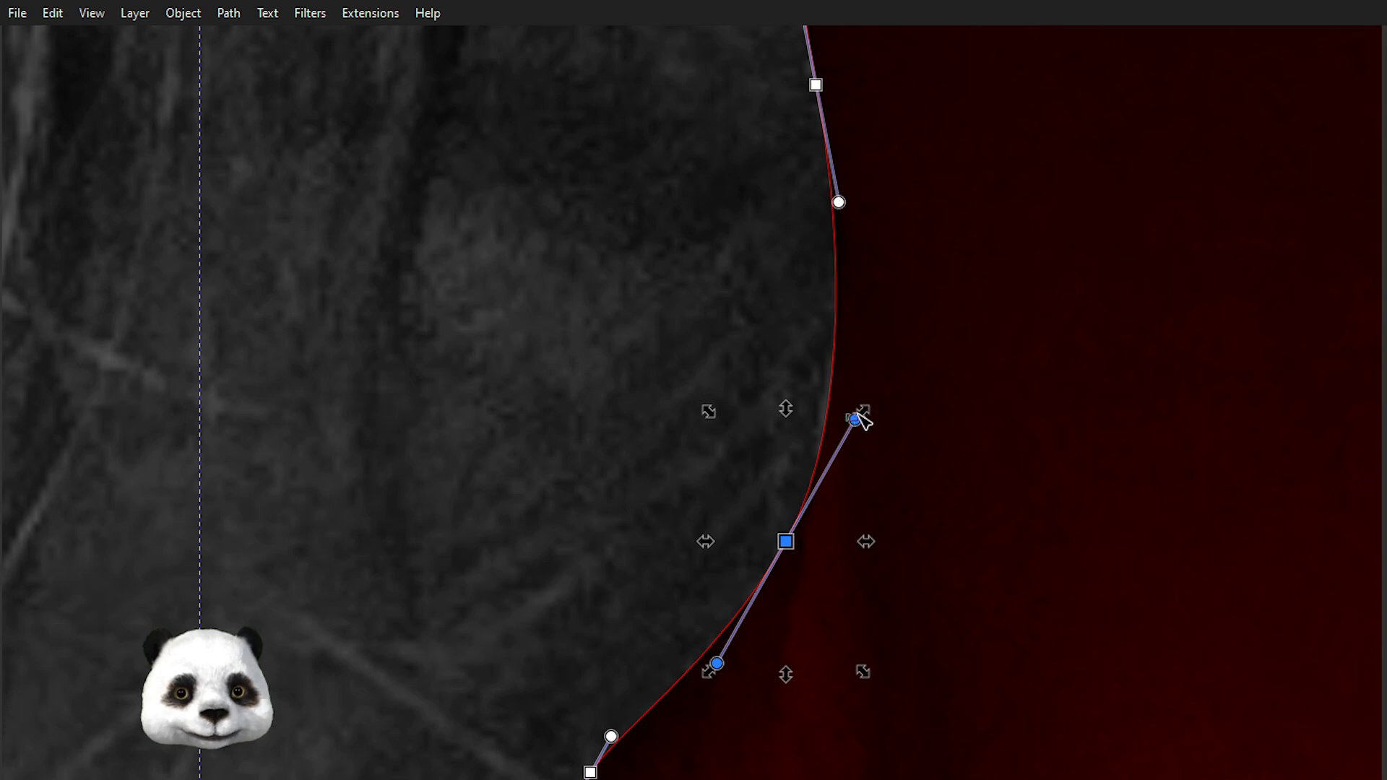
pyautogui.press('Escape')
pyautogui.click(785, 542)
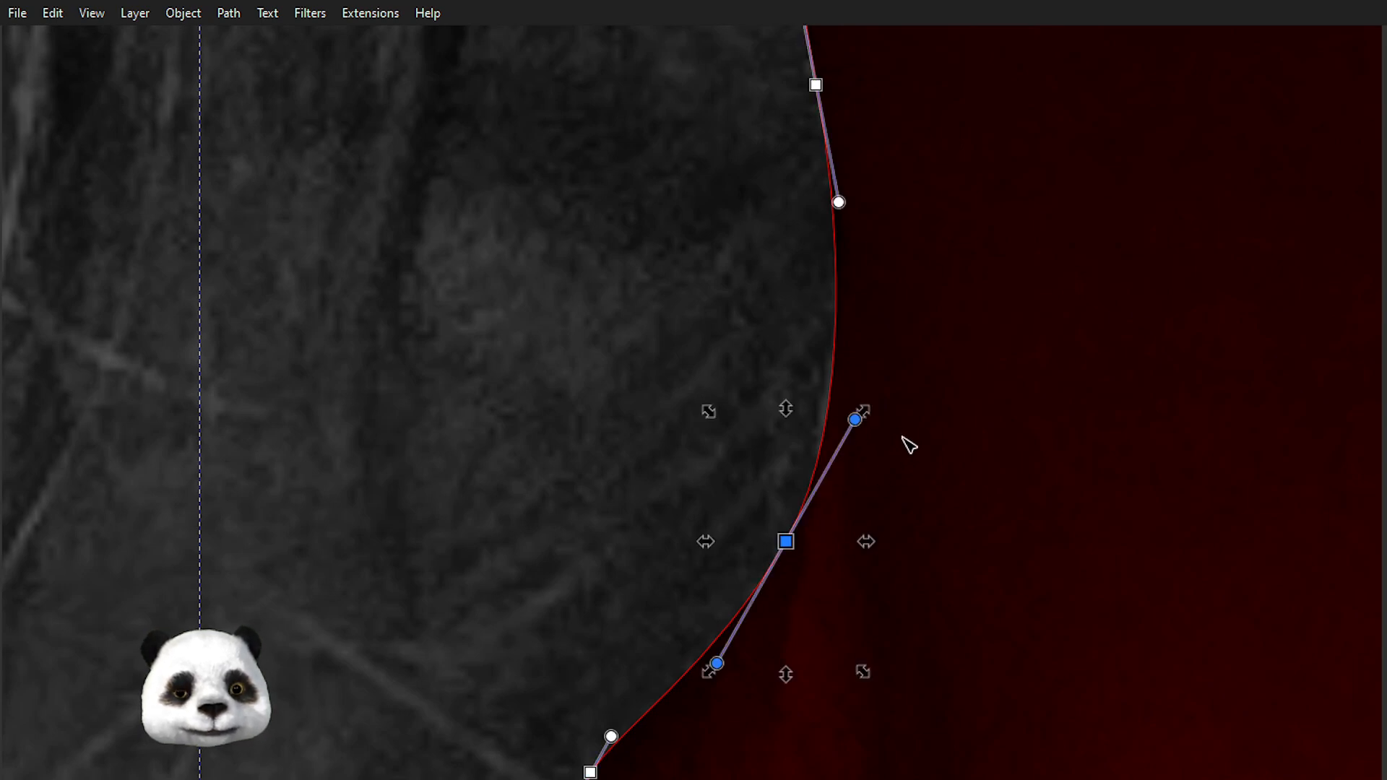
pyautogui.moveTo(858, 422); pyautogui.dragTo(846, 402)
pyautogui.press('Escape')
pyautogui.scroll(-7, 682, 430)
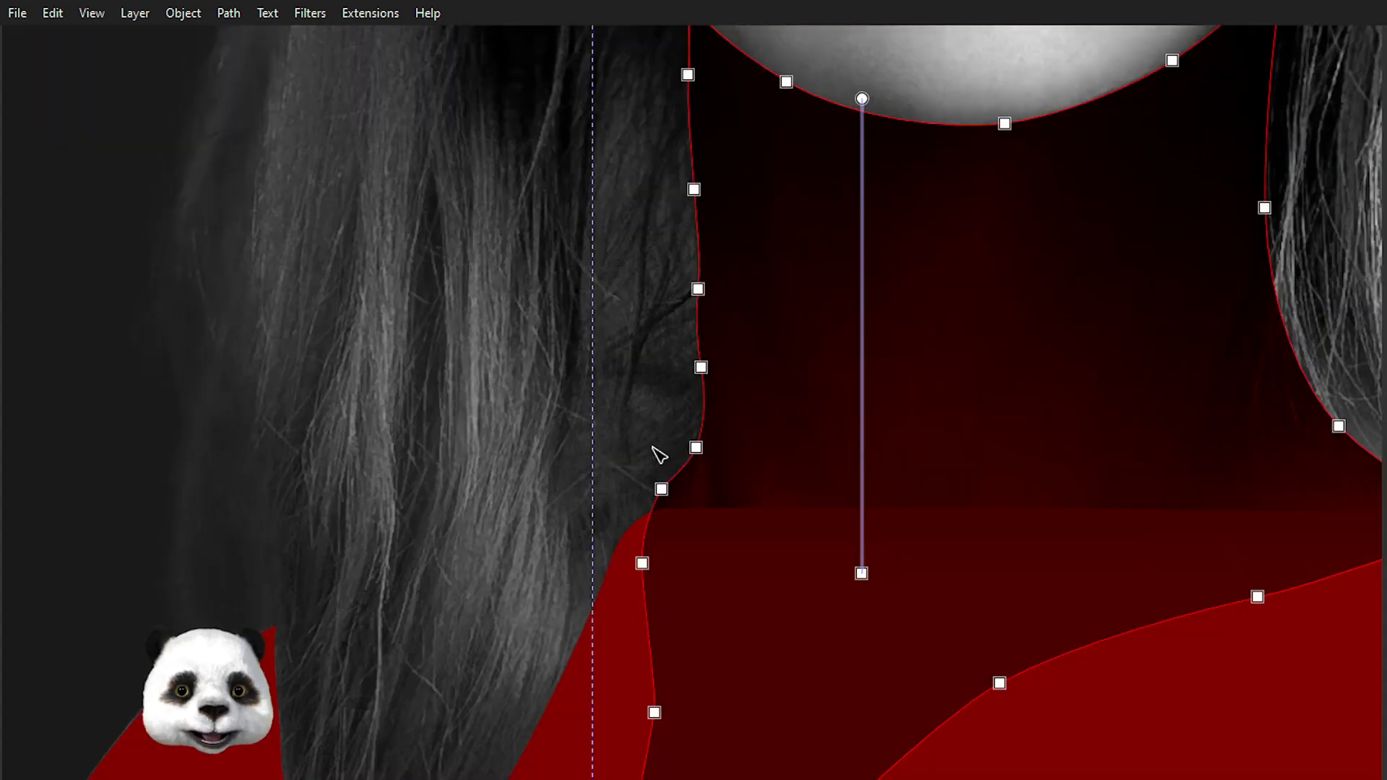
# - Duplicate the neck gradient shape in place to deepen its shading
pyautogui.click(257, 446)
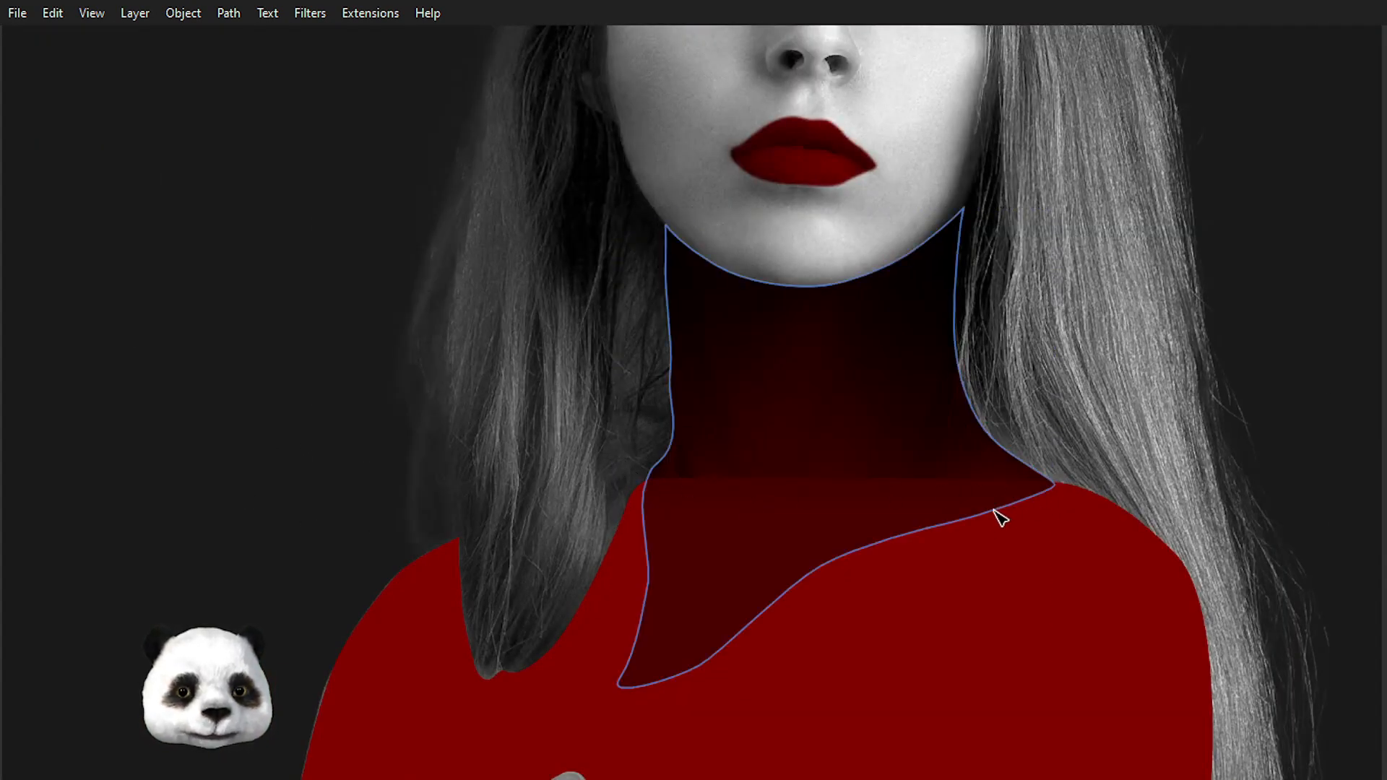
pyautogui.scroll(-8, 939, 499)
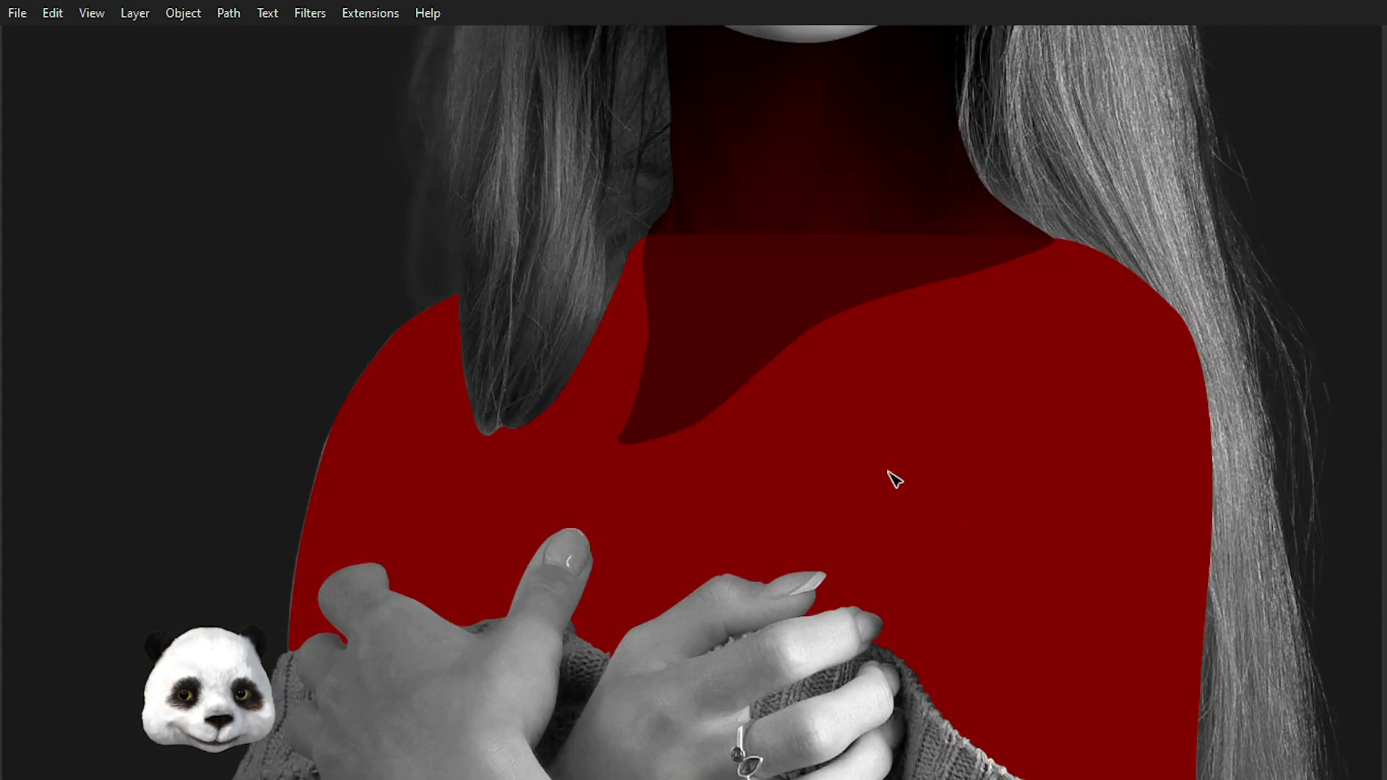
pyautogui.click(722, 228)
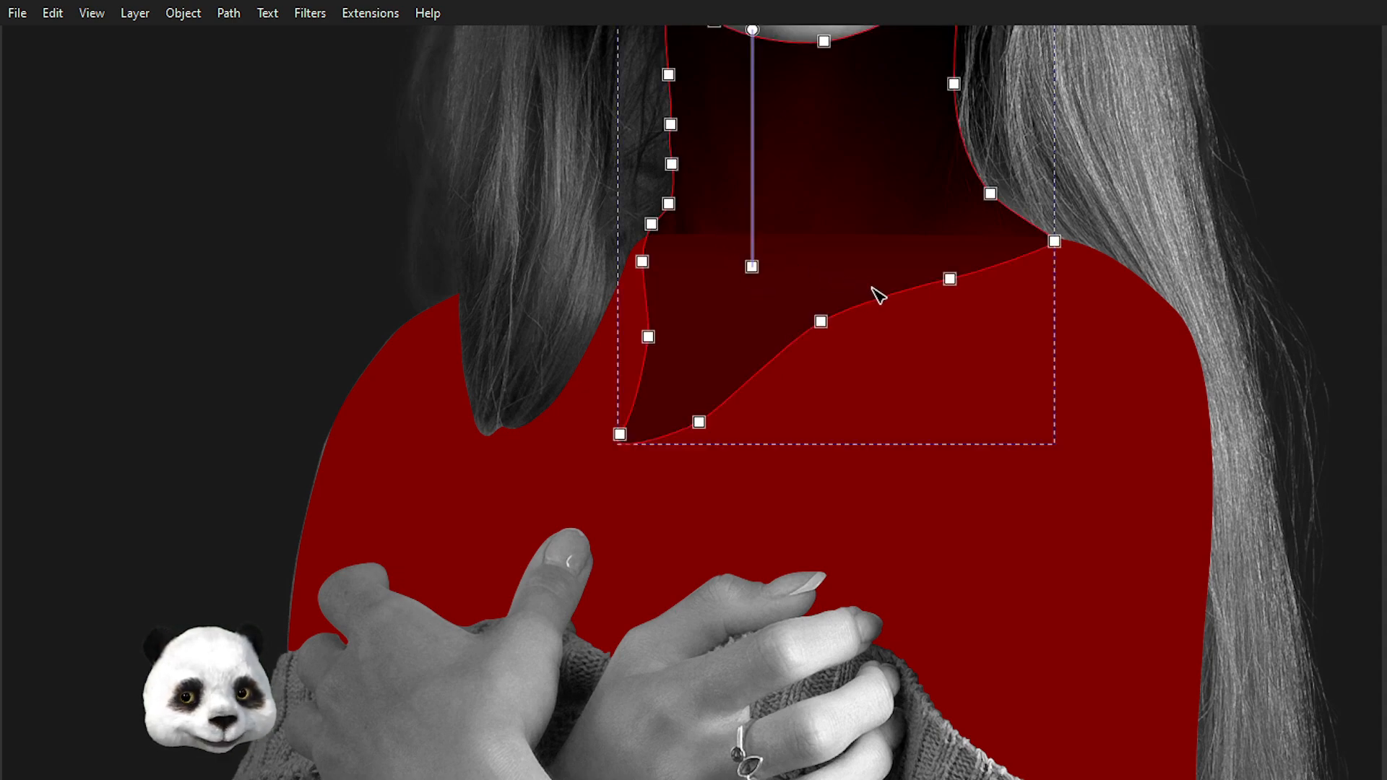
pyautogui.hotkey('ctrl', 'd')
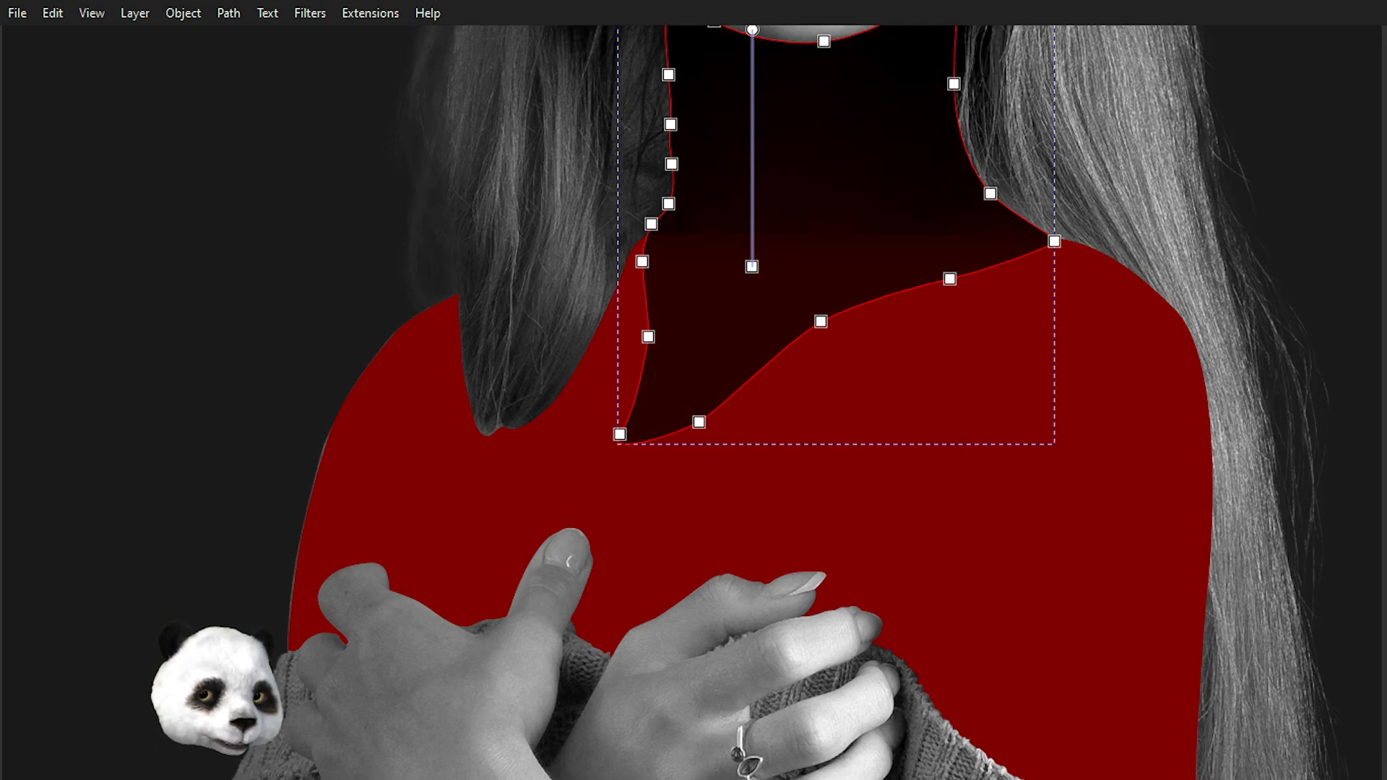
# - Check the new red body shape and the whole figure, and reselect the neck gradient shape
pyautogui.click(867, 491)
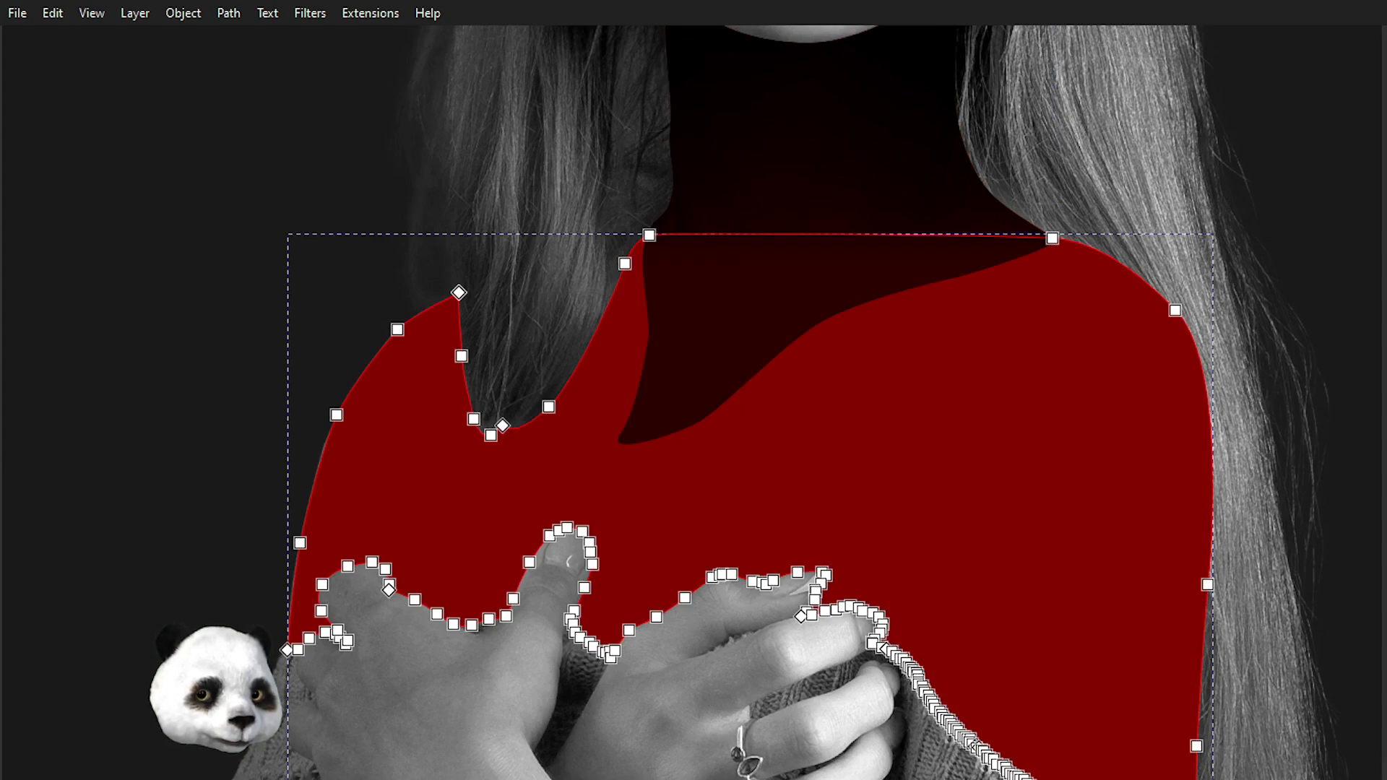
pyautogui.press('Escape')
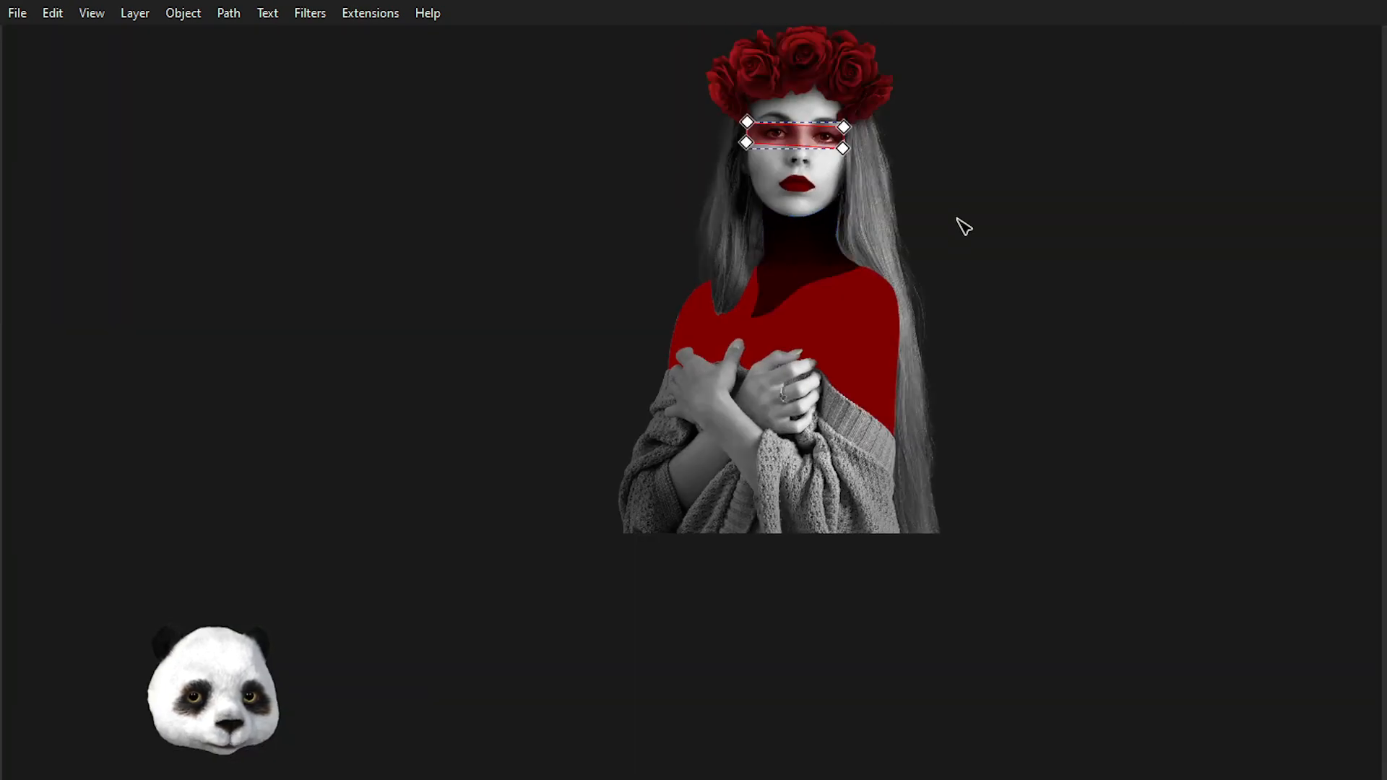
pyautogui.scroll(4, 957, 359)
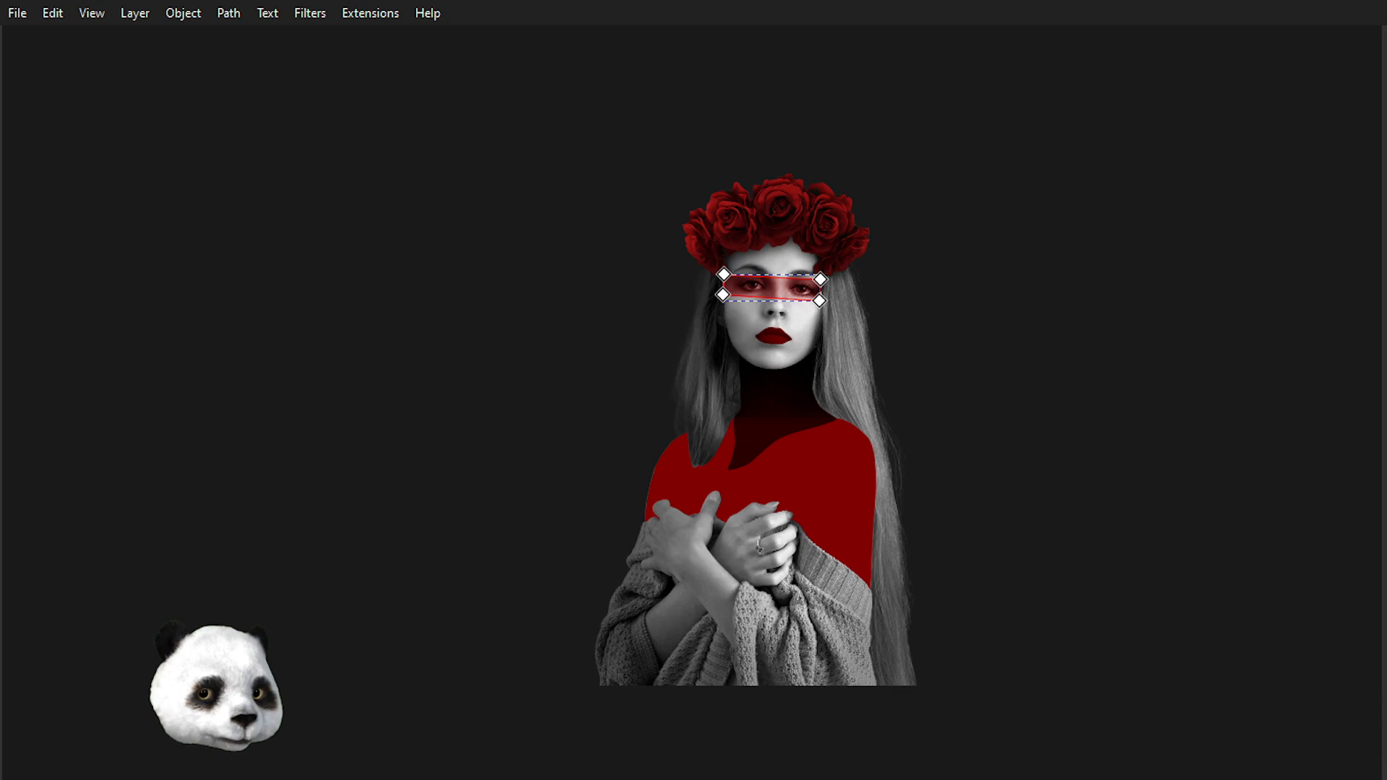
pyautogui.click(776, 404)
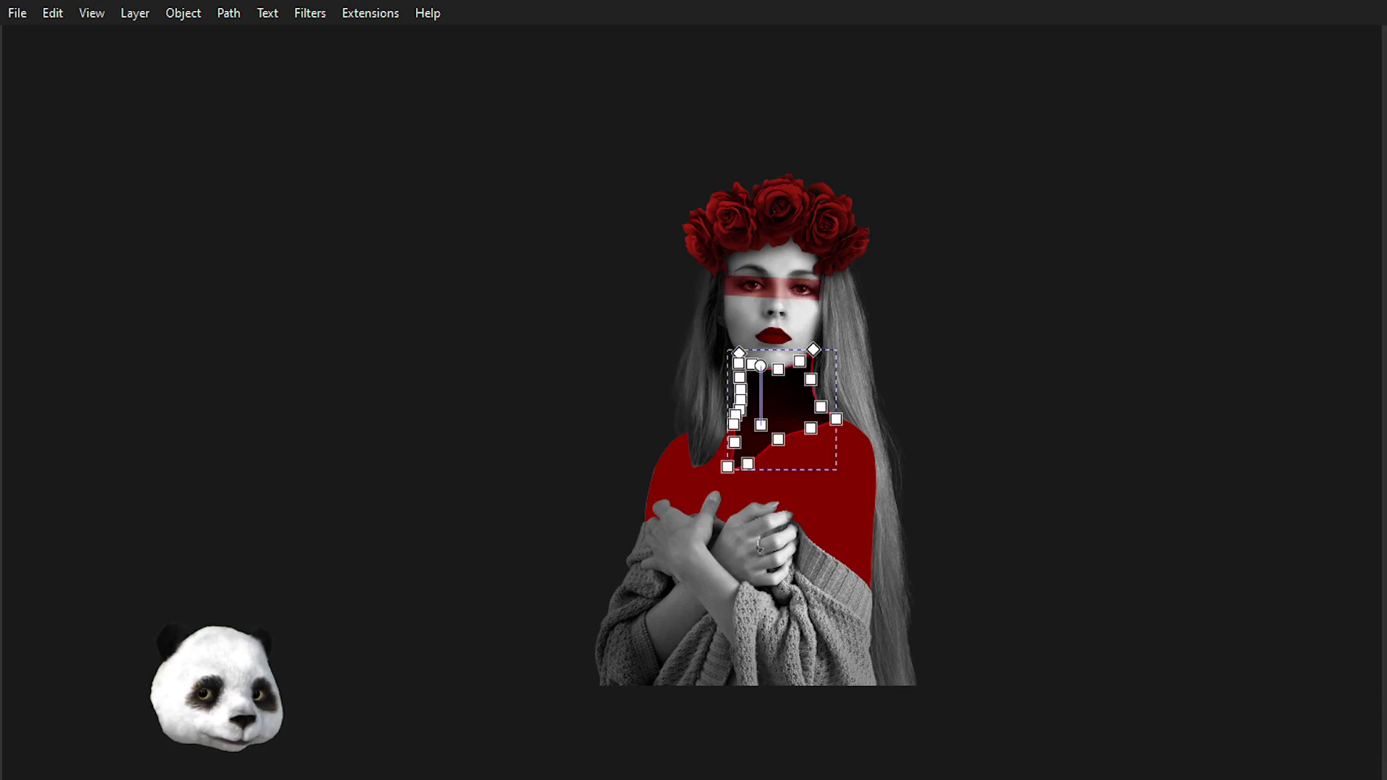
pyautogui.scroll(3, 571, 476)
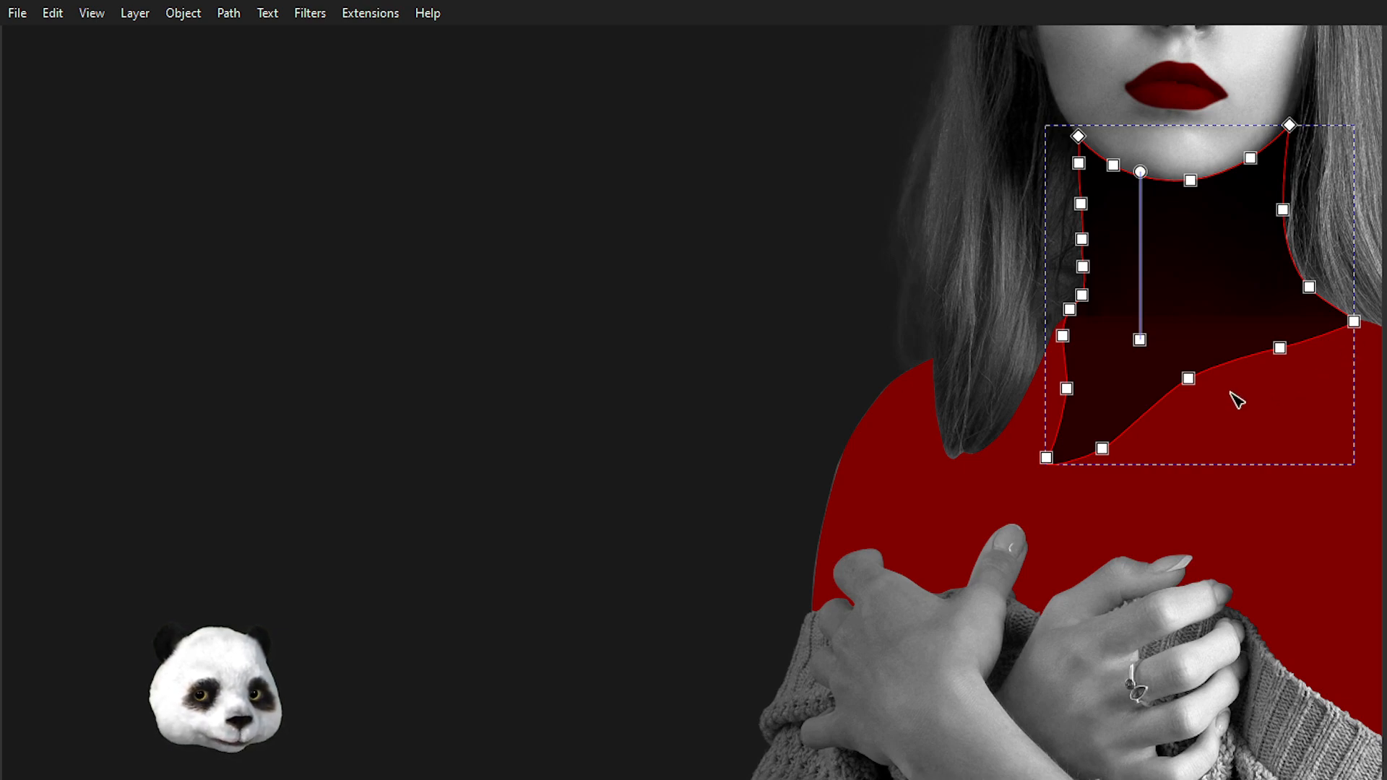
# - Subtract the duplicated neck gradient shape from the red body shape with a path Difference
pyautogui.moveTo(1233, 399); pyautogui.dragTo(883, 378)
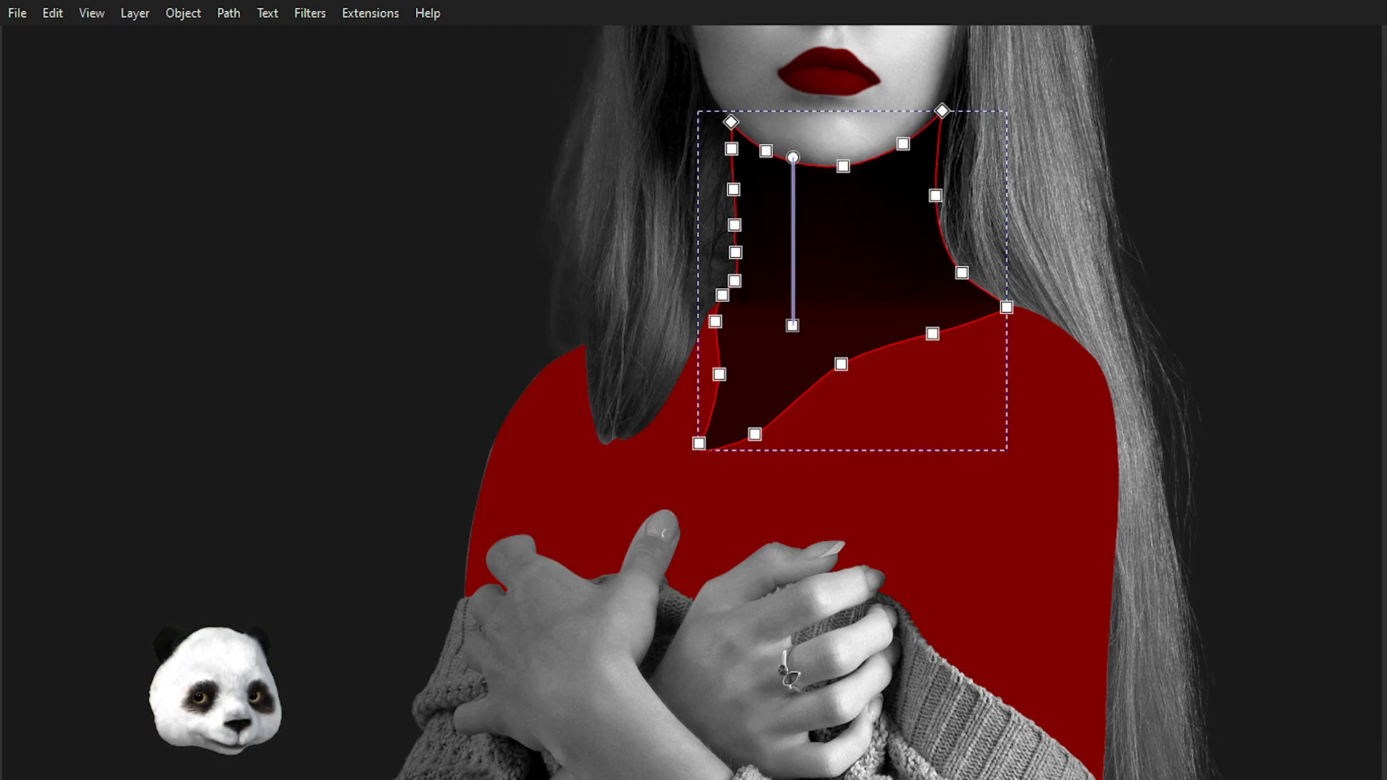
pyautogui.keyDown('shift'); pyautogui.click(1011, 434); pyautogui.keyUp('shift')
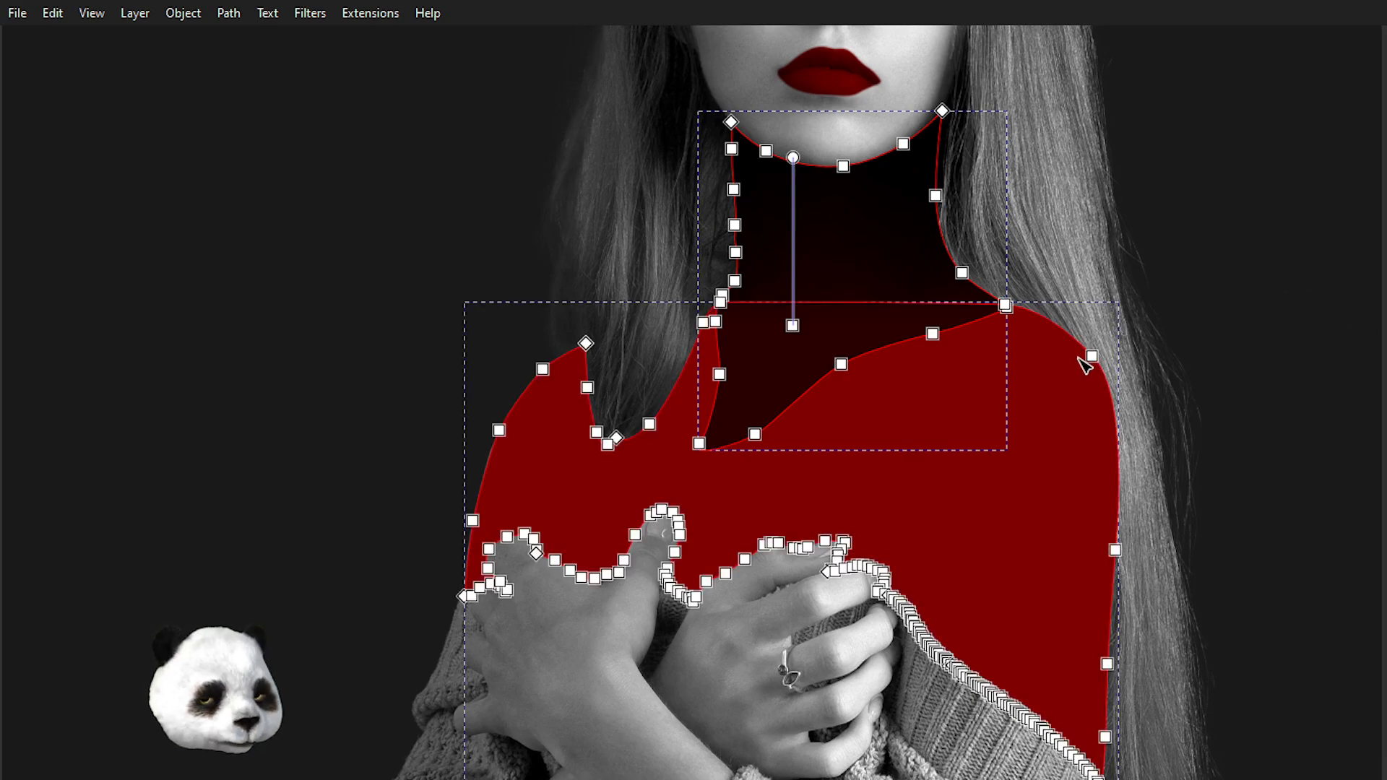
pyautogui.hotkey('ctrl', '-')
pyautogui.scroll(2, 712, 406)
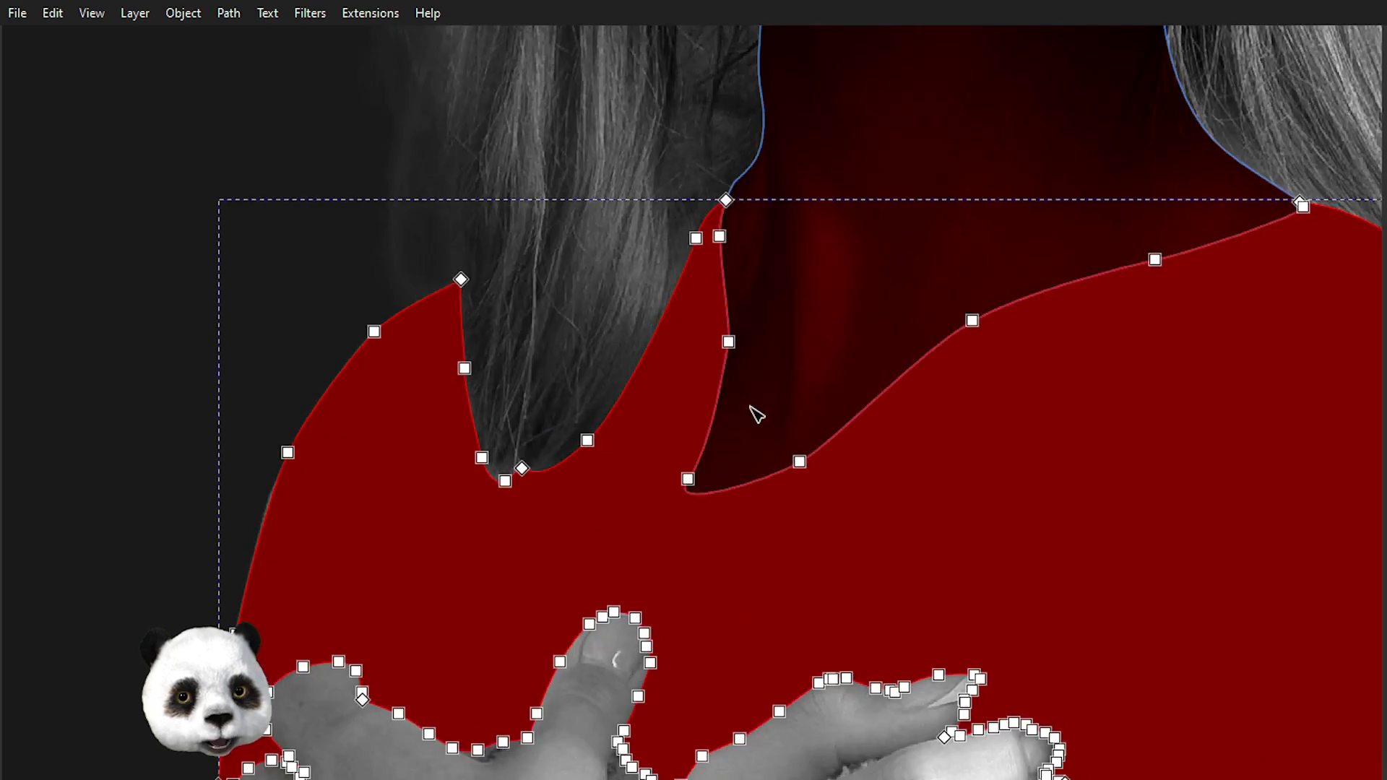
pyautogui.scroll(3, 733, 423)
pyautogui.click(309, 273)
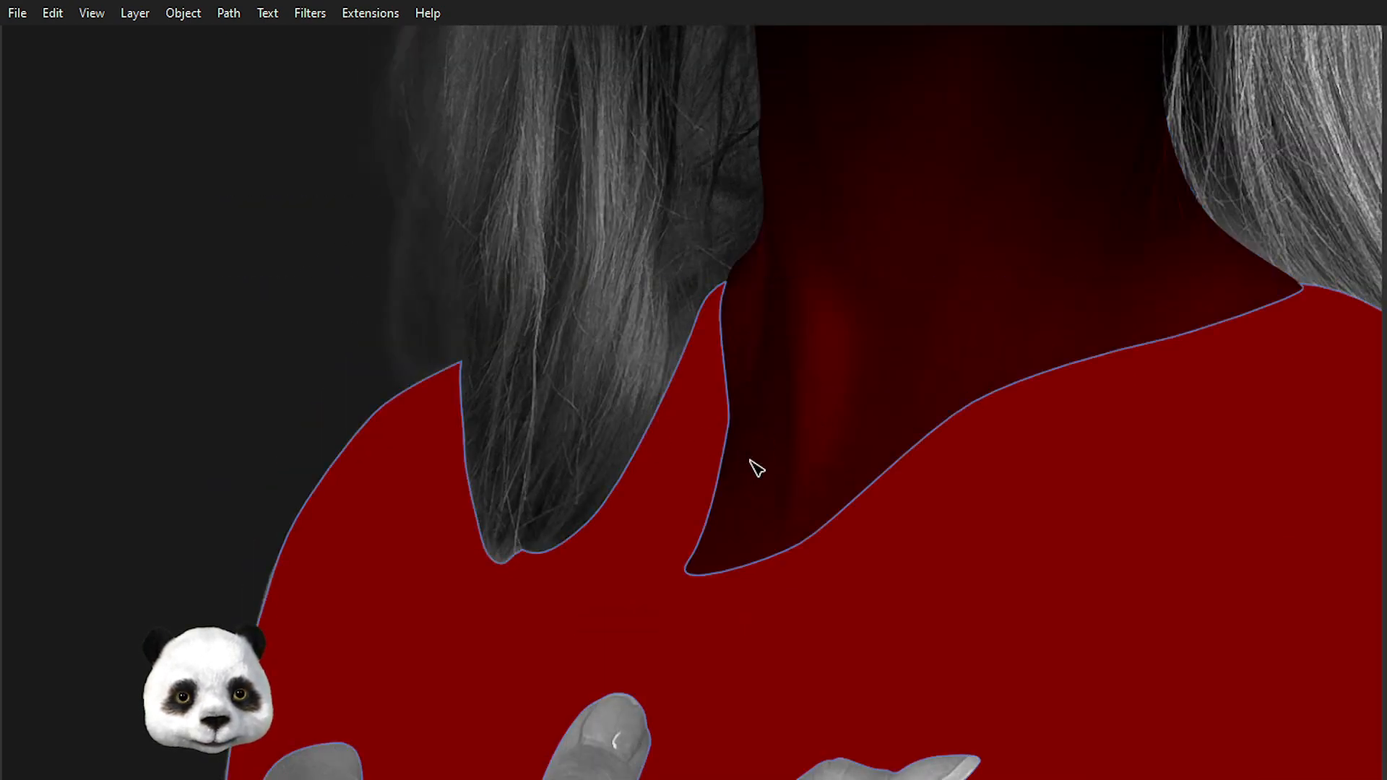
# - Add a node on the body shape's outer upper-arm edge and move it slightly to cover the grey skin fringe
pyautogui.moveTo(516, 539); pyautogui.dragTo(953, 303)
pyautogui.scroll(3, 552, 465)
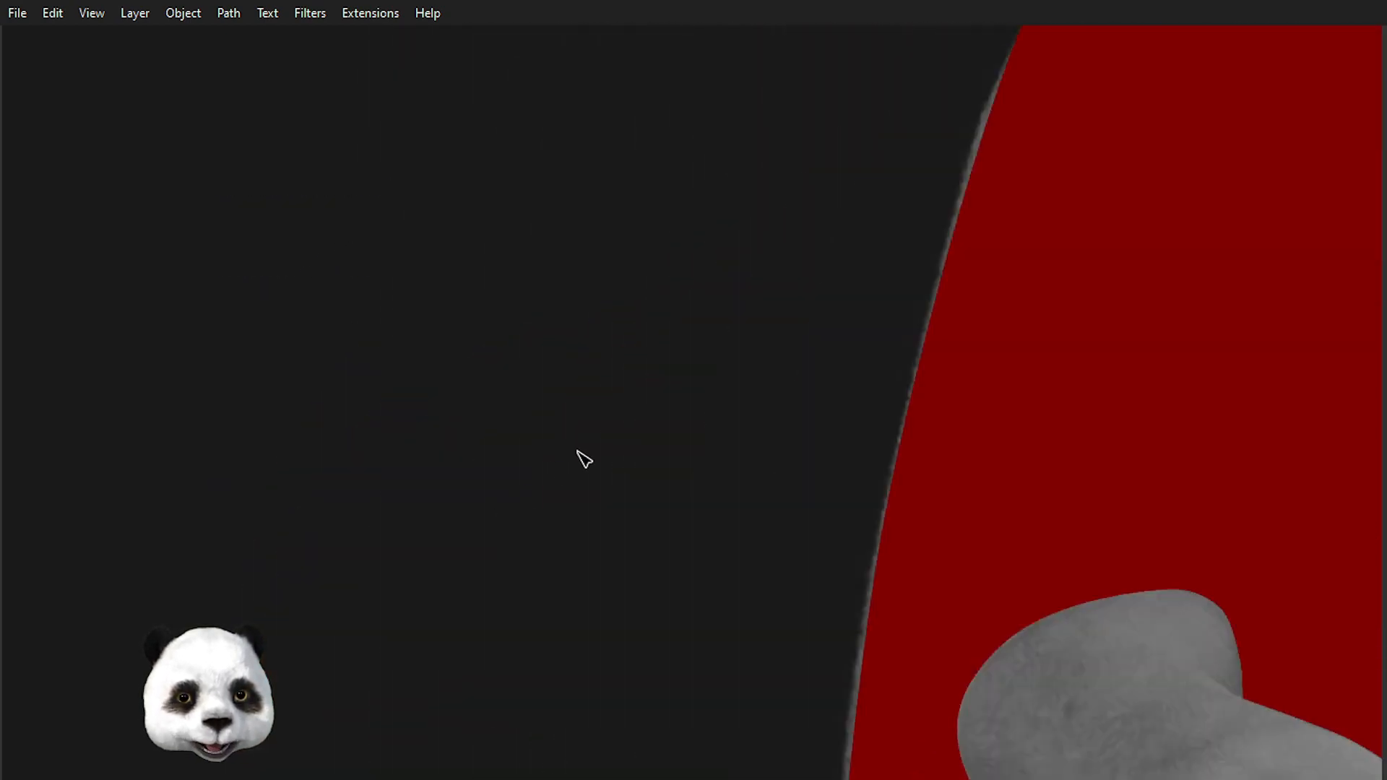
pyautogui.click(1029, 204)
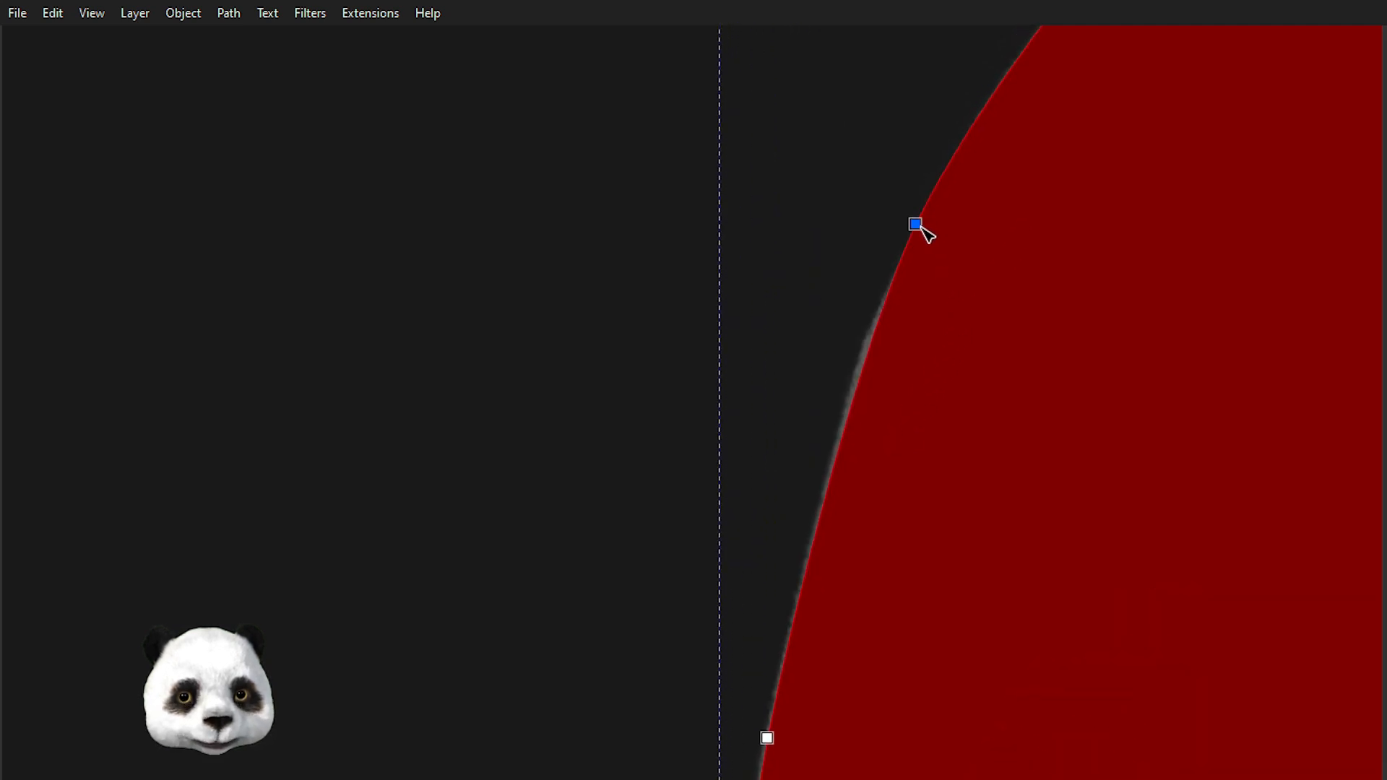
pyautogui.doubleClick(848, 419)
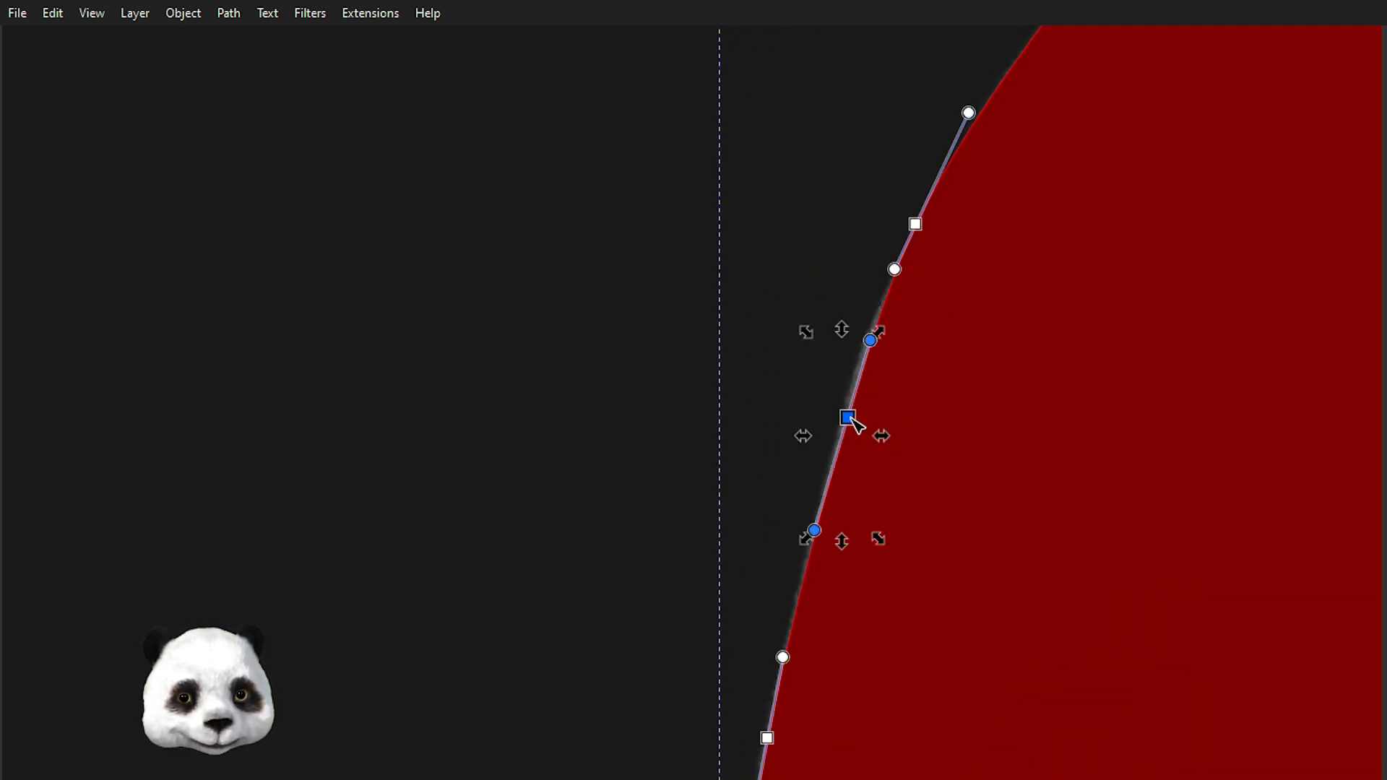
pyautogui.moveTo(847, 425)
pyautogui.mouseDown()
pyautogui.moveTo(834, 418)
pyautogui.moveTo(849, 404)
pyautogui.mouseUp()
pyautogui.hotkey('ctrl', 'z')
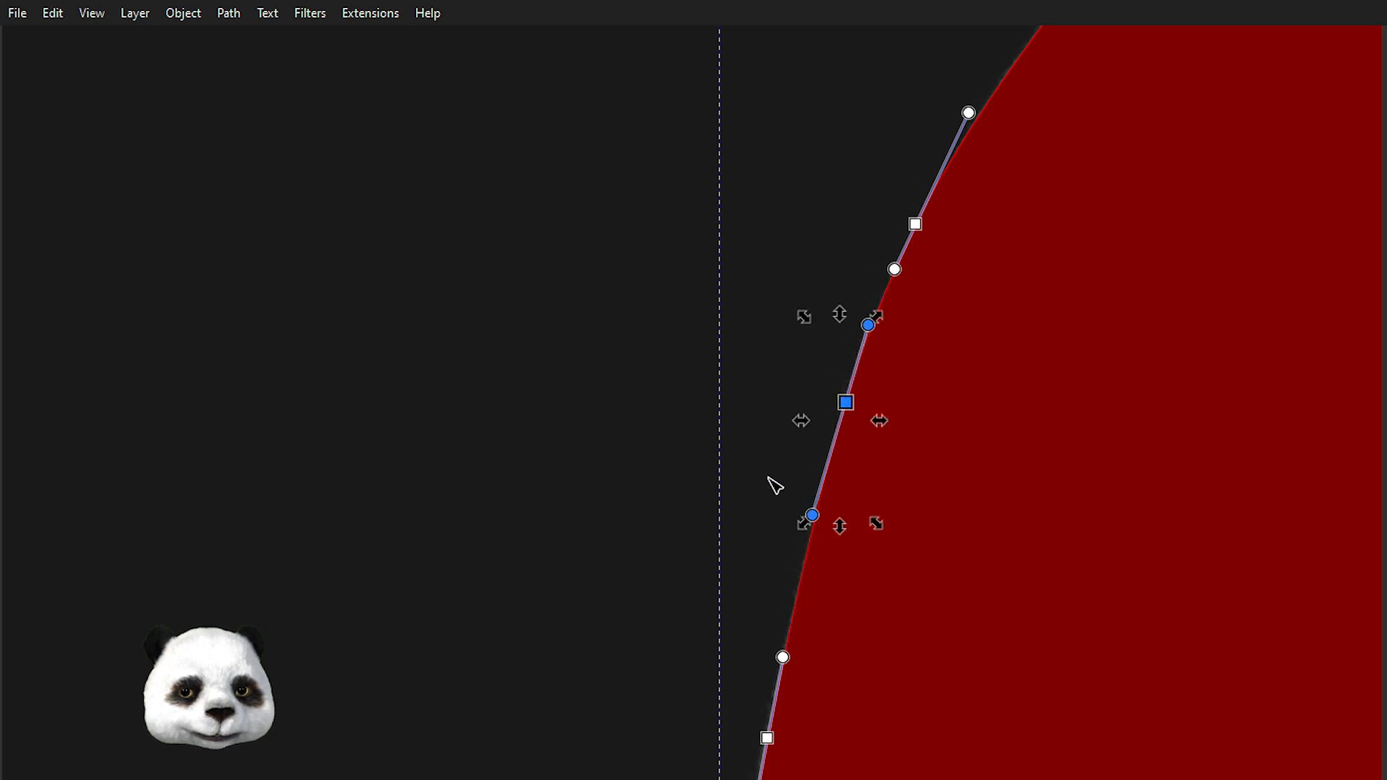
# - Lengthen the handles of the arm-edge node and the corner node at the sleeve so the red edge covers the skin
pyautogui.scroll(-8, 726, 518)
pyautogui.keyDown('shift'); pyautogui.click(743, 555); pyautogui.keyUp('shift')
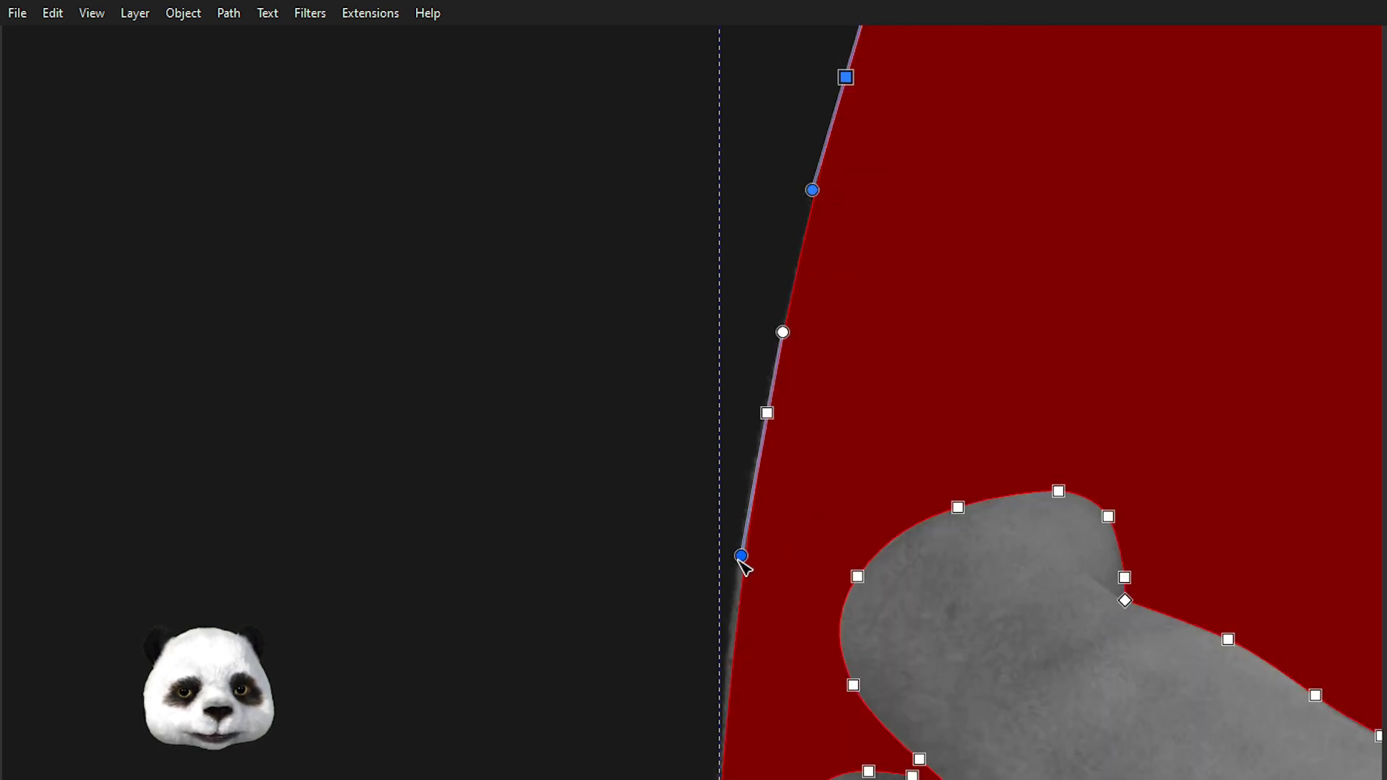
pyautogui.moveTo(741, 556); pyautogui.dragTo(730, 599)
pyautogui.scroll(-3, 713, 397)
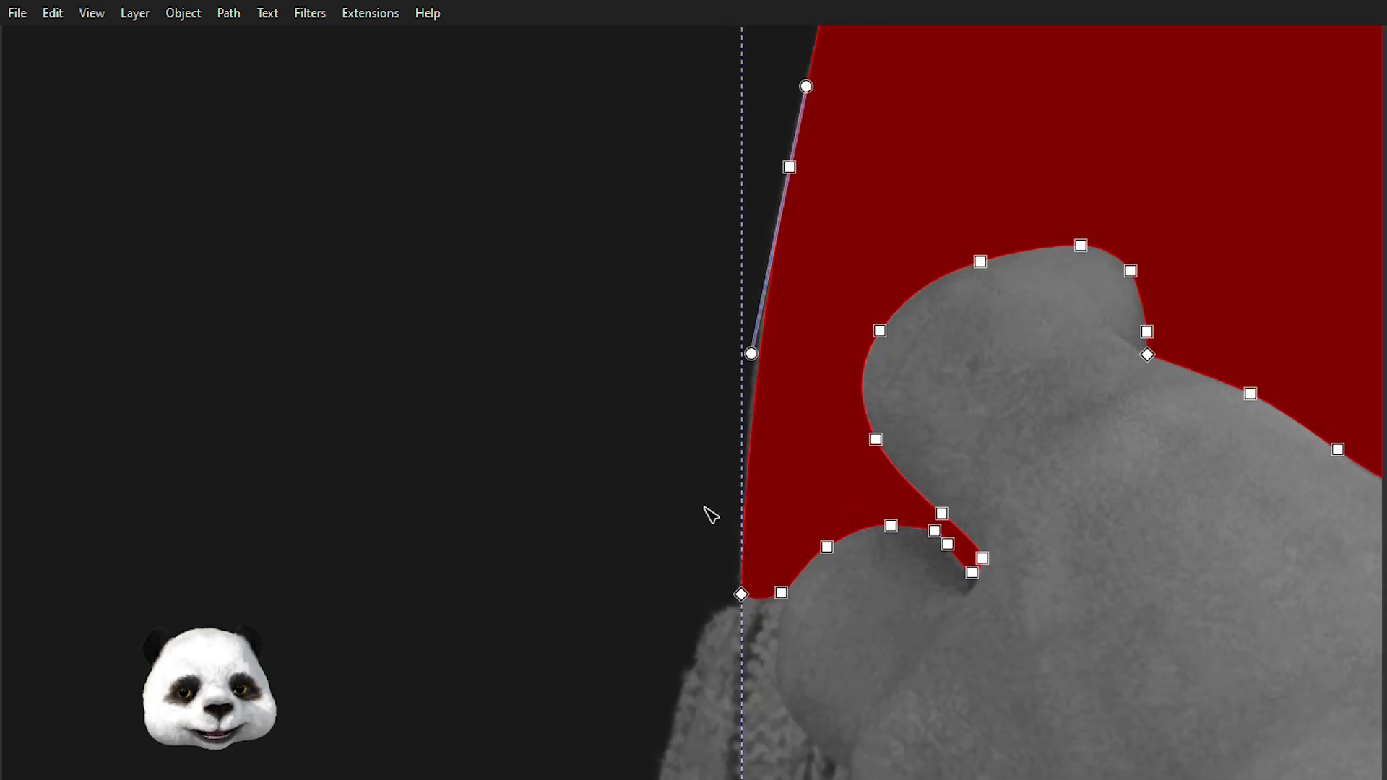
pyautogui.scroll(1, 752, 599)
pyautogui.click(742, 673)
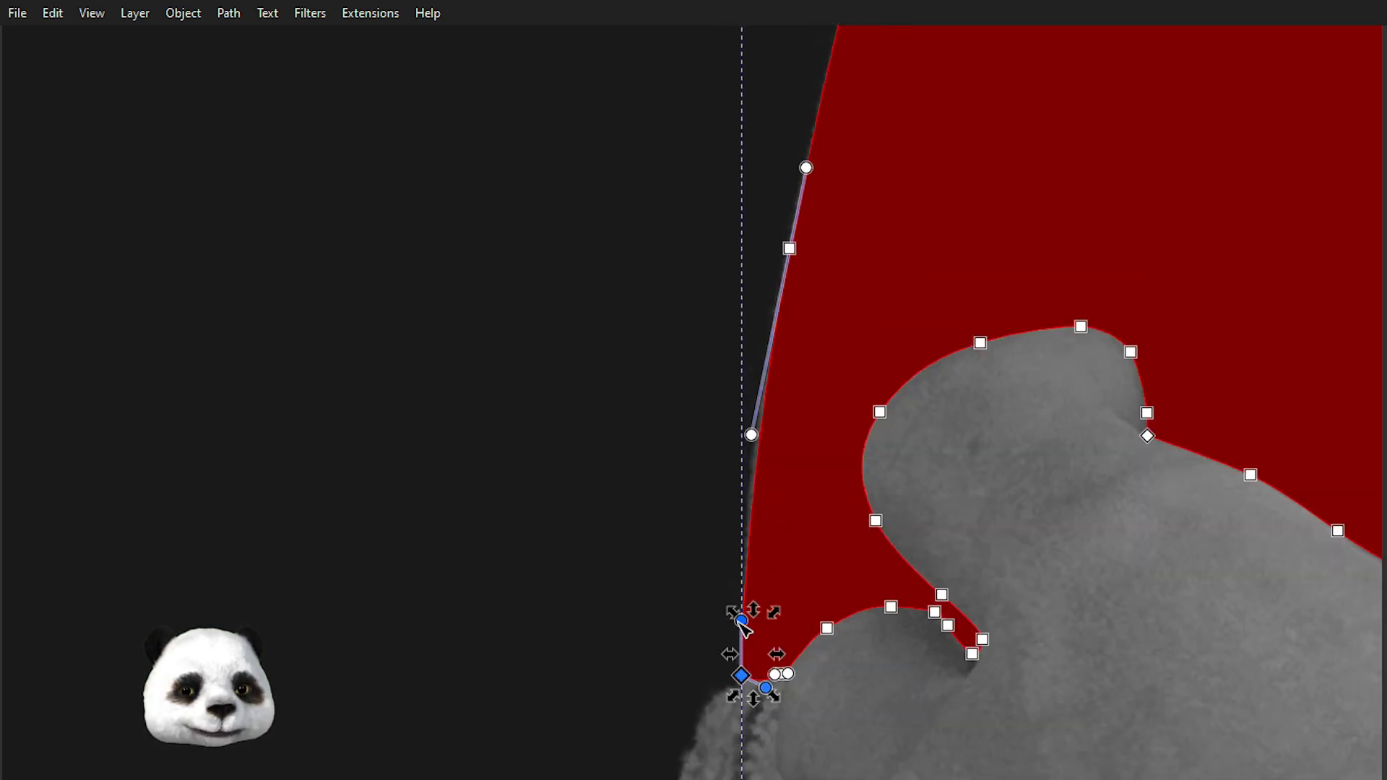
pyautogui.moveTo(741, 615); pyautogui.dragTo(736, 570)
pyautogui.click(654, 533)
# - Recolor the red body shape black and try different blend modes that let the skin's shading show through
pyautogui.scroll(-1, 599, 543)
pyautogui.scroll(-3, 600, 544)
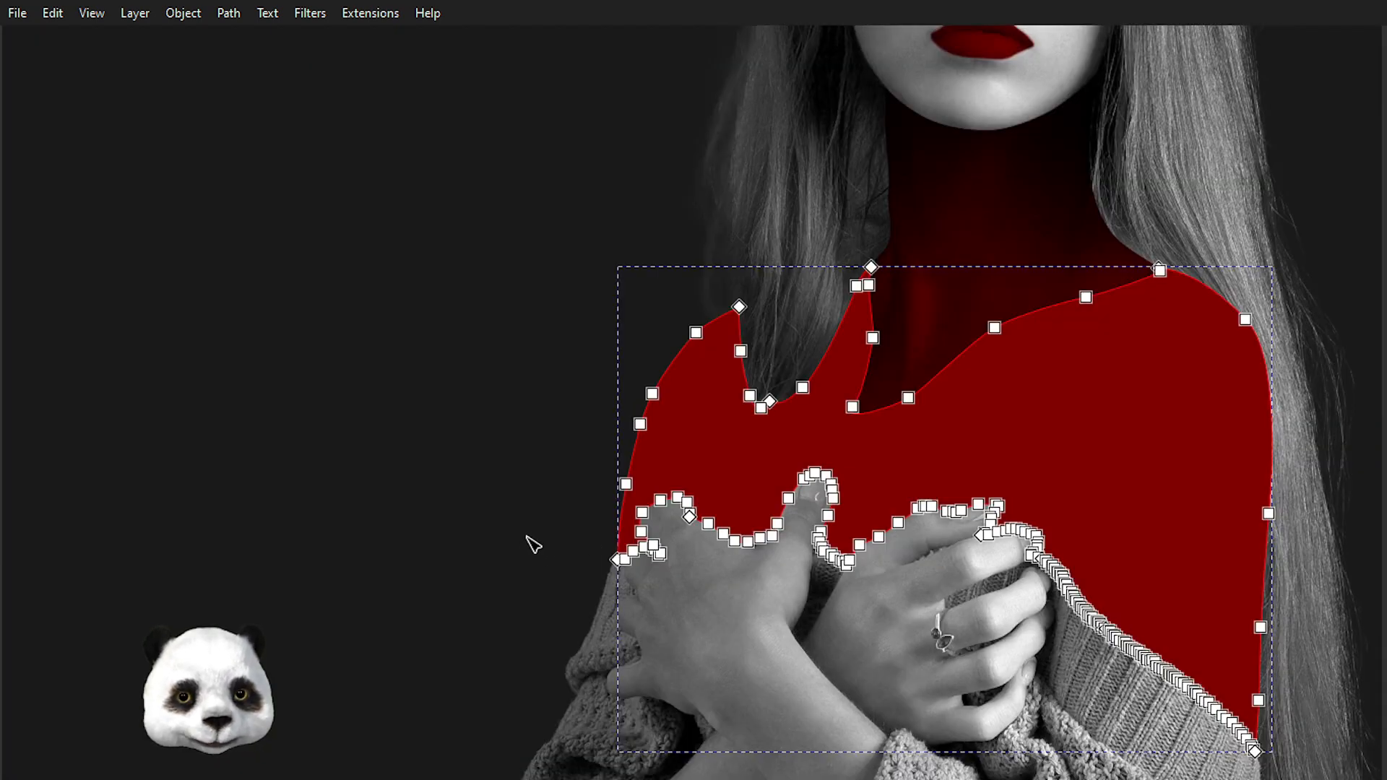
pyautogui.click(526, 551)
pyautogui.scroll(-2, 526, 551)
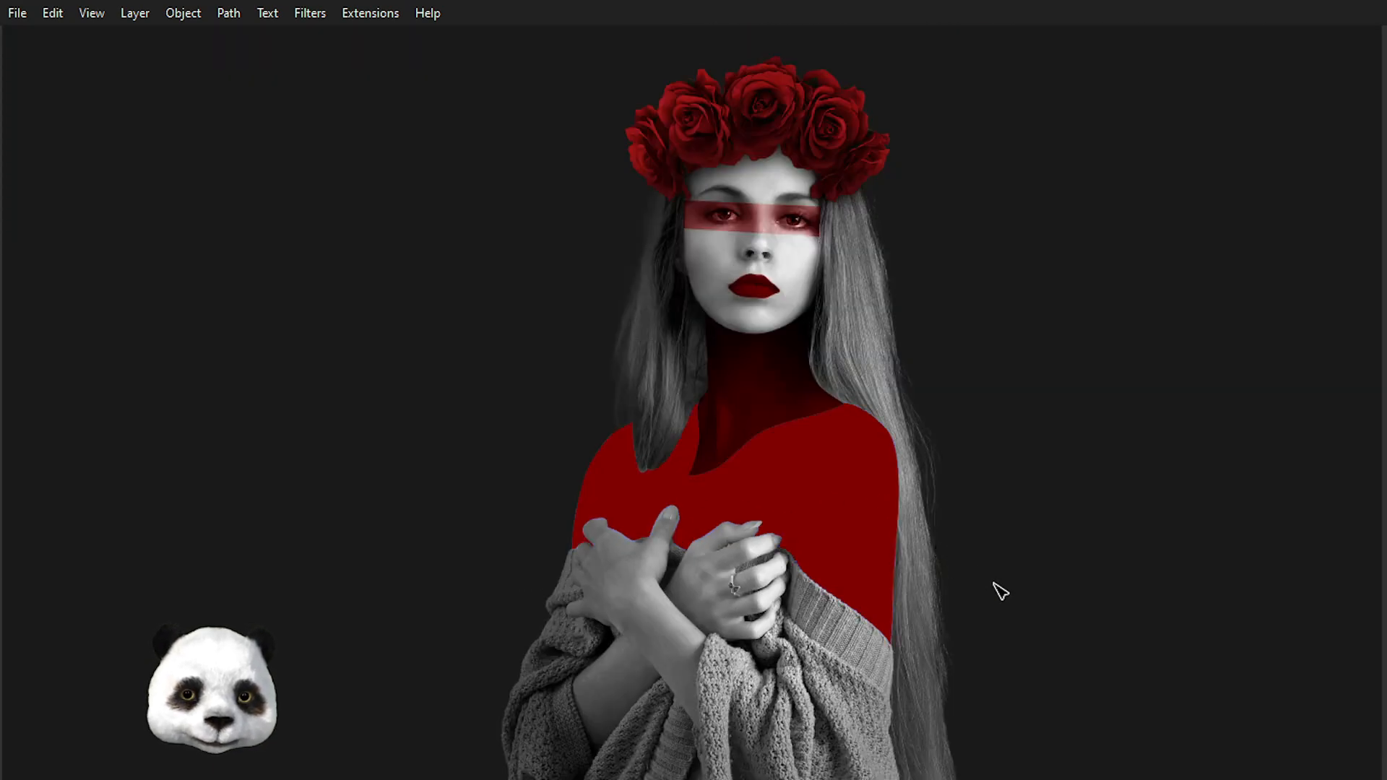
pyautogui.scroll(2, 883, 506)
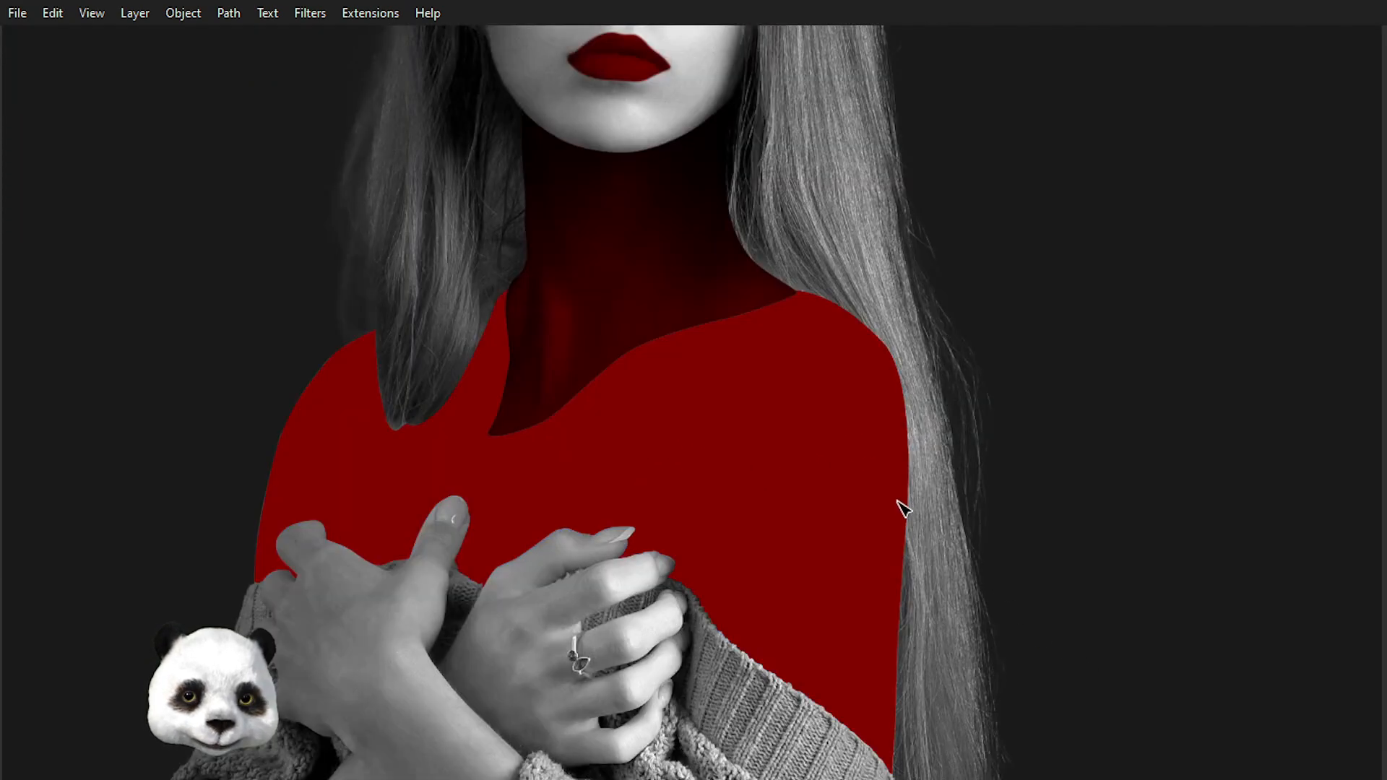
pyautogui.click(818, 444)
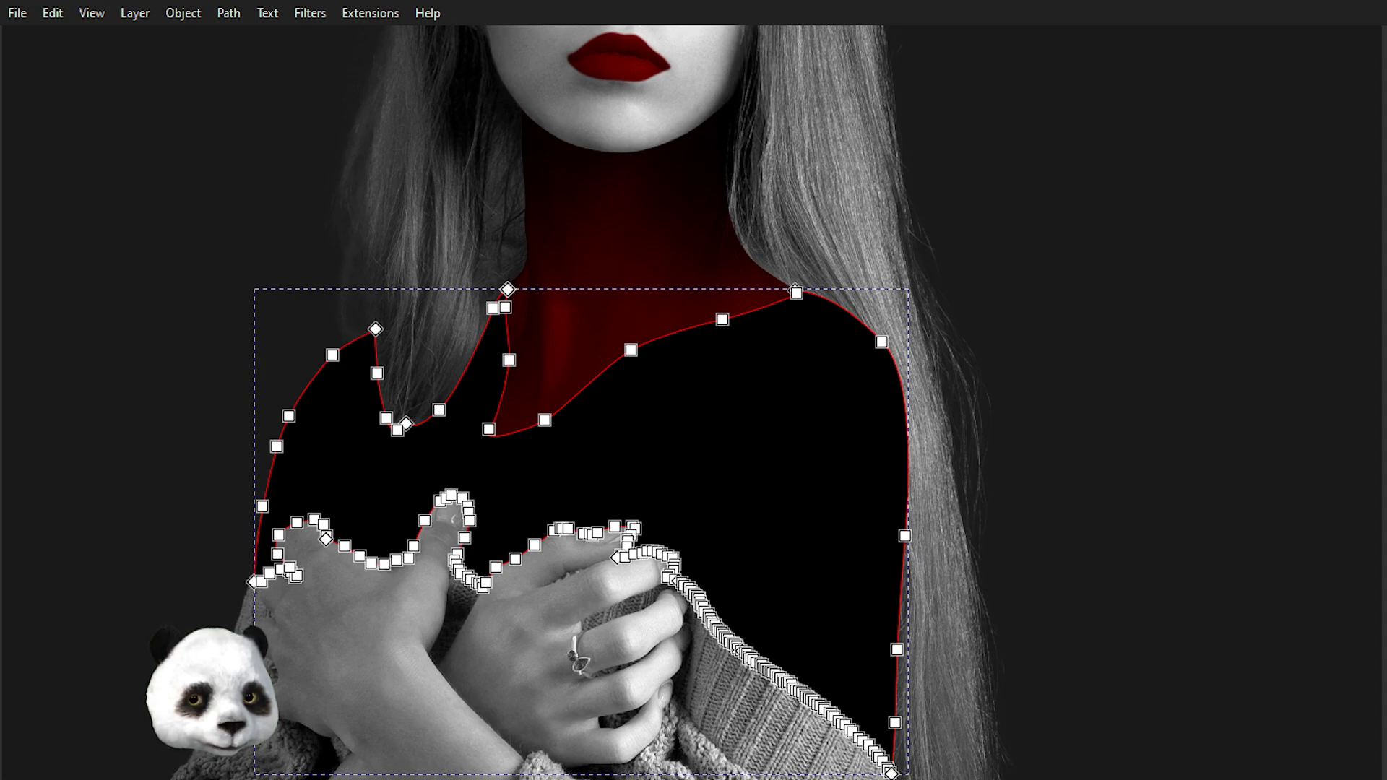
pyautogui.hotkey('ctrl', 'z')
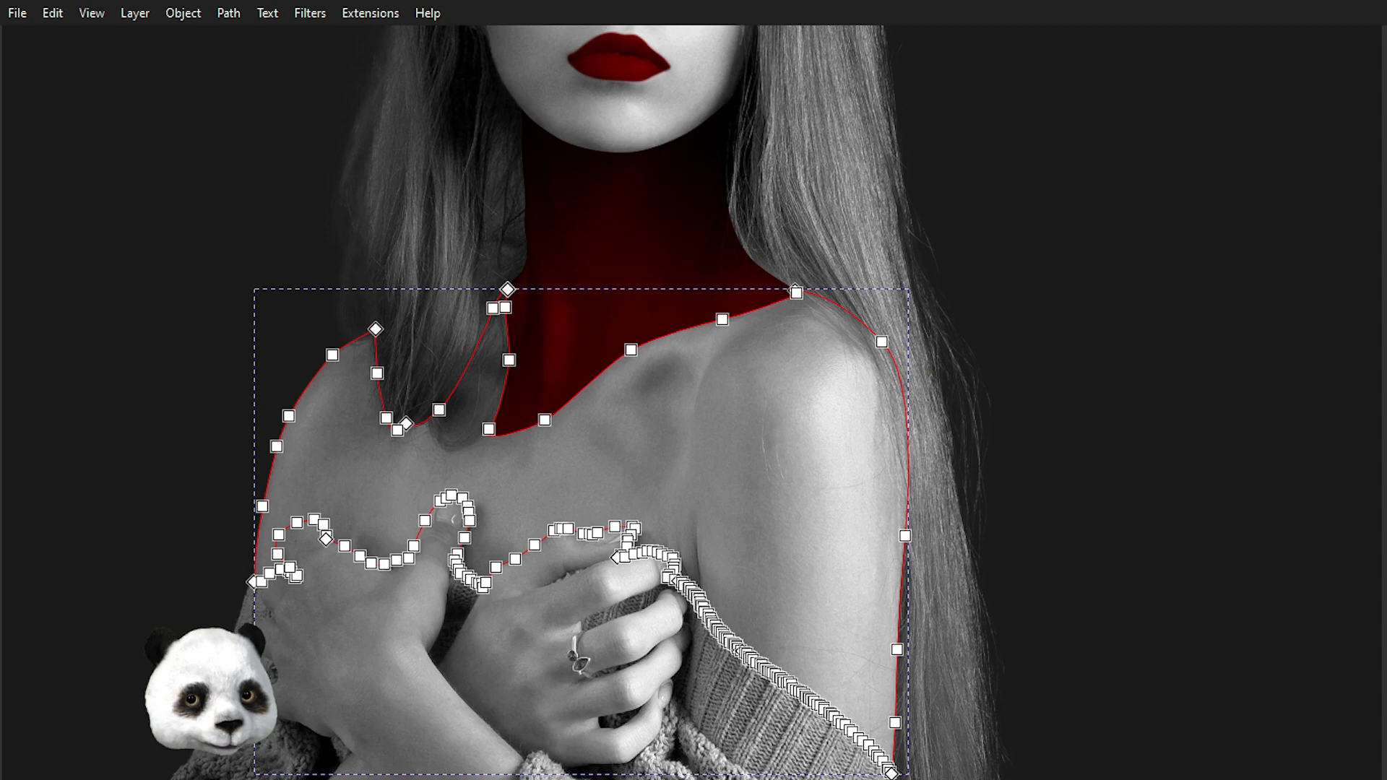
pyautogui.hotkey('ctrl', 'shift', 'z')
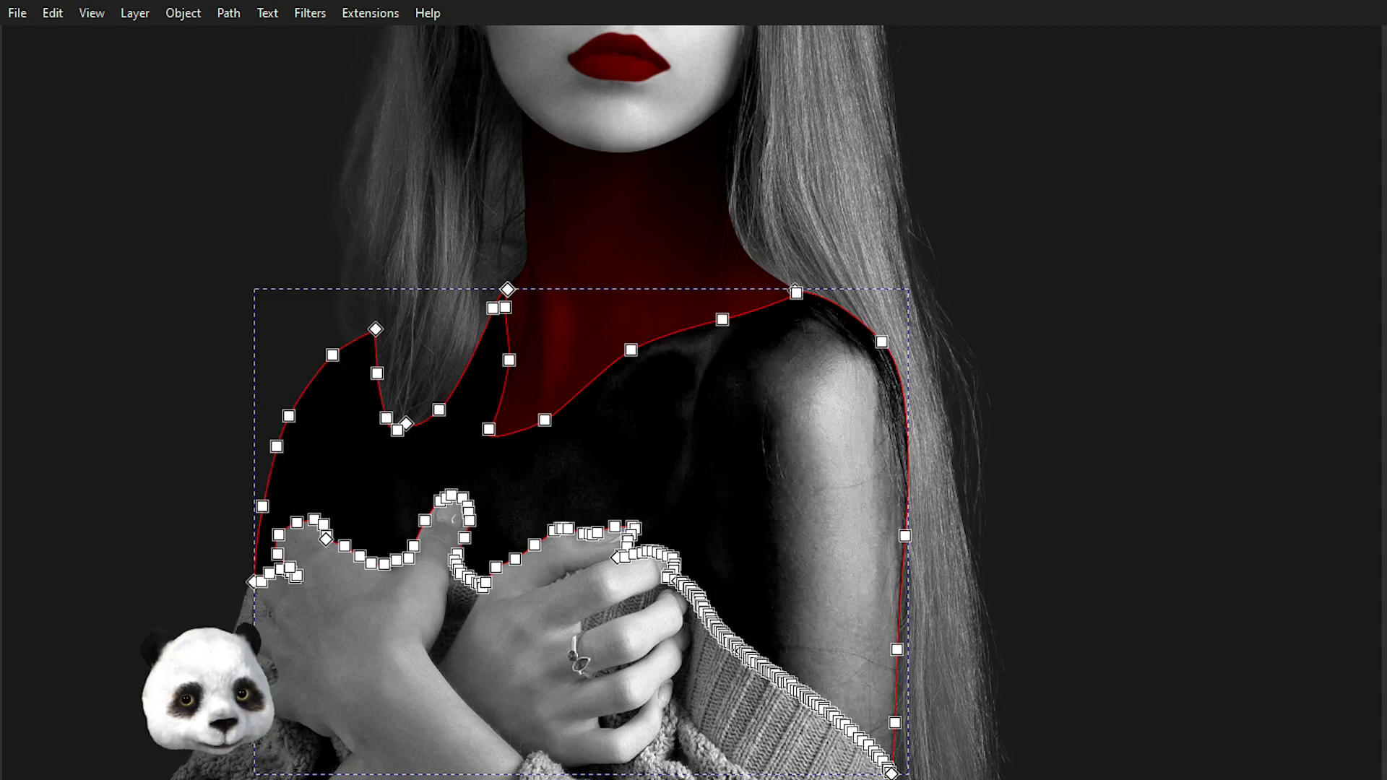
pyautogui.hotkey('ctrl', 'z')
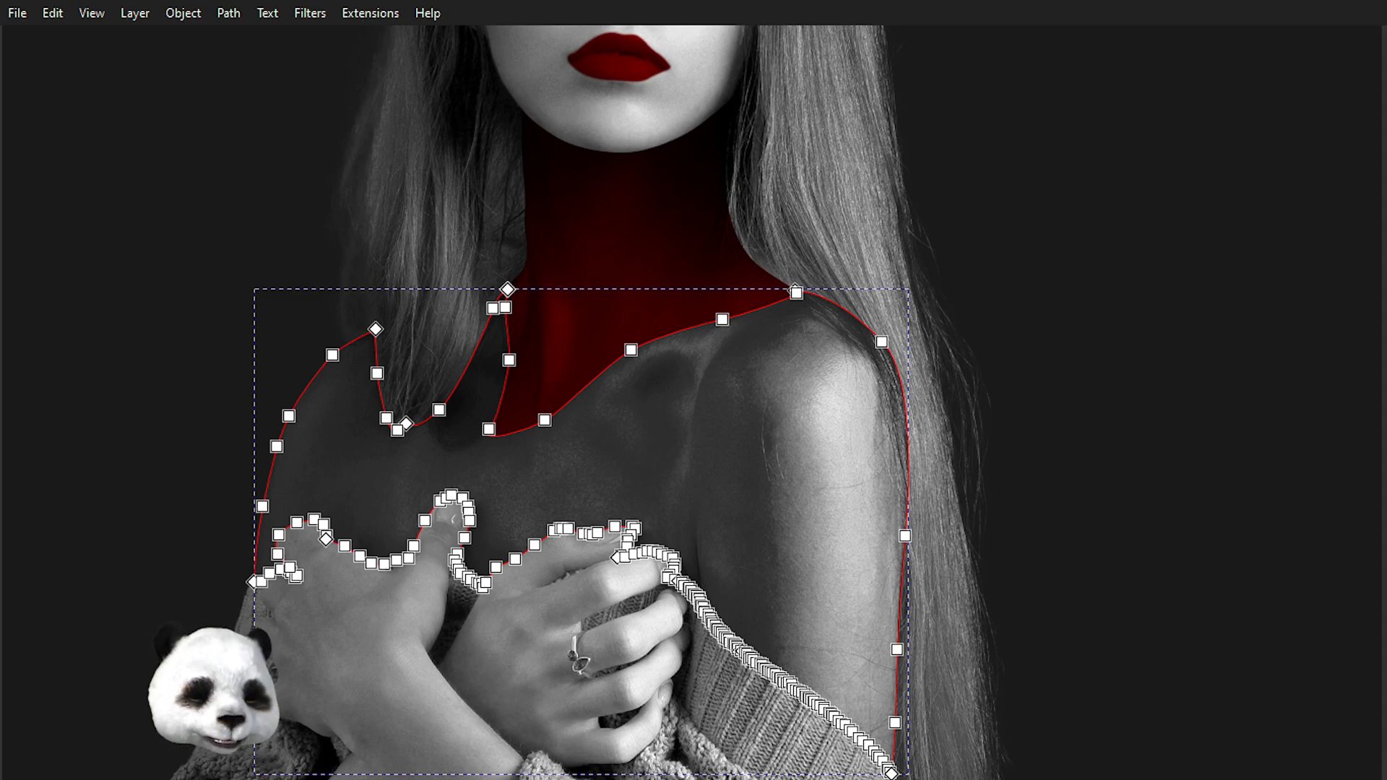
pyautogui.hotkey('ctrl', 'shift', 'z')
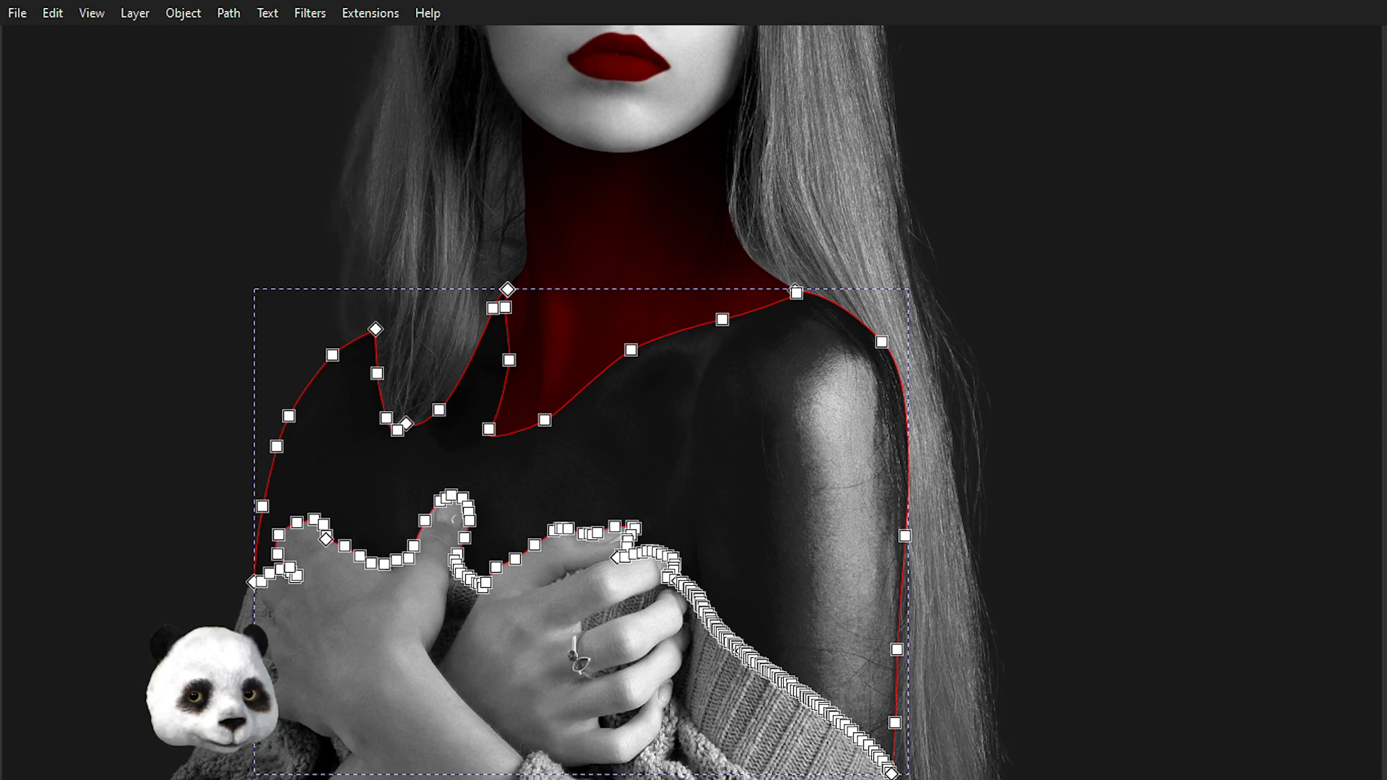
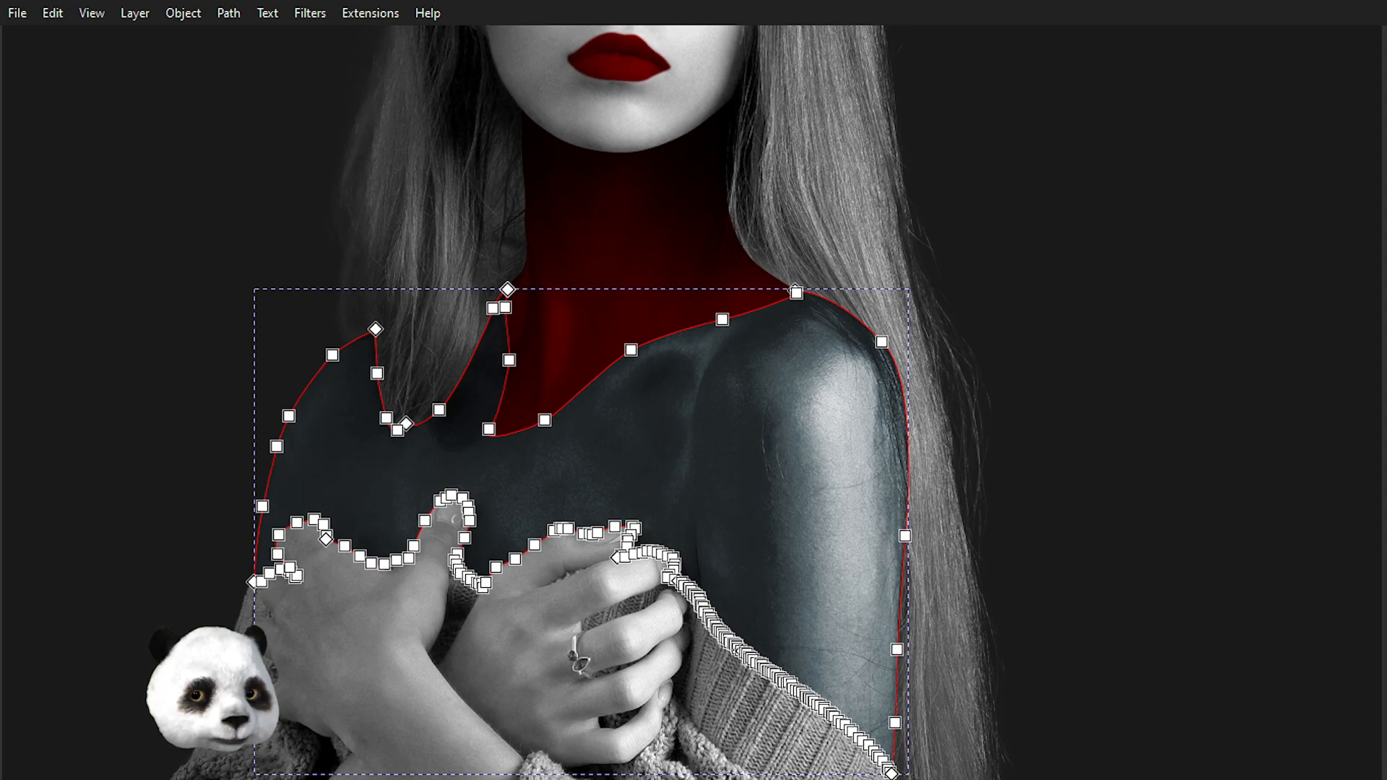
# - Examine how the darkened shoulders and the teal arm highlight look on the whole figure
pyautogui.scroll(-3, 740, 464)
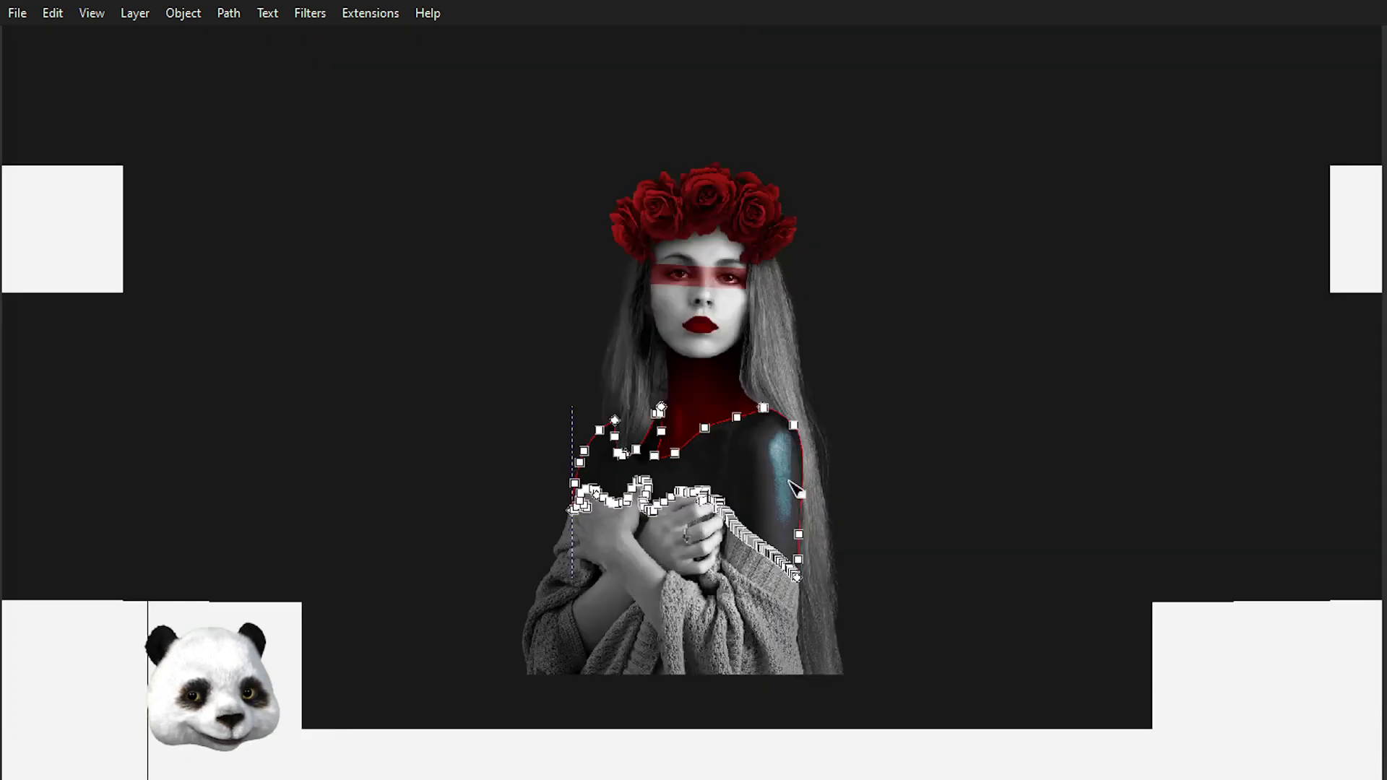
pyautogui.scroll(2, 790, 479)
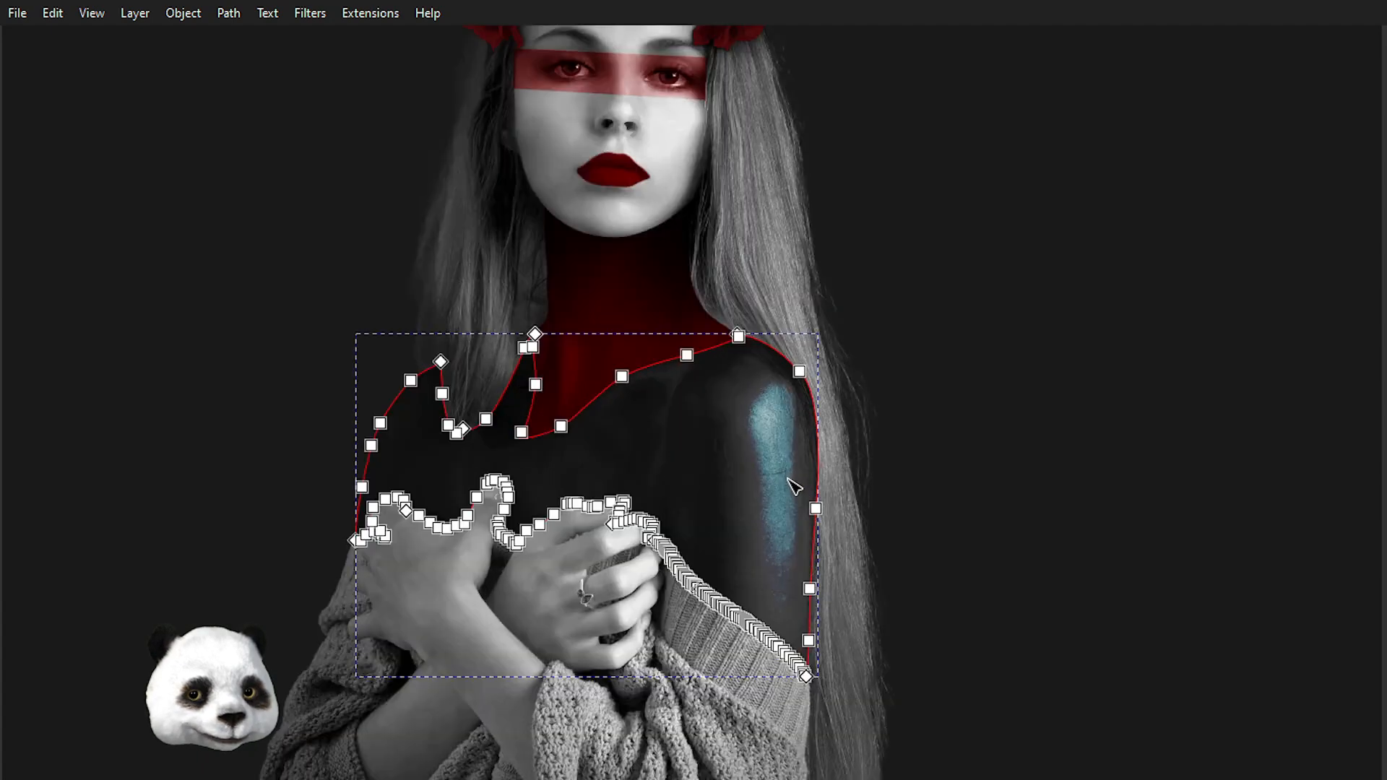
pyautogui.click(964, 448)
pyautogui.scroll(-2, 953, 454)
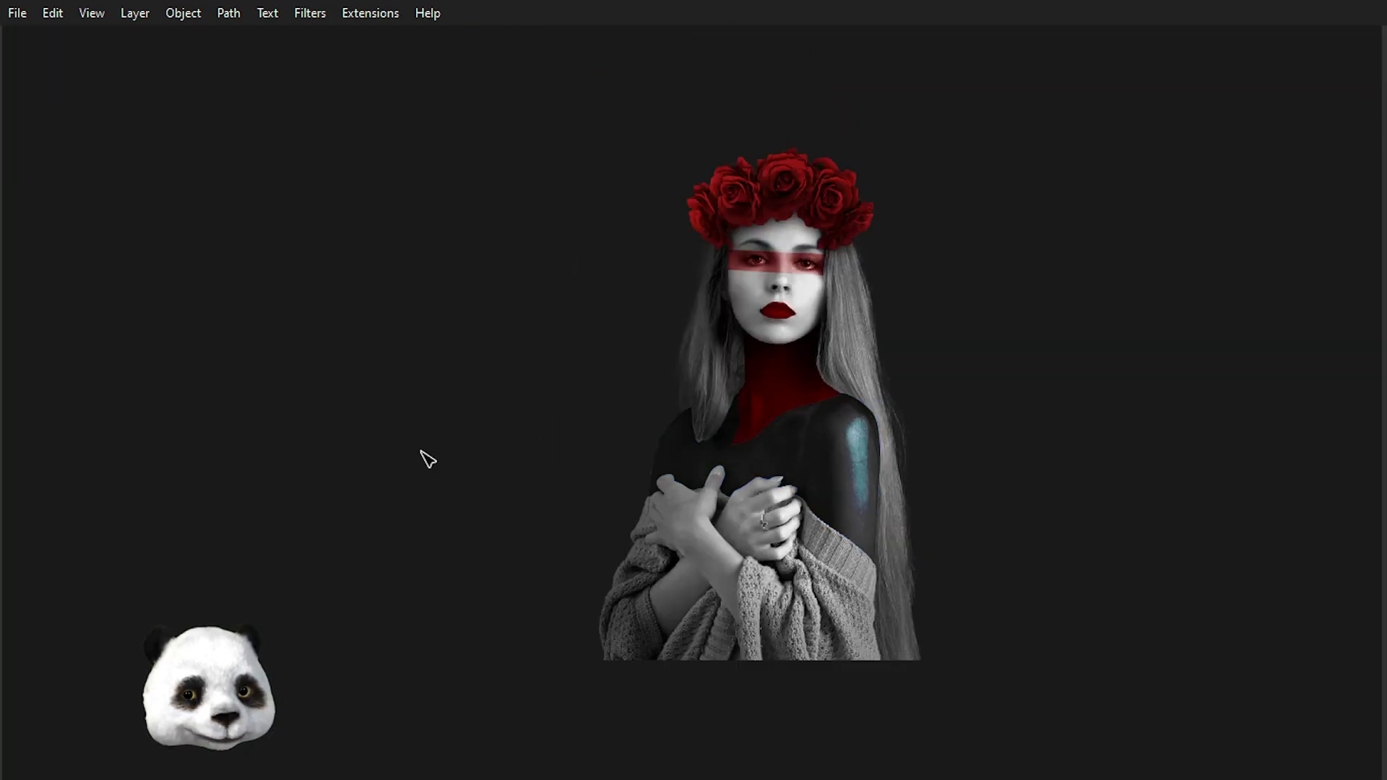
pyautogui.scroll(2, 415, 456)
pyautogui.moveTo(775, 437); pyautogui.dragTo(418, 557)
pyautogui.scroll(-1, 445, 482)
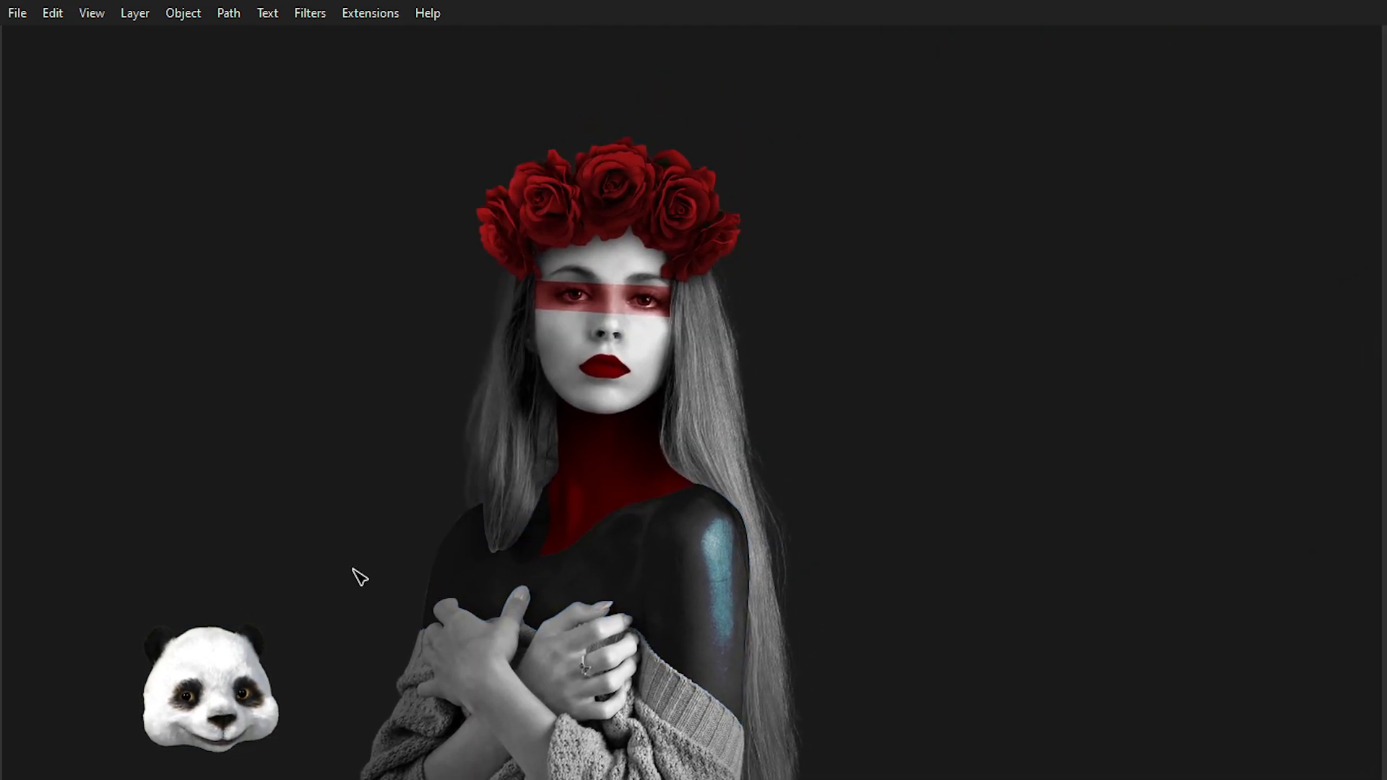
pyautogui.scroll(-1, 340, 571)
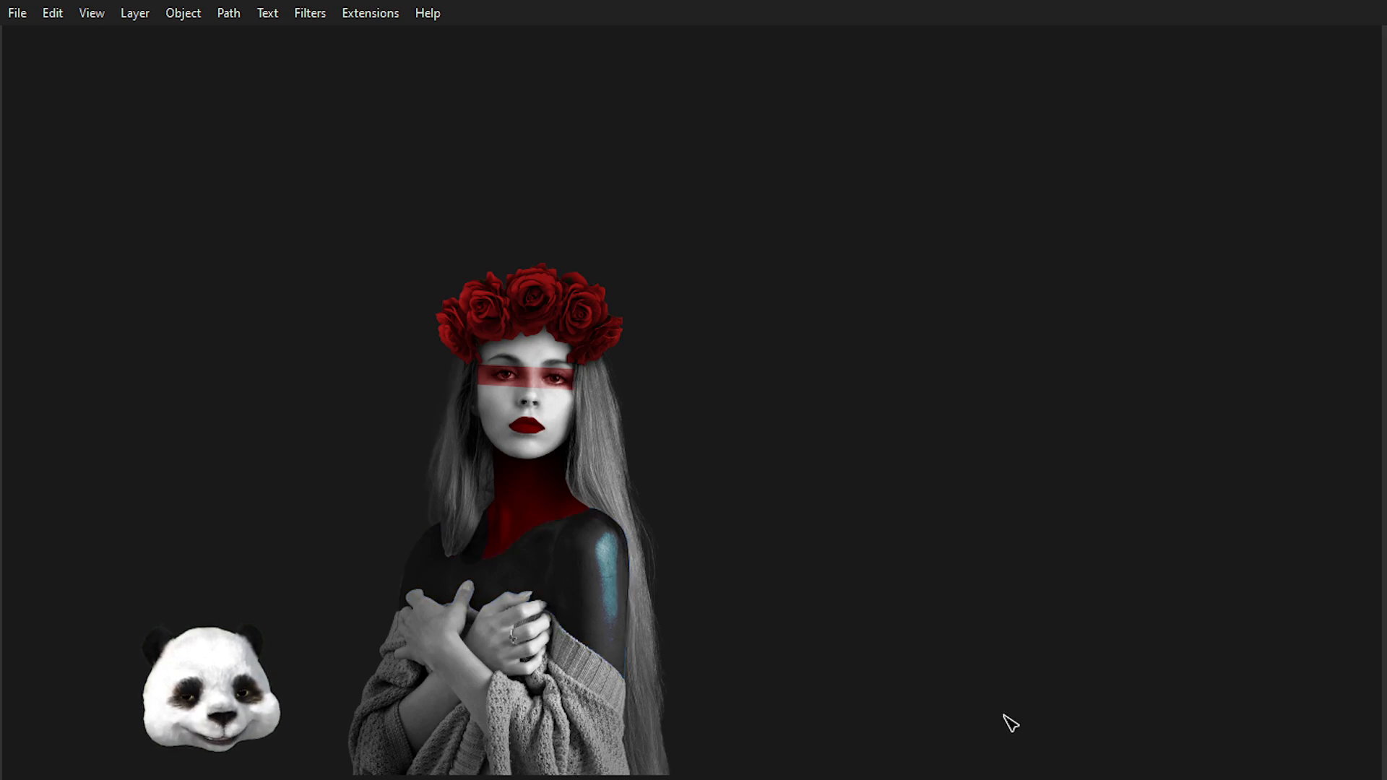
pyautogui.moveTo(855, 691); pyautogui.dragTo(1038, 573)
pyautogui.scroll(1, 960, 520)
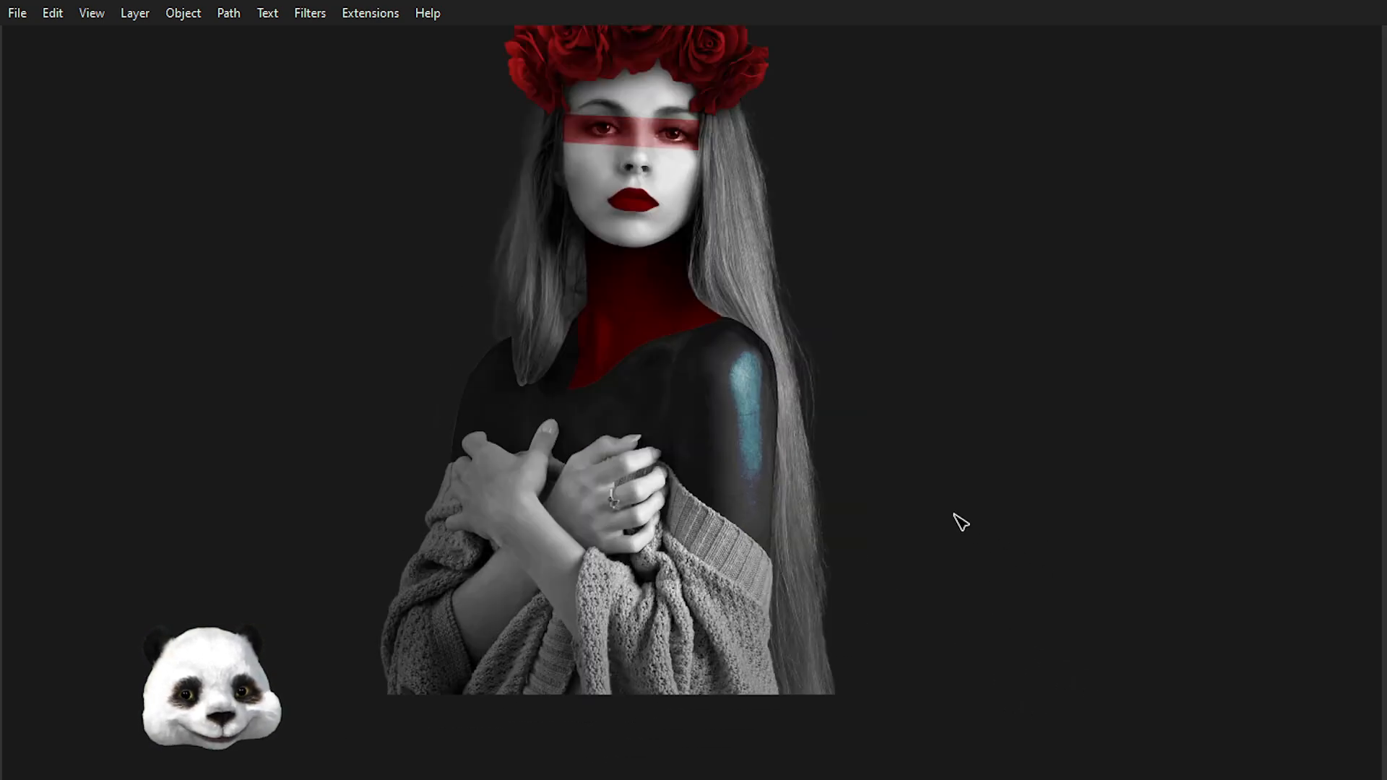
# - Display the body shape's nodes and examine its outline where the outer arm meets the sleeve and hand
pyautogui.scroll(3, 432, 494)
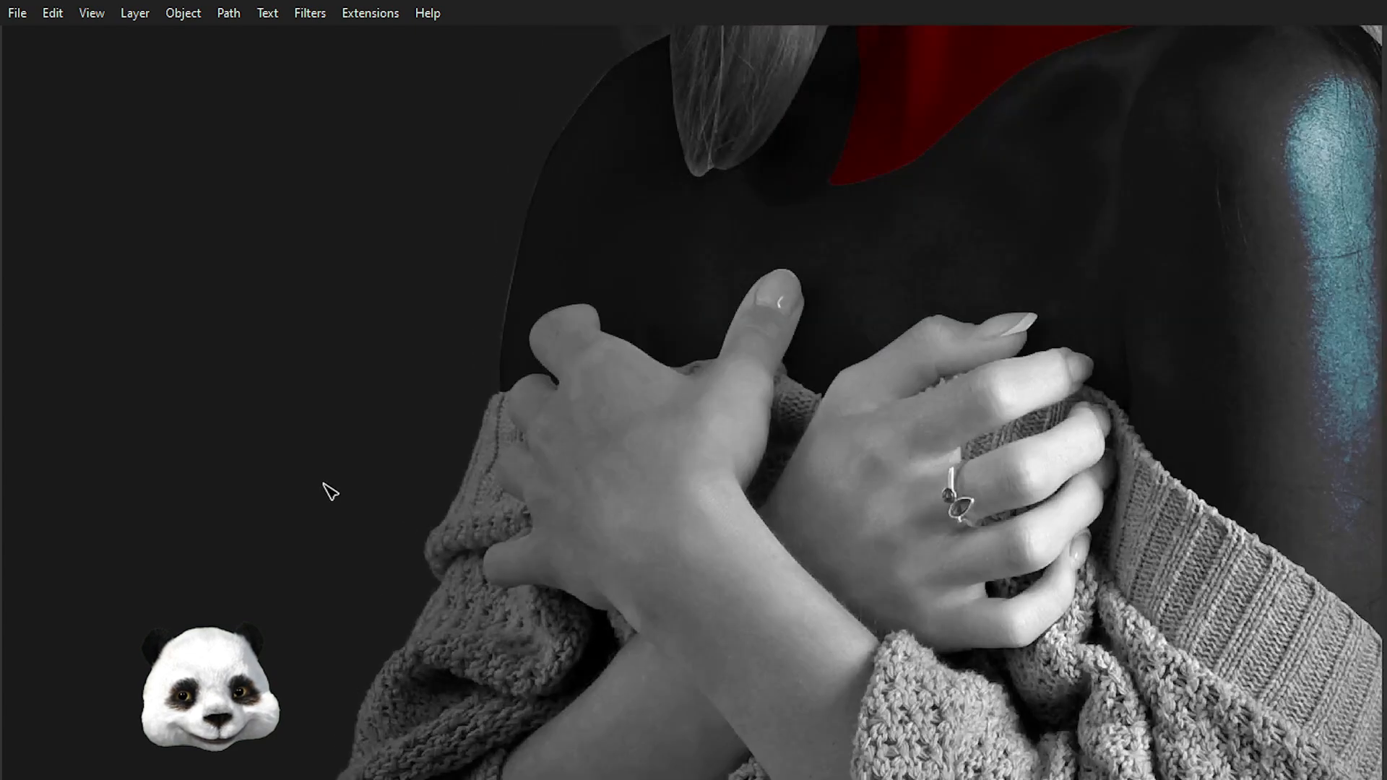
pyautogui.scroll(1, 446, 374)
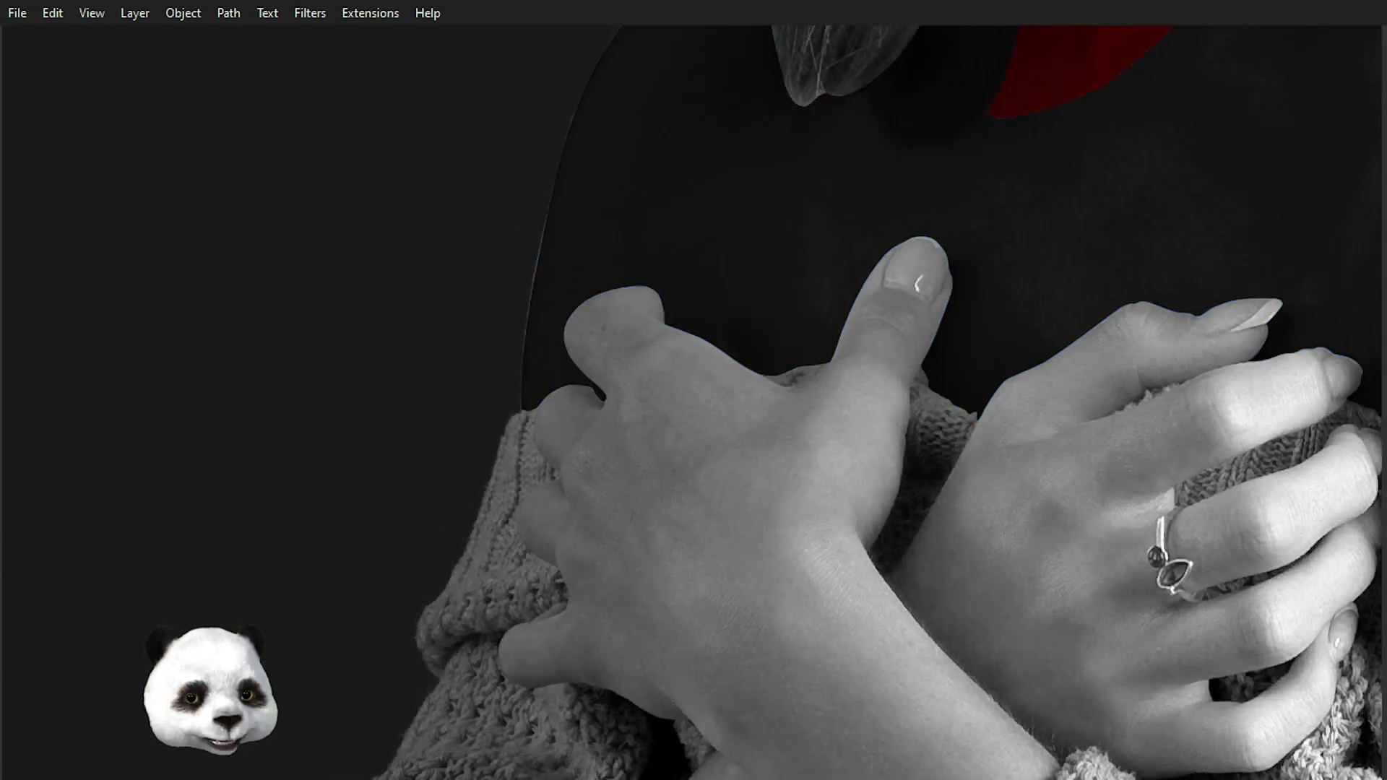
pyautogui.press('n')
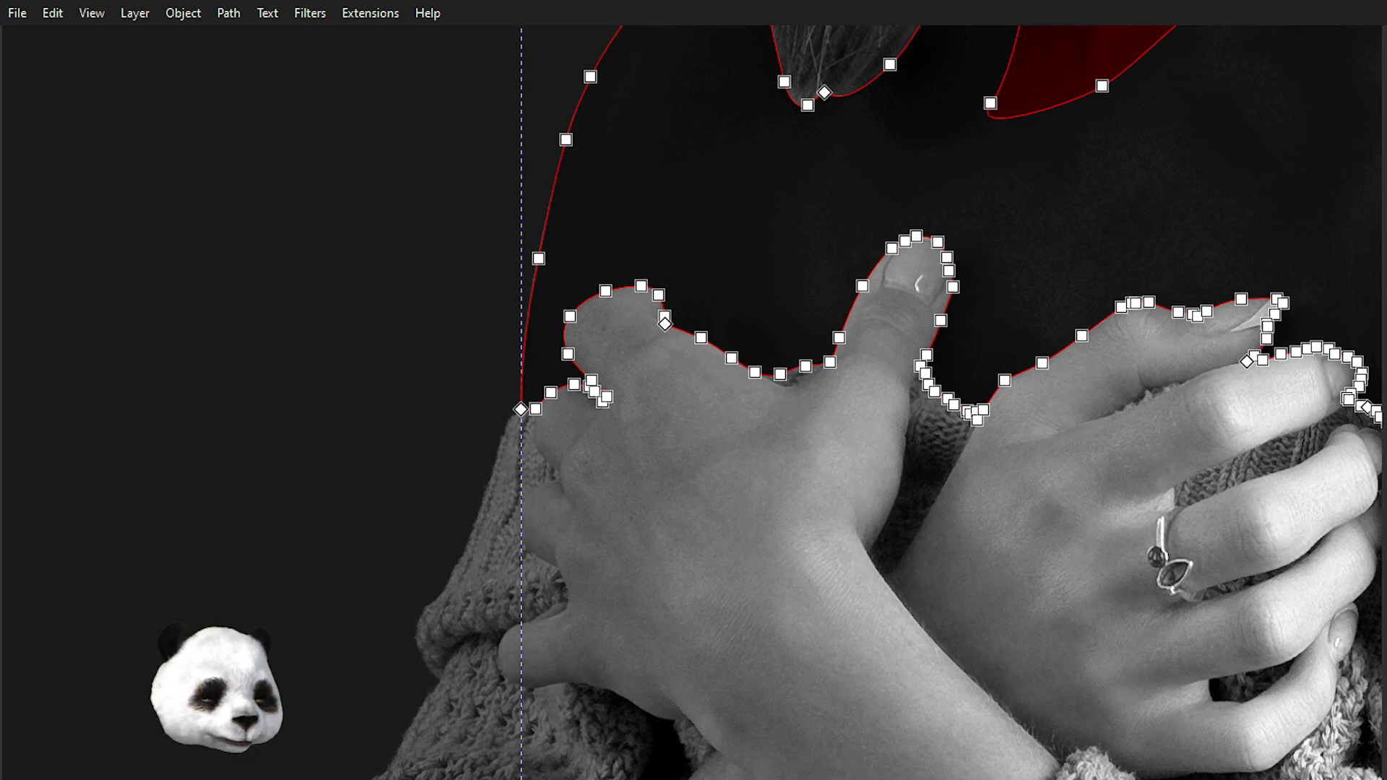
pyautogui.scroll(1, 138, 249)
pyautogui.scroll(1, 334, 239)
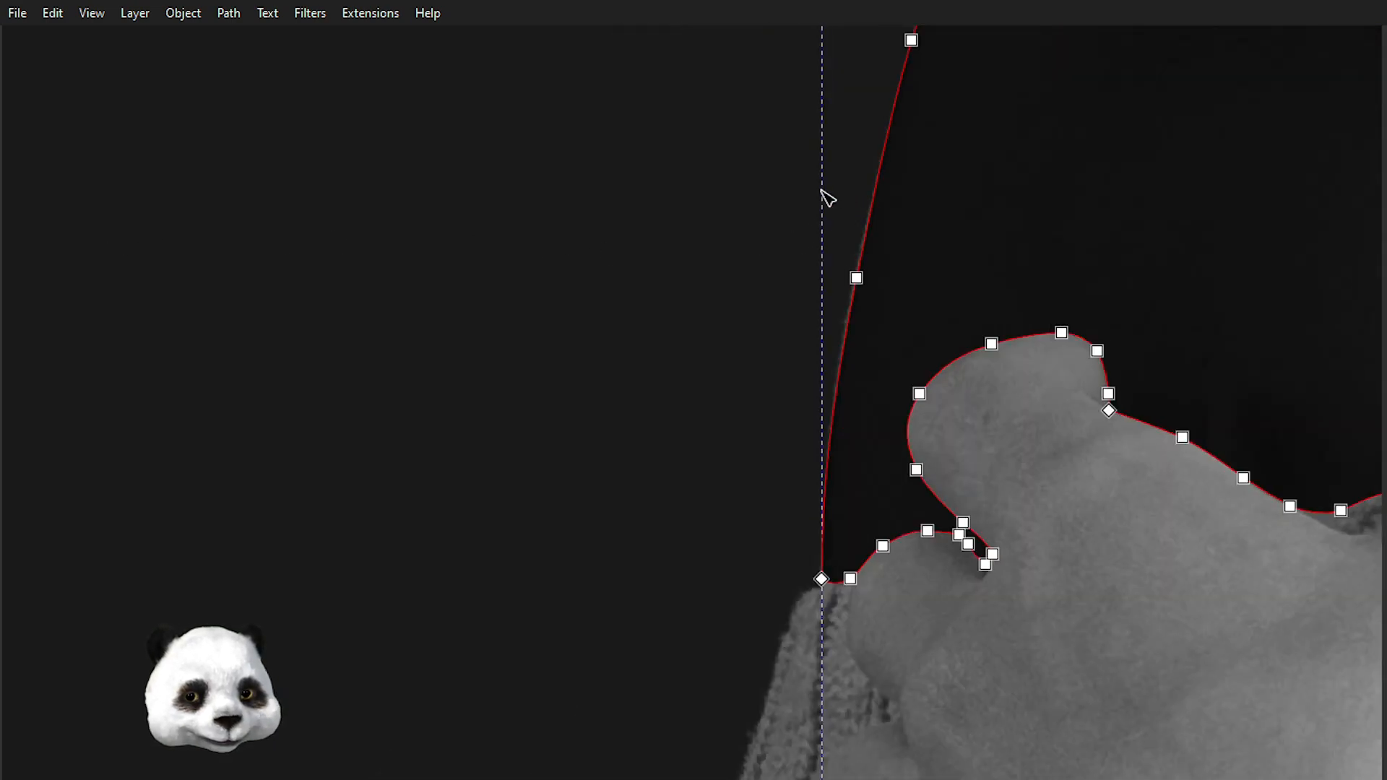
pyautogui.moveTo(717, 217); pyautogui.dragTo(545, 564)
pyautogui.scroll(-3, 505, 545)
pyautogui.click(486, 541)
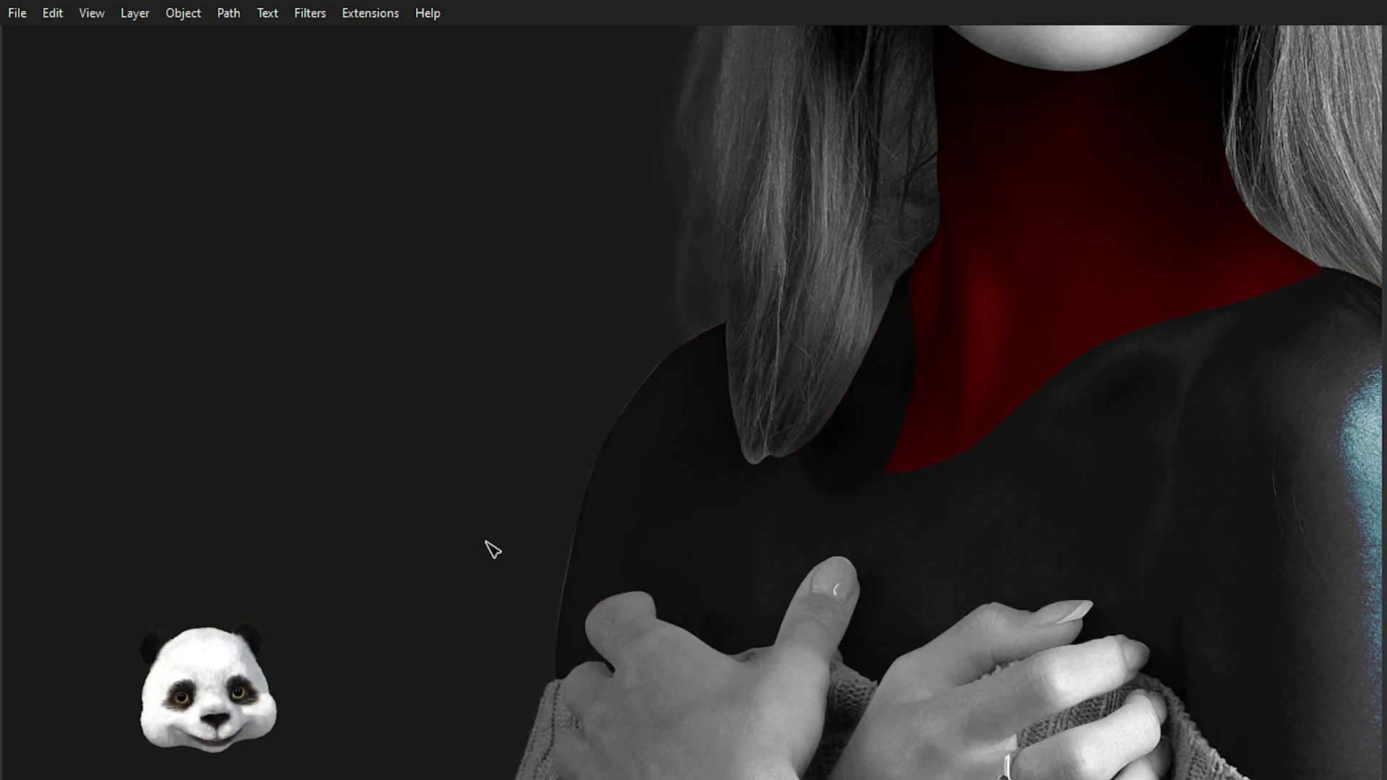
# - Bend the body shape's outer shoulder segment outward so it covers the pale rim of skin
pyautogui.scroll(1, 629, 426)
pyautogui.scroll(1, 650, 329)
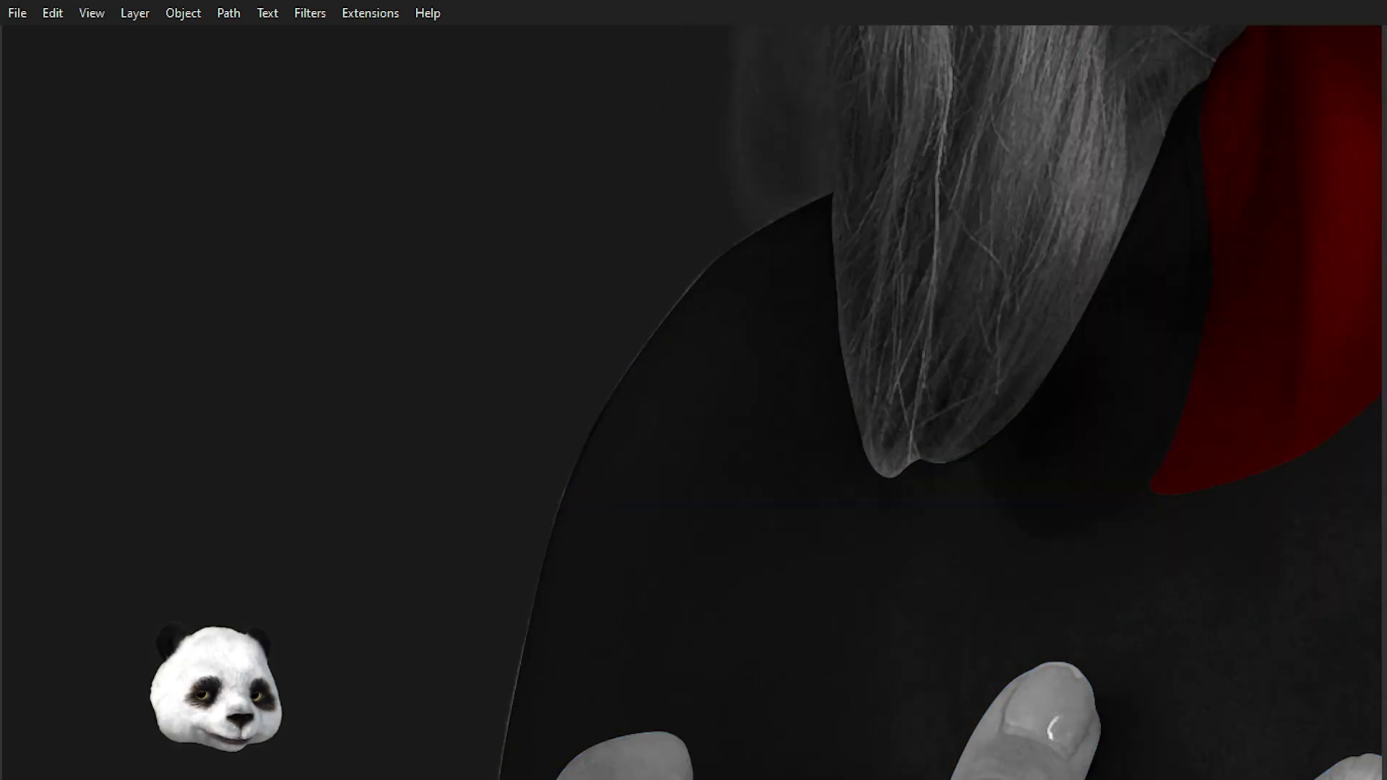
pyautogui.click(694, 404)
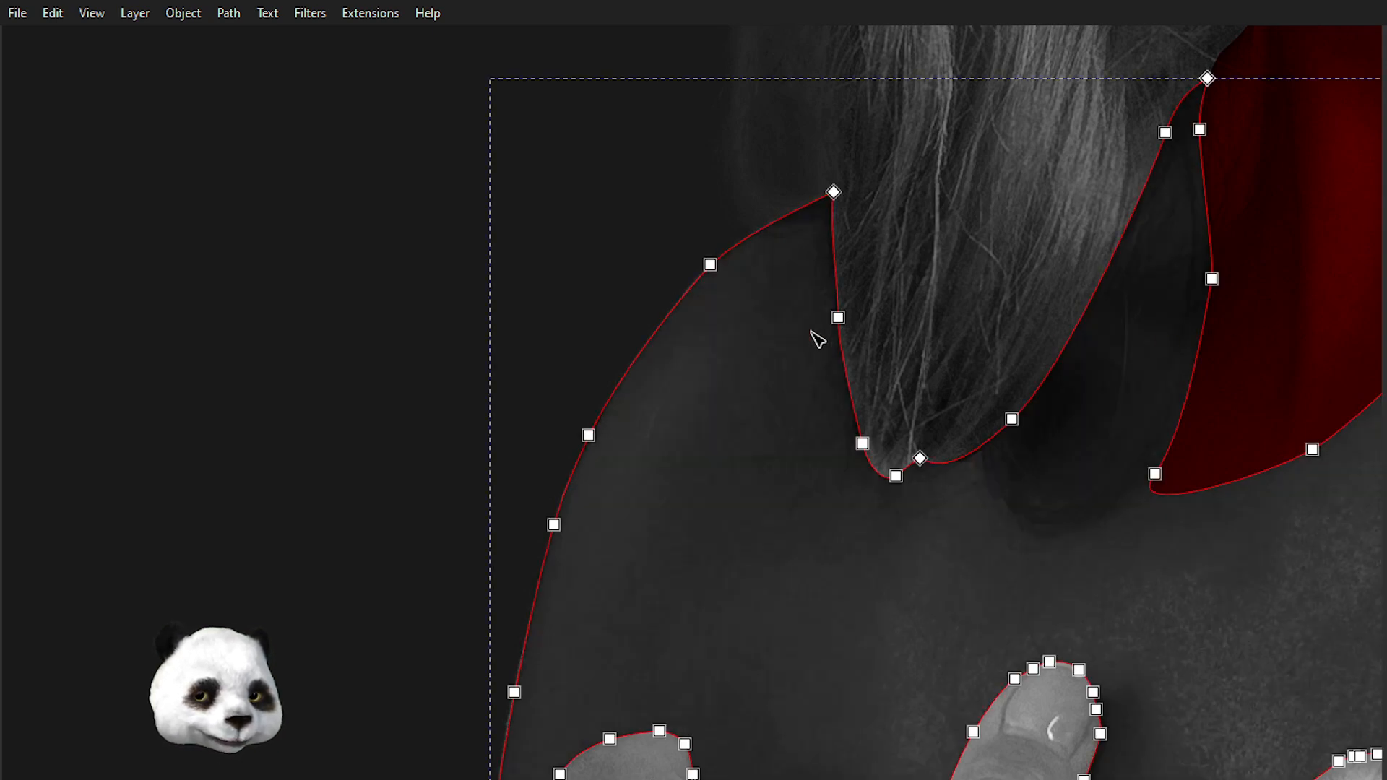
pyautogui.scroll(2, 672, 335)
pyautogui.scroll(2, 657, 209)
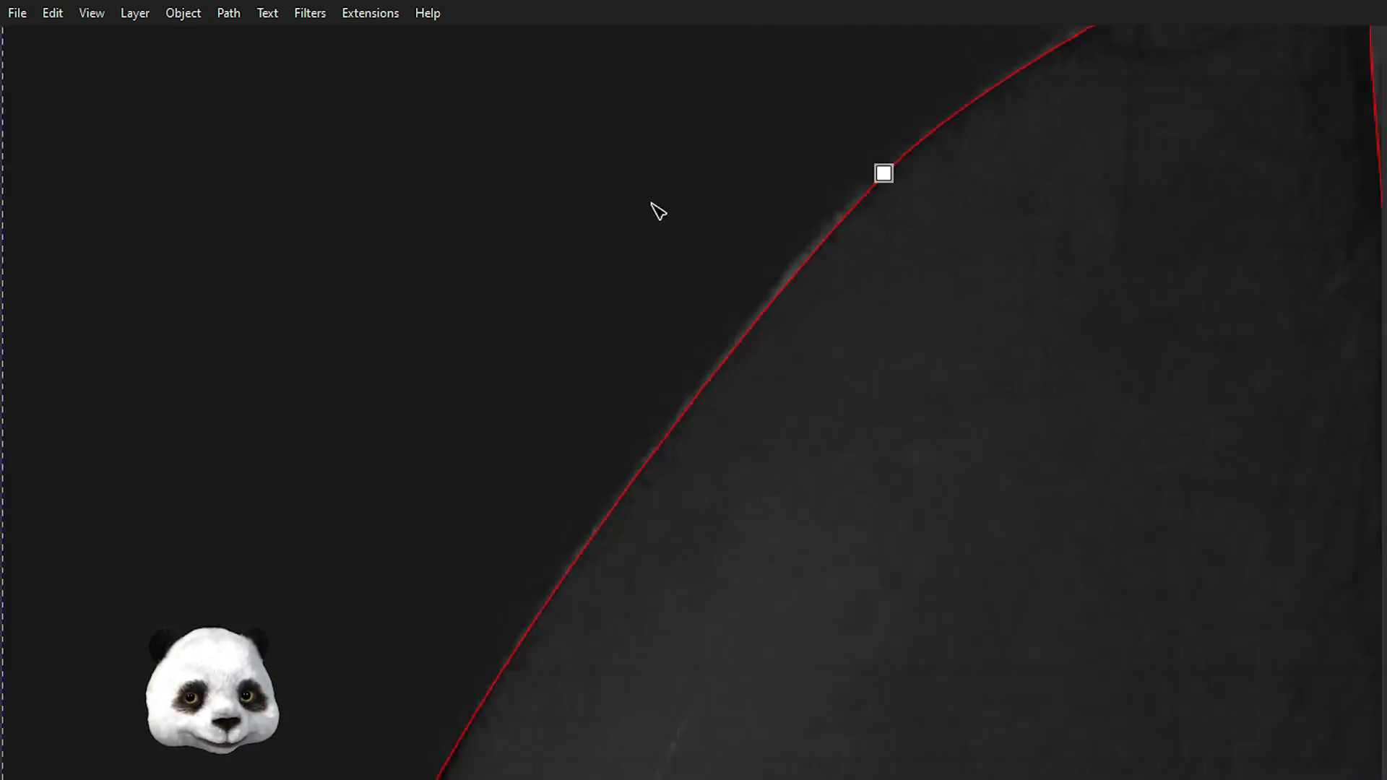
pyautogui.click(883, 174)
pyautogui.moveTo(758, 305); pyautogui.dragTo(732, 314)
pyautogui.moveTo(463, 493); pyautogui.dragTo(839, 97)
pyautogui.moveTo(605, 563); pyautogui.dragTo(904, 93)
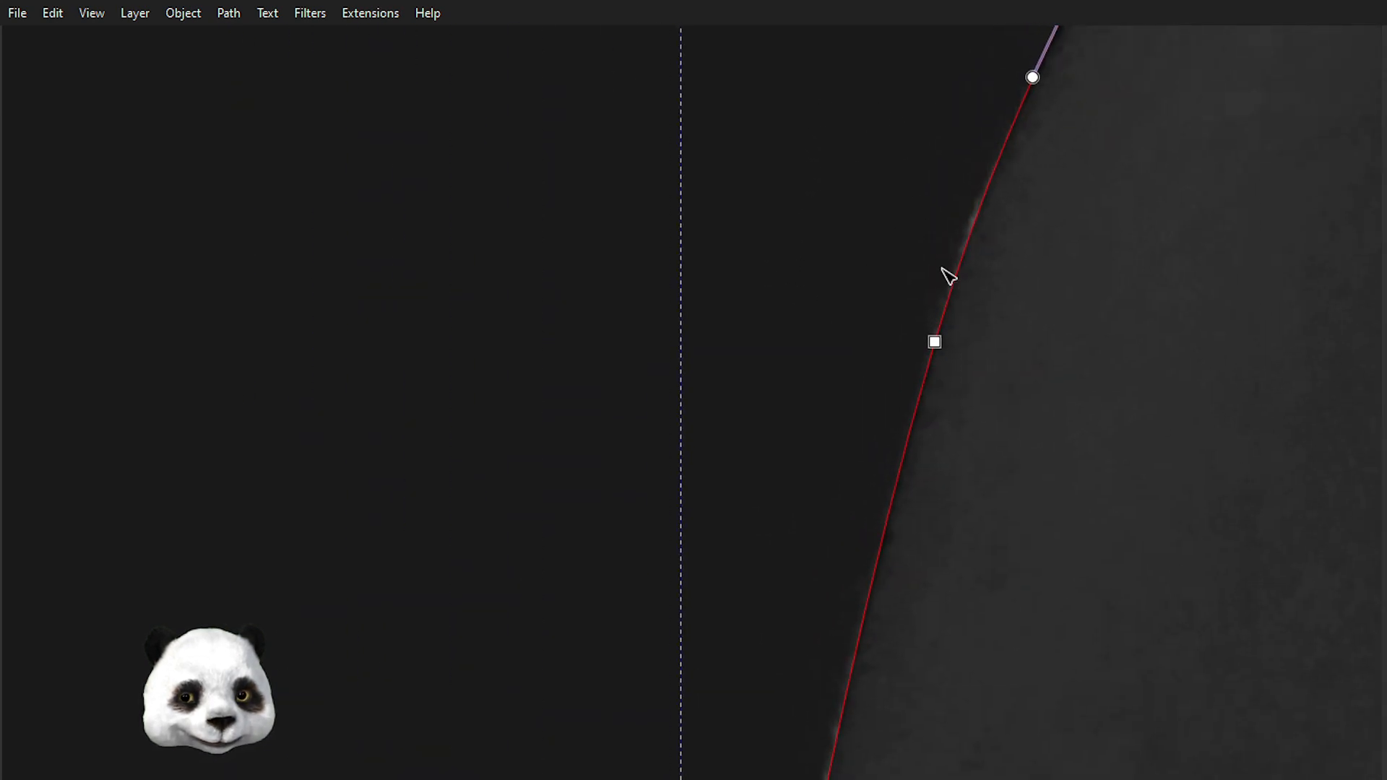
# - Nudge the node on the outer upper-arm edge slightly upward so the outline follows the skin
pyautogui.click(936, 342)
pyautogui.press('Up')
pyautogui.press('Up')
pyautogui.press('Up')
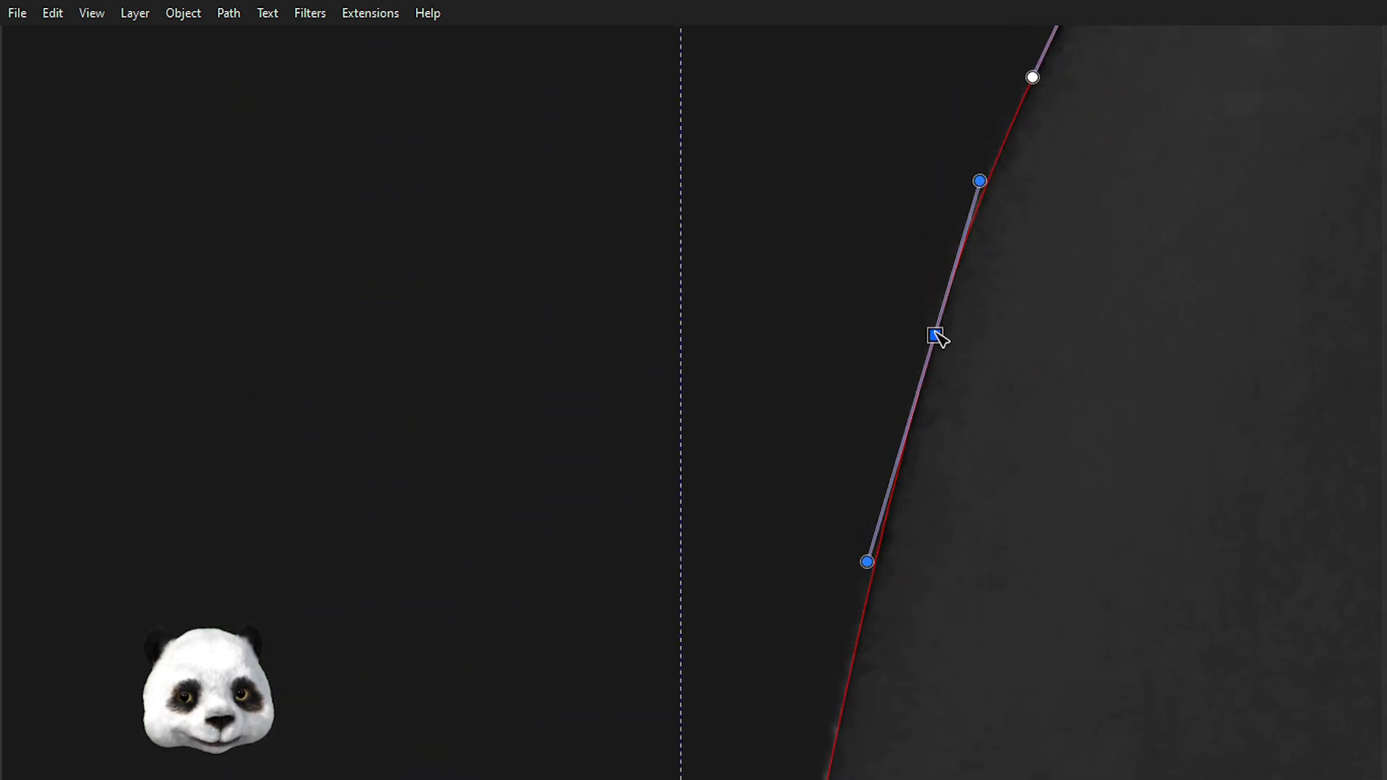
pyautogui.moveTo(841, 452); pyautogui.dragTo(907, 26)
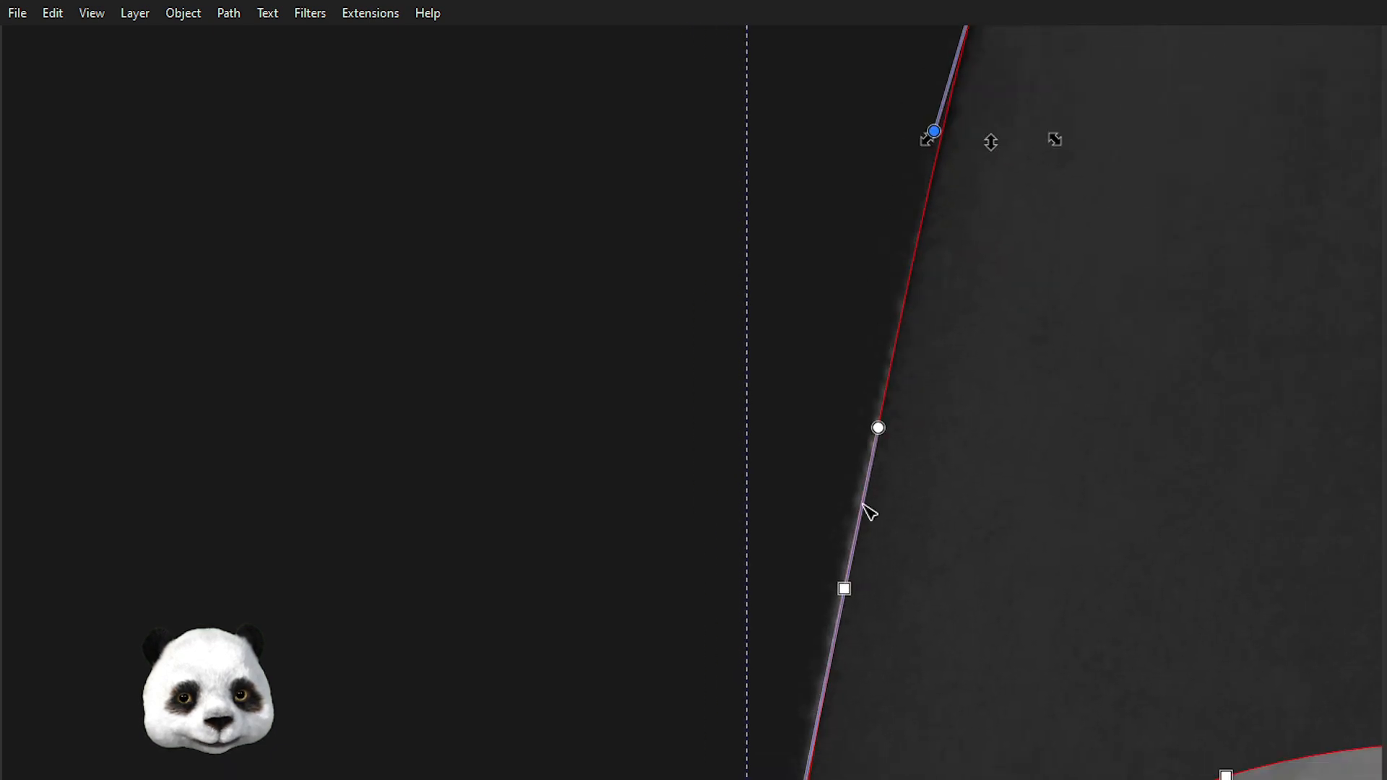
pyautogui.click(844, 589)
pyautogui.scroll(-4, 777, 585)
pyautogui.press('Delete')
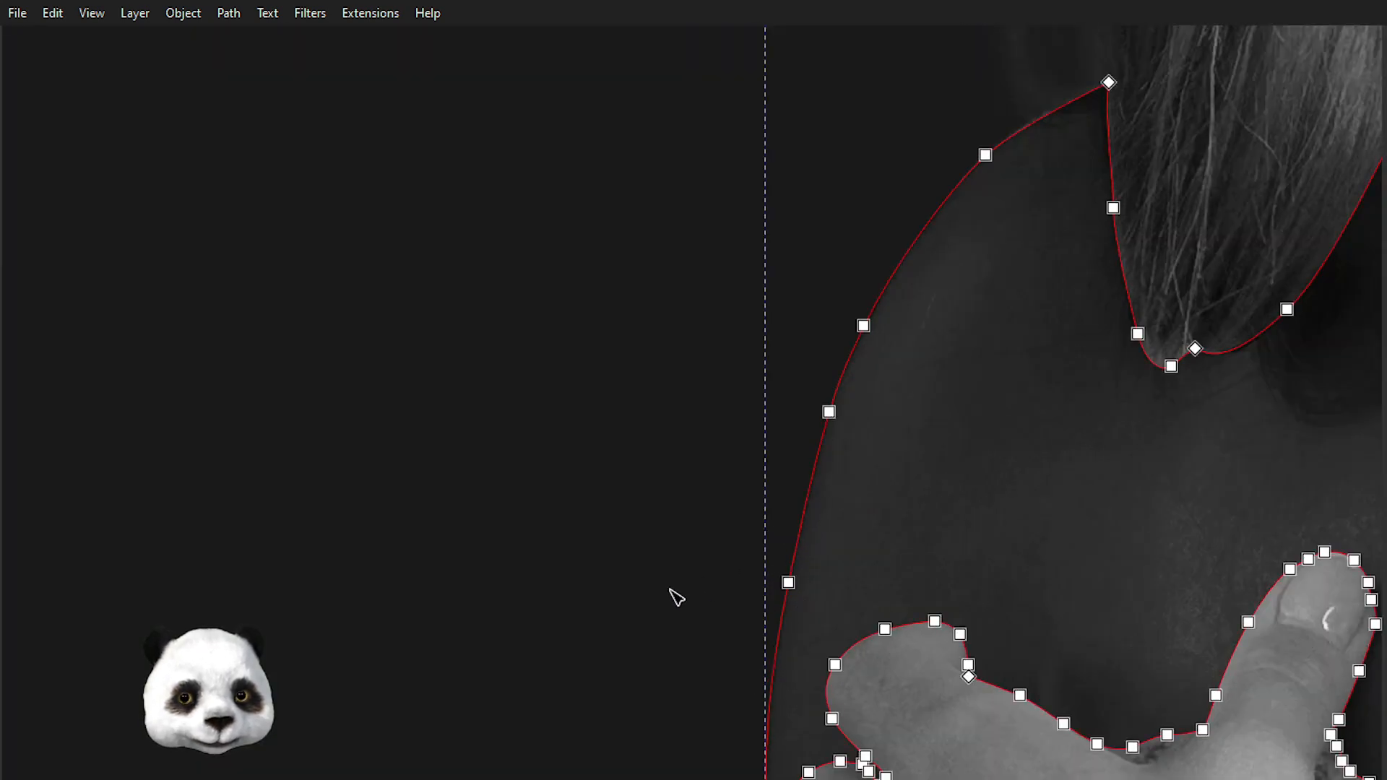
pyautogui.press('Escape')
pyautogui.scroll(-4, 669, 589)
pyautogui.scroll(2, 640, 665)
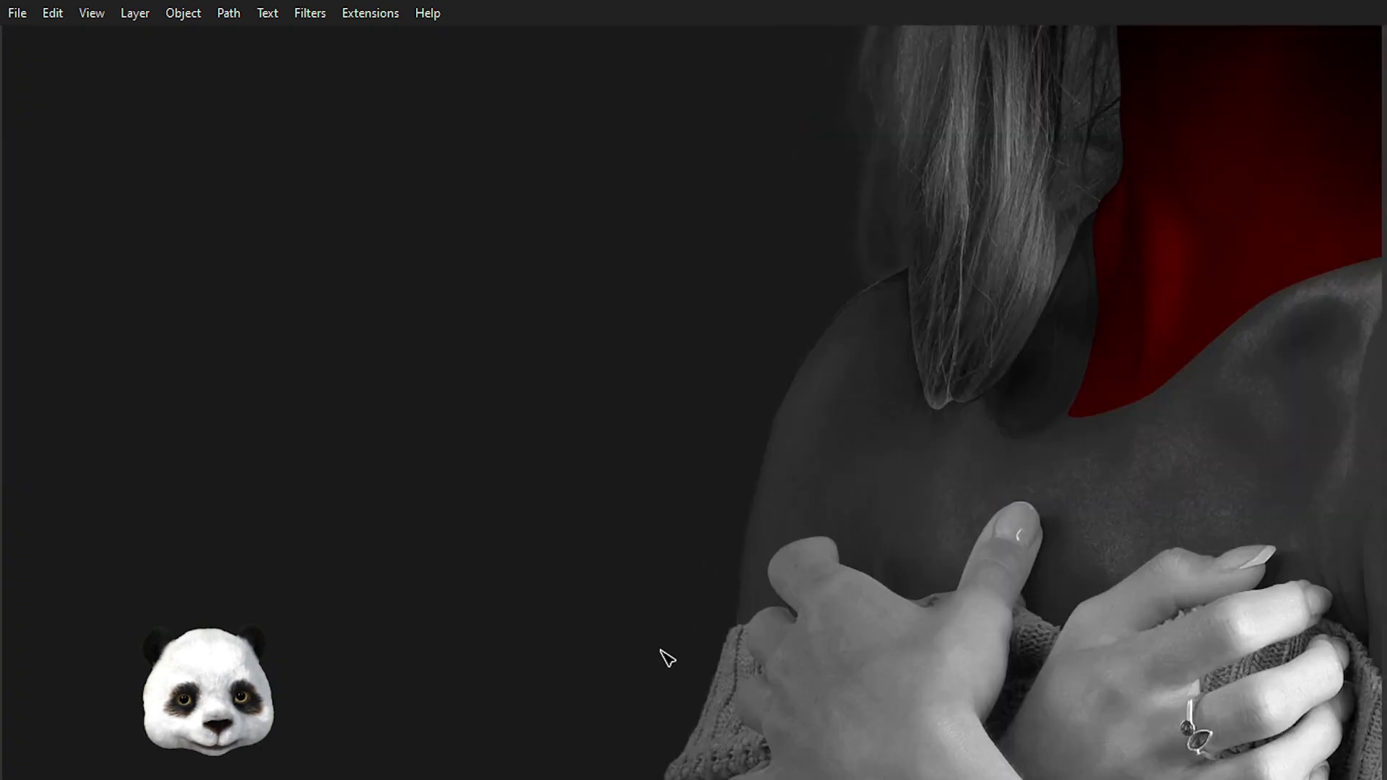
# - Move the upper shoulder node slightly outward and reshape the curve and corner handle leading to the hair so the skin edge is covered
pyautogui.scroll(2, 904, 297)
pyautogui.click(801, 302)
pyautogui.scroll(2, 800, 302)
pyautogui.click(674, 423)
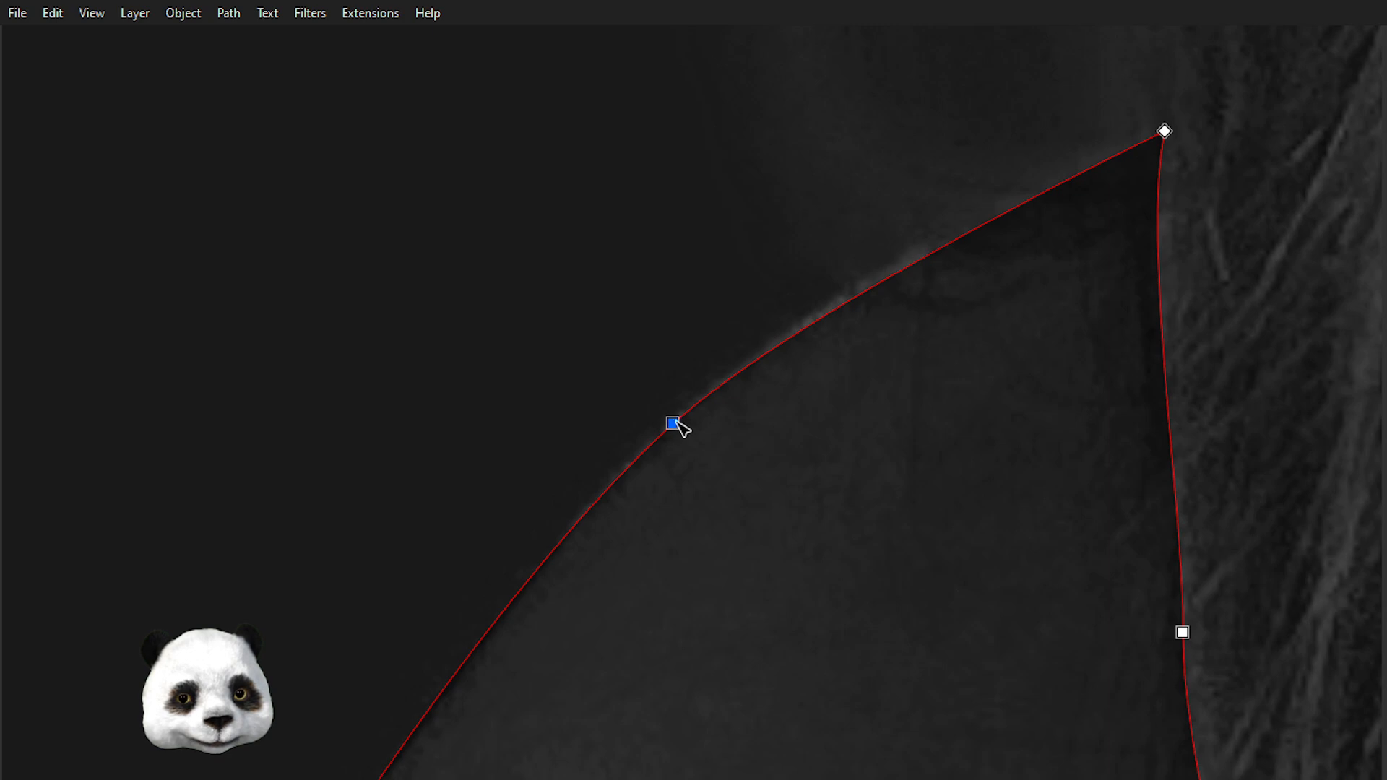
pyautogui.moveTo(673, 423); pyautogui.dragTo(683, 410)
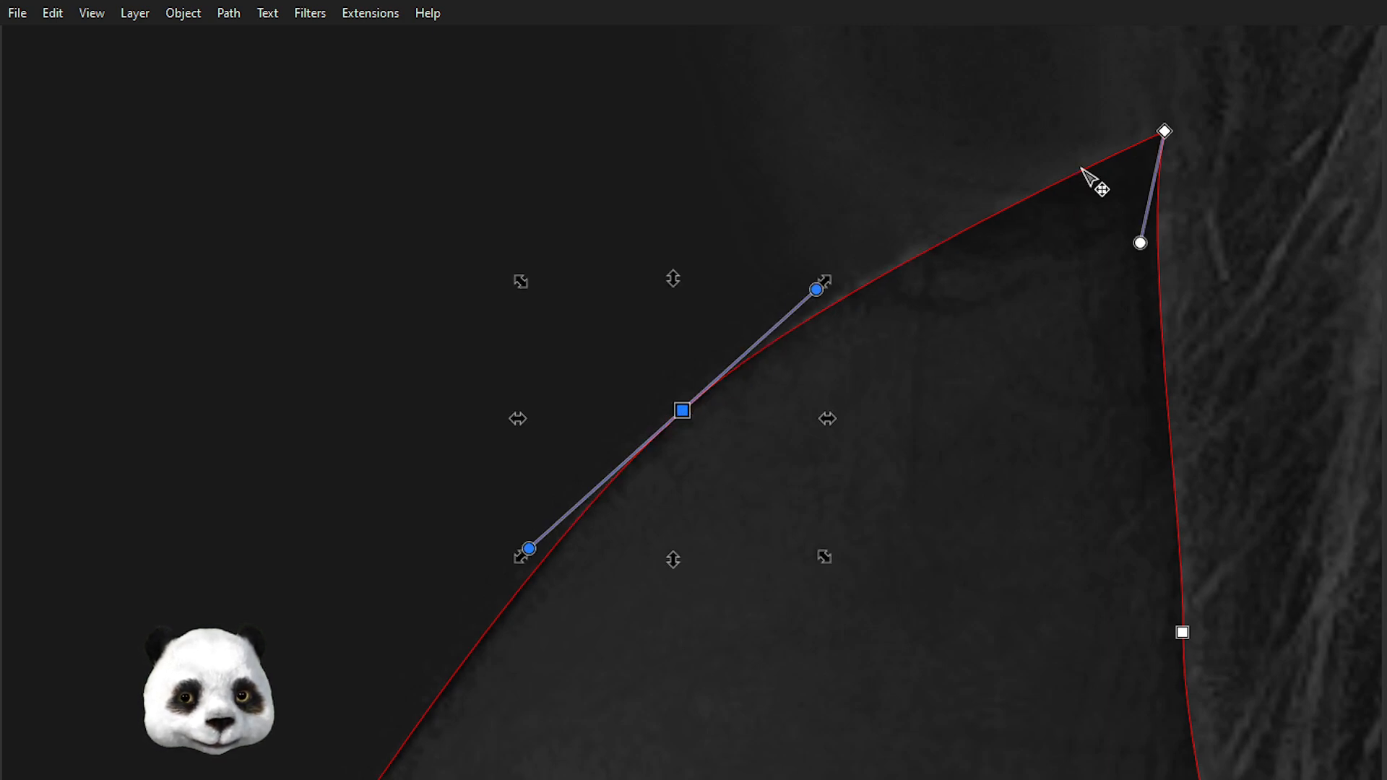
pyautogui.moveTo(1055, 181); pyautogui.dragTo(1051, 182)
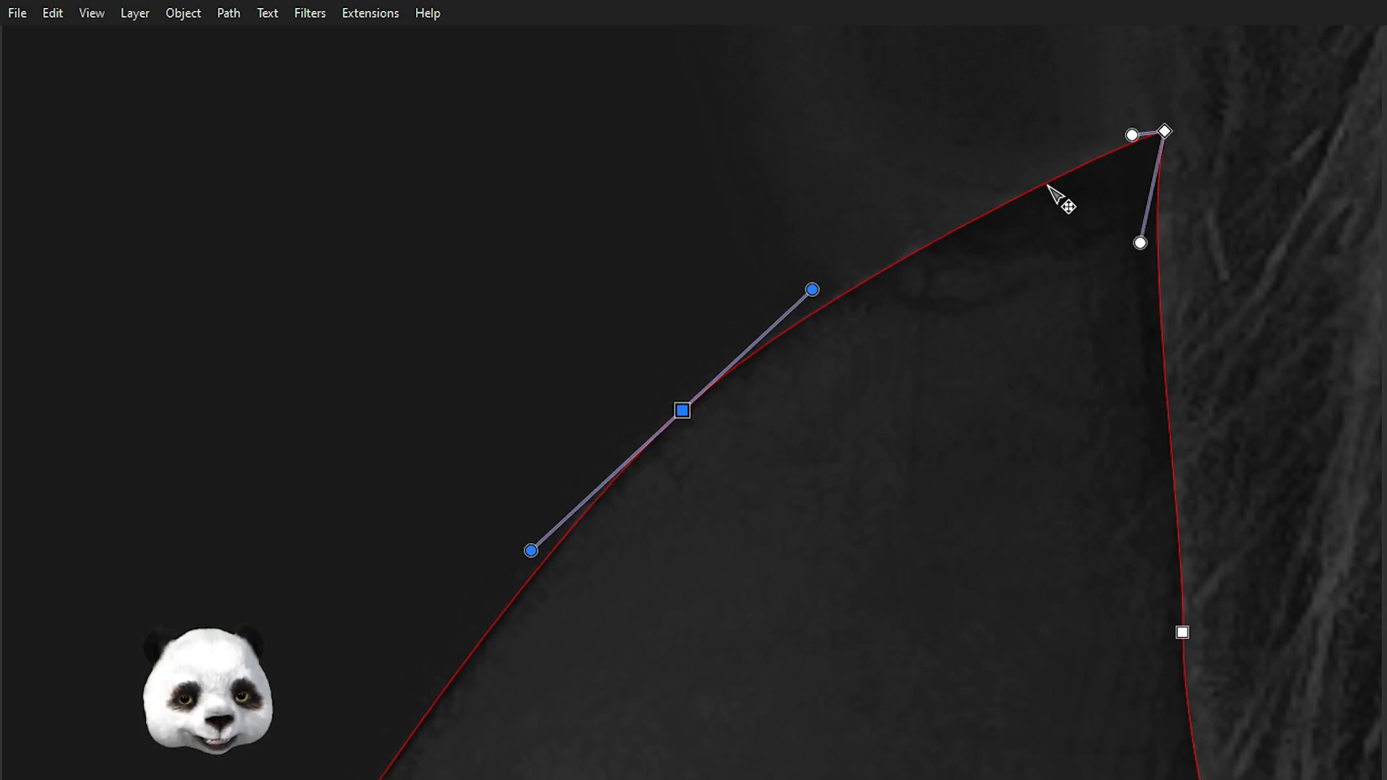
pyautogui.moveTo(1132, 135); pyautogui.dragTo(1075, 166)
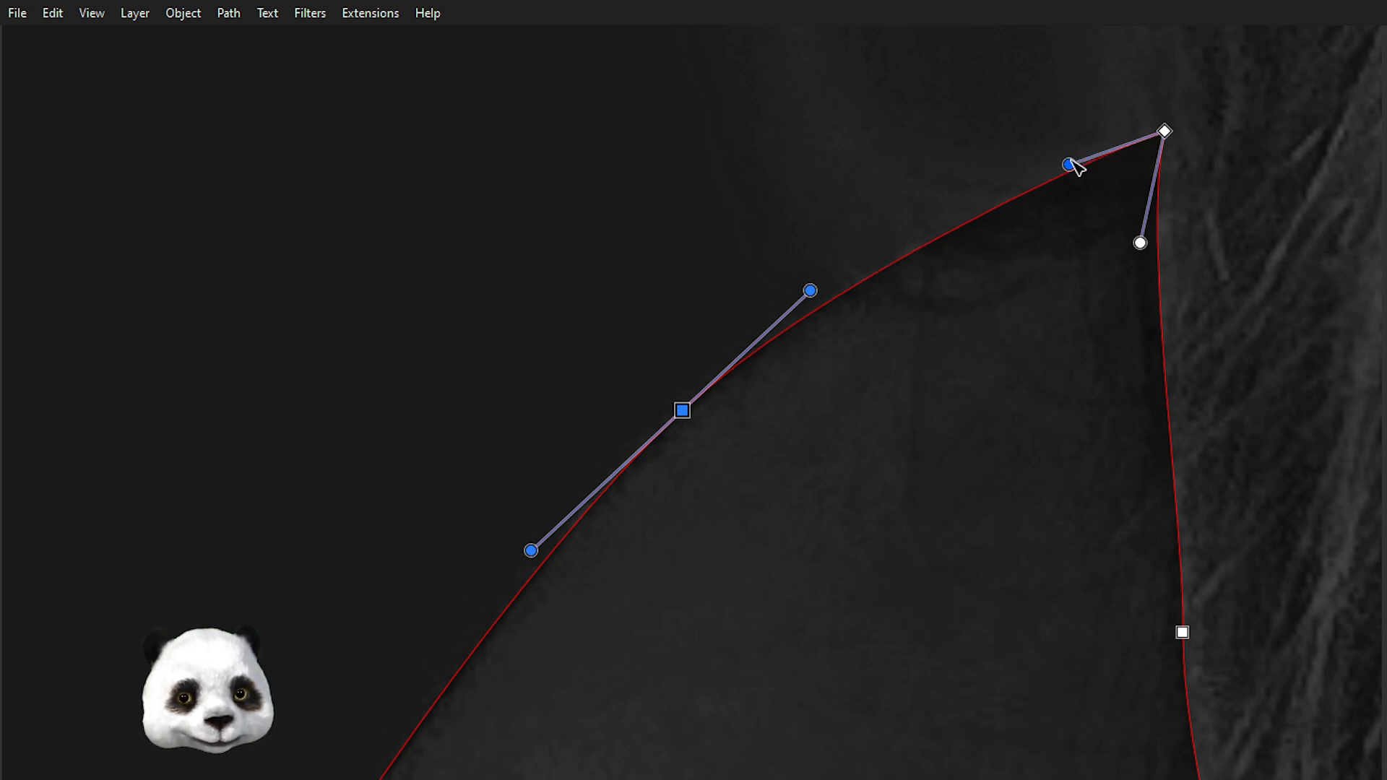
pyautogui.click(592, 276)
pyautogui.click(592, 282)
pyautogui.scroll(-6, 538, 309)
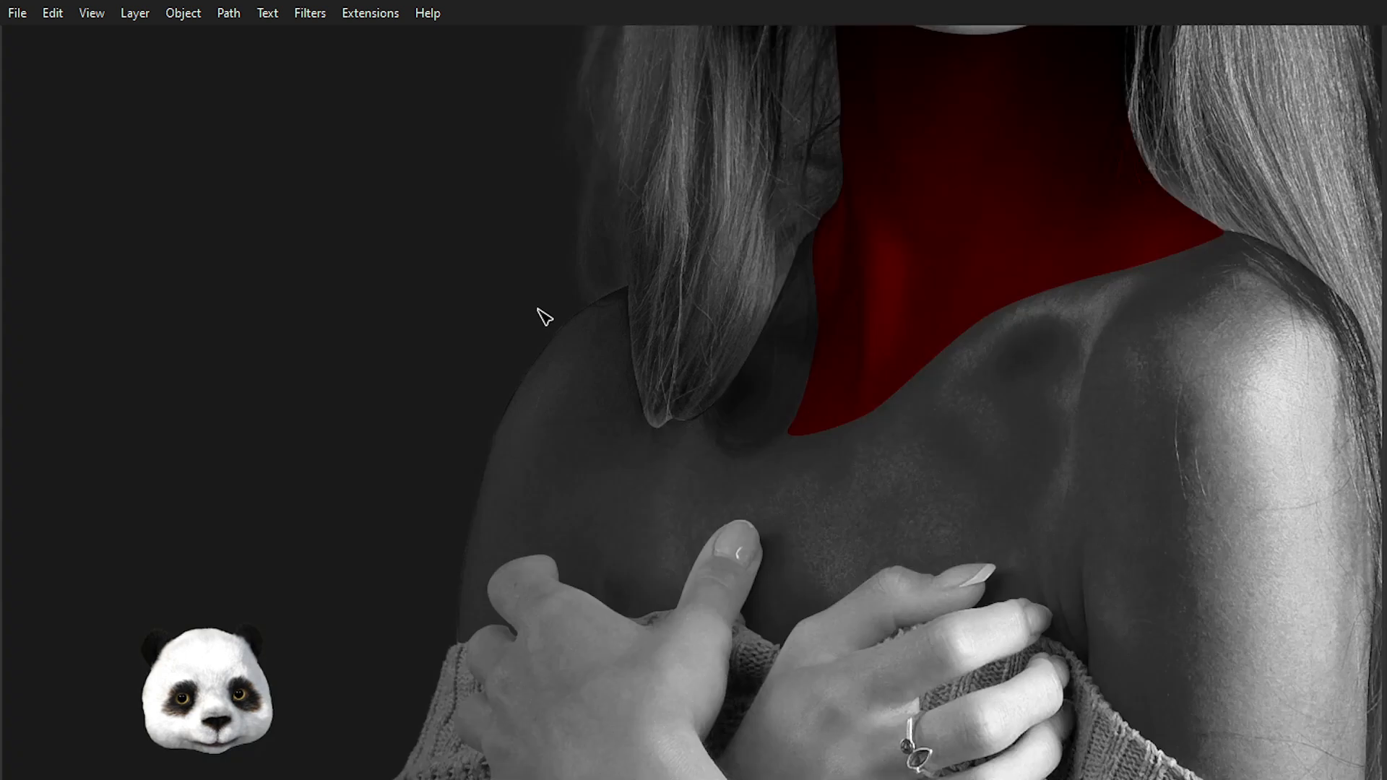
pyautogui.scroll(-3, 420, 355)
pyautogui.scroll(3, 388, 384)
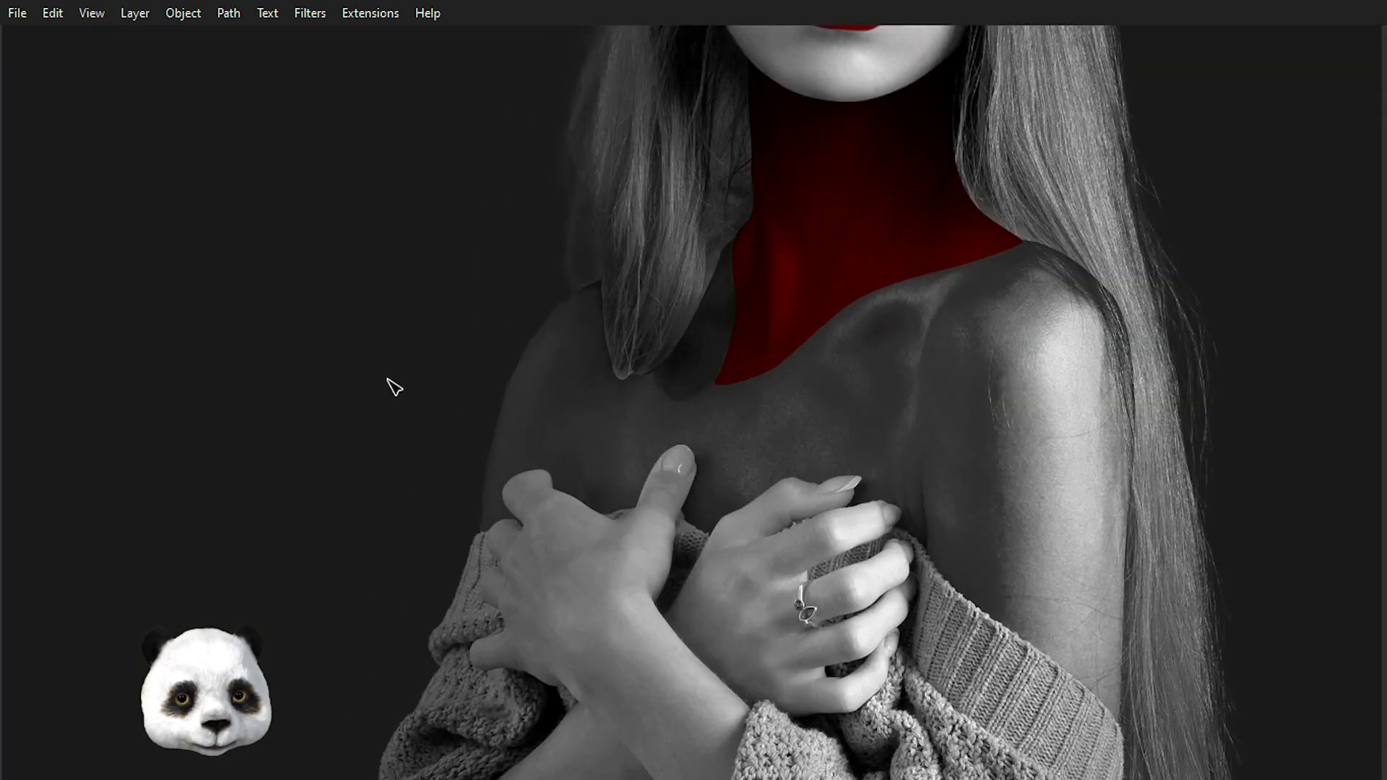
# - Shift the outer-arm node a little farther up along the edge to cover the remaining light fringe of skin
pyautogui.scroll(3, 393, 386)
pyautogui.scroll(2, 438, 370)
pyautogui.scroll(2, 513, 365)
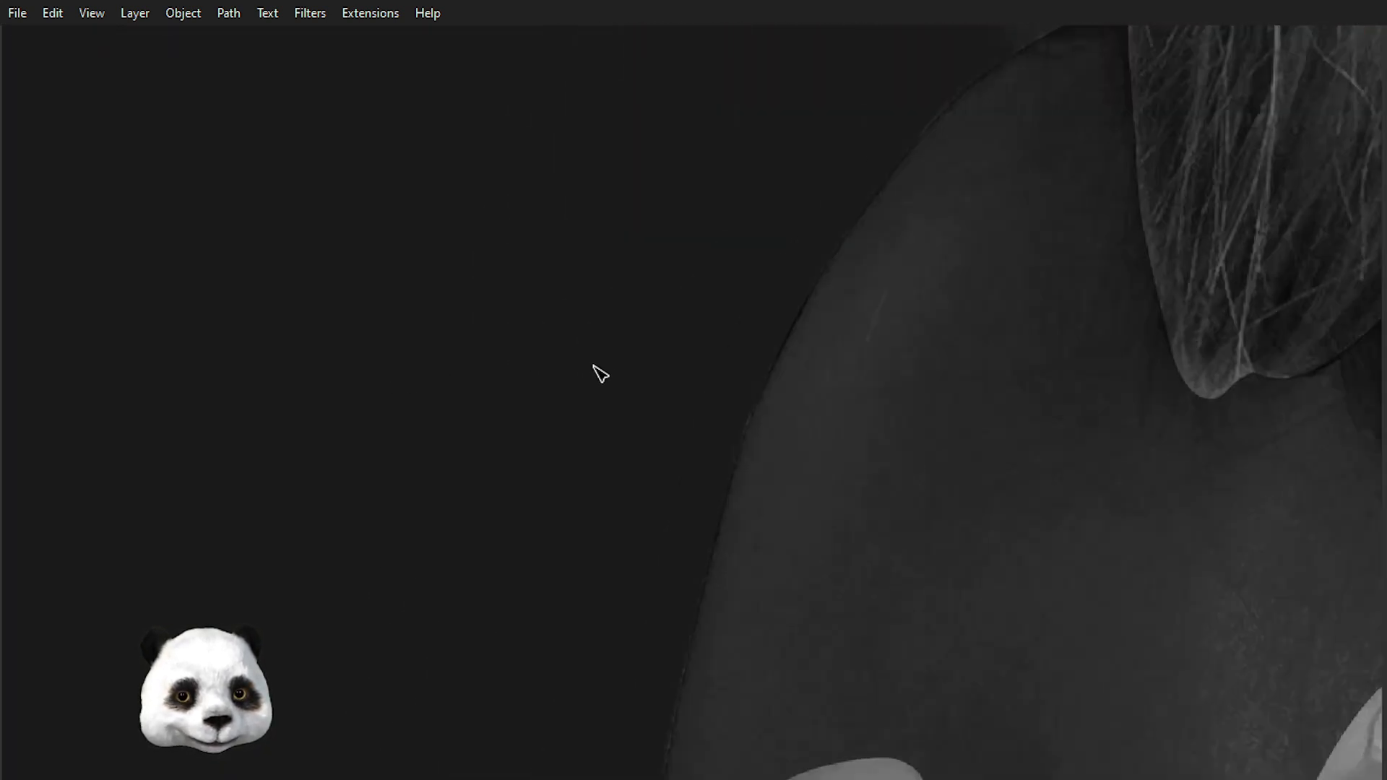
pyautogui.scroll(2, 773, 456)
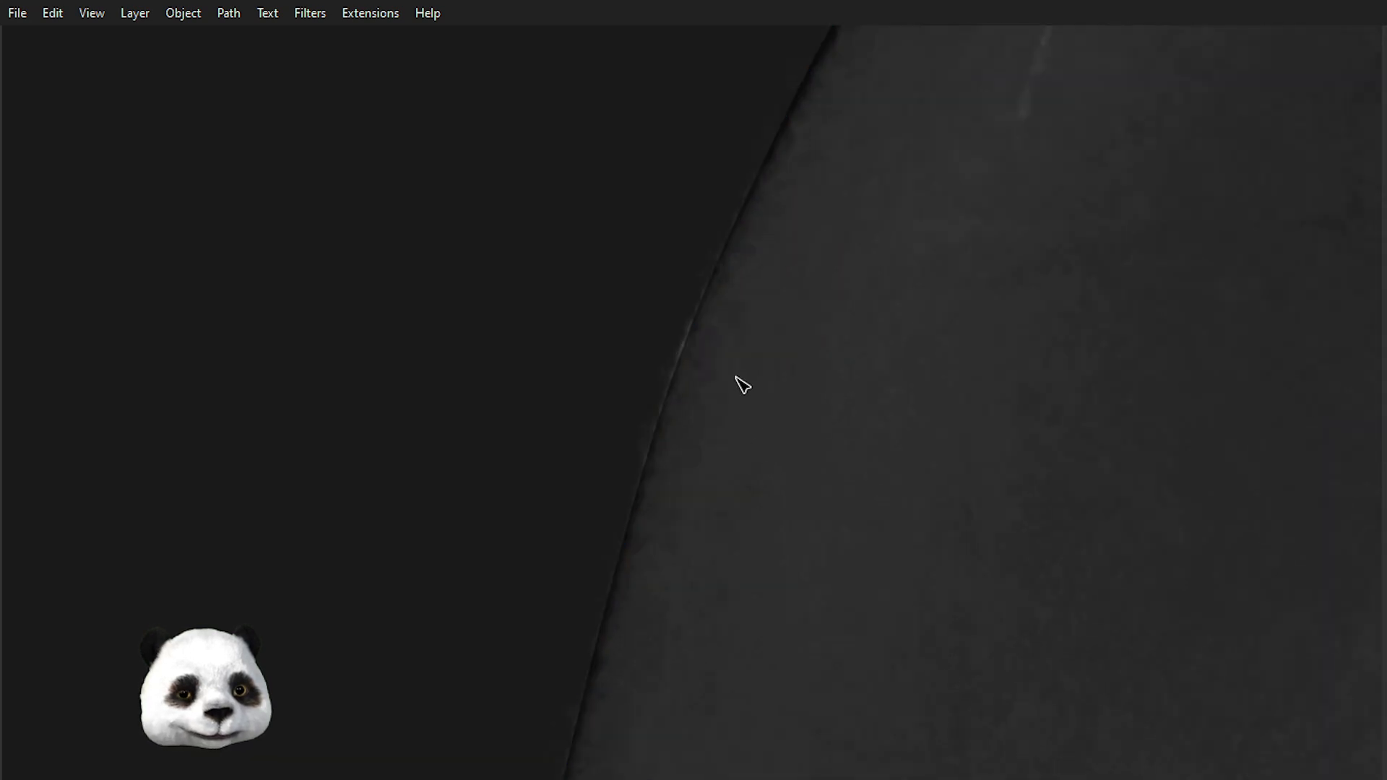
pyautogui.click(704, 336)
pyautogui.click(648, 456)
pyautogui.moveTo(648, 457); pyautogui.dragTo(649, 446)
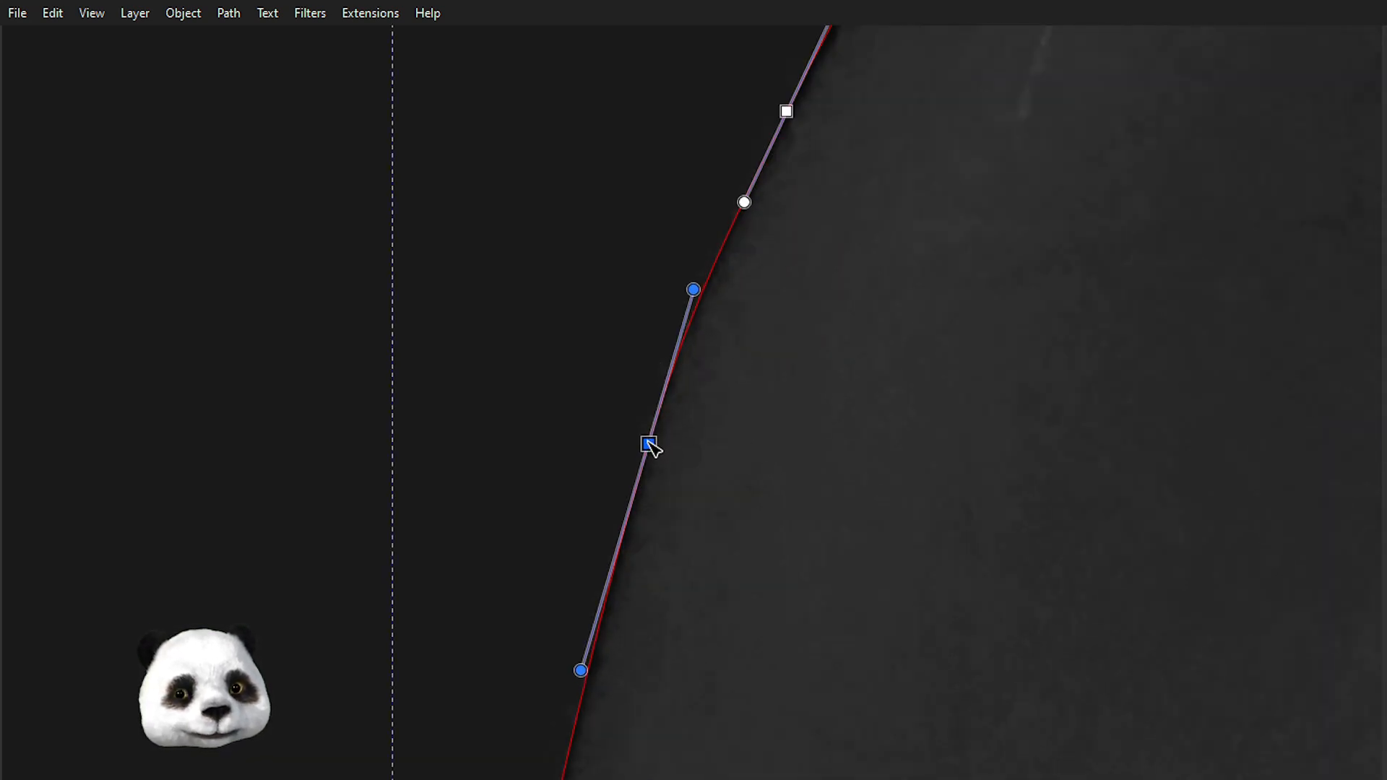
pyautogui.moveTo(718, 160); pyautogui.dragTo(663, 441)
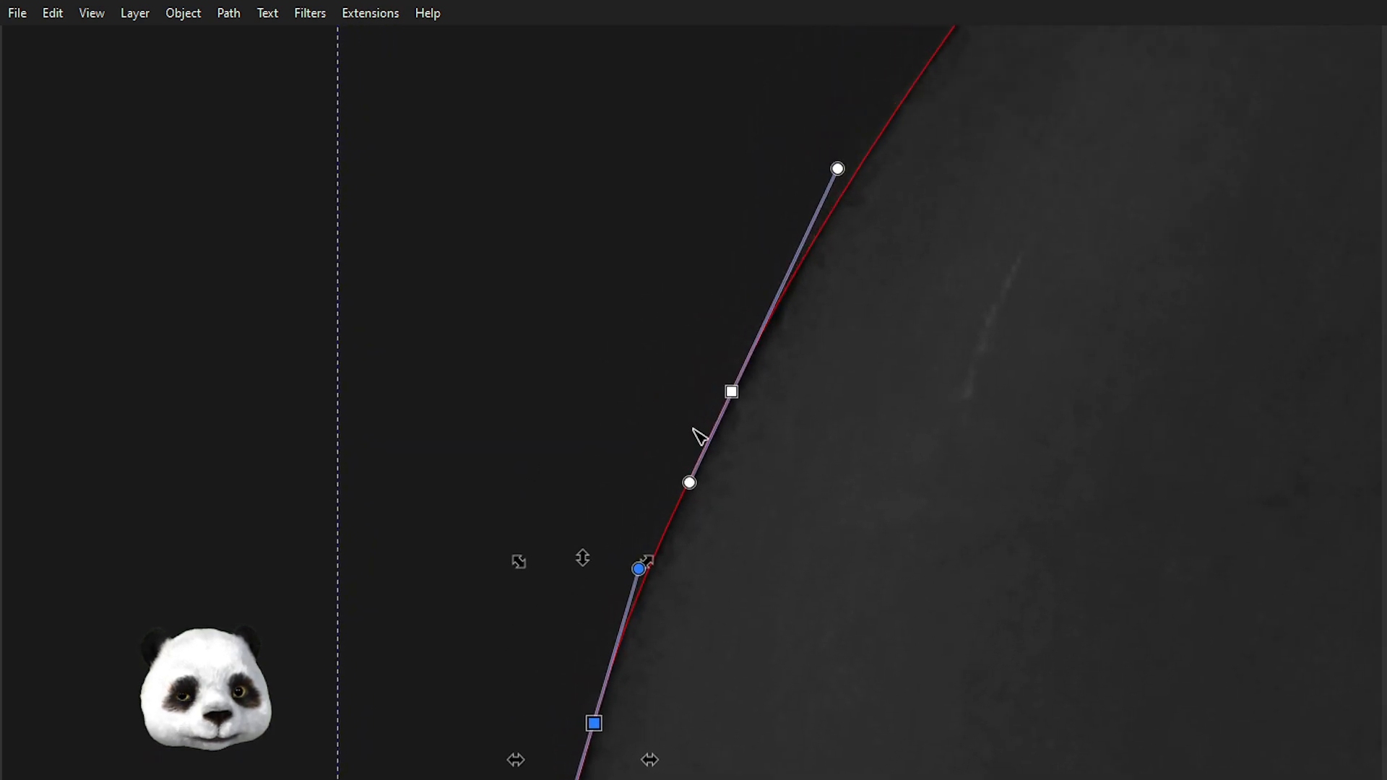
pyautogui.click(732, 390)
pyautogui.scroll(-2, 633, 340)
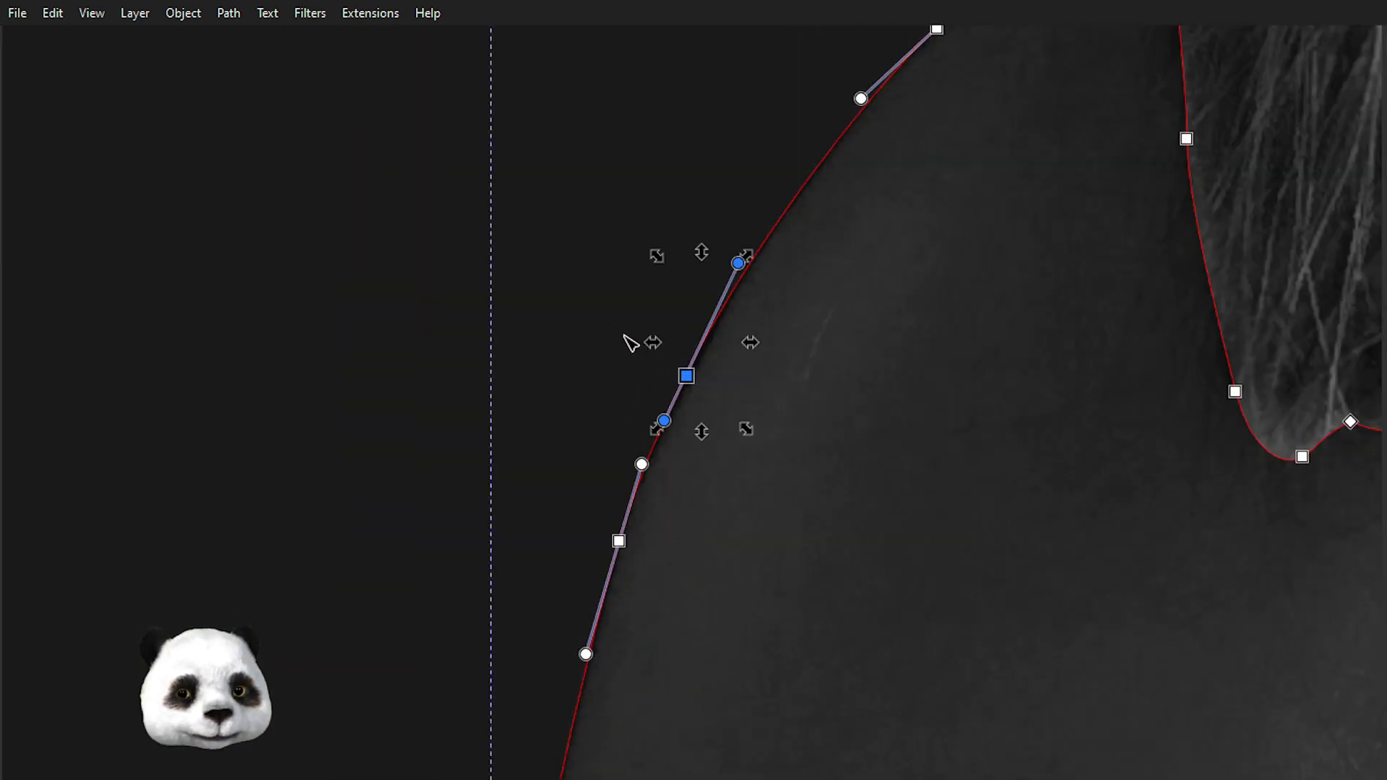
pyautogui.scroll(-2, 632, 339)
pyautogui.click(600, 309)
pyautogui.click(600, 313)
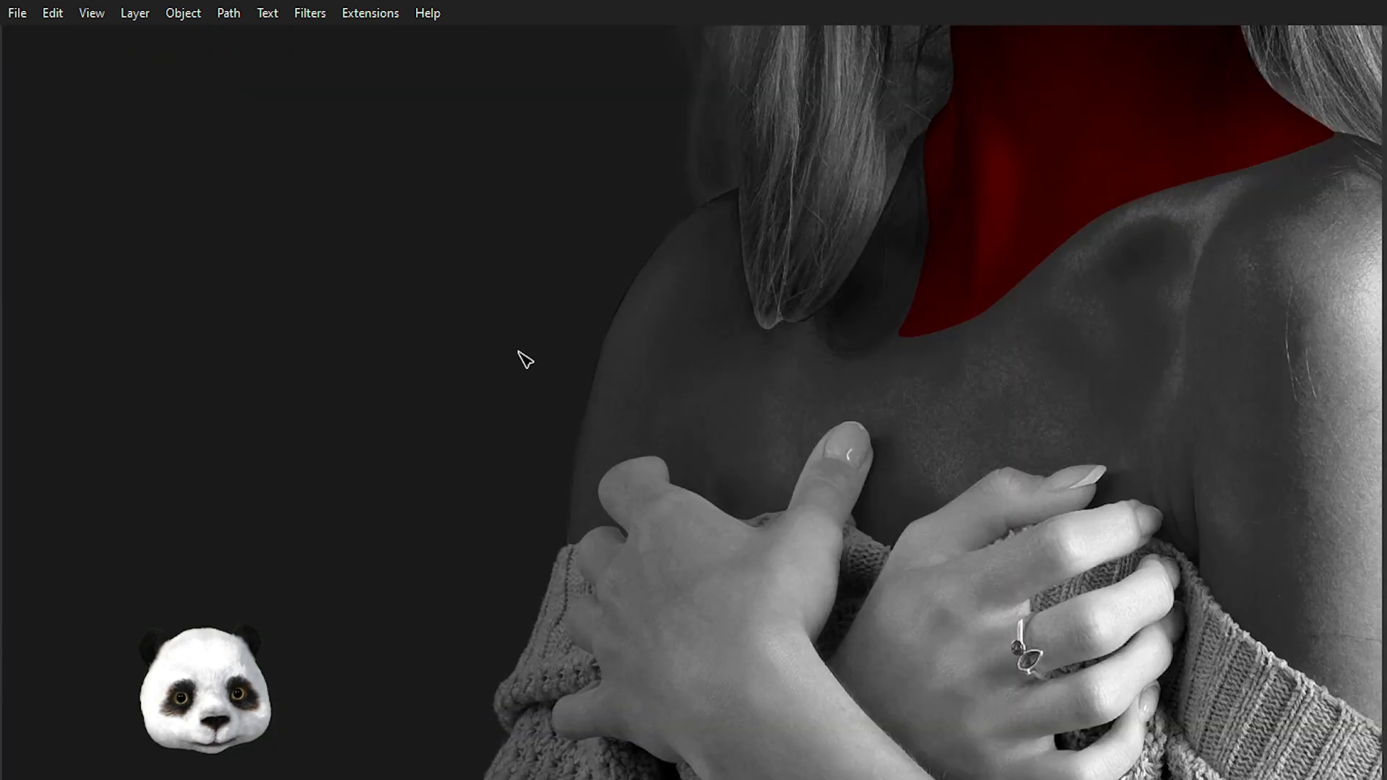
pyautogui.scroll(-2, 588, 301)
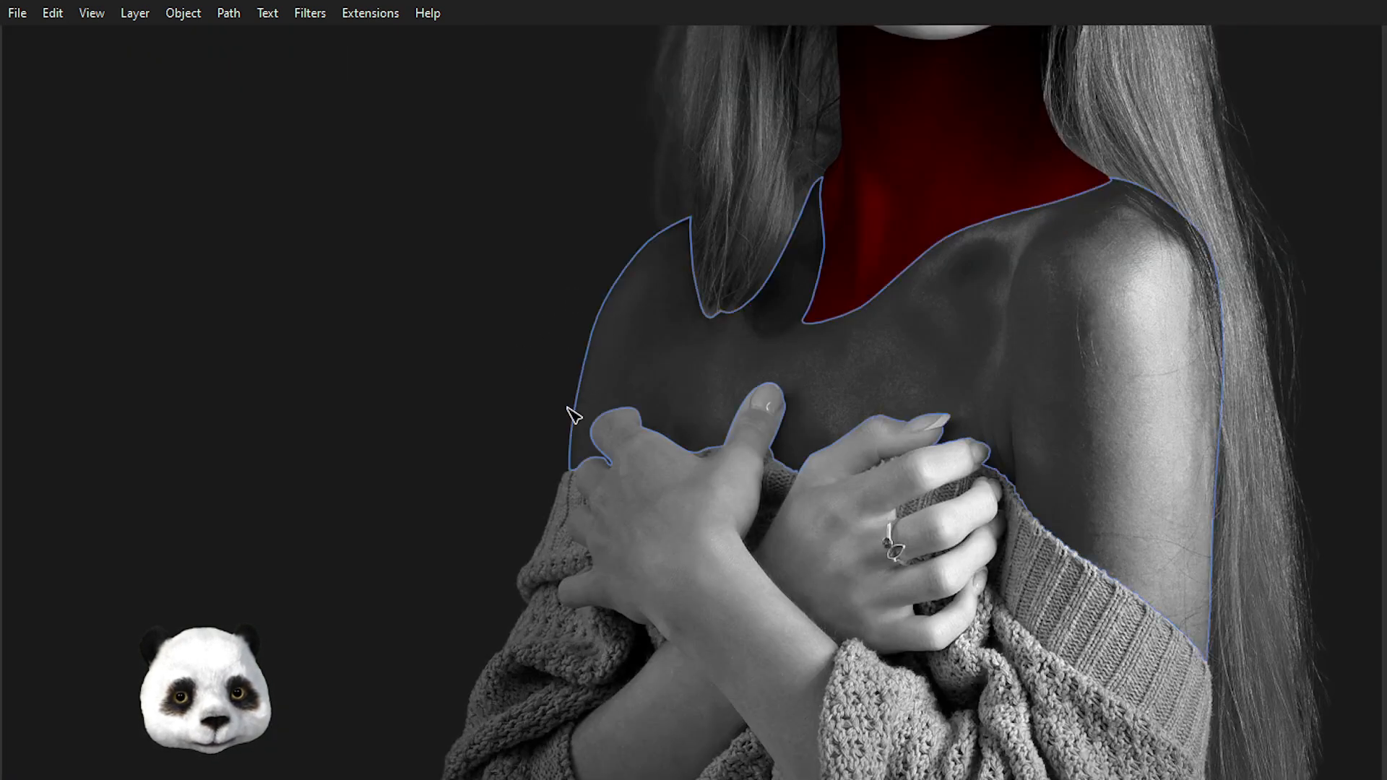
# - Move the body shape's corner node where the outer arm meets the sleeve slightly outward and down
pyautogui.scroll(6, 567, 477)
pyautogui.click(688, 419)
pyautogui.scroll(2, 689, 419)
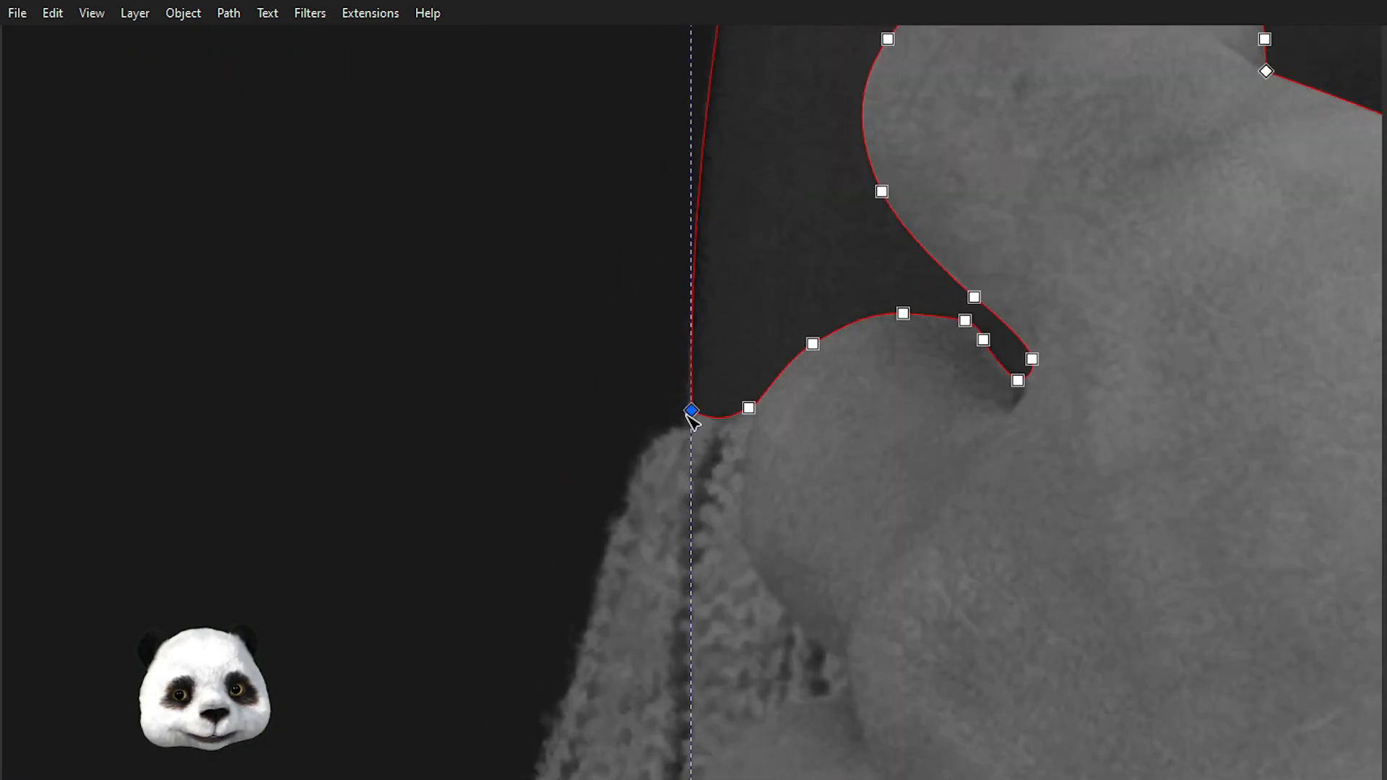
pyautogui.moveTo(692, 419); pyautogui.dragTo(688, 421)
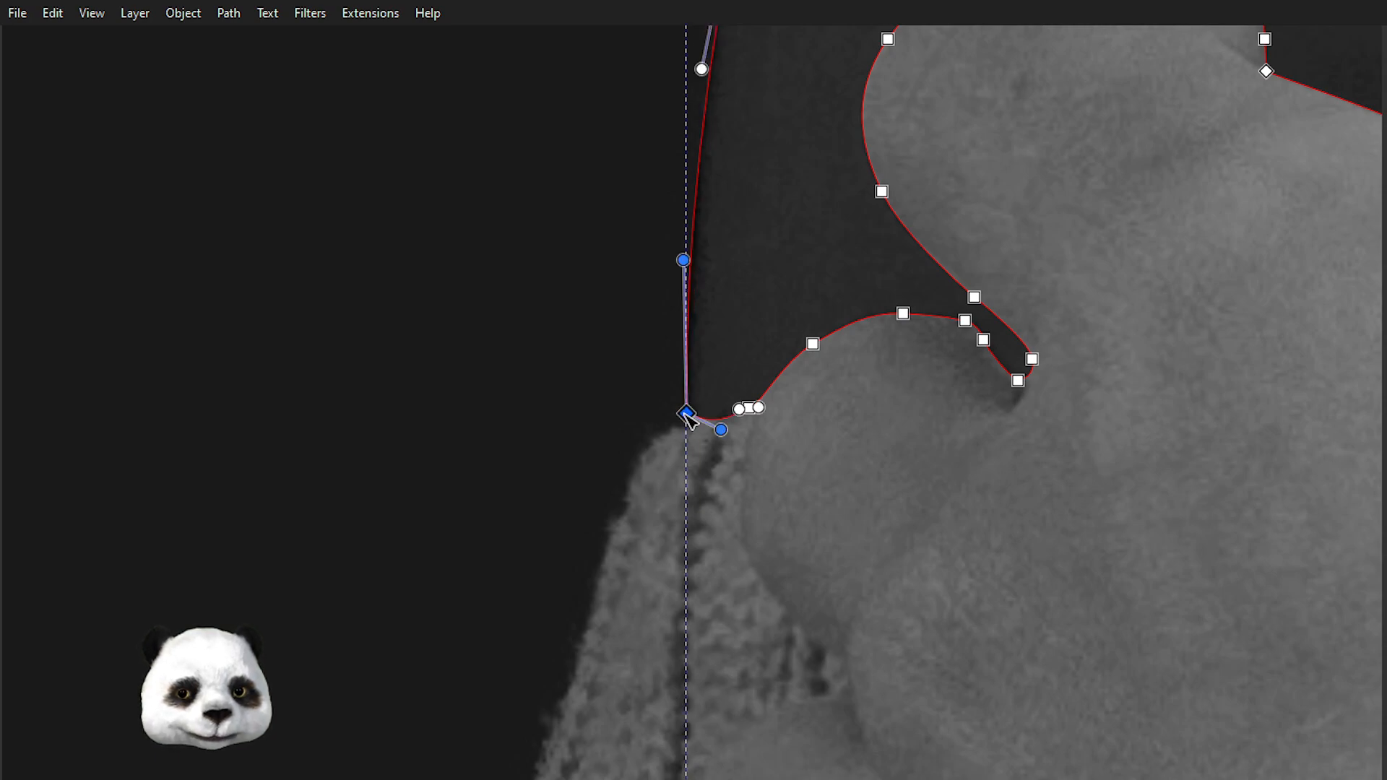
pyautogui.click(518, 419)
pyautogui.click(517, 419)
pyautogui.scroll(-6, 491, 421)
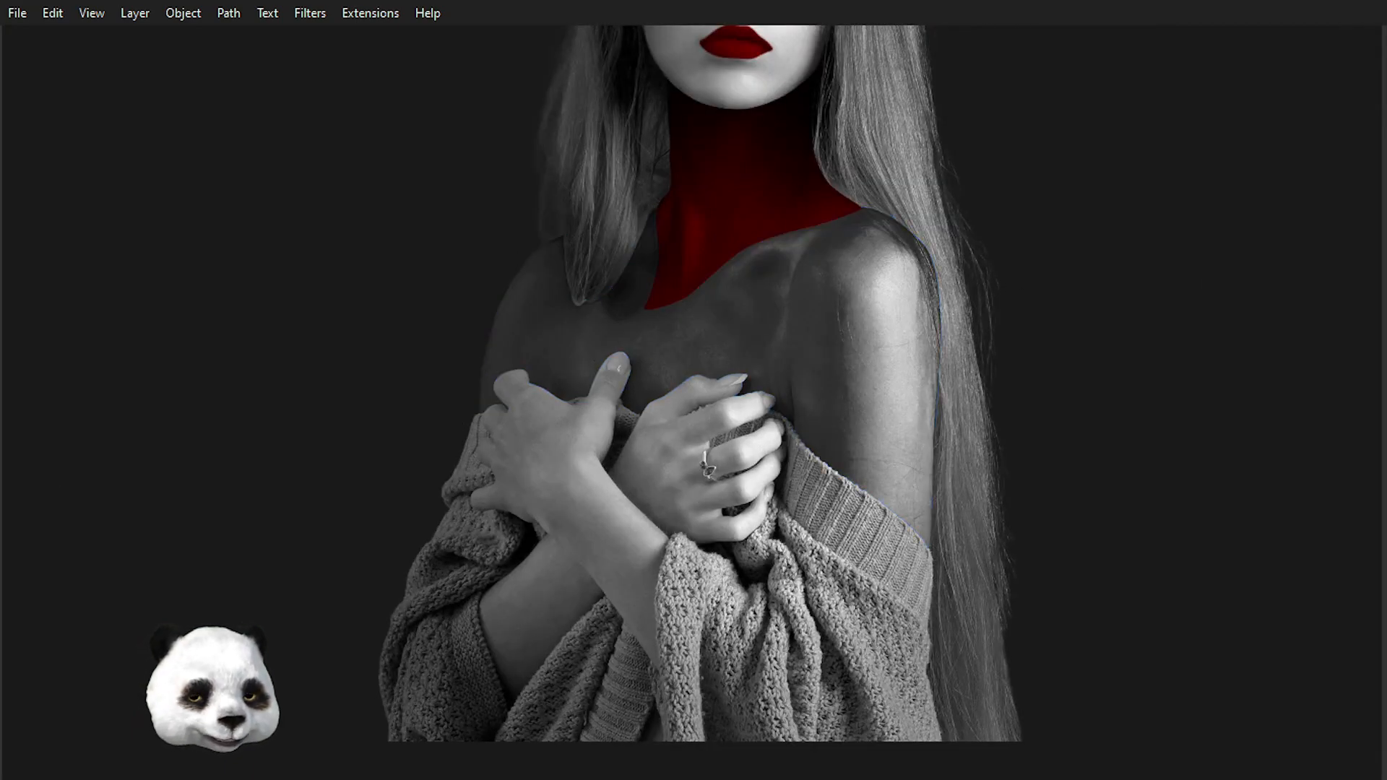
# - Try different blend variations on the body shape and settle on near-black shoulders with a teal arm highlight
pyautogui.click(485, 413)
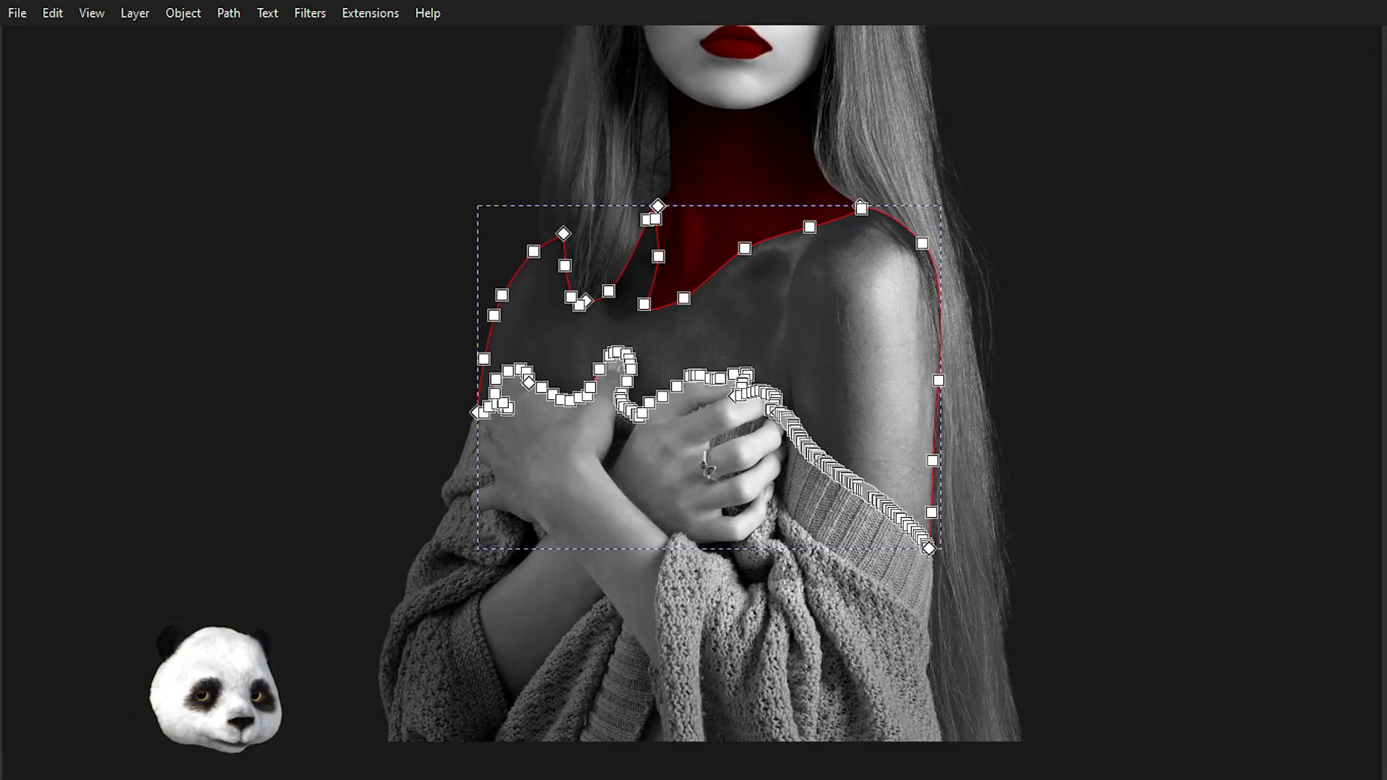
pyautogui.press('d')
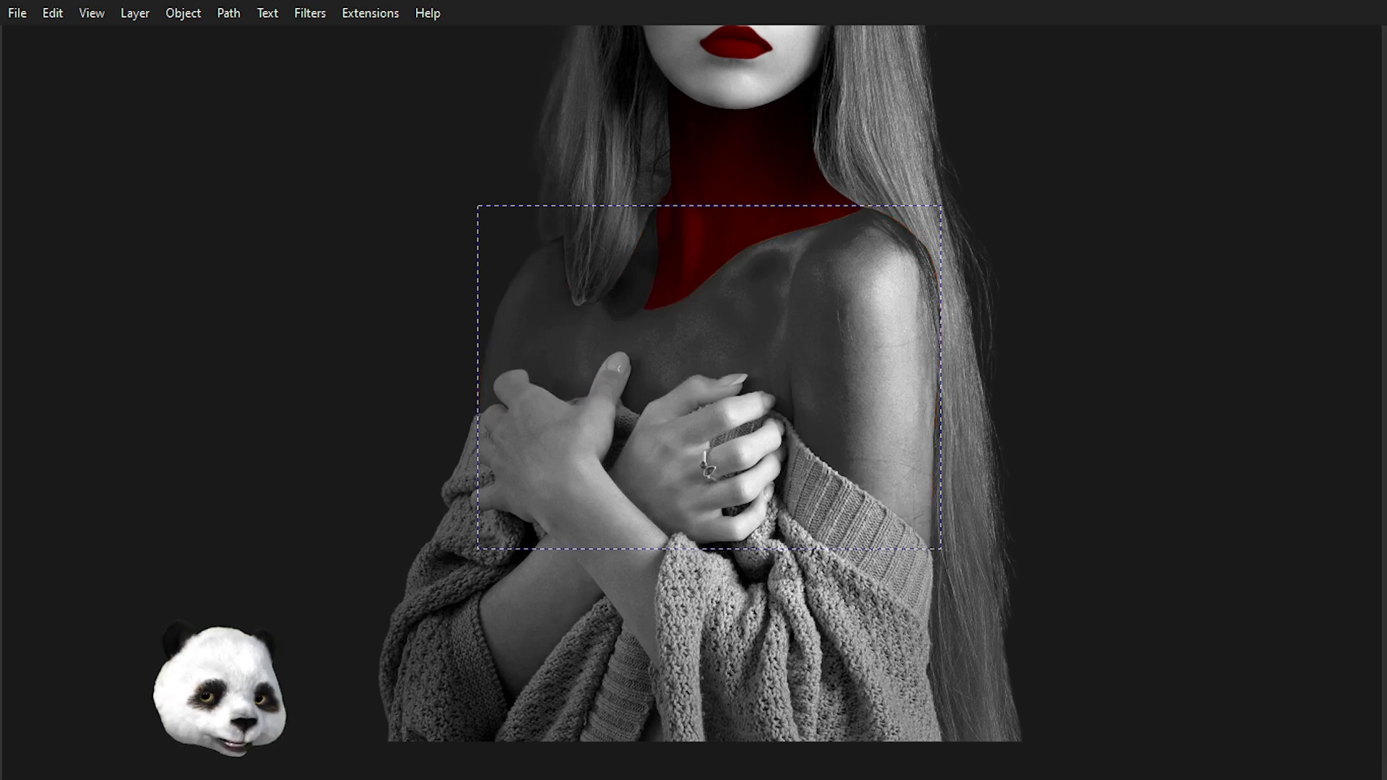
pyautogui.press('n')
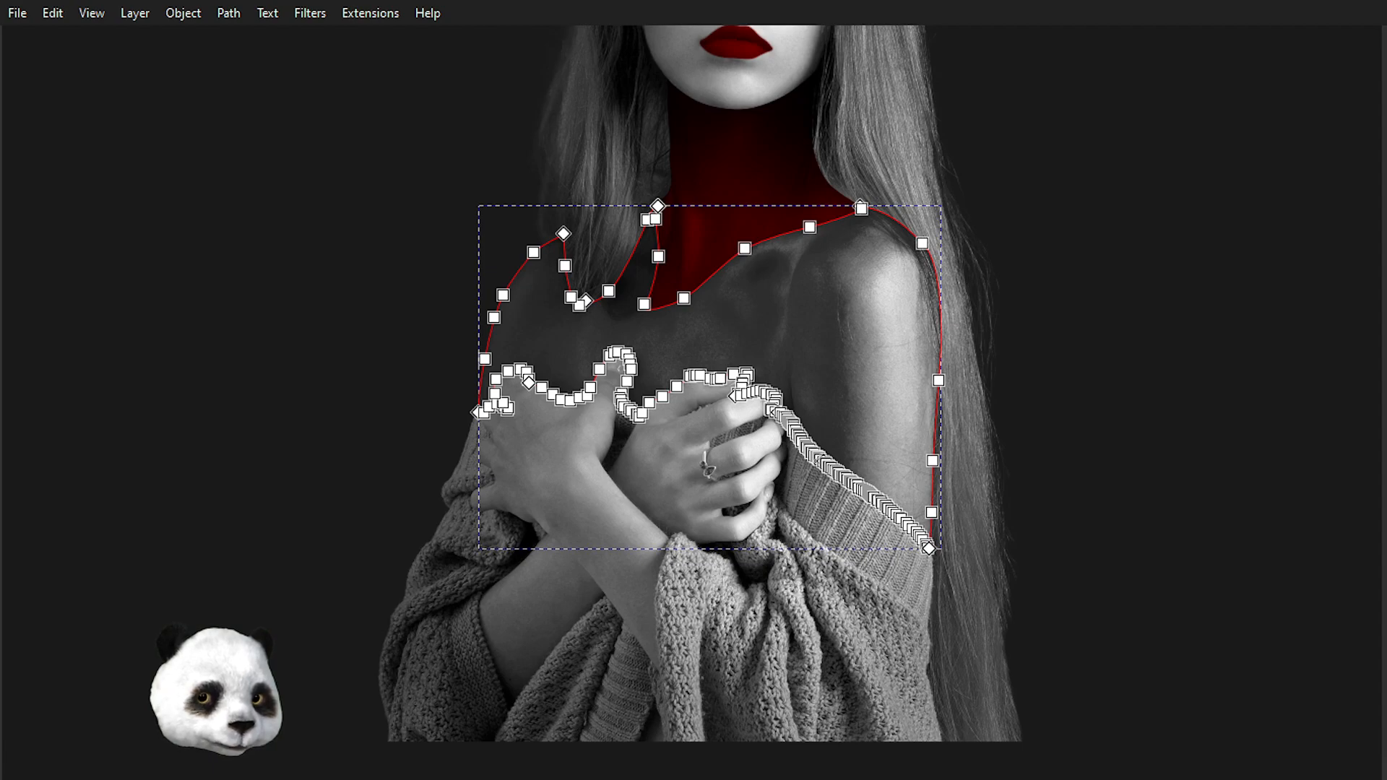
pyautogui.hotkey('ctrl', 'd')
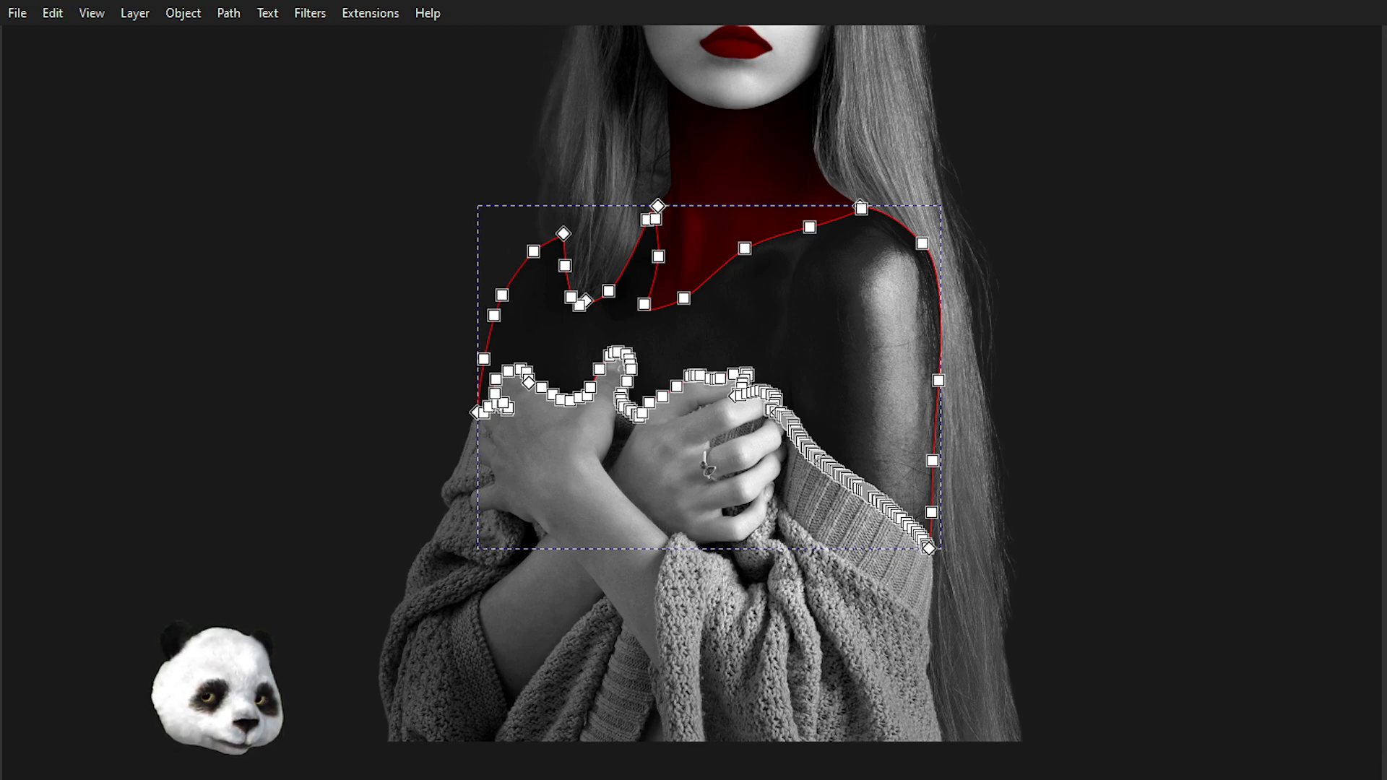
pyautogui.hotkey('ctrl', 'z')
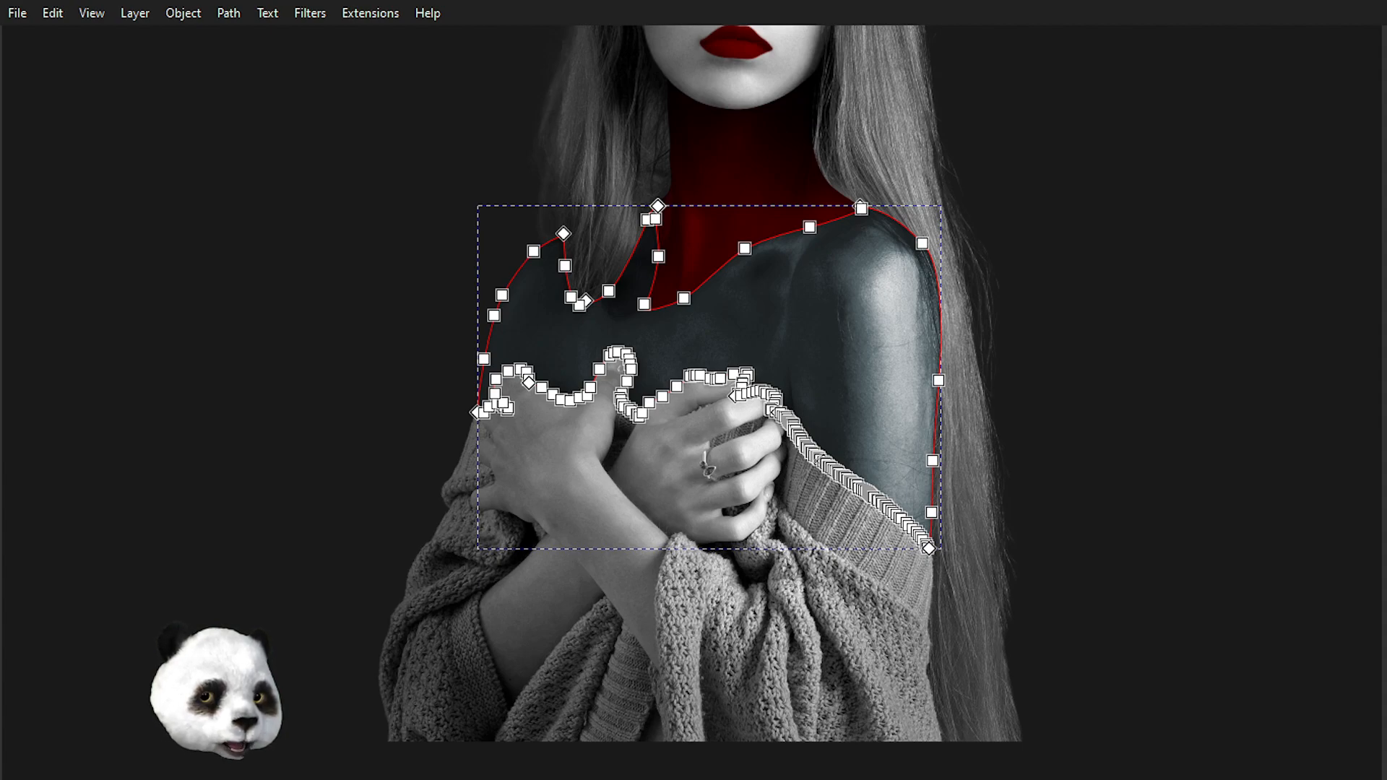
pyautogui.hotkey('ctrl', 'shift', 'z')
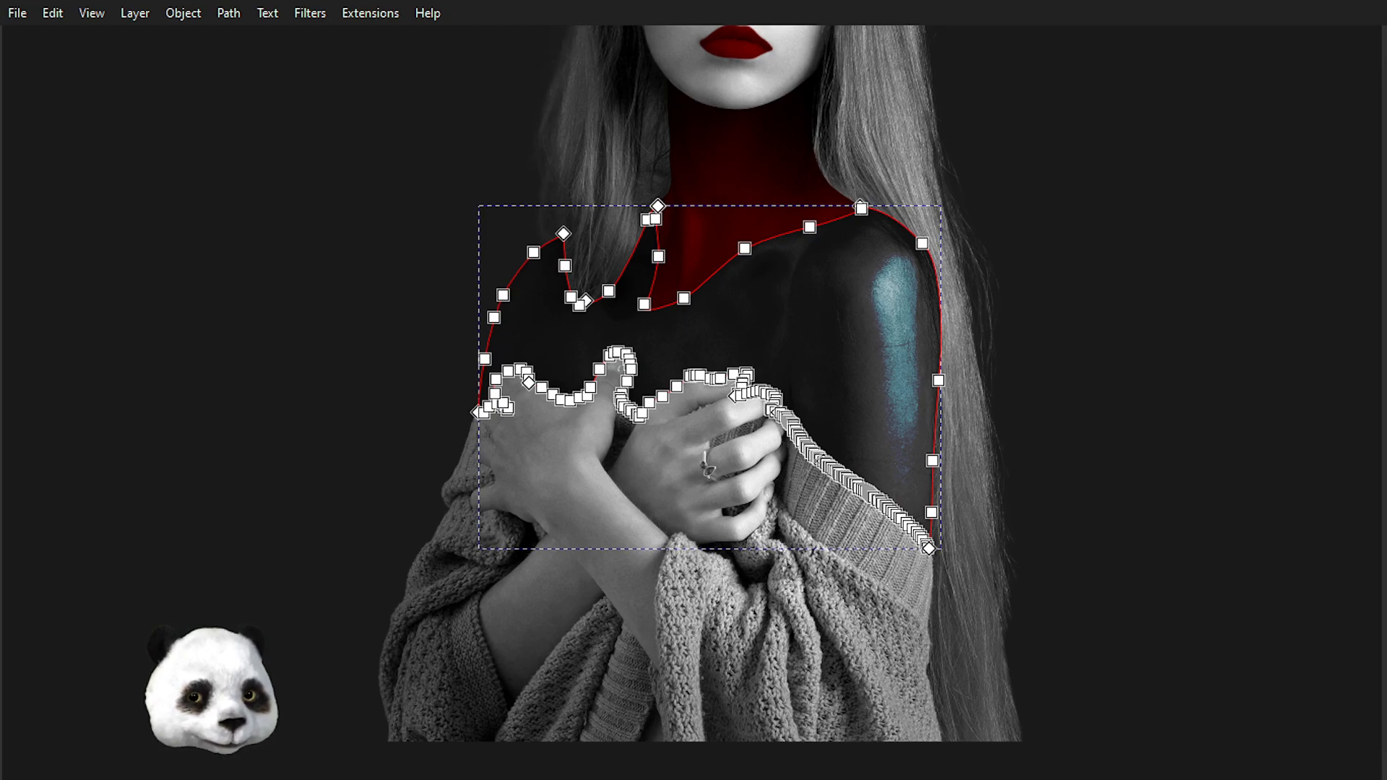
pyautogui.press('Escape')
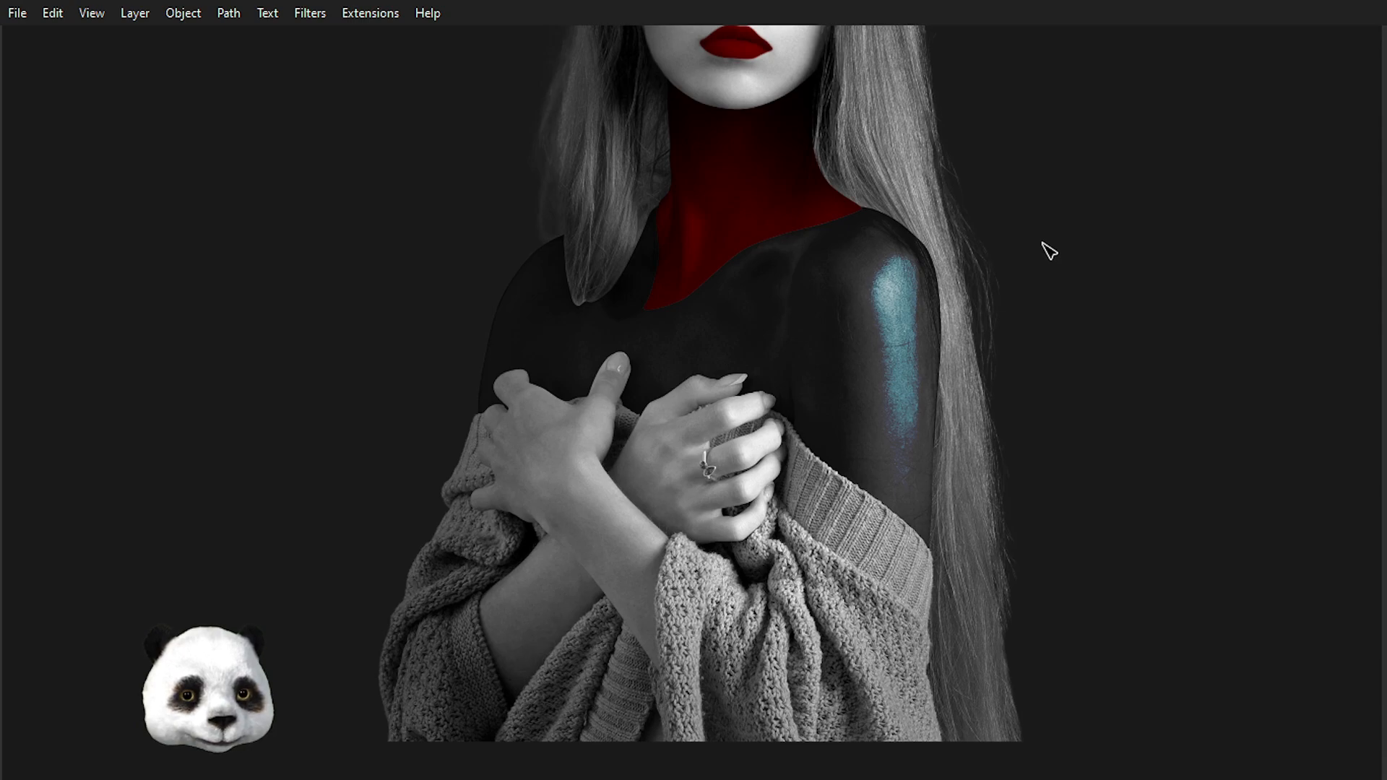
# - Examine the whole figure and the body shape's shoulder edge beside the long hair
pyautogui.scroll(-4, 1043, 247)
pyautogui.moveTo(1055, 302); pyautogui.dragTo(726, 594)
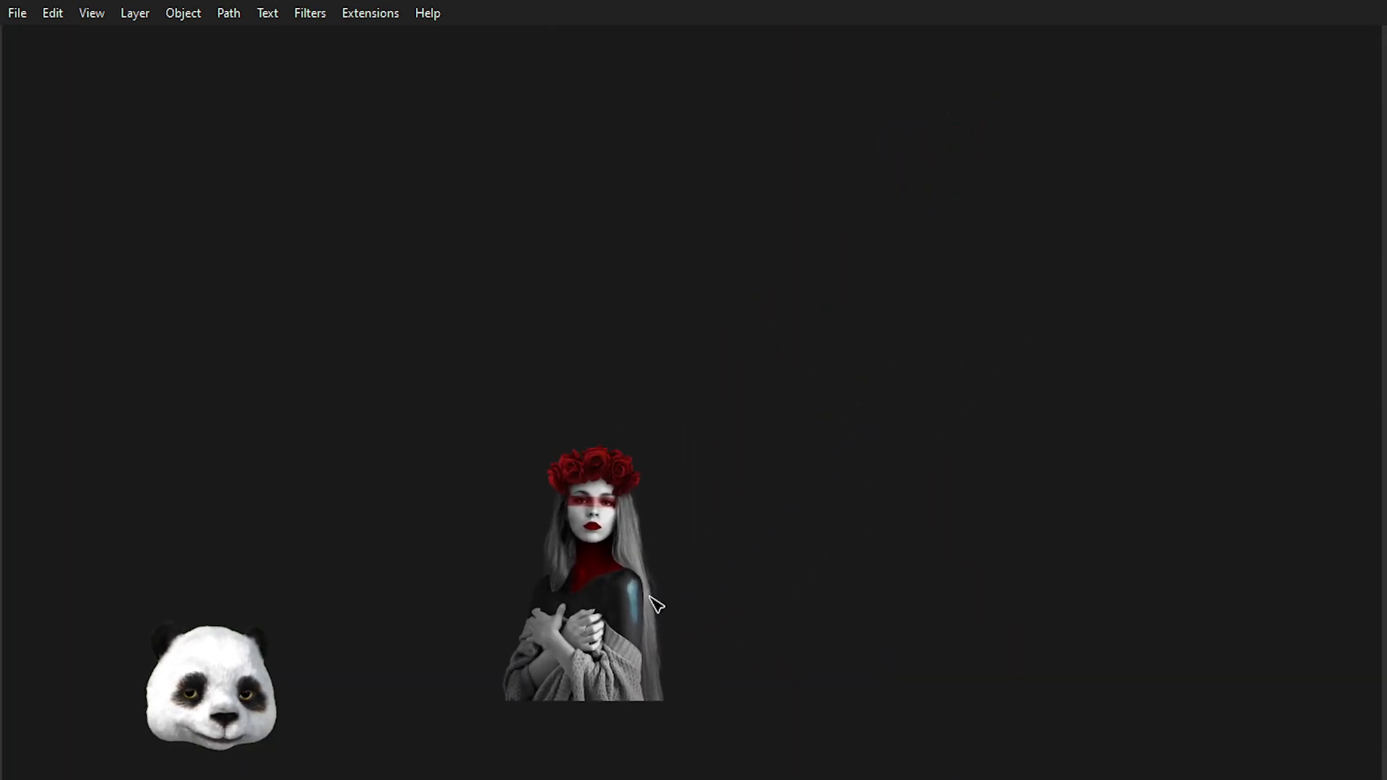
pyautogui.scroll(2, 565, 646)
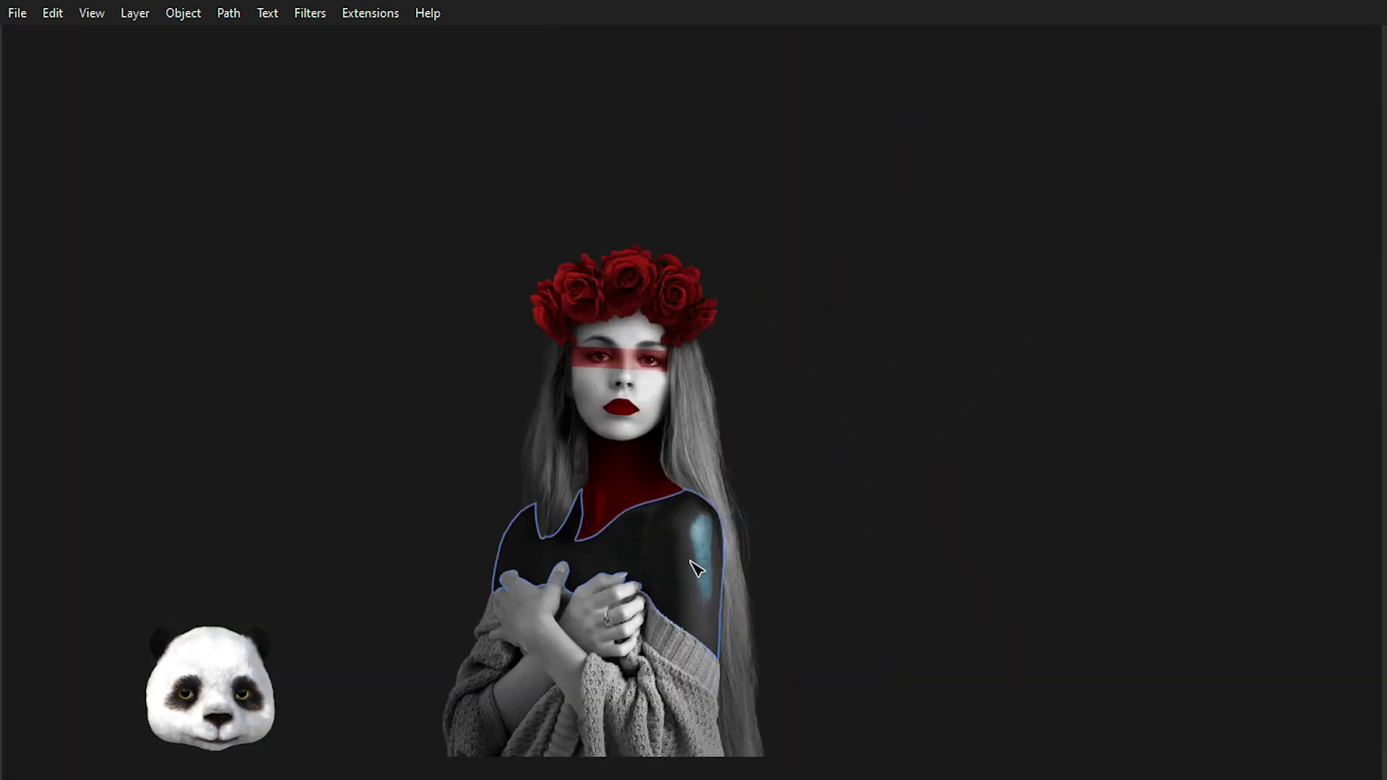
pyautogui.scroll(5, 713, 570)
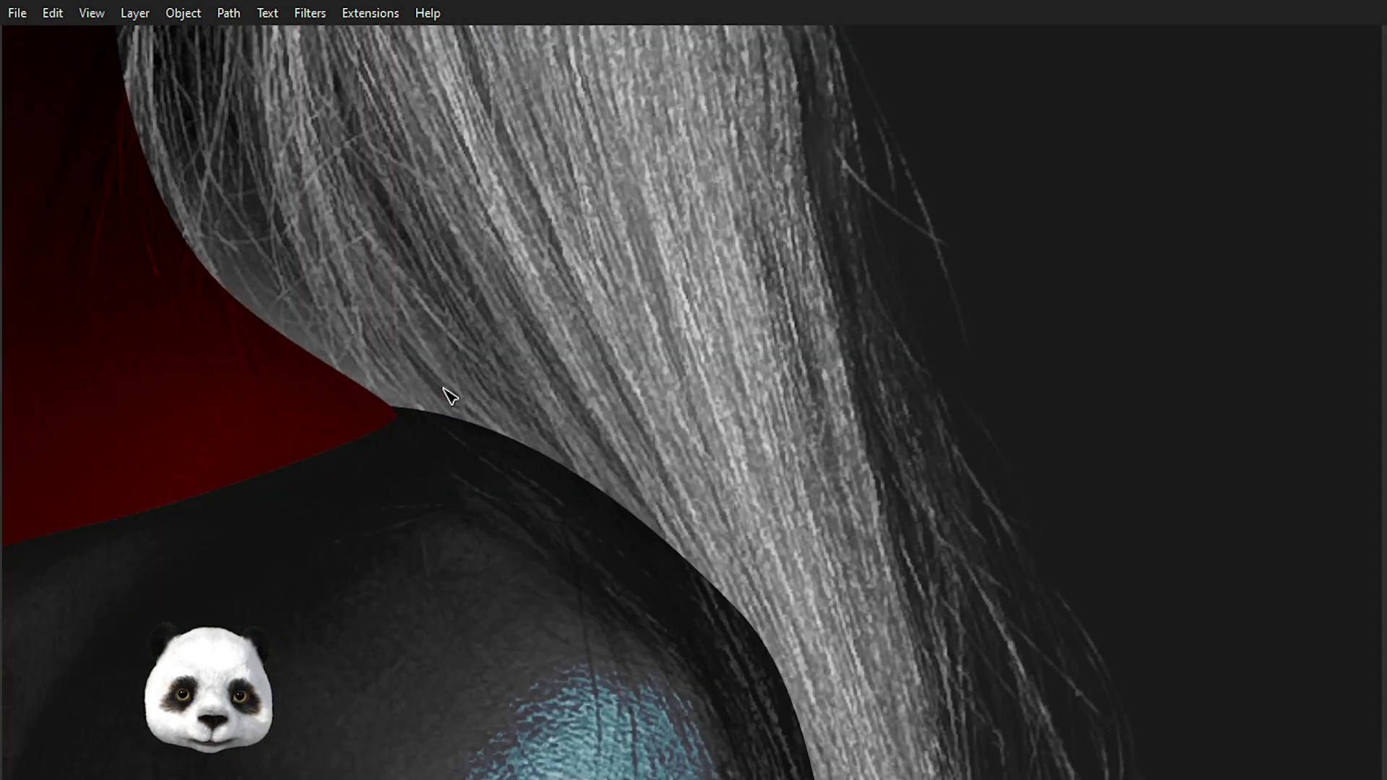
pyautogui.scroll(-8, 506, 412)
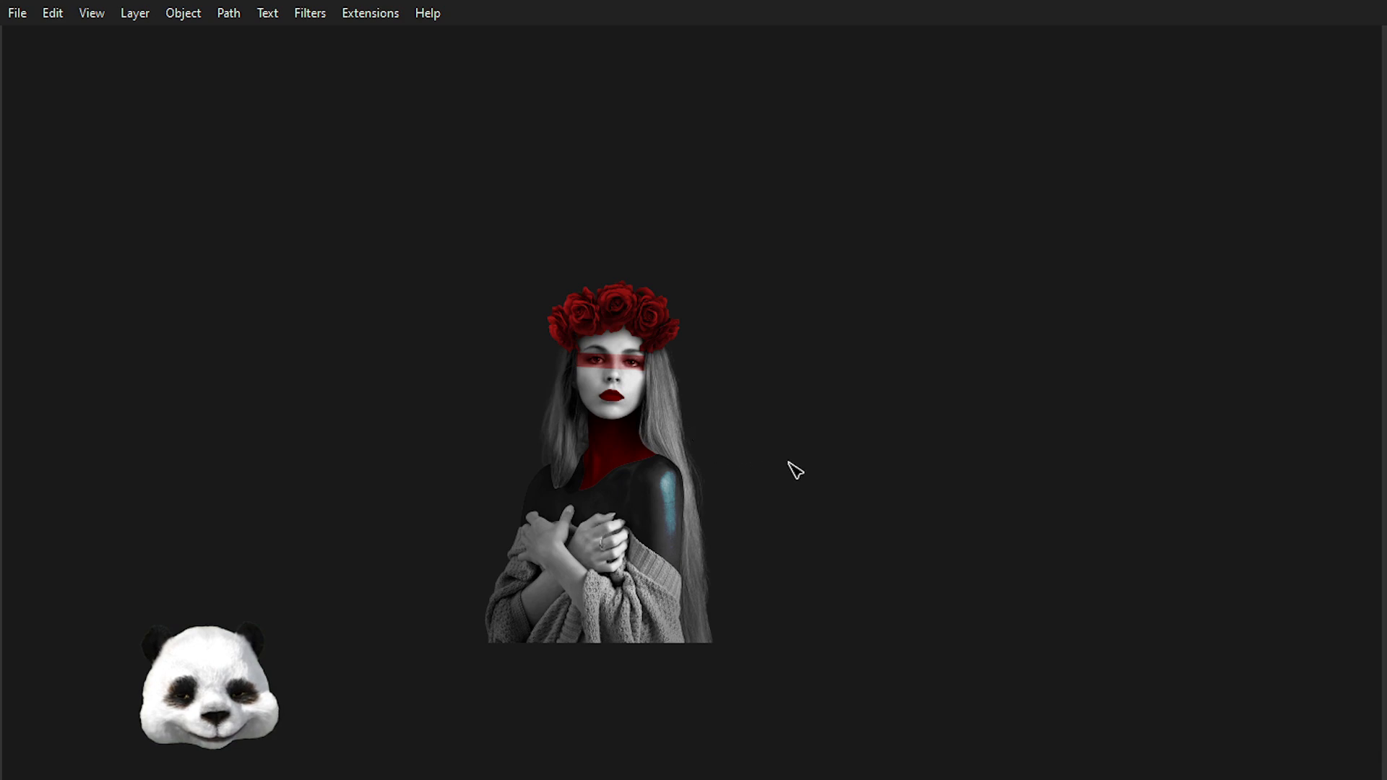
# - Draw a background rectangle about 2330 × 3561 px that encloses the whole figure
pyautogui.moveTo(820, 473); pyautogui.dragTo(938, 431)
pyautogui.scroll(3, 911, 448)
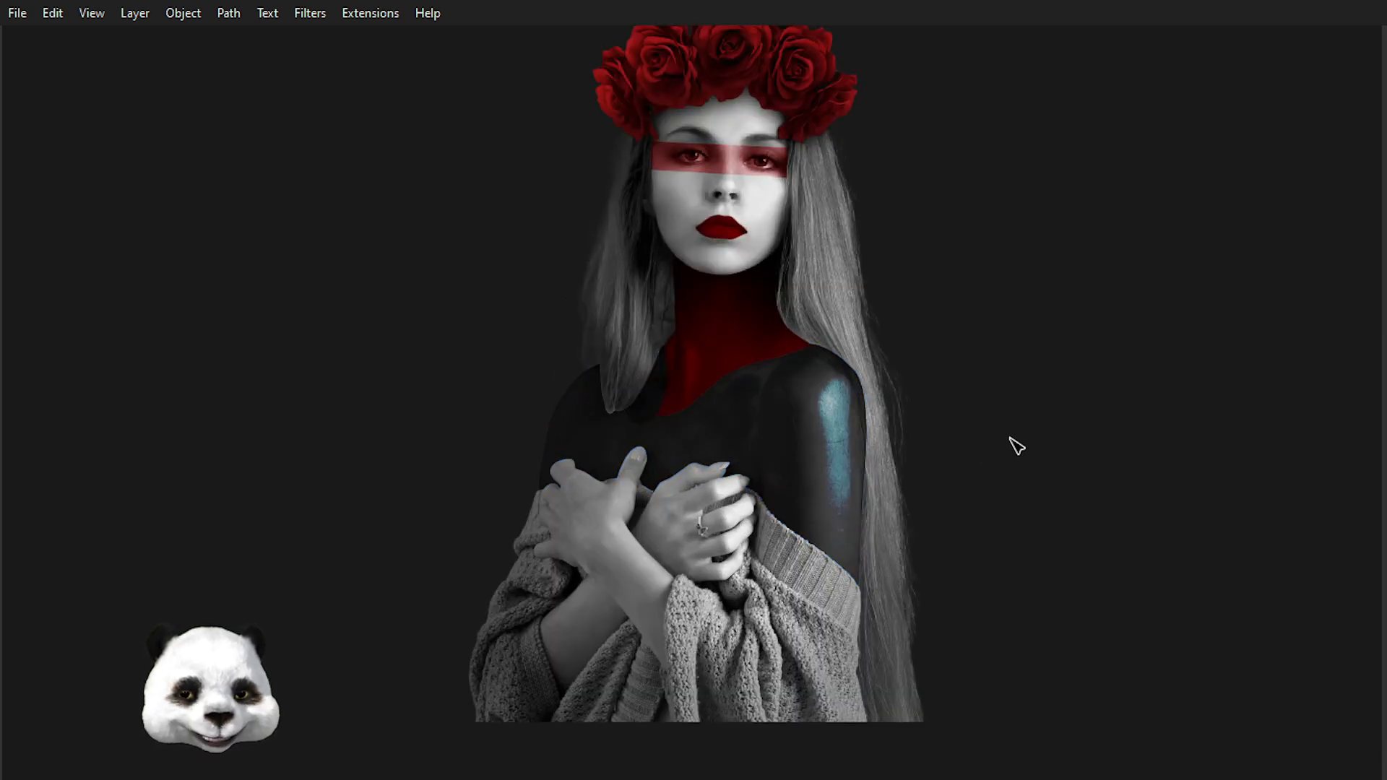
pyautogui.moveTo(987, 486); pyautogui.dragTo(970, 546)
pyautogui.scroll(-3, 971, 545)
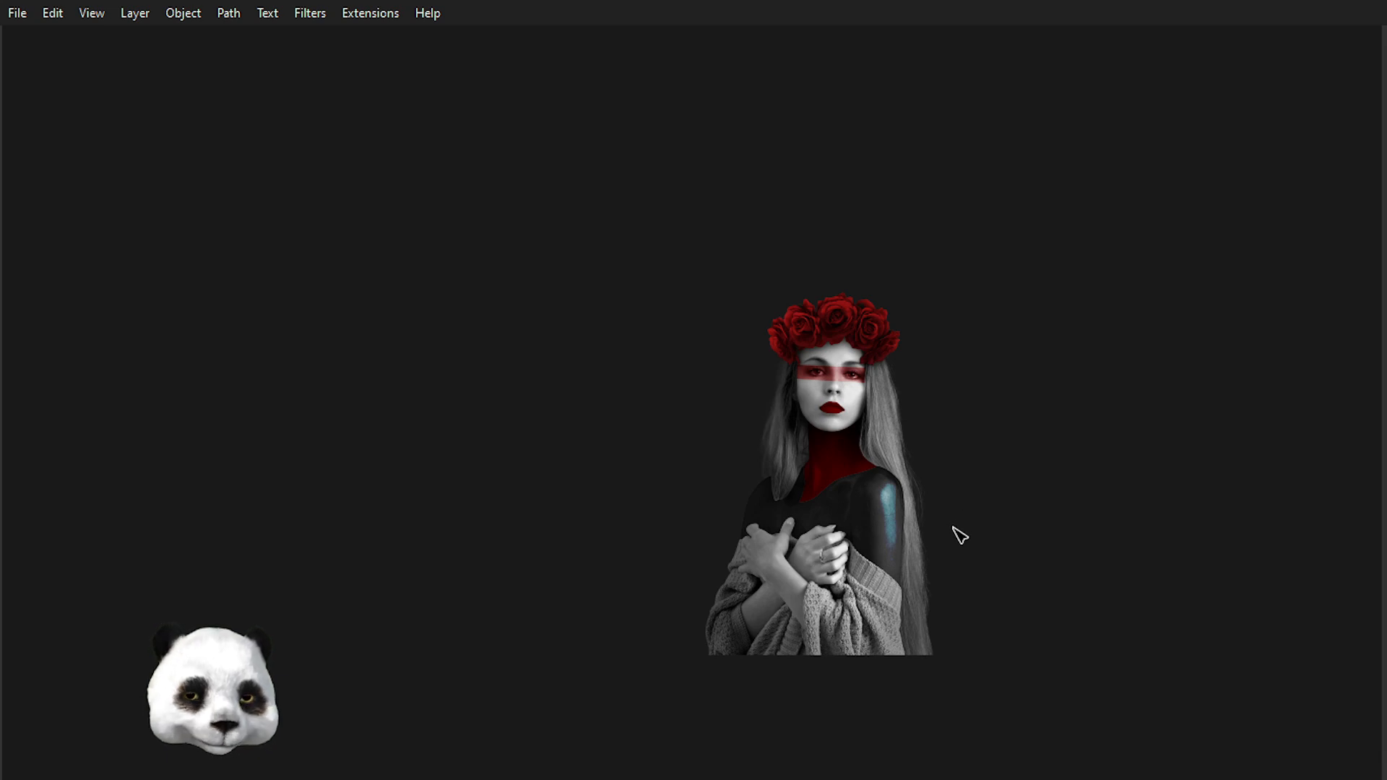
pyautogui.moveTo(969, 582); pyautogui.dragTo(775, 660)
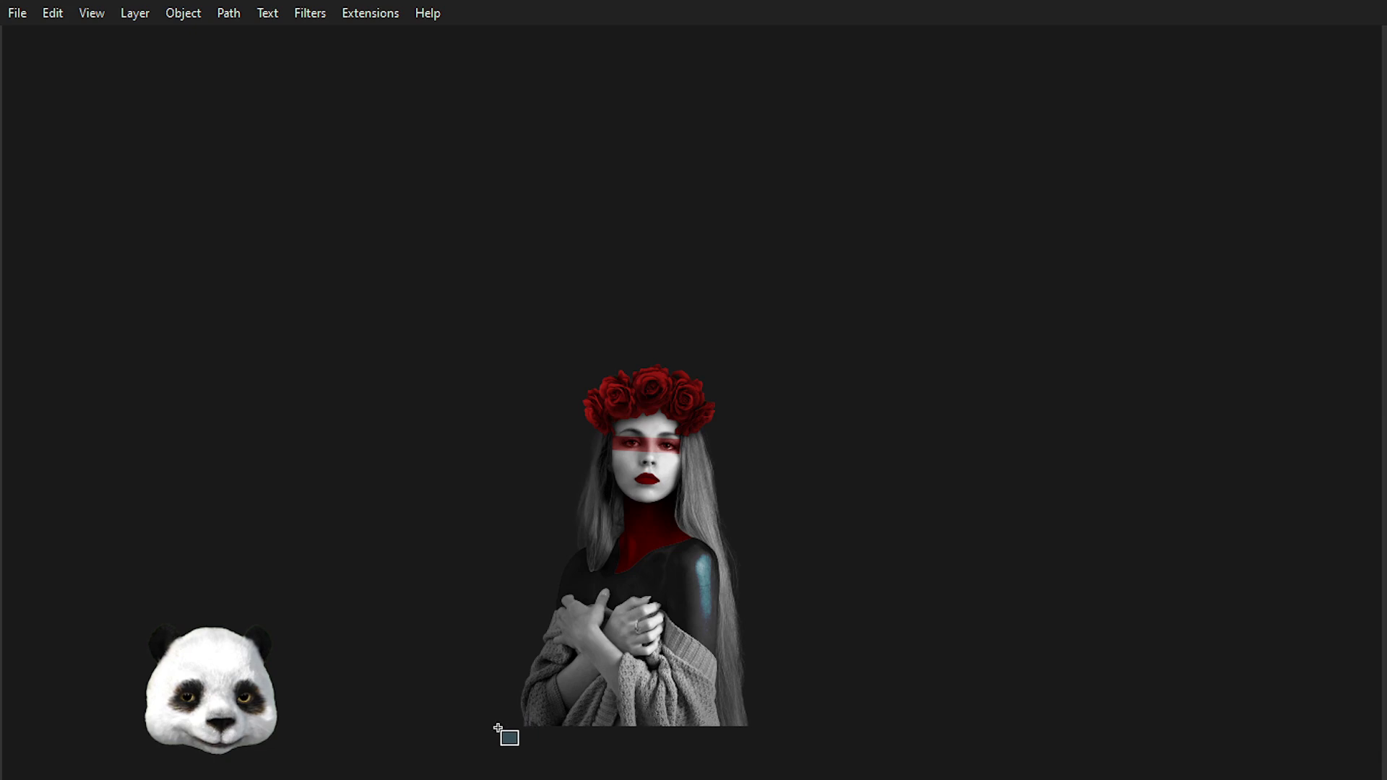
pyautogui.moveTo(509, 726)
pyautogui.mouseDown()
pyautogui.moveTo(800, 533)
pyautogui.moveTo(797, 288)
pyautogui.moveTo(776, 317)
pyautogui.mouseUp()
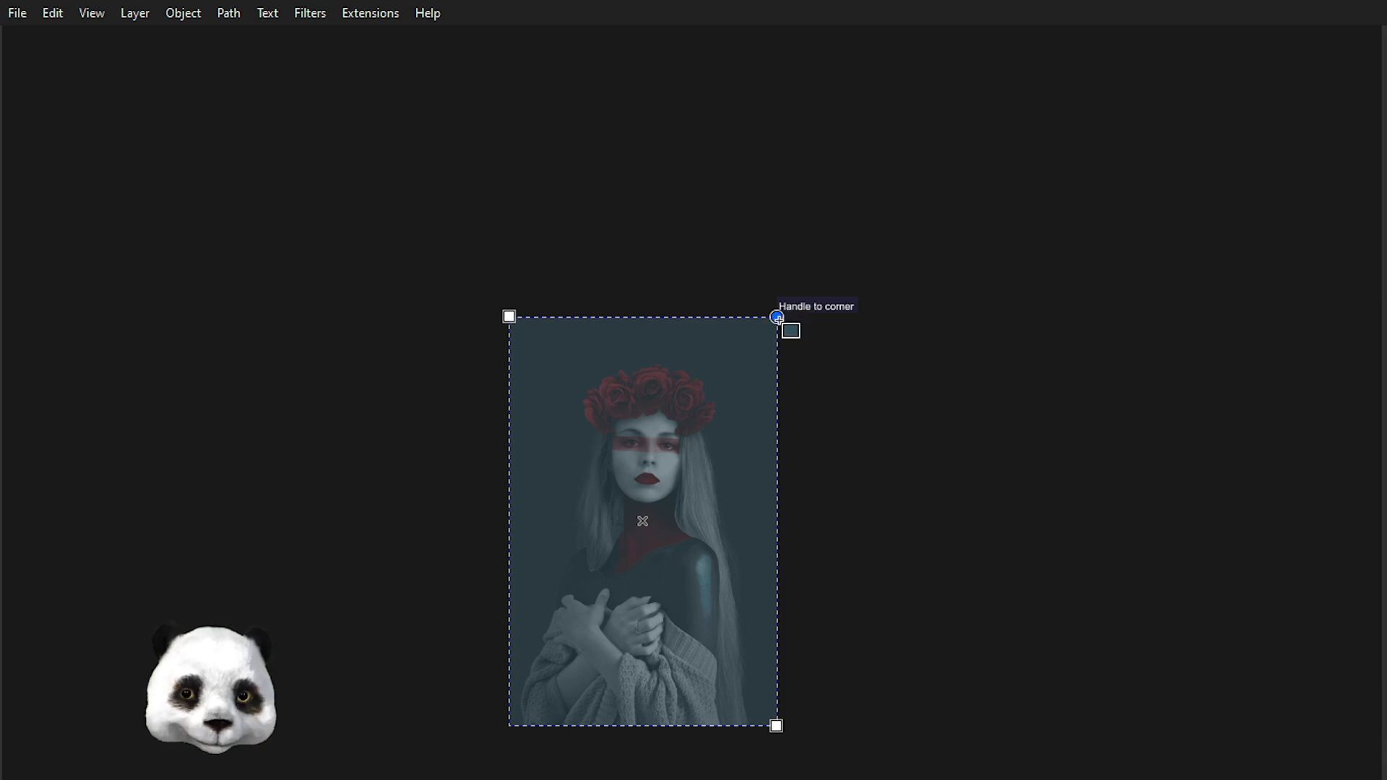
pyautogui.press('F11')
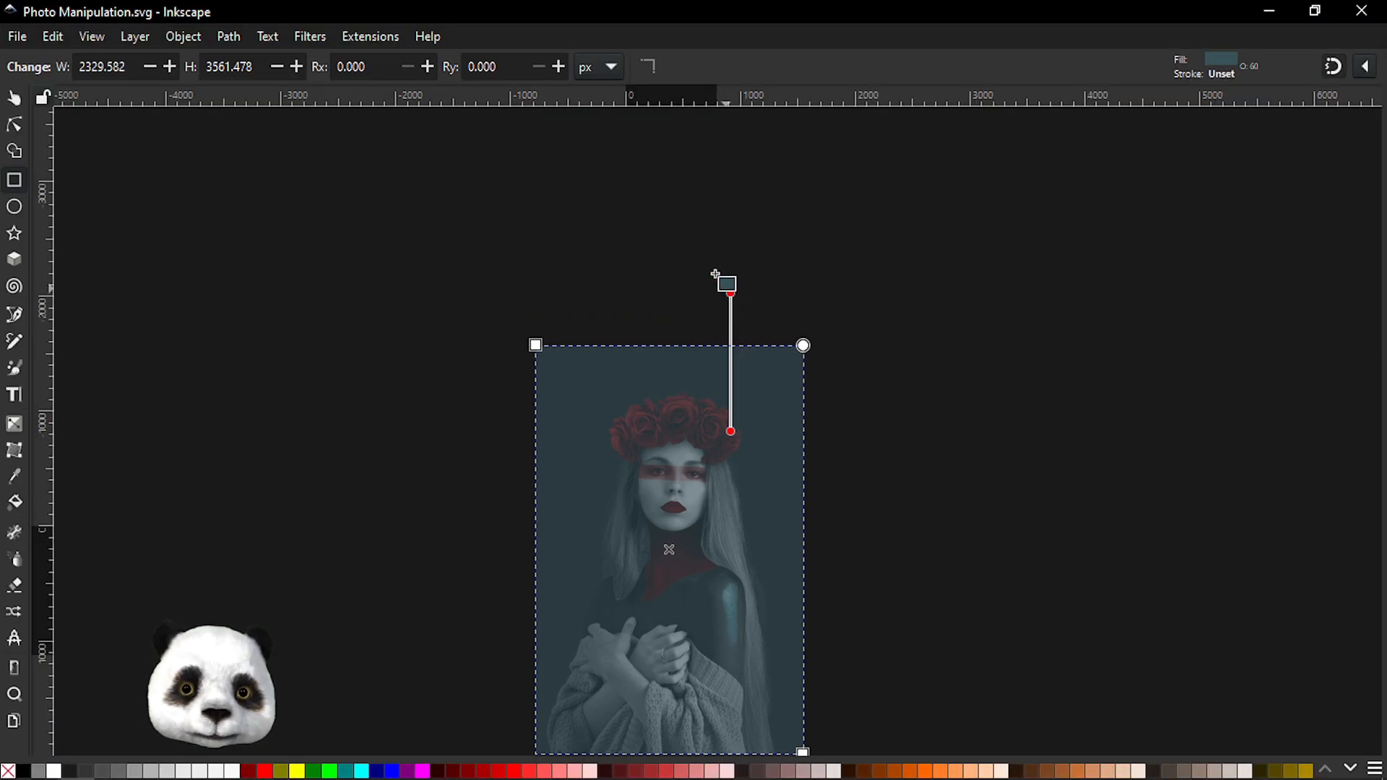
# - Set the rectangle's width to 1080 px and its height to 1920 px
pyautogui.click(114, 67)
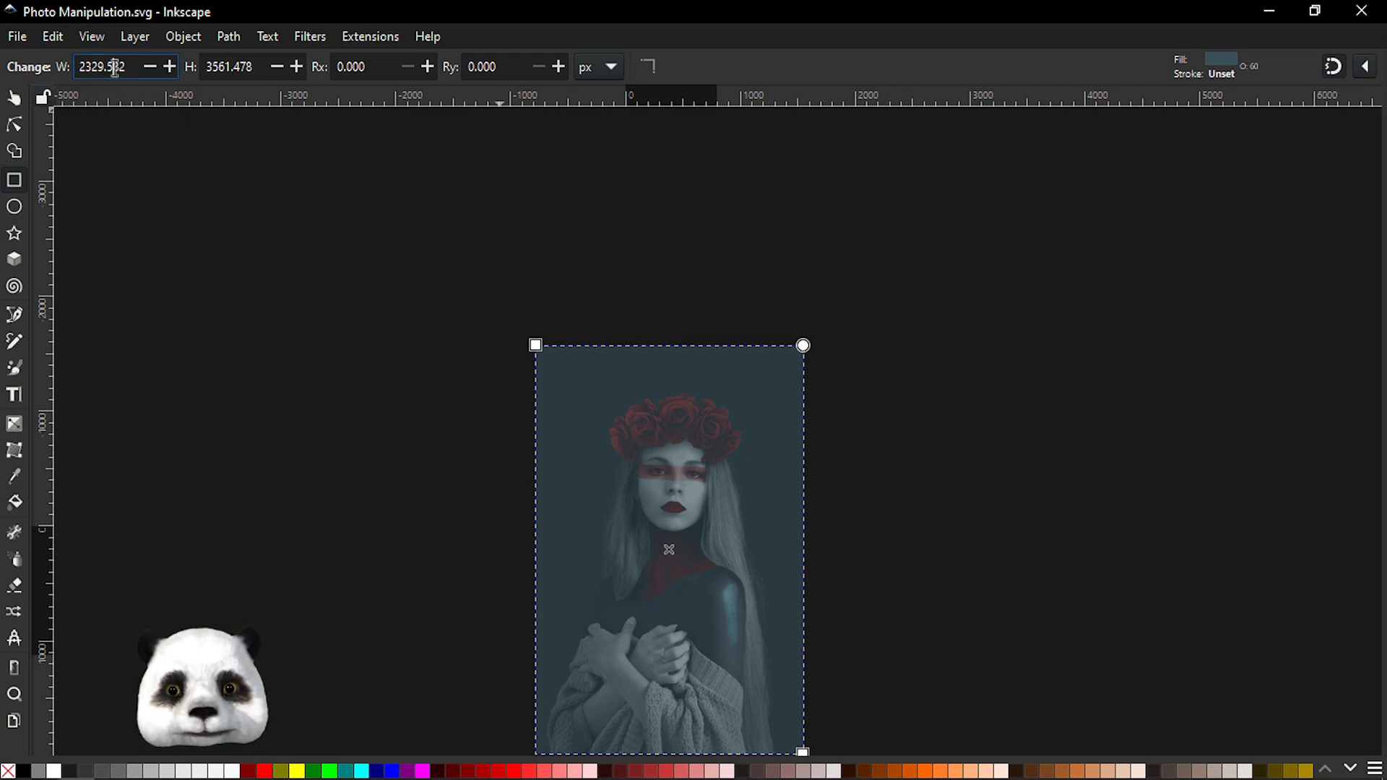
pyautogui.tripleClick(115, 67)
pyautogui.write('1080')
pyautogui.press('Tab')
pyautogui.write('19')
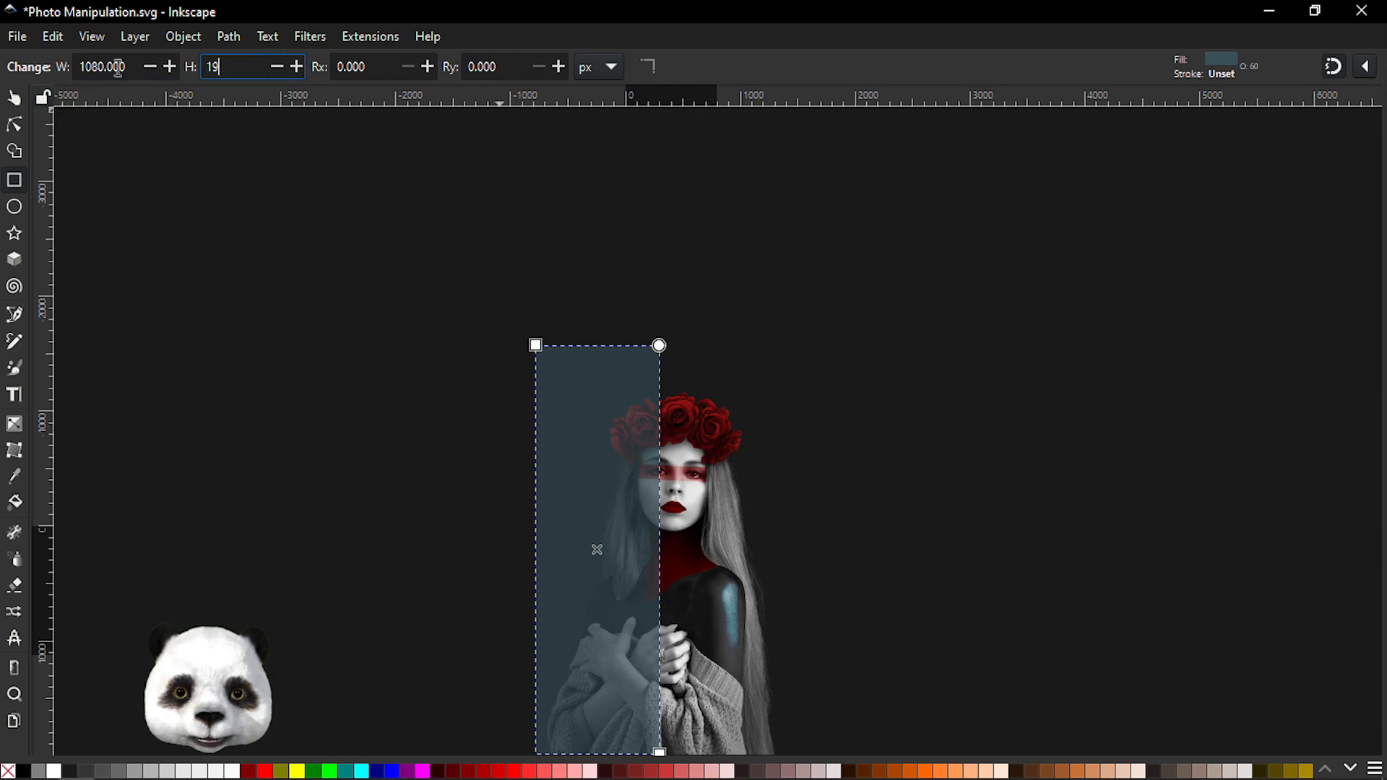
pyautogui.press('Return')
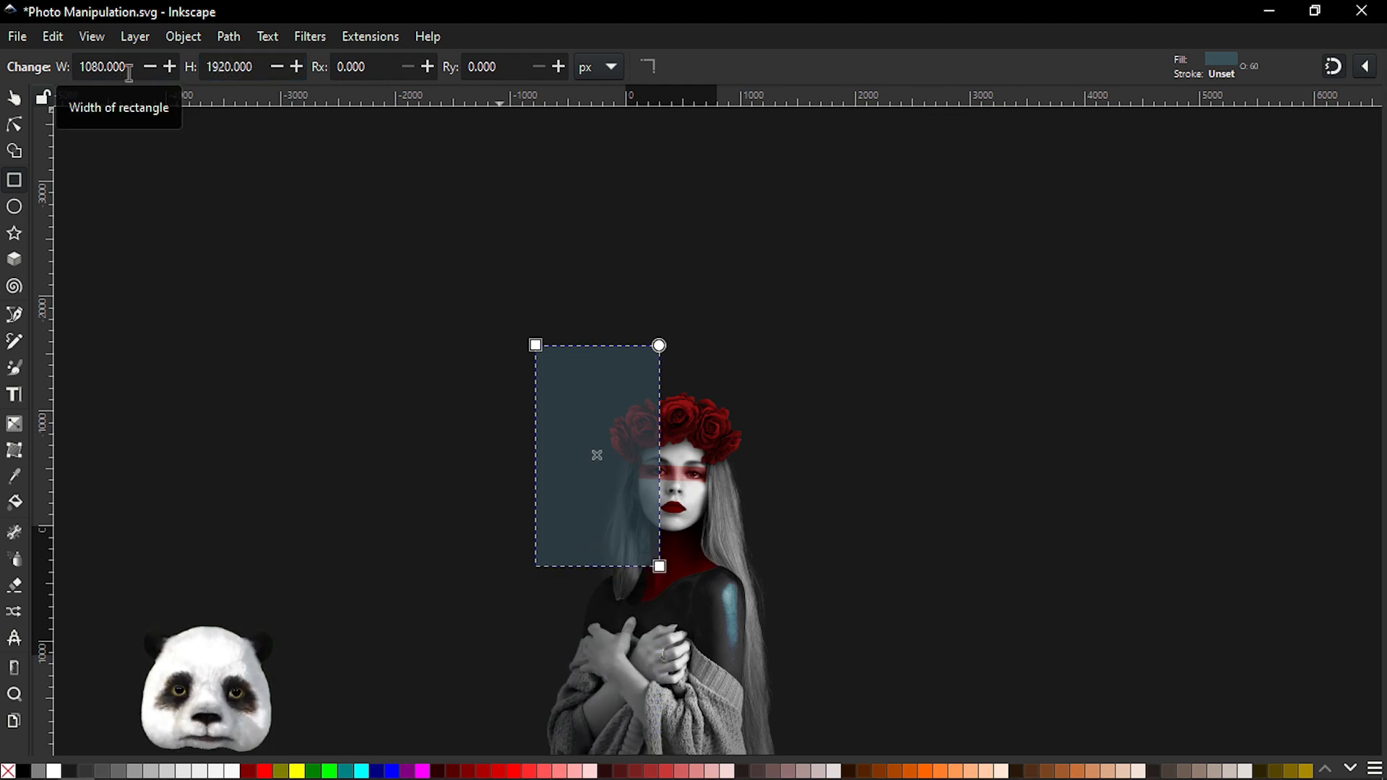
# - Double the rectangle's size proportionally to 2160 × 3840 px
pyautogui.click(14, 99)
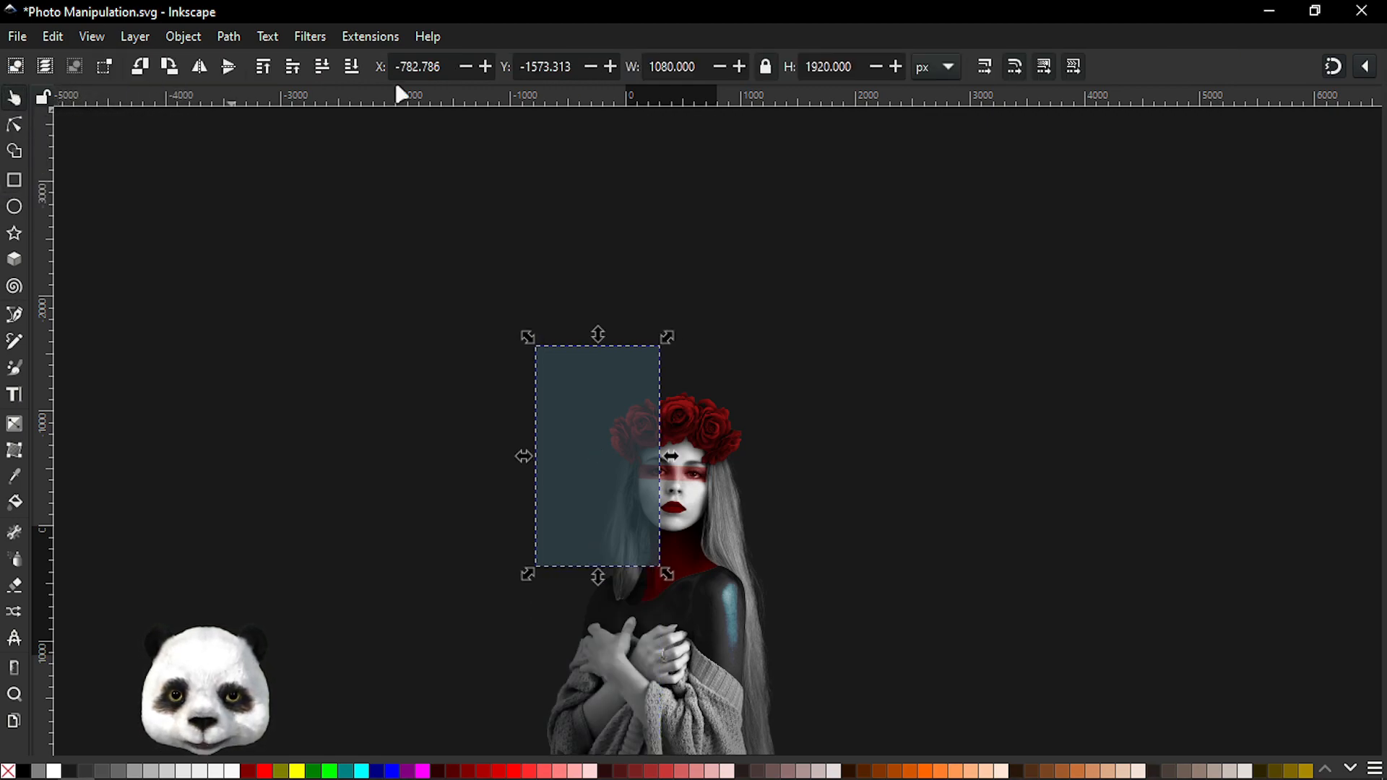
pyautogui.click(687, 67)
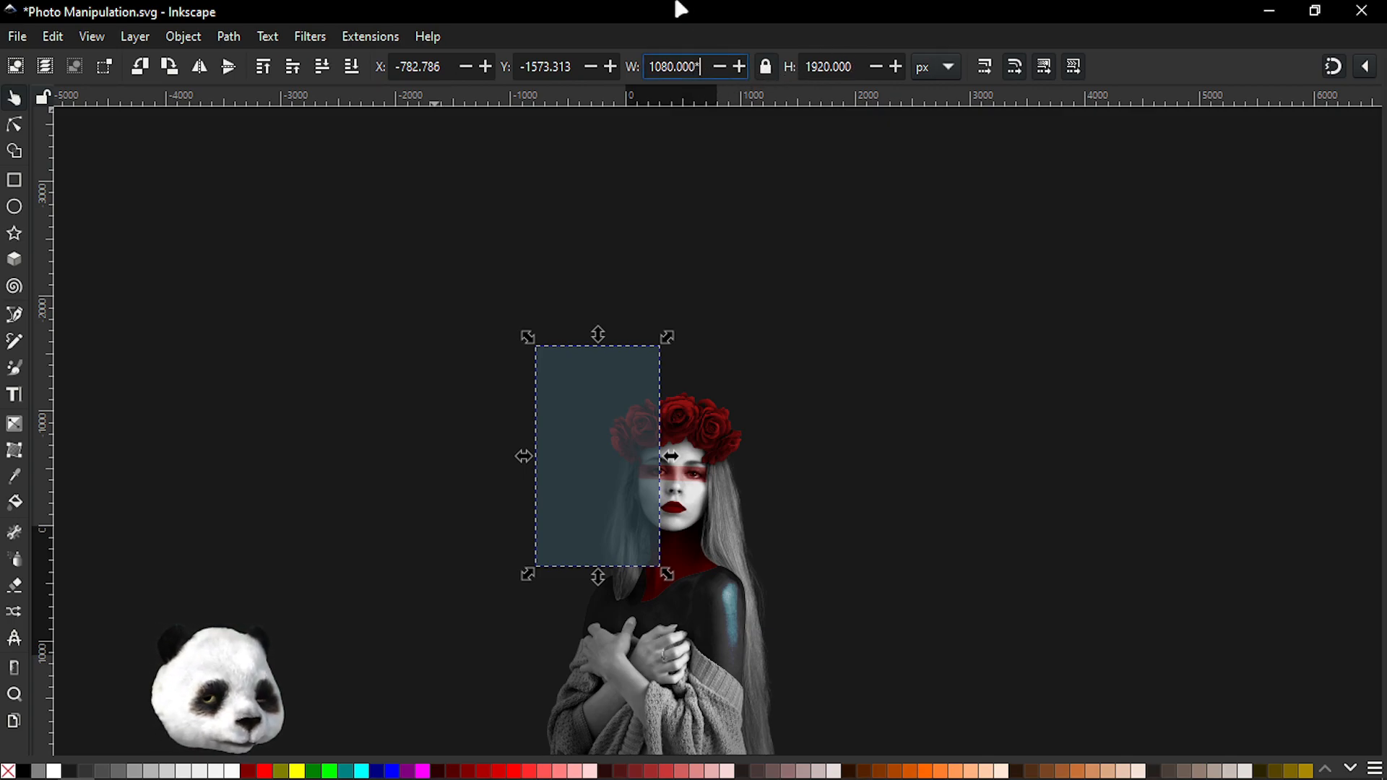
pyautogui.press('Return')
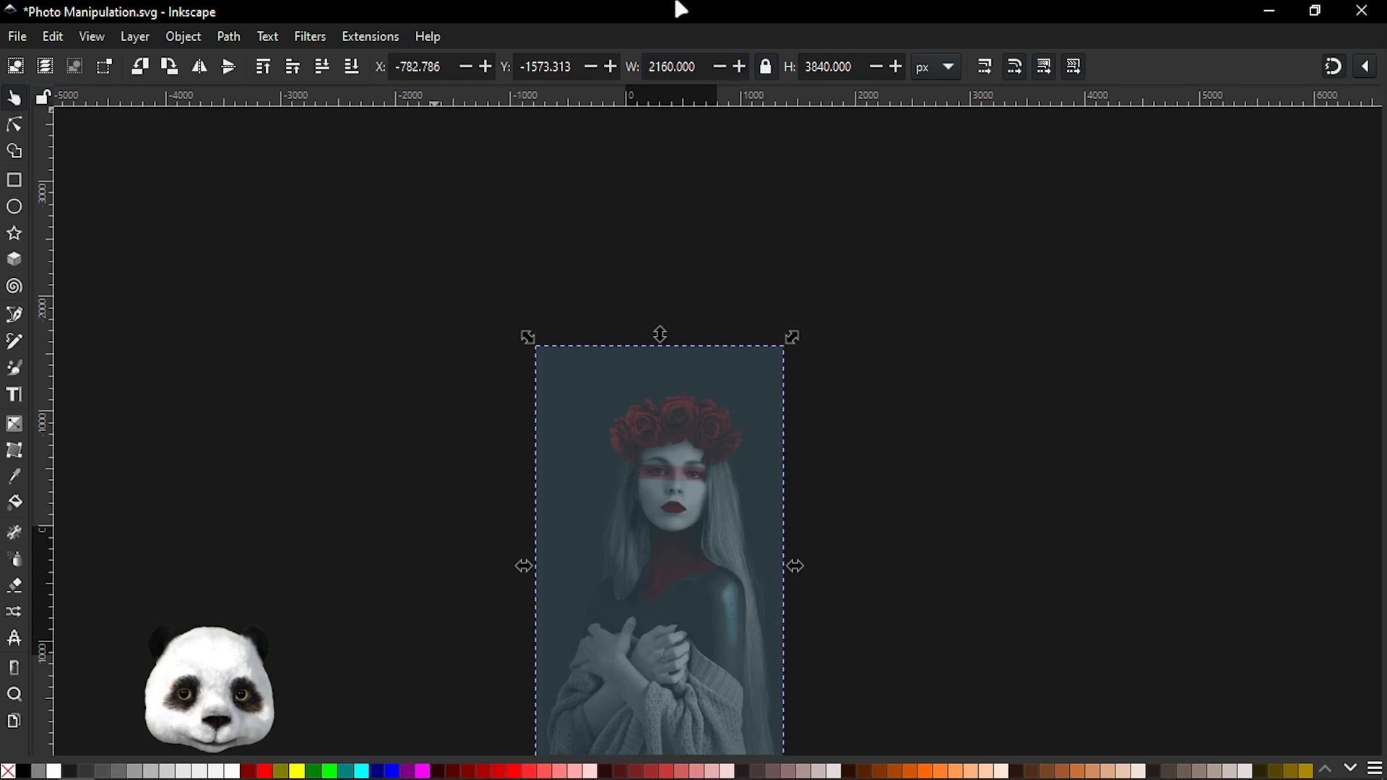
# - Move the rectangle up so its lower edge lines up with the bottom edge of the woman's photo
pyautogui.scroll(1, 740, 506)
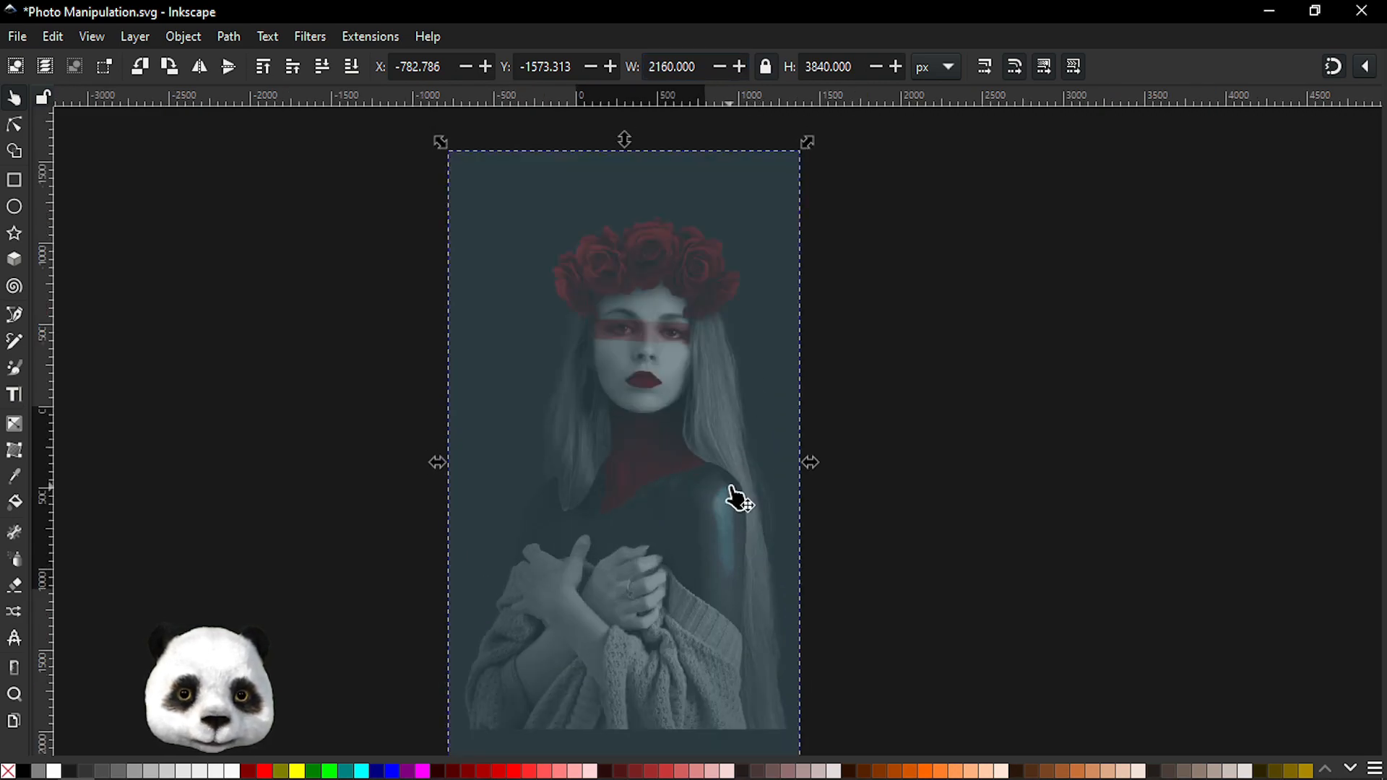
pyautogui.press('F11')
pyautogui.hotkey('ctrl', 'F12')
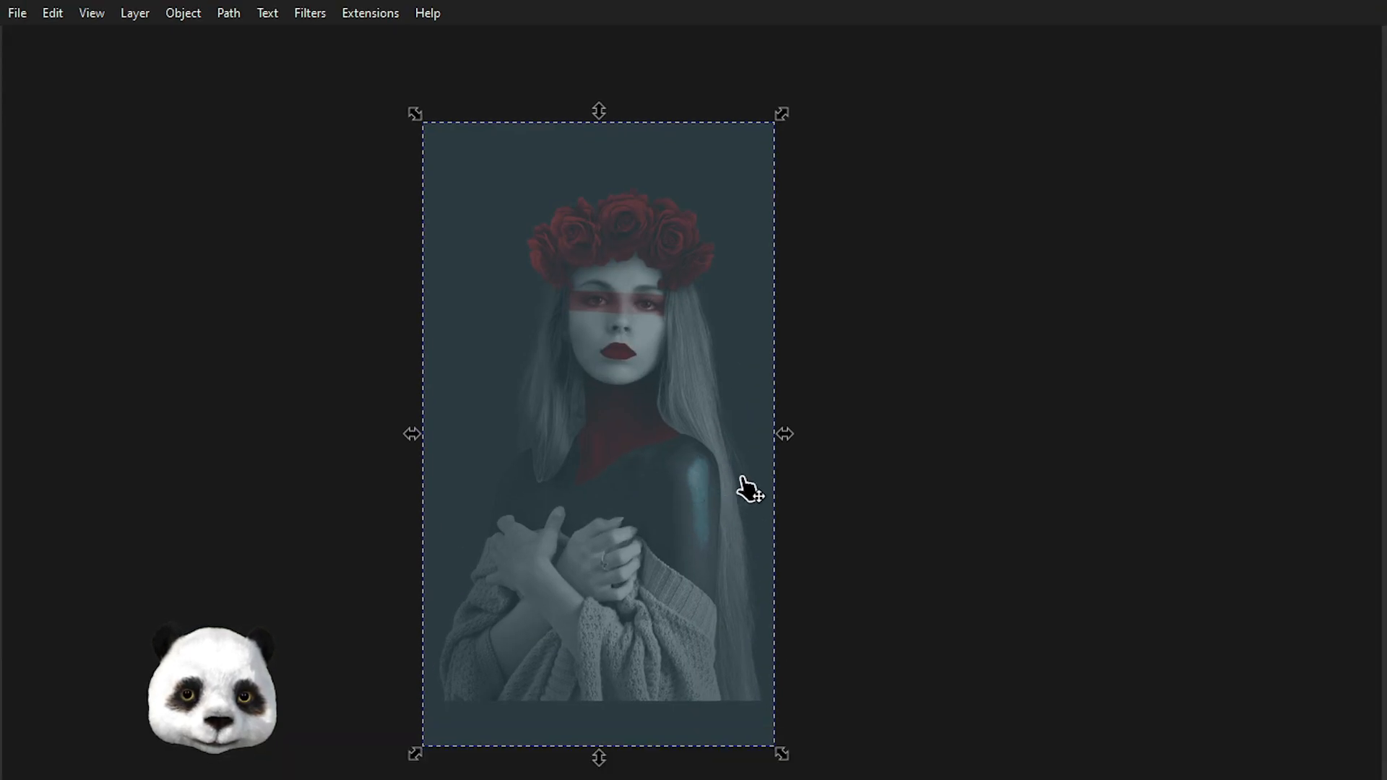
pyautogui.scroll(2, 584, 716)
pyautogui.scroll(1, 584, 716)
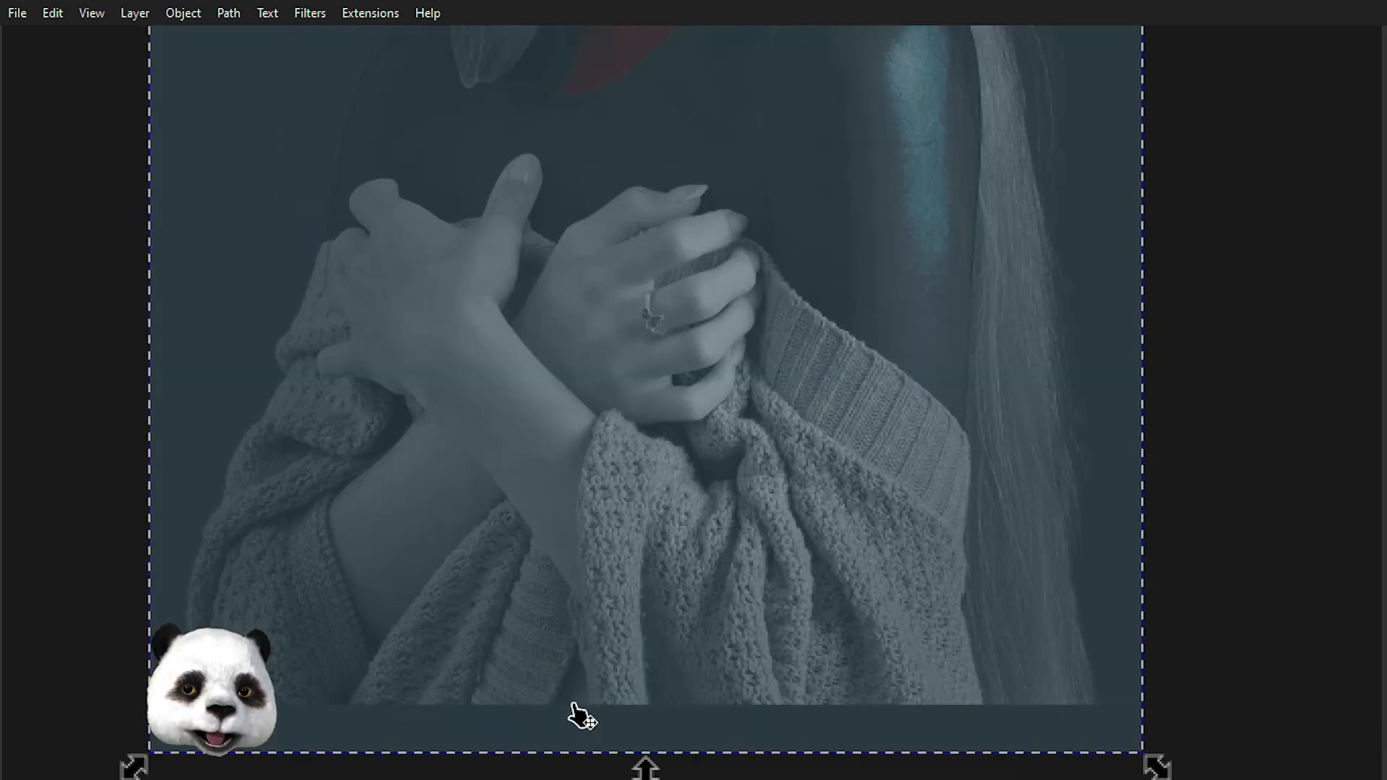
pyautogui.moveTo(681, 747); pyautogui.dragTo(675, 705)
pyautogui.scroll(-2, 967, 668)
pyautogui.moveTo(1076, 606); pyautogui.dragTo(951, 764)
pyautogui.scroll(-2, 932, 711)
pyautogui.scroll(1, 941, 719)
pyautogui.moveTo(947, 657); pyautogui.dragTo(861, 498)
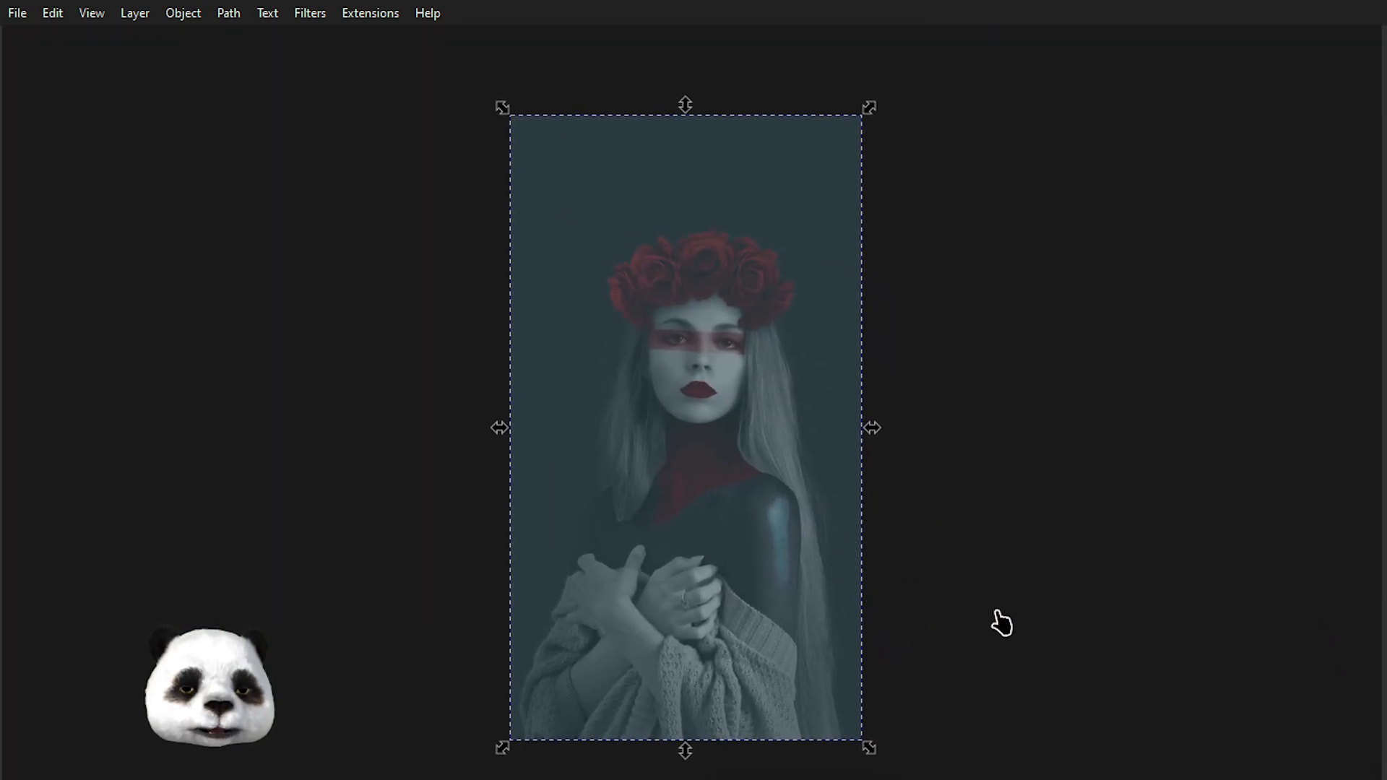
# - Nudge the rectangle sideways in small steps until it frames the figure evenly
pyautogui.moveTo(811, 664); pyautogui.dragTo(844, 674)
pyautogui.press('Right')
pyautogui.press('Right')
pyautogui.press('Right')
pyautogui.press('Right')
pyautogui.press('Right')
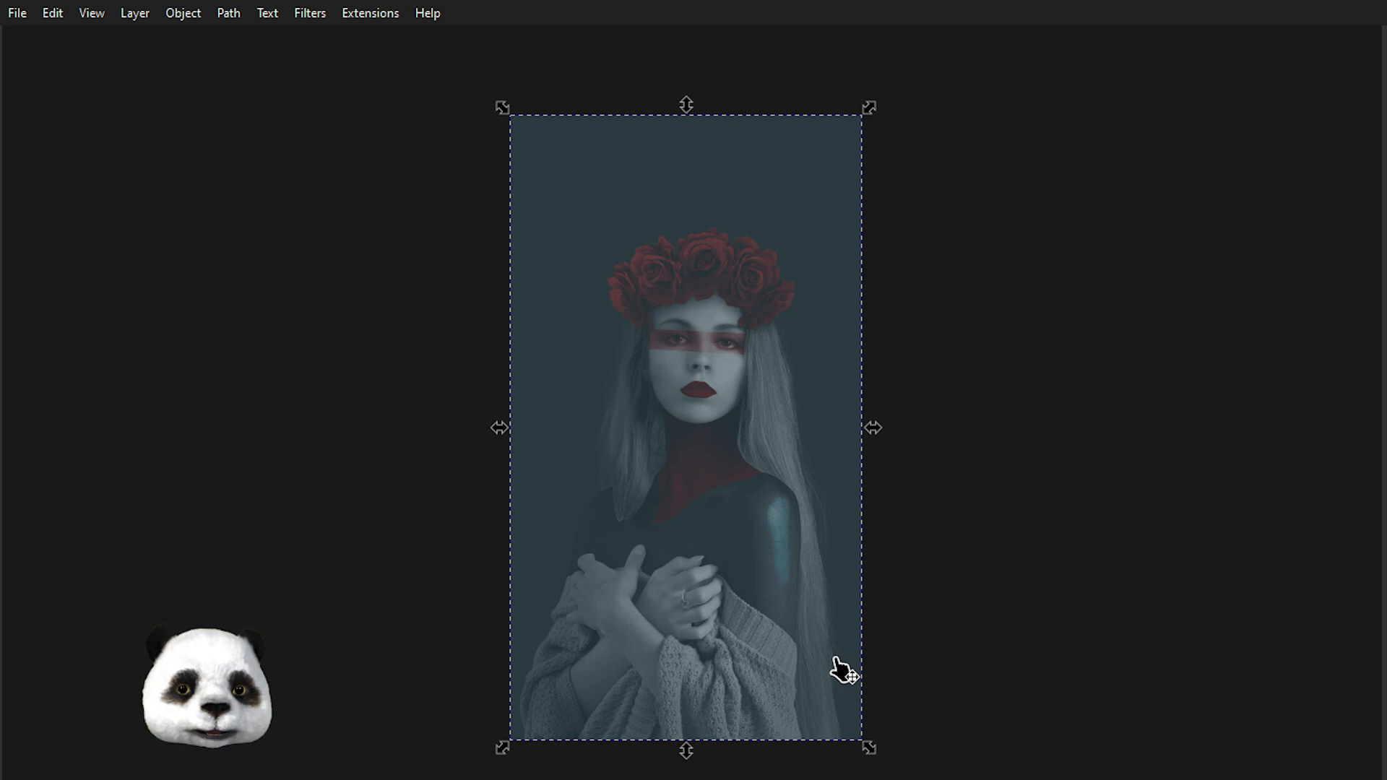
pyautogui.press('Left')
pyautogui.press('Left')
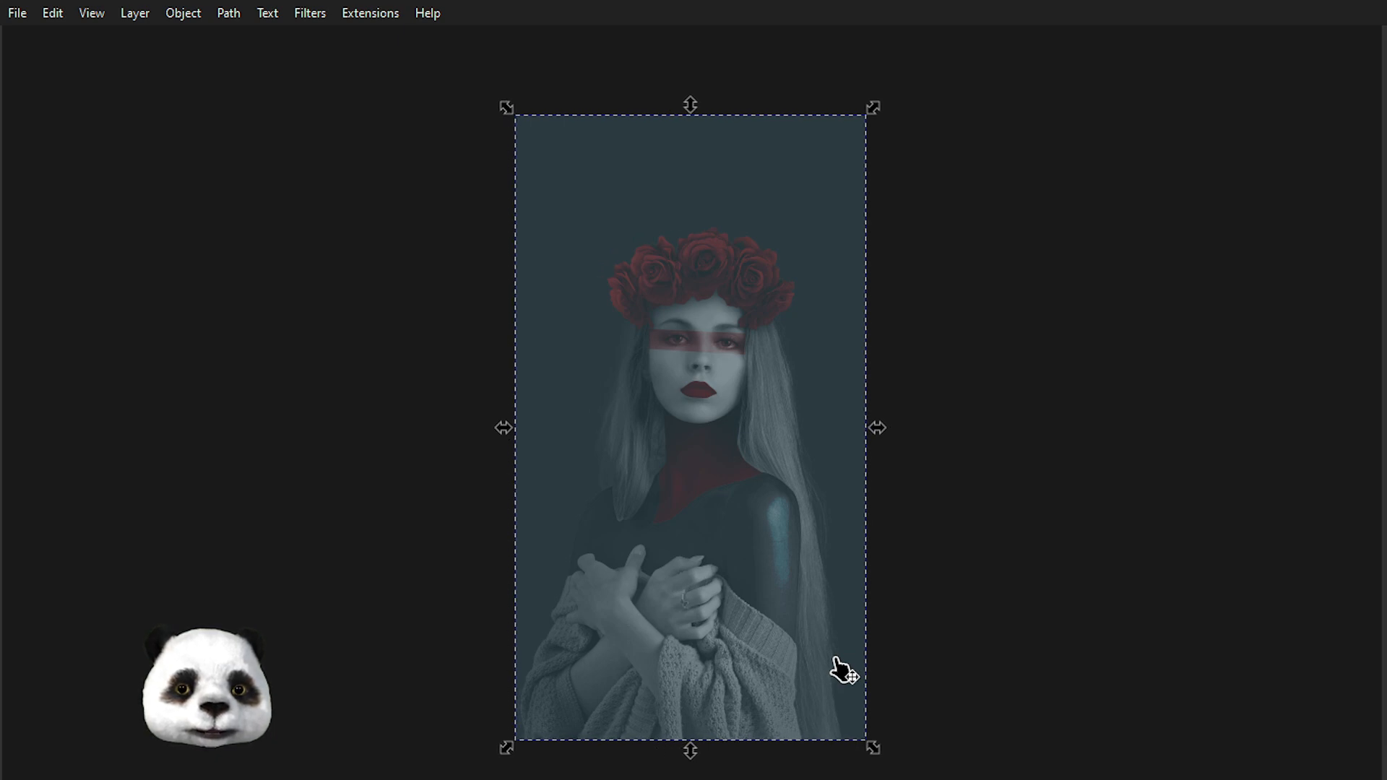
pyautogui.press('Left')
pyautogui.press('Left')
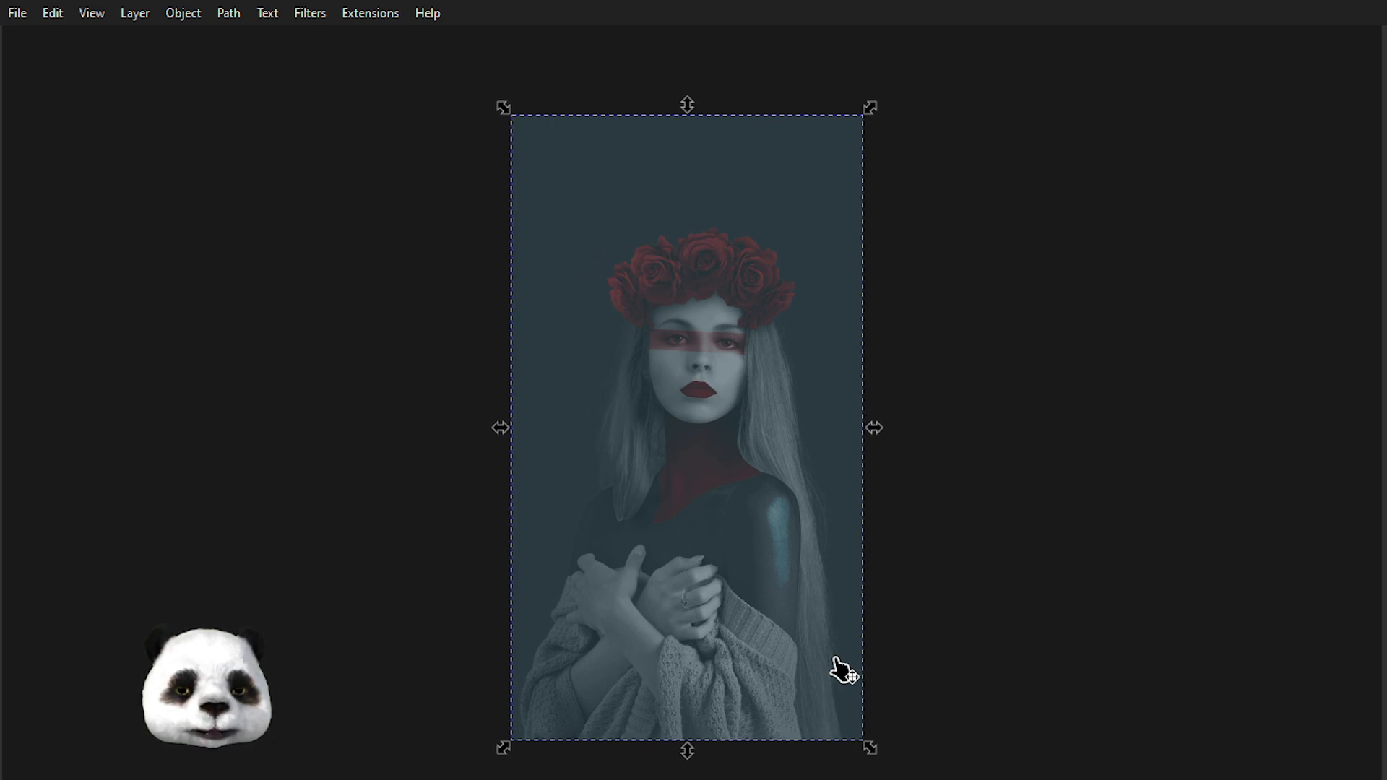
# - Lower the rectangle in the stacking order so it sits directly behind the woman, flowers and coloured shapes
pyautogui.click(946, 492)
pyautogui.click(767, 130)
pyautogui.press('pagedown')
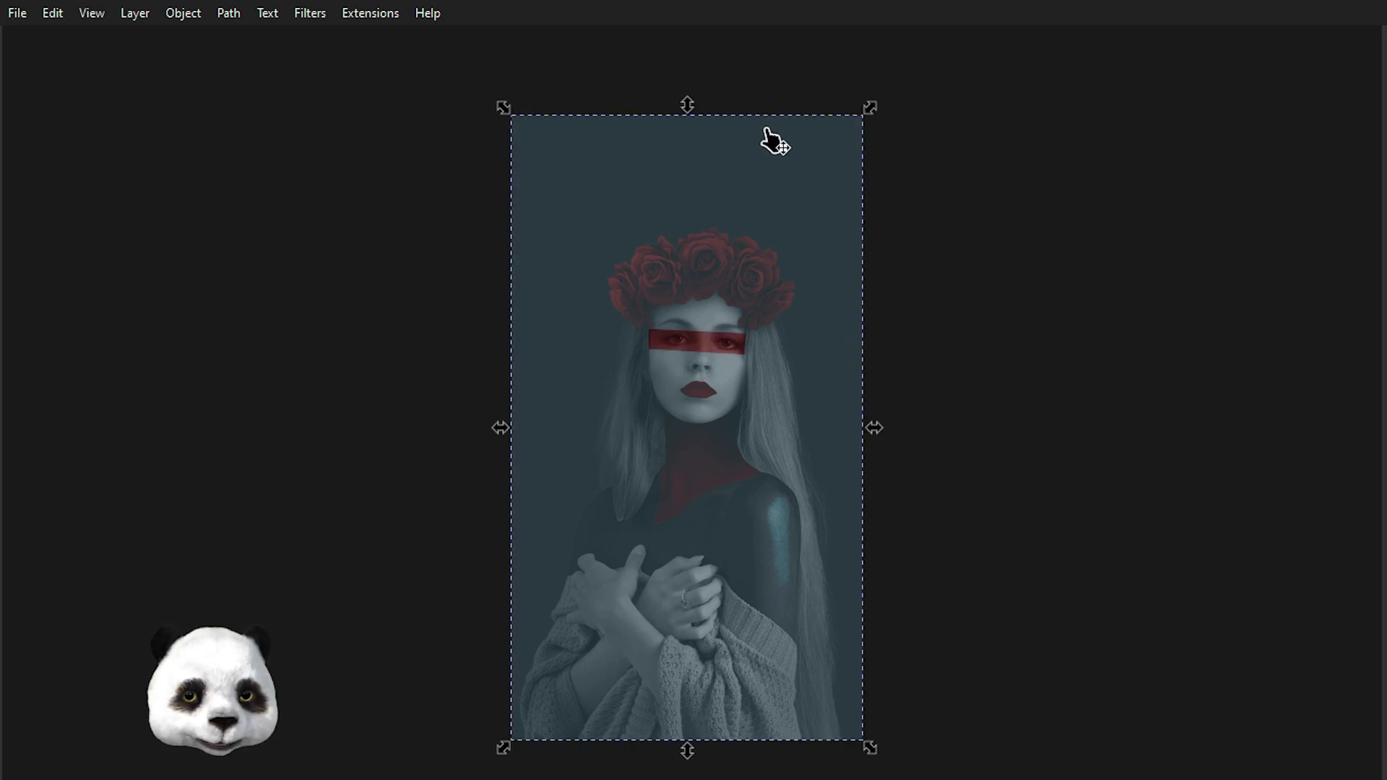
pyautogui.press('pagedown')
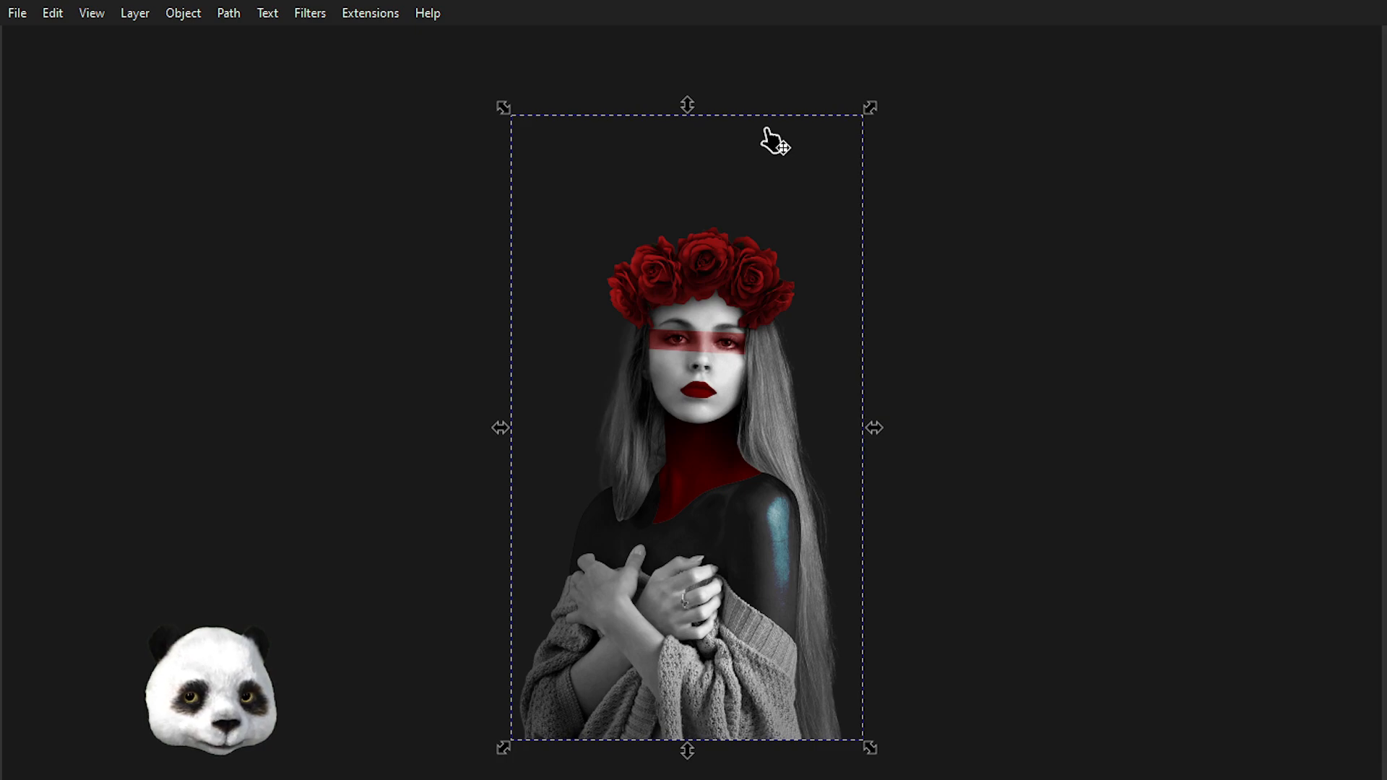
pyautogui.press('pageup')
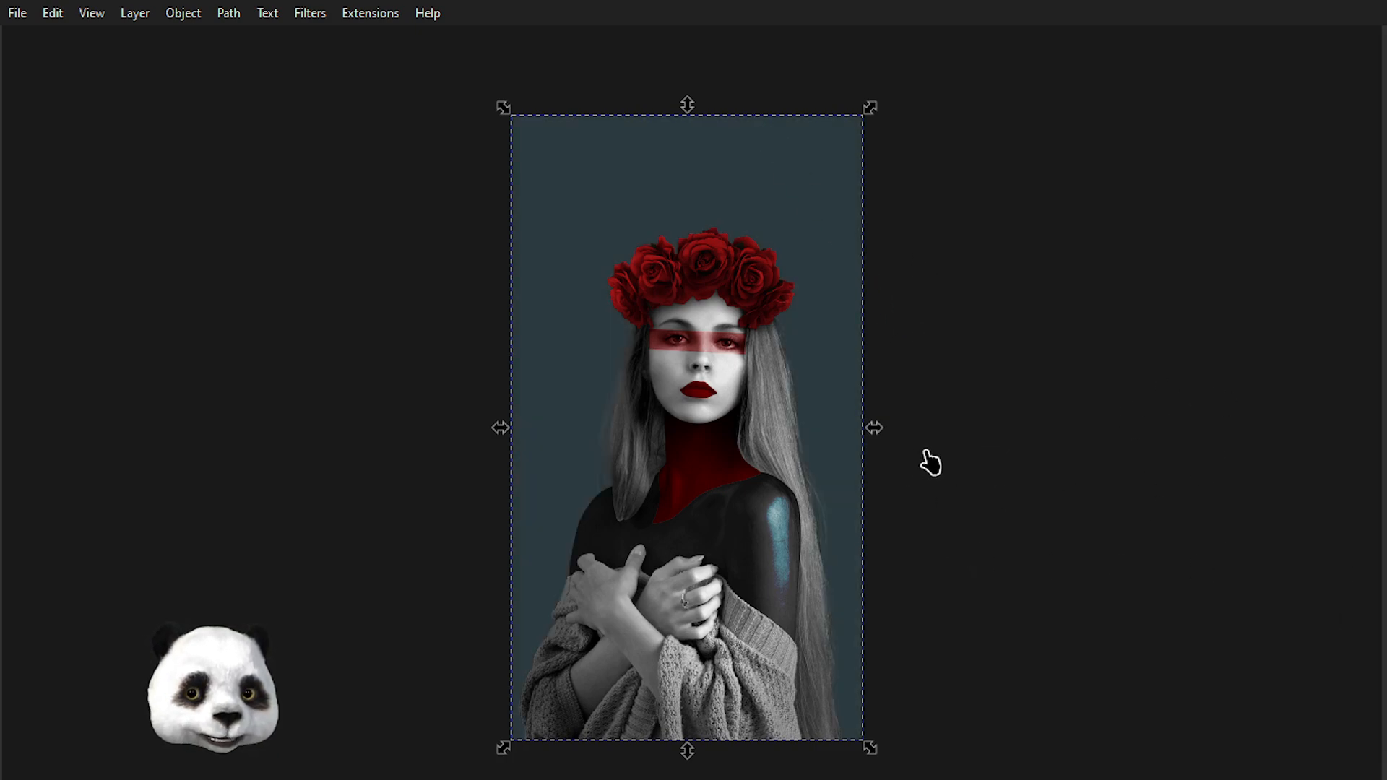
# - Give the background rectangle a vertical linear gradient from dark teal above the roses to dark purple near the lower edge
pyautogui.press('g')
pyautogui.moveTo(701, 153); pyautogui.dragTo(700, 279)
pyautogui.moveTo(722, 619); pyautogui.dragTo(719, 679)
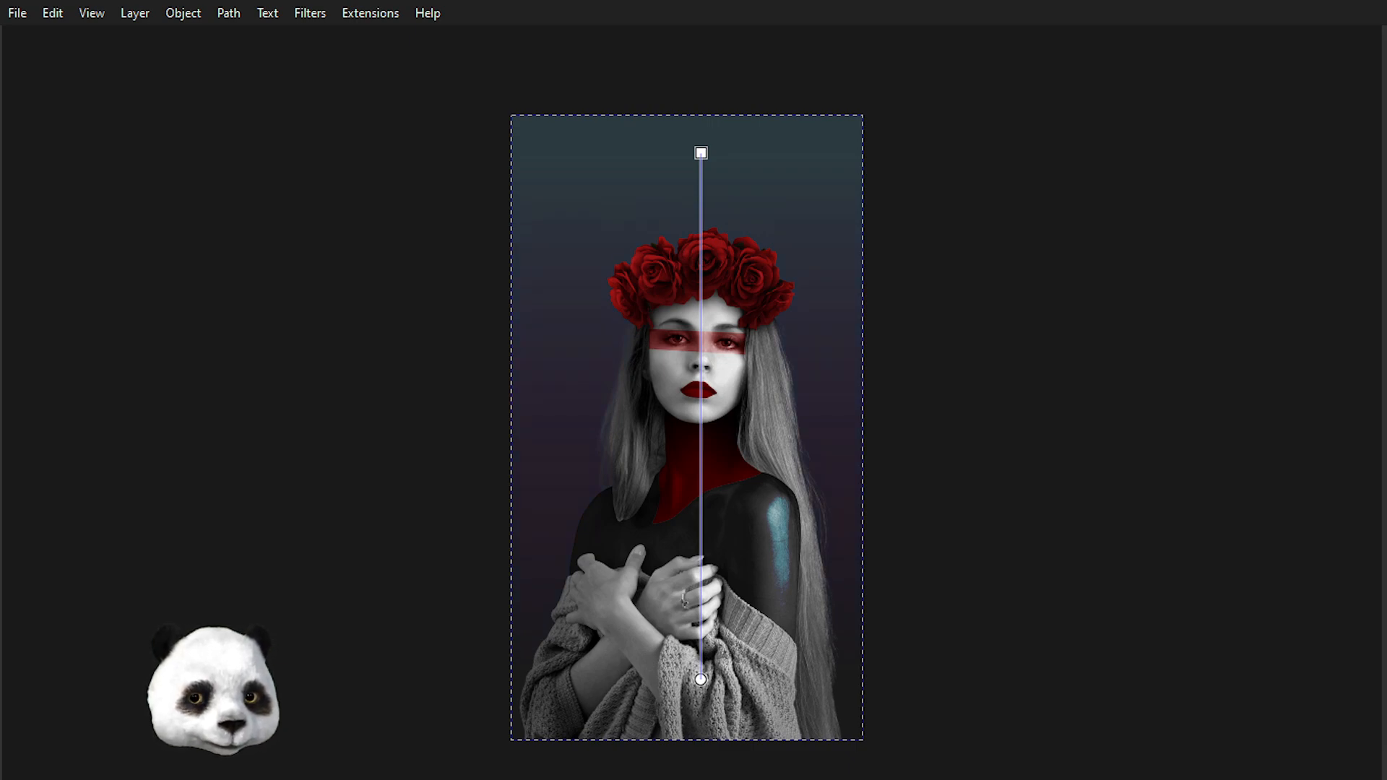
pyautogui.click(700, 679)
pyautogui.moveTo(700, 680); pyautogui.dragTo(700, 696)
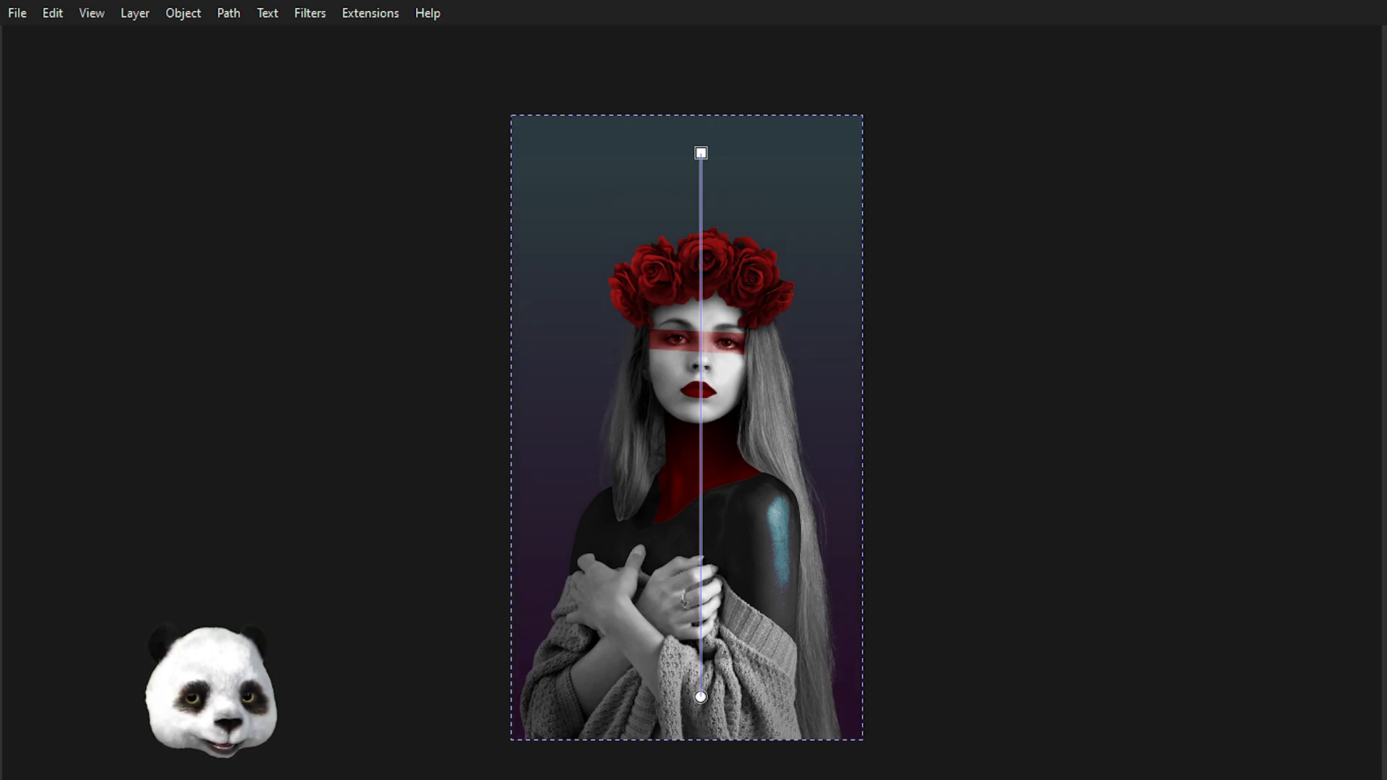
# - Recolour the background gradient's upper stop to dark olive-brown and its lower stop to dark maroon
pyautogui.click(701, 153)
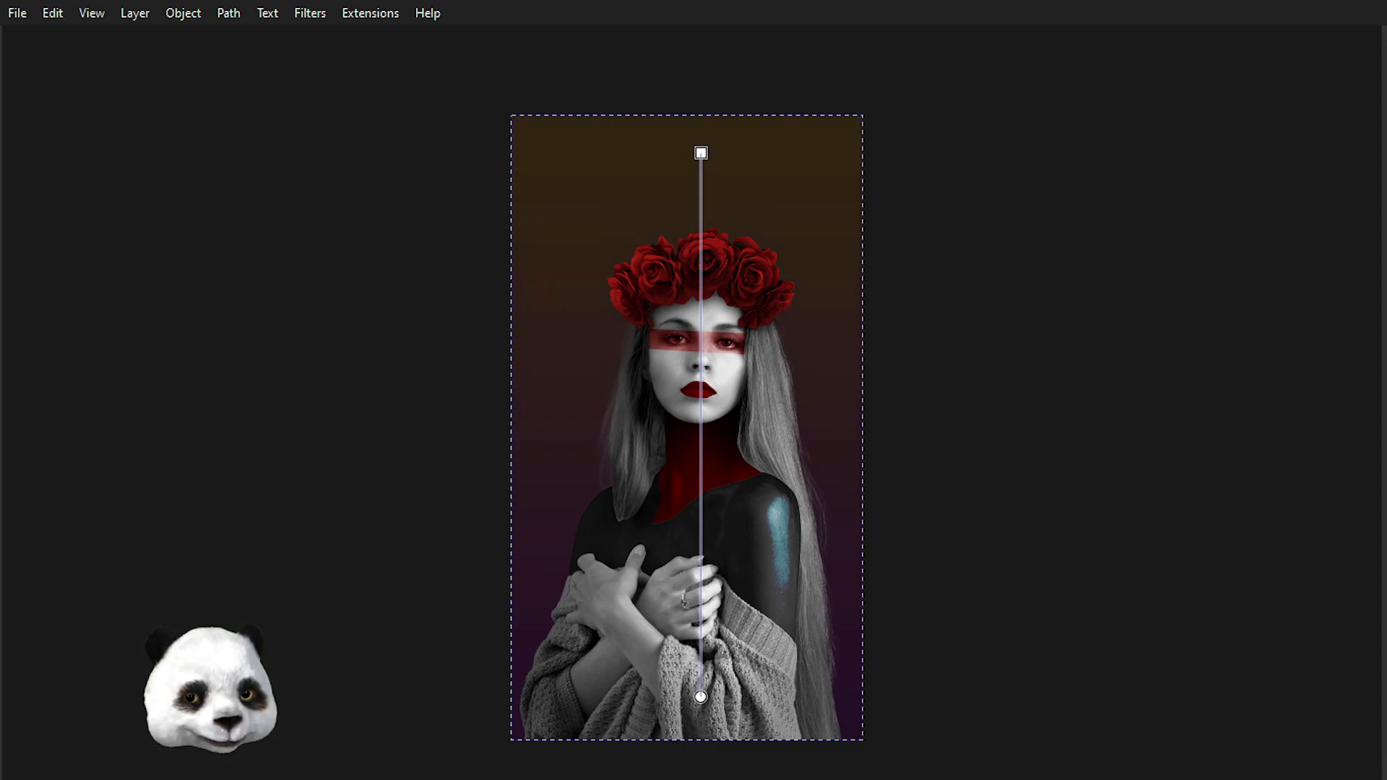
pyautogui.click(700, 696)
pyautogui.press('Escape')
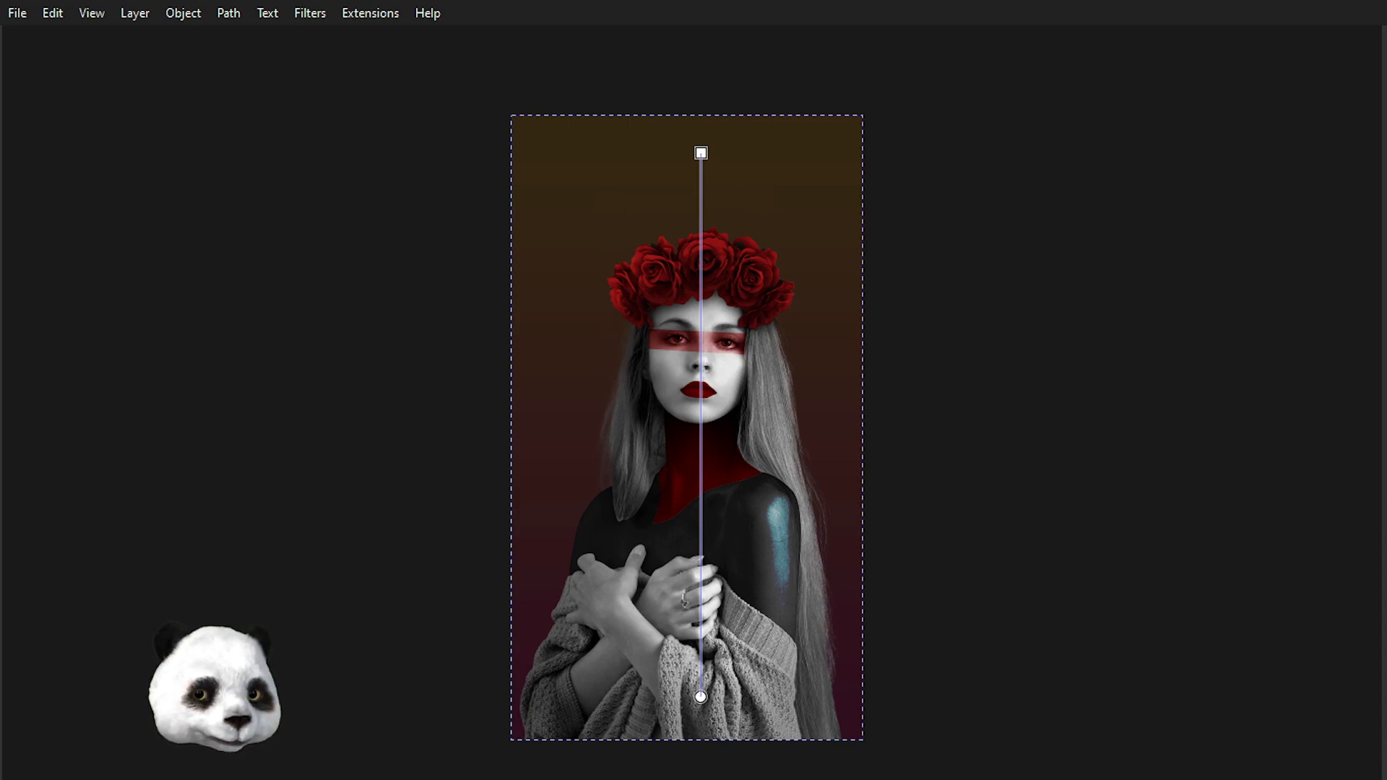
pyautogui.press('Tab')
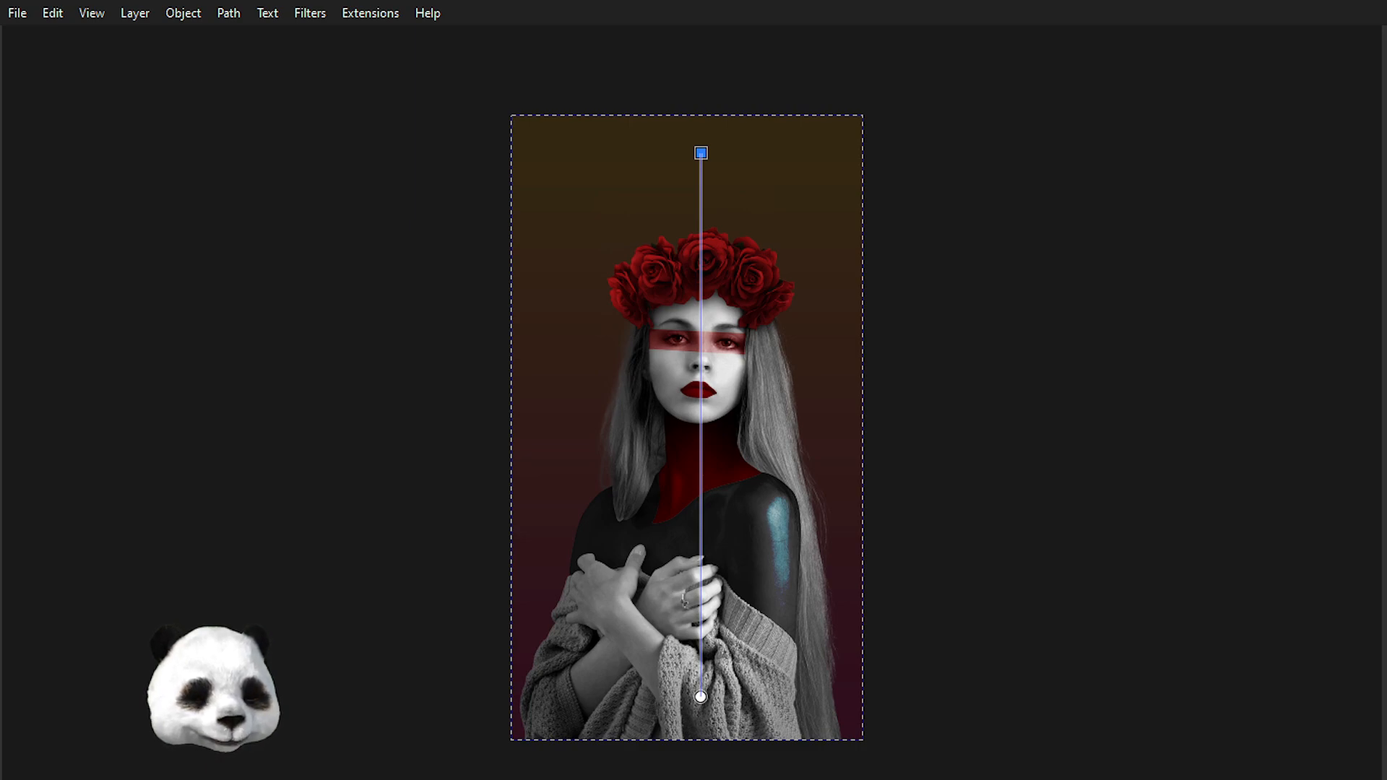
pyautogui.press('Escape')
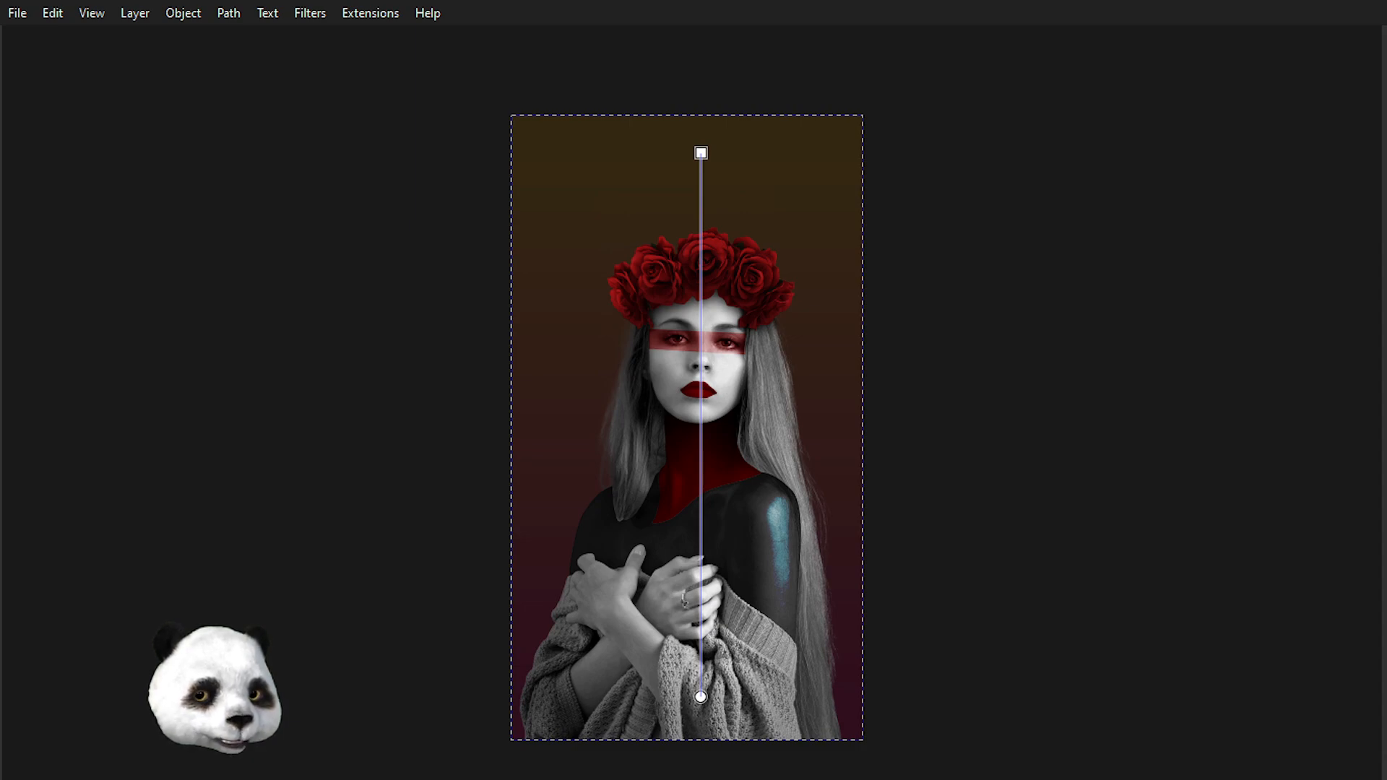
pyautogui.click(701, 152)
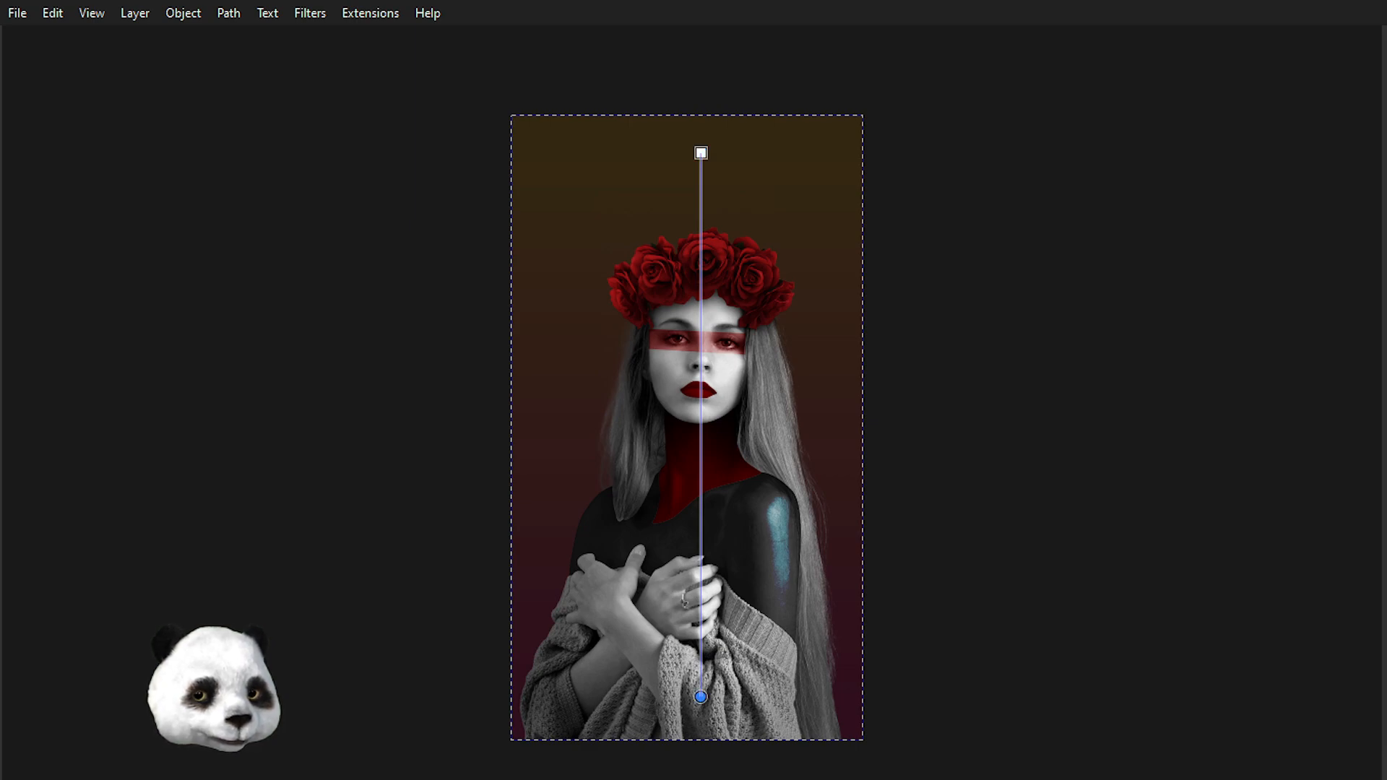
pyautogui.click(1004, 331)
pyautogui.press('s')
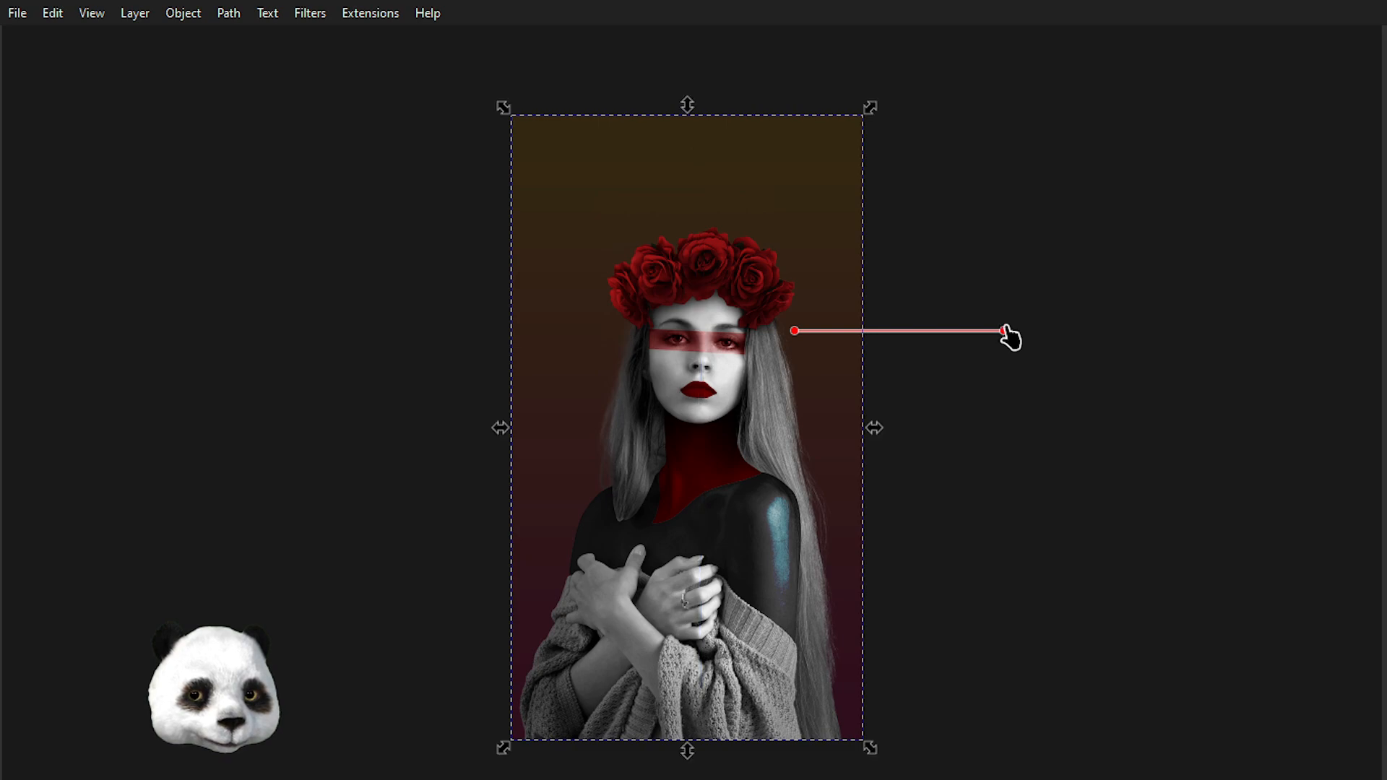
# - Examine the figure against the gradient background both close up and as a whole
pyautogui.click(1156, 318)
pyautogui.scroll(1, 1077, 339)
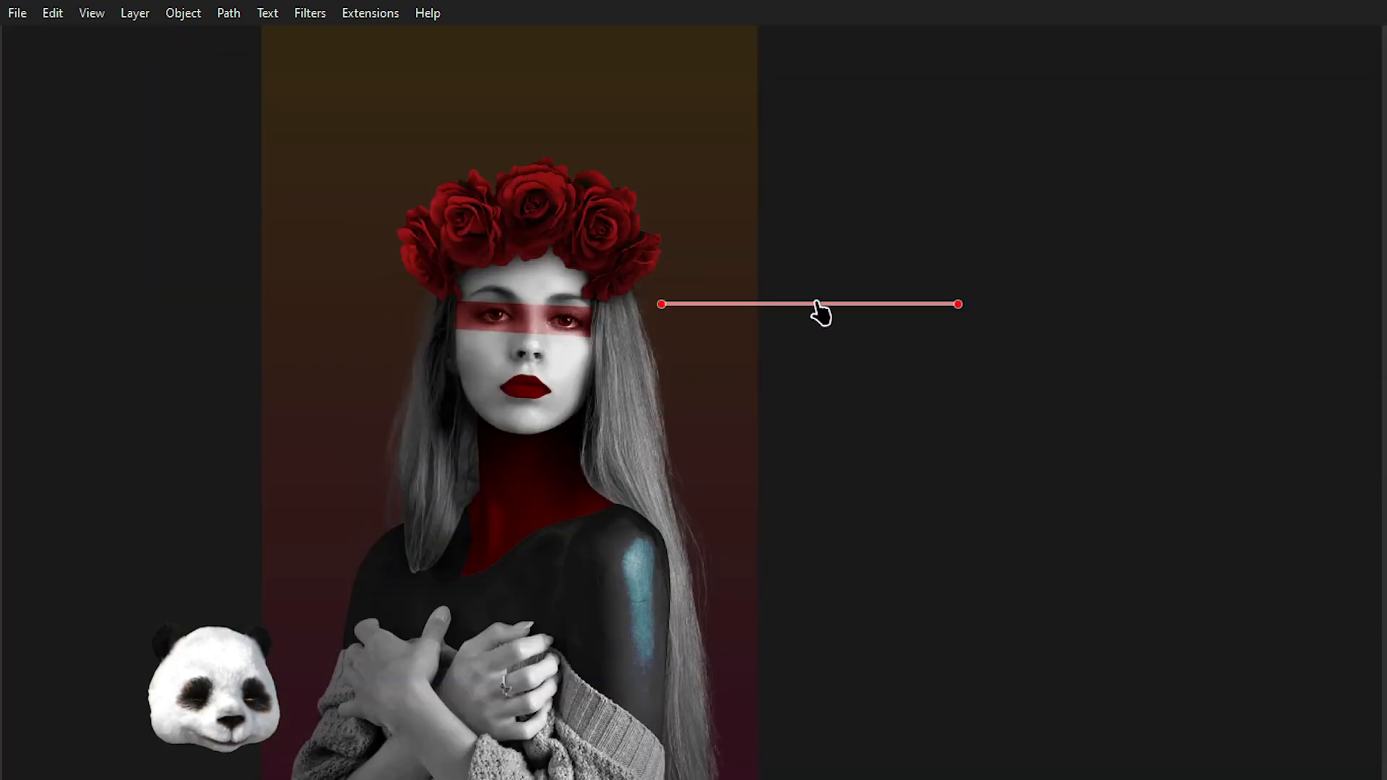
pyautogui.click(677, 131)
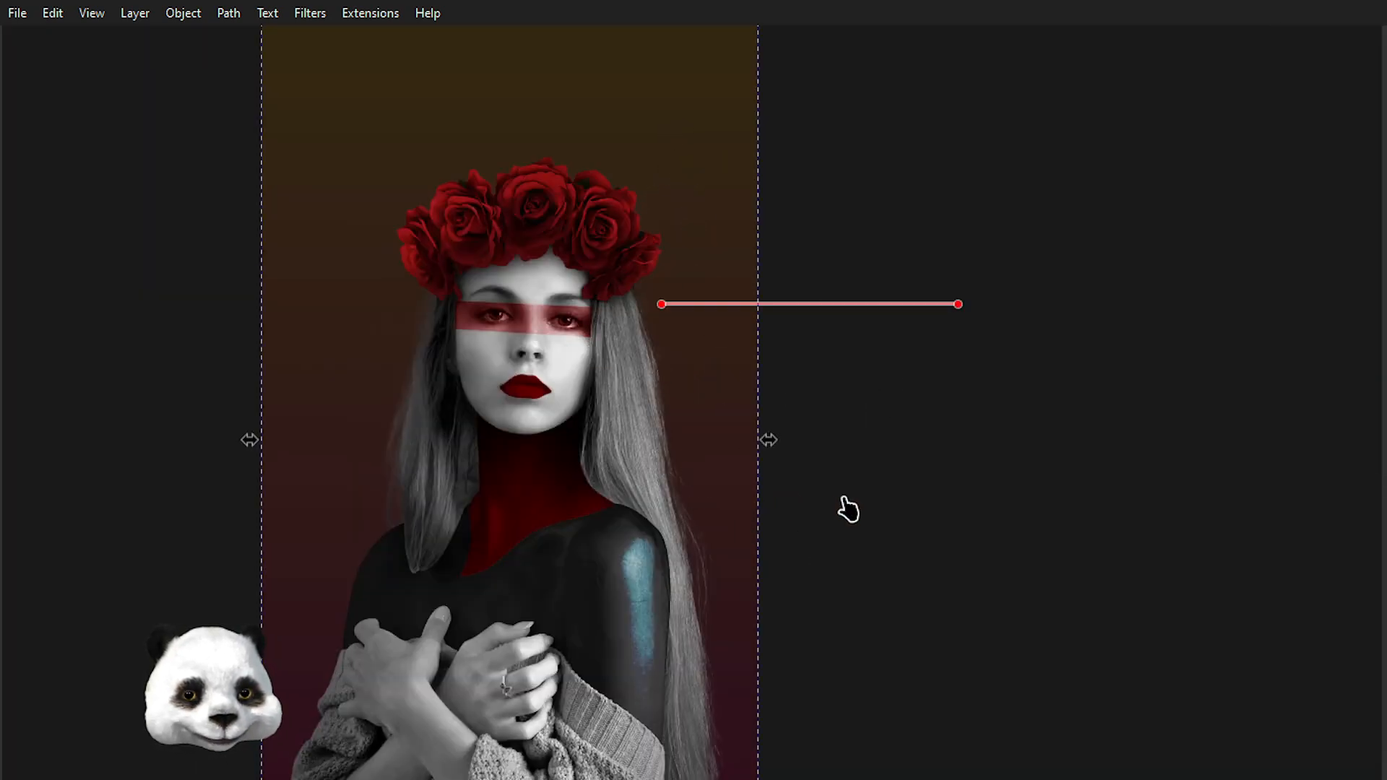
pyautogui.scroll(-3, 817, 505)
pyautogui.scroll(3, 777, 466)
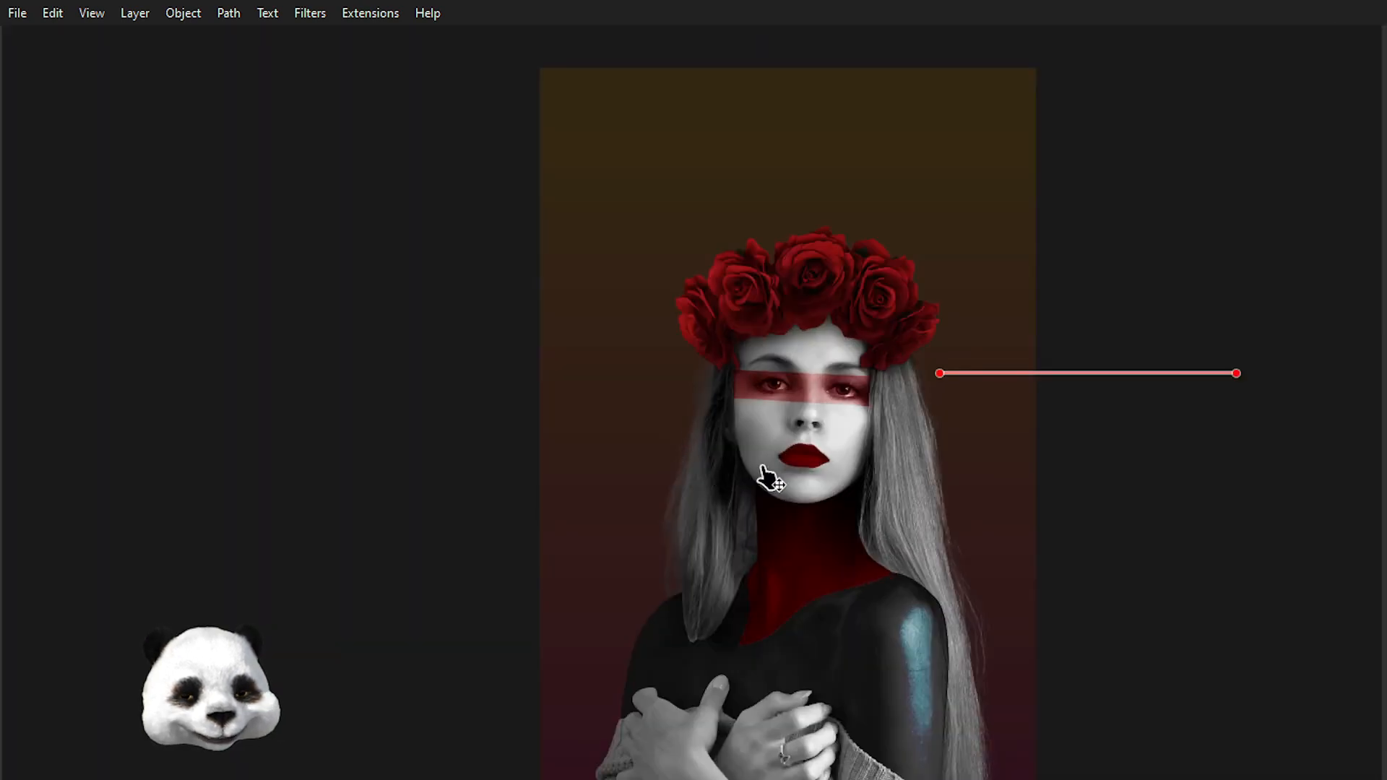
pyautogui.click(931, 219)
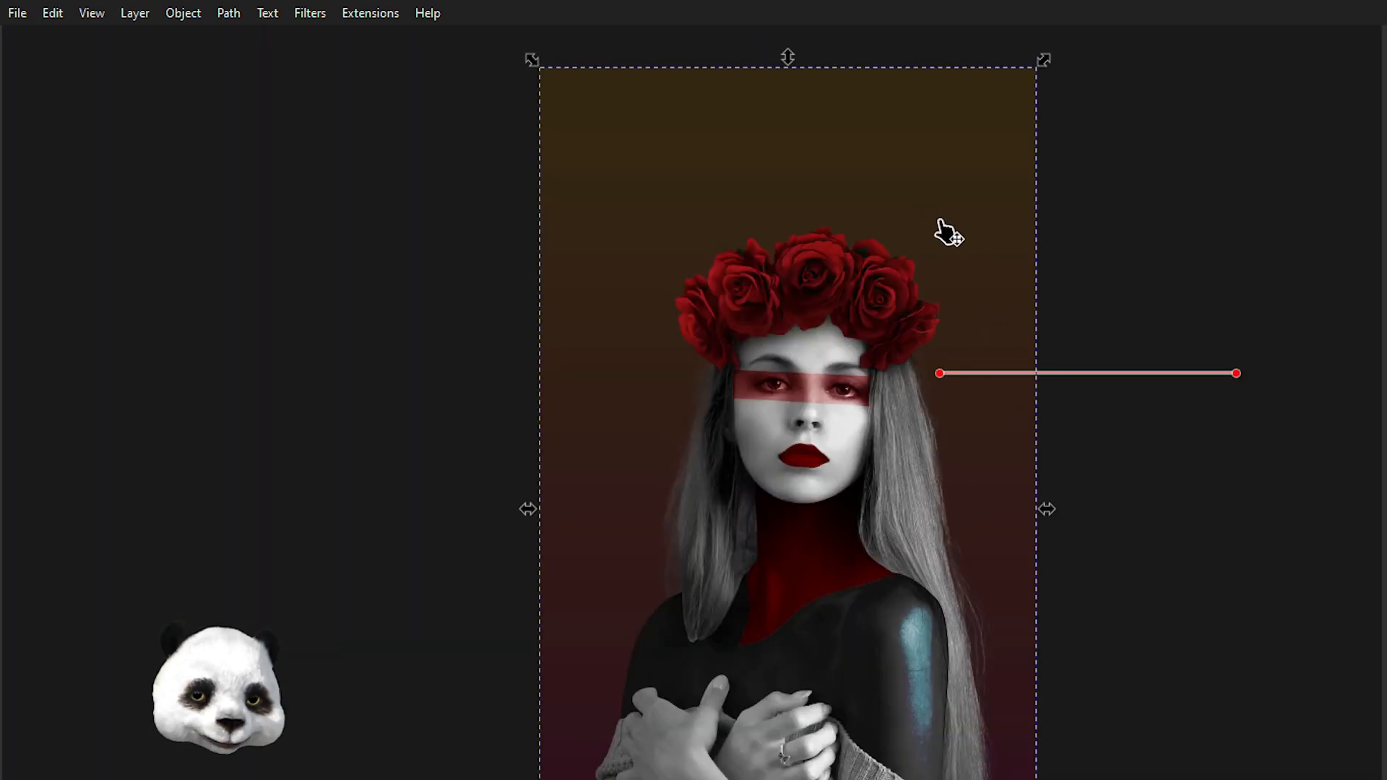
pyautogui.moveTo(1012, 397); pyautogui.dragTo(825, 243)
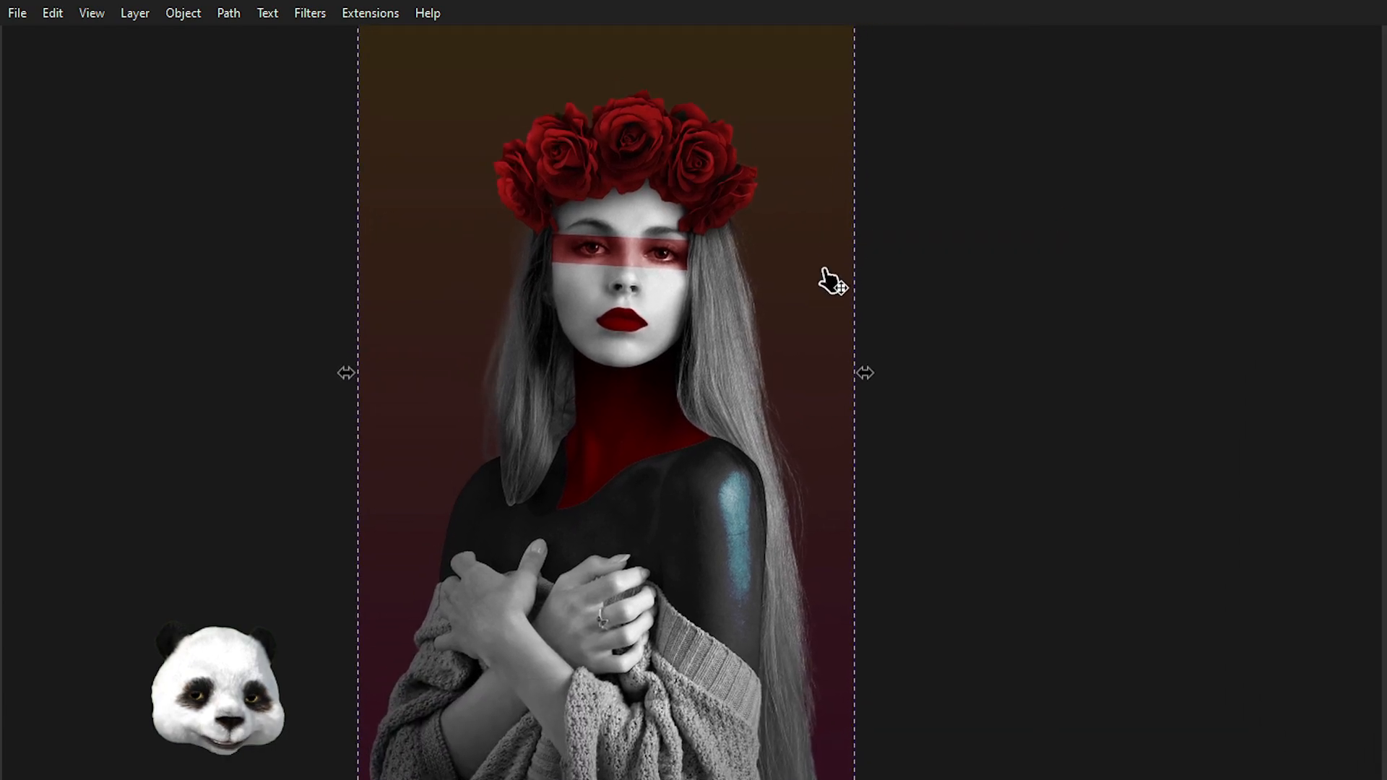
pyautogui.scroll(-1, 831, 286)
pyautogui.moveTo(997, 274); pyautogui.dragTo(987, 369)
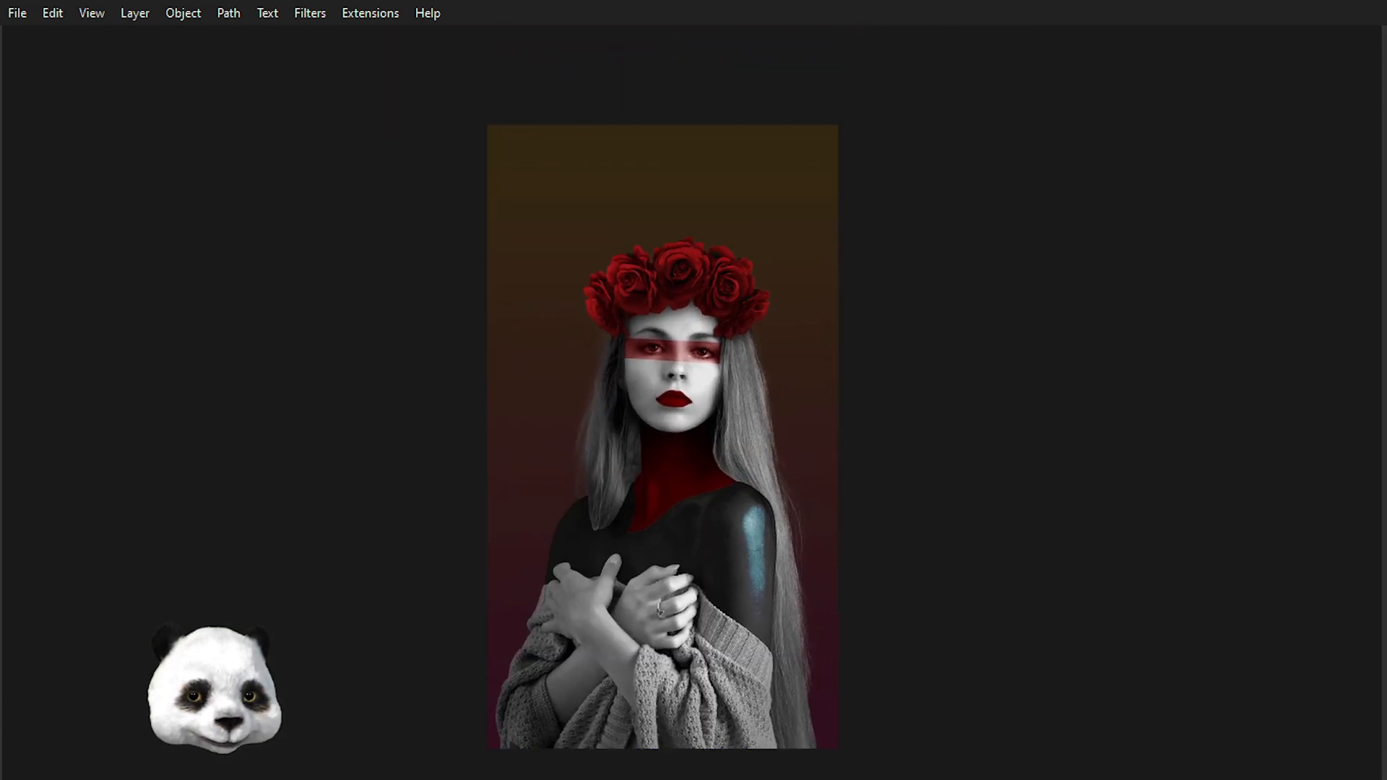
# - Duplicate the gradient background rectangle and lower the copy behind the woman, flowers and coloured shapes
pyautogui.hotkey('ctrl', 'd')
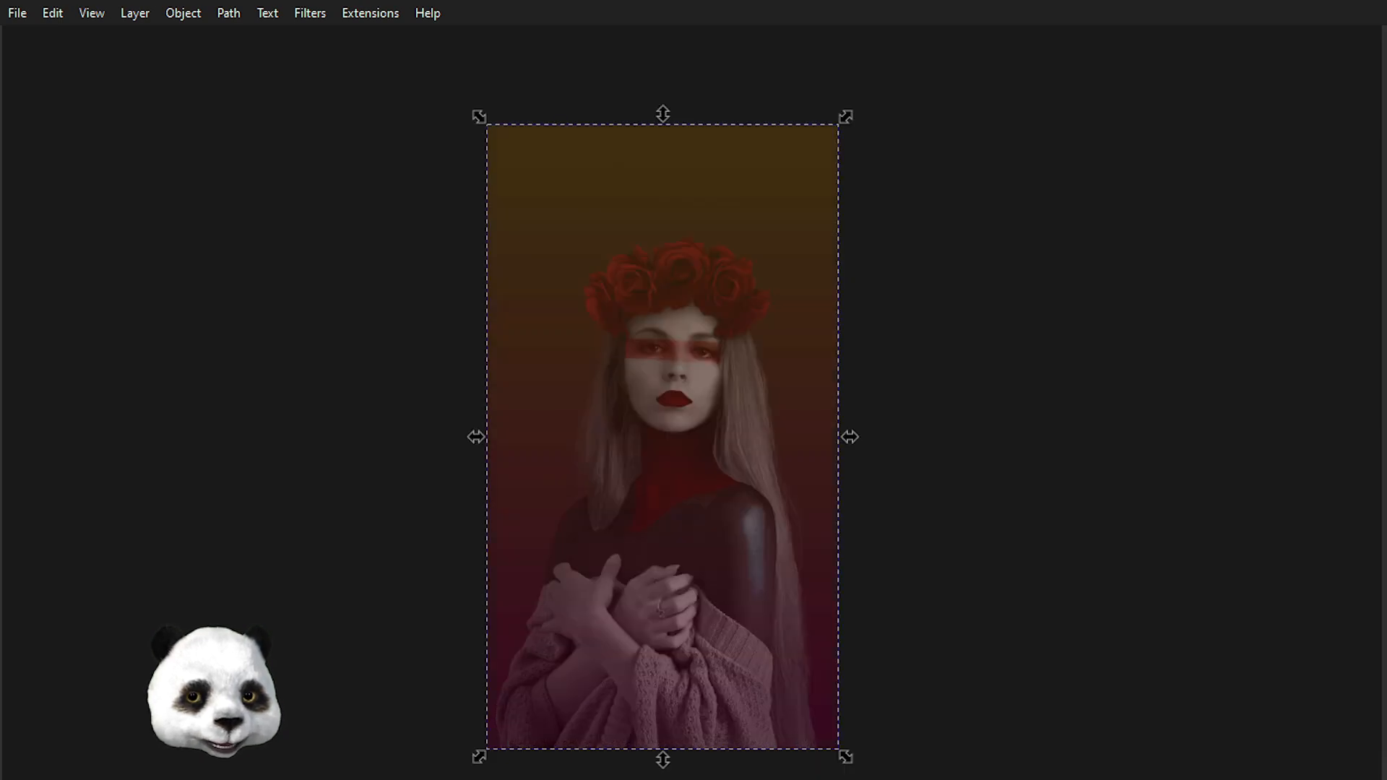
pyautogui.press('pagedown')
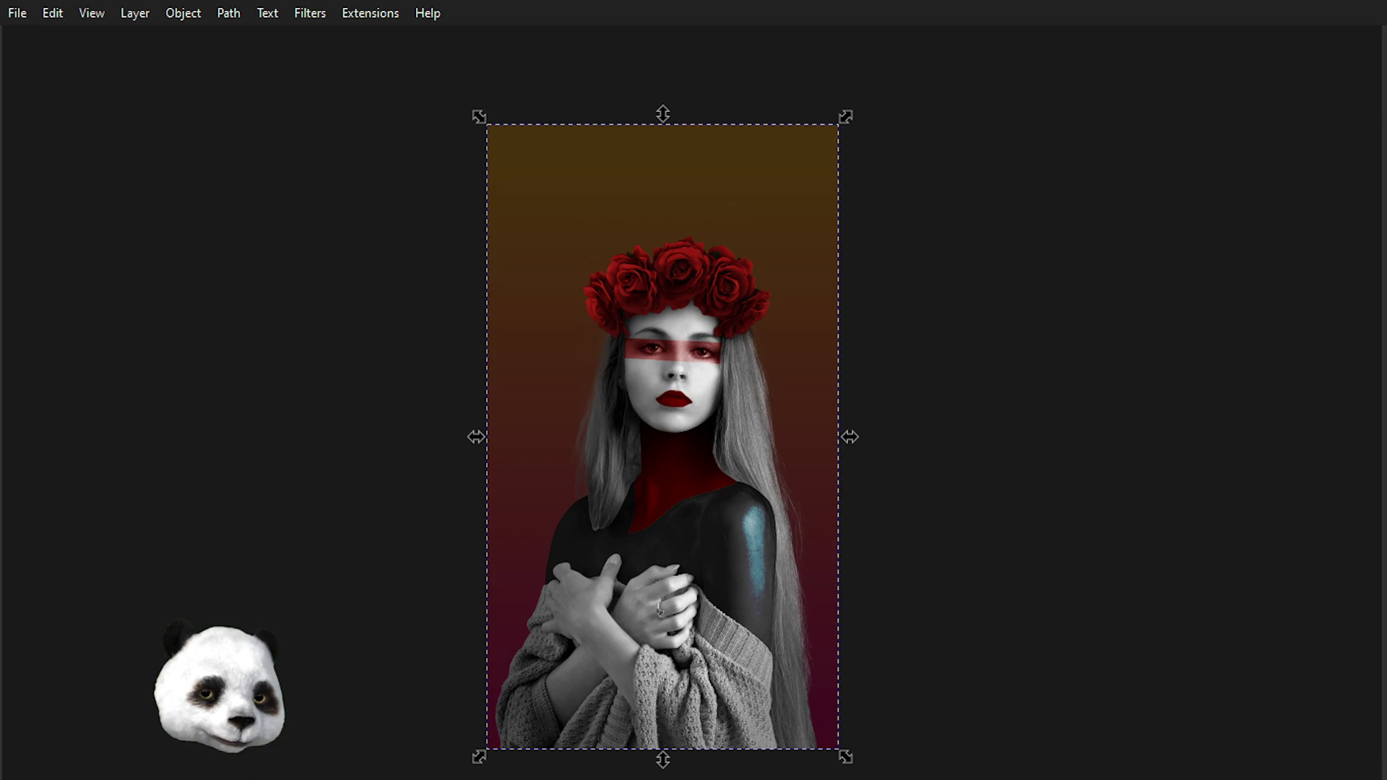
pyautogui.press('Escape')
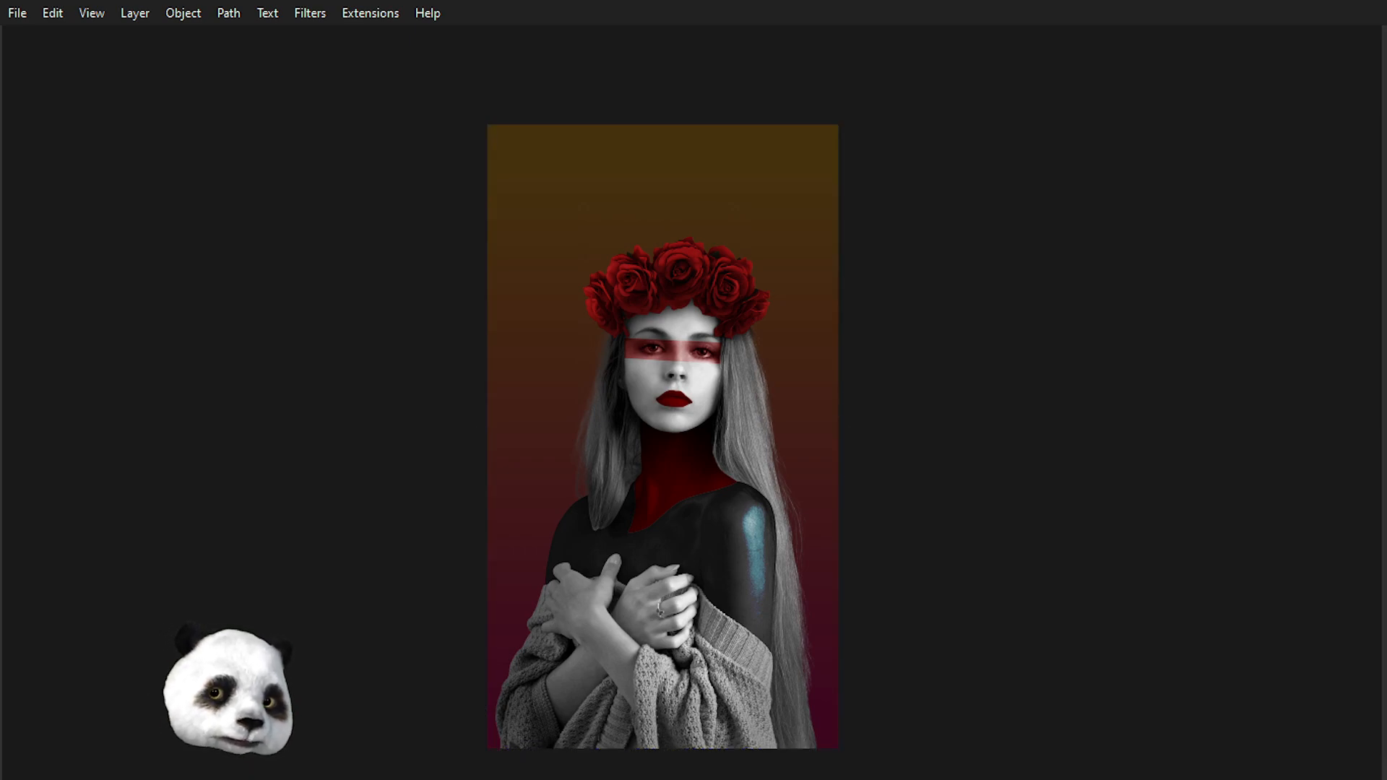
# - Recolour the background gradient from dark grey at the upper stop to dark indigo at the lower stop, moving its lower end slightly up
pyautogui.hotkey('ctrl', 'a')
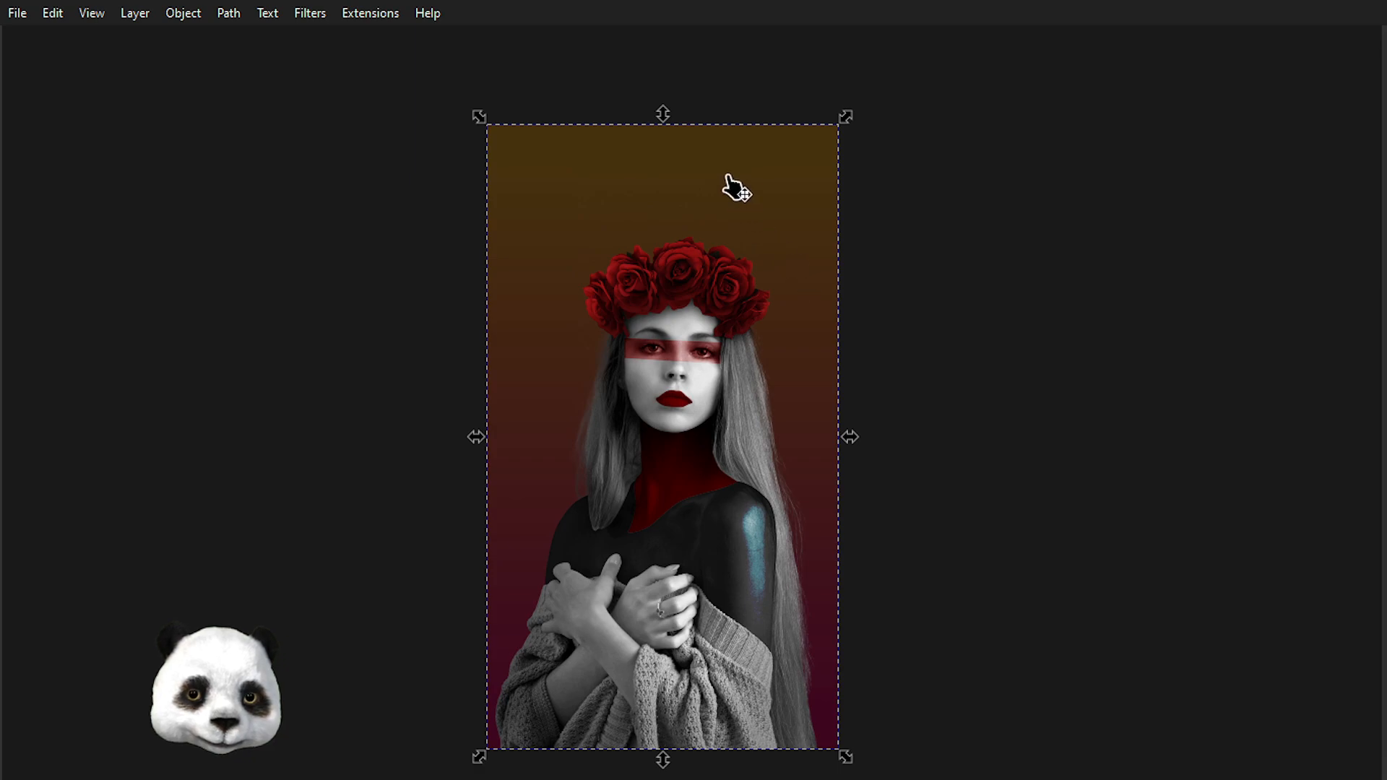
pyautogui.press('g')
pyautogui.click(682, 188)
pyautogui.click(677, 162)
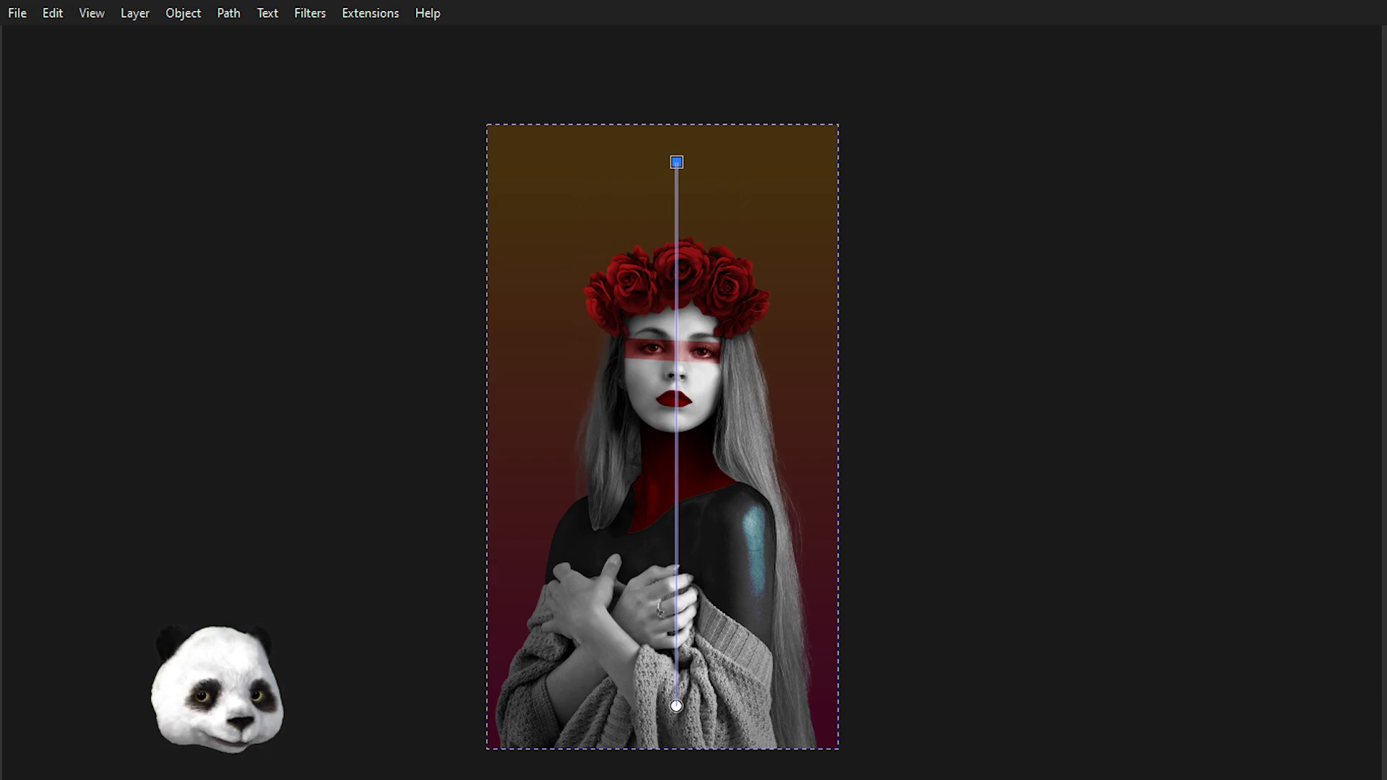
pyautogui.click(676, 706)
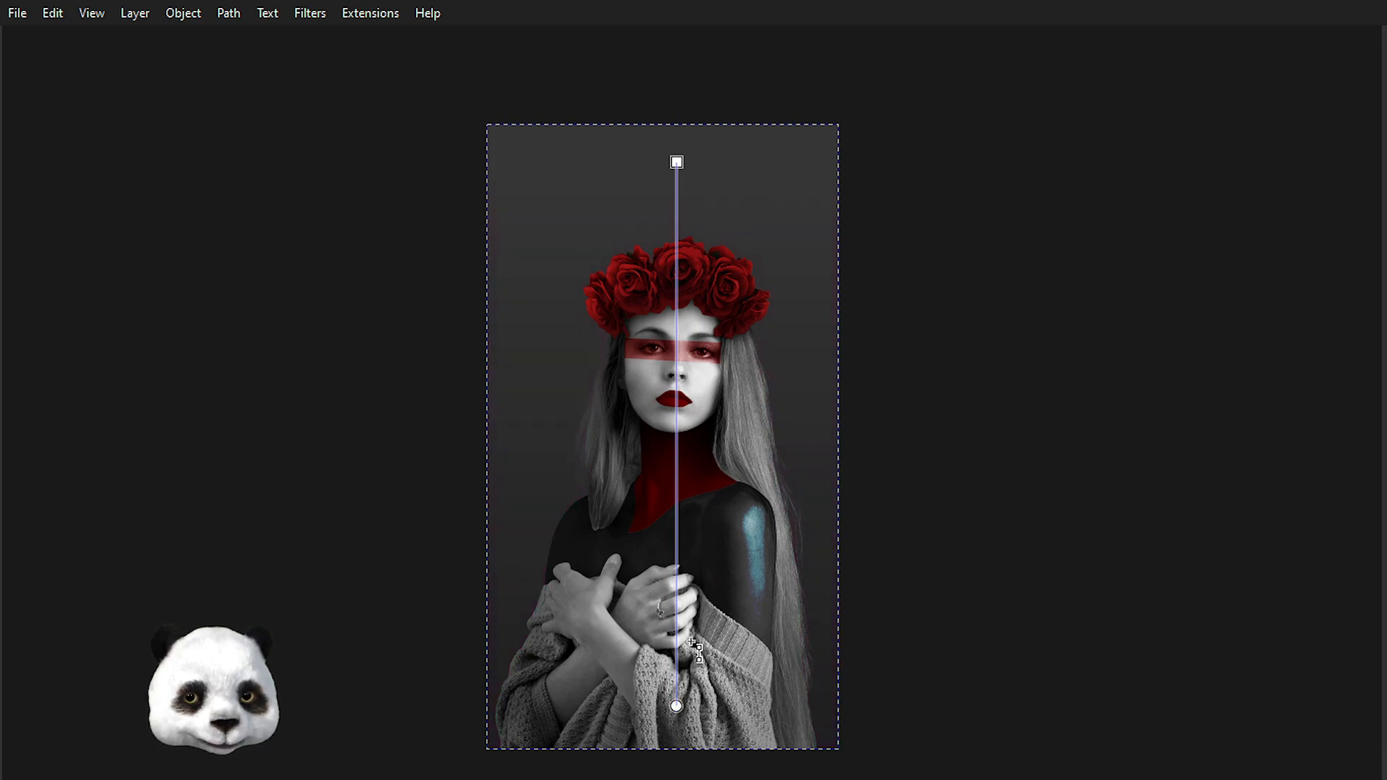
pyautogui.moveTo(676, 706); pyautogui.dragTo(676, 690)
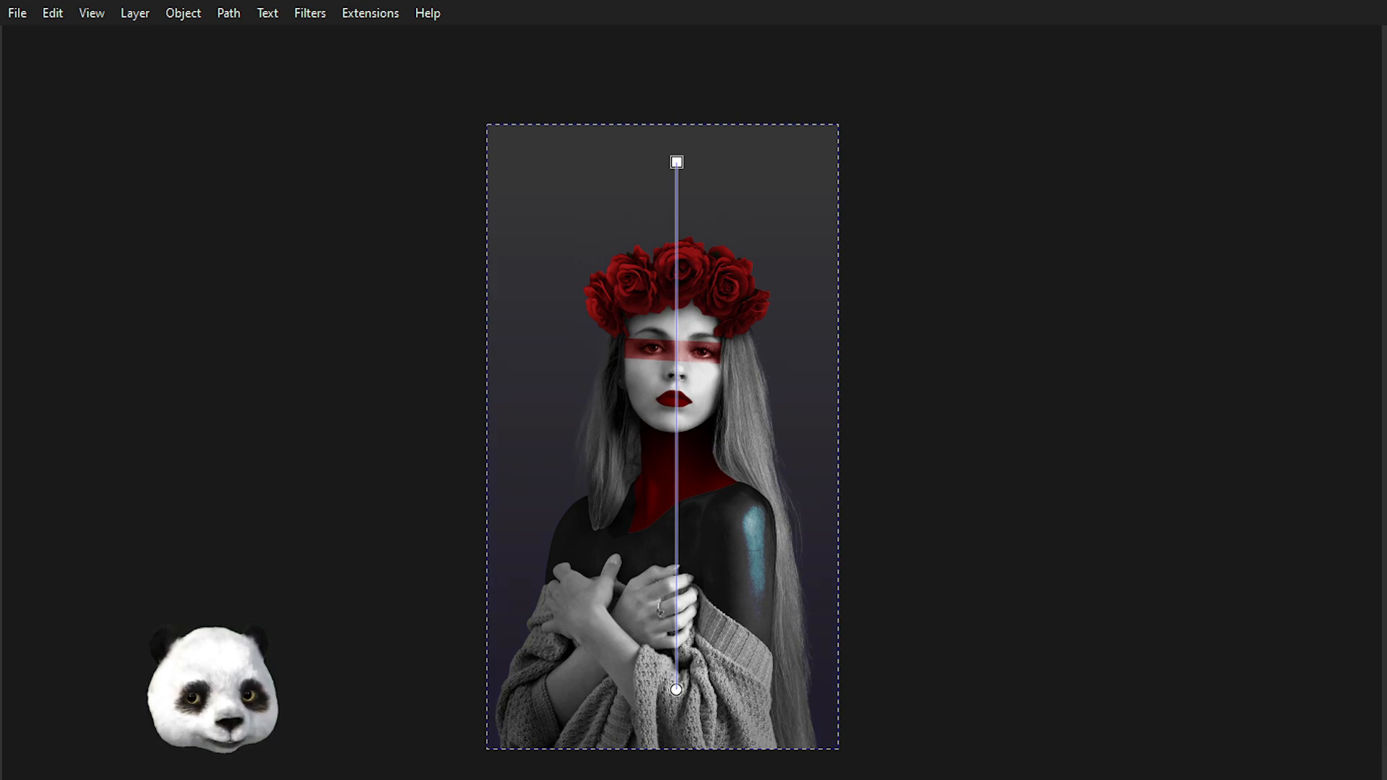
# - Recolour the background gradient's upper stop to dark slate blue
pyautogui.click(677, 162)
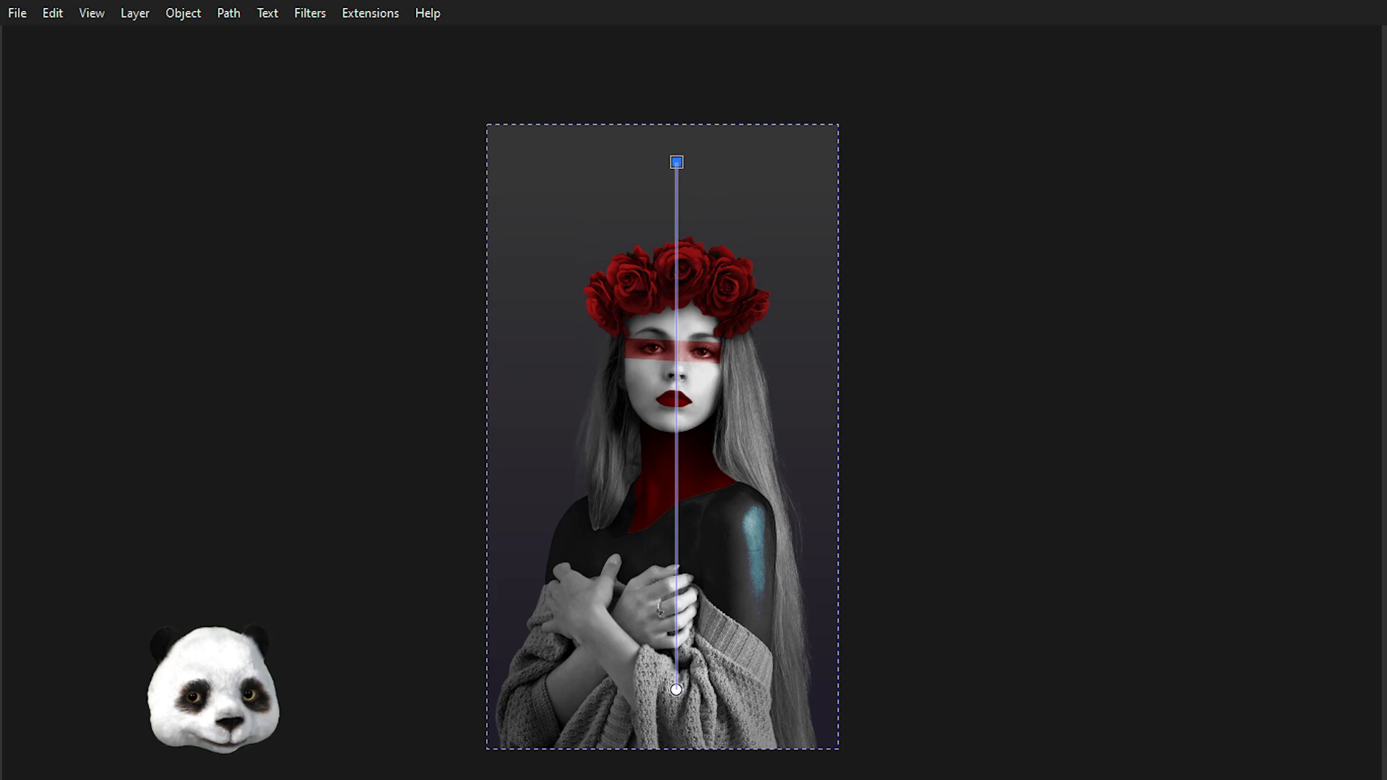
pyautogui.hotkey('ctrl', 'z')
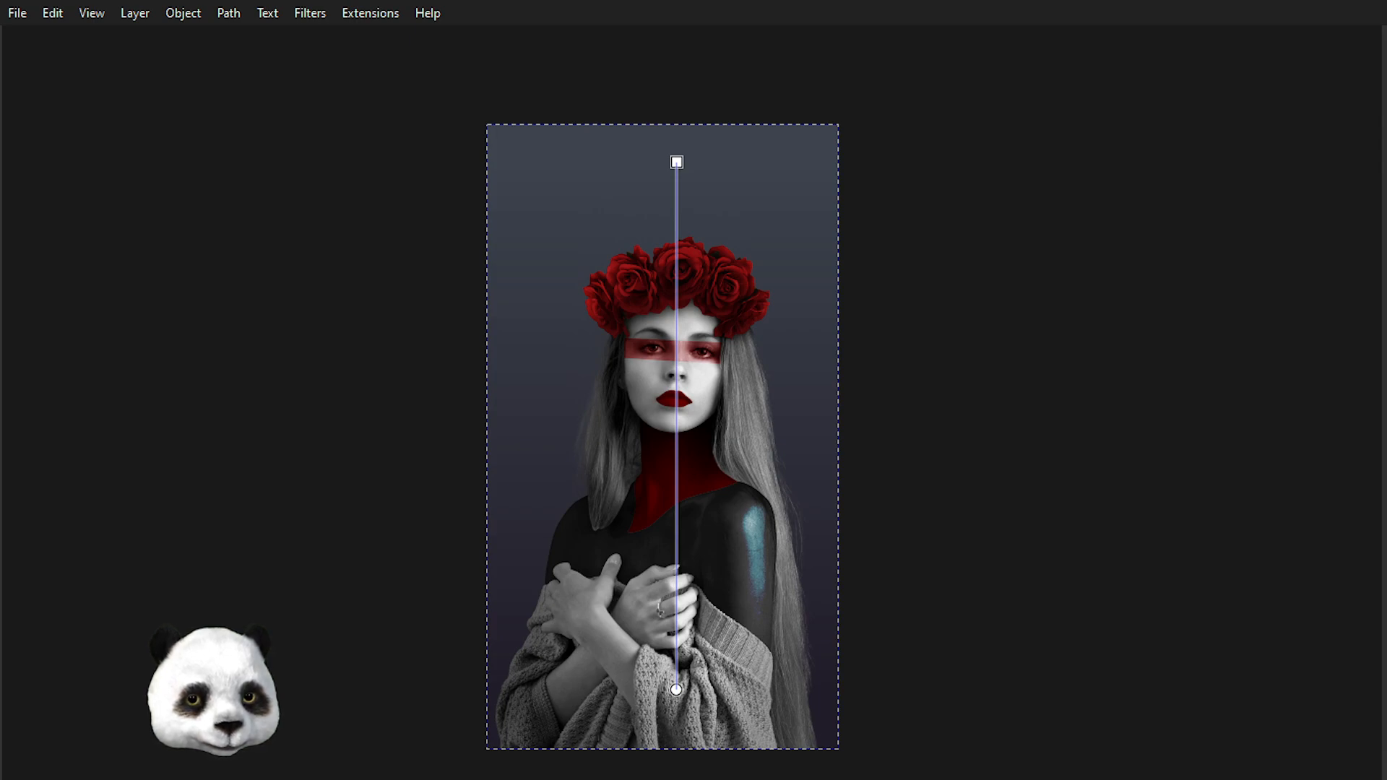
pyautogui.click(677, 690)
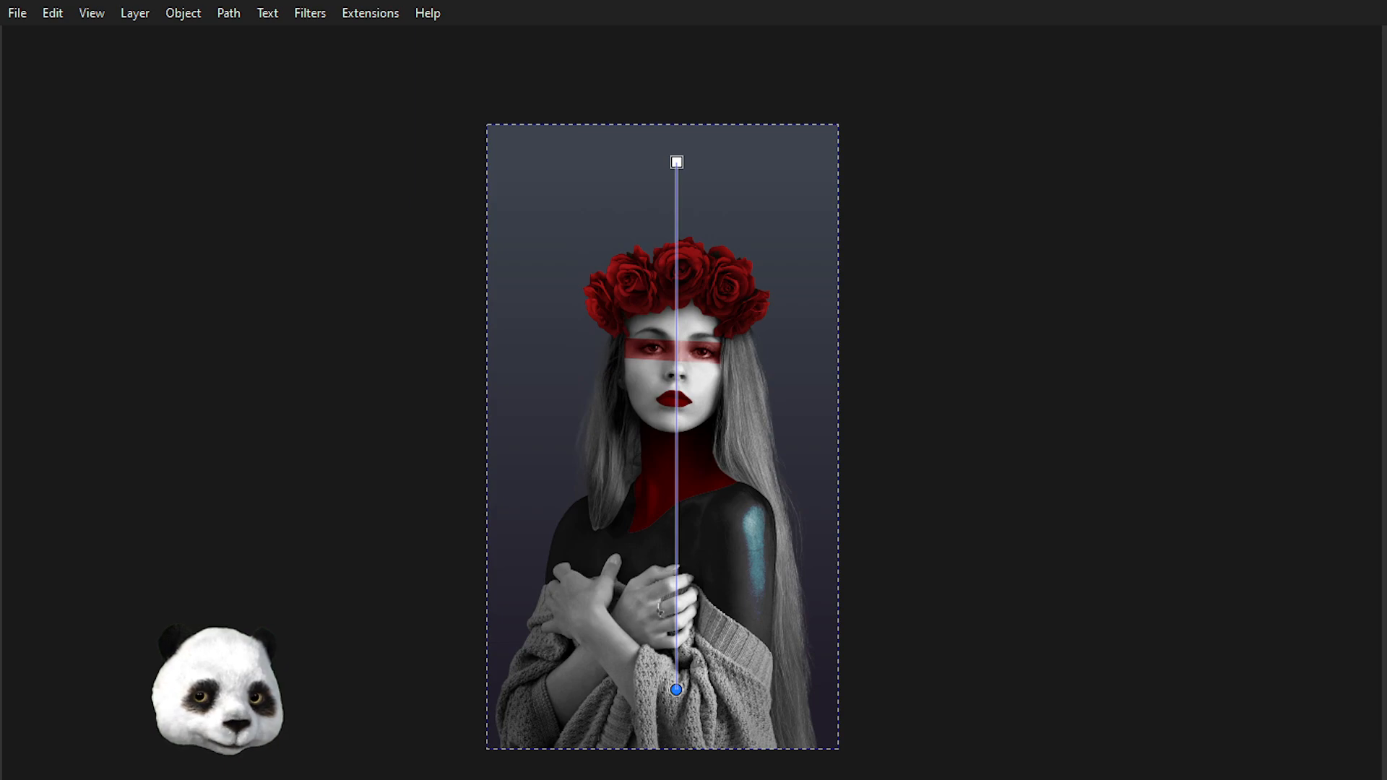
pyautogui.press('Escape')
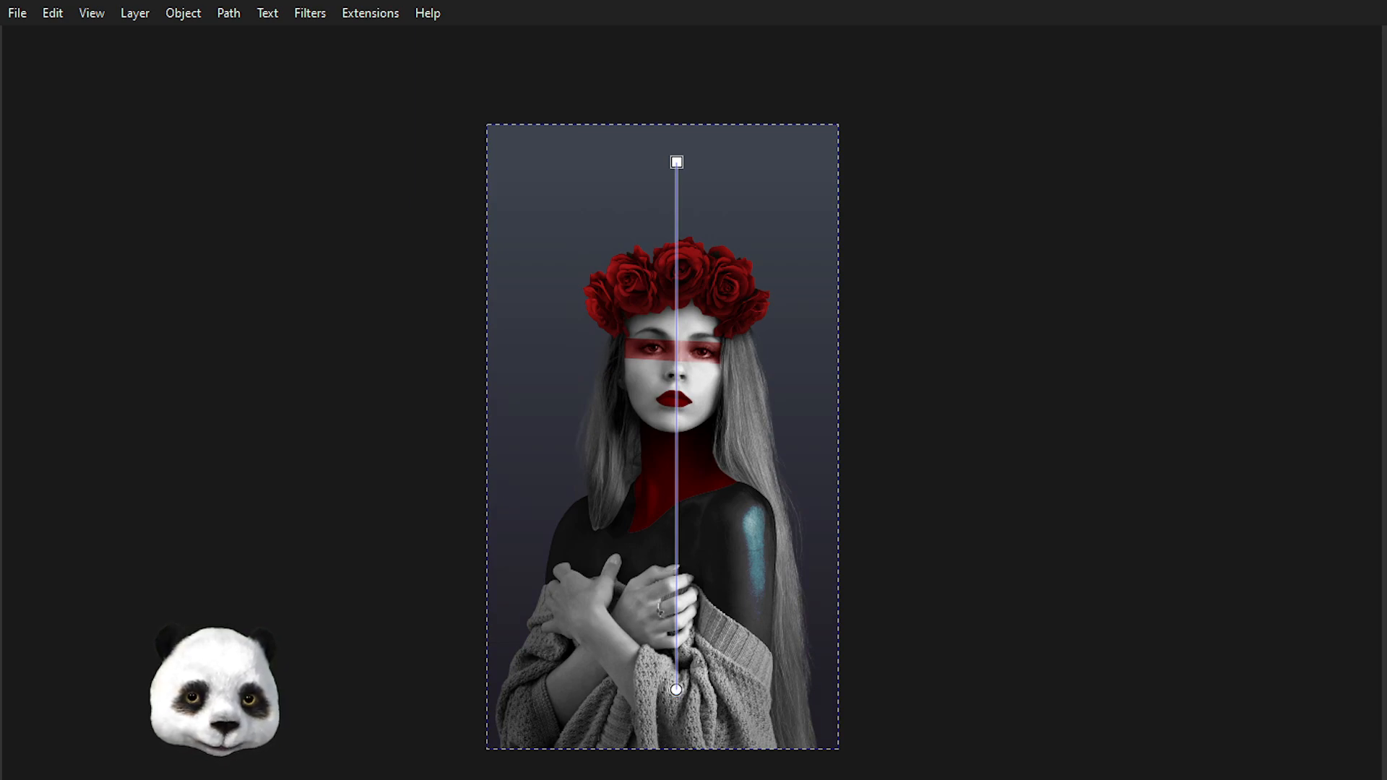
pyautogui.press('s')
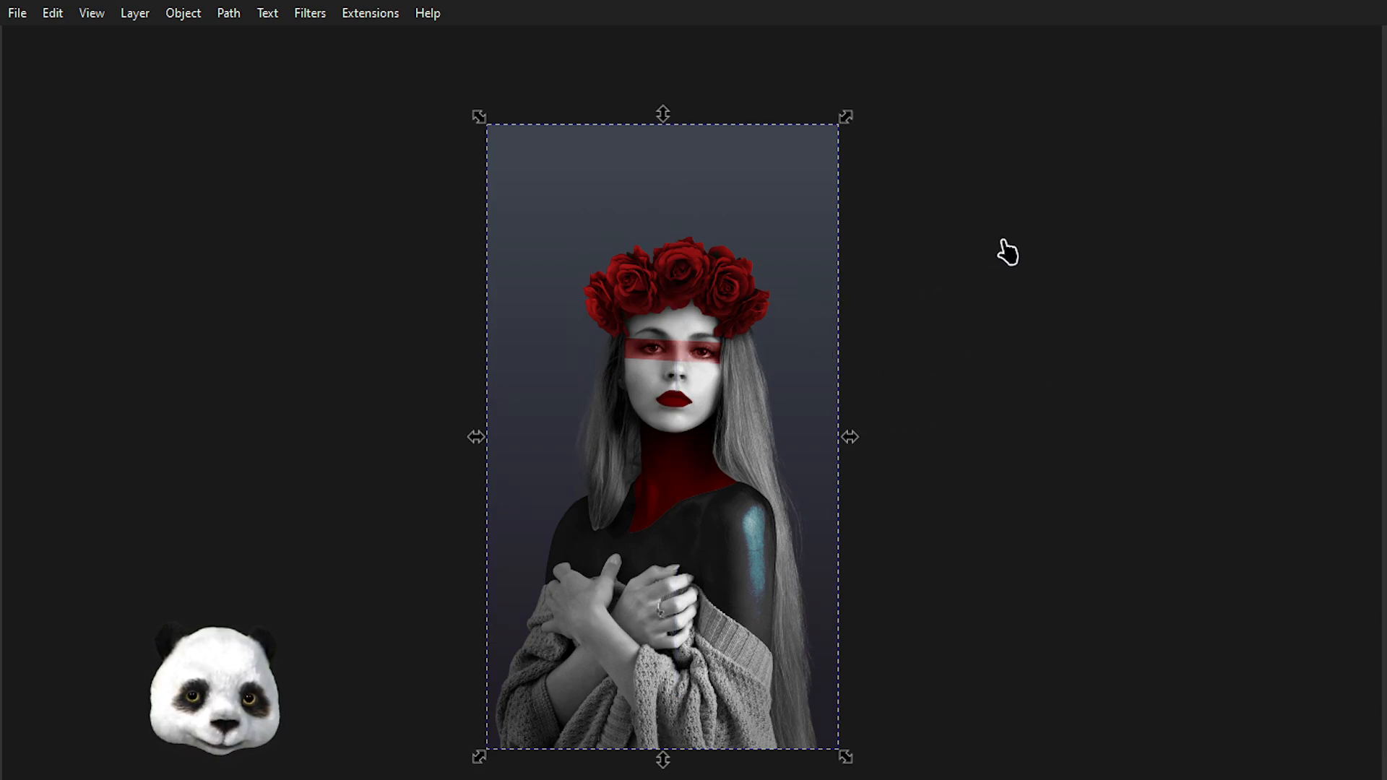
# - Examine the finished portrait against the slate gradient background, both from afar and close up
pyautogui.click(1004, 252)
pyautogui.scroll(-3, 1014, 253)
pyautogui.moveTo(1118, 303); pyautogui.dragTo(898, 442)
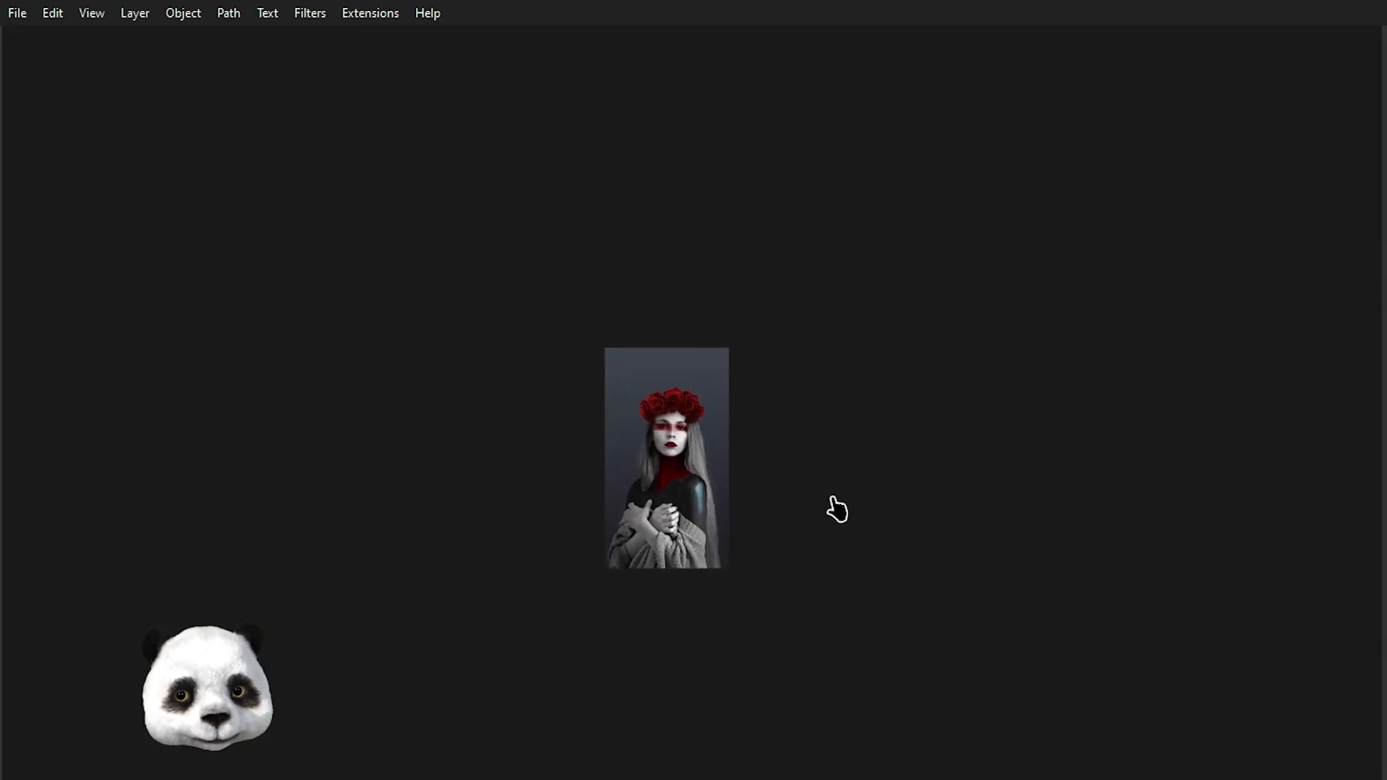
pyautogui.scroll(1, 802, 490)
pyautogui.scroll(1, 683, 592)
pyautogui.scroll(1, 687, 596)
pyautogui.moveTo(836, 380); pyautogui.dragTo(889, 561)
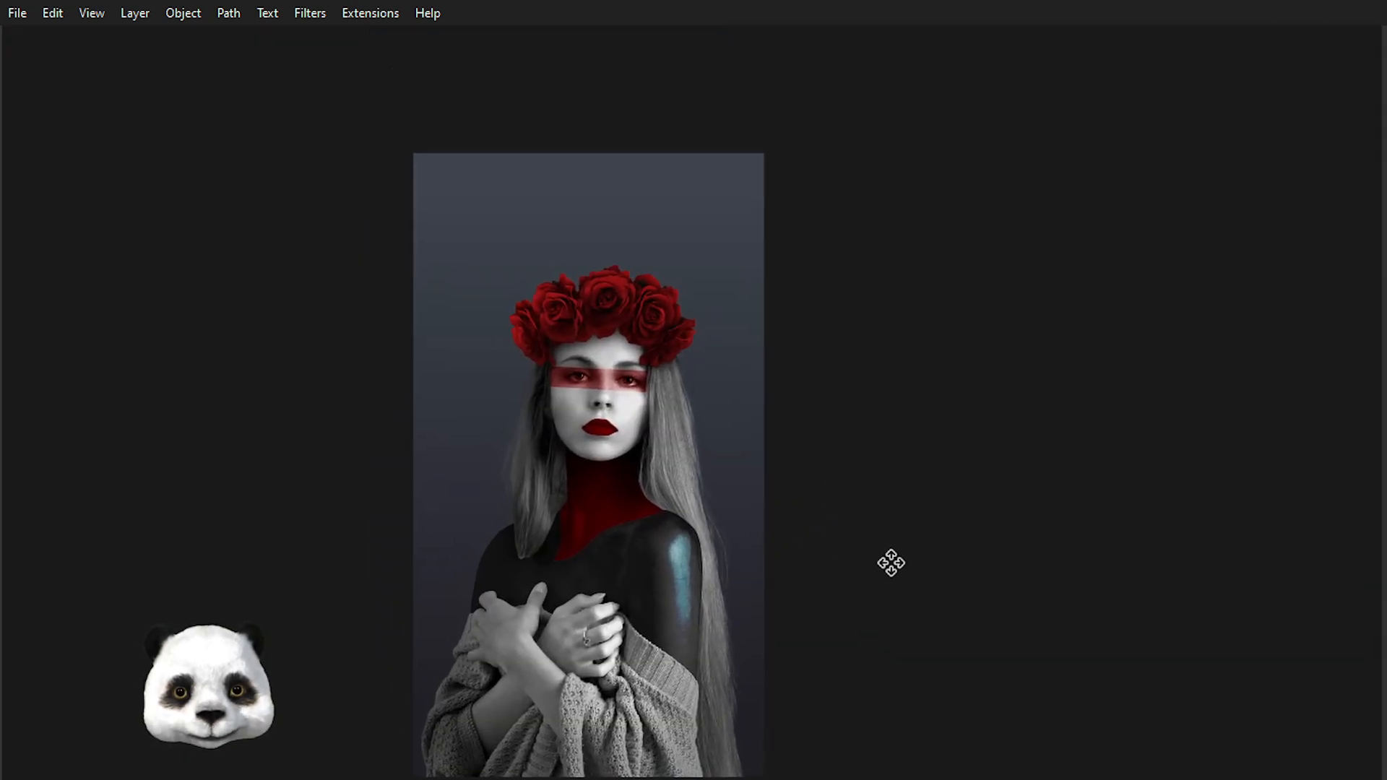
pyautogui.scroll(1, 752, 604)
pyautogui.moveTo(757, 607); pyautogui.dragTo(836, 551)
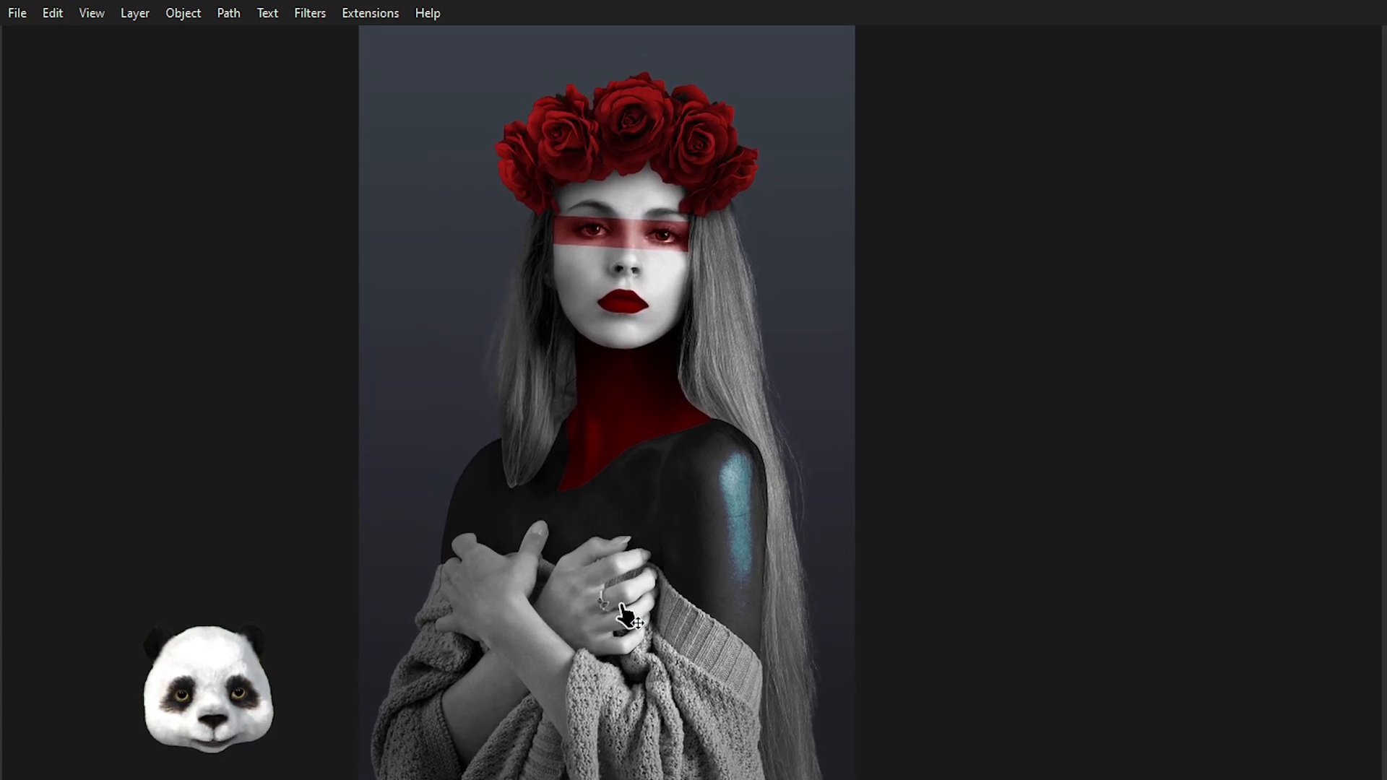
pyautogui.scroll(-2, 622, 611)
pyautogui.scroll(1, 622, 614)
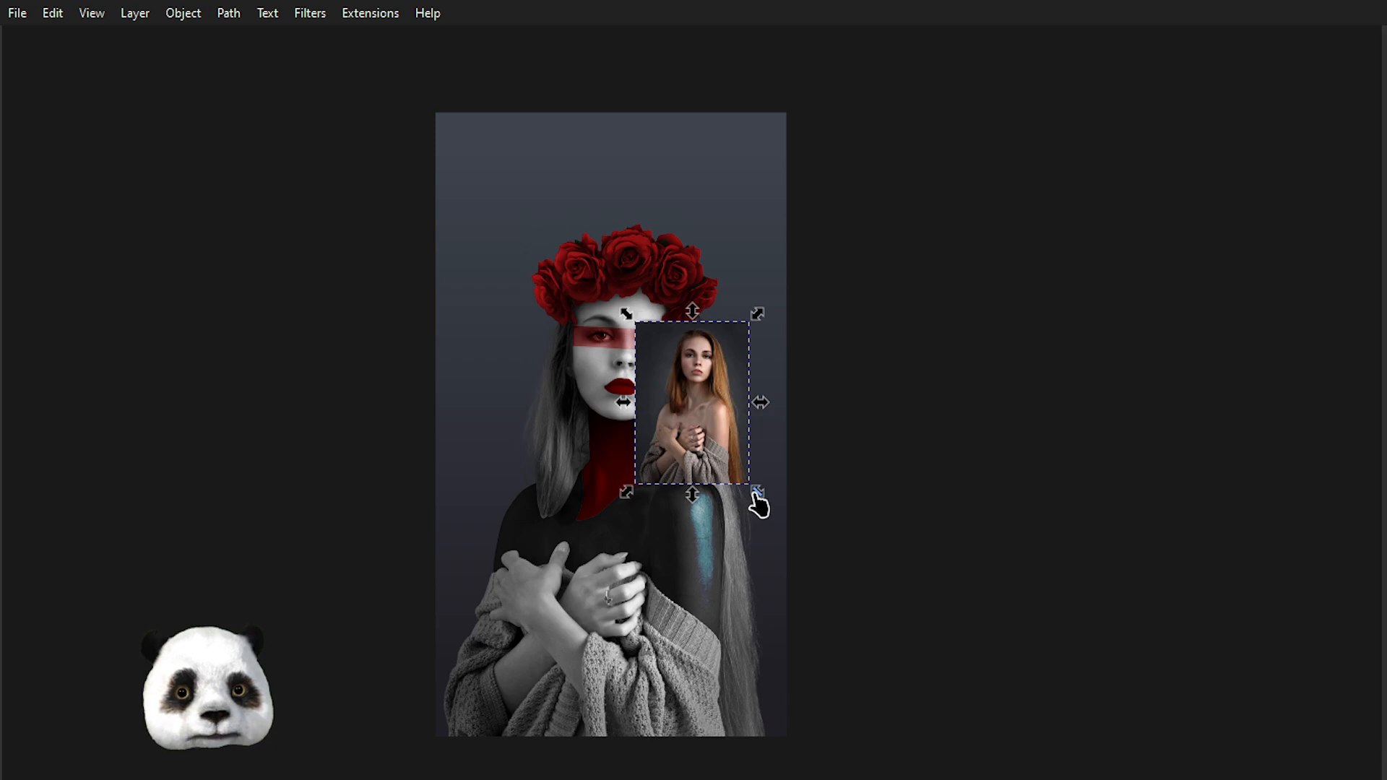
# - Enlarge the original colour photo to slightly less than the artwork's height and place it beside the artwork as a before-and-after comparison
pyautogui.moveTo(756, 495); pyautogui.dragTo(971, 733)
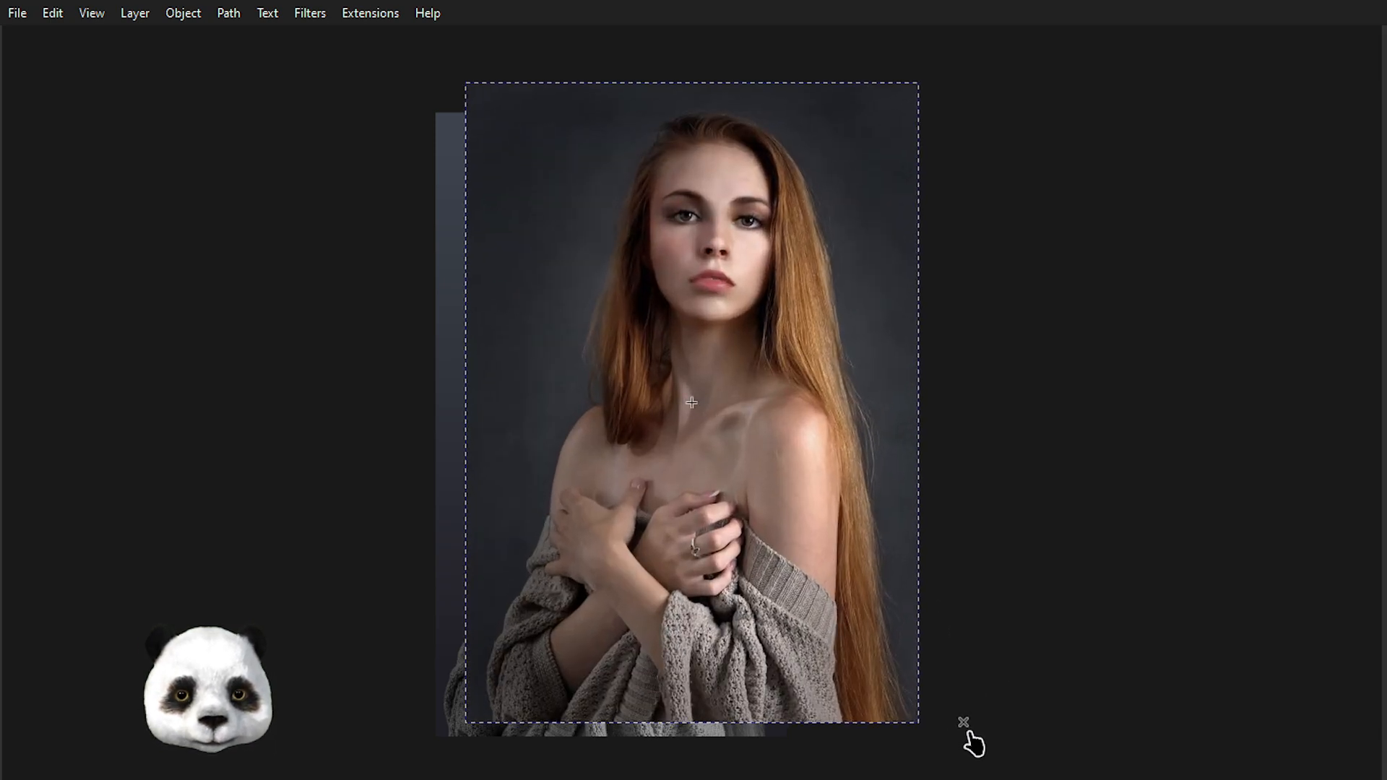
pyautogui.moveTo(809, 643); pyautogui.dragTo(369, 643)
pyautogui.moveTo(457, 125); pyautogui.dragTo(396, 218)
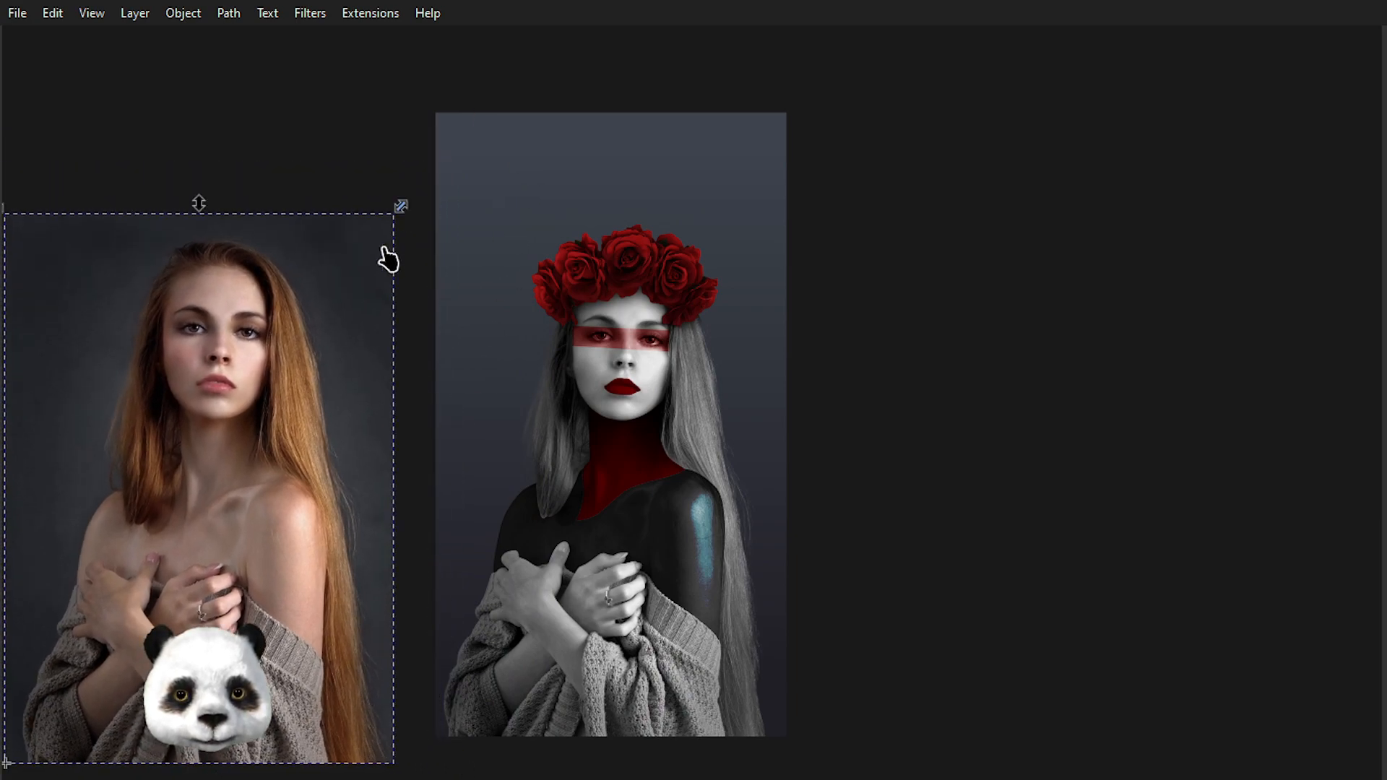
pyautogui.moveTo(272, 595); pyautogui.dragTo(288, 576)
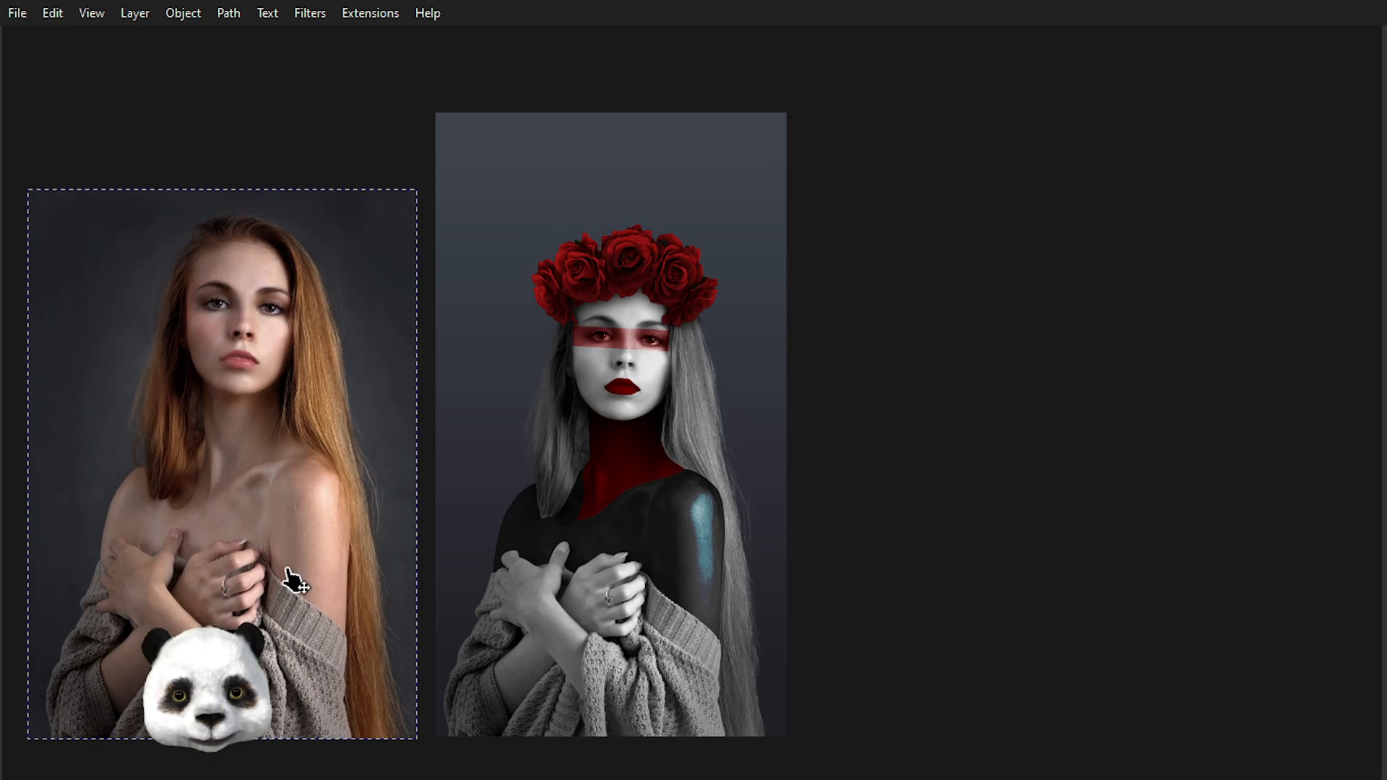
pyautogui.moveTo(426, 192); pyautogui.dragTo(403, 214)
pyautogui.click(920, 307)
pyautogui.moveTo(935, 369); pyautogui.dragTo(1157, 405)
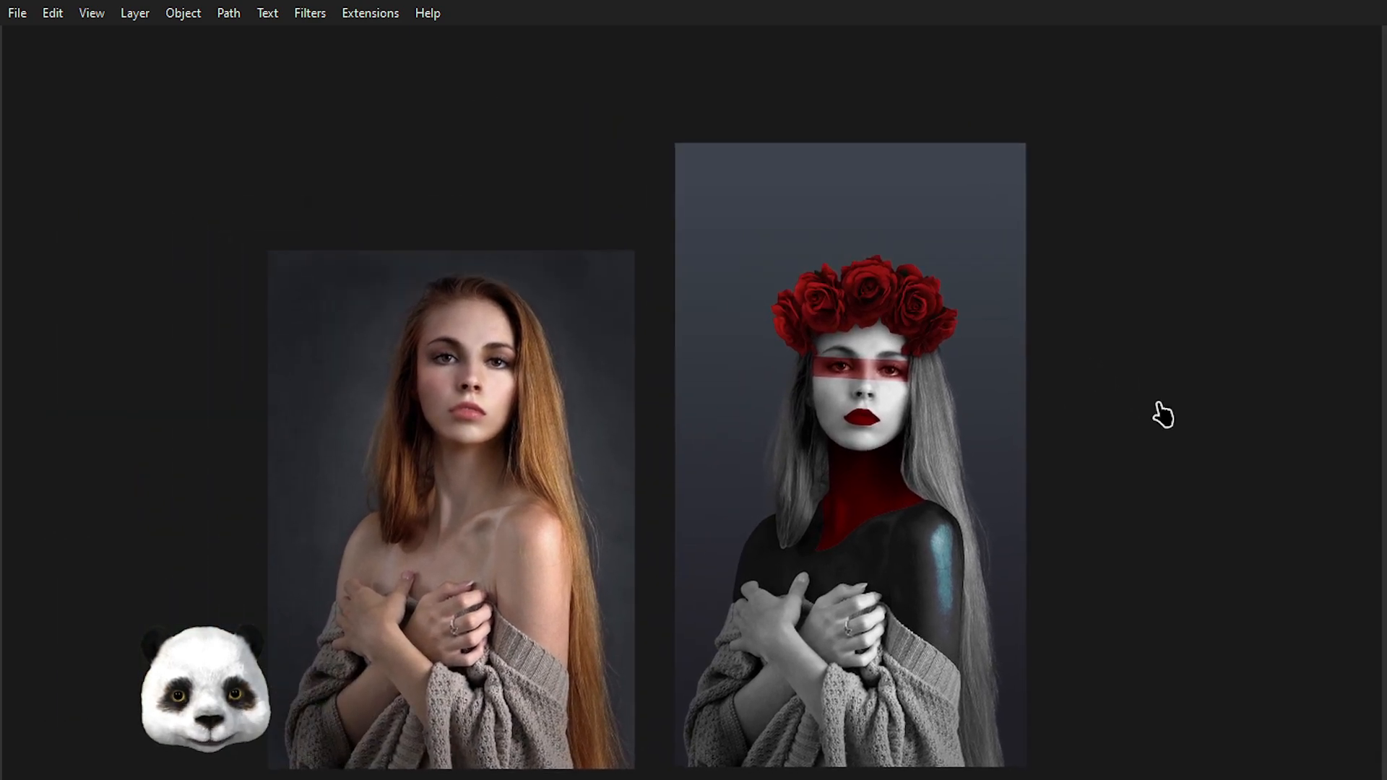
pyautogui.moveTo(953, 353); pyautogui.dragTo(1039, 372)
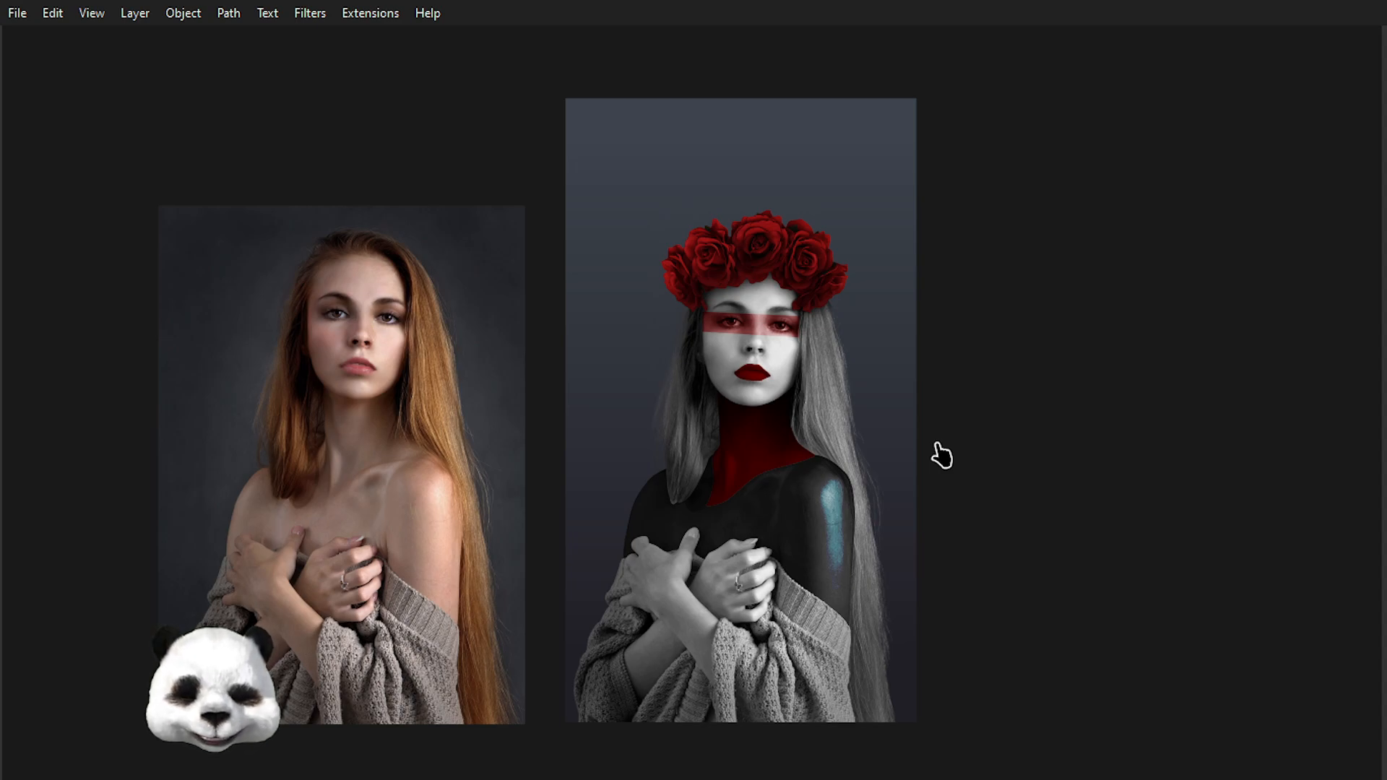
pyautogui.scroll(-1, 940, 455)
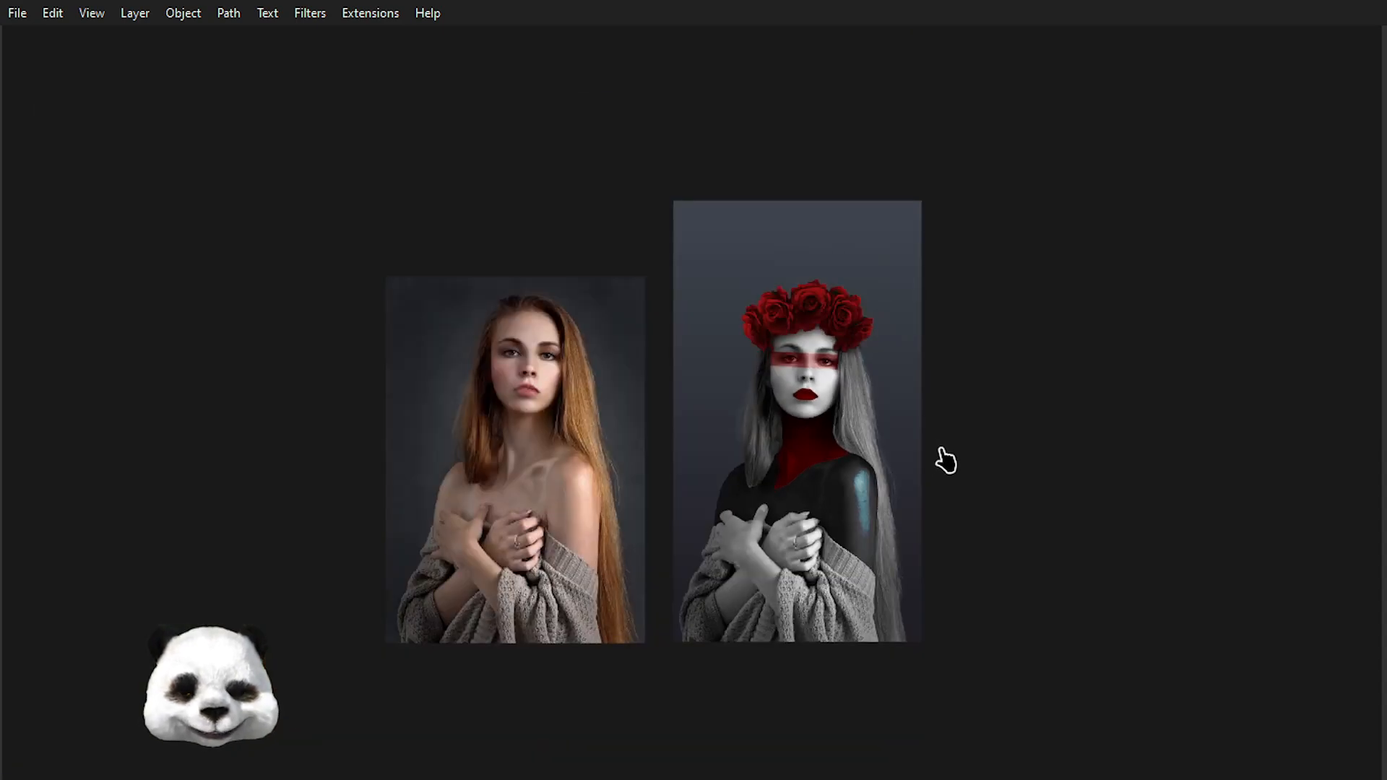
pyautogui.moveTo(1000, 468); pyautogui.dragTo(935, 527)
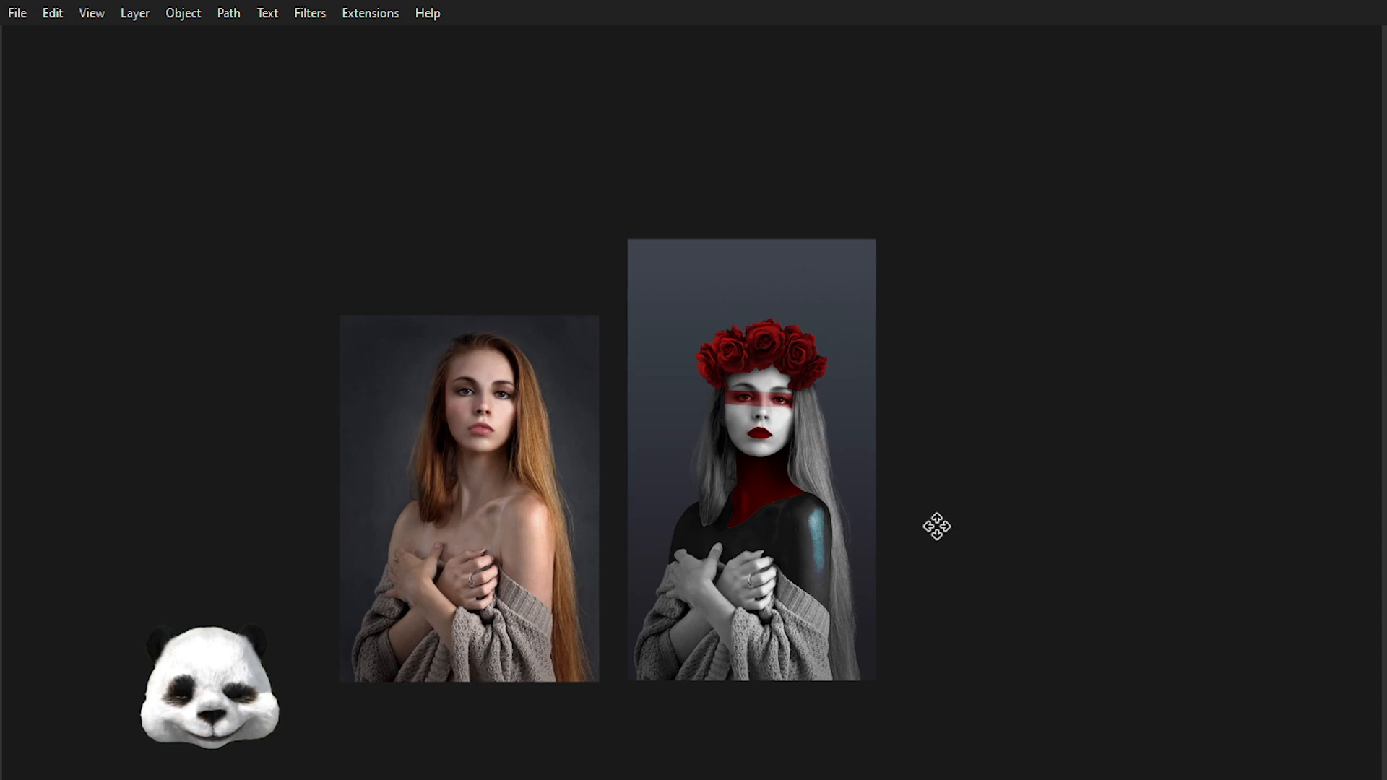